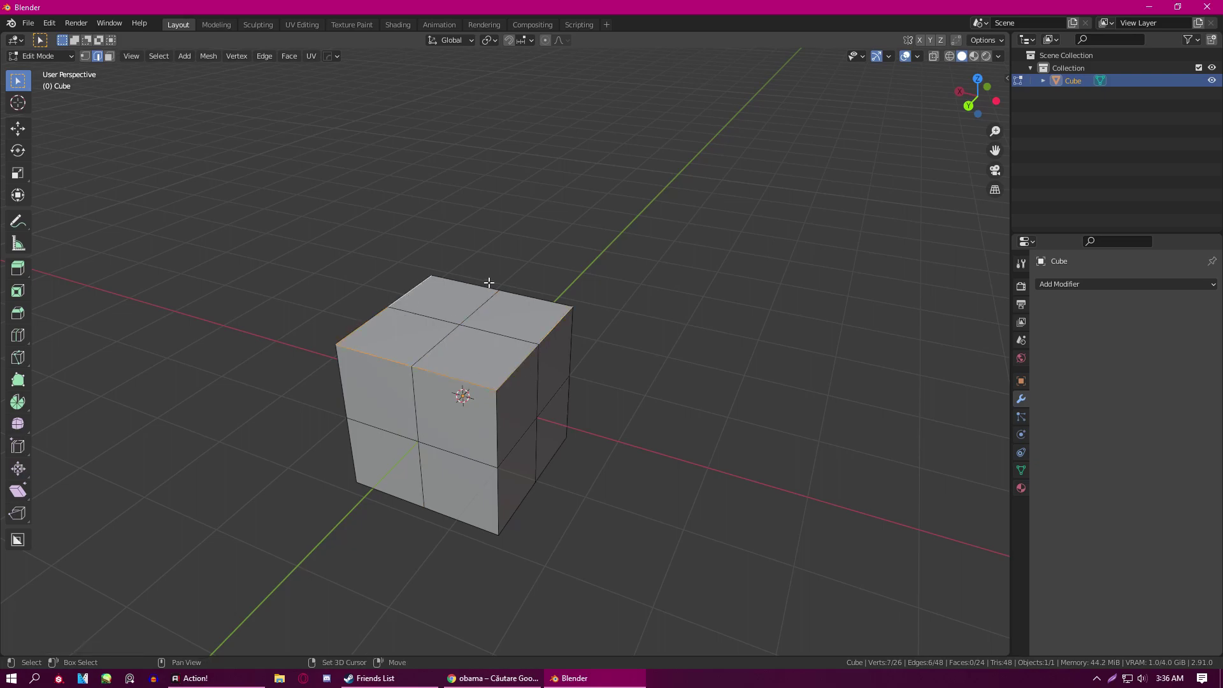
# - Bevel the cube's four top edges with one segment, wide enough to leave only a small flat square on top
pyautogui.moveTo(591, 285); pyautogui.dragTo(636, 298, button='middle')
pyautogui.hotkey('ctrl', 'b')
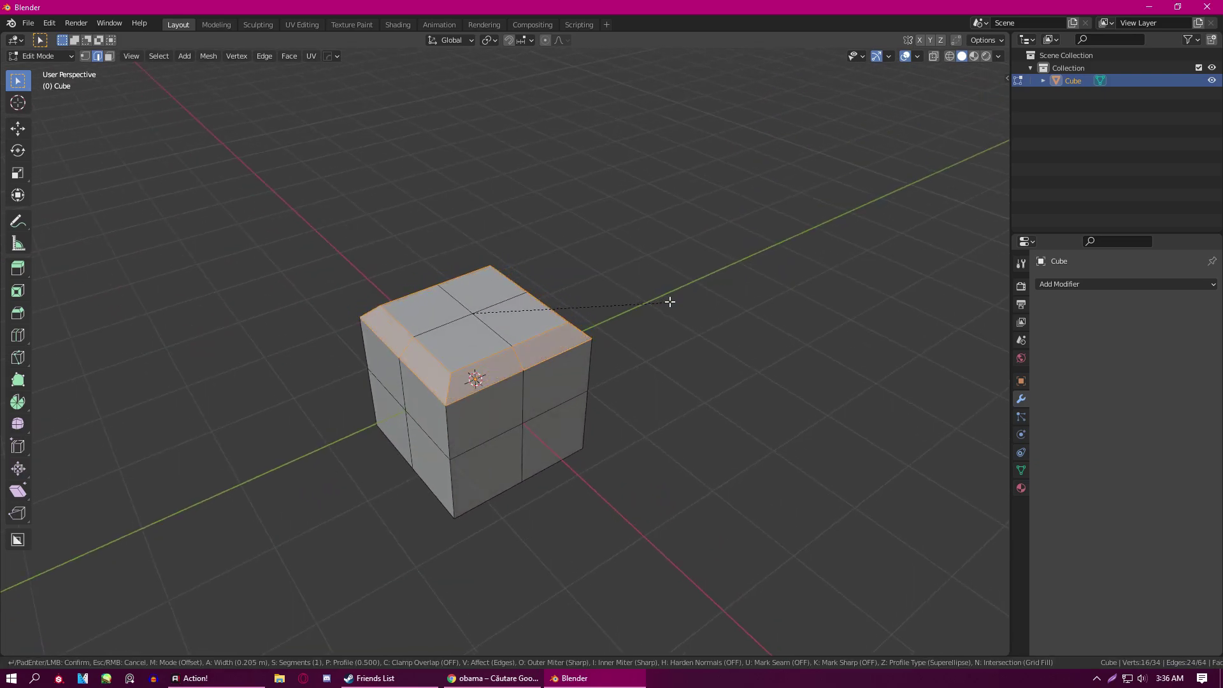
pyautogui.click(703, 304)
# - Extrude the four small top faces upward into a square neck and add a horizontal loop cut around its middle
pyautogui.press('3')
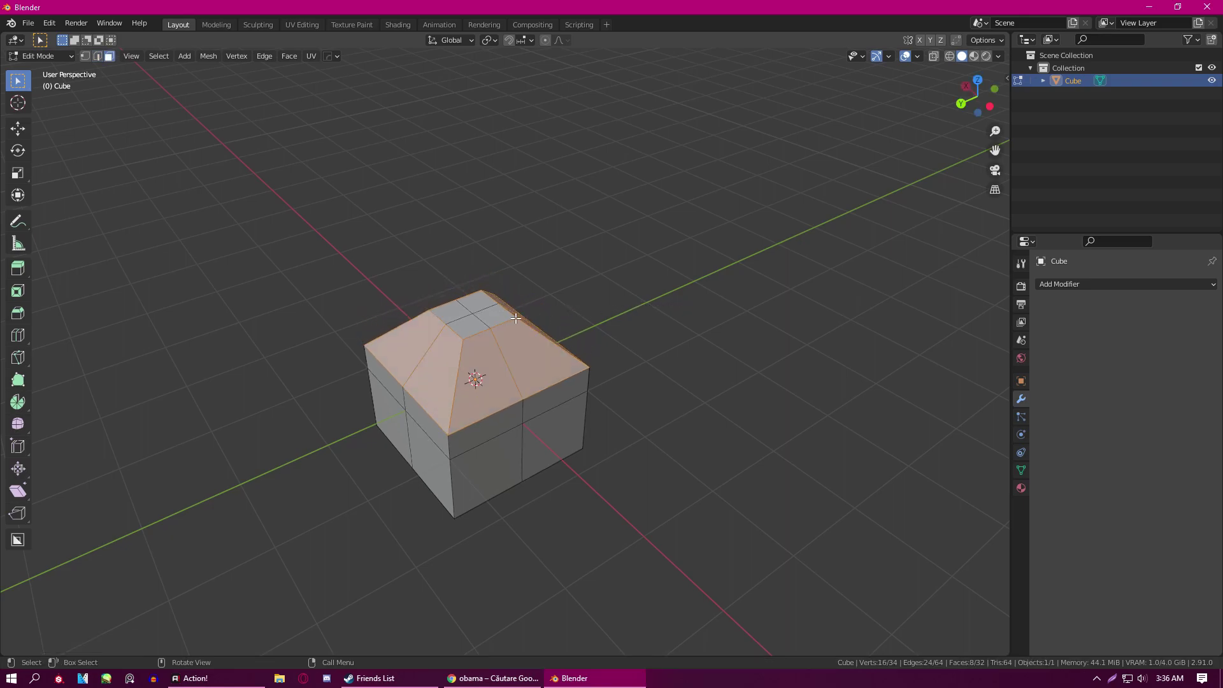
pyautogui.press('e')
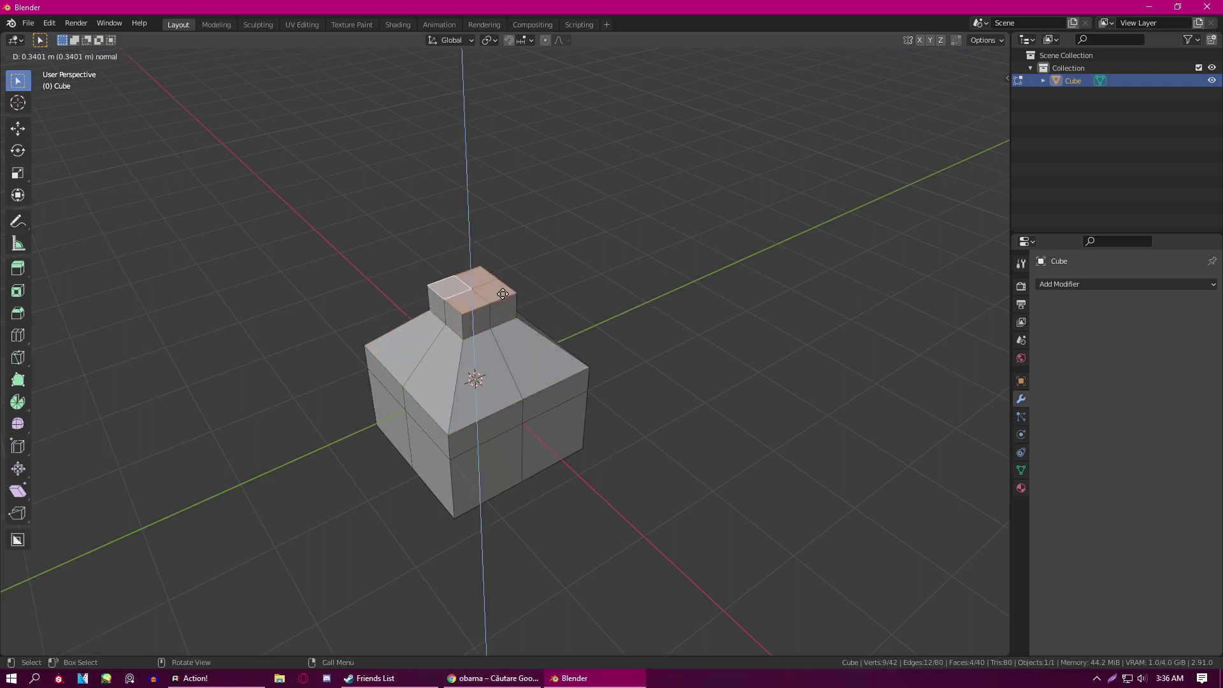
pyautogui.click(508, 265)
pyautogui.click(465, 310)
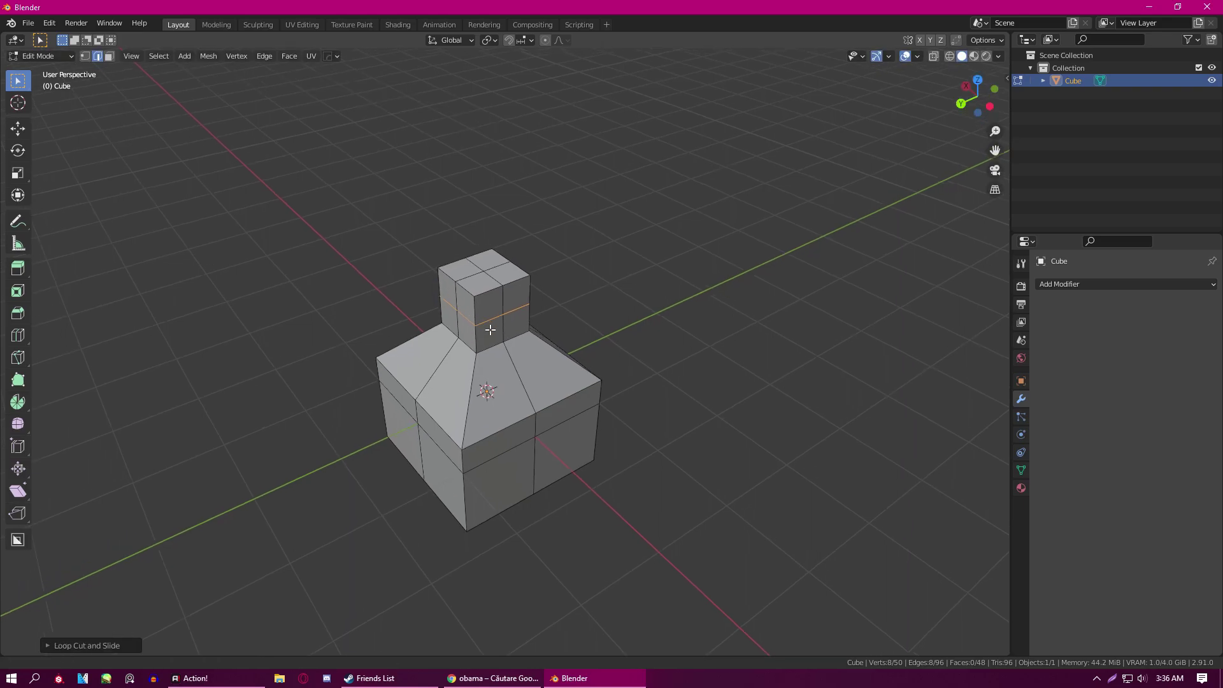
# - Vertex-bevel the neck's four top corners with one segment and a width of about 0.21 m
pyautogui.scroll(2, 497, 355)
pyautogui.press('1')
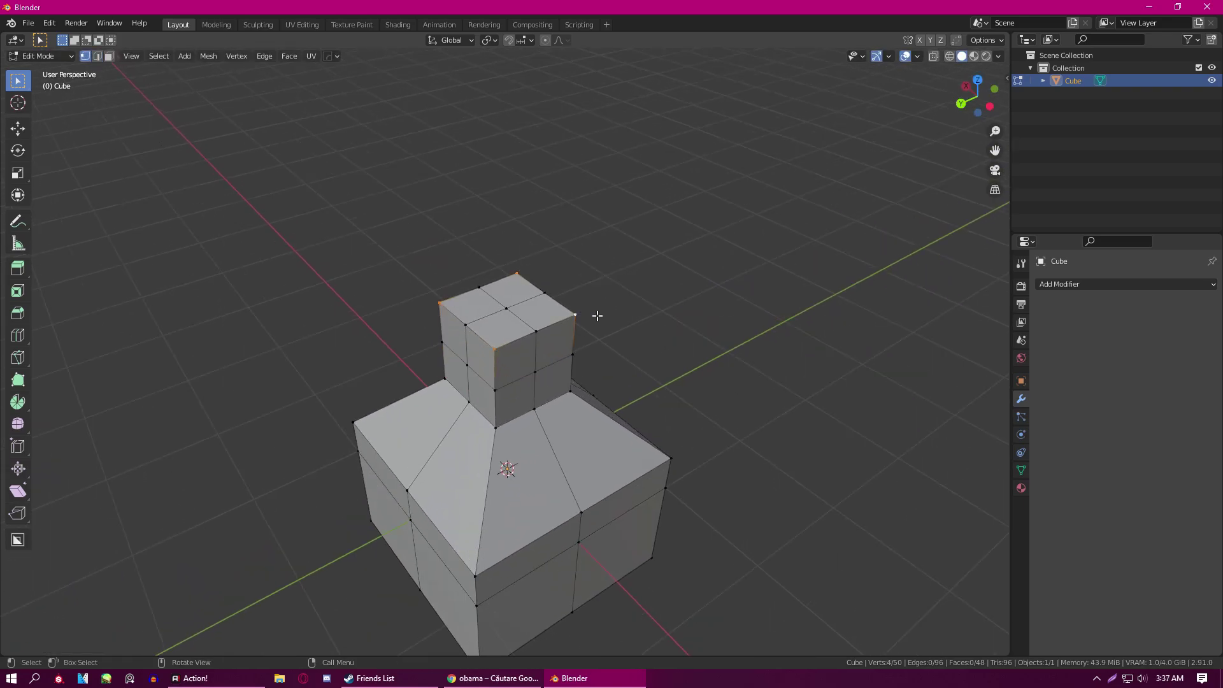
pyautogui.hotkey('ctrl', 'shift', 'b')
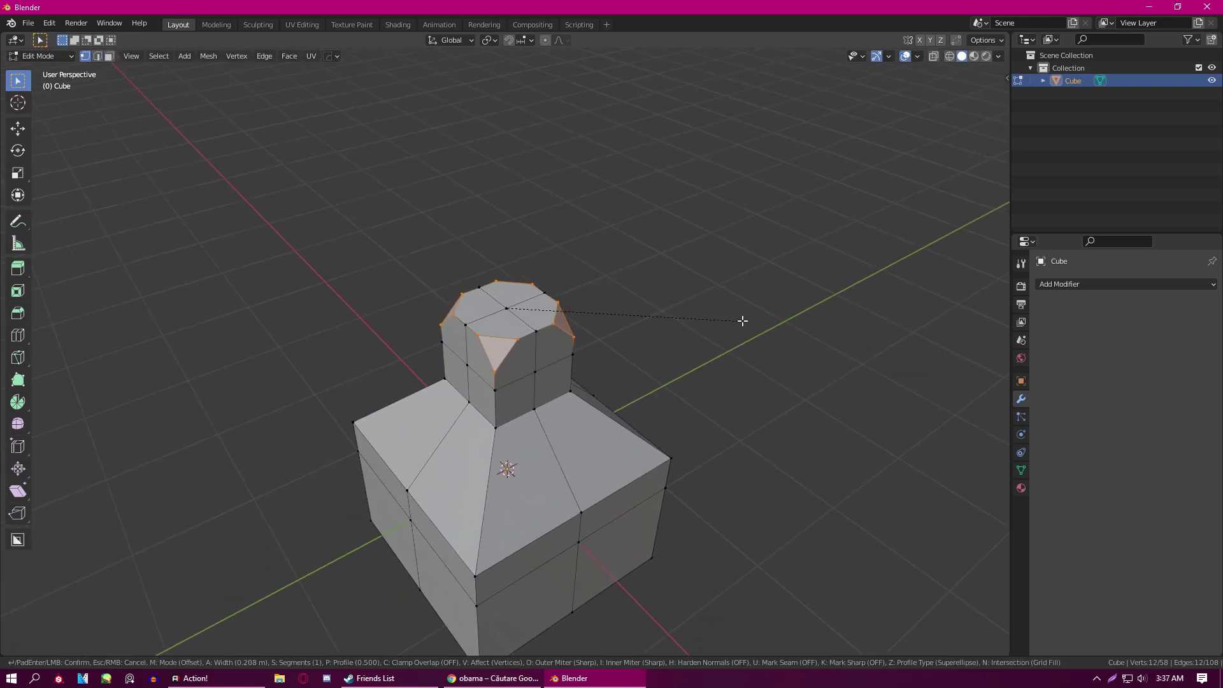
pyautogui.click(742, 321)
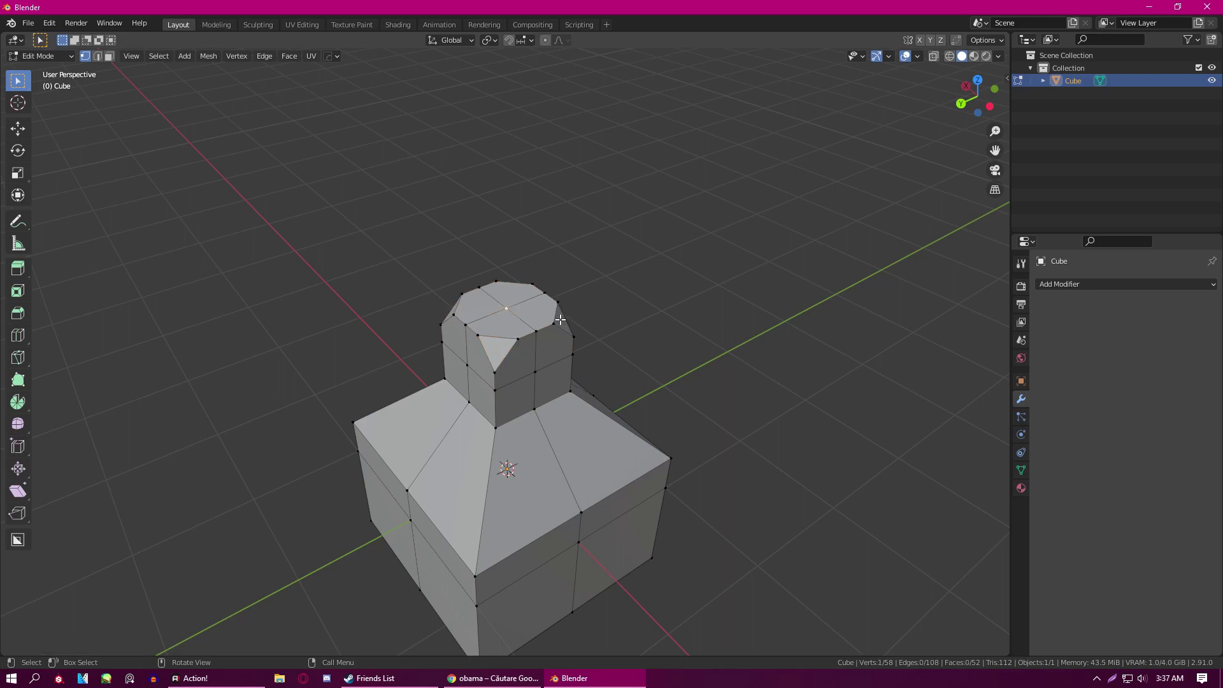
# - Vertex-bevel the neck's top centre point twice with two segments, about 0.29 m and about 0.07 m wide, forming a small star
pyautogui.hotkey('ctrl', 'shift', 'b')
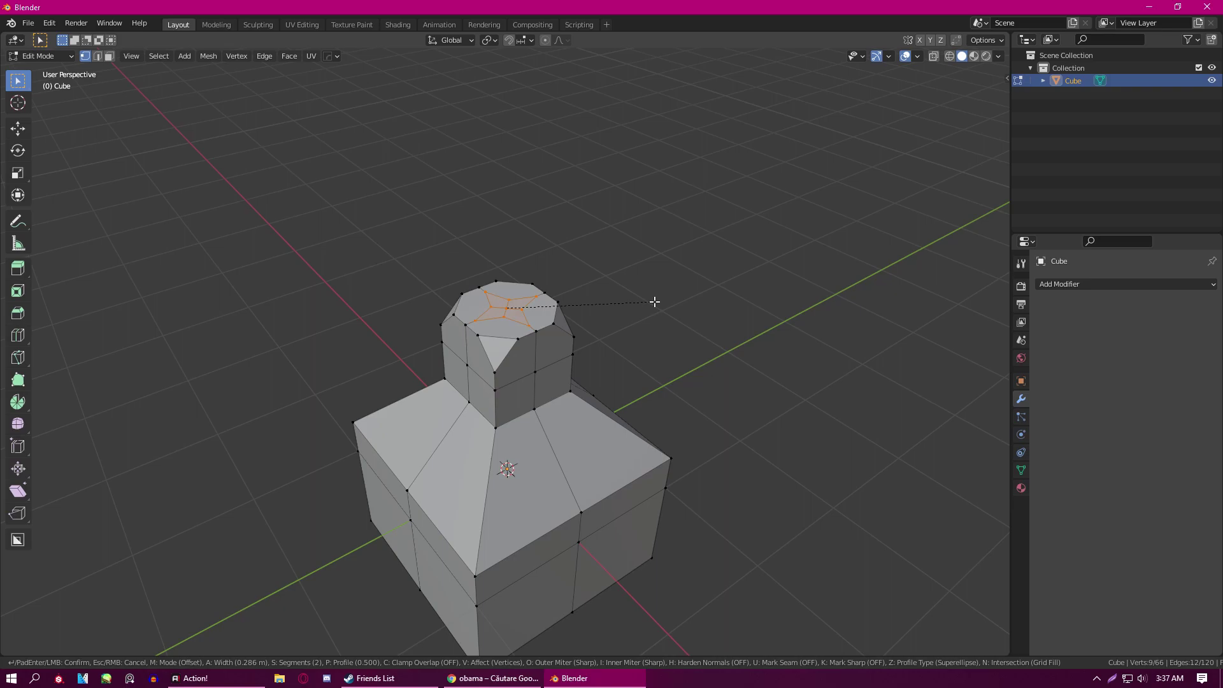
pyautogui.click(656, 300)
pyautogui.scroll(5, 650, 300)
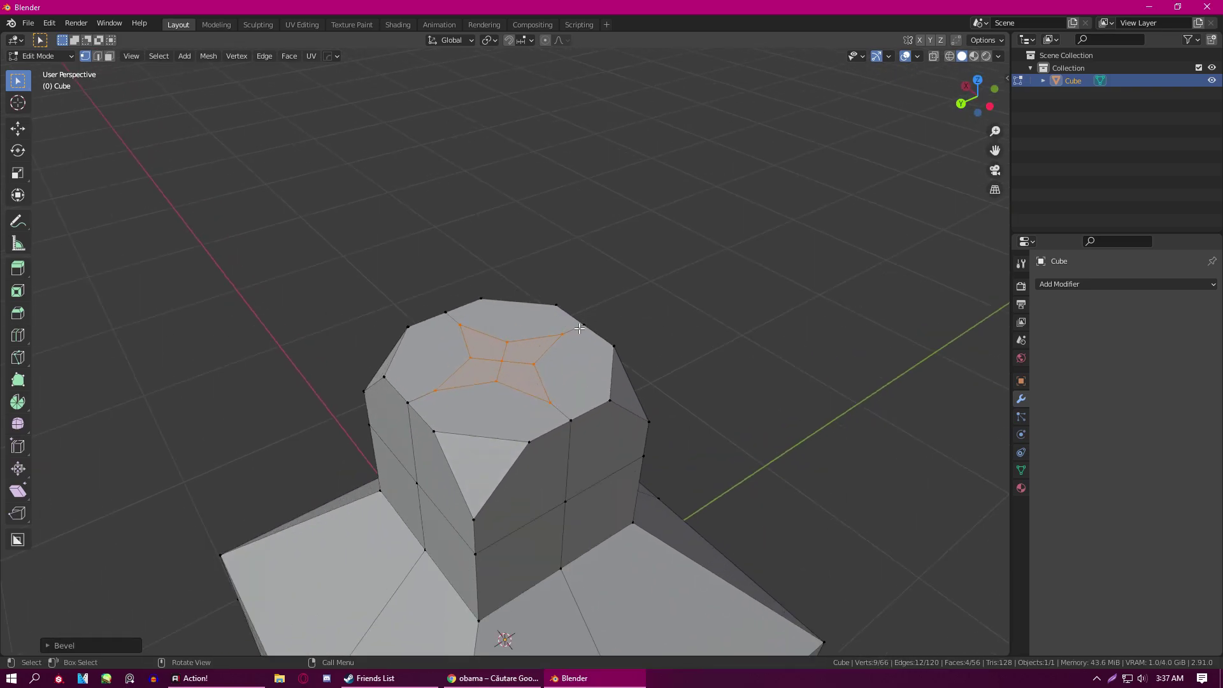
pyautogui.hotkey('ctrl', 'shift', 'b')
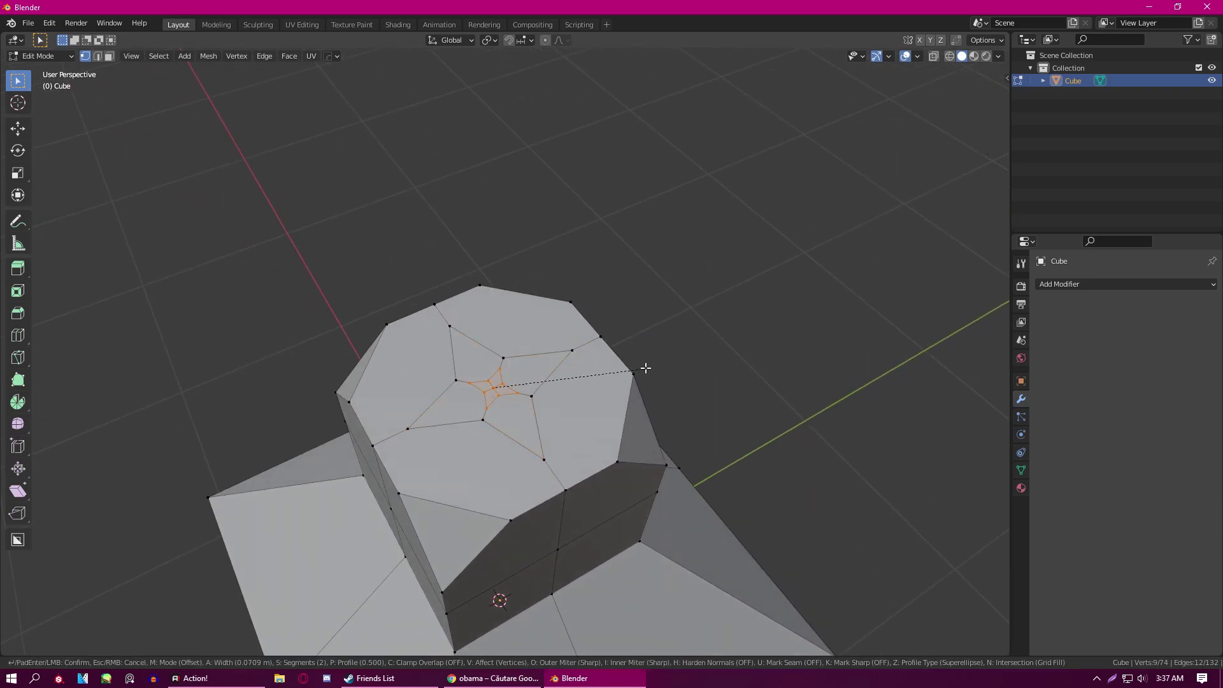
pyautogui.click(644, 368)
# - Extrude the small star upward into a tall spike and bevel the edges of its tip with two segments
pyautogui.press('e')
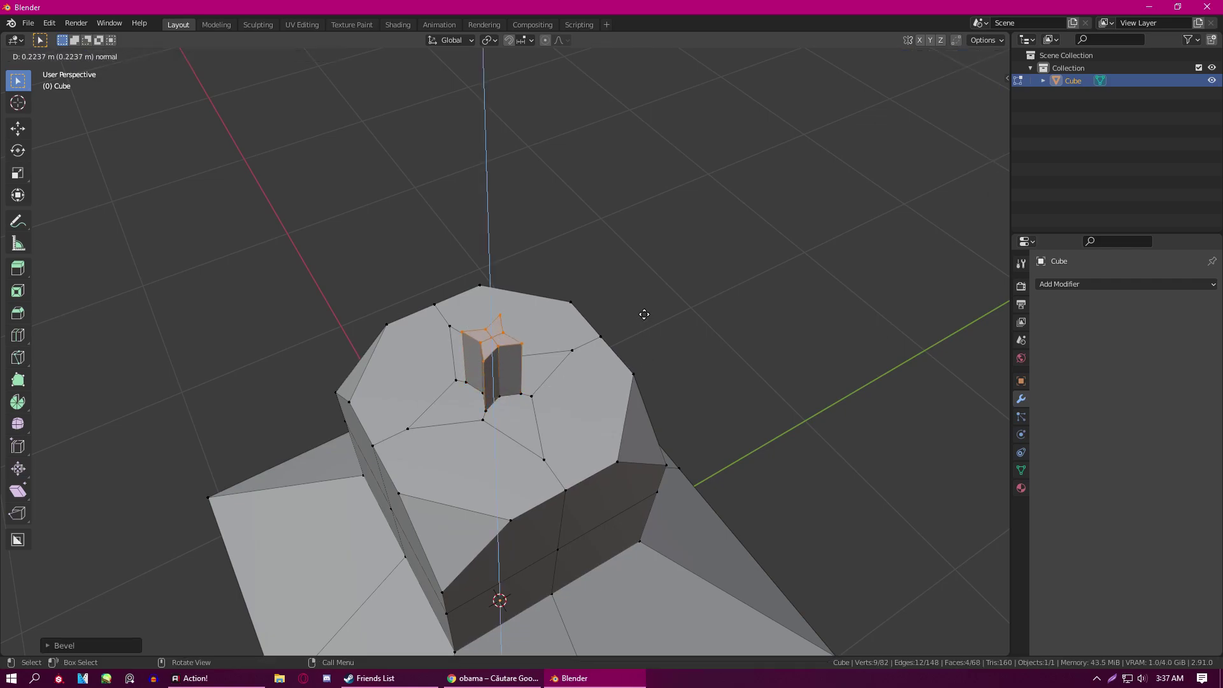
pyautogui.click(641, 185)
pyautogui.moveTo(642, 185); pyautogui.dragTo(572, 255, button='middle')
pyautogui.hotkey('ctrl', 'b')
pyautogui.click(513, 219)
pyautogui.hotkey('ctrl', 'b')
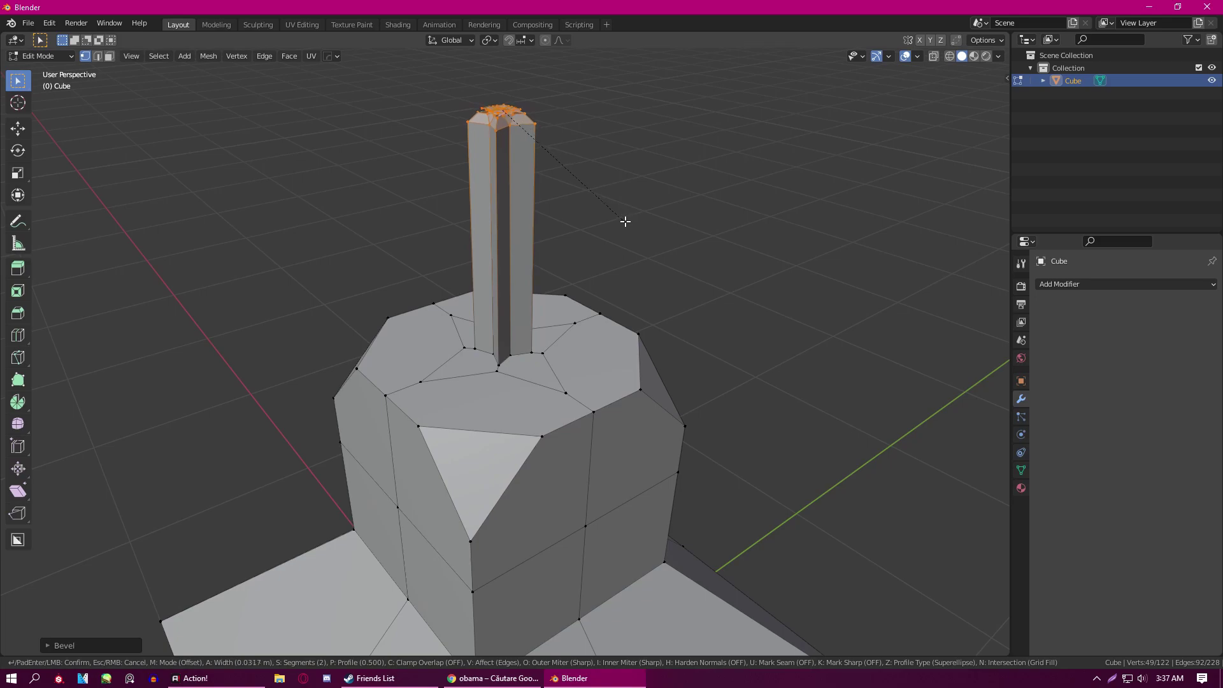
pyautogui.click(598, 211)
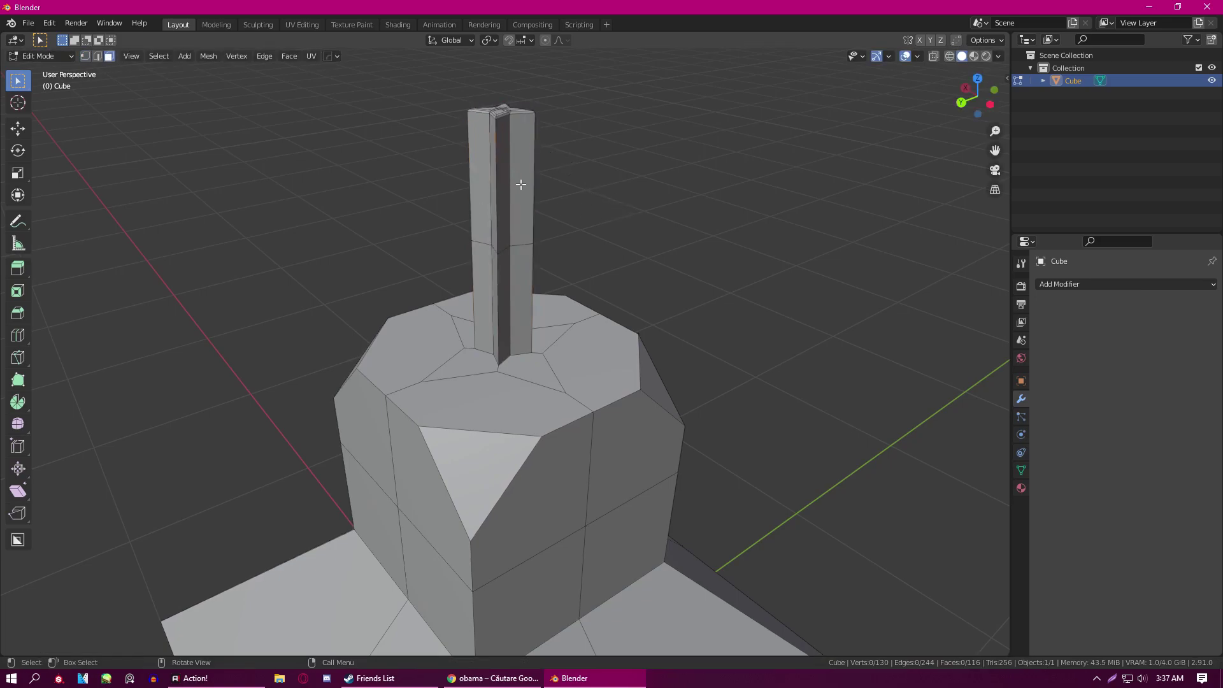
# - Select all vertices at the spike's tip, including hidden ones, and scale them up so the spike flares above its mid-height loop
pyautogui.hotkey('alt', 'z')
pyautogui.press('1')
pyautogui.moveTo(418, 172); pyautogui.dragTo(612, 89)
pyautogui.hotkey('alt', 'z')
pyautogui.press('s')
pyautogui.click(851, 137)
# - Add a Hard Ops Bevel modifier to the object with three segments and a width of 0.005 m, and resume mesh editing
pyautogui.press('Tab')
pyautogui.scroll(-5, 637, 305)
pyautogui.moveTo(597, 344); pyautogui.dragTo(668, 210, button='middle')
pyautogui.press('Tab')
pyautogui.press('Tab')
pyautogui.scroll(5, 595, 345)
pyautogui.press('q')
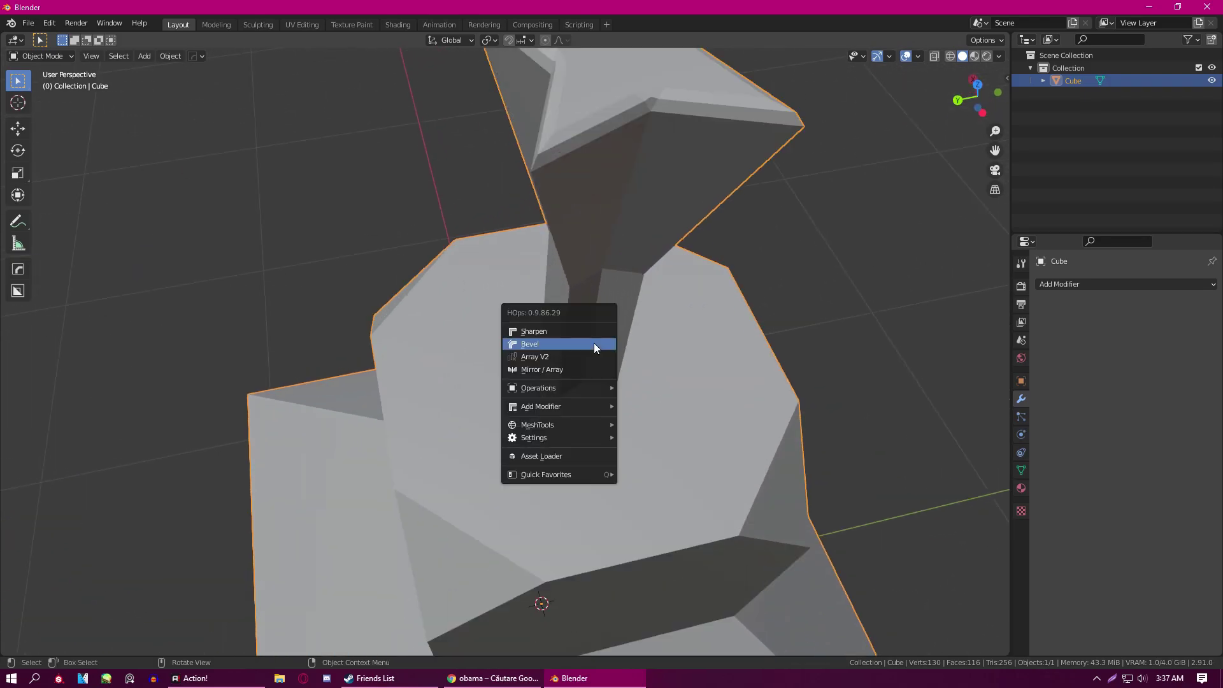
pyautogui.click(593, 344)
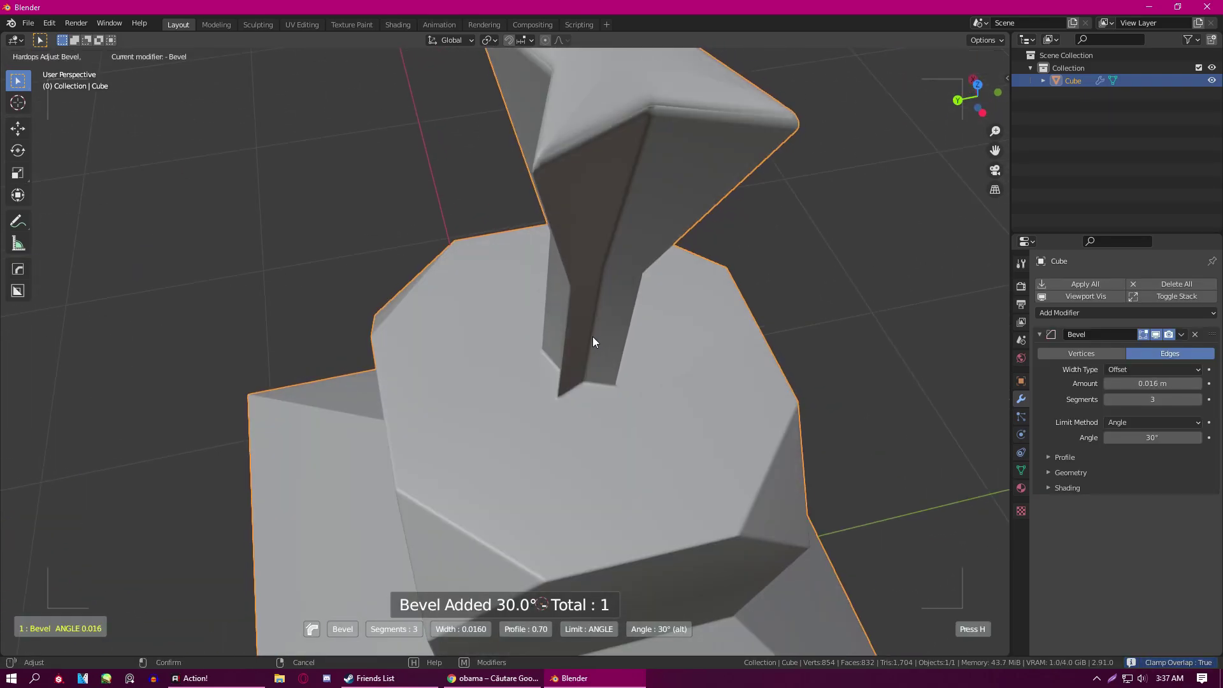
pyautogui.click(601, 335)
pyautogui.scroll(-5, 582, 331)
pyautogui.moveTo(582, 331); pyautogui.dragTo(513, 350, button='middle')
pyautogui.press('Tab')
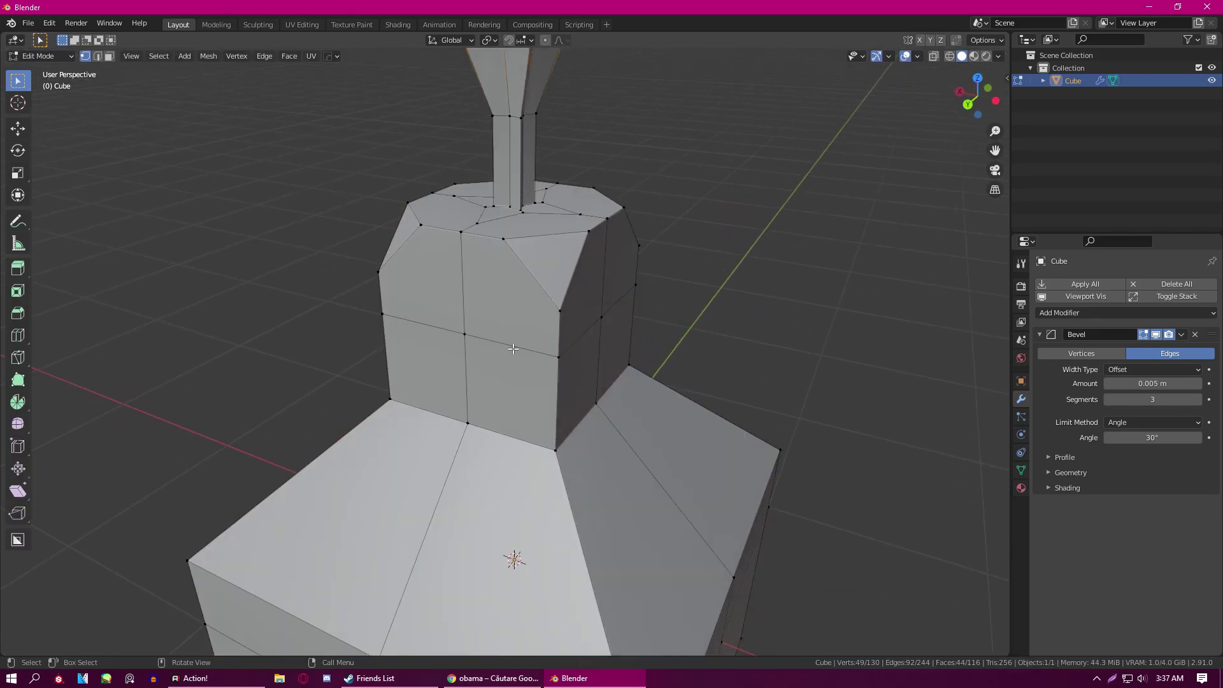
# - Inset the eight lower side faces around the base individually, giving each one its own frame
pyautogui.scroll(-6, 513, 349)
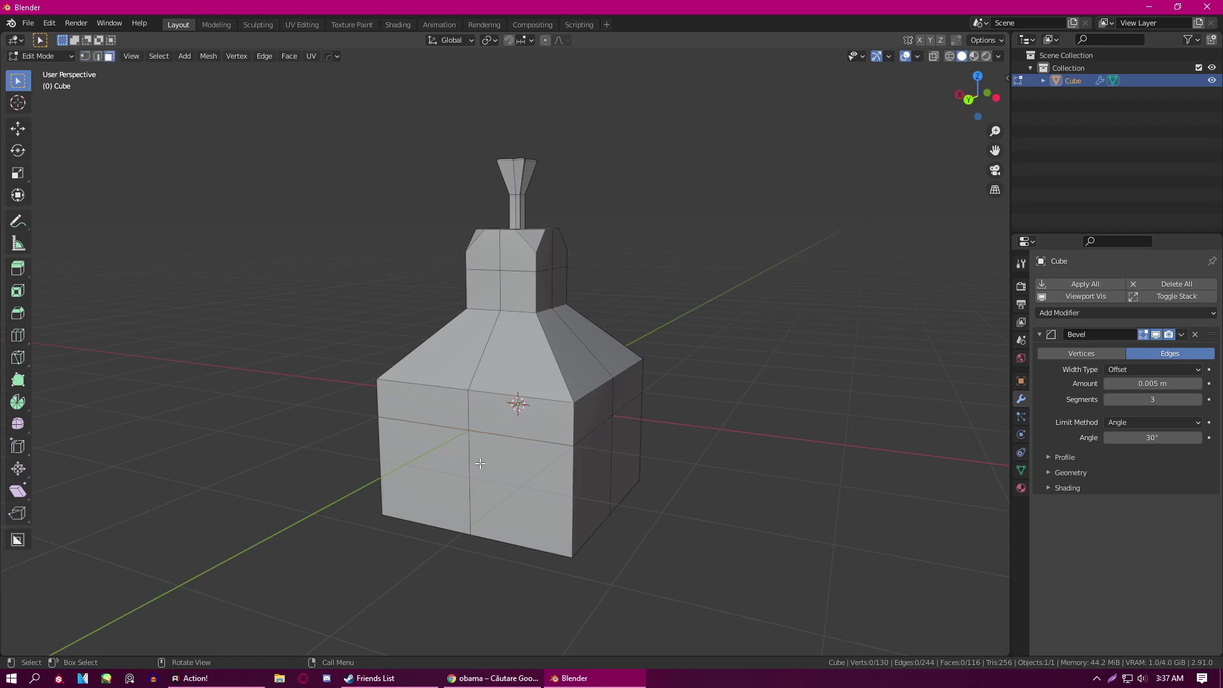
pyautogui.click(440, 475)
pyautogui.keyDown('shift'); pyautogui.click(529, 495); pyautogui.keyUp('shift')
pyautogui.keyDown('shift'); pyautogui.click(604, 484); pyautogui.keyUp('shift')
pyautogui.keyDown('shift'); pyautogui.click(625, 454); pyautogui.keyUp('shift')
pyautogui.hotkey('alt', 'z')
pyautogui.moveTo(435, 491); pyautogui.dragTo(576, 455, button='middle')
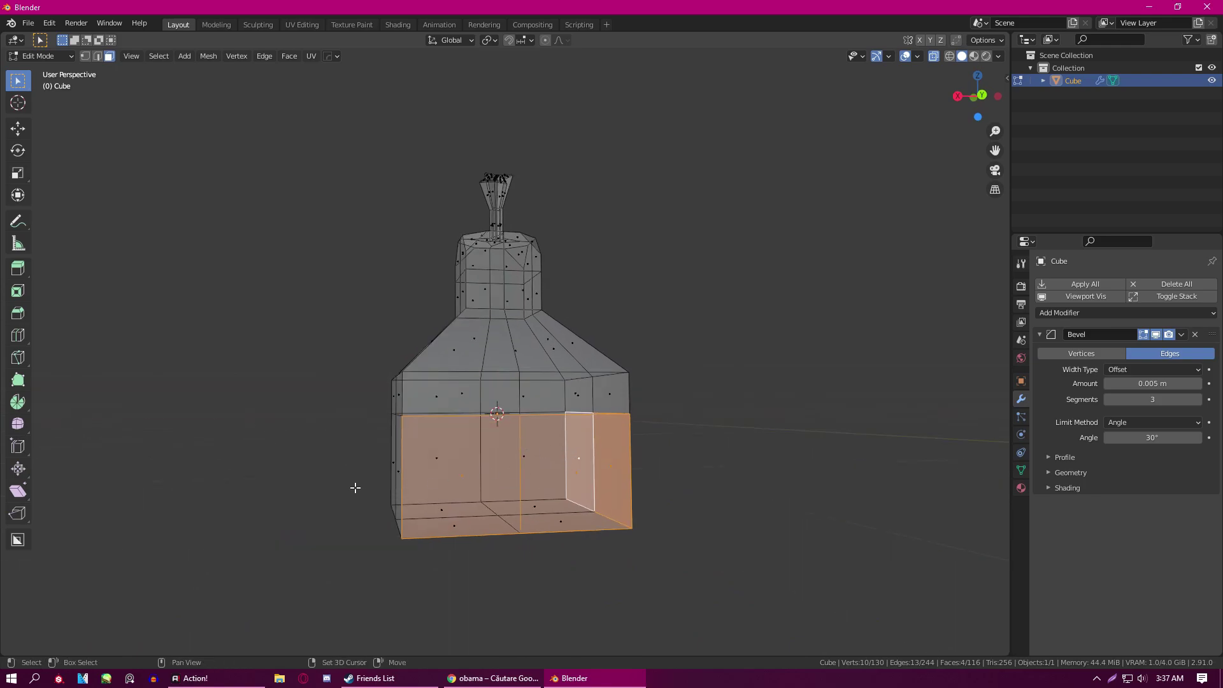
pyautogui.keyDown('shift'); pyautogui.moveTo(355, 490); pyautogui.dragTo(594, 439); pyautogui.keyUp('shift')
pyautogui.moveTo(586, 447)
pyautogui.mouseDown(button='middle')
pyautogui.moveTo(632, 399)
pyautogui.moveTo(601, 371)
pyautogui.moveTo(604, 445)
pyautogui.moveTo(591, 446)
pyautogui.mouseUp(button='middle')
pyautogui.hotkey('alt', 'z')
pyautogui.scroll(1, 591, 446)
pyautogui.press('i')
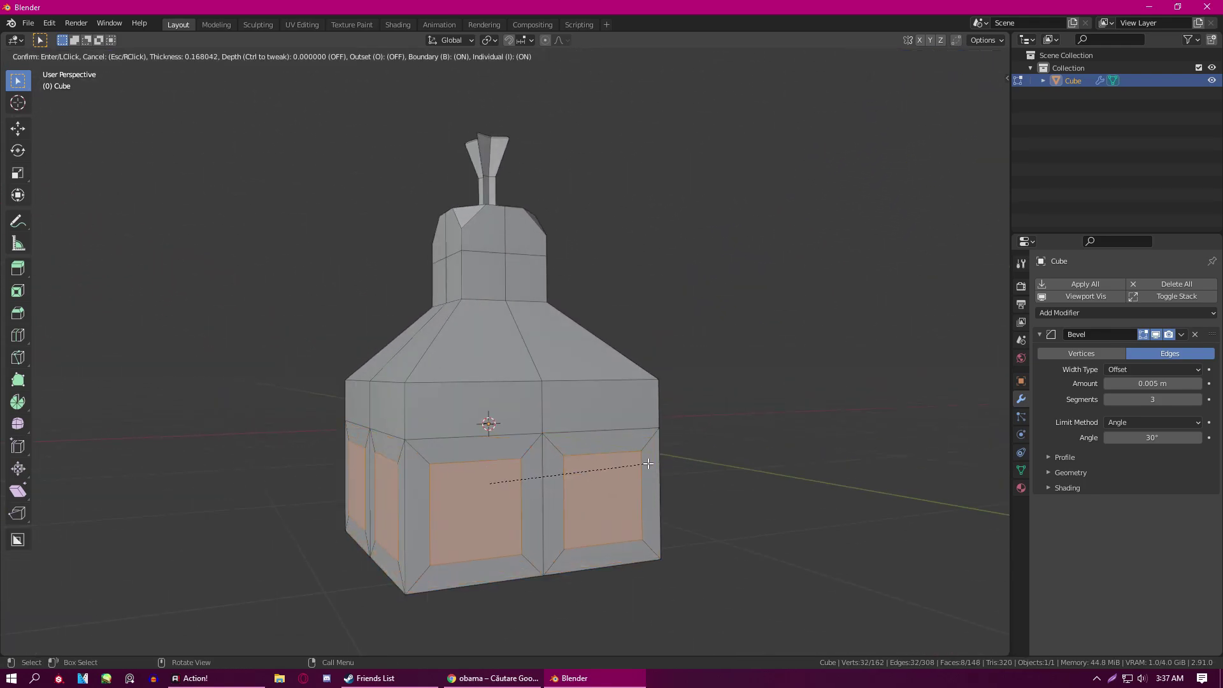
pyautogui.press('i')
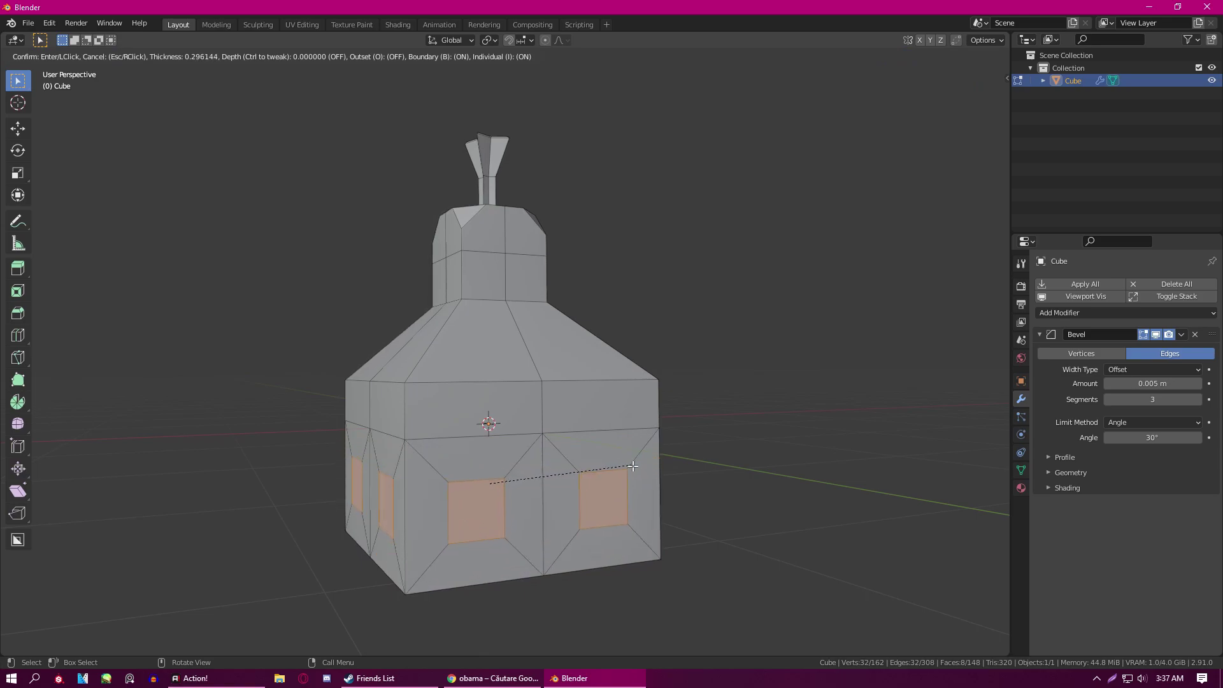
pyautogui.click(645, 468)
pyautogui.hotkey('alt', 'e')
pyautogui.click(641, 462)
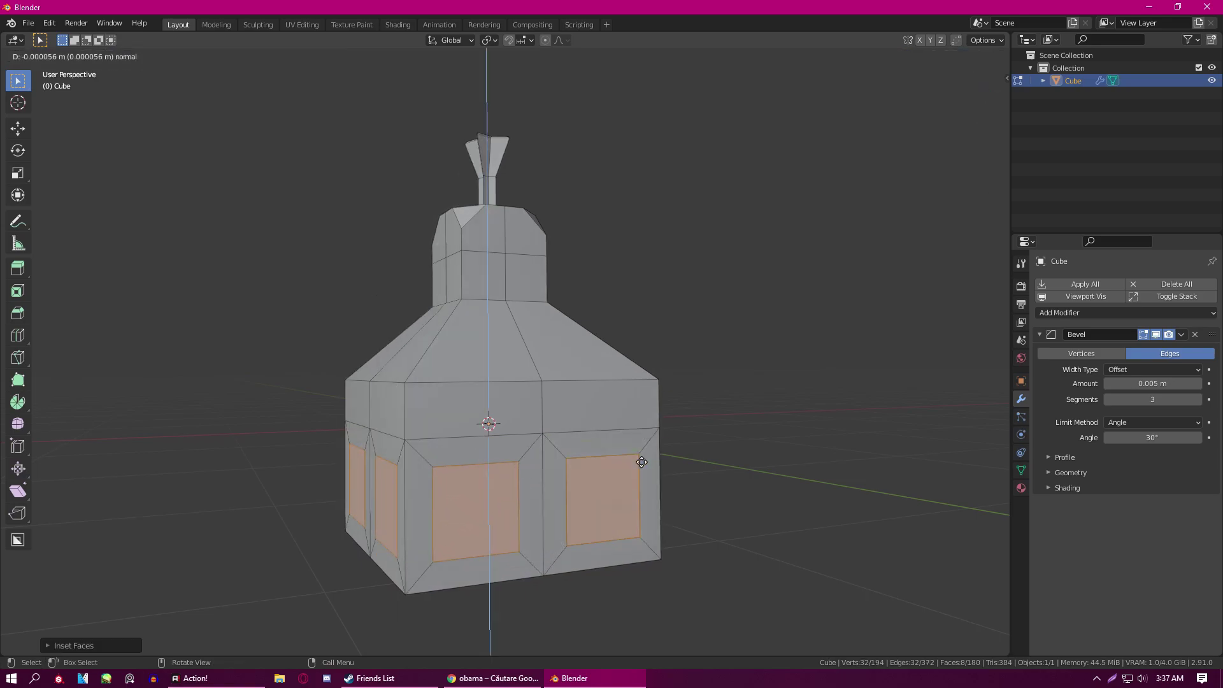
pyautogui.press('Escape')
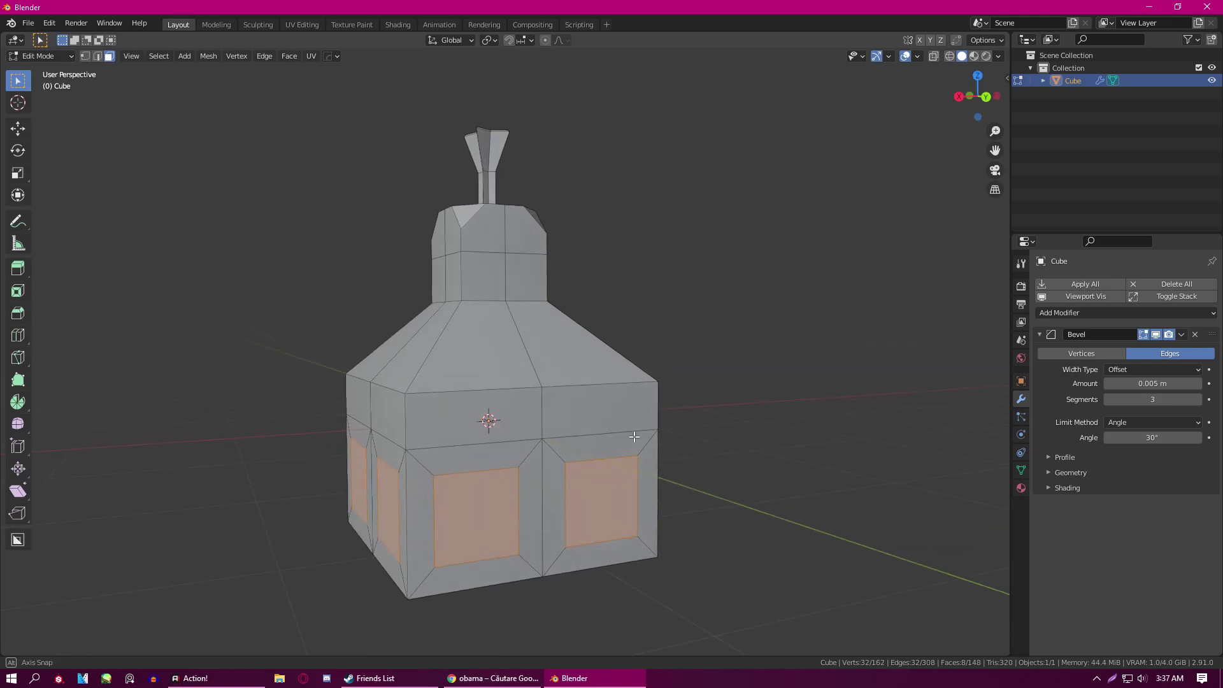
# - Extrude the eight inset side faces outward along their normals into long horizontal beams
pyautogui.hotkey('alt', 'e')
pyautogui.click(641, 456)
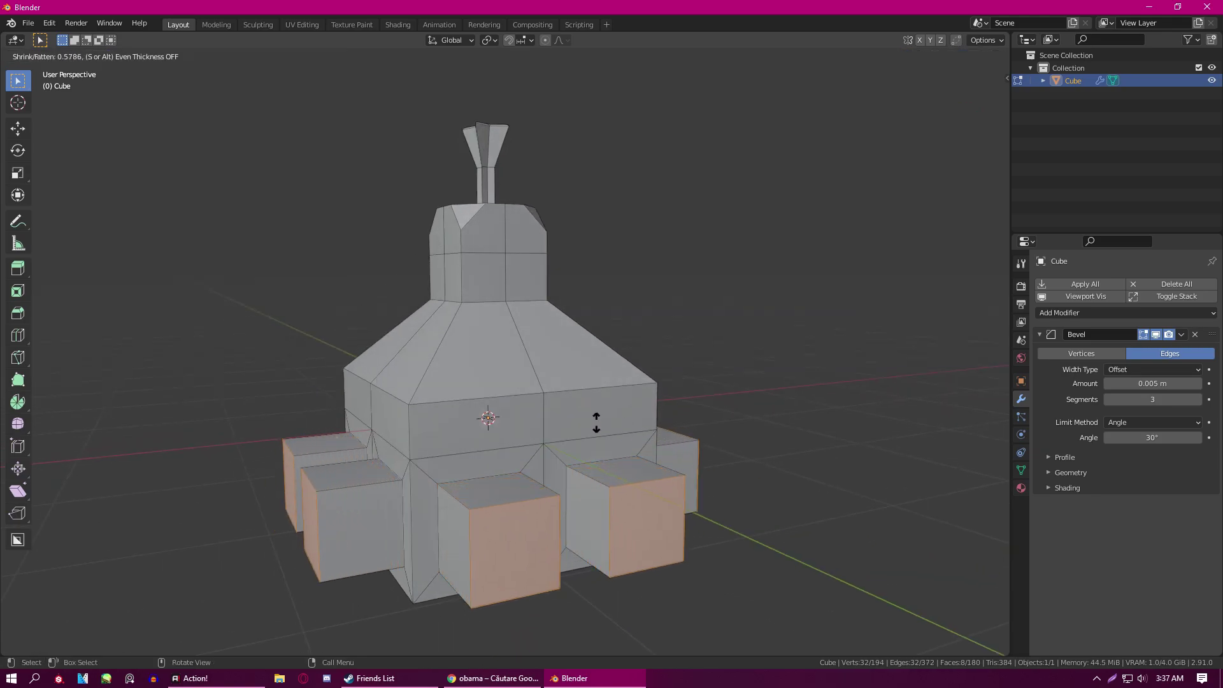
pyautogui.click(376, 325)
# - Move the end faces of the eight beams down along the Z axis so the beams slope downward from the body
pyautogui.scroll(-4, 376, 325)
pyautogui.moveTo(376, 325); pyautogui.dragTo(358, 438, button='middle')
pyautogui.scroll(3, 490, 431)
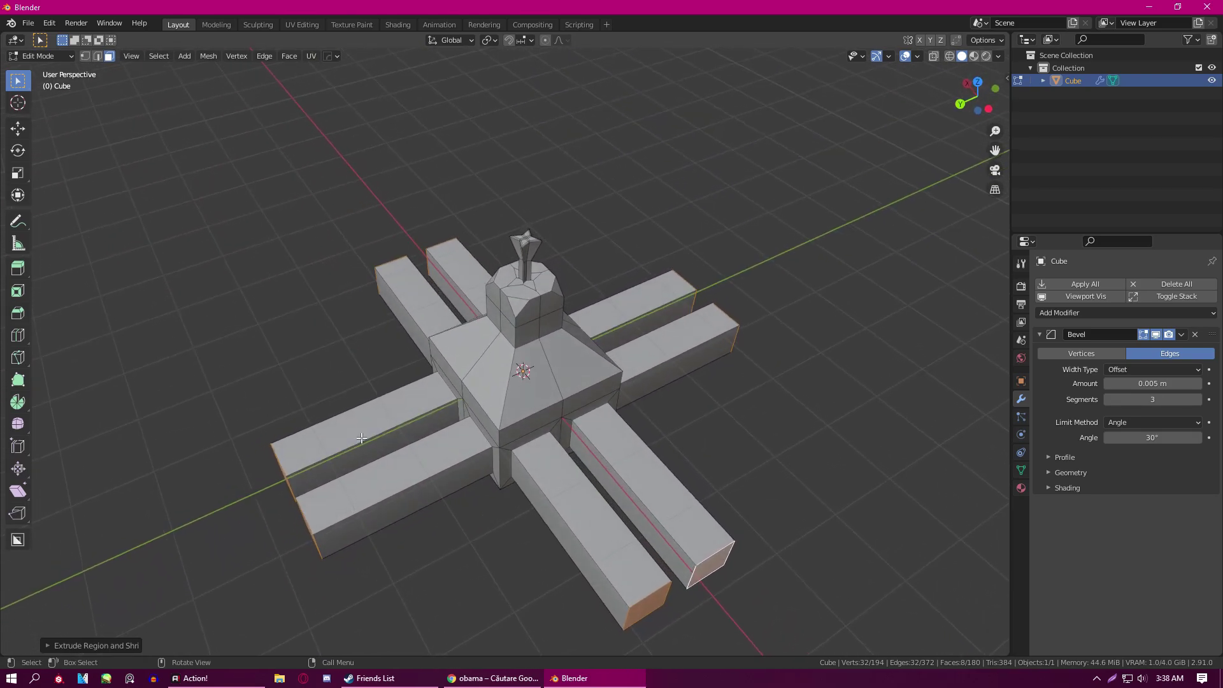
pyautogui.press('g')
pyautogui.press('z')
pyautogui.click(637, 631)
pyautogui.moveTo(592, 509); pyautogui.dragTo(496, 442, button='middle')
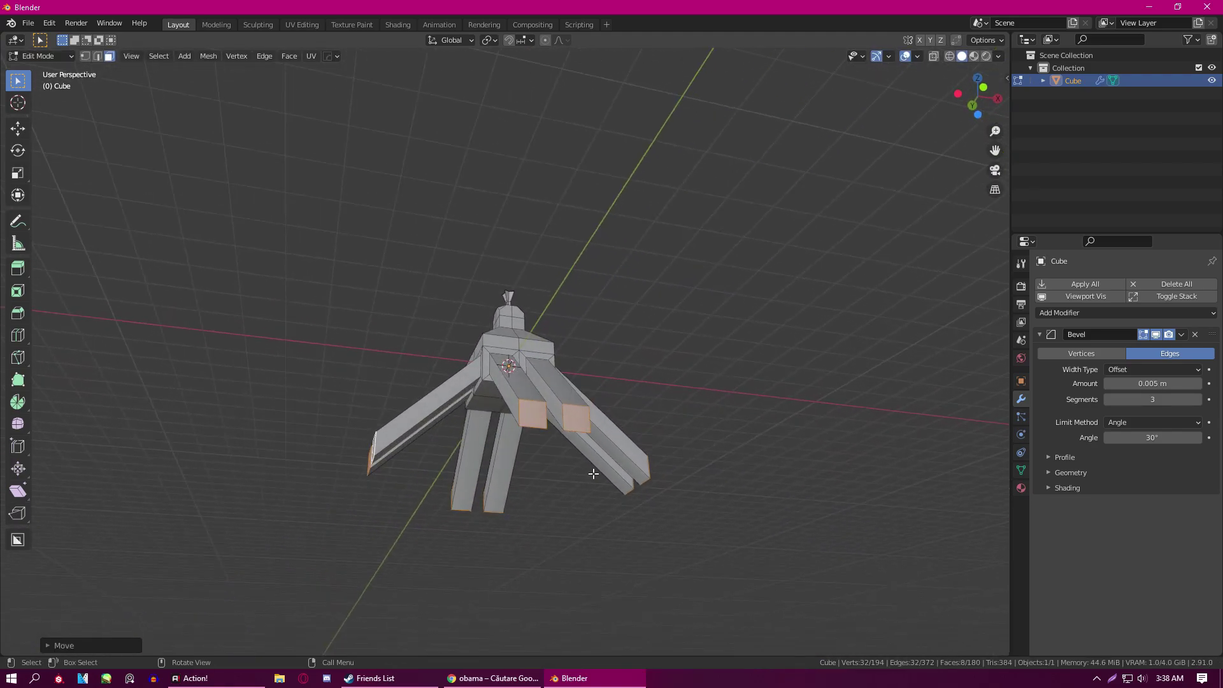
pyautogui.moveTo(597, 447); pyautogui.dragTo(632, 478, button='middle')
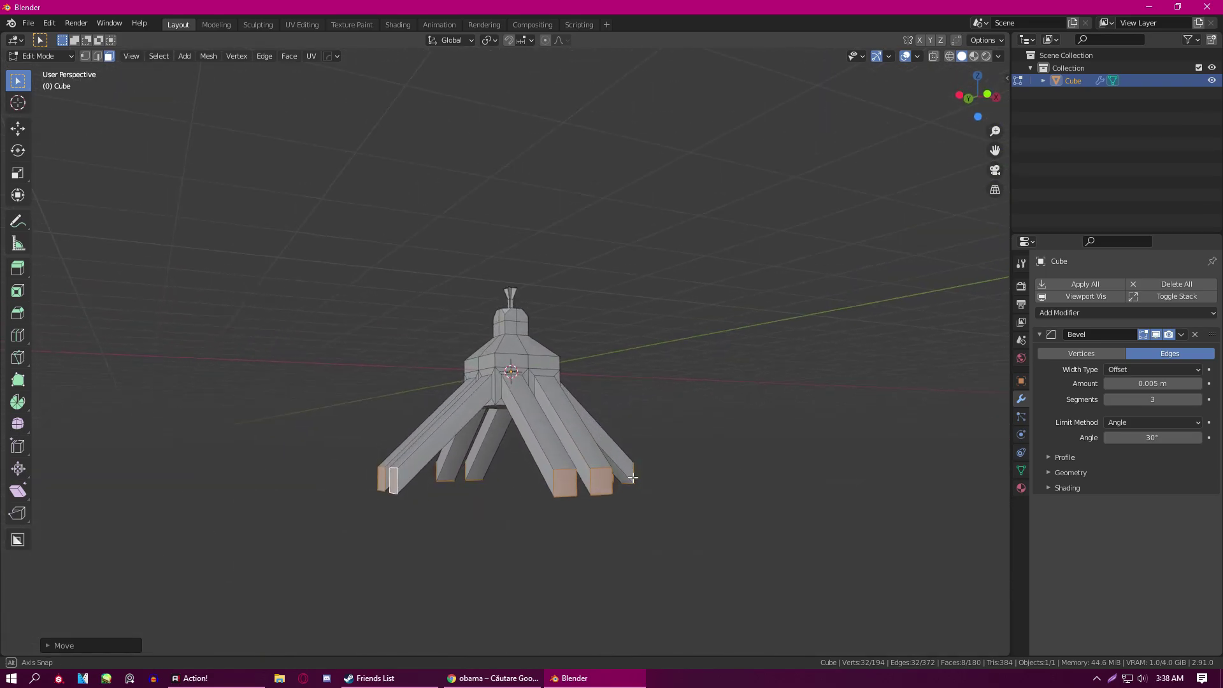
# - Extrude the four faces on the underside of the body downward into a long central column
pyautogui.moveTo(558, 501); pyautogui.dragTo(617, 381, button='middle')
pyautogui.scroll(4, 617, 380)
pyautogui.press('1')
pyautogui.click(566, 391)
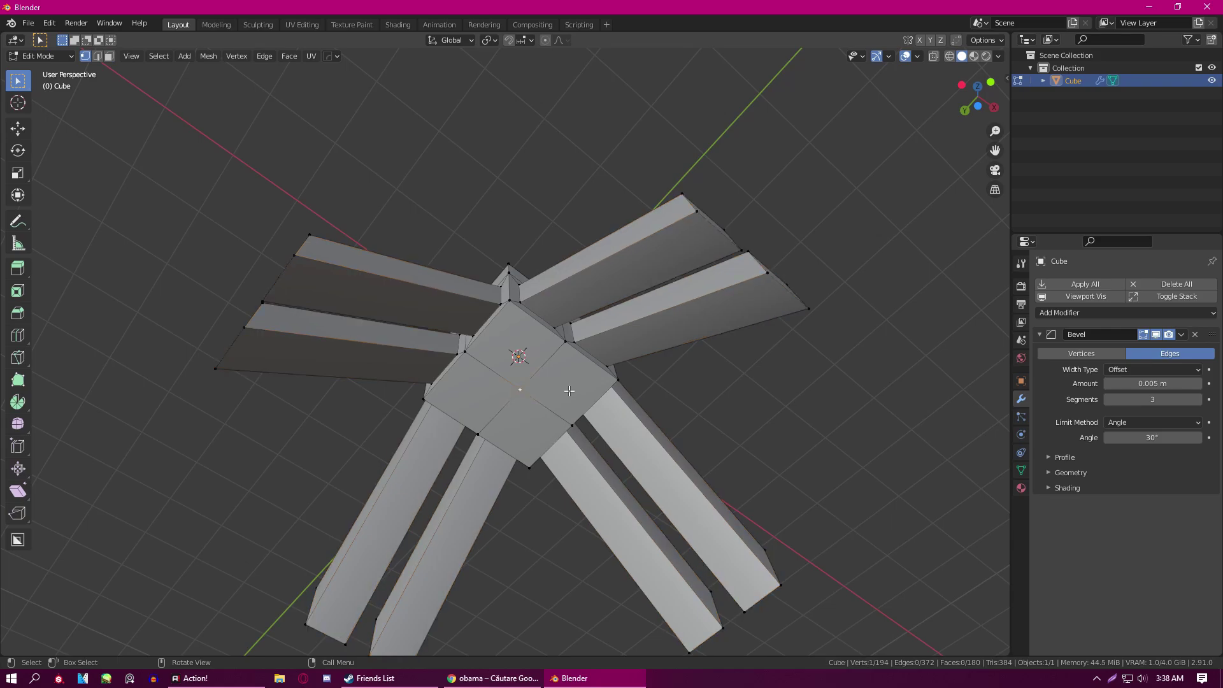
pyautogui.press('3')
pyautogui.click(511, 367)
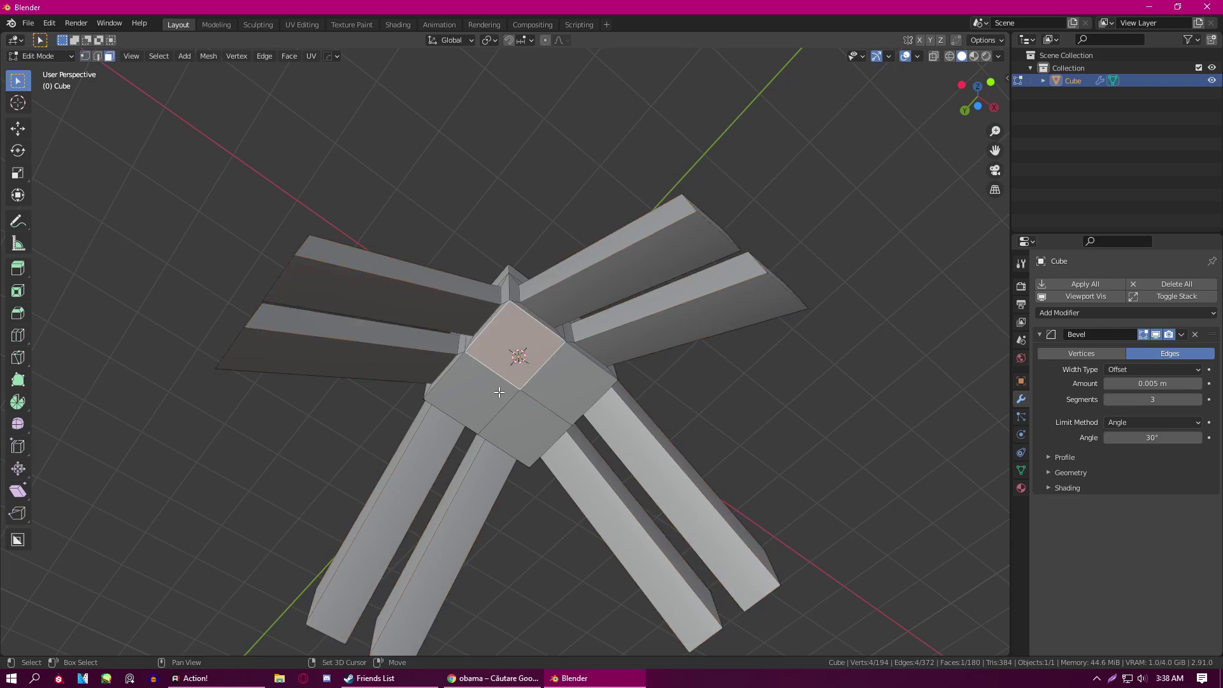
pyautogui.keyDown('shift'); pyautogui.click(471, 393); pyautogui.keyUp('shift')
pyautogui.keyDown('shift'); pyautogui.click(522, 427); pyautogui.keyUp('shift')
pyautogui.keyDown('shift'); pyautogui.click(570, 382); pyautogui.keyUp('shift')
pyautogui.press('e')
pyautogui.click(570, 540)
# - Add a horizontal loop cut around the central column and slide it towards the column's lower end
pyautogui.moveTo(570, 540); pyautogui.dragTo(531, 429, button='middle')
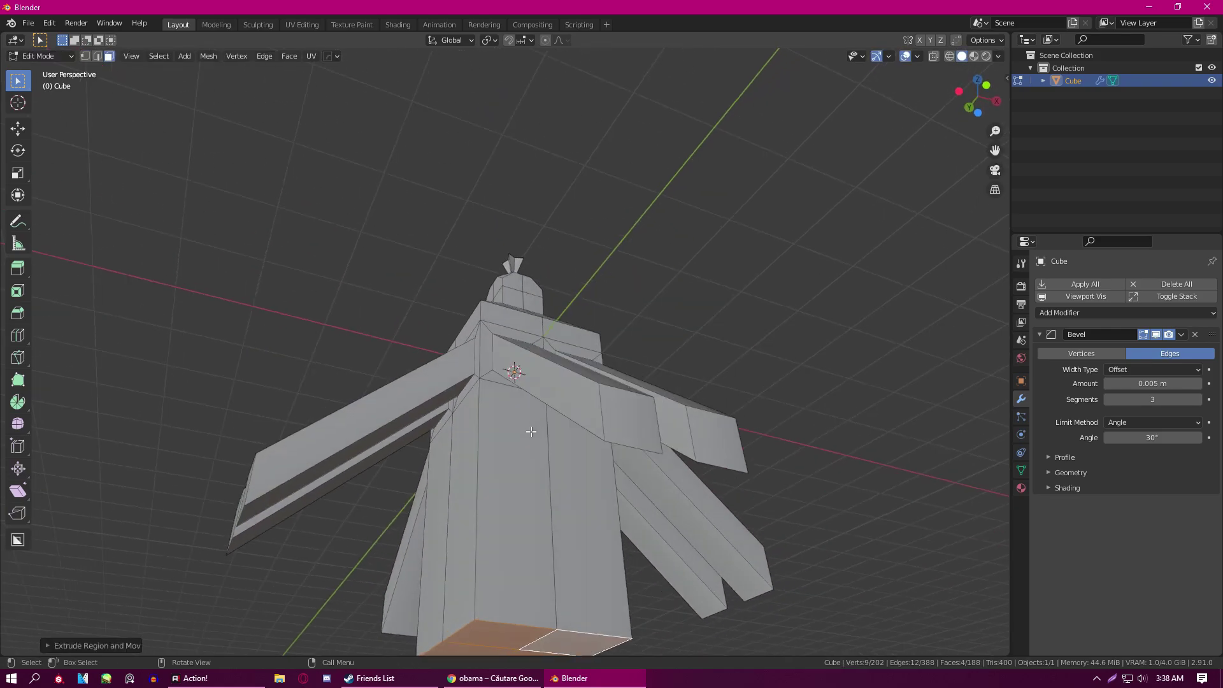
pyautogui.click(460, 549)
pyautogui.press('g')
pyautogui.click(572, 543)
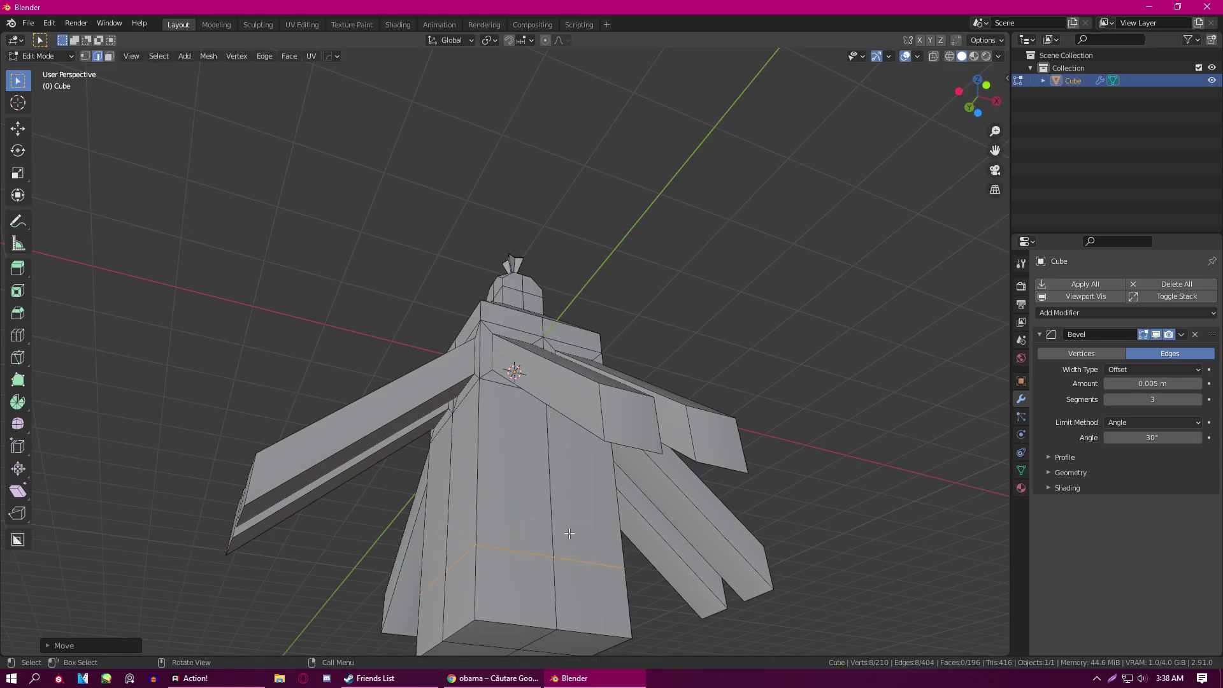
# - Select the four bottom corner vertices of the central column
pyautogui.scroll(5, 561, 540)
pyautogui.scroll(-4, 478, 416)
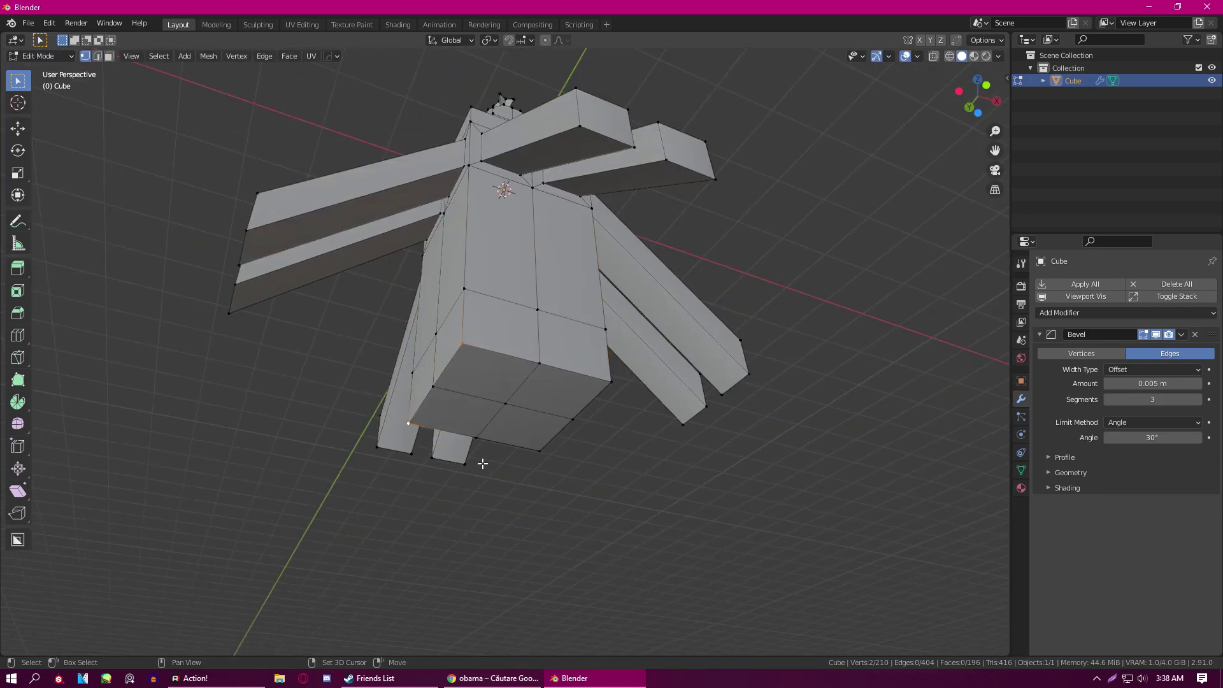
pyautogui.keyDown('shift'); pyautogui.click(603, 375); pyautogui.keyUp('shift')
# - Try scaling the column's four bottom corner vertices inward to about 0.69 and undo it
pyautogui.press('s')
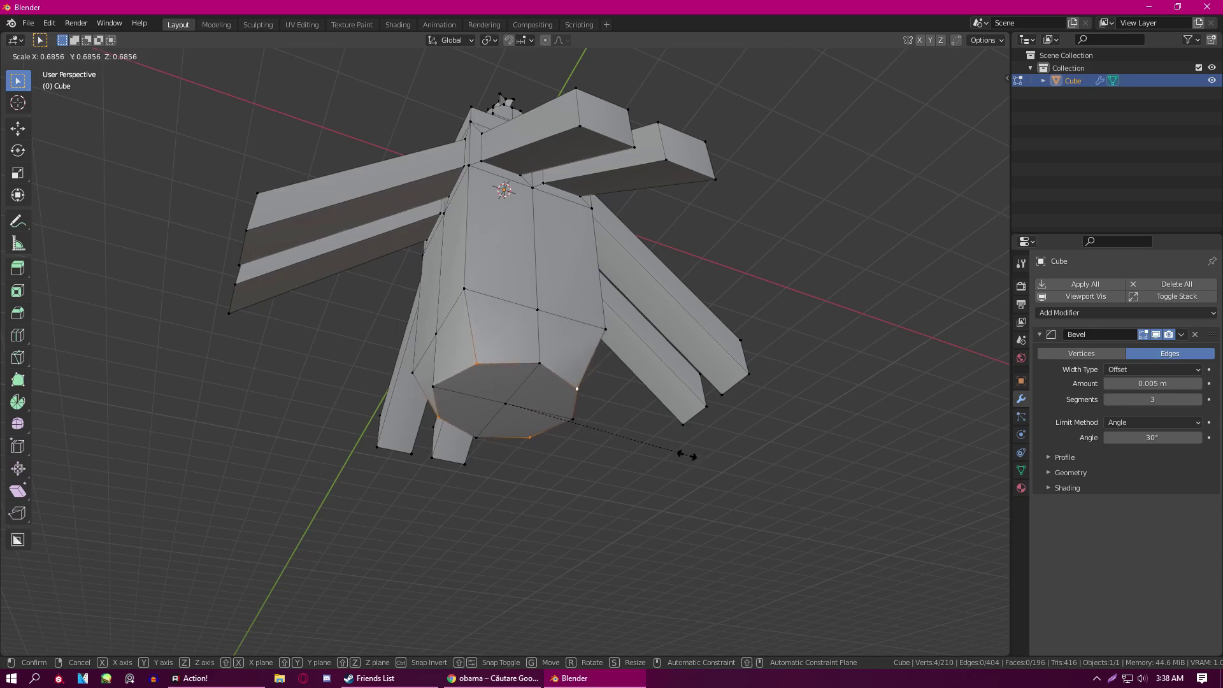
pyautogui.click(686, 454)
pyautogui.hotkey('ctrl', 'z')
# - Vertex-bevel the column's four bottom corners with six segments and a width of about 0.6 m, and check the rounded shape
pyautogui.moveTo(646, 411)
pyautogui.mouseDown(button='middle')
pyautogui.moveTo(660, 427)
pyautogui.moveTo(652, 412)
pyautogui.mouseUp(button='middle')
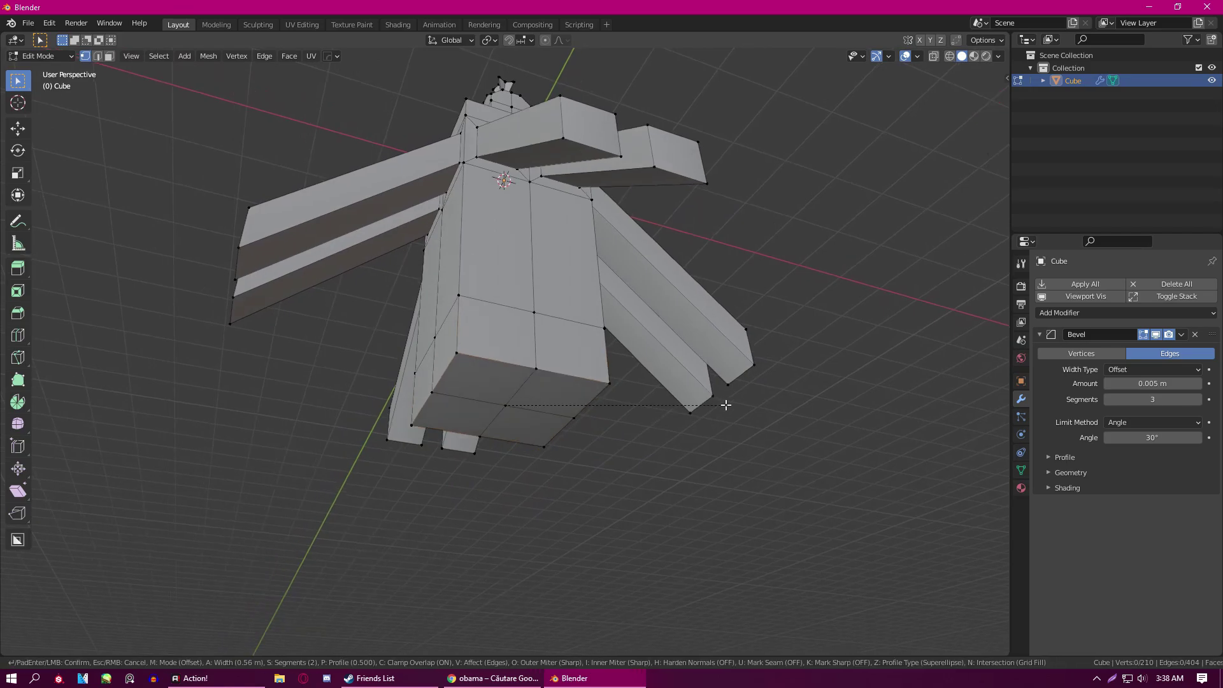
pyautogui.hotkey('ctrl', 'b')
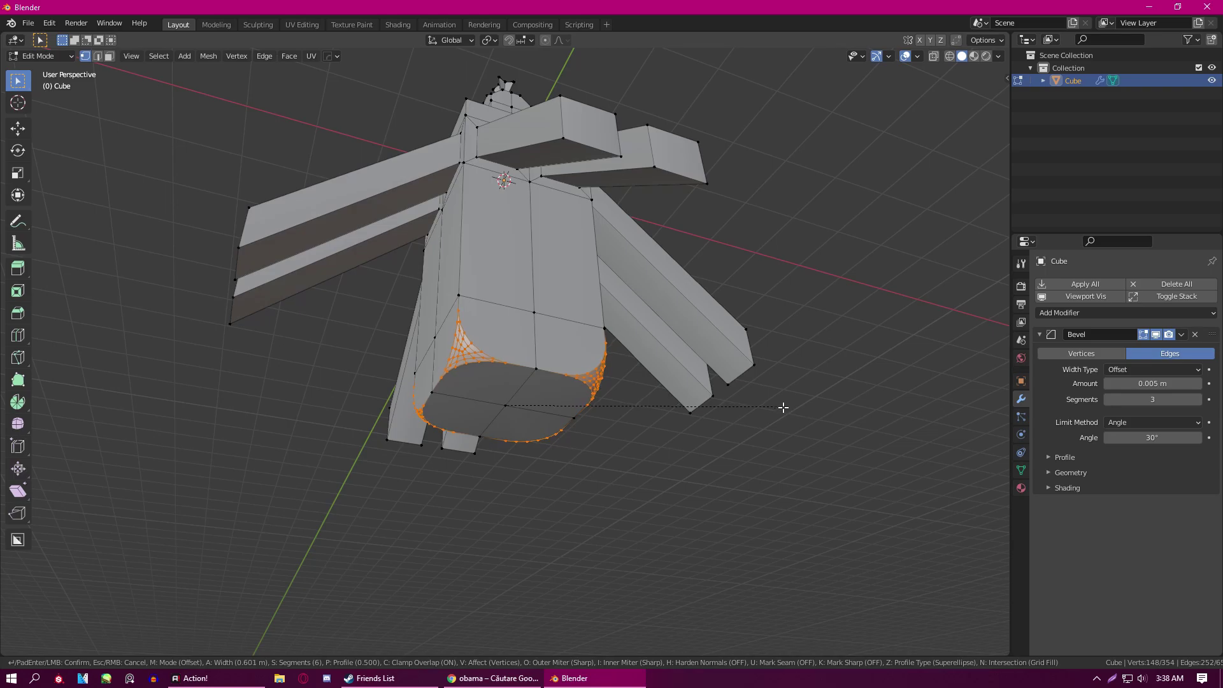
pyautogui.click(771, 407)
pyautogui.press('Tab')
pyautogui.moveTo(771, 407); pyautogui.dragTo(812, 335, button='middle')
pyautogui.press('Tab')
pyautogui.moveTo(534, 372); pyautogui.dragTo(569, 349, button='middle')
pyautogui.moveTo(579, 306); pyautogui.dragTo(603, 363, button='middle')
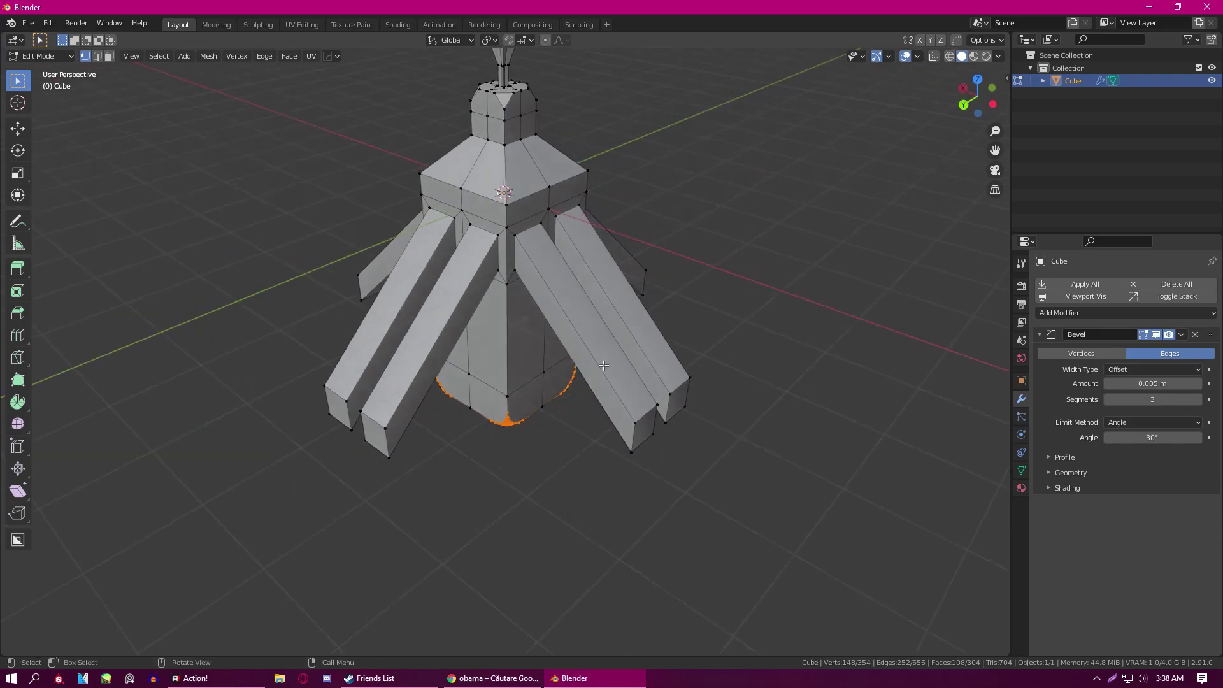
# - Add a loop cut around the middle of each sloping beam
pyautogui.click(578, 340)
pyautogui.hotkey('ctrl', 'r')
pyautogui.click(382, 307)
pyautogui.moveTo(382, 307); pyautogui.dragTo(547, 289, button='middle')
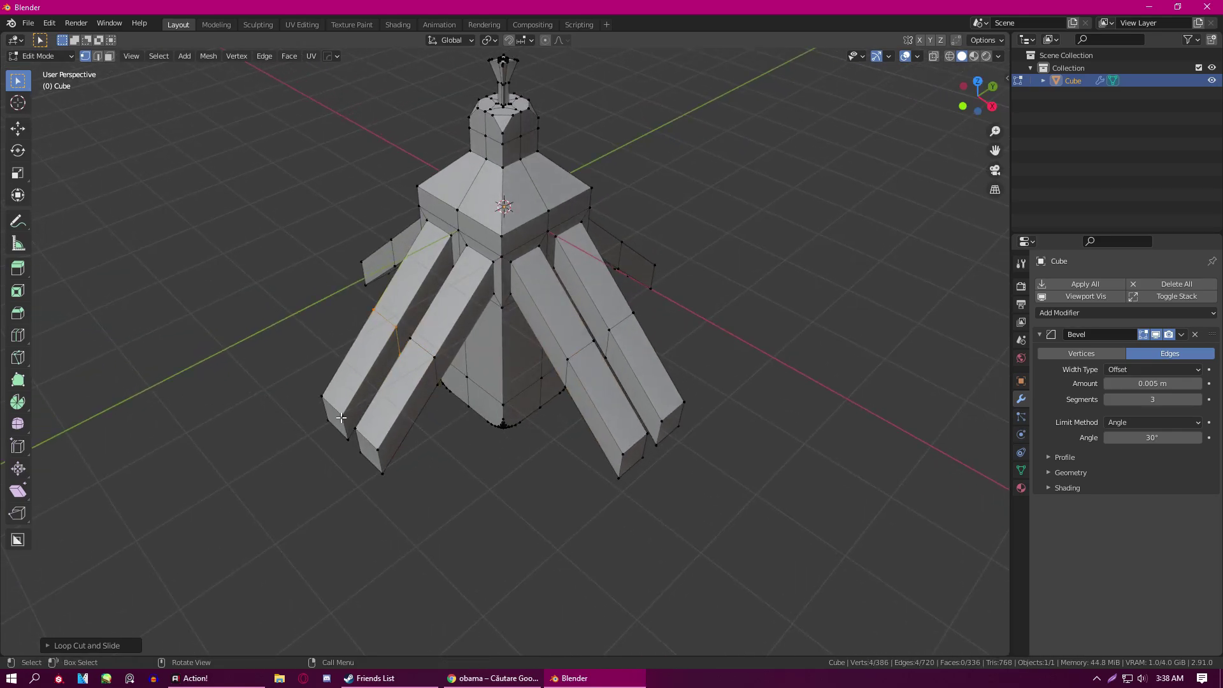
# - Raise the end faces of the first beam pair along Z until the beams' outer halves are nearly level
pyautogui.keyDown('shift'); pyautogui.click(368, 450); pyautogui.keyUp('shift')
pyautogui.press('g')
pyautogui.press('z')
pyautogui.click(436, 365)
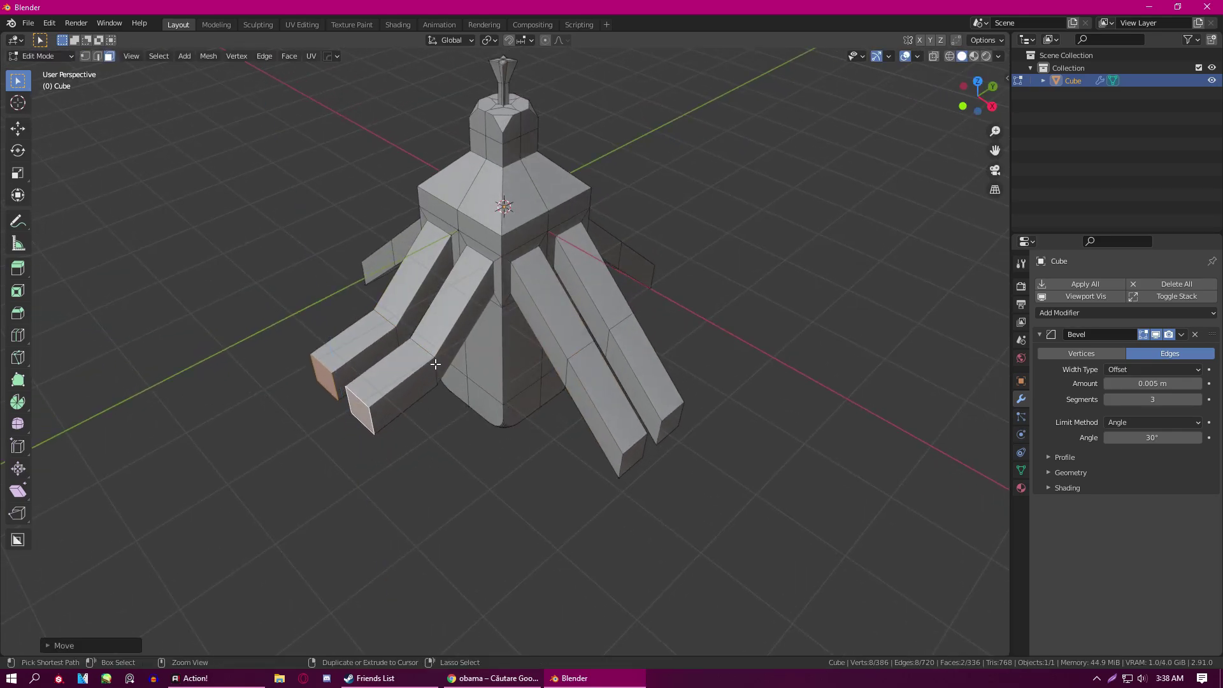
pyautogui.moveTo(435, 364); pyautogui.dragTo(451, 322, button='middle')
pyautogui.click(520, 38)
pyautogui.click(521, 89)
pyautogui.press('g')
pyautogui.press('z')
pyautogui.keyDown('ctrl'); pyautogui.click(410, 273); pyautogui.keyUp('ctrl')
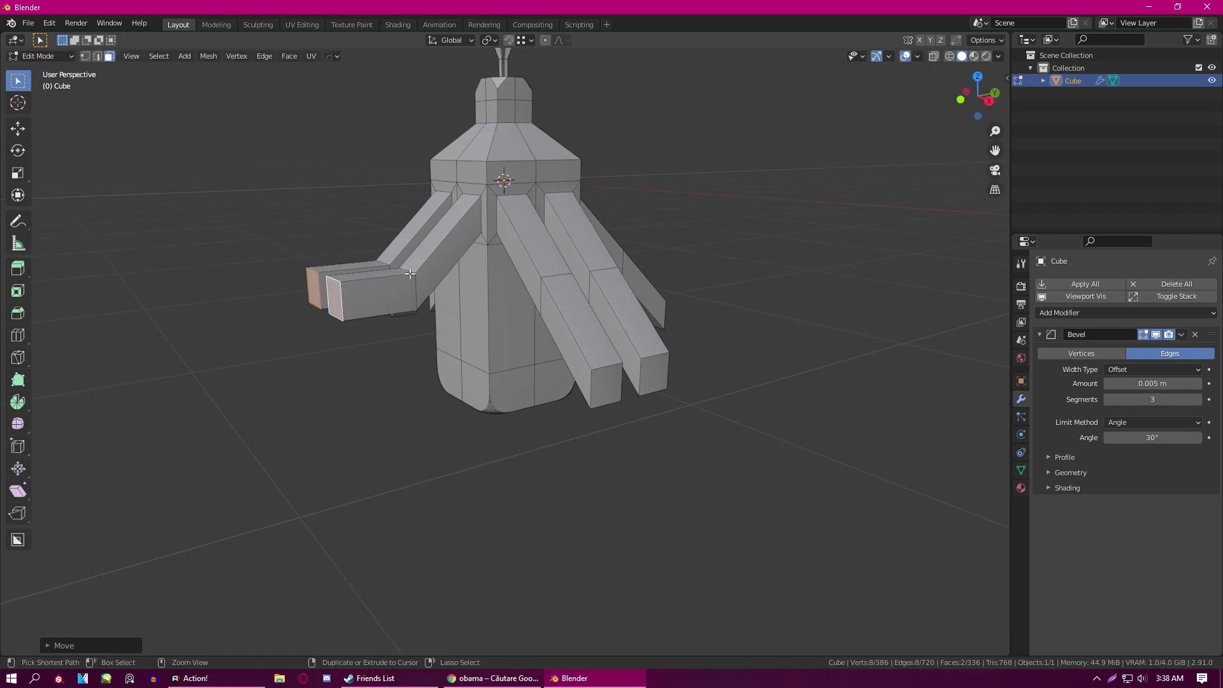
# - Select the end faces of the adjacent beam pair and raise them along Z so these beams bend outward
pyautogui.click(606, 385)
pyautogui.keyDown('shift'); pyautogui.click(635, 377); pyautogui.keyUp('shift')
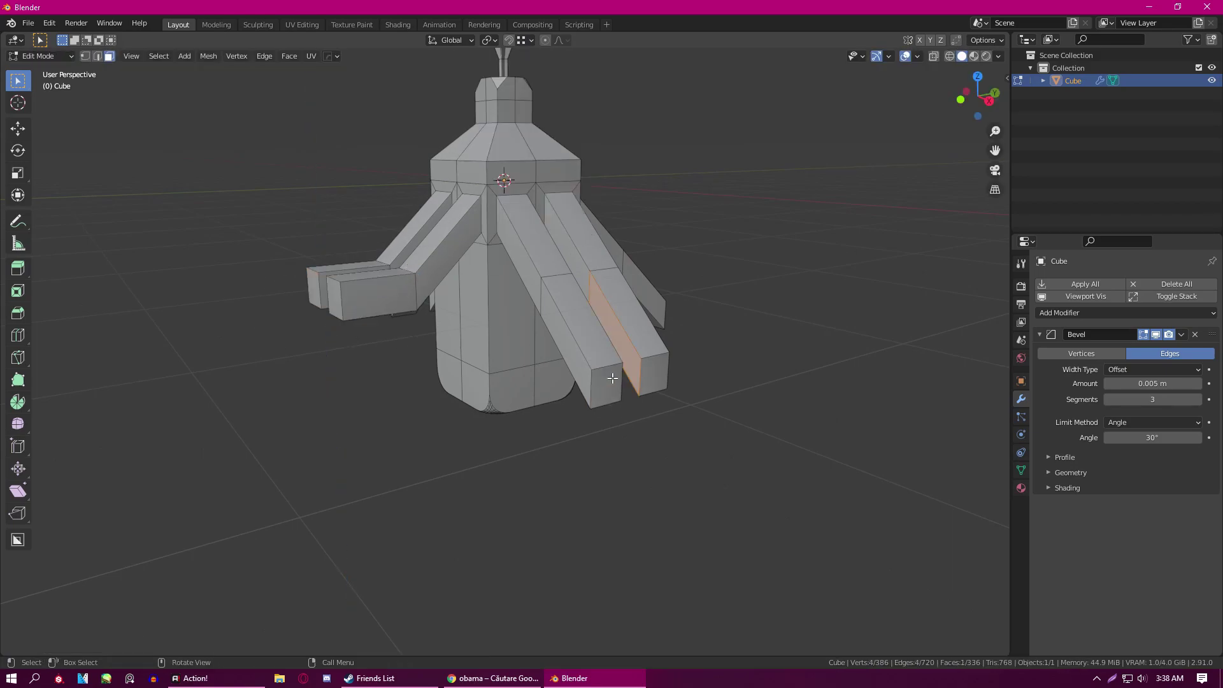
pyautogui.press('g')
pyautogui.press('z')
pyautogui.click(577, 318)
# - Raise the end faces of the third beam pair along Z to match the bent beams
pyautogui.moveTo(576, 318); pyautogui.dragTo(621, 357, button='middle')
pyautogui.keyDown('shift'); pyautogui.click(623, 358); pyautogui.keyUp('shift')
pyautogui.keyDown('shift'); pyautogui.click(623, 358); pyautogui.keyUp('shift')
pyautogui.press('g')
pyautogui.press('z')
pyautogui.click(574, 261)
# - Raise the end faces of the last beam pair along Z so all four sides match
pyautogui.moveTo(574, 261); pyautogui.dragTo(532, 379, button='middle')
pyautogui.click(528, 327)
pyautogui.keyDown('shift'); pyautogui.click(586, 328); pyautogui.keyUp('shift')
pyautogui.press('g')
pyautogui.press('z')
pyautogui.click(555, 287)
# - Leave mesh editing and move the whole tower along Y away from the world origin
pyautogui.press('Tab')
pyautogui.scroll(-5, 534, 372)
pyautogui.hotkey('shift', 'space')
pyautogui.press('g')
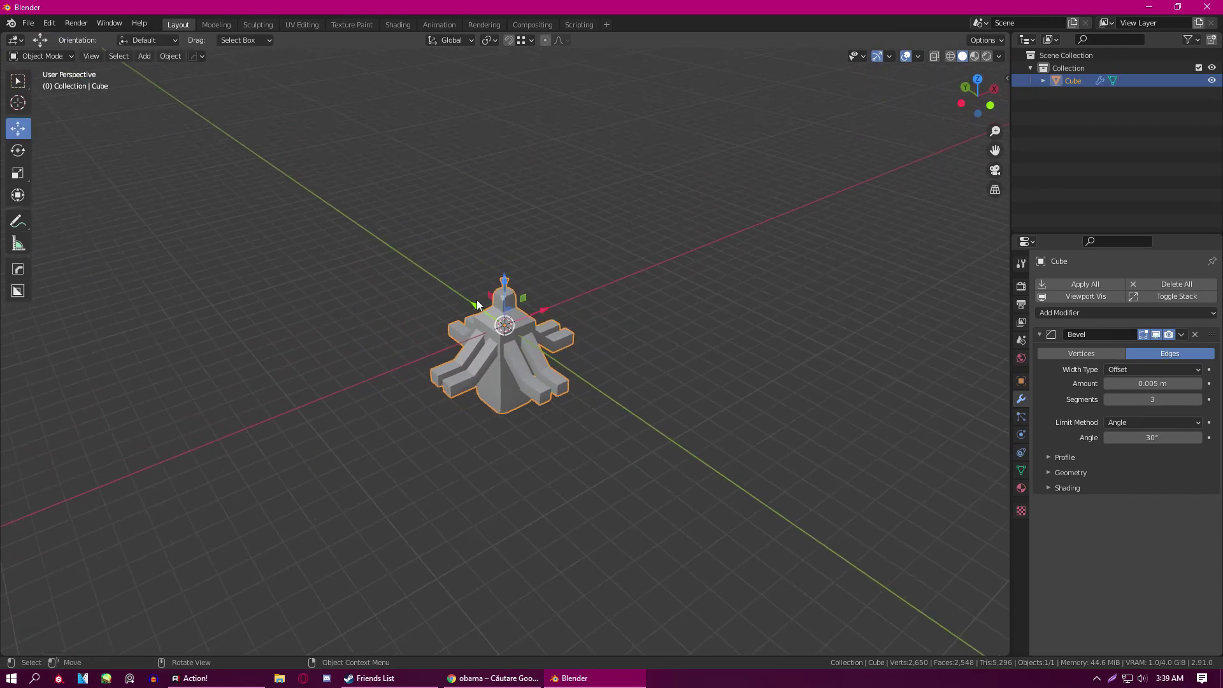
pyautogui.moveTo(479, 307); pyautogui.dragTo(333, 212)
# - Add a cylinder at the origin and increase its vertex count to 64
pyautogui.scroll(4, 502, 333)
pyautogui.hotkey('shift', 'a')
pyautogui.moveTo(468, 335)
pyautogui.click(570, 399)
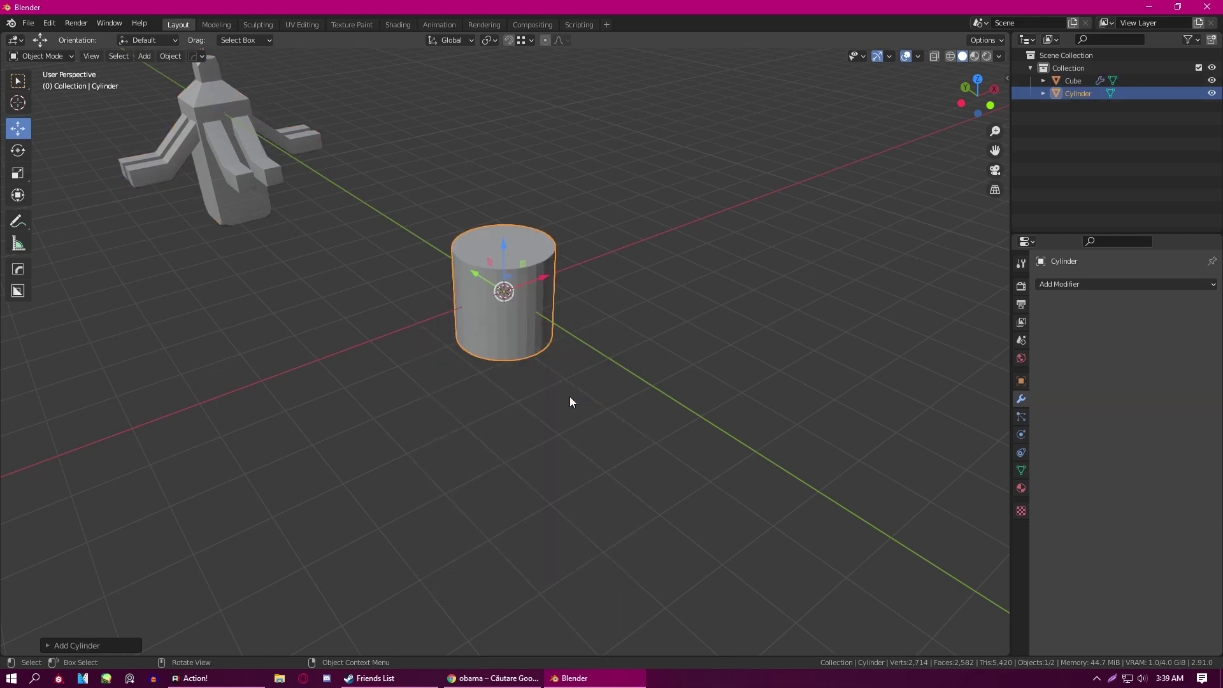
pyautogui.scroll(6, 561, 306)
pyautogui.moveTo(559, 287); pyautogui.dragTo(522, 355, button='middle')
pyautogui.scroll(-5, 522, 355)
pyautogui.click(58, 645)
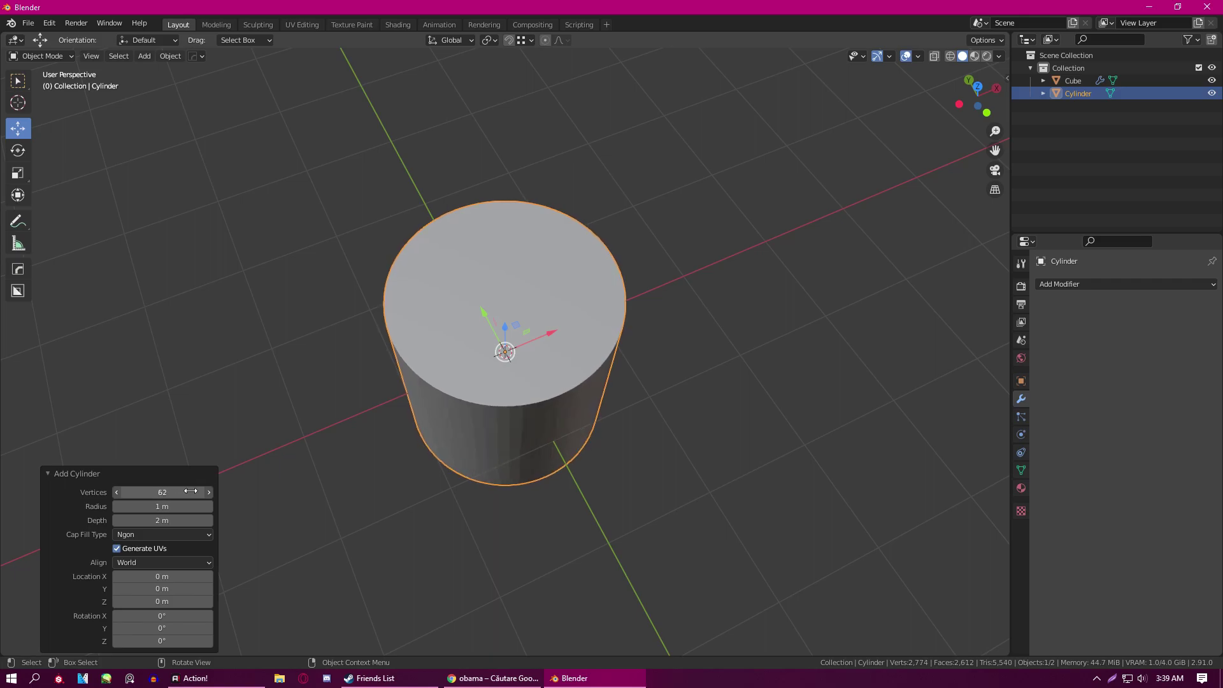
pyautogui.moveTo(310, 453); pyautogui.dragTo(544, 405, button='middle')
# - Bevel the cylinder's top rim with one segment and a width of about 0.36 m
pyautogui.press('Tab')
pyautogui.press('2')
pyautogui.keyDown('alt'); pyautogui.click(541, 402); pyautogui.keyUp('alt')
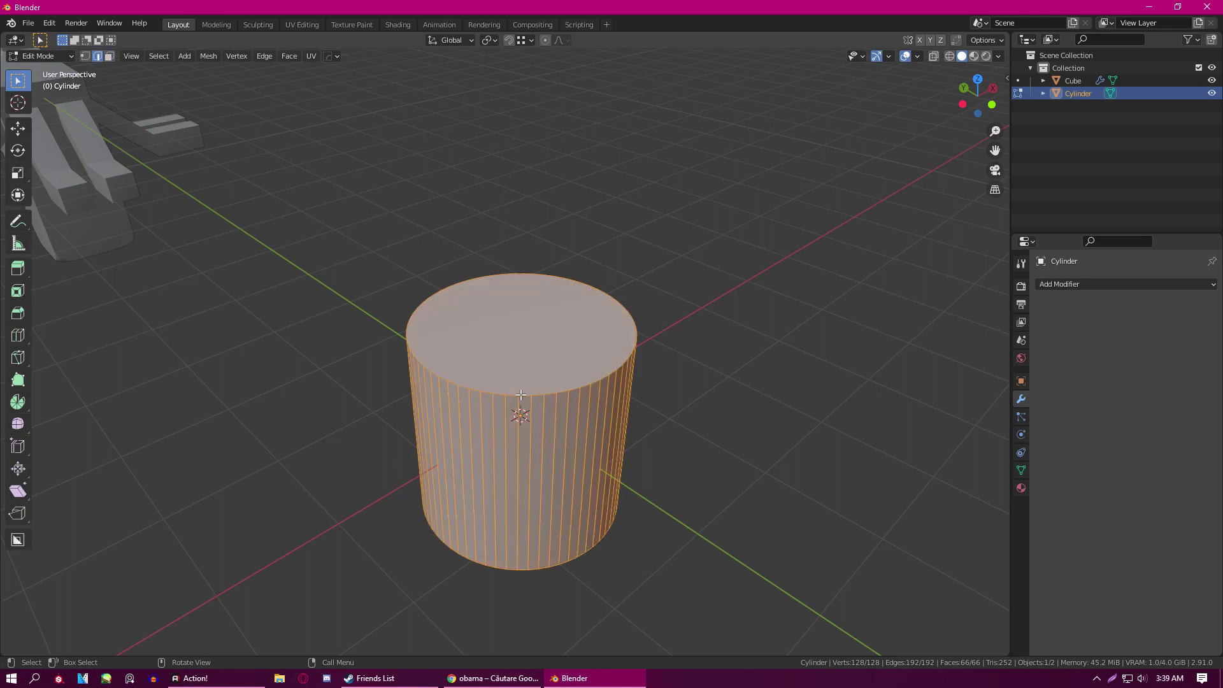
pyautogui.hotkey('ctrl', 'b')
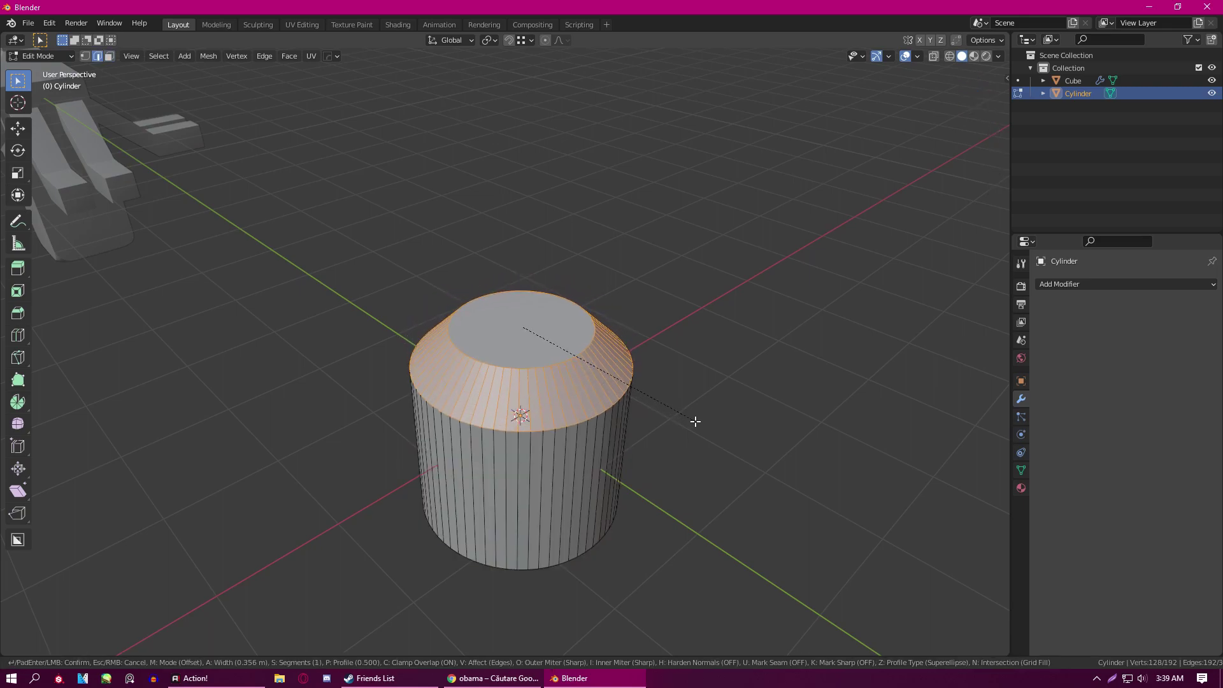
pyautogui.click(695, 421)
# - Bevel the chamfer's upper and lower edge loops with seven segments, about 0.016 m wide, and check the rounding
pyautogui.scroll(4, 603, 426)
pyautogui.keyDown('alt'); pyautogui.click(532, 396); pyautogui.keyUp('alt')
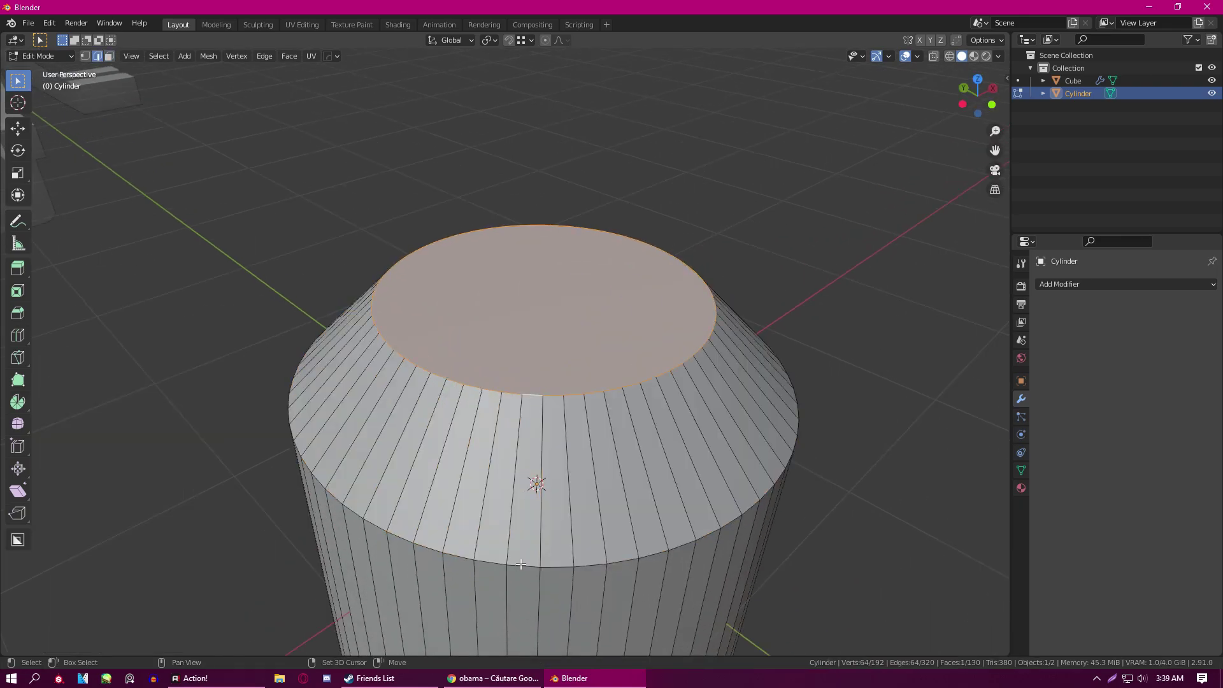
pyautogui.hotkey('ctrl', 'b')
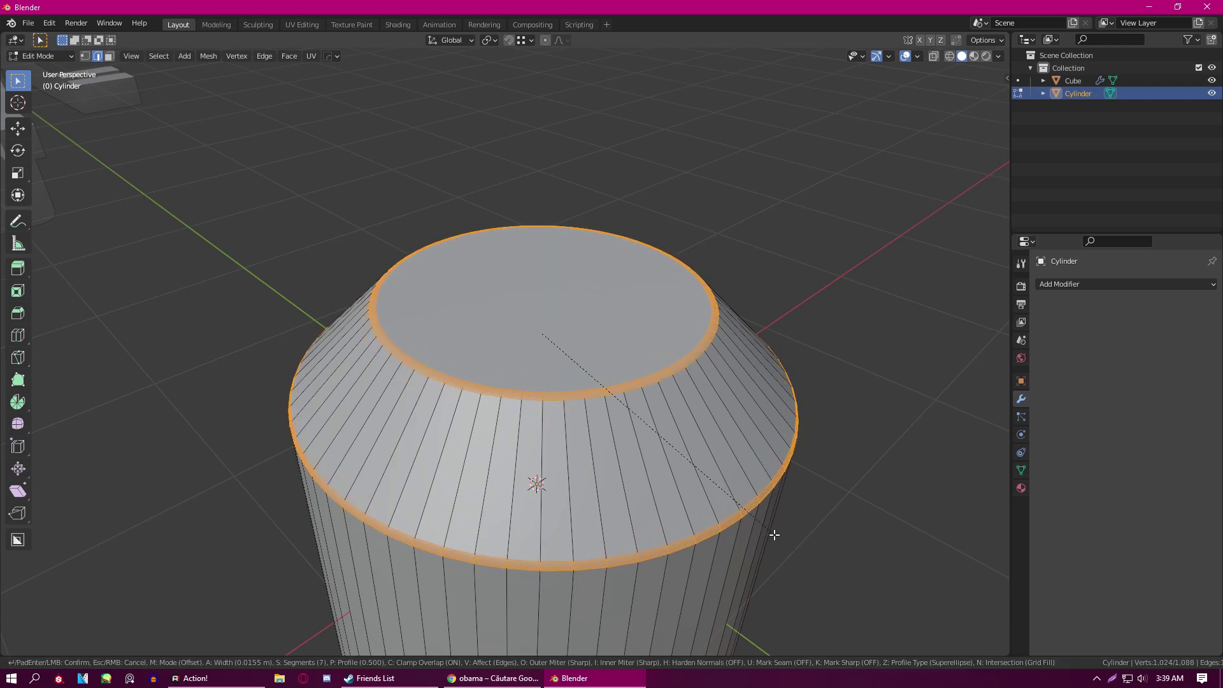
pyautogui.click(779, 534)
pyautogui.press('Tab')
pyautogui.moveTo(577, 474); pyautogui.dragTo(528, 381, button='middle')
pyautogui.press('Tab')
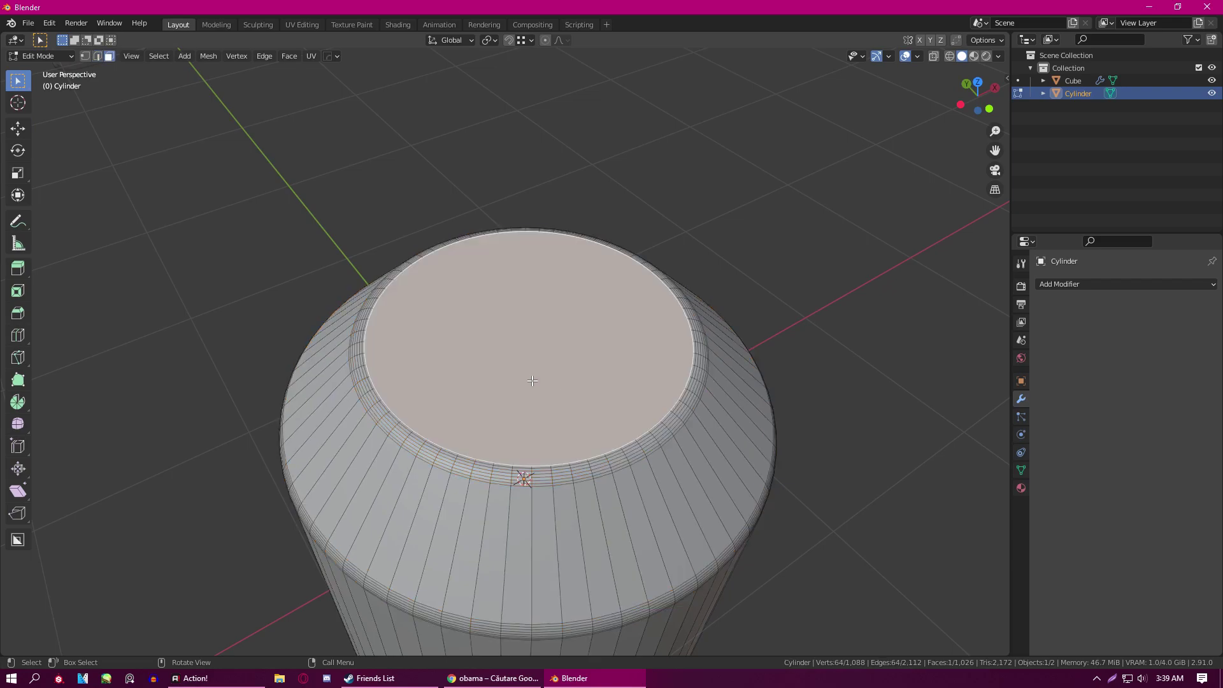
# - Inset the cylinder's top face and extrude the inner face downward to form a recess
pyautogui.press('i')
pyautogui.click(748, 411)
pyautogui.press('e')
pyautogui.click(743, 488)
# - Scale the recess floor to 0.343 and raise it along Z by about 0.15 m to make the recess conical
pyautogui.press('s')
pyautogui.click(565, 454)
pyautogui.press('g')
pyautogui.press('z')
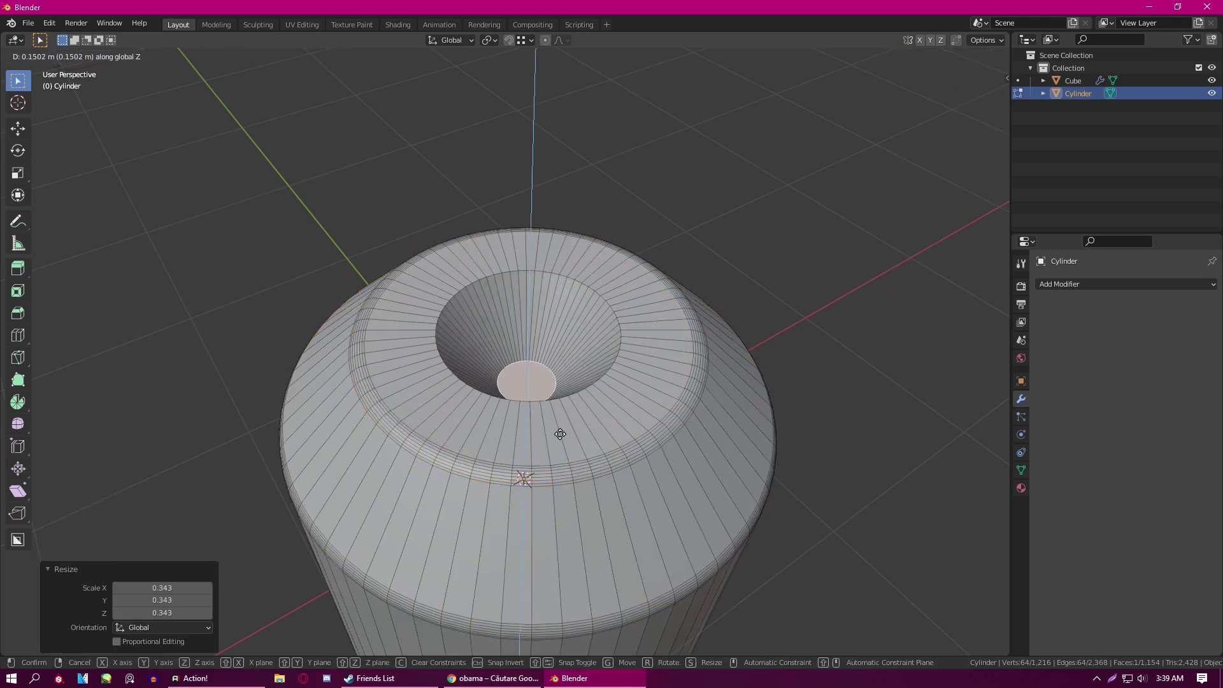
pyautogui.click(560, 423)
pyautogui.scroll(-2, 559, 424)
pyautogui.press('Tab')
pyautogui.moveTo(560, 423); pyautogui.dragTo(591, 450, button='middle')
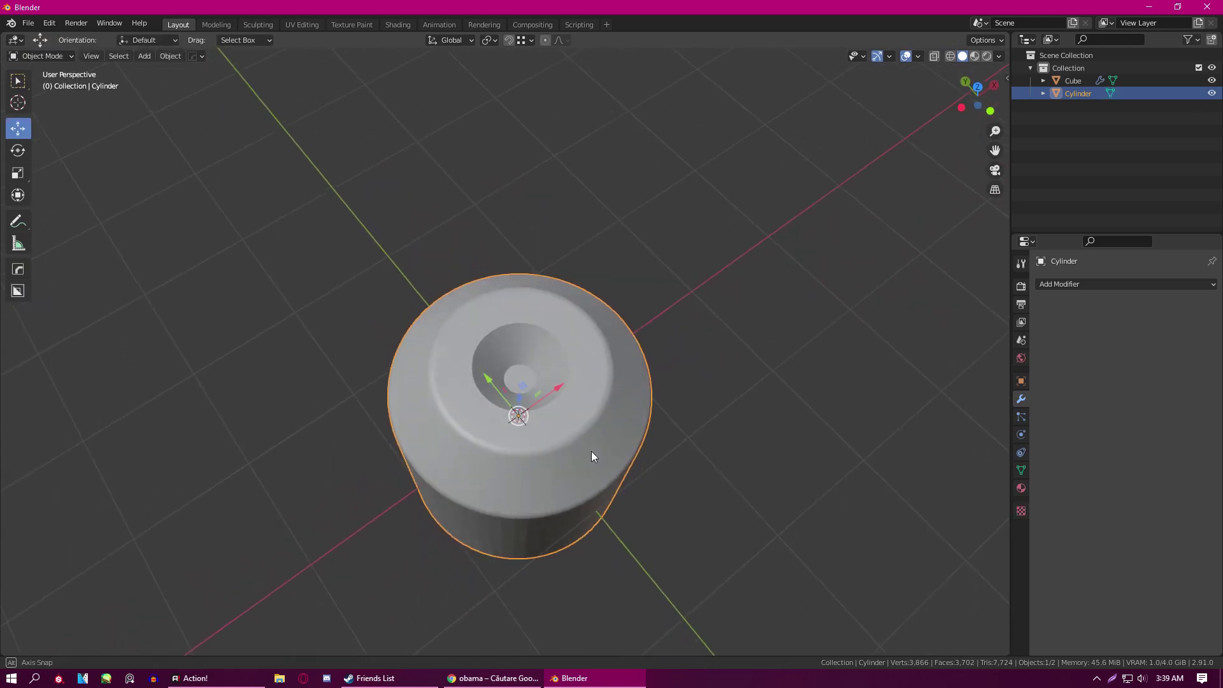
# - Bevel the recess's upper rim with seven segments and a width of about 0.013 m
pyautogui.press('Tab')
pyautogui.scroll(4, 591, 450)
pyautogui.press('2')
pyautogui.hotkey('ctrl', 'b')
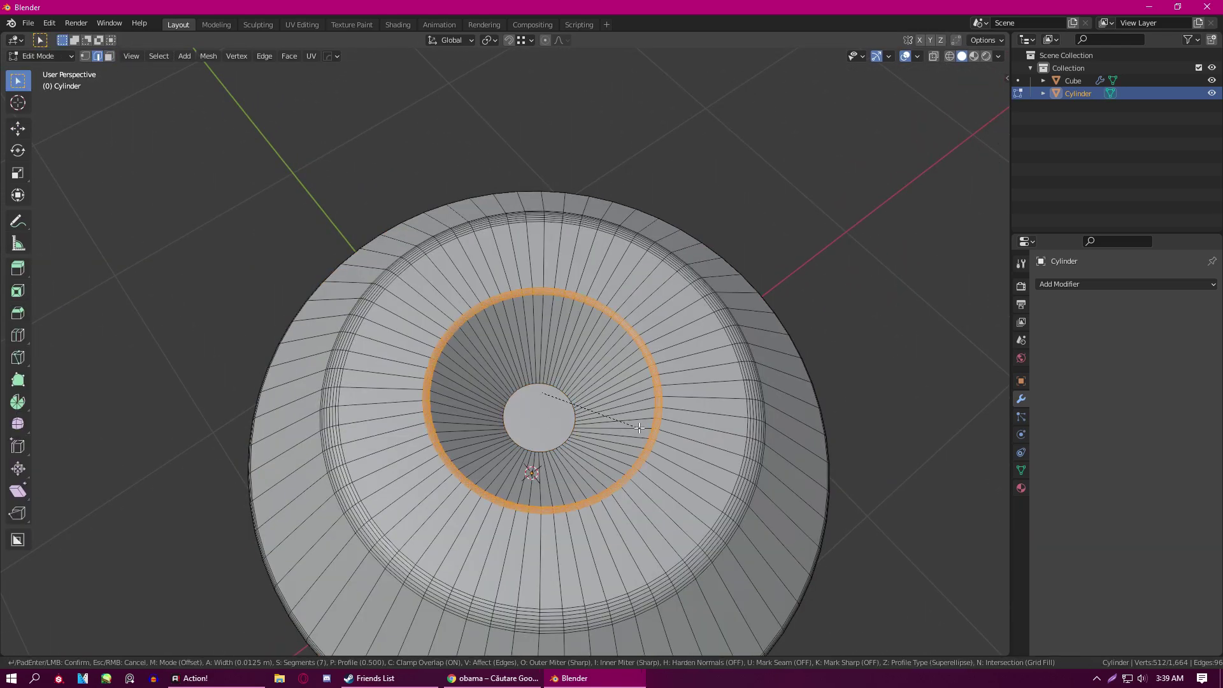
pyautogui.click(642, 427)
pyautogui.press('Tab')
pyautogui.moveTo(642, 428); pyautogui.dragTo(591, 440, button='middle')
pyautogui.press('Tab')
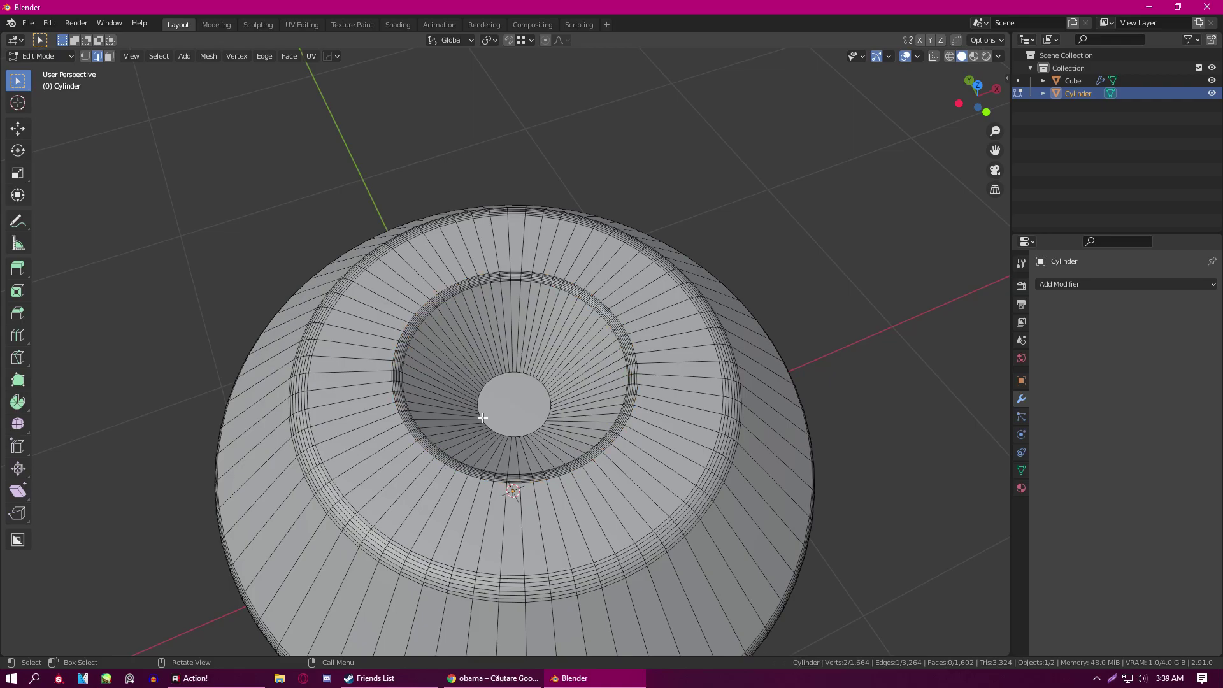
# - Bevel the edge loop around the recess floor with seven segments and a width of about 0.01 m
pyautogui.keyDown('alt'); pyautogui.click(482, 418); pyautogui.keyUp('alt')
pyautogui.scroll(6, 482, 417)
pyautogui.hotkey('ctrl', 'b')
pyautogui.click(579, 451)
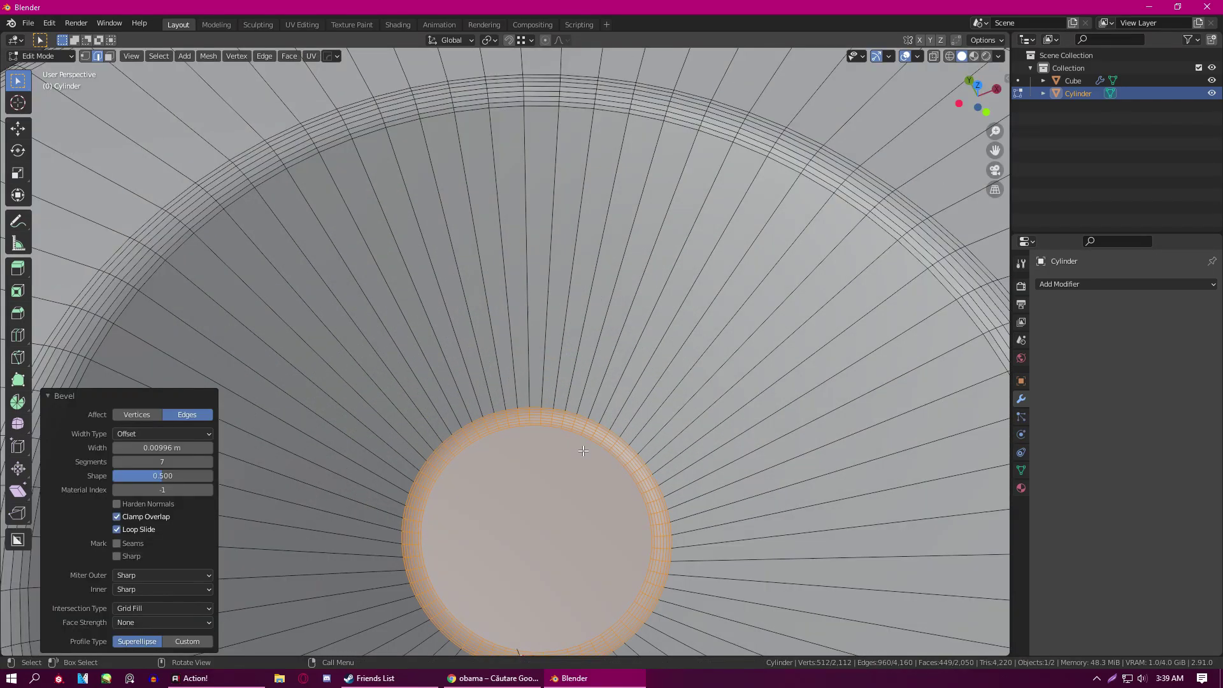
pyautogui.press('Tab')
pyautogui.scroll(-6, 549, 455)
pyautogui.moveTo(549, 454); pyautogui.dragTo(609, 405, button='middle')
# - Shade the cylinder smooth and enable Auto Smooth for its normals
pyautogui.rightClick(530, 413)
pyautogui.click(530, 412)
pyautogui.click(1021, 470)
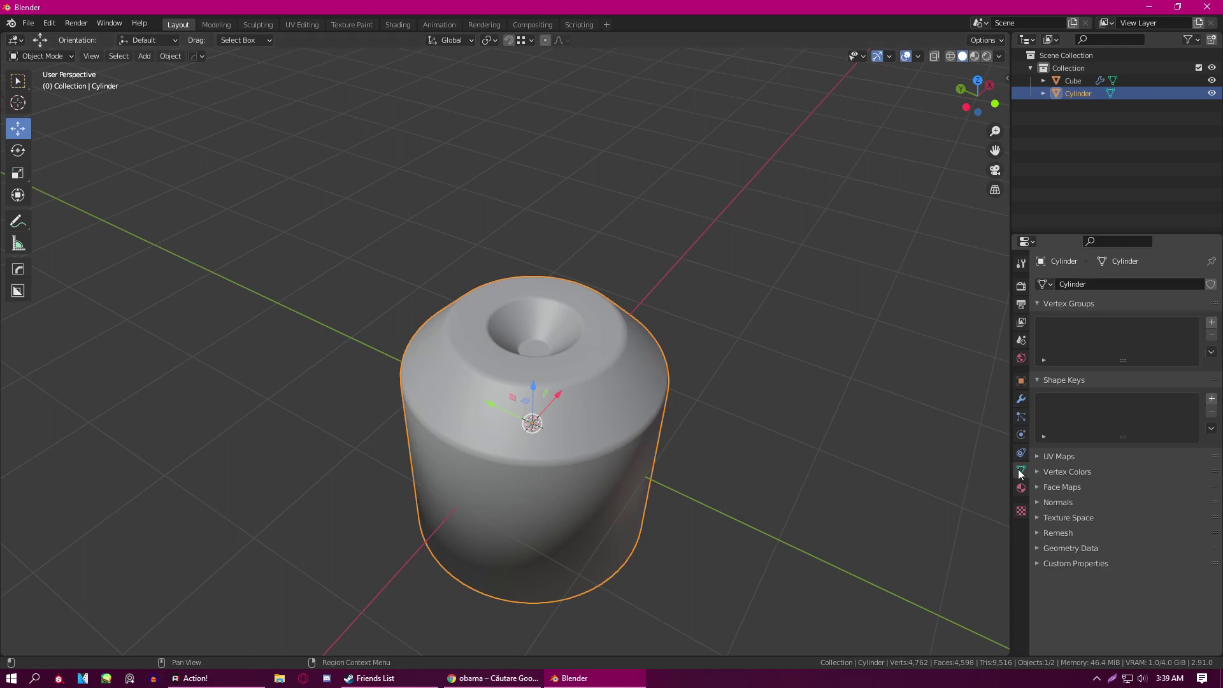
pyautogui.click(1105, 522)
pyautogui.click(1038, 503)
pyautogui.moveTo(770, 488); pyautogui.dragTo(466, 436, button='middle')
pyautogui.scroll(4, 567, 405)
pyautogui.scroll(-4, 524, 406)
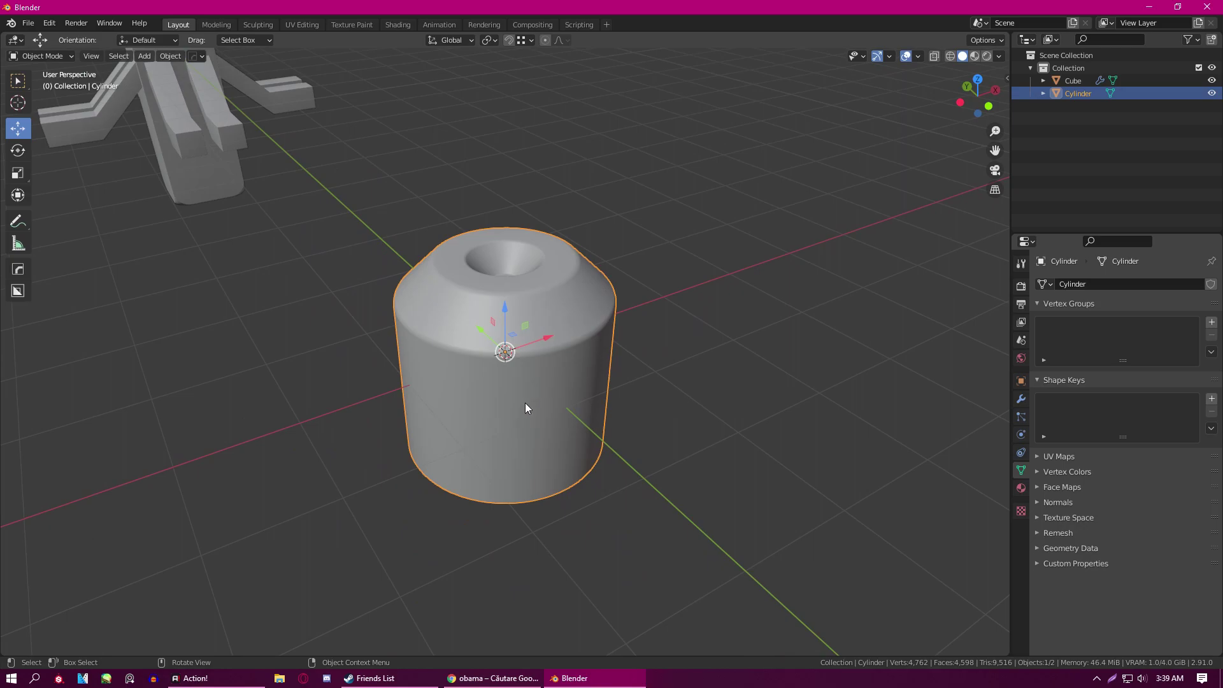
# - Add a cube at the origin and scale it uniformly to 0.279
pyautogui.moveTo(523, 406); pyautogui.dragTo(577, 373, button='middle')
pyautogui.press('Tab')
pyautogui.press('Tab')
pyautogui.hotkey('shift', 'a')
pyautogui.moveTo(619, 357)
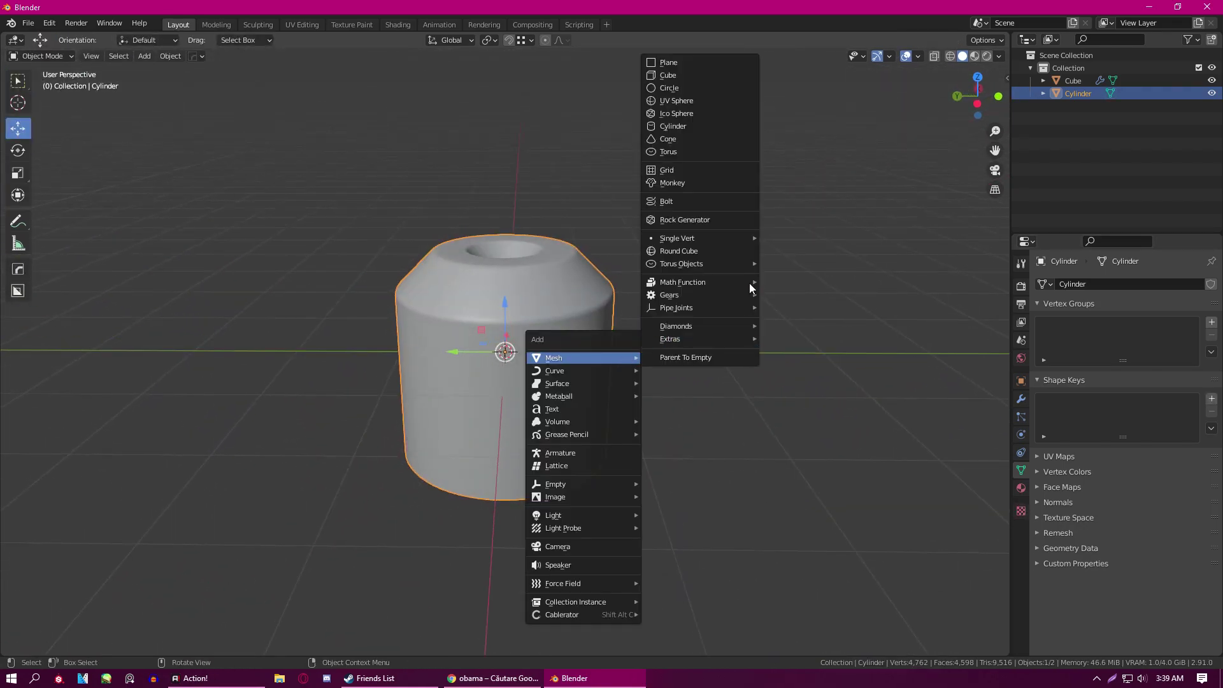
pyautogui.click(687, 74)
pyautogui.press('s')
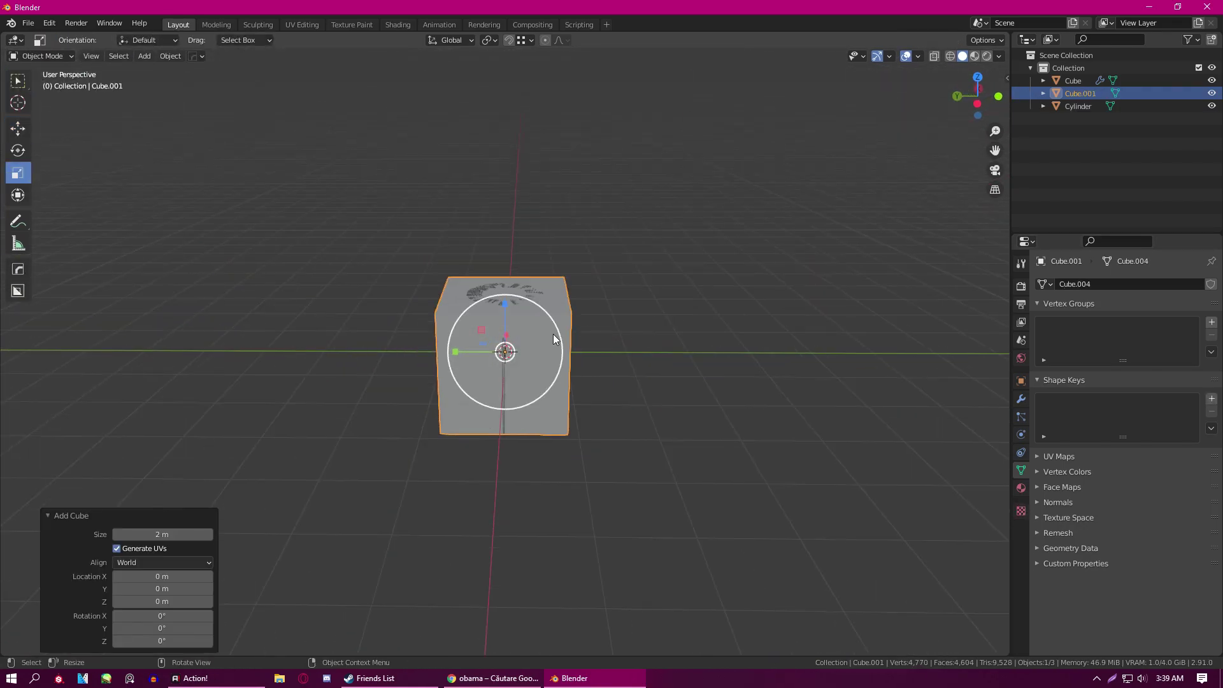
pyautogui.click(521, 346)
# - Stretch the small cube along X by about 7.27 and move it about -0.81 m along Y into the cylinder's side
pyautogui.moveTo(567, 341); pyautogui.dragTo(447, 364, button='middle')
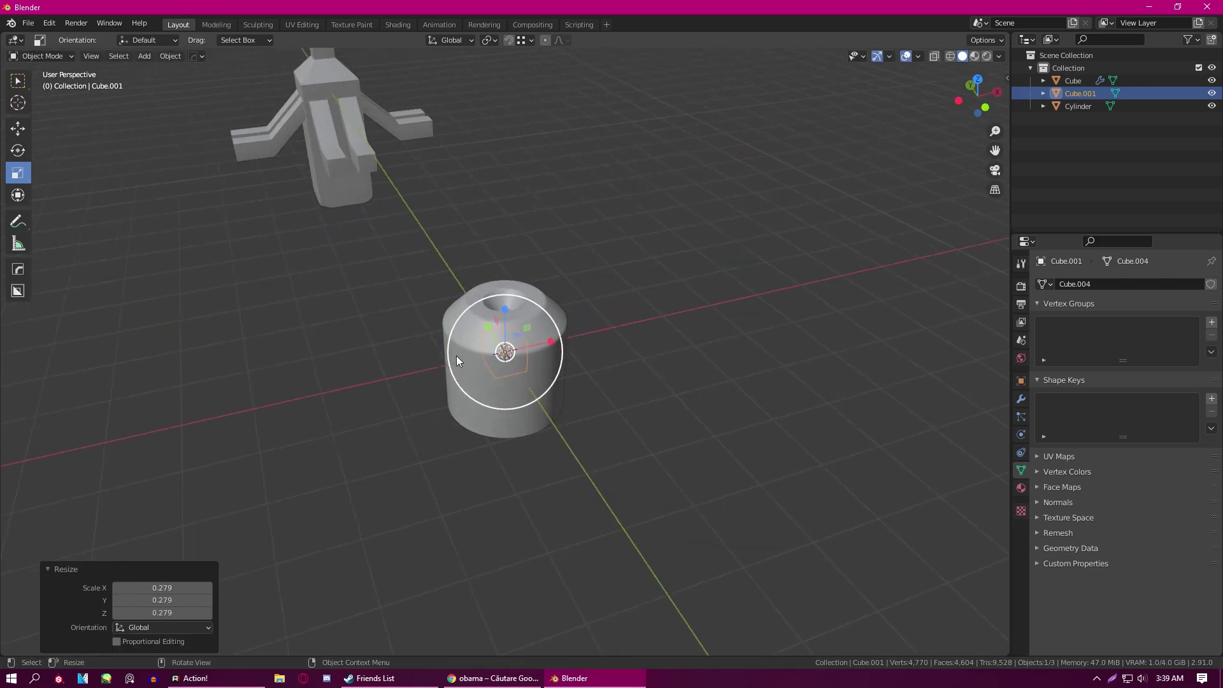
pyautogui.press('s')
pyautogui.press('x')
pyautogui.click(837, 265)
pyautogui.moveTo(837, 265); pyautogui.dragTo(549, 372, button='middle')
pyautogui.scroll(3, 549, 372)
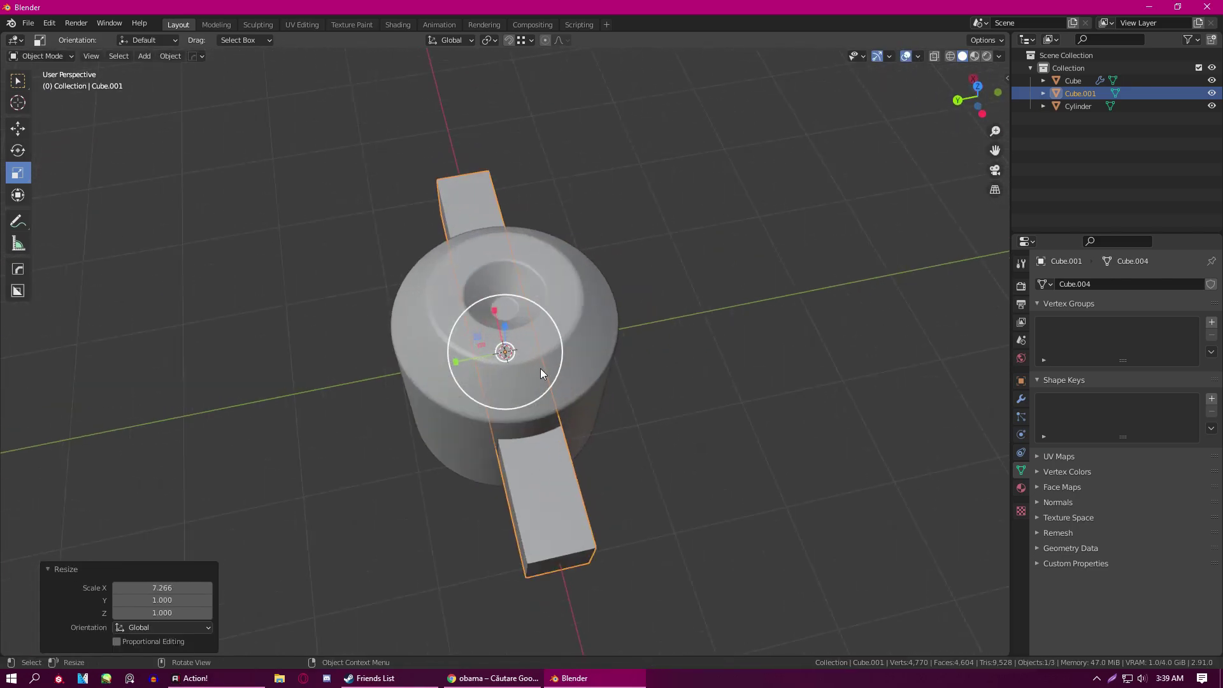
pyautogui.moveTo(456, 372); pyautogui.dragTo(565, 347)
pyautogui.moveTo(565, 347); pyautogui.dragTo(612, 356, button='middle')
# - Add a Mirror modifier to the bar, using the cylinder as mirror object and only the Y axis
pyautogui.click(1021, 399)
pyautogui.click(1076, 284)
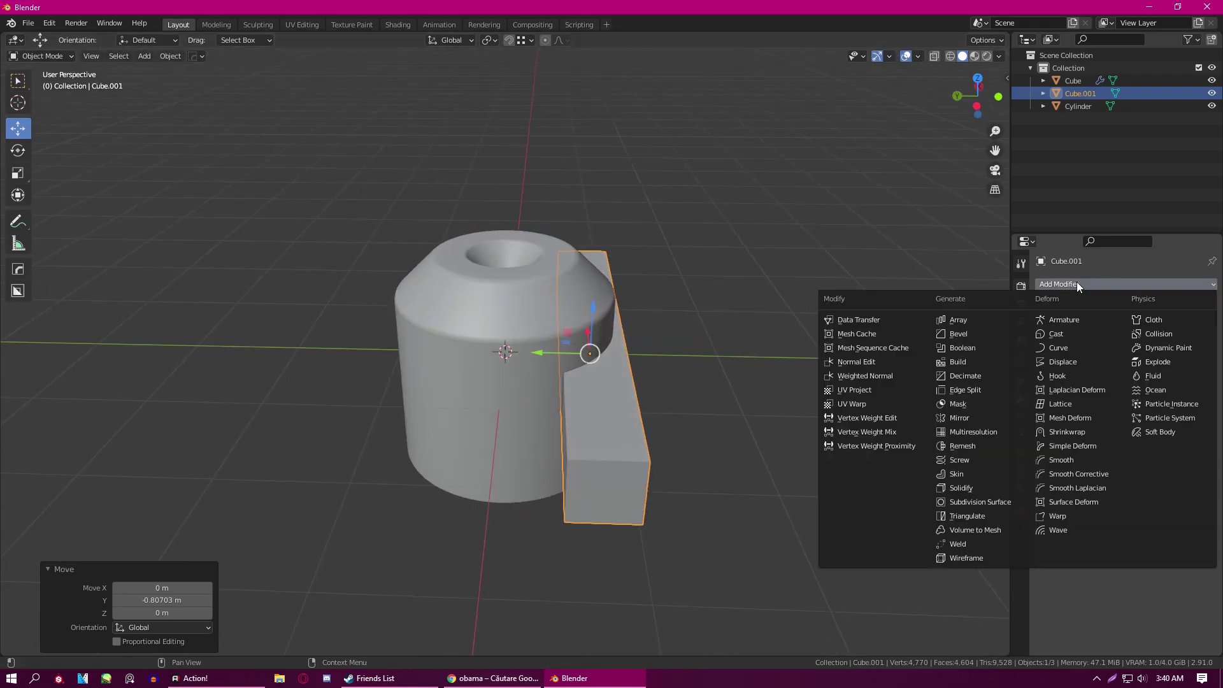
pyautogui.click(978, 418)
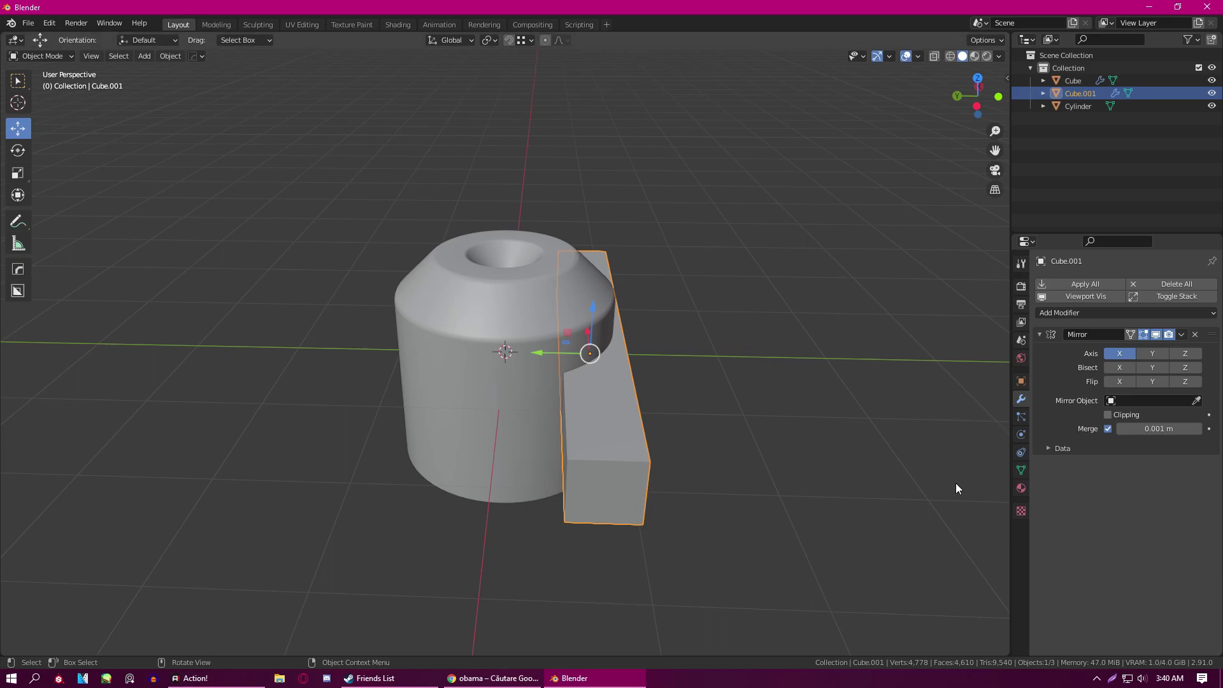
pyautogui.click(1196, 400)
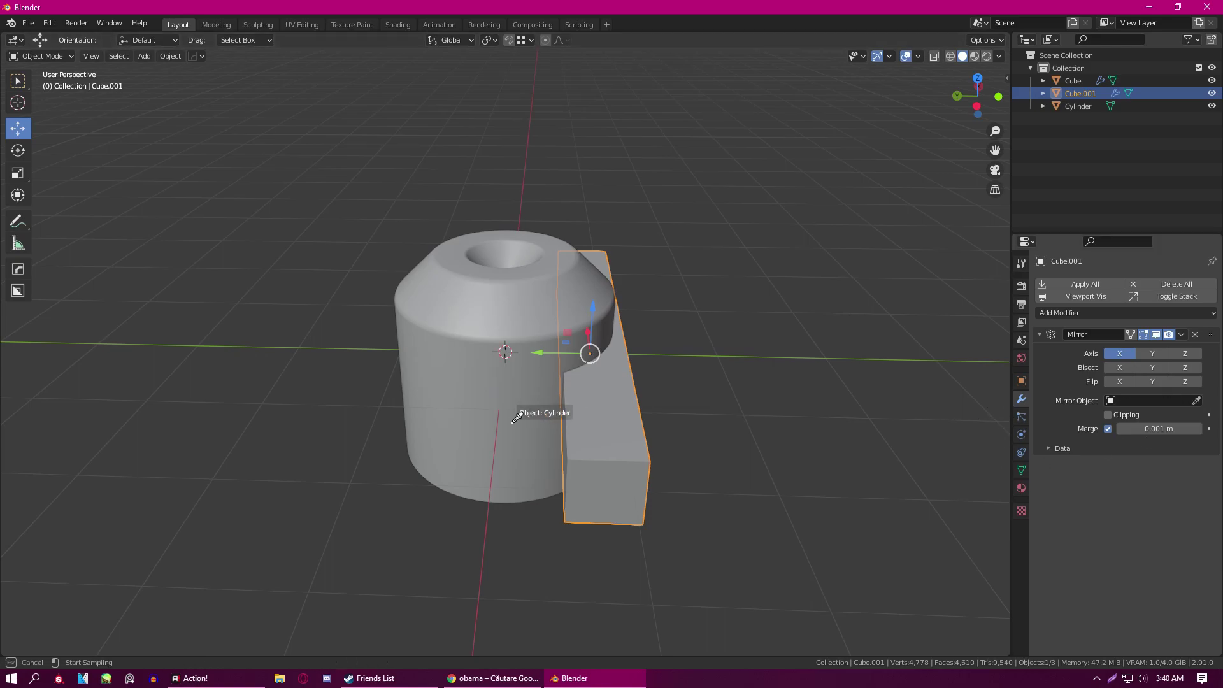
pyautogui.click(519, 389)
pyautogui.scroll(2, 530, 419)
pyautogui.scroll(2, 531, 425)
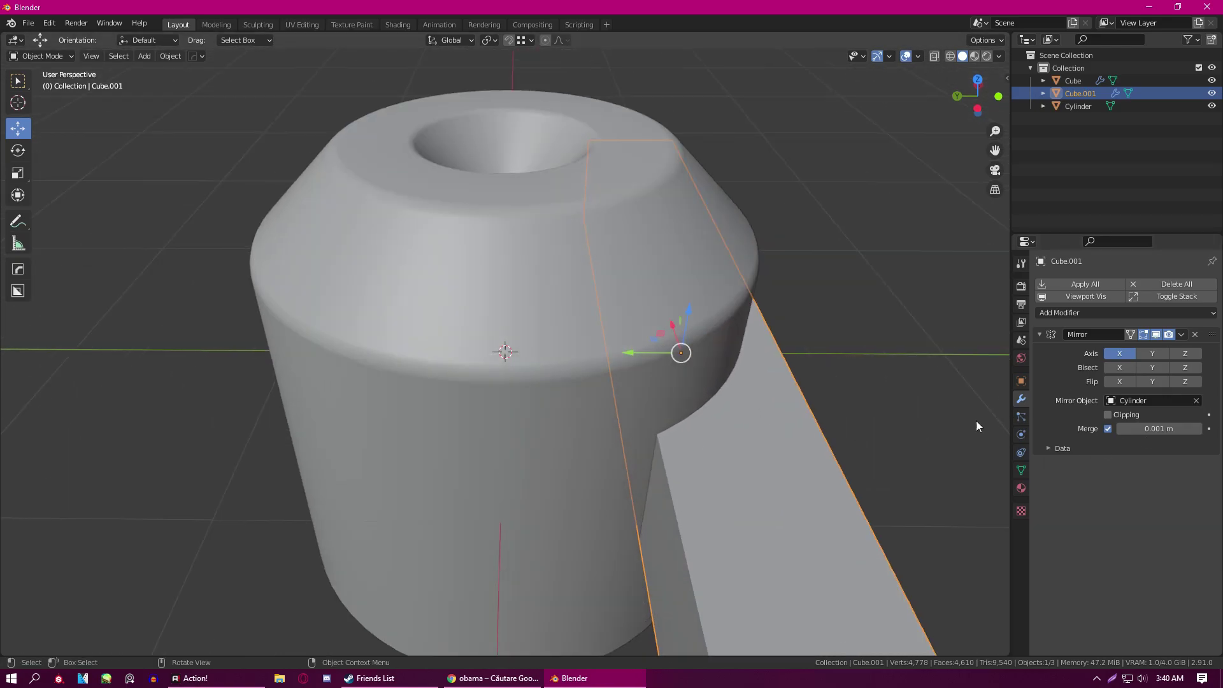
pyautogui.scroll(-3, 848, 452)
pyautogui.click(1151, 353)
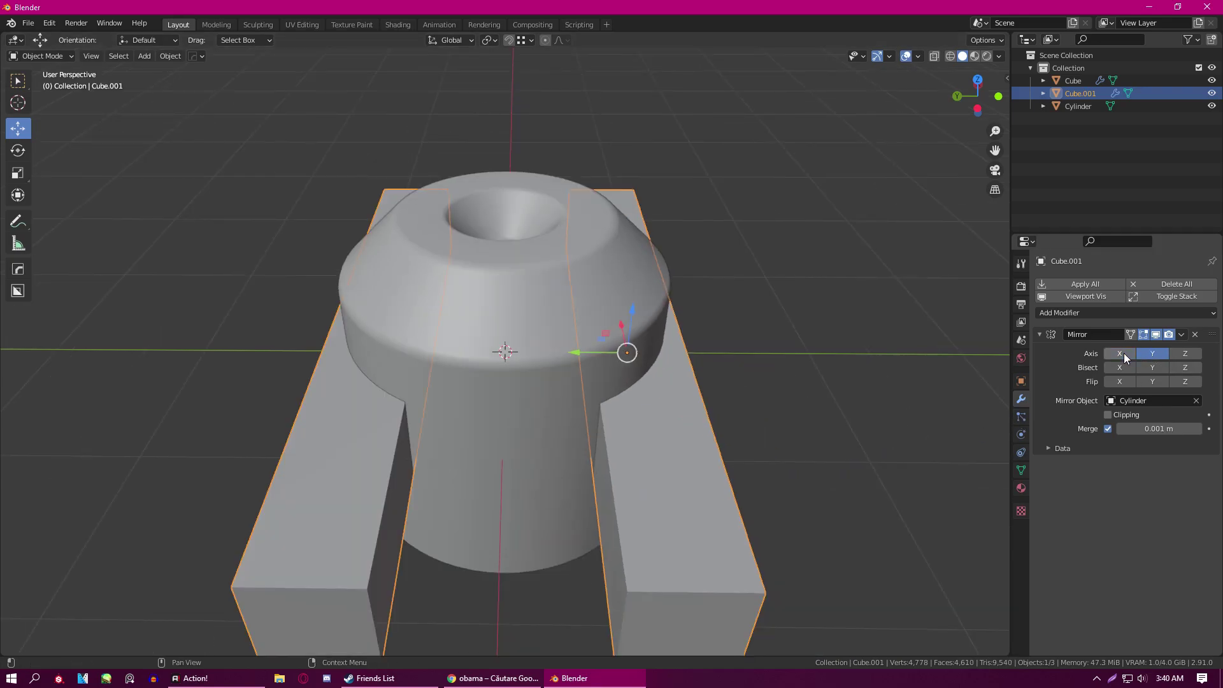
pyautogui.click(1121, 353)
# - Slash the cylinder with the mirrored bars using a Hard Ops boolean and scale the separated side pieces to 0.884
pyautogui.keyDown('shift'); pyautogui.click(500, 423); pyautogui.keyUp('shift')
pyautogui.press('ctrl+KP_Divide')
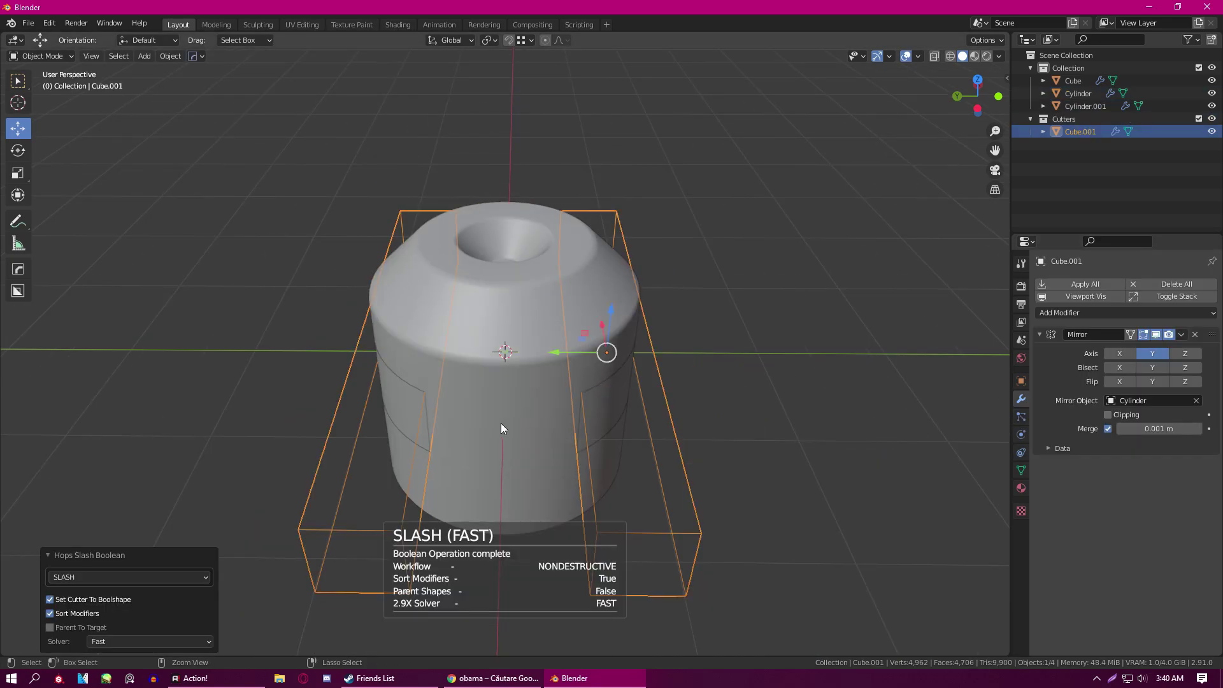
pyautogui.click(592, 389)
pyautogui.hotkey('shift', 'space')
pyautogui.press('s')
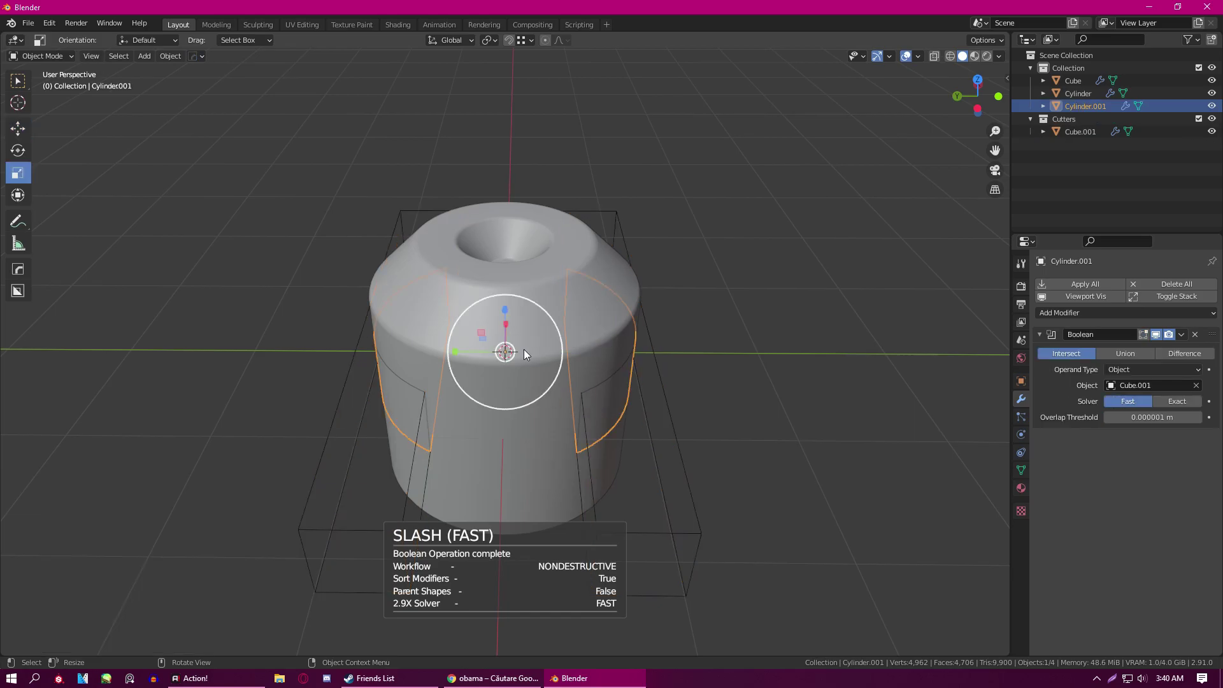
pyautogui.press('s')
pyautogui.click(527, 347)
pyautogui.scroll(6, 548, 321)
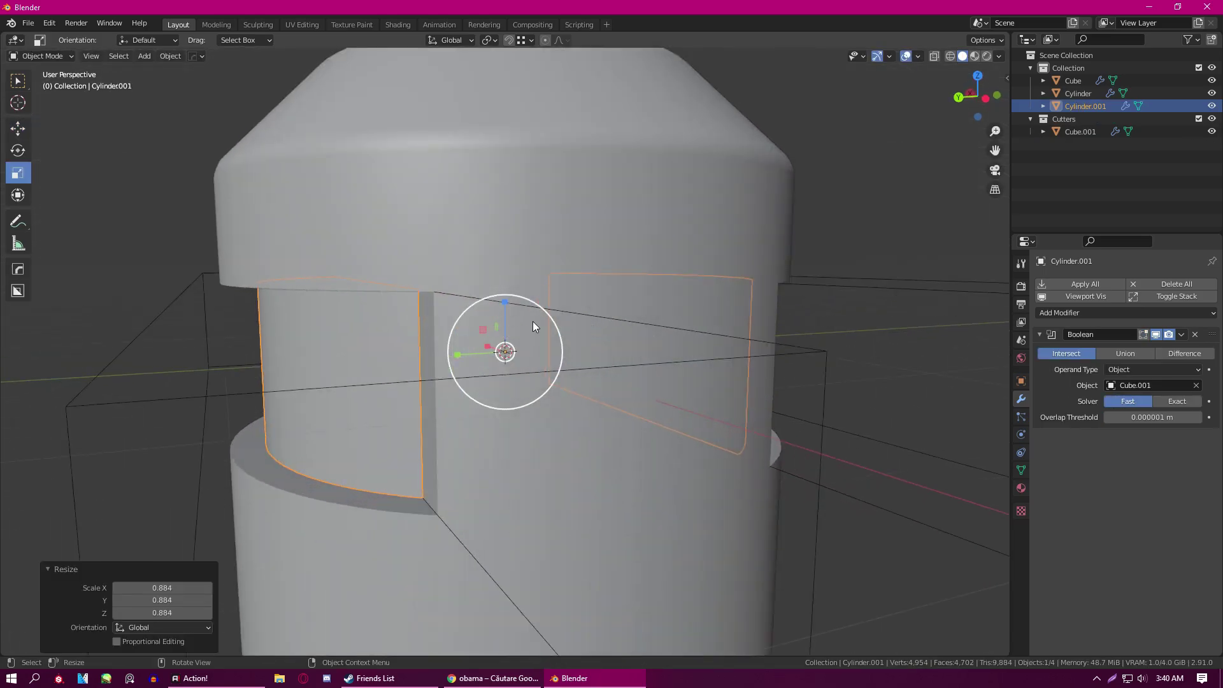
# - Enlarge the separated side pieces by 1.046 so they sit less deep in their recesses
pyautogui.moveTo(688, 327); pyautogui.dragTo(360, 337, button='middle')
pyautogui.scroll(2, 503, 385)
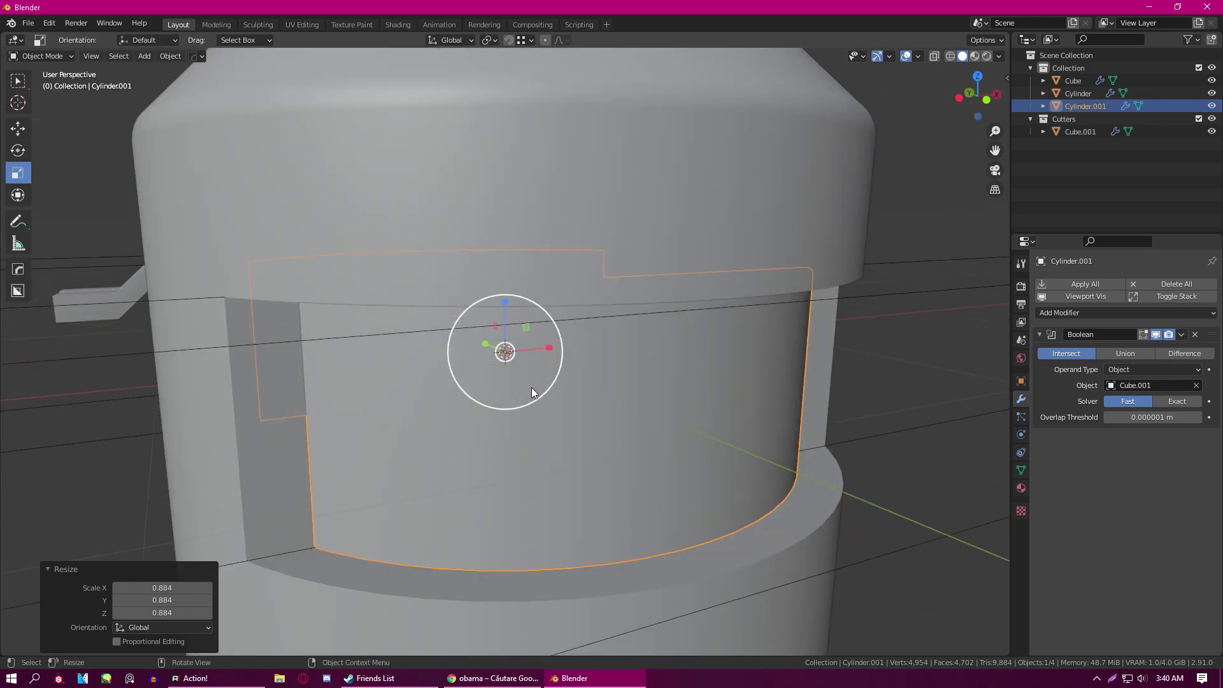
pyautogui.press('s')
pyautogui.click(535, 391)
pyautogui.scroll(-6, 549, 393)
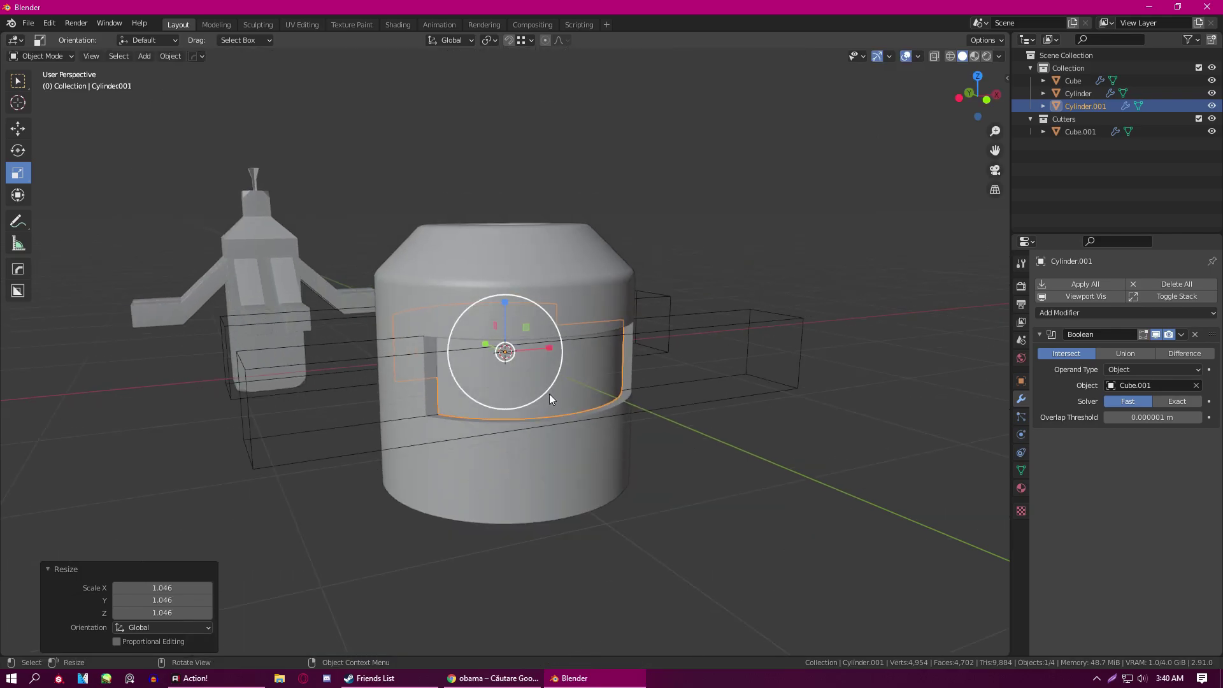
# - Bevel the bottom rim of the main cylinder by about 0.244 m with 8 segments
pyautogui.moveTo(535, 423); pyautogui.dragTo(589, 335, button='middle')
pyautogui.click(534, 445)
pyautogui.press('Tab')
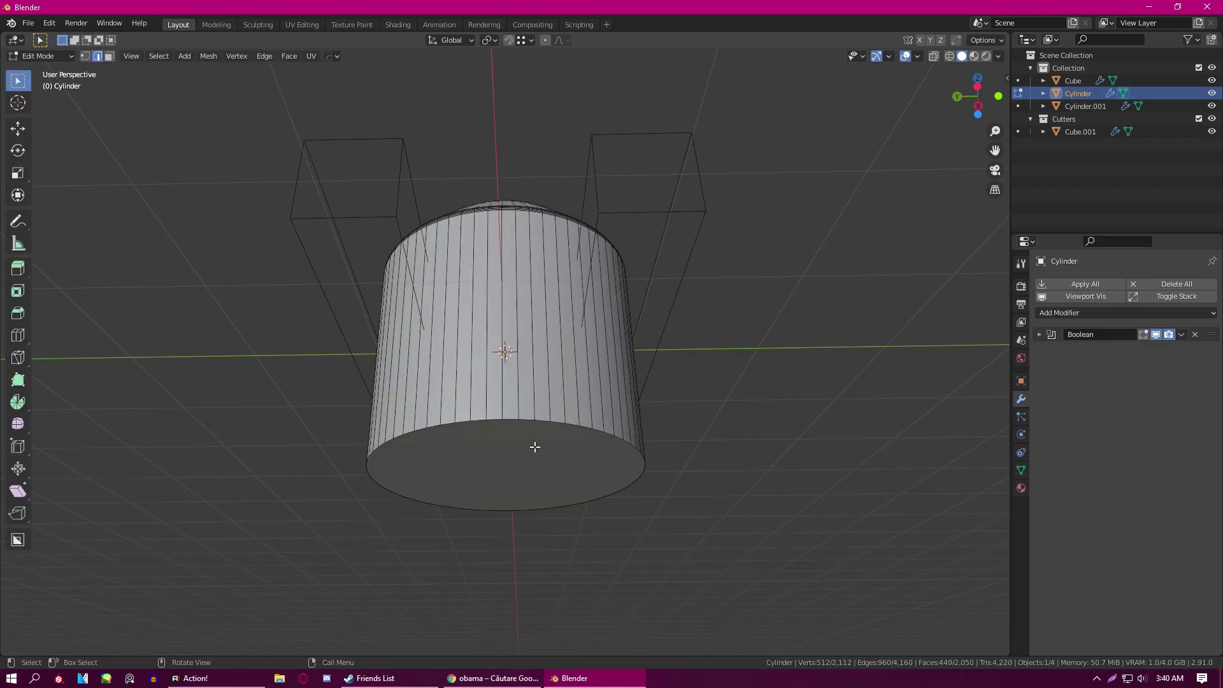
pyautogui.click(513, 426)
pyautogui.hotkey('ctrl', 'b')
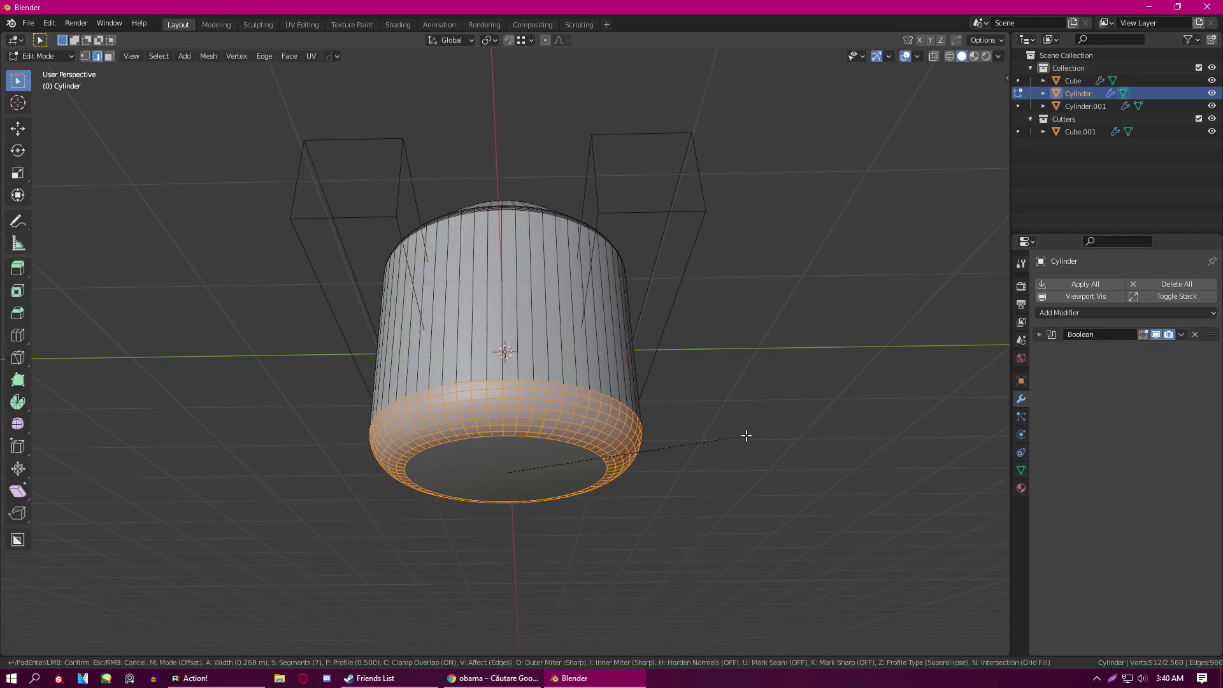
pyautogui.scroll(6, 748, 435)
pyautogui.click(745, 440)
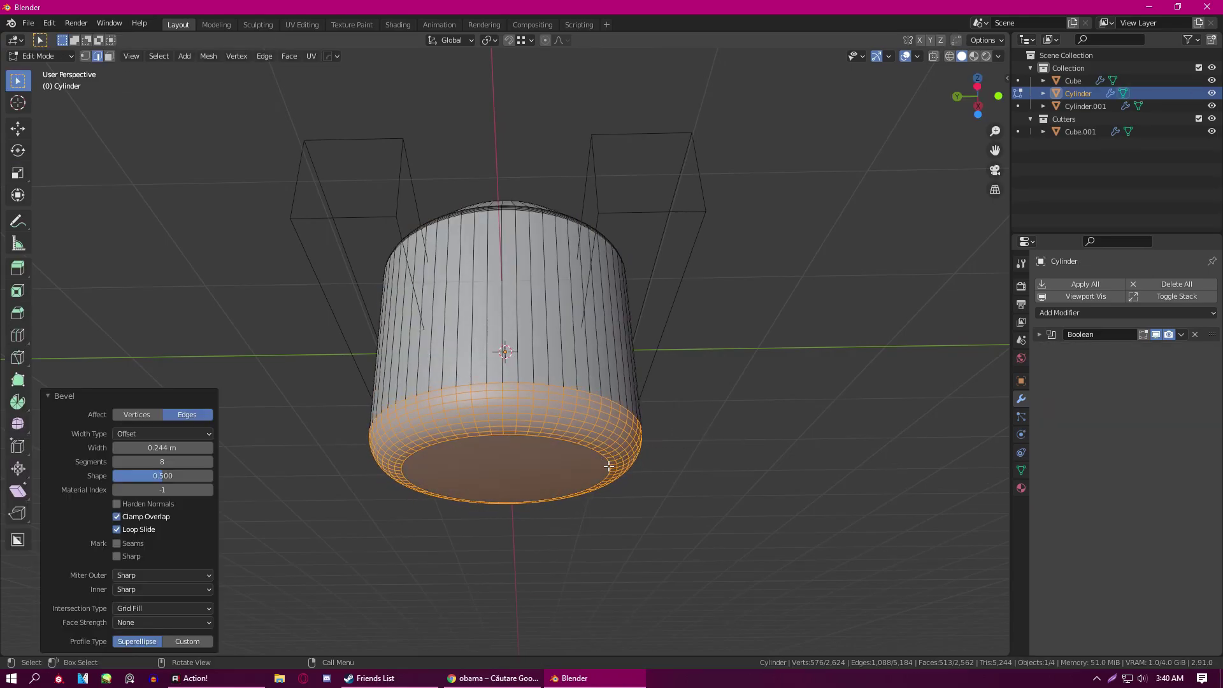
# - Inset the cylinder's bottom face by about 0.065 m
pyautogui.click(532, 470)
pyautogui.click(531, 470)
pyautogui.moveTo(531, 470); pyautogui.dragTo(808, 467, button='middle')
pyautogui.scroll(4, 807, 466)
pyautogui.press('i')
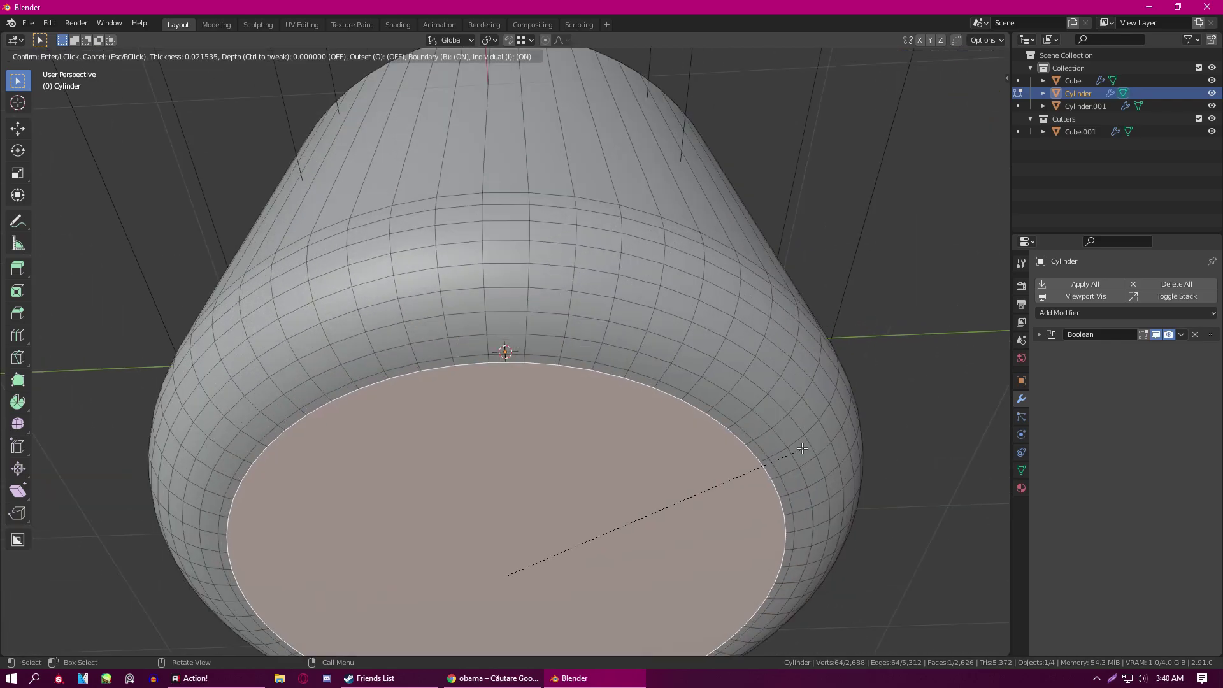
pyautogui.click(791, 450)
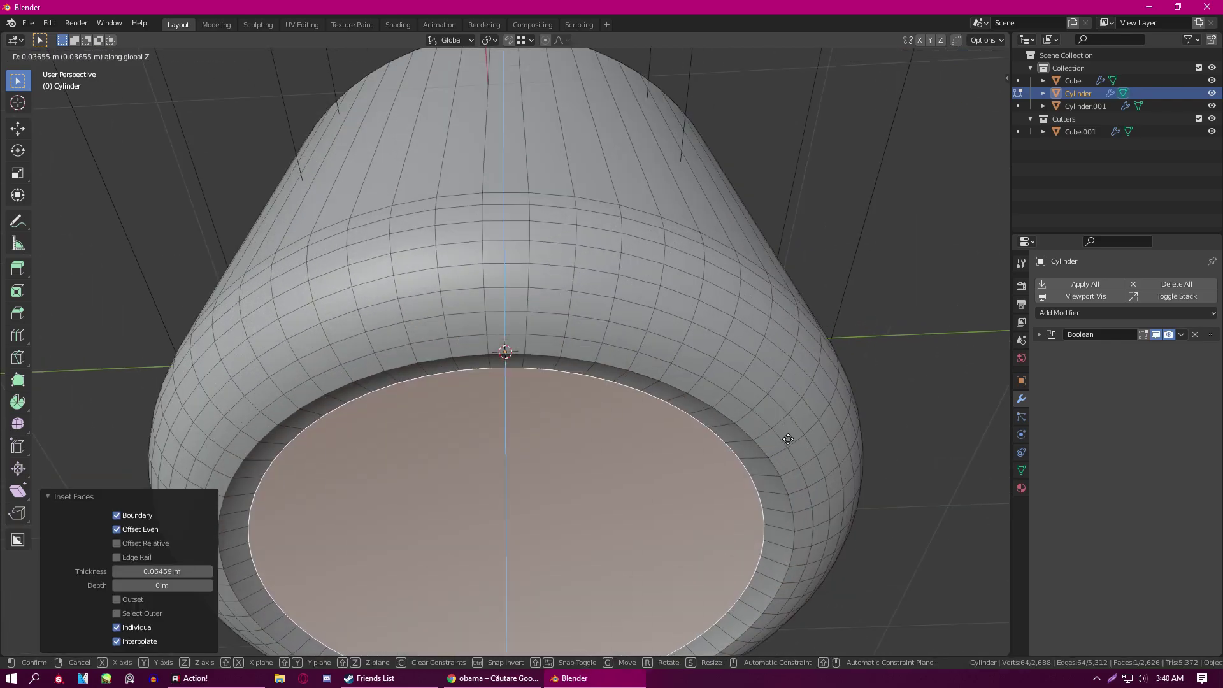
pyautogui.press('g')
pyautogui.press('z')
pyautogui.click(788, 443)
pyautogui.hotkey('ctrl', 'z')
# - Extrude the inset bottom face into the cylinder and bevel the recess's outer rim about 0.034 m with 8 segments
pyautogui.press('e')
pyautogui.click(713, 396)
pyautogui.press('2')
pyautogui.keyDown('alt'); pyautogui.click(245, 561); pyautogui.keyUp('alt')
pyautogui.hotkey('ctrl', 'b')
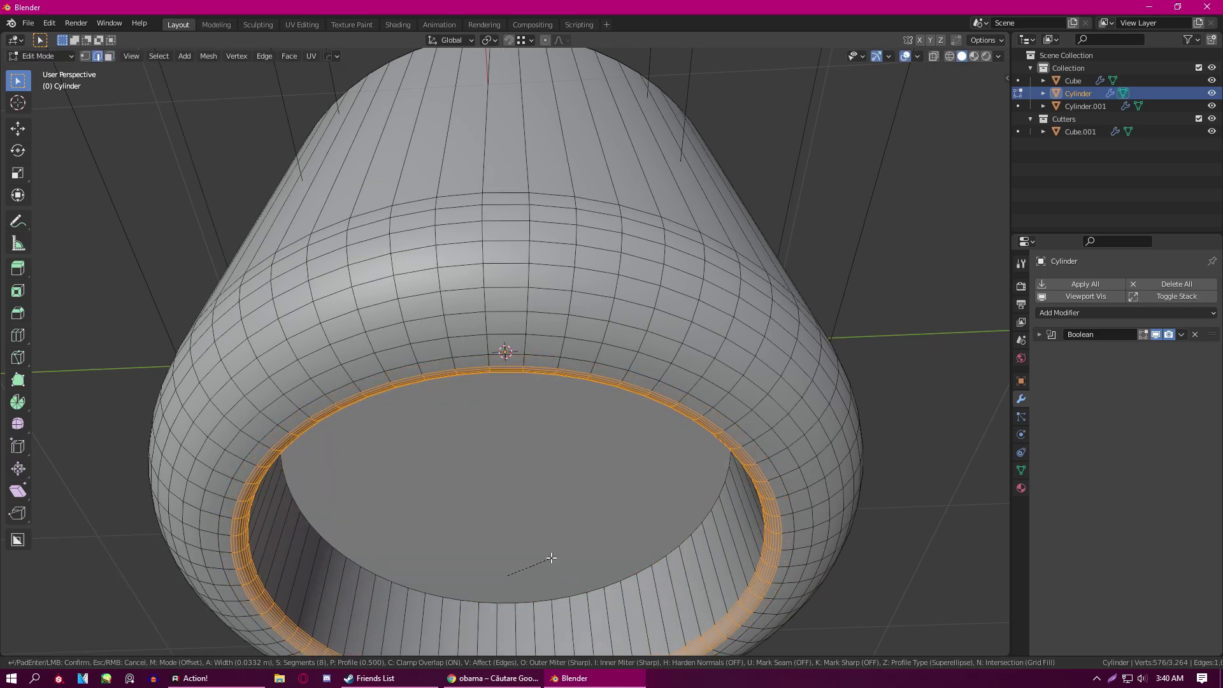
pyautogui.click(546, 559)
# - Scale down the inner face of the bottom recess and bevel its edge about 0.052 m with 8 segments
pyautogui.scroll(-3, 546, 559)
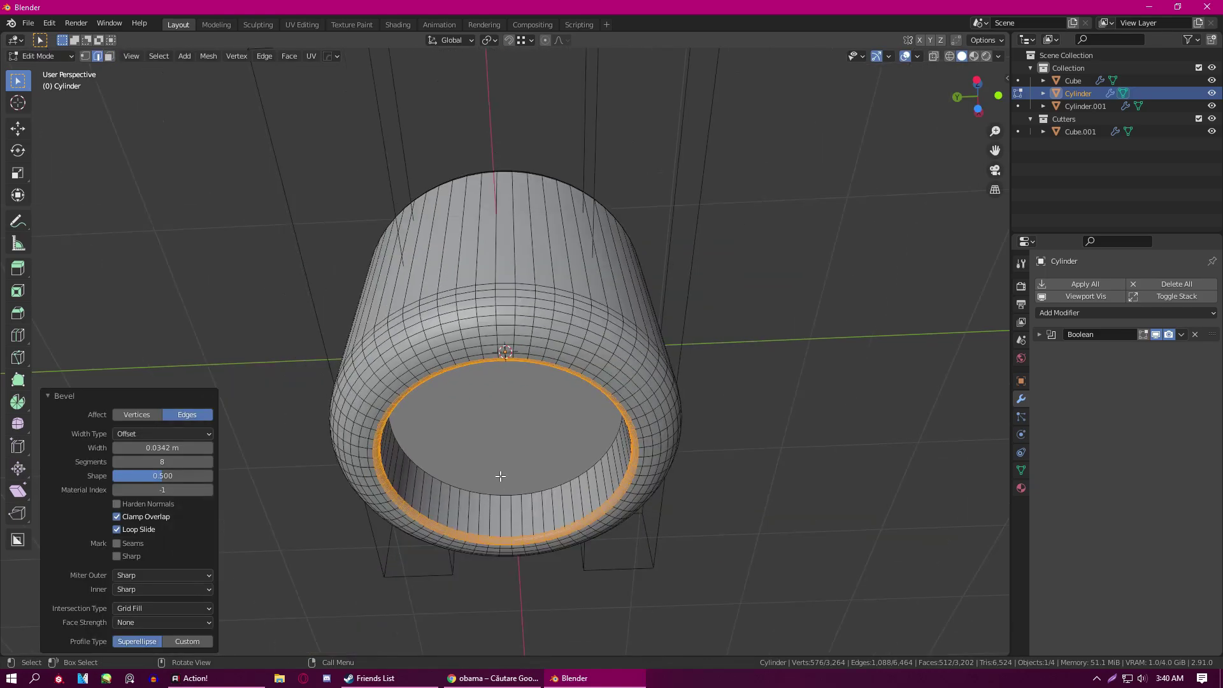
pyautogui.moveTo(510, 497); pyautogui.dragTo(481, 440, button='middle')
pyautogui.press('3')
pyautogui.click(456, 444)
pyautogui.press('s')
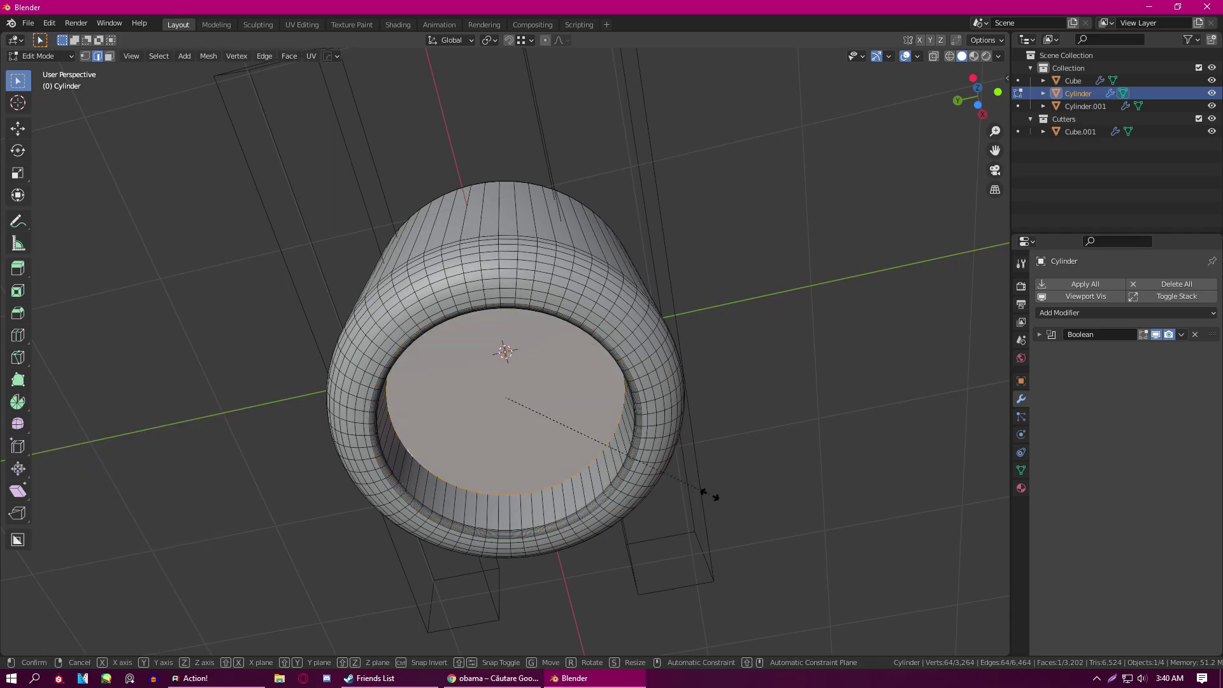
pyautogui.click(649, 491)
pyautogui.press('2')
pyautogui.hotkey('ctrl', 'b')
pyautogui.click(663, 486)
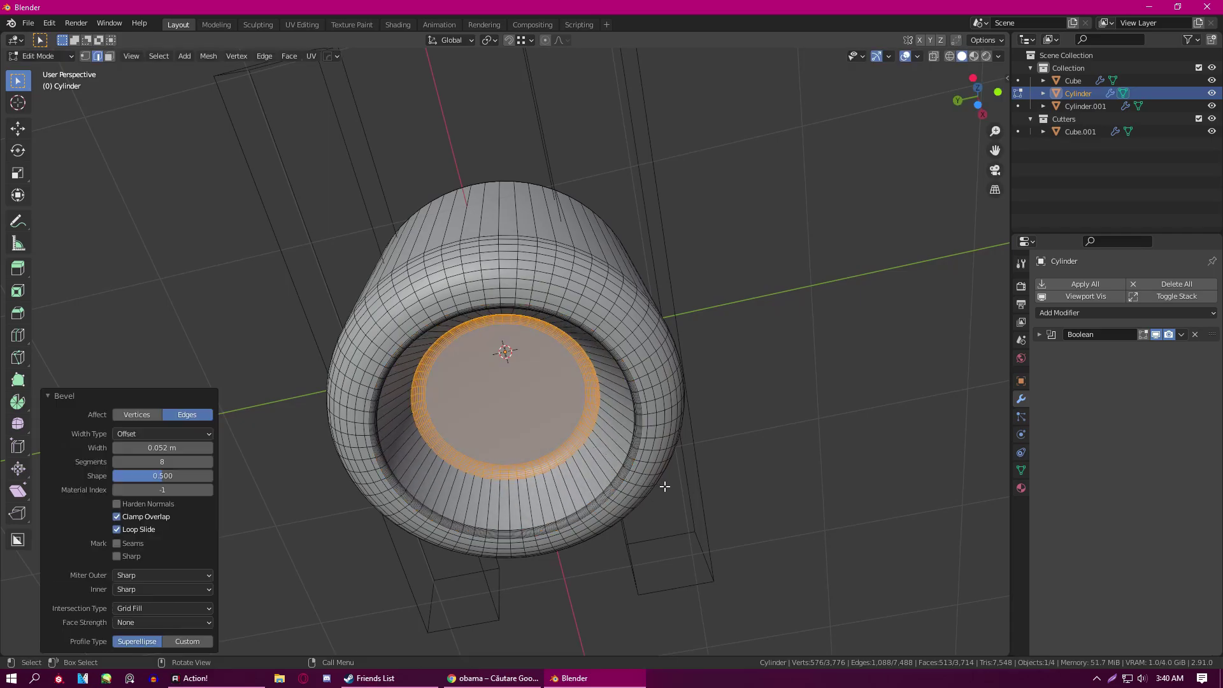
# - Return to Object Mode, hide the Cutters collection and deselect the cylinder parts
pyautogui.moveTo(576, 340); pyautogui.dragTo(510, 424, button='middle')
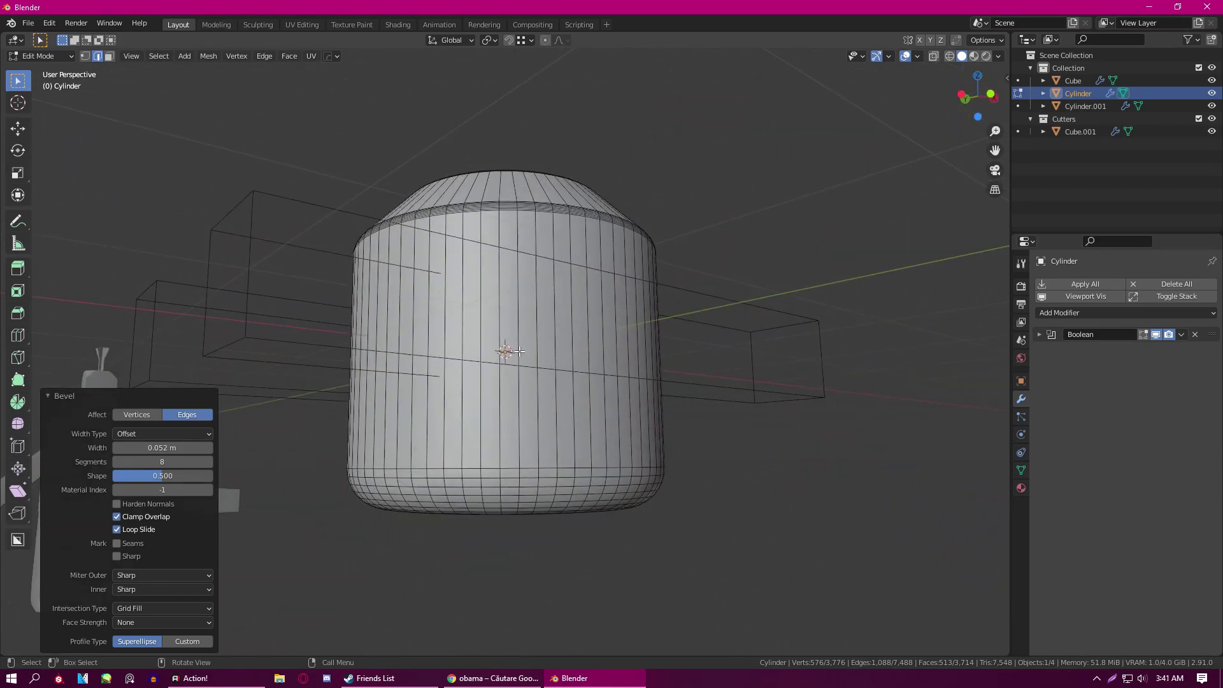
pyautogui.press('Tab')
pyautogui.moveTo(499, 340); pyautogui.dragTo(586, 371, button='middle')
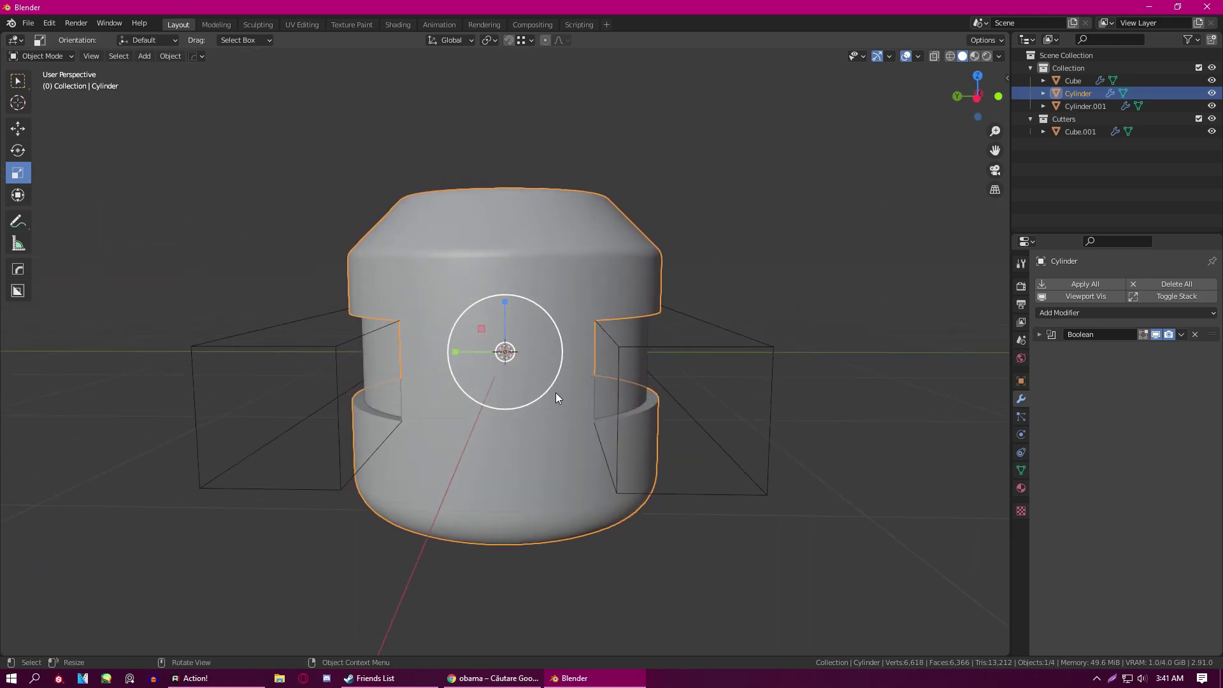
pyautogui.hotkey('shift', '2')
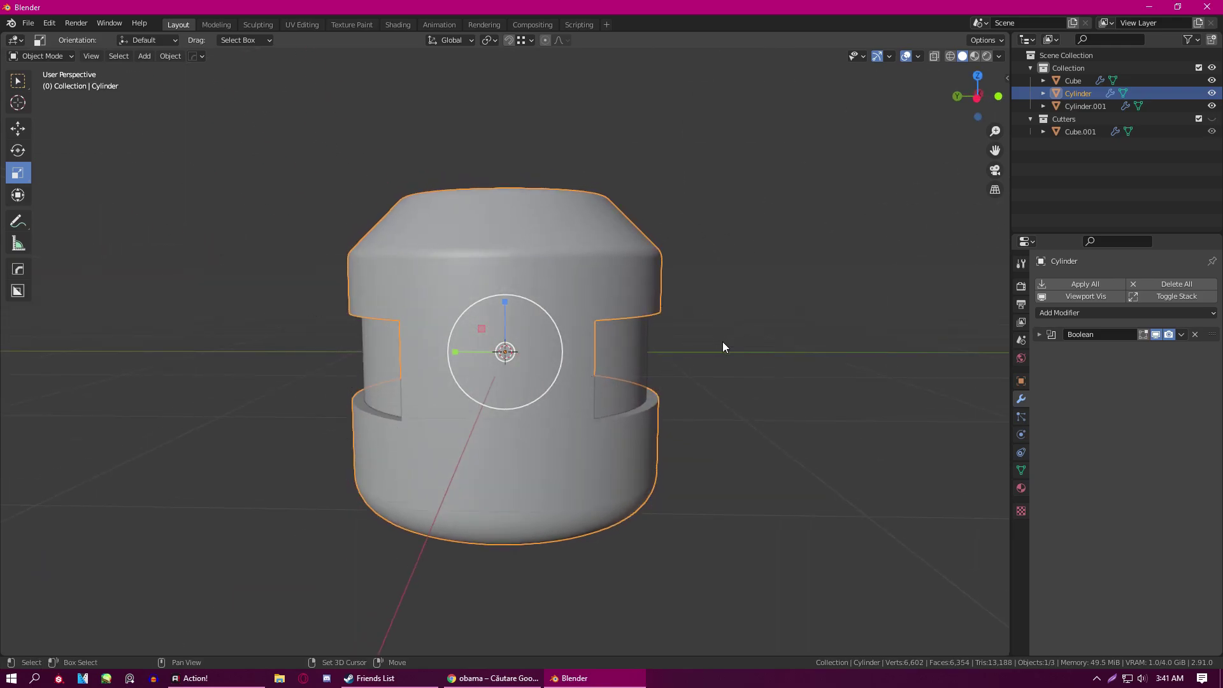
pyautogui.moveTo(656, 355); pyautogui.dragTo(786, 355, button='middle')
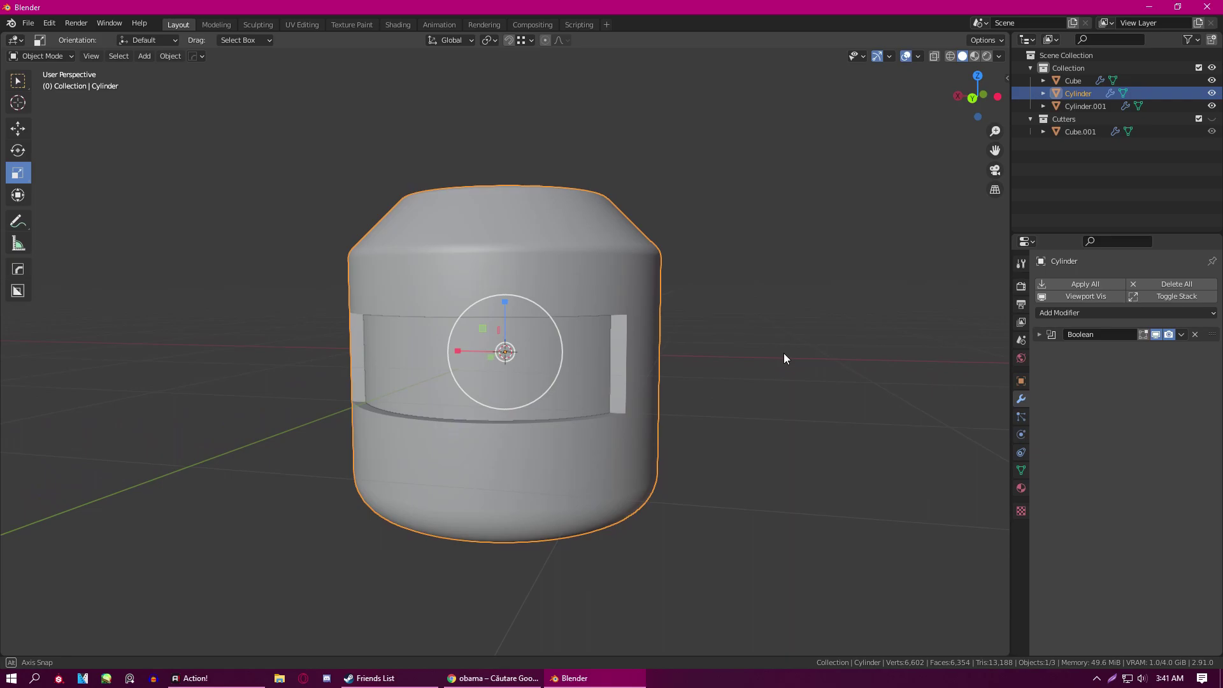
pyautogui.click(580, 409)
pyautogui.moveTo(611, 398); pyautogui.dragTo(523, 402, button='middle')
pyautogui.click(727, 461)
pyautogui.moveTo(685, 442); pyautogui.dragTo(631, 414, button='middle')
# - Add a 64-vertex cylinder at the origin and rotate it 90° about the Y axis
pyautogui.hotkey('shift', 'a')
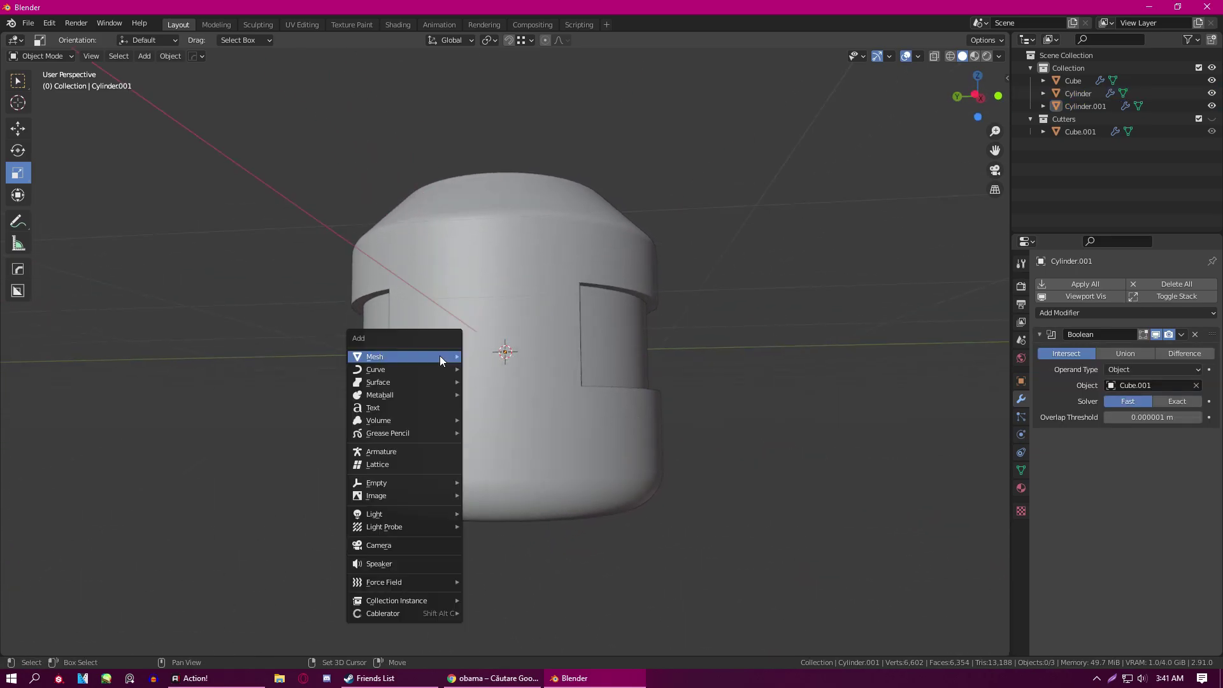
pyautogui.moveTo(440, 355)
pyautogui.click(519, 124)
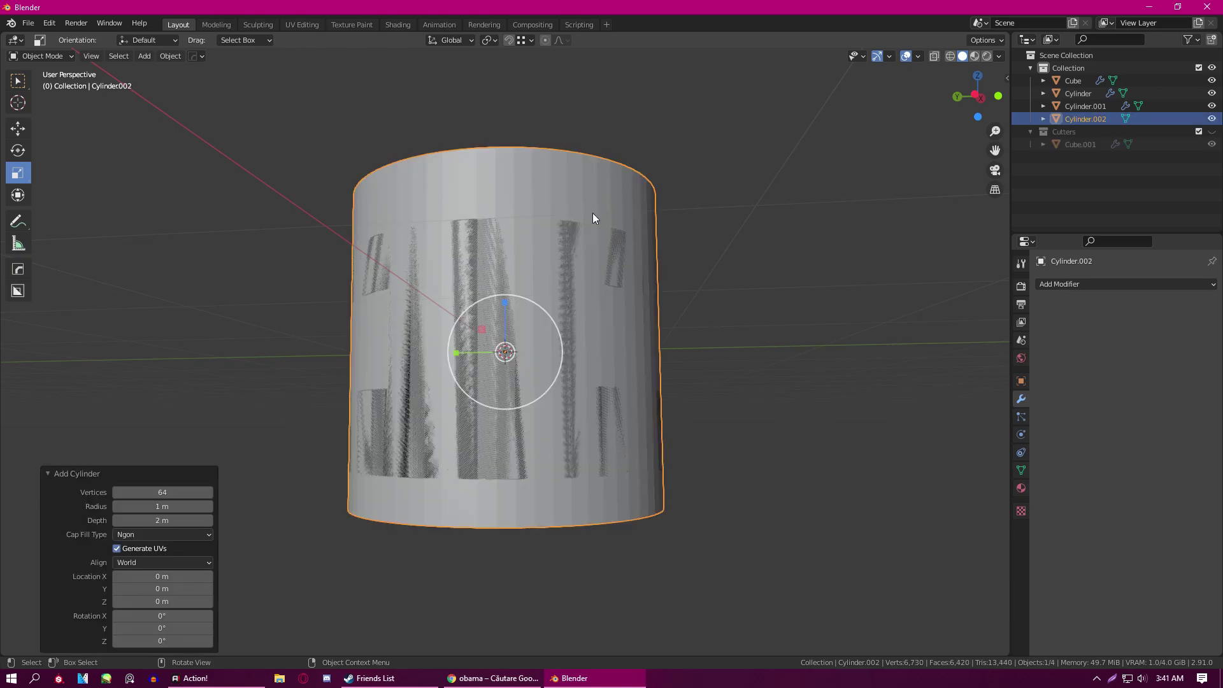
pyautogui.moveTo(578, 200); pyautogui.dragTo(513, 306, button='middle')
pyautogui.press('r')
pyautogui.moveTo(490, 310); pyautogui.dragTo(458, 333)
# - Scale the rotated cylinder down uniformly to about 0.4 and resize it along the X axis
pyautogui.press('s')
pyautogui.moveTo(540, 339); pyautogui.dragTo(535, 370)
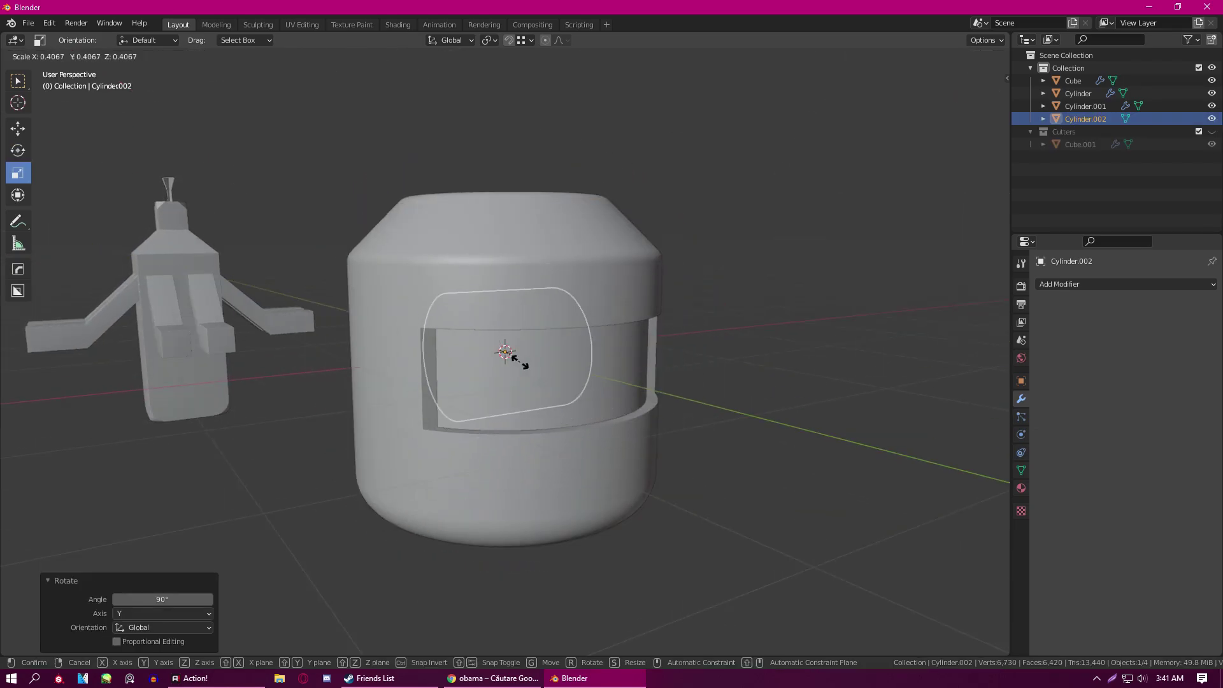
pyautogui.click(510, 357)
pyautogui.press('s')
pyautogui.press('x')
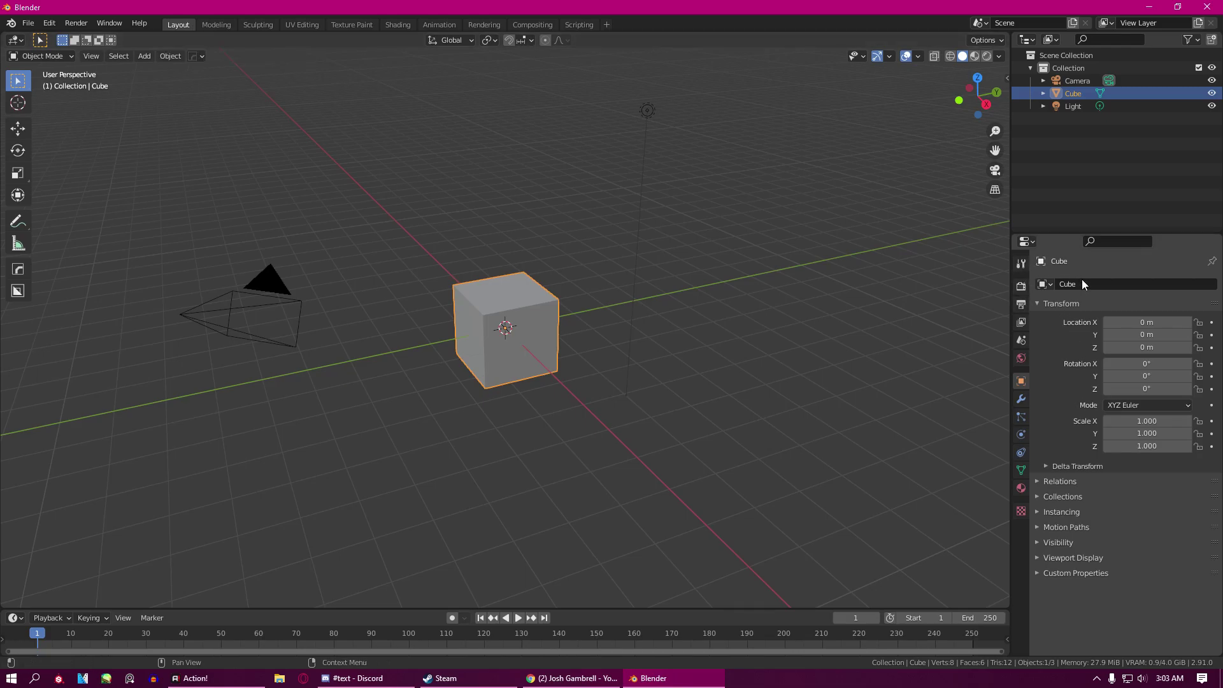
# - Show the default cube's modifier properties and collapse the timeline area
pyautogui.click(1019, 401)
pyautogui.click(1020, 435)
pyautogui.click(1020, 452)
pyautogui.click(1021, 470)
pyautogui.click(1021, 399)
pyautogui.moveTo(36, 607)
pyautogui.mouseDown()
pyautogui.moveTo(38, 482)
pyautogui.moveTo(5, 494)
pyautogui.moveTo(20, 621)
pyautogui.mouseUp()
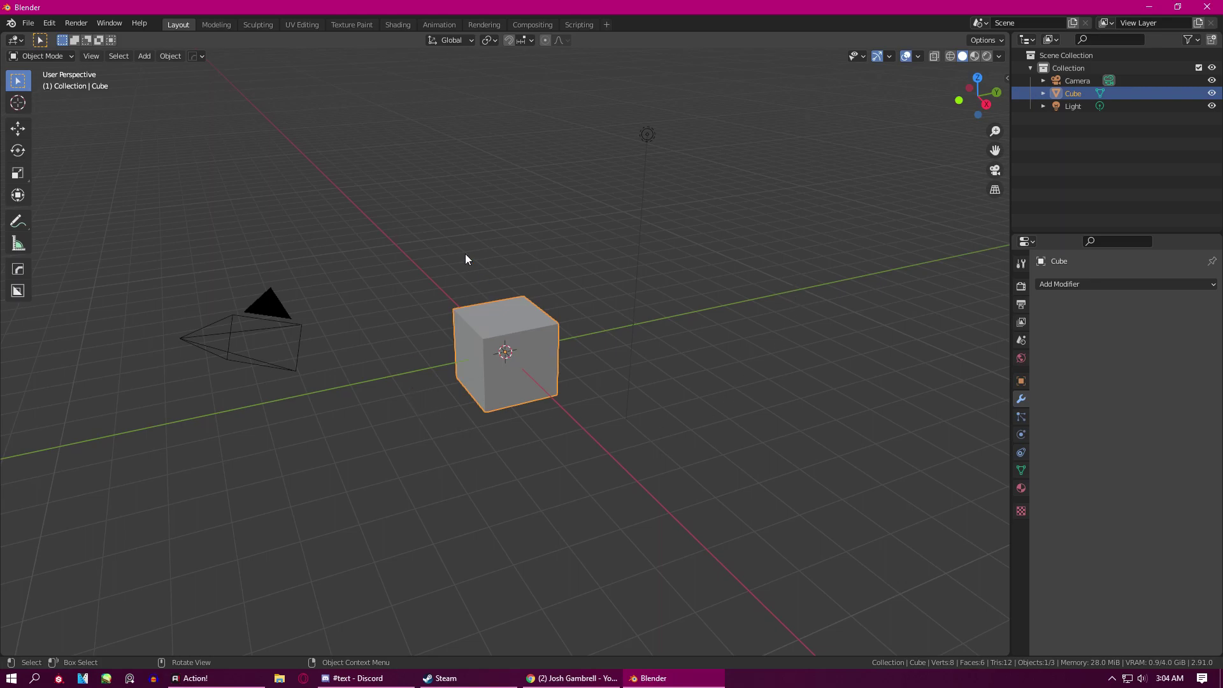
# - Switch to the Sculpting workspace and make a Draw brush stroke at the cube's near upper corner
pyautogui.click(213, 27)
pyautogui.click(176, 23)
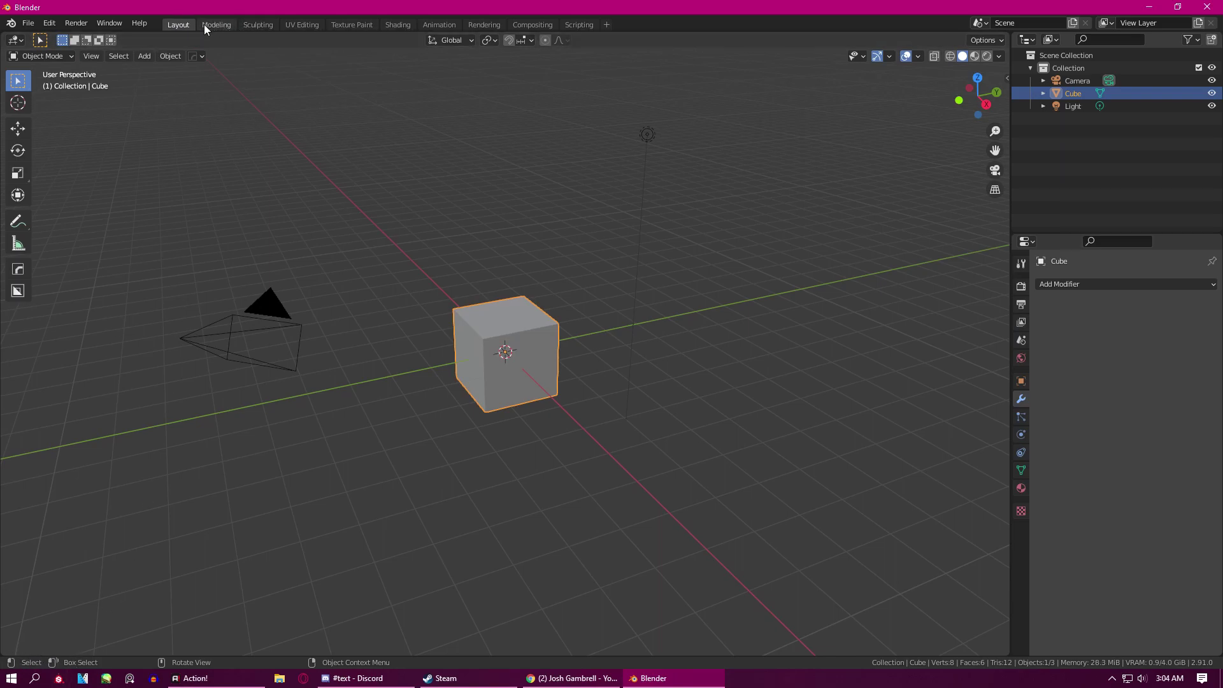
pyautogui.click(260, 24)
pyautogui.scroll(-3, 519, 323)
pyautogui.scroll(4, 546, 261)
pyautogui.moveTo(546, 262); pyautogui.dragTo(363, 329, button='middle')
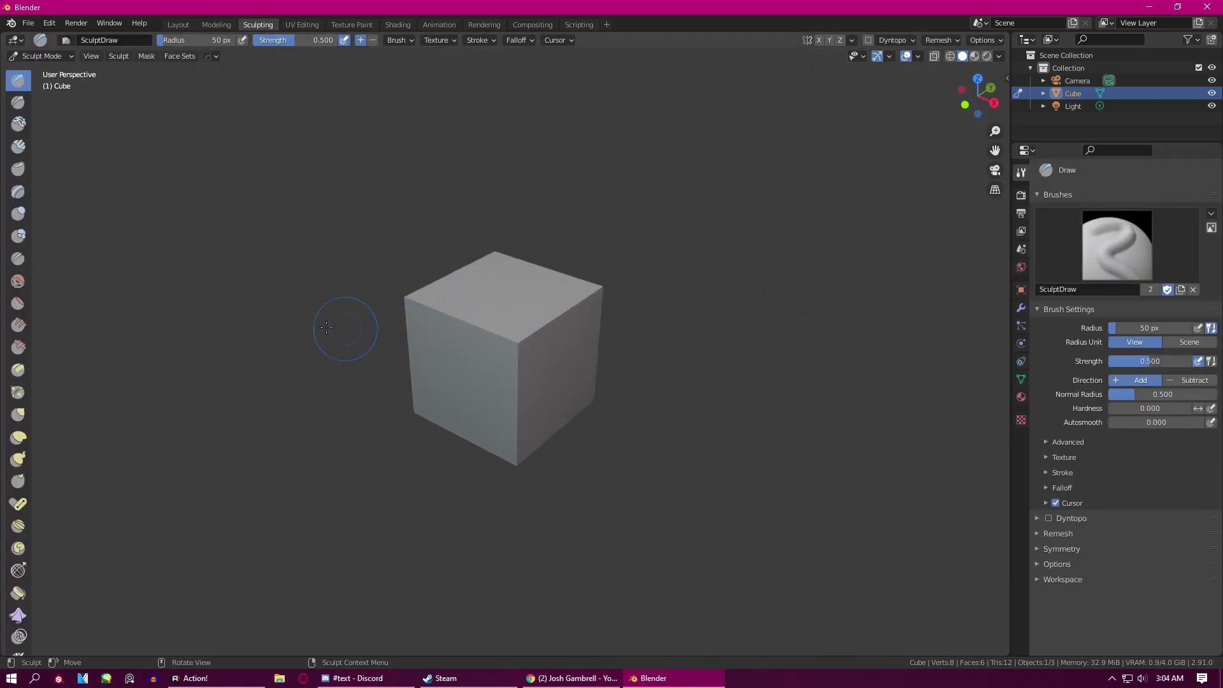
pyautogui.scroll(1, 363, 329)
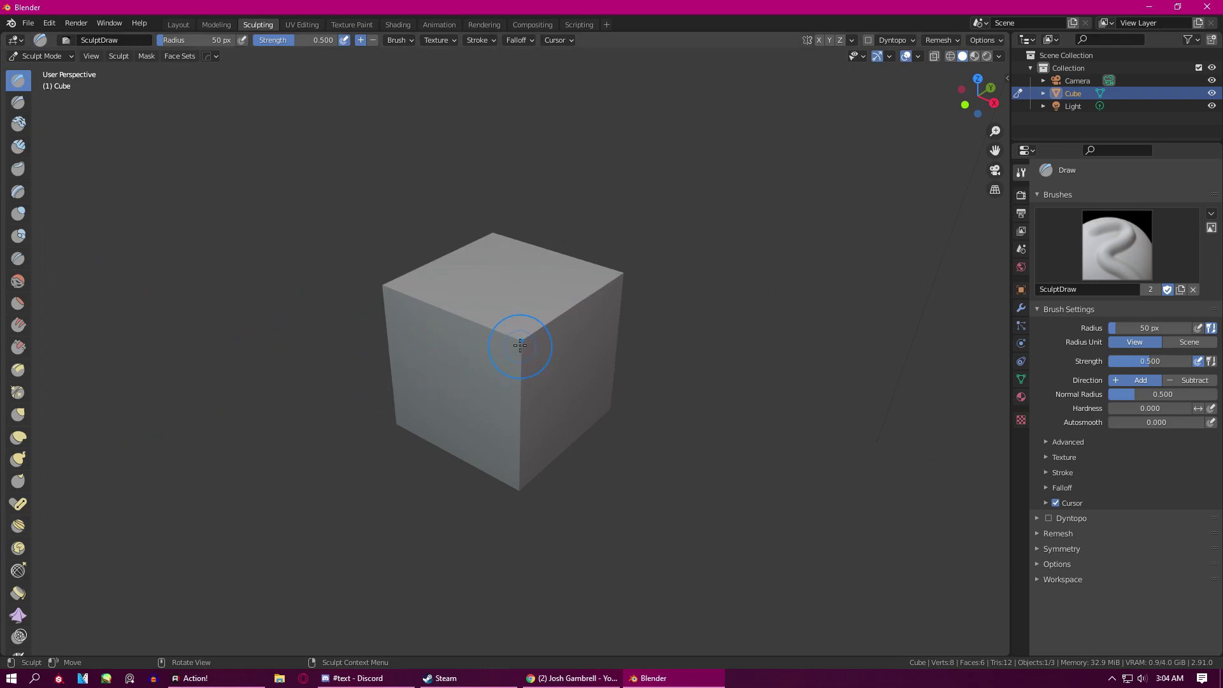
pyautogui.moveTo(522, 342); pyautogui.dragTo(542, 358)
# - In the UV Editing workspace, select all of the cube's UVs and scale them down slightly over the portrait image
pyautogui.click(300, 25)
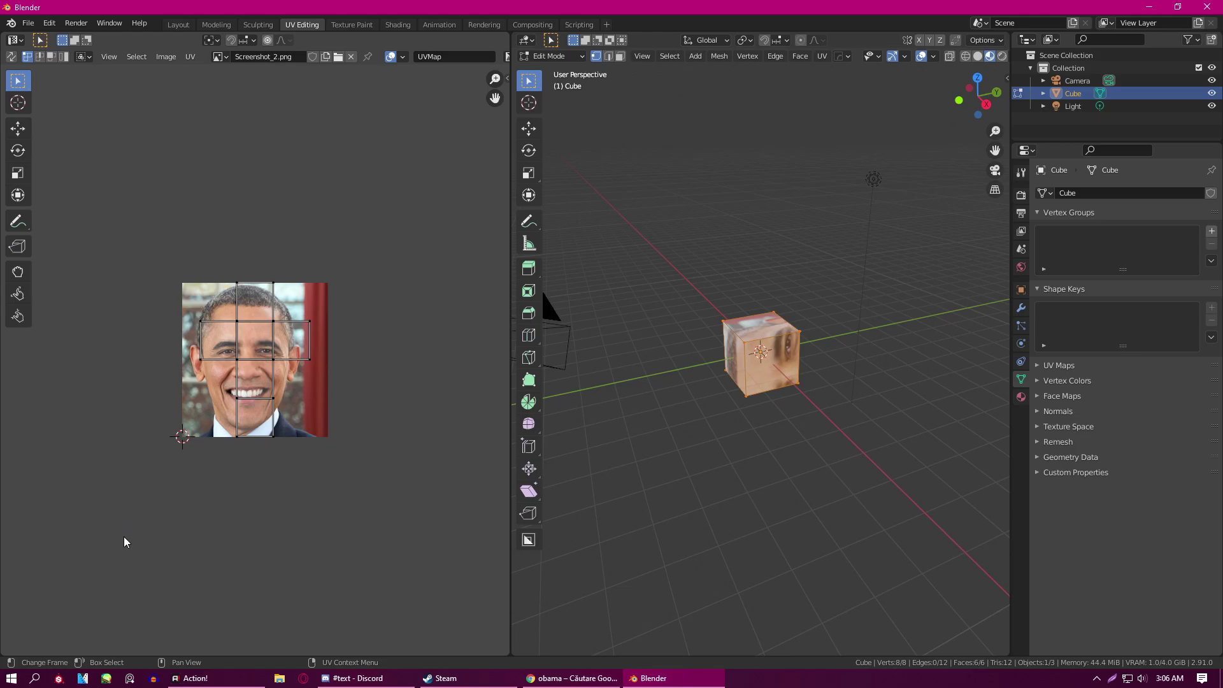
pyautogui.moveTo(745, 467); pyautogui.dragTo(590, 459, button='middle')
pyautogui.scroll(4, 589, 459)
pyautogui.moveTo(132, 511); pyautogui.dragTo(425, 185)
pyautogui.scroll(3, 415, 380)
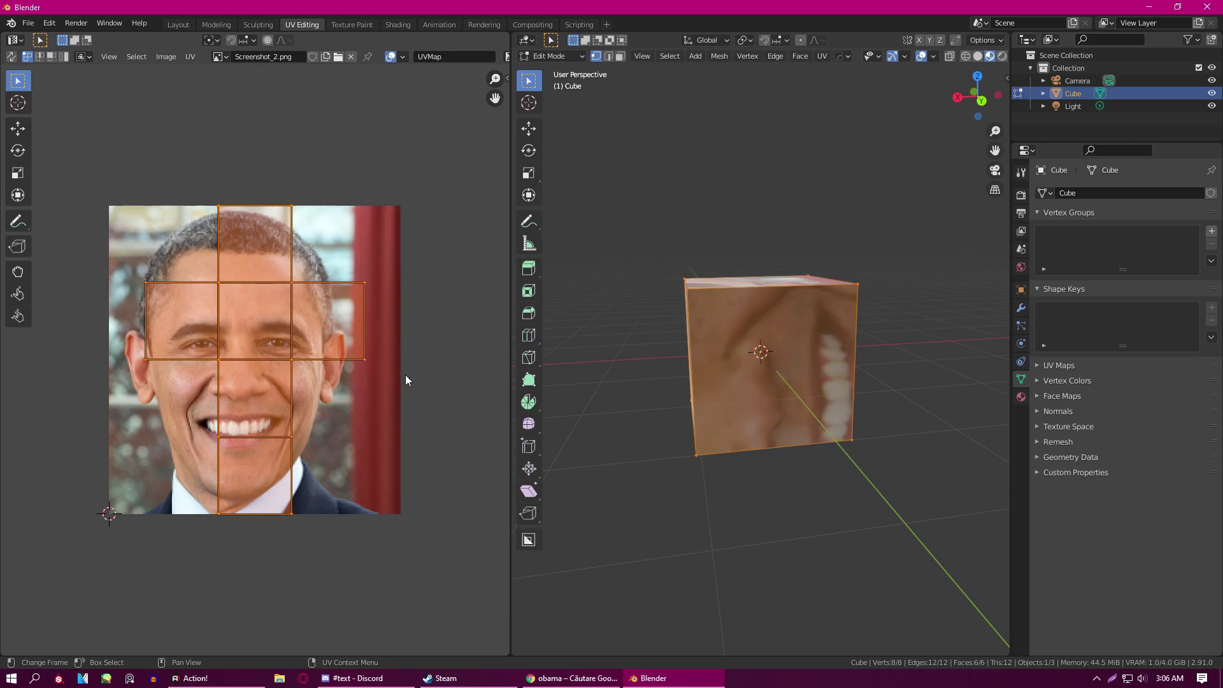
pyautogui.moveTo(790, 382)
pyautogui.mouseDown(button='middle')
pyautogui.moveTo(833, 350)
pyautogui.moveTo(928, 361)
pyautogui.moveTo(891, 410)
pyautogui.moveTo(786, 362)
pyautogui.mouseUp(button='middle')
pyautogui.scroll(5, 891, 411)
pyautogui.scroll(-5, 891, 410)
pyautogui.moveTo(872, 372); pyautogui.dragTo(847, 509, button='middle')
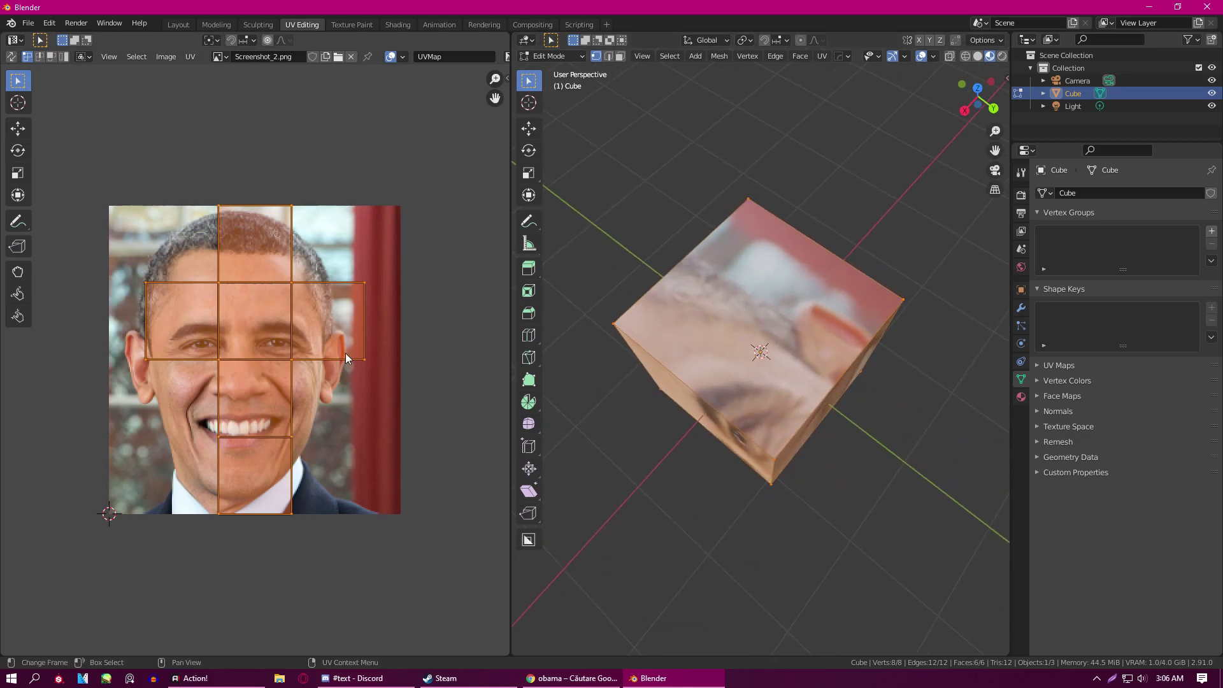
pyautogui.press('s')
pyautogui.click(346, 361)
# - Try to move the leftmost UV face of the cube's layout across the portrait using face selection
pyautogui.click(185, 331)
pyautogui.press('3')
pyautogui.click(187, 324)
pyautogui.press('g')
pyautogui.click(190, 342)
pyautogui.moveTo(796, 433); pyautogui.dragTo(783, 351, button='middle')
pyautogui.press('g')
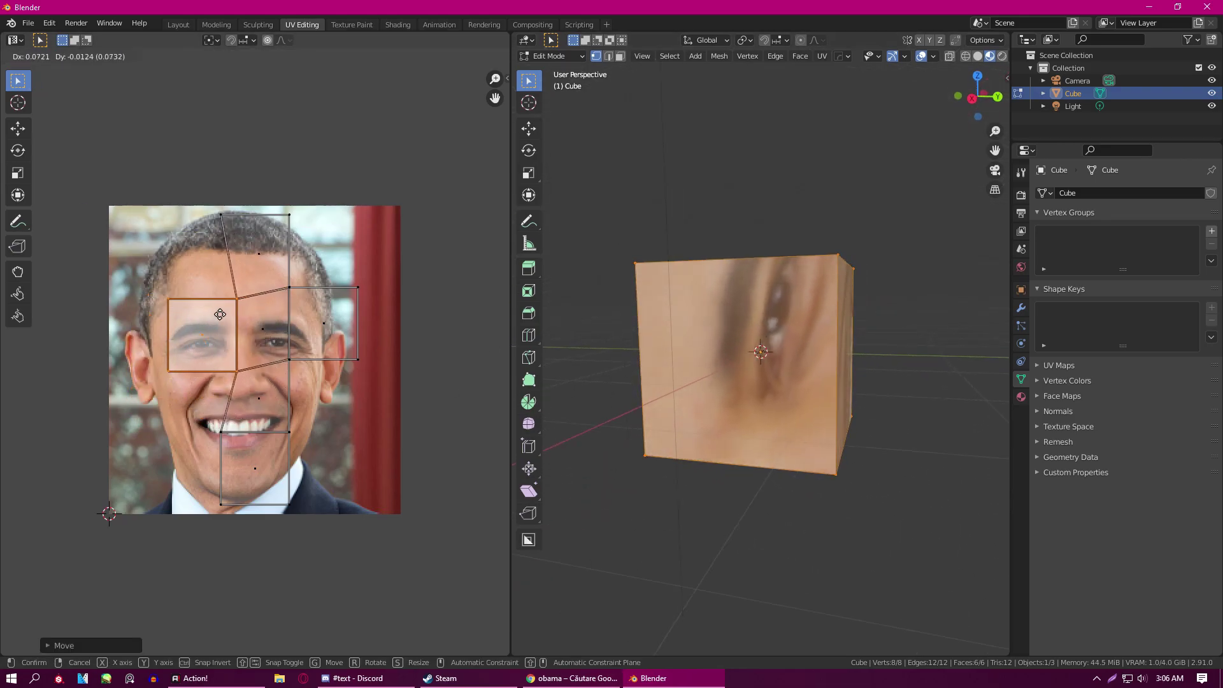
pyautogui.click(202, 299)
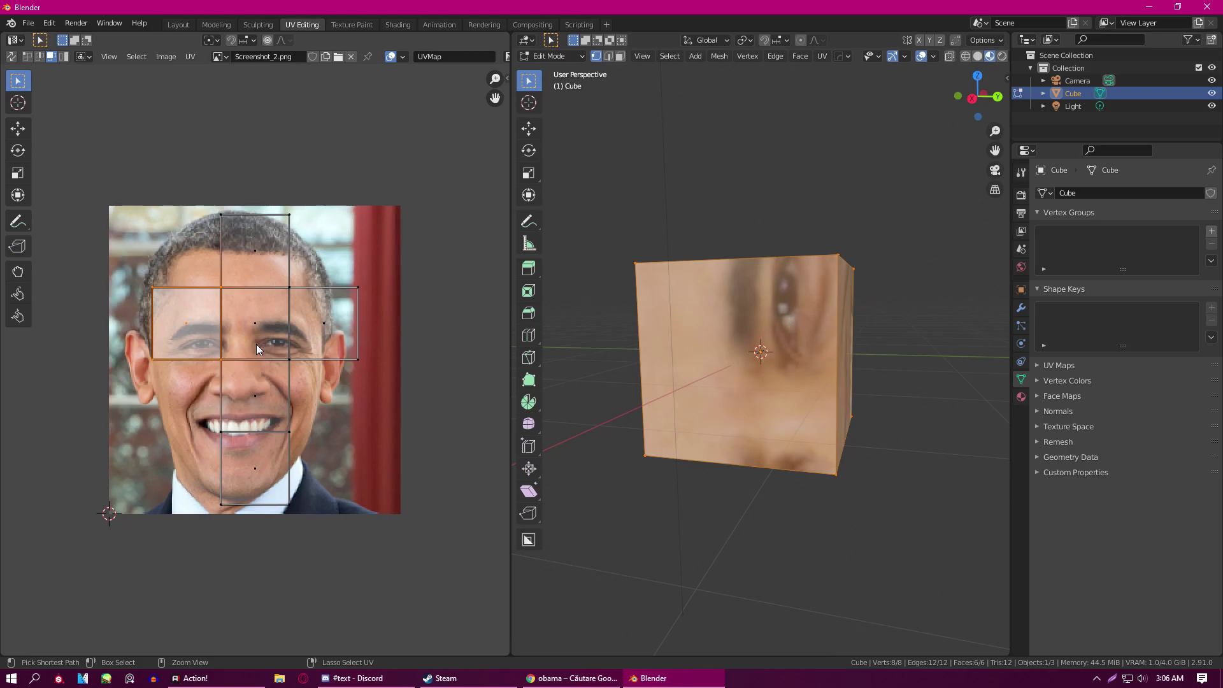
# - Select all of the cube's UV faces and resize the whole layout
pyautogui.scroll(-2, 223, 334)
pyautogui.moveTo(114, 503); pyautogui.dragTo(377, 203)
pyautogui.press('s')
pyautogui.click(343, 424)
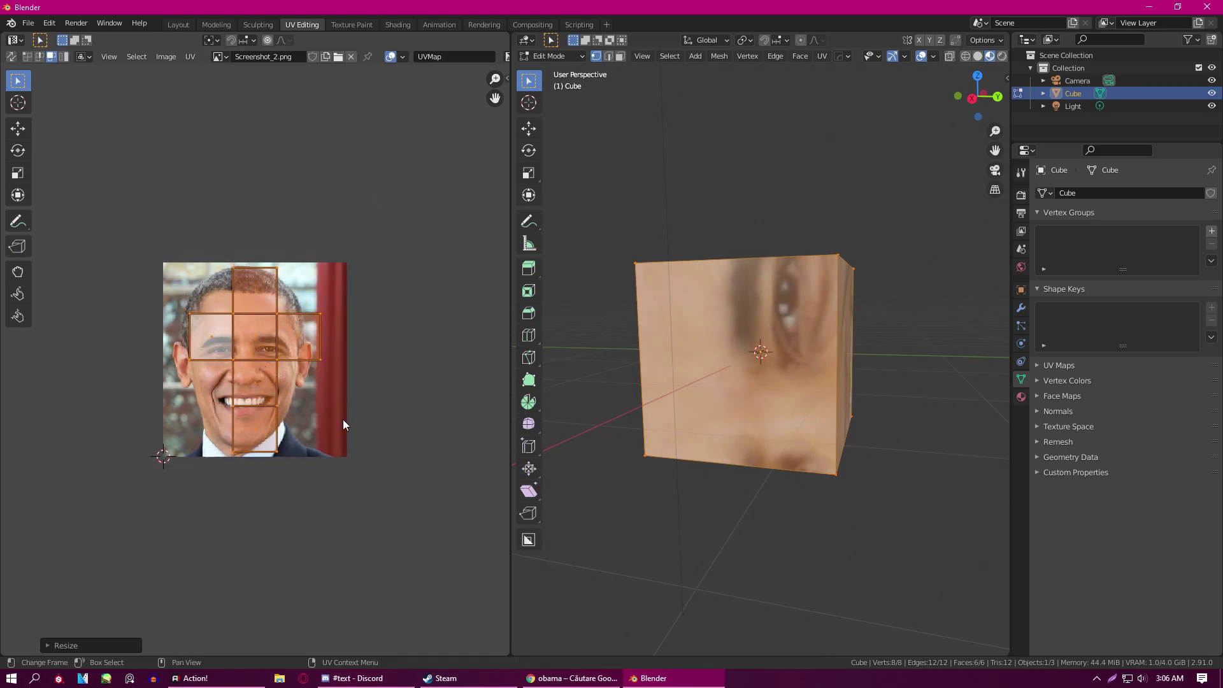
# - Try painting white strokes on the portrait texture in the Texture Paint workspace, and undo them
pyautogui.click(344, 26)
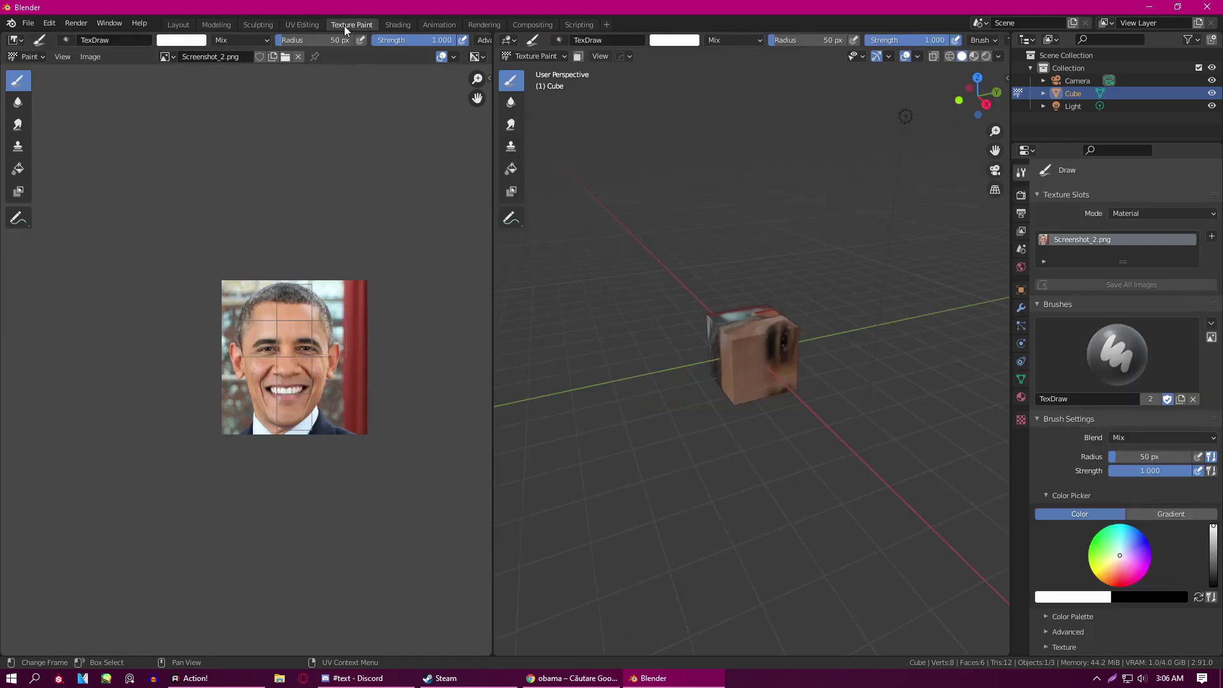
pyautogui.scroll(3, 318, 377)
pyautogui.moveTo(203, 319)
pyautogui.mouseDown()
pyautogui.moveTo(210, 367)
pyautogui.moveTo(242, 325)
pyautogui.mouseUp()
pyautogui.moveTo(751, 395)
pyautogui.mouseDown(button='middle')
pyautogui.moveTo(893, 361)
pyautogui.moveTo(677, 377)
pyautogui.moveTo(799, 298)
pyautogui.moveTo(862, 333)
pyautogui.moveTo(862, 319)
pyautogui.moveTo(743, 354)
pyautogui.mouseUp(button='middle')
pyautogui.moveTo(324, 361); pyautogui.dragTo(347, 484)
pyautogui.moveTo(637, 382)
pyautogui.mouseDown(button='middle')
pyautogui.moveTo(677, 393)
pyautogui.moveTo(733, 457)
pyautogui.moveTo(691, 444)
pyautogui.mouseUp(button='middle')
pyautogui.scroll(5, 733, 457)
pyautogui.scroll(-5, 745, 420)
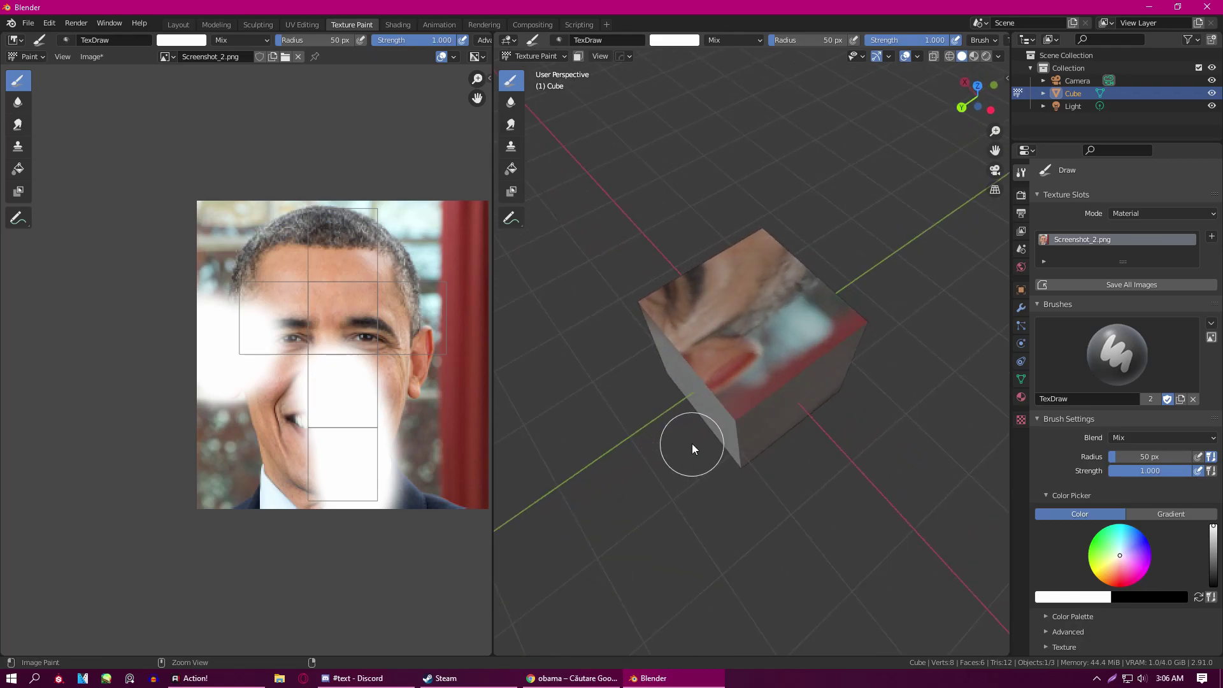
pyautogui.hotkey('ctrl', 'z')
pyautogui.hotkey('ctrl', 'z')
# - Open the Shading workspace and examine the image texture, Principled BSDF and output nodes of the cube's material
pyautogui.click(391, 24)
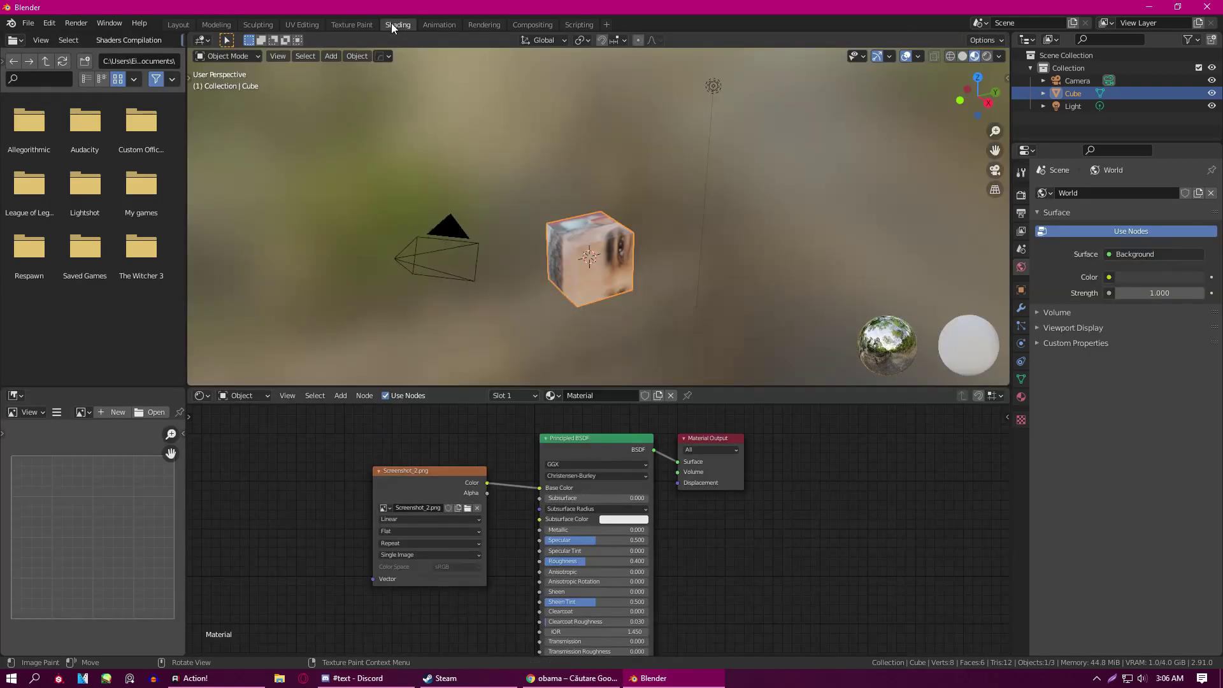
pyautogui.scroll(4, 503, 475)
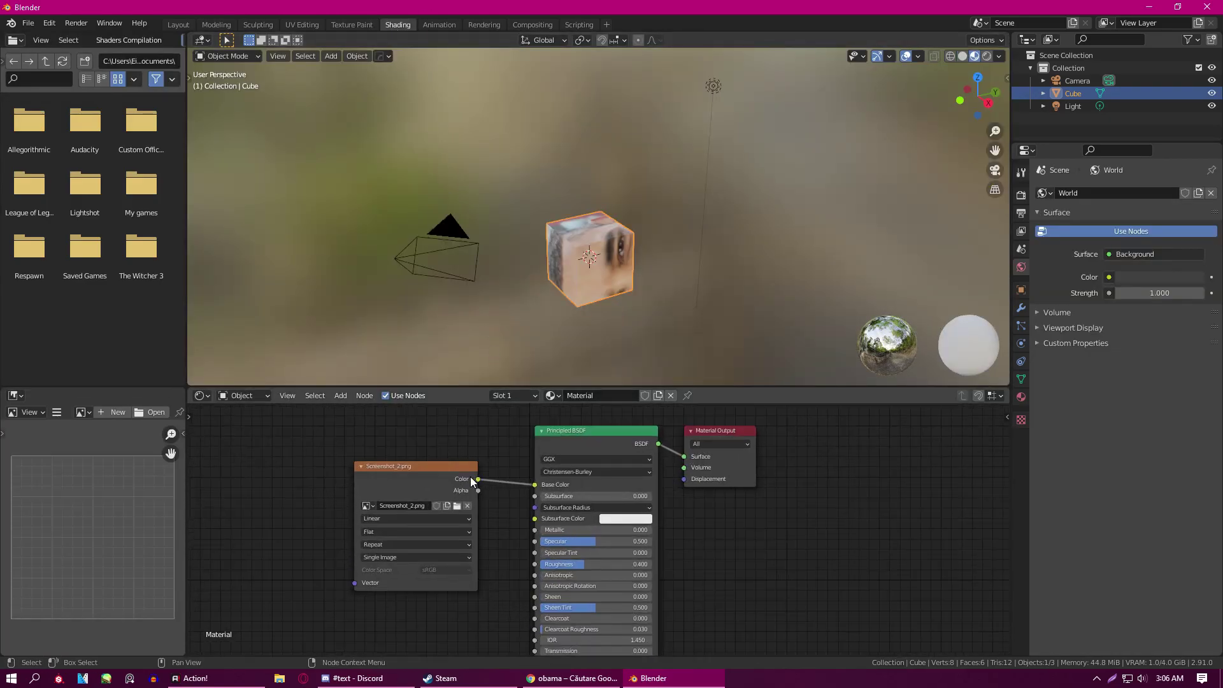
pyautogui.scroll(1, 337, 466)
pyautogui.moveTo(338, 466); pyautogui.dragTo(341, 495, button='middle')
pyautogui.scroll(-2, 395, 485)
pyautogui.moveTo(441, 492); pyautogui.dragTo(361, 474, button='middle')
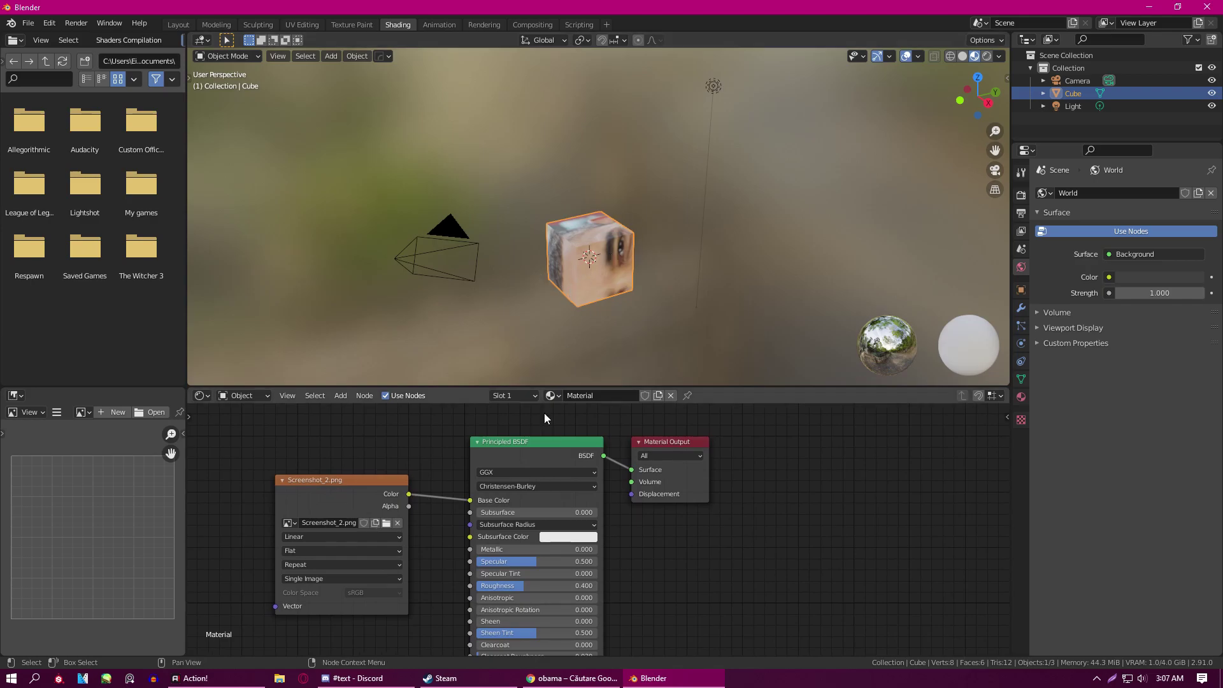
pyautogui.scroll(-3, 456, 526)
pyautogui.moveTo(485, 540); pyautogui.dragTo(438, 513, button='middle')
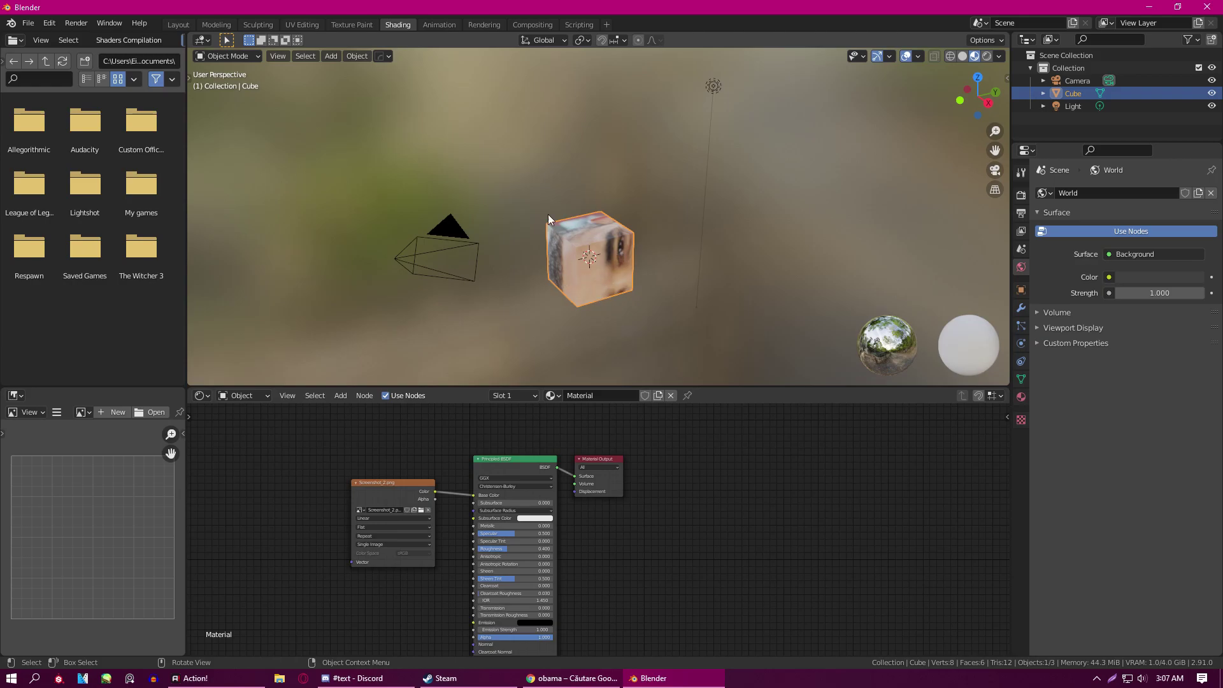
# - Switch to the Animation workspace and insert a location keyframe for the cube at frame 1
pyautogui.click(440, 24)
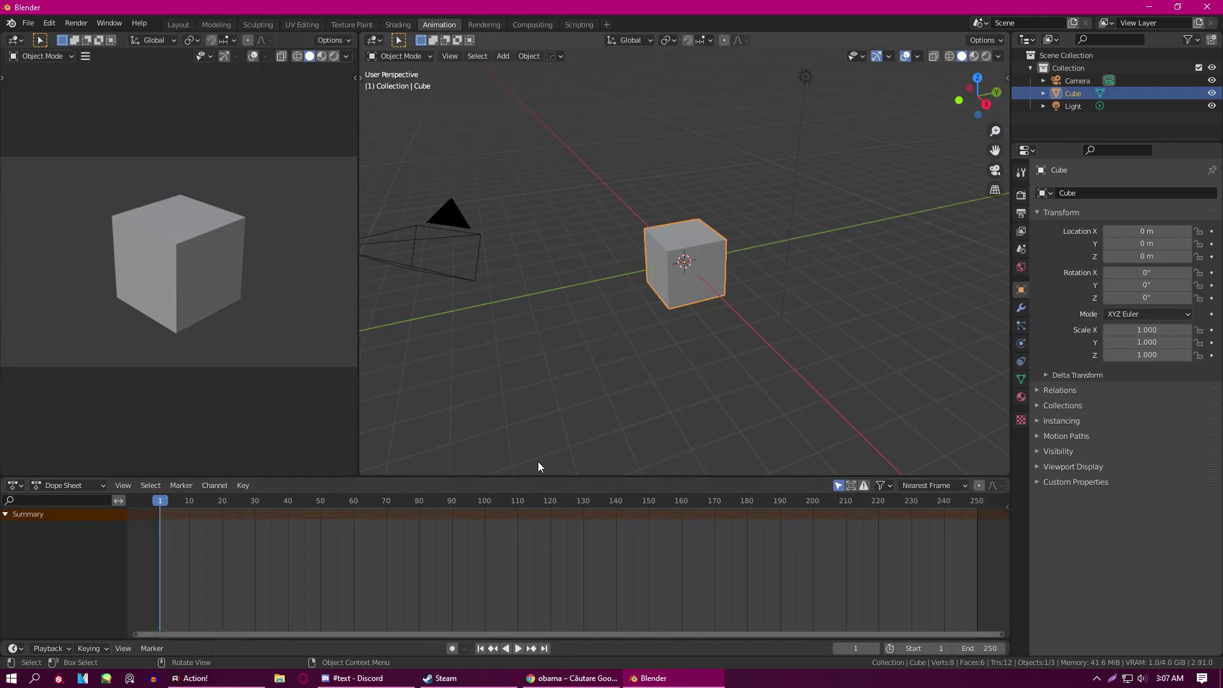
pyautogui.press('i')
pyautogui.click(168, 545)
pyautogui.press('i')
pyautogui.click(672, 287)
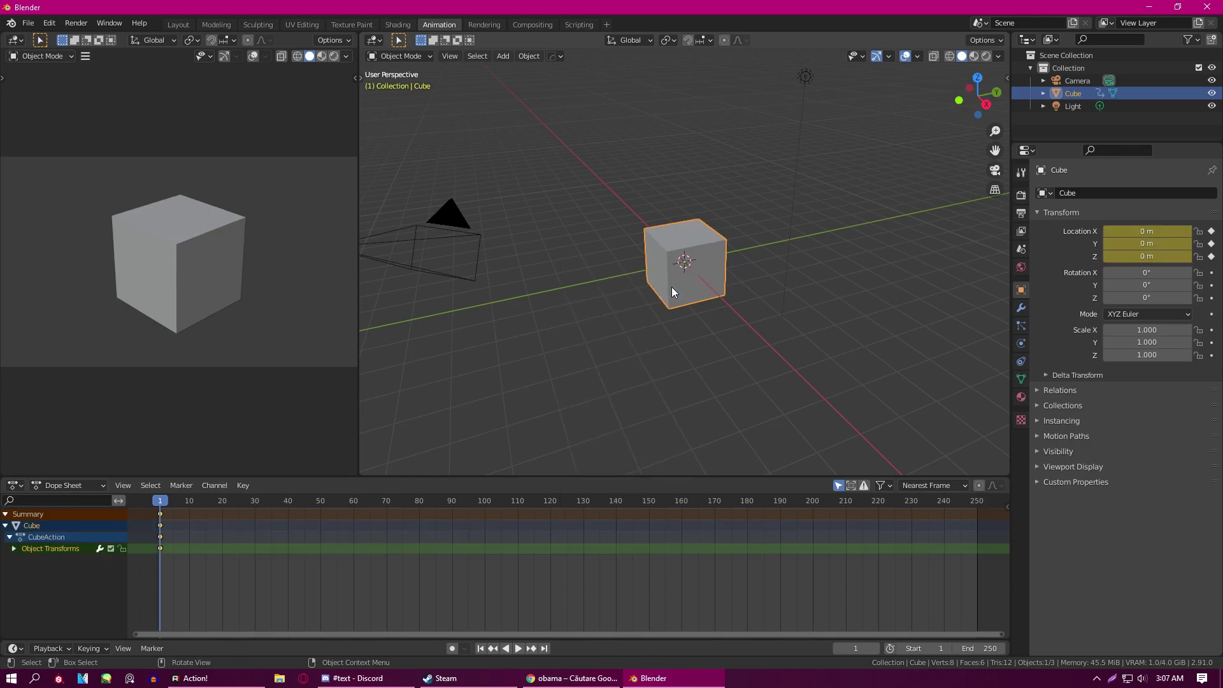
# - Activate the Move tool for the cube in the Animation workspace
pyautogui.scroll(-3, 679, 282)
pyautogui.hotkey('shift', 'space')
pyautogui.press('g')
# - Try moving the cube about 3.05 m along negative Y with a location keyframe at frame 1, and undo both
pyautogui.moveTo(722, 258); pyautogui.dragTo(674, 287)
pyautogui.press('i')
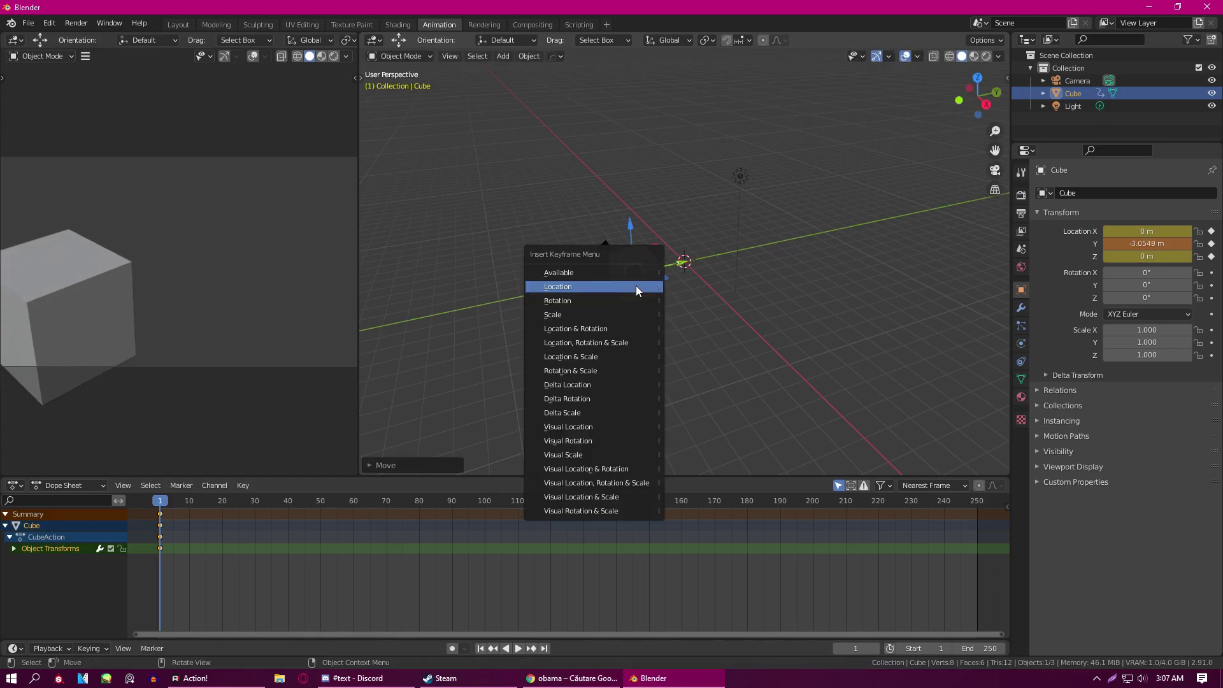
pyautogui.click(635, 286)
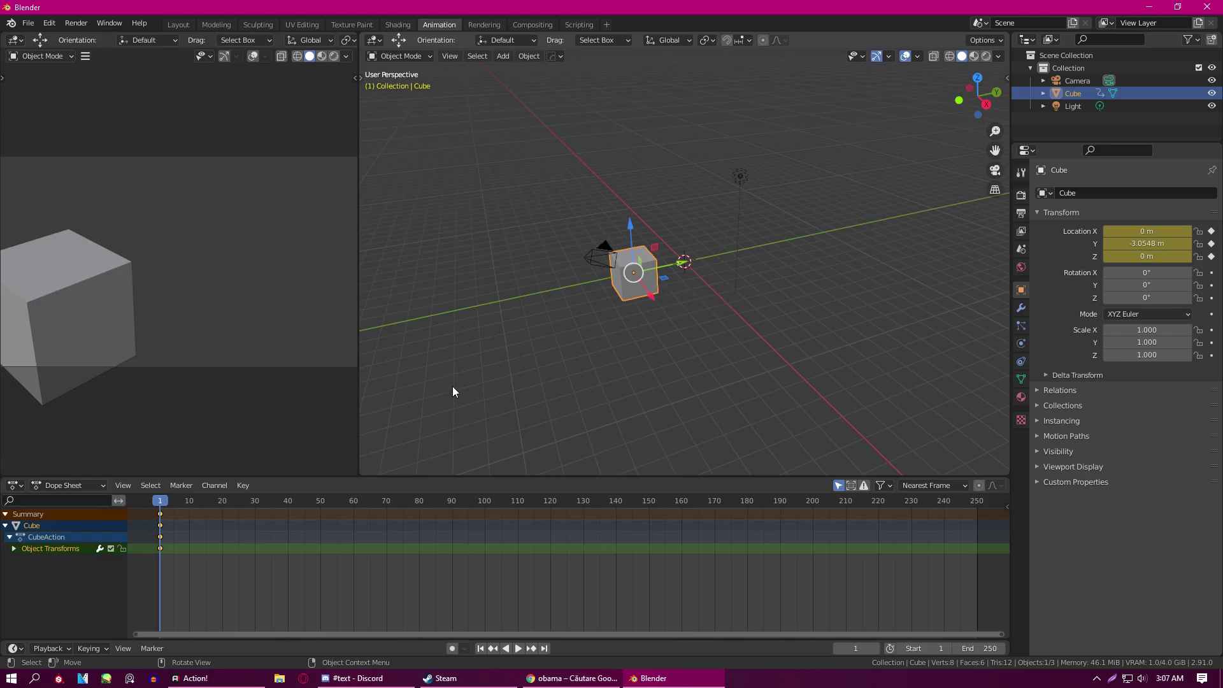
pyautogui.hotkey('ctrl', 'z')
pyautogui.hotkey('ctrl', 'z')
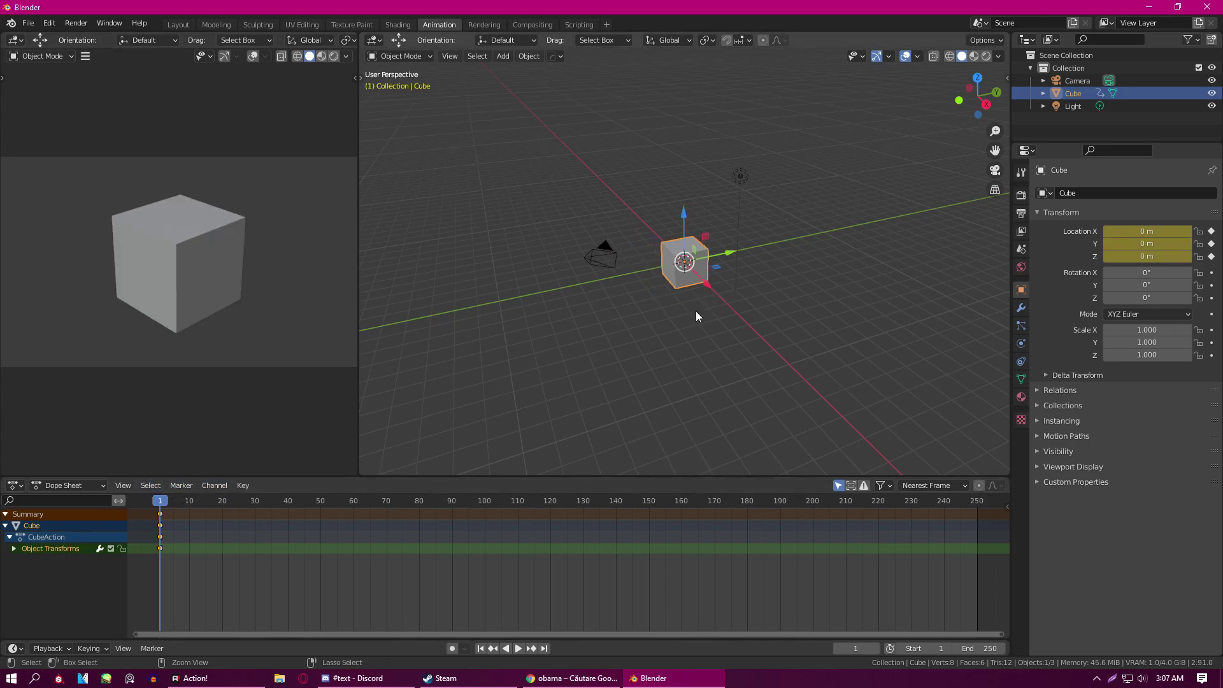
# - At frame 20, move the cube about 4.39 m along negative Y and insert a location keyframe
pyautogui.moveTo(160, 502); pyautogui.dragTo(223, 502)
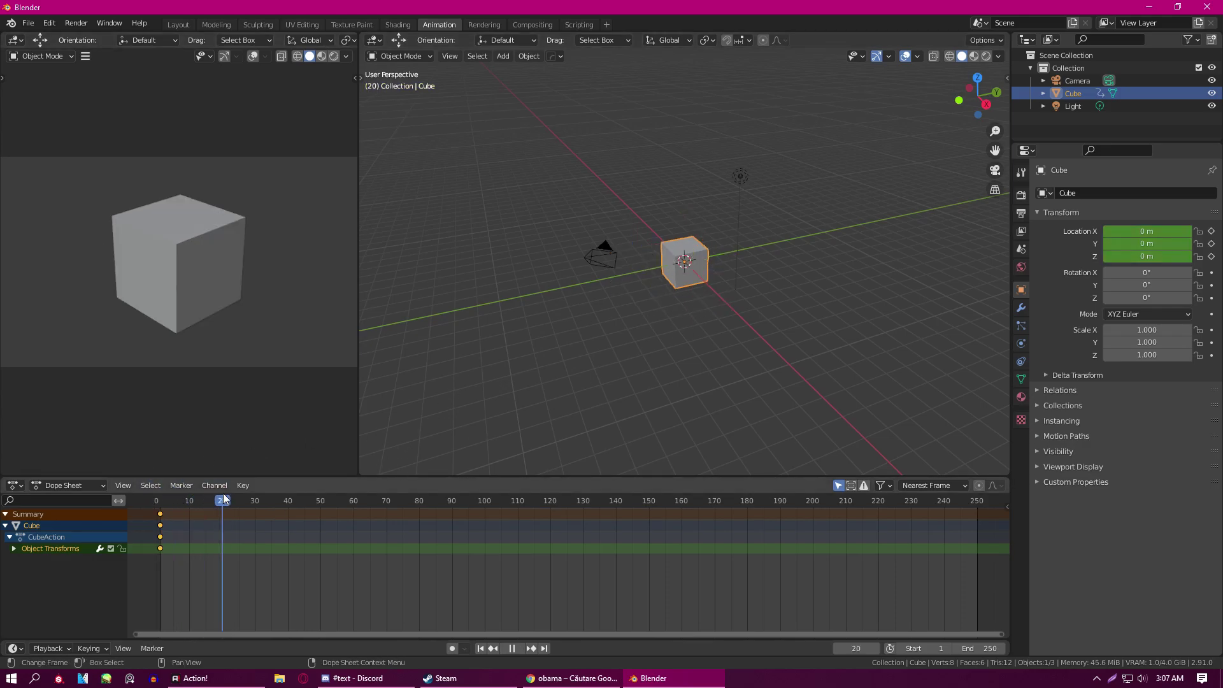
pyautogui.moveTo(728, 254); pyautogui.dragTo(640, 278)
pyautogui.press('i')
# - Try moving the keyframed cube to other positions at frame 20 without inserting a new keyframe
pyautogui.press('g')
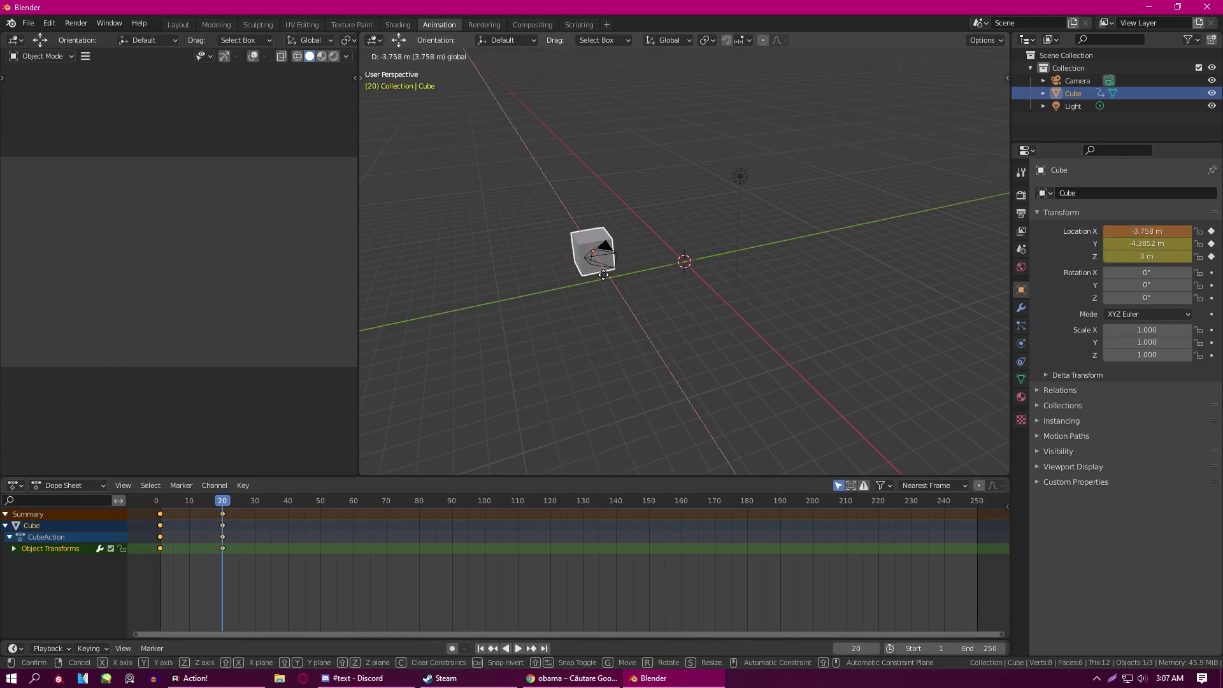
pyautogui.click(610, 275)
pyautogui.press('g')
pyautogui.click(674, 235)
# - At frame 30, move the cube along Y to about 5.67 m and insert a location keyframe
pyautogui.moveTo(222, 501); pyautogui.dragTo(255, 500)
pyautogui.moveTo(650, 274); pyautogui.dragTo(809, 240)
pyautogui.press('i')
pyautogui.click(749, 264)
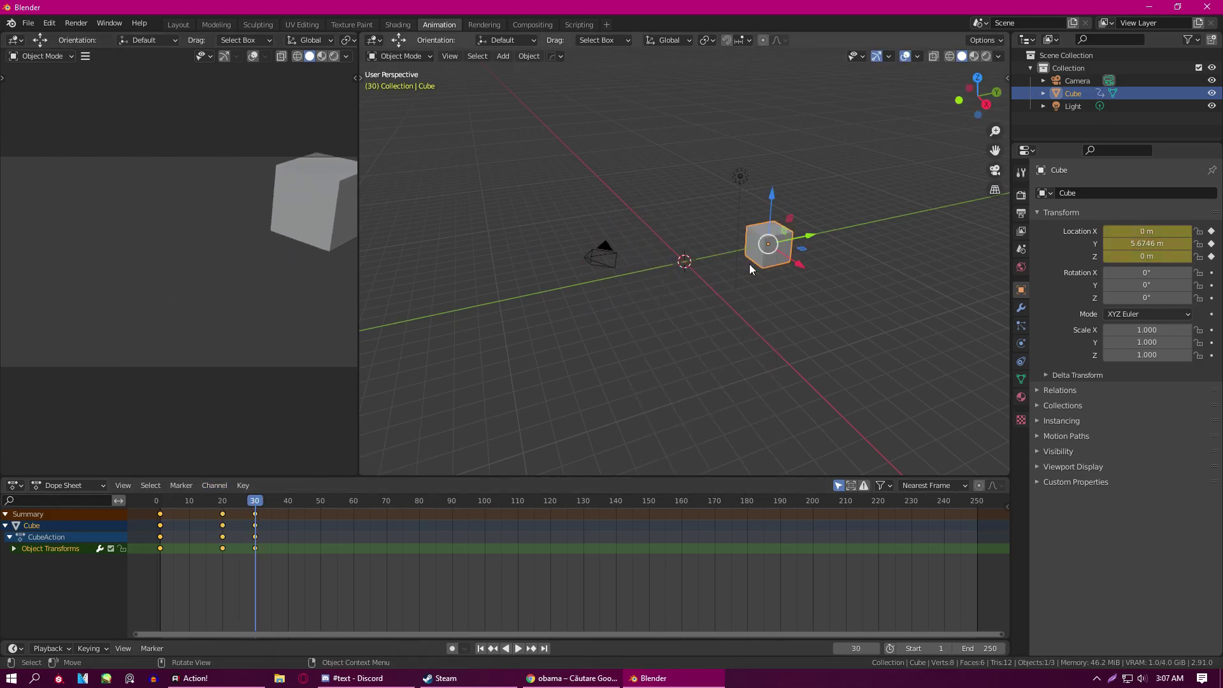
# - Copy the cube's starting keyframe from frame 1 and paste it at frame 40
pyautogui.press('b')
pyautogui.press('Escape')
pyautogui.hotkey('ctrl', 'z')
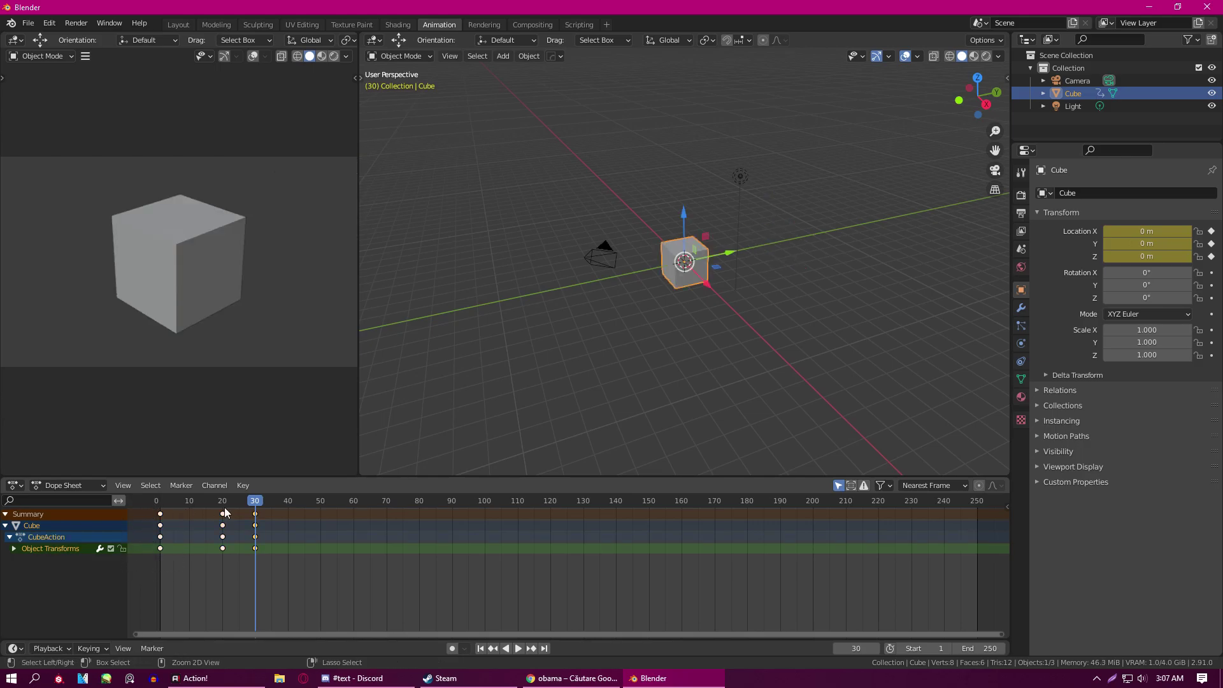
pyautogui.hotkey('ctrl', 'c')
pyautogui.click(288, 502)
pyautogui.hotkey('ctrl', 'v')
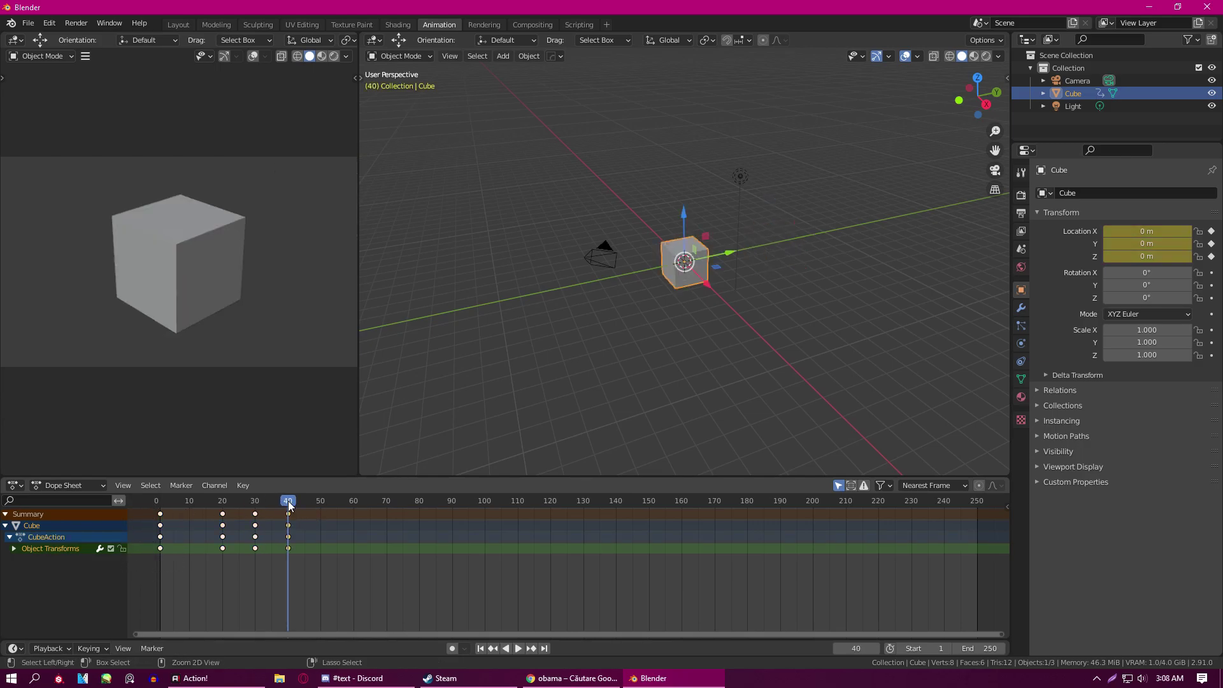
# - Play the cube's animation from the start, stop it and return to frame 0
pyautogui.moveTo(288, 502); pyautogui.dragTo(163, 502)
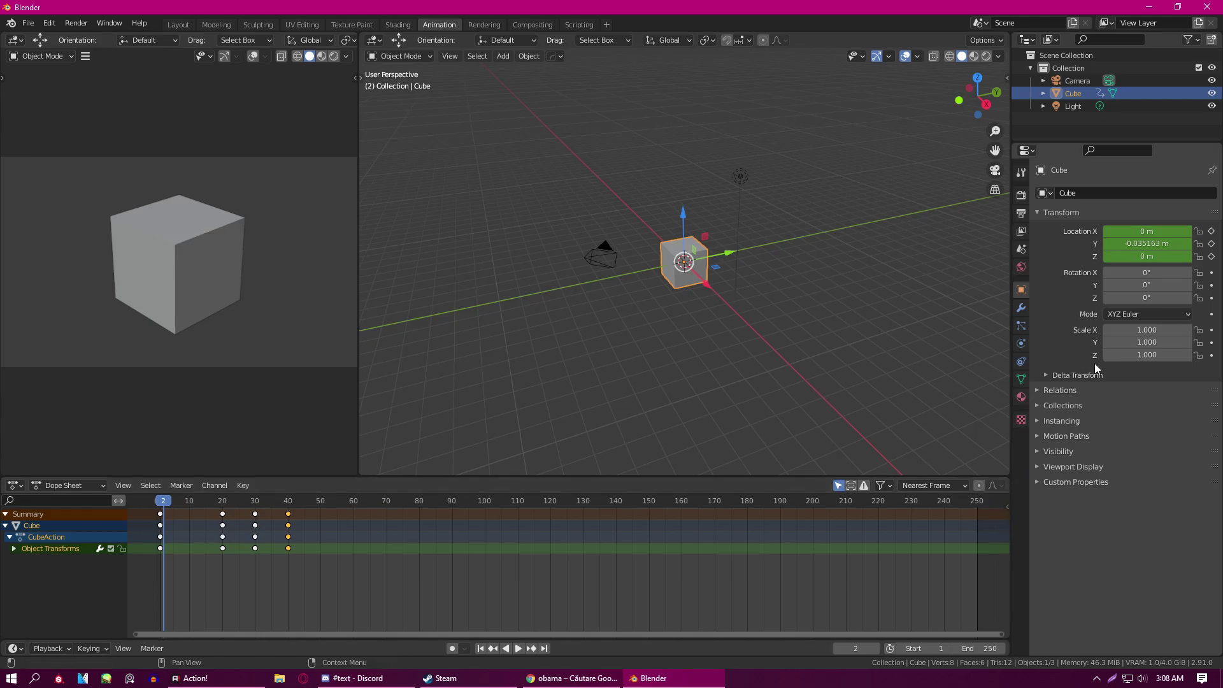
pyautogui.click(157, 501)
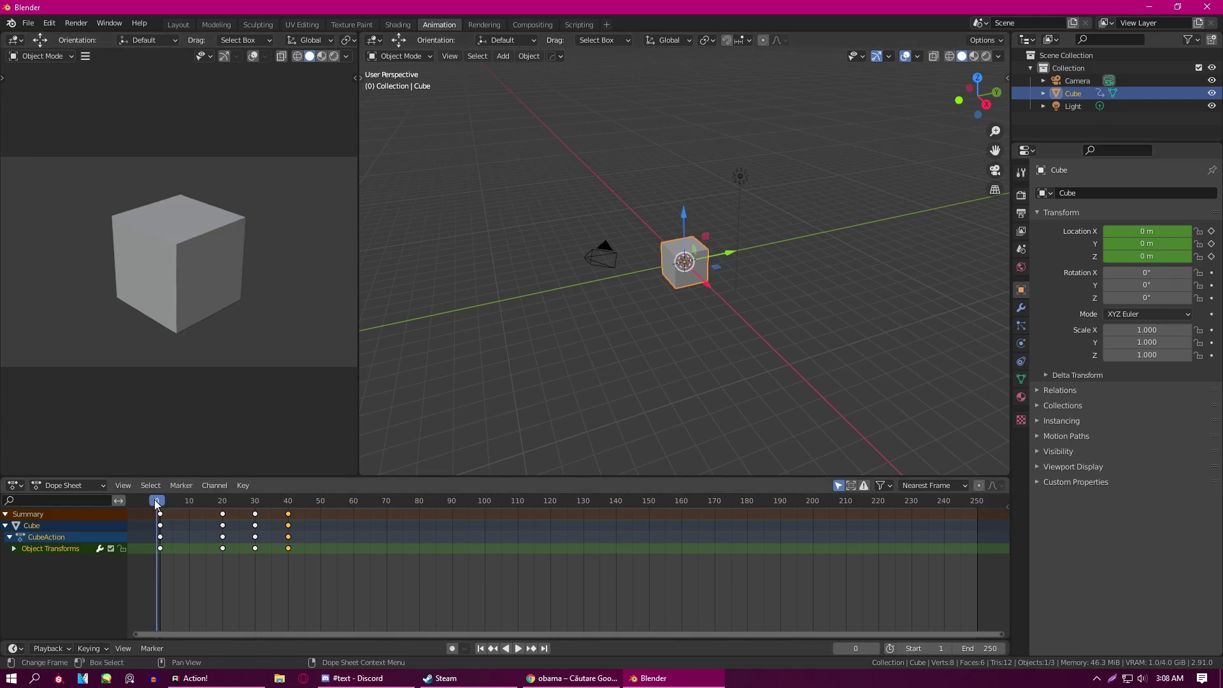
pyautogui.click(519, 649)
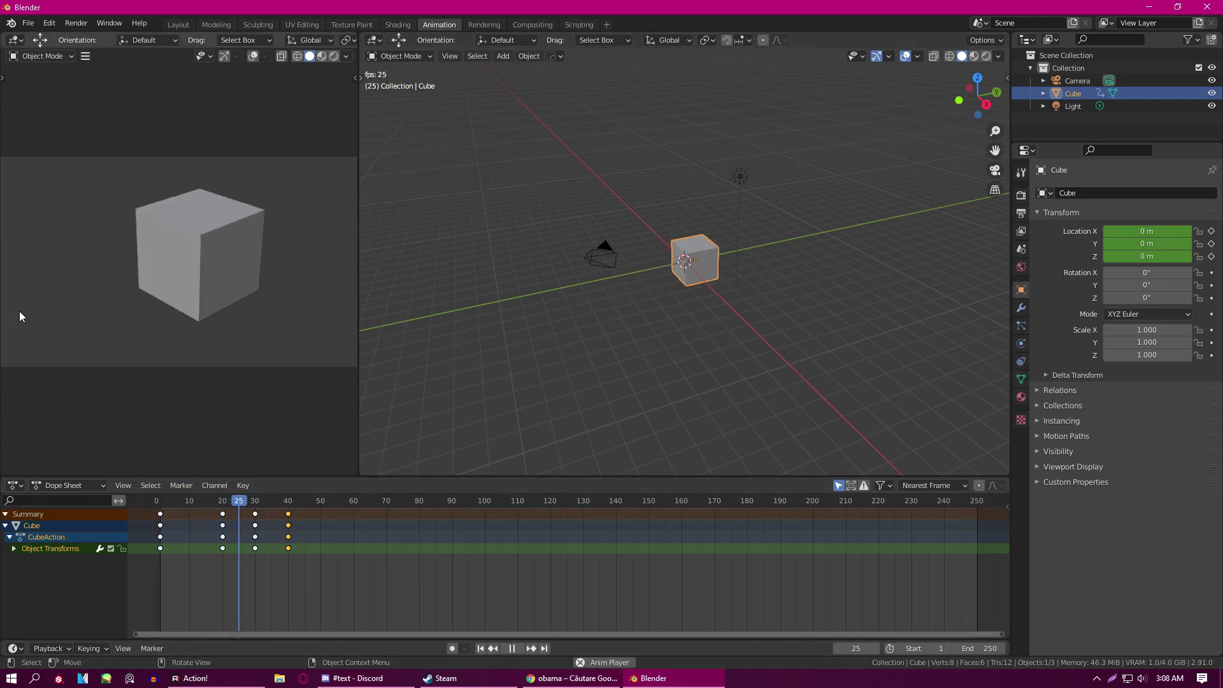
pyautogui.click(159, 503)
pyautogui.click(512, 648)
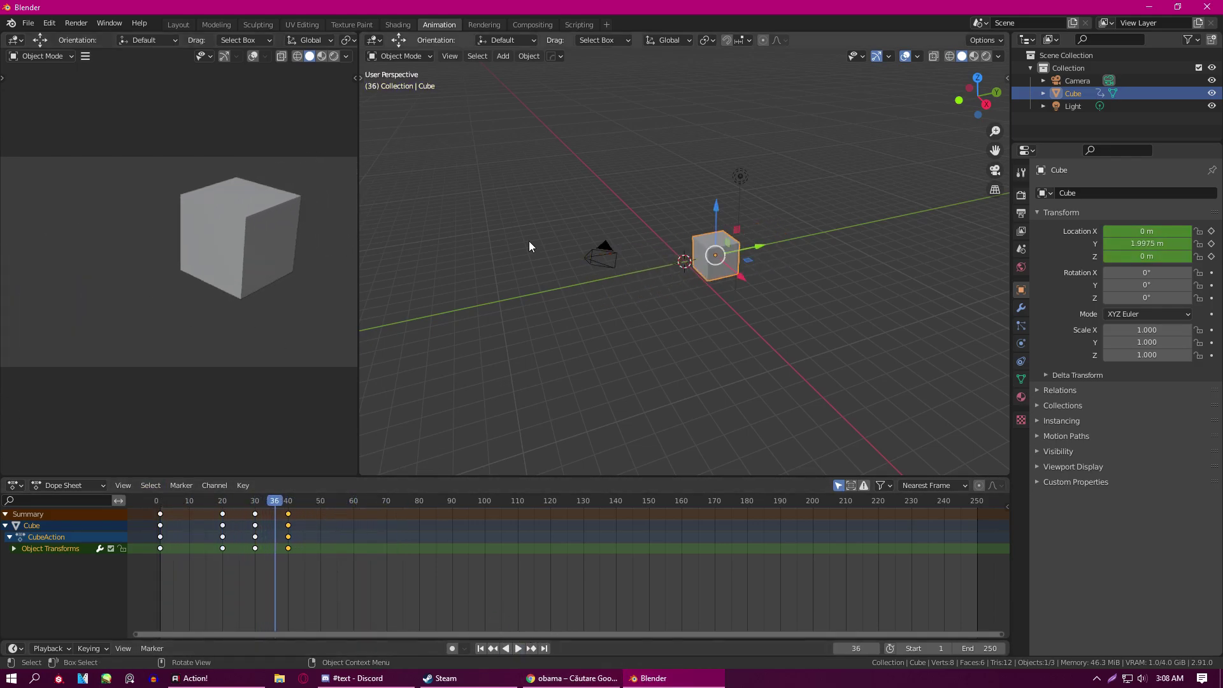
pyautogui.click(157, 501)
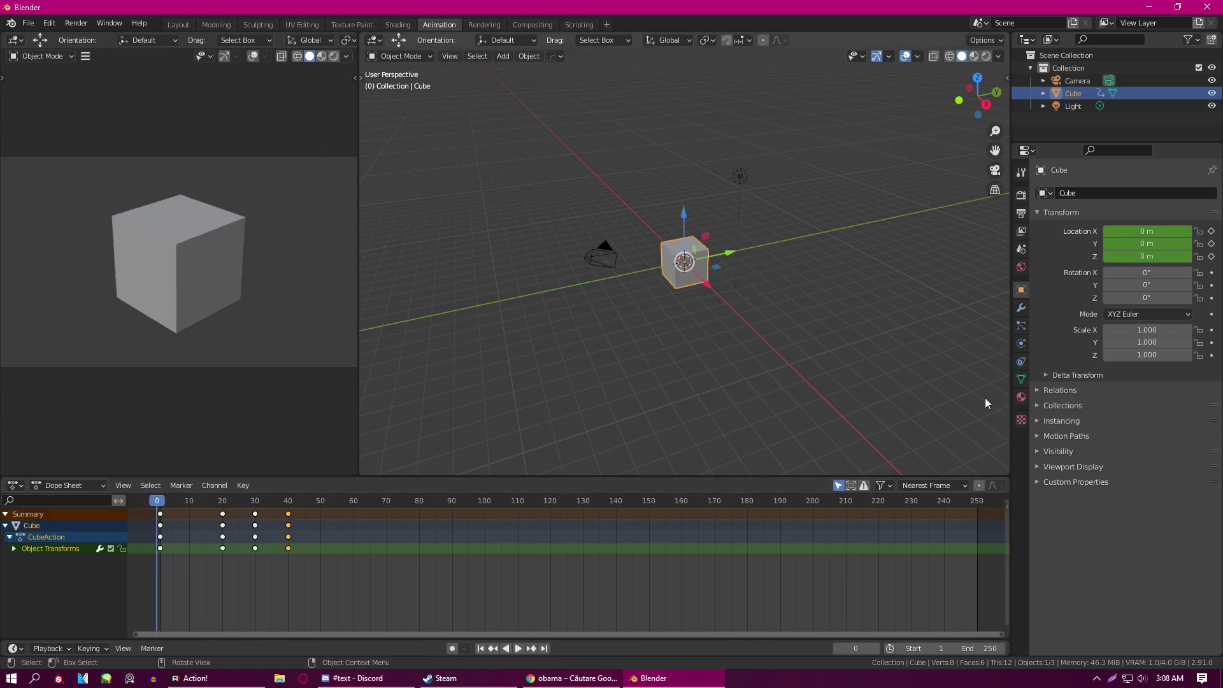
# - View the Rendering workspace and switch to the Compositing workspace
pyautogui.click(483, 24)
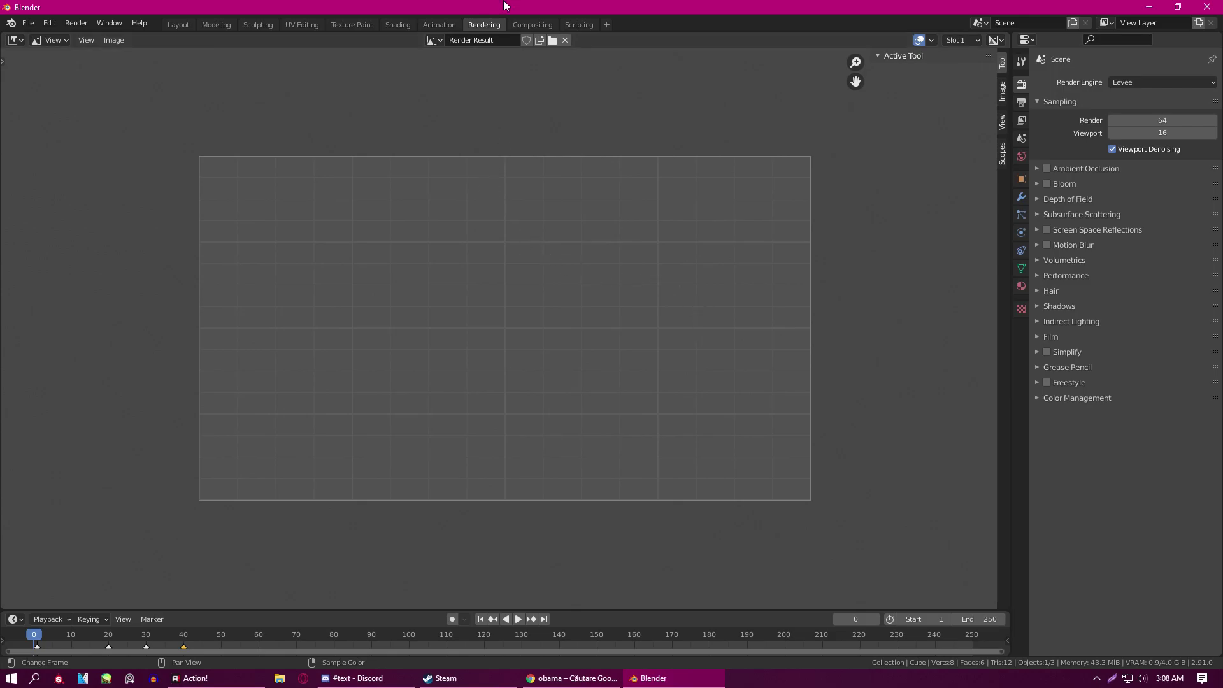
pyautogui.click(533, 21)
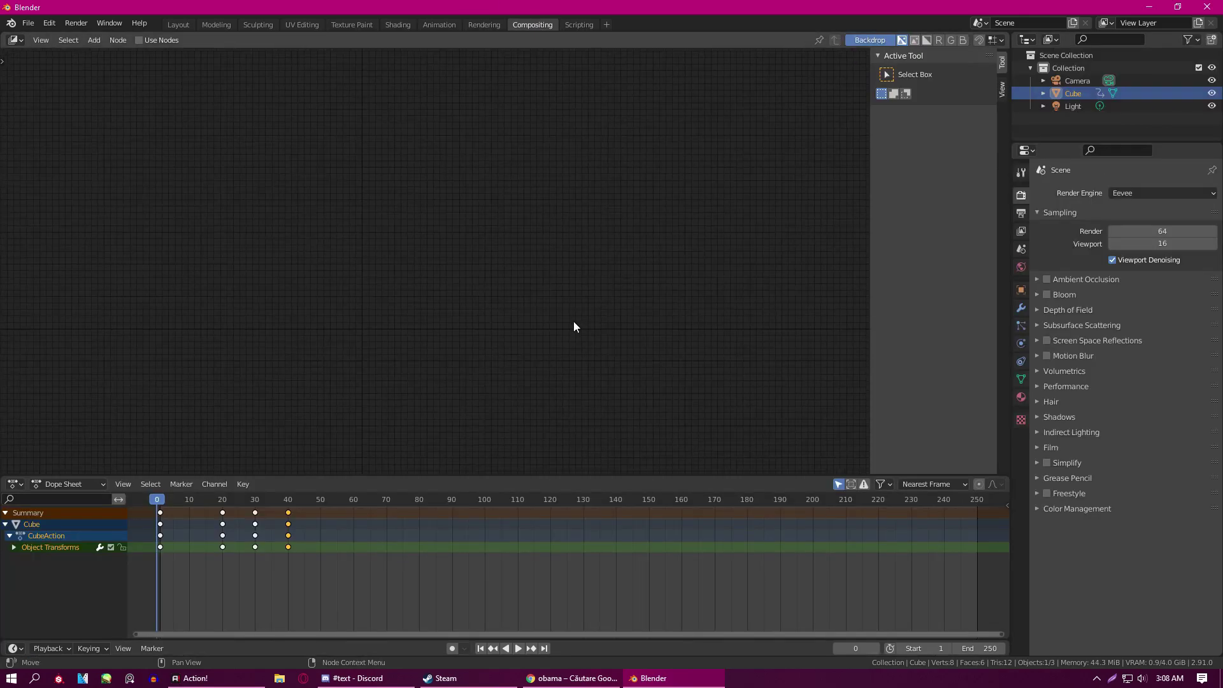
pyautogui.moveTo(578, 314); pyautogui.dragTo(530, 372, button='middle')
pyautogui.moveTo(367, 393); pyautogui.dragTo(471, 360, button='middle')
# - Enable Use Nodes for the compositor and move the Render Layers and Composite nodes far apart
pyautogui.click(139, 40)
pyautogui.press('Home')
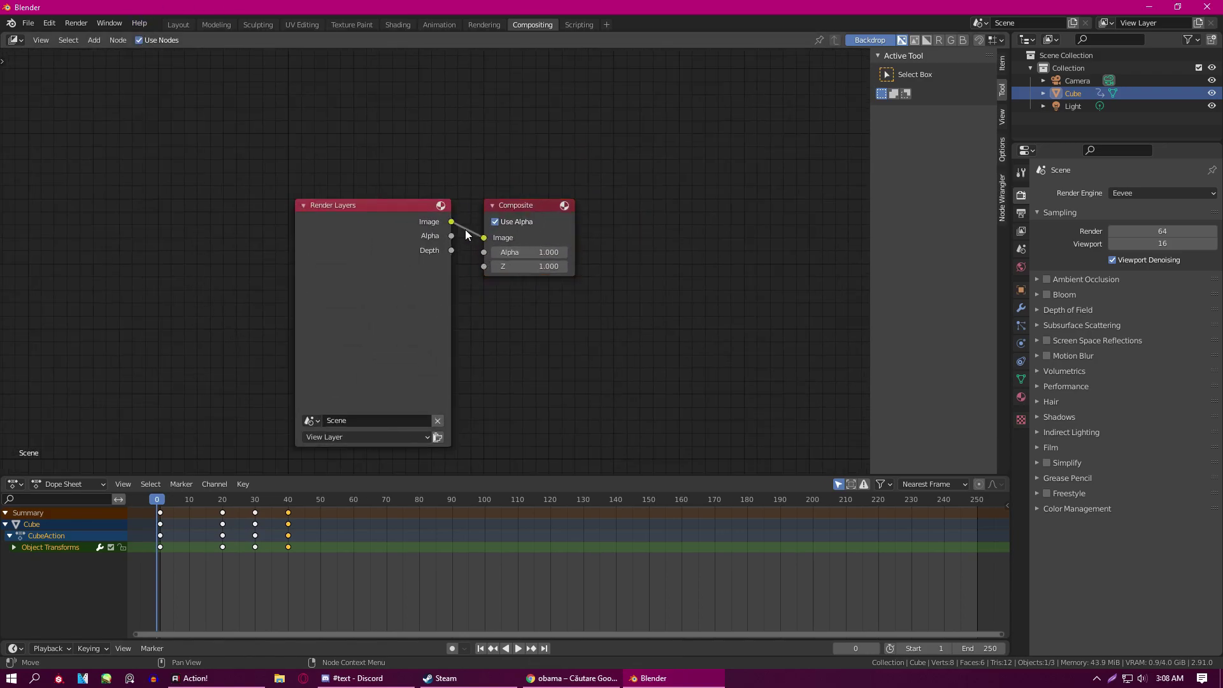
pyautogui.moveTo(395, 205); pyautogui.dragTo(208, 199)
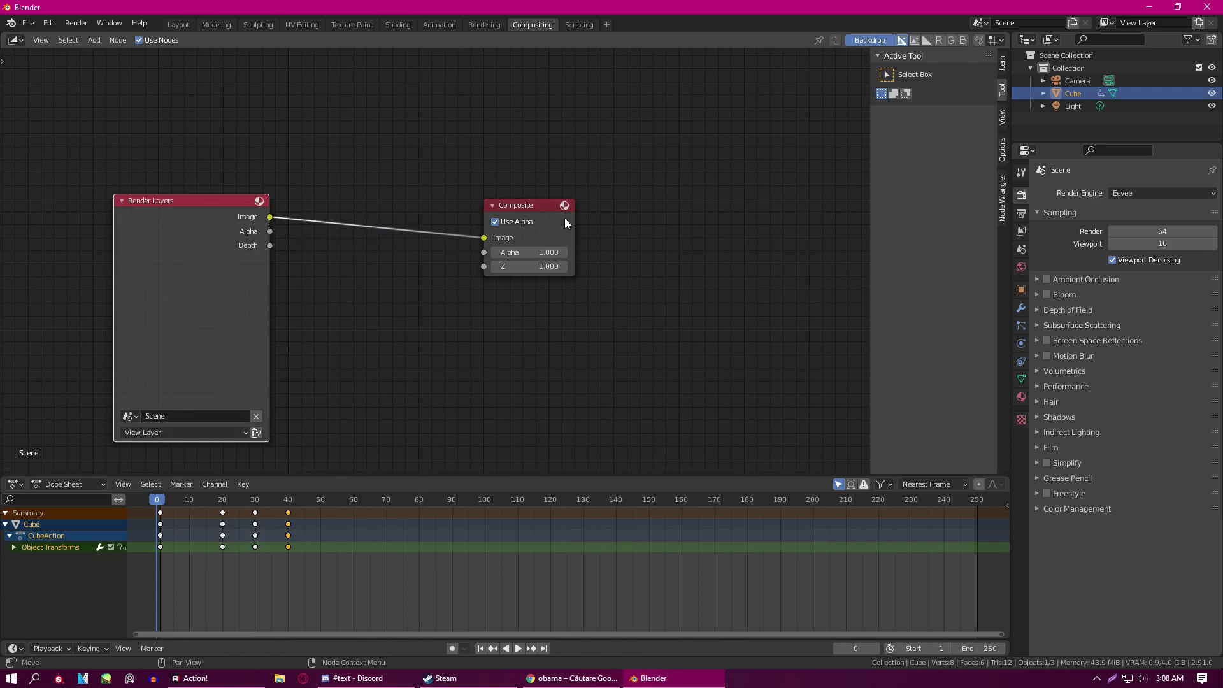
pyautogui.moveTo(526, 212); pyautogui.dragTo(721, 205)
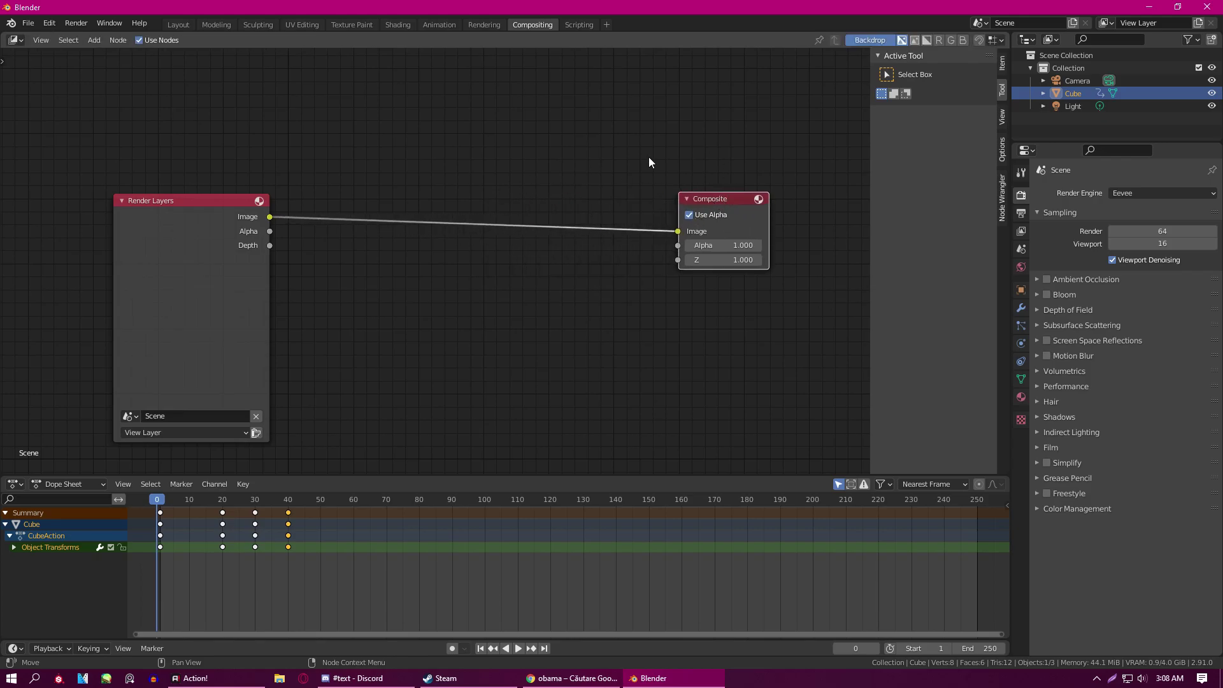
# - View the Scripting workspace and return to the Layout workspace
pyautogui.click(579, 24)
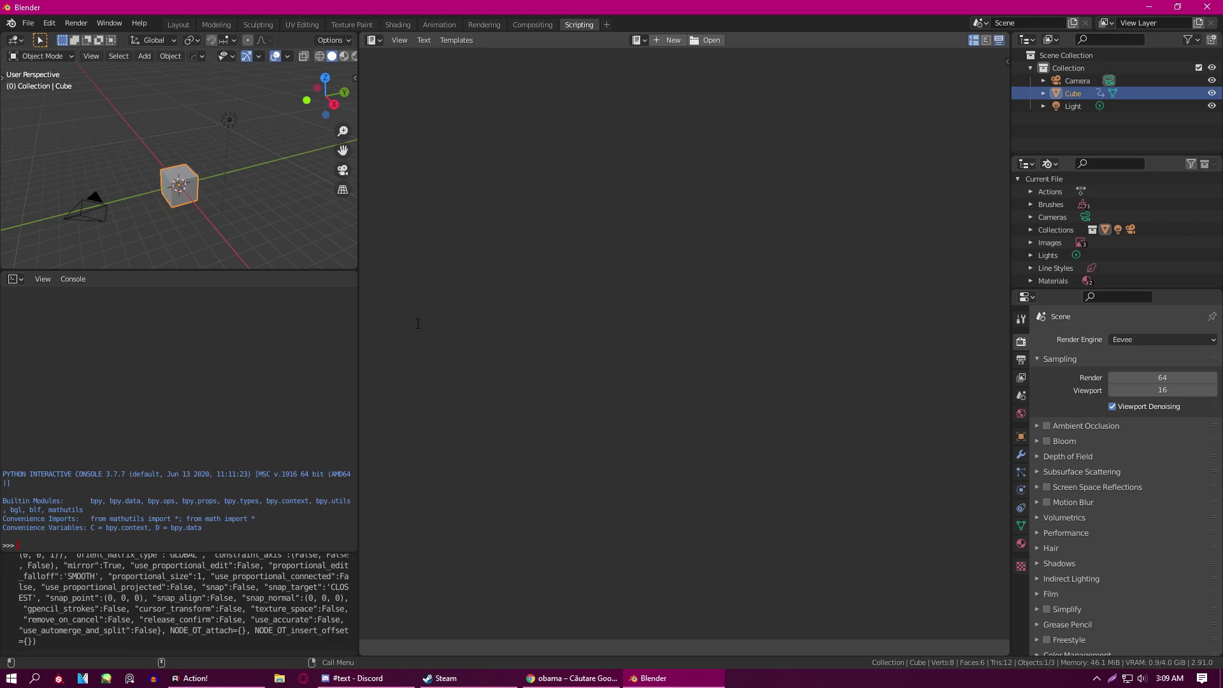
pyautogui.click(177, 27)
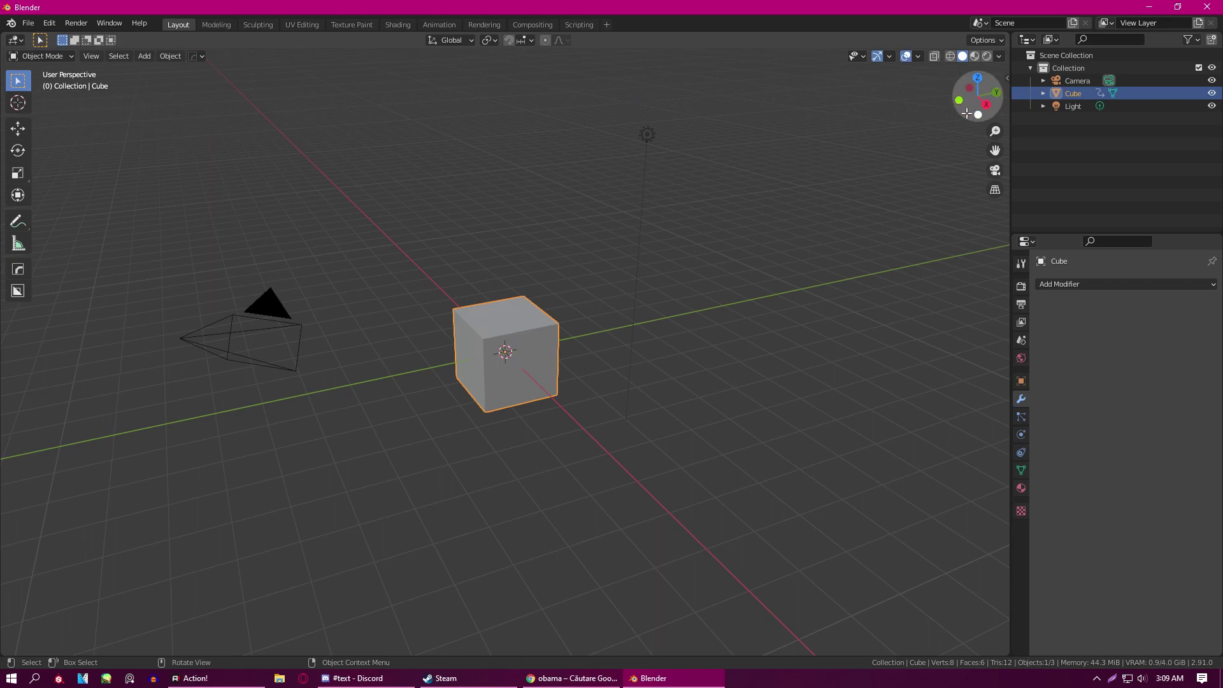
# - Orbit and pan the viewport to look at the cube, camera and light from several sides
pyautogui.moveTo(968, 101); pyautogui.dragTo(1035, 125)
pyautogui.moveTo(509, 357); pyautogui.dragTo(929, 128, button='middle')
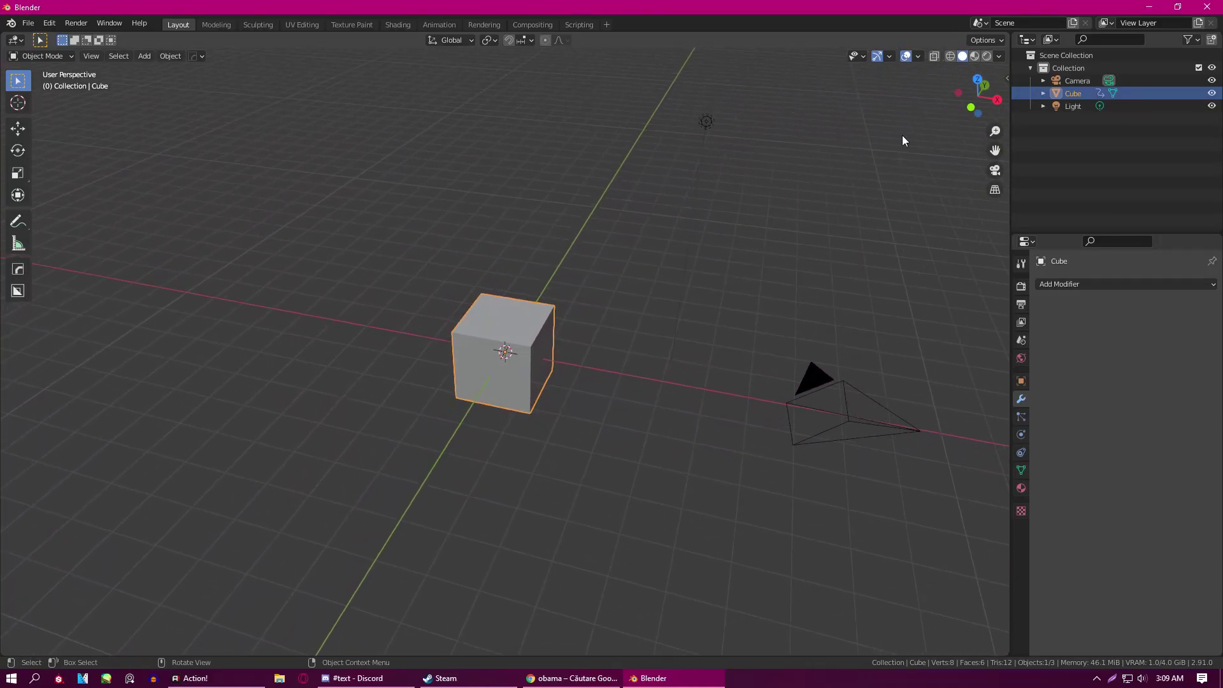
pyautogui.moveTo(397, 368); pyautogui.dragTo(595, 378, button='middle')
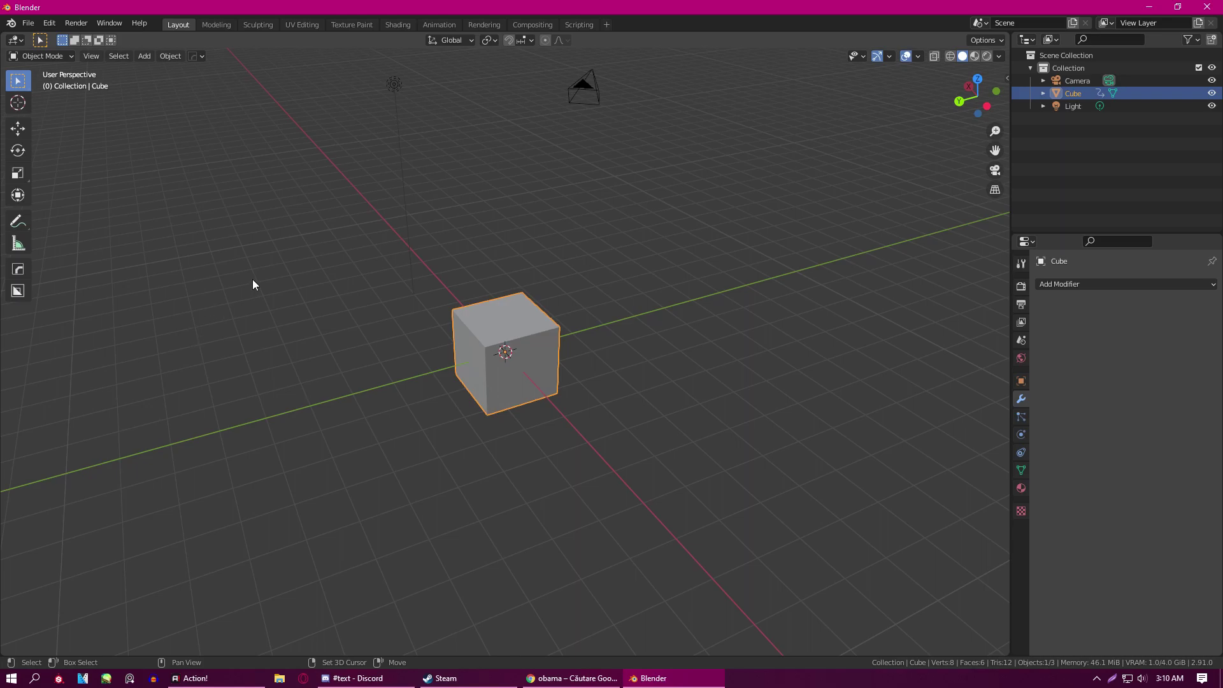
pyautogui.keyDown('shift'); pyautogui.moveTo(251, 264); pyautogui.dragTo(773, 482, button='middle'); pyautogui.keyUp('shift')
pyautogui.moveTo(321, 368); pyautogui.dragTo(523, 357, button='middle')
pyautogui.keyDown('shift'); pyautogui.moveTo(238, 346); pyautogui.dragTo(740, 386, button='middle'); pyautogui.keyUp('shift')
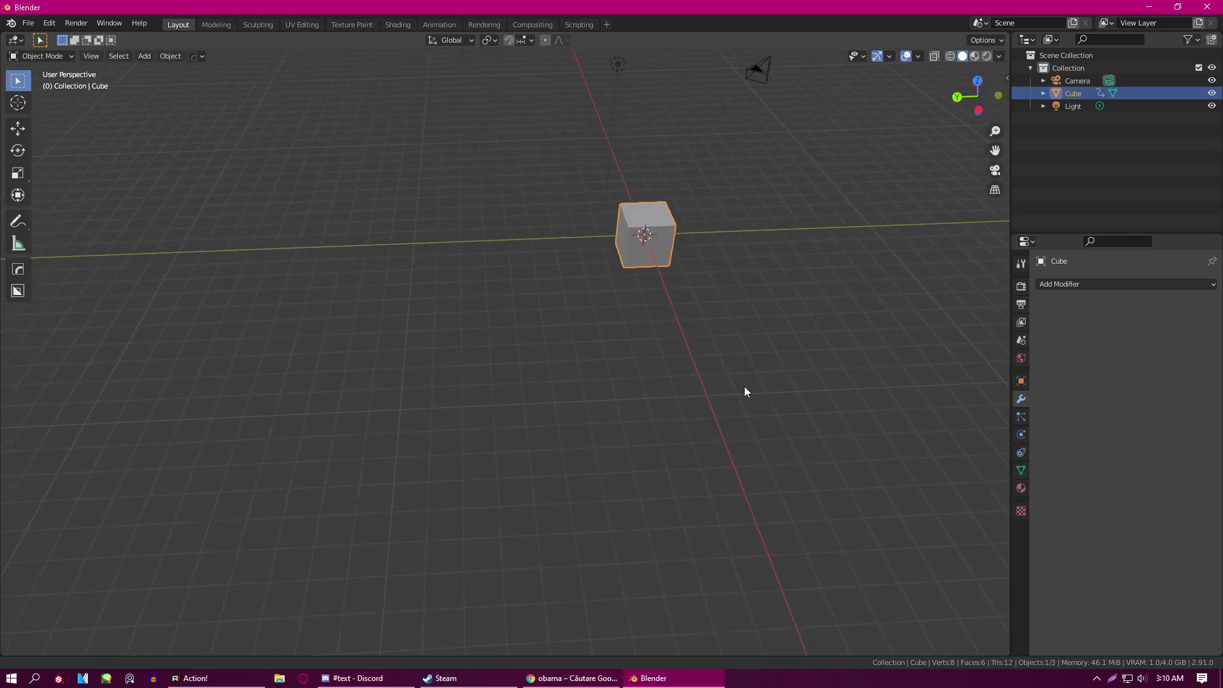
pyautogui.moveTo(374, 292); pyautogui.dragTo(501, 376, button='middle')
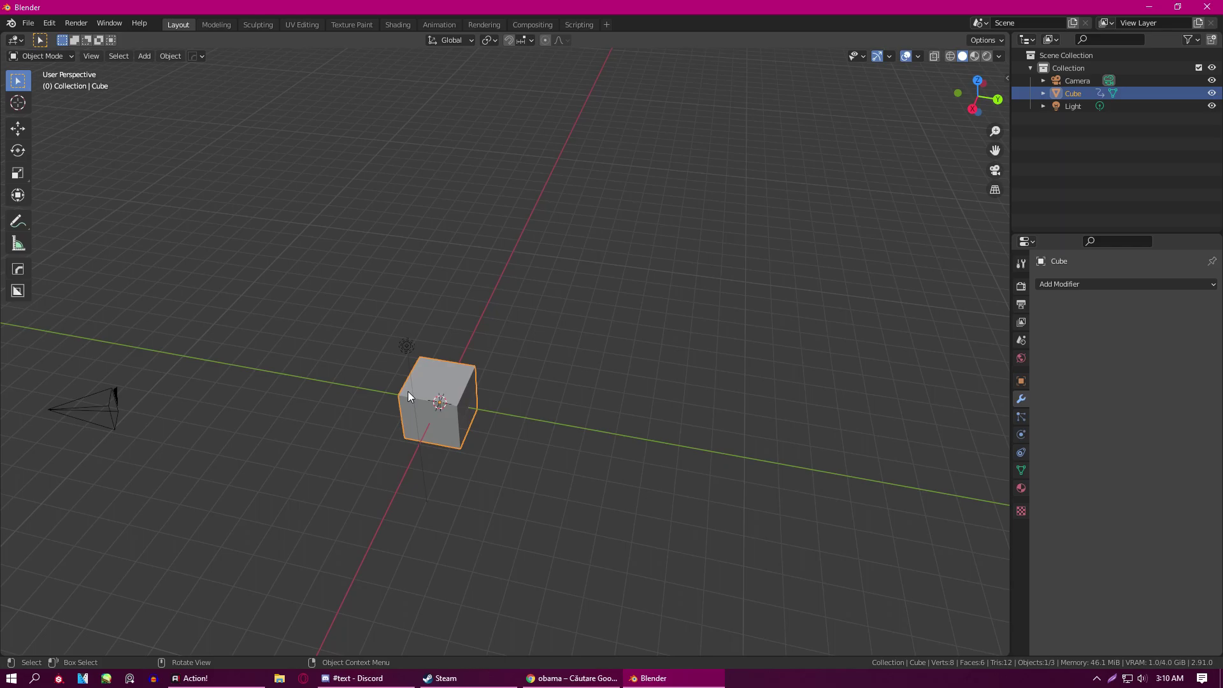
# - Centre the view on the selected cube, then select the camera and centre the view on it
pyautogui.press('KP_Decimal')
pyautogui.scroll(-5, 446, 405)
pyautogui.scroll(-4, 457, 403)
pyautogui.moveTo(457, 403); pyautogui.dragTo(614, 231, button='middle')
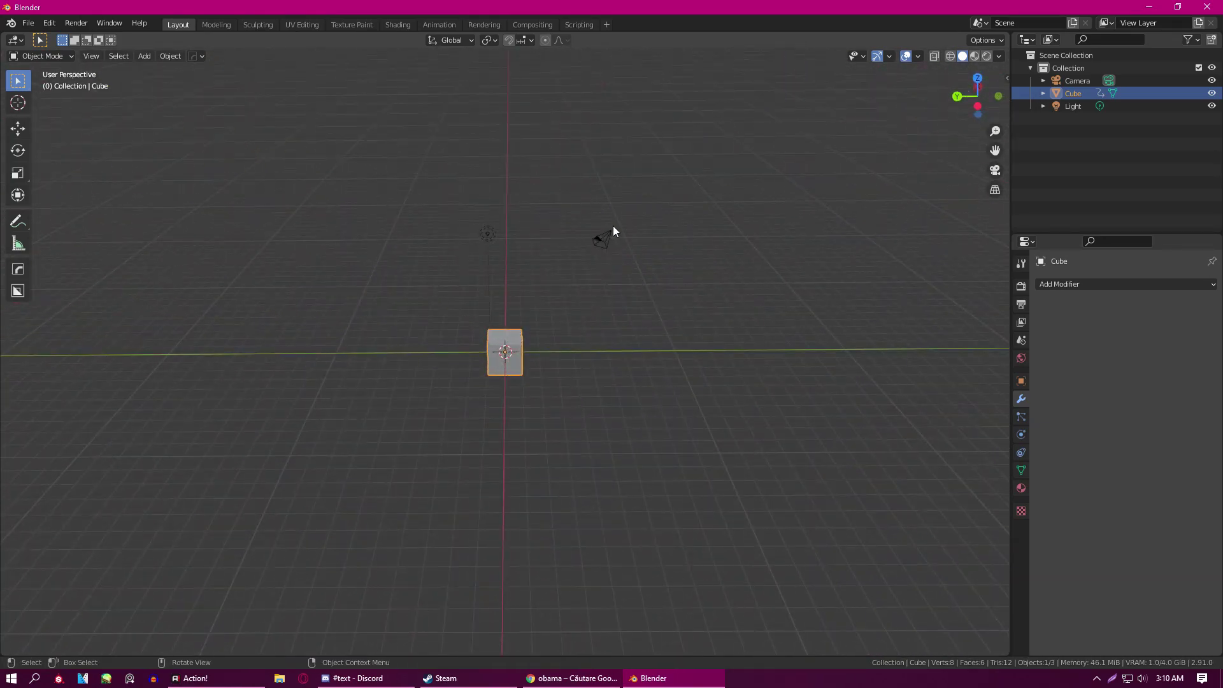
pyautogui.click(613, 227)
pyautogui.press('KP_Decimal')
pyautogui.moveTo(585, 380); pyautogui.dragTo(491, 374, button='middle')
pyautogui.moveTo(661, 355); pyautogui.dragTo(682, 438, button='middle')
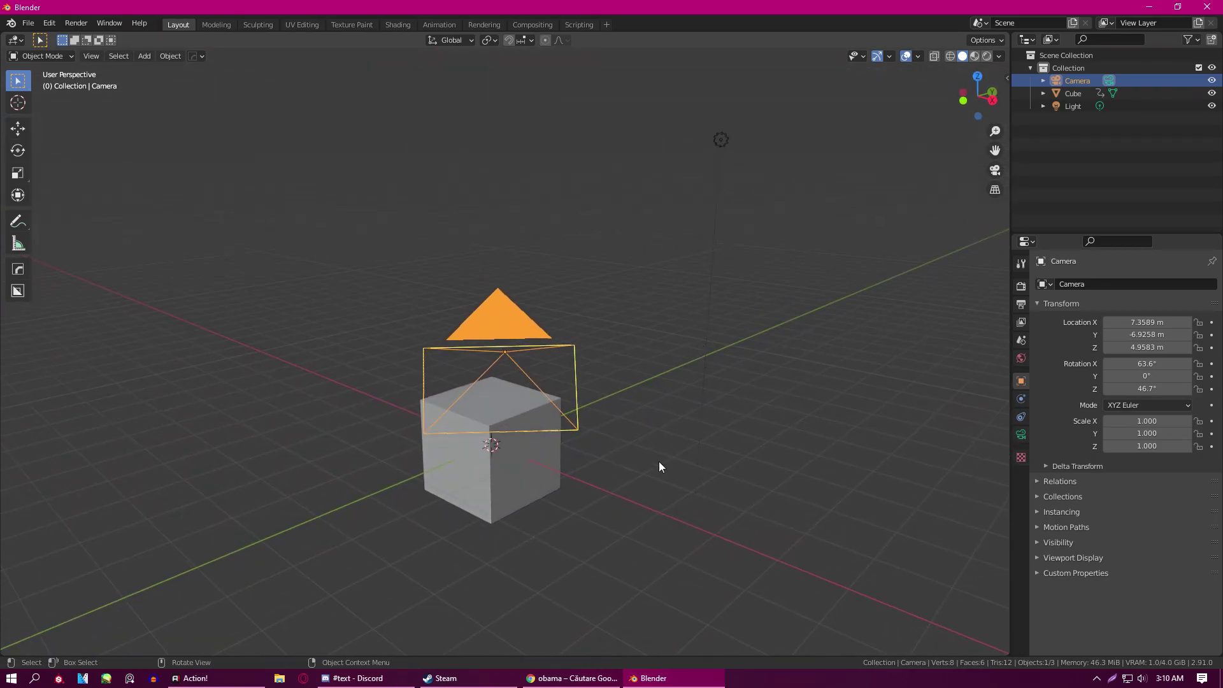
pyautogui.scroll(-3, 646, 322)
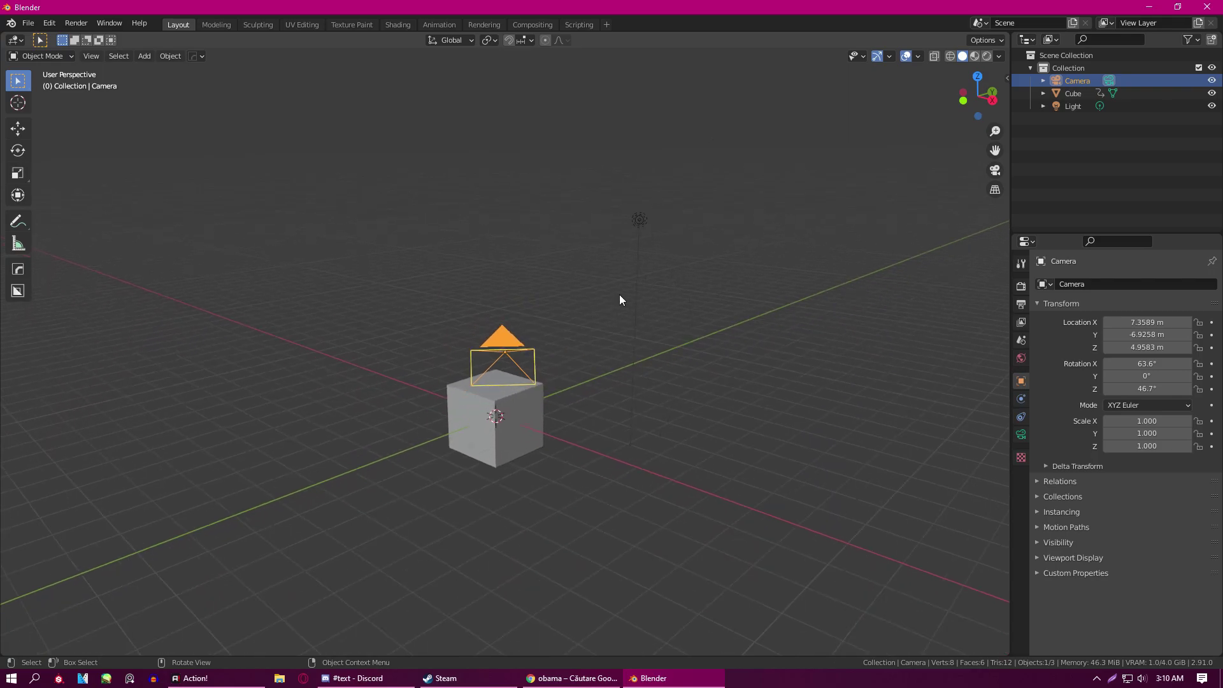
# - Select the light and centre the view on it, then reselect the cube and centre the view there
pyautogui.click(638, 220)
pyautogui.press('KP_Decimal')
pyautogui.moveTo(810, 240); pyautogui.dragTo(710, 491, button='middle')
pyautogui.click(709, 491)
pyautogui.press('KP_Decimal')
pyautogui.scroll(-5, 641, 465)
pyautogui.moveTo(515, 413); pyautogui.dragTo(538, 375, button='middle')
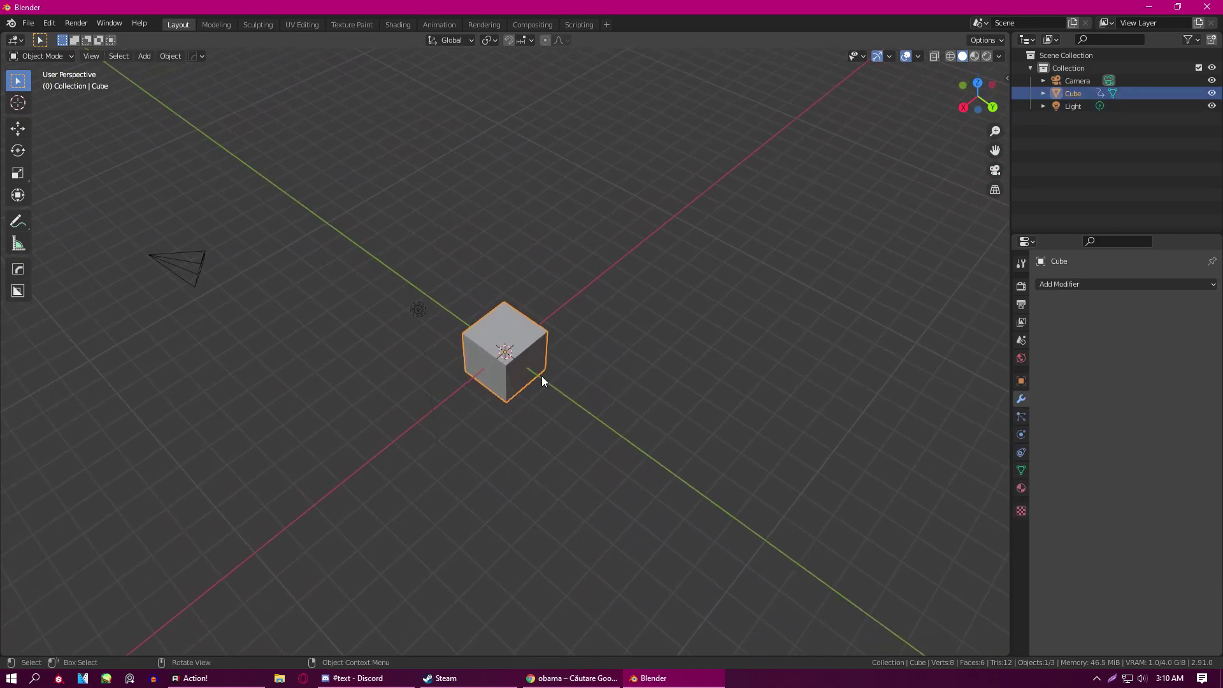
# - Examine the cube close up and from a distance while orbiting around it
pyautogui.moveTo(573, 376); pyautogui.dragTo(499, 370, button='middle')
pyautogui.scroll(4, 548, 351)
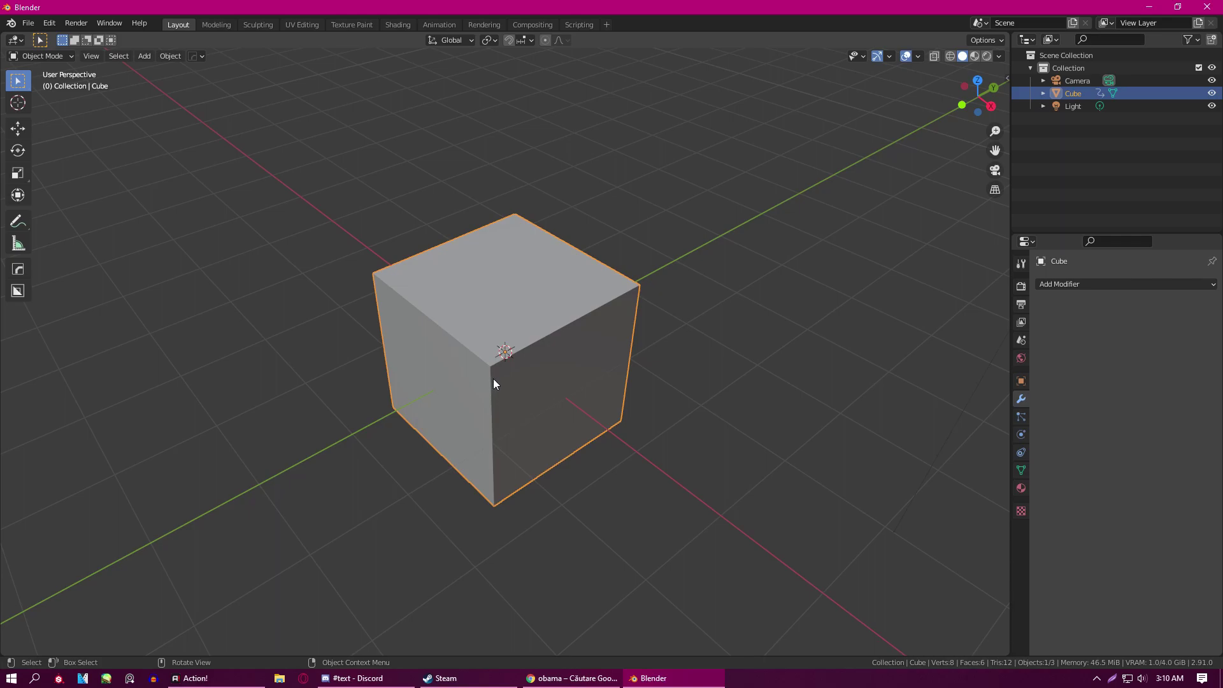
pyautogui.scroll(-3, 496, 376)
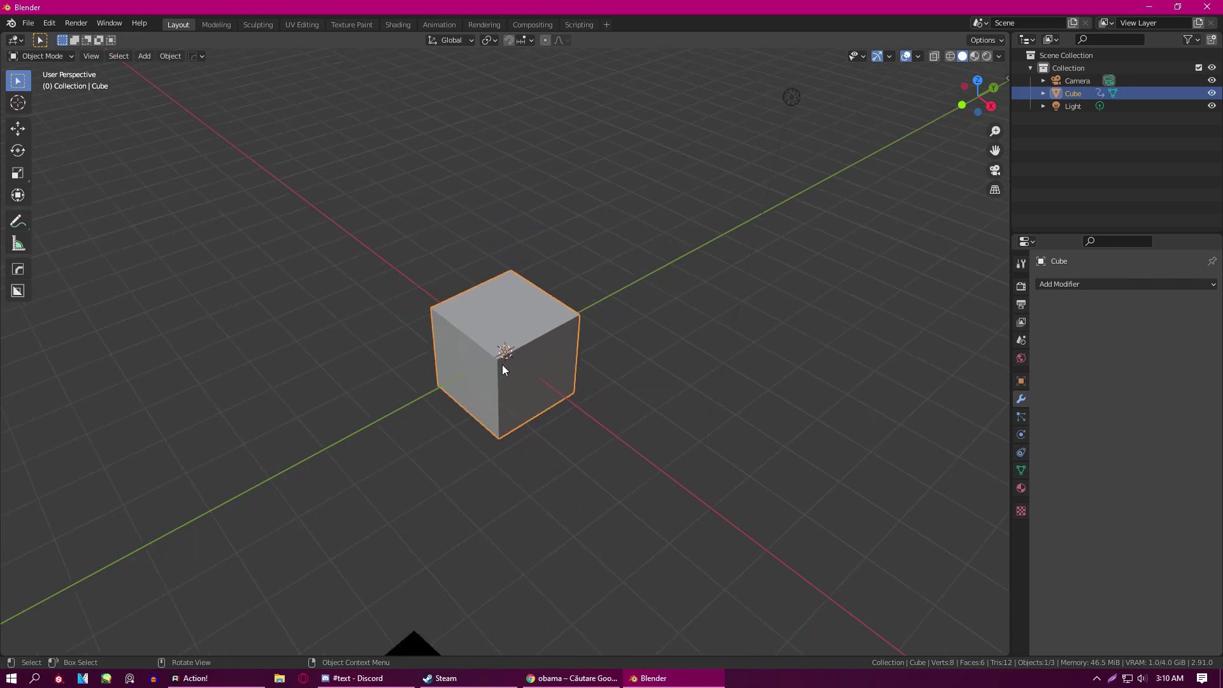
pyautogui.scroll(2, 503, 367)
pyautogui.moveTo(597, 293); pyautogui.dragTo(541, 294, button='middle')
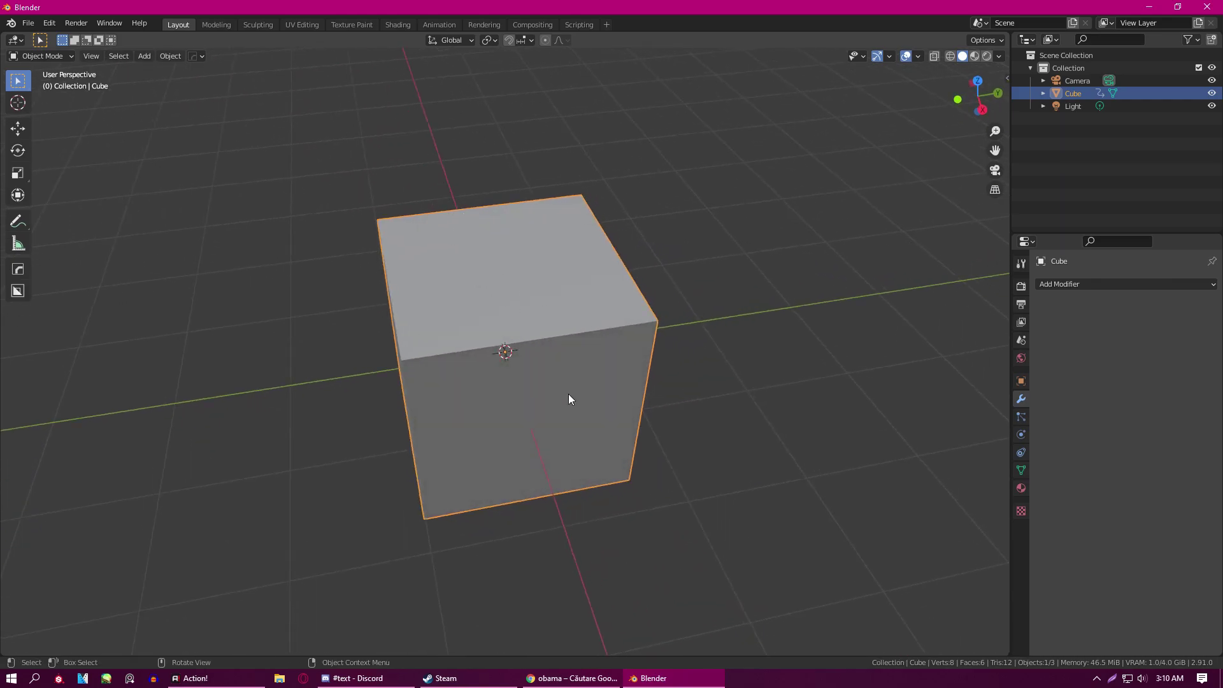
pyautogui.scroll(-4, 534, 400)
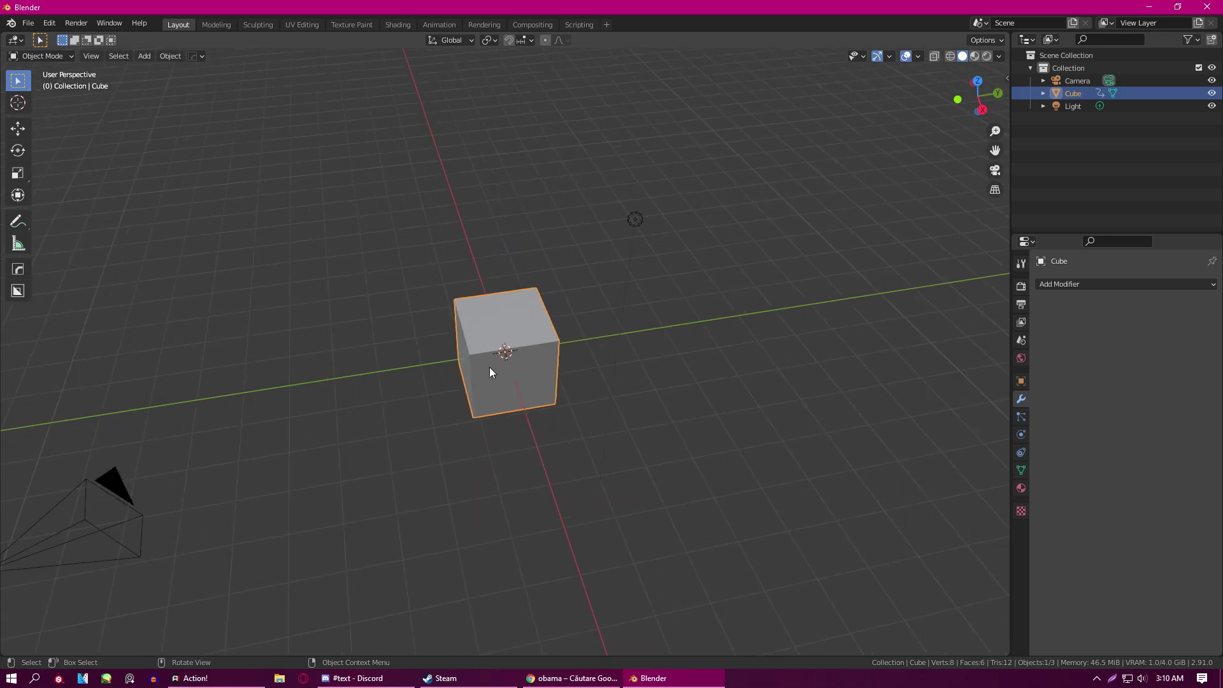
pyautogui.moveTo(488, 368); pyautogui.dragTo(521, 367, button='middle')
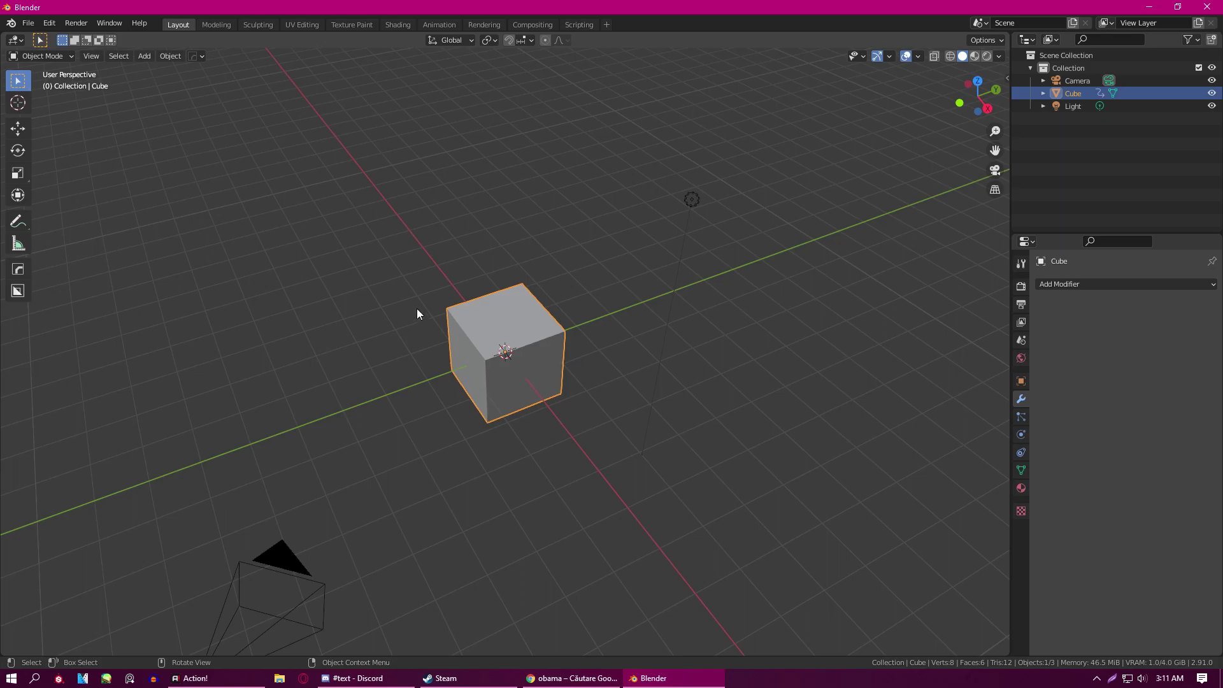
# - Switch the cube from Object Mode to Edit Mode
pyautogui.click(28, 53)
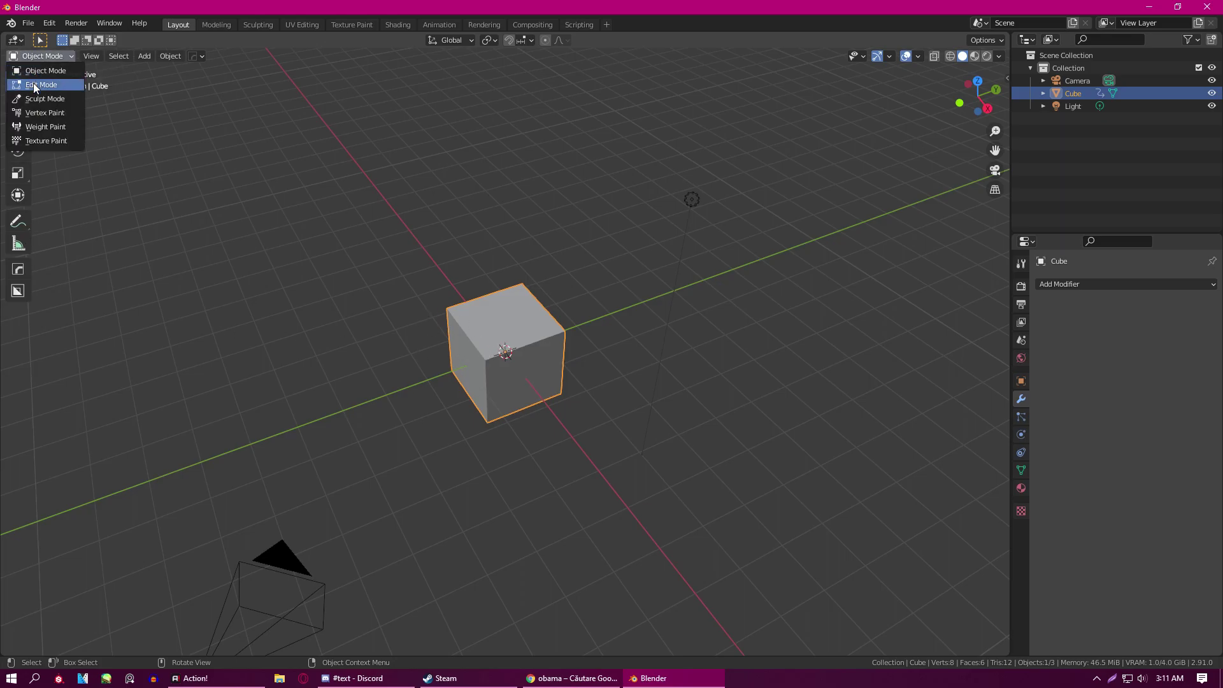
pyautogui.click(35, 85)
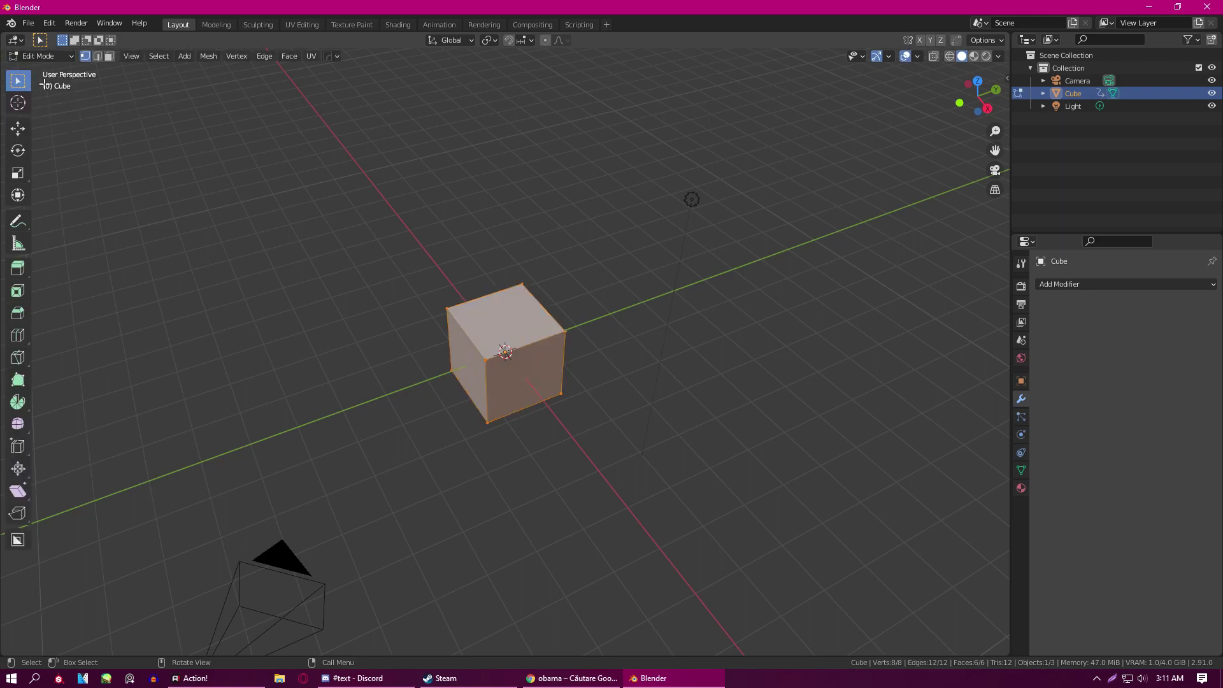
# - Switch the cube back to Object Mode and look through the available interaction modes, keeping Object Mode
pyautogui.click(34, 57)
pyautogui.click(42, 71)
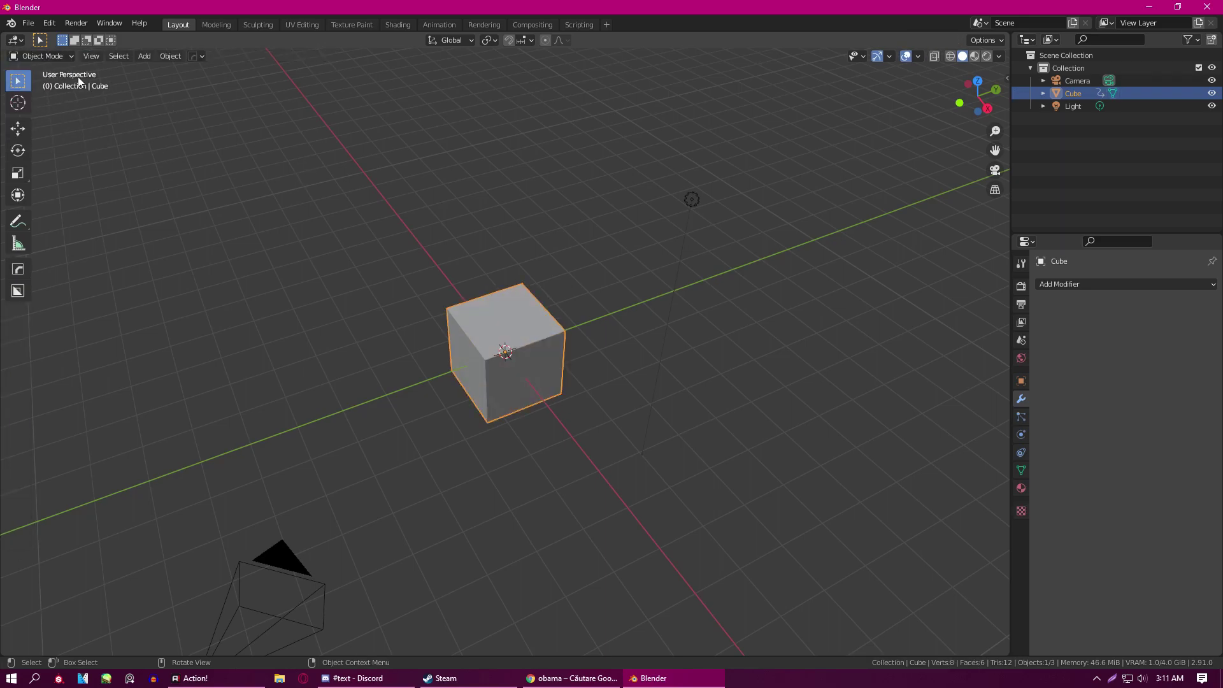
pyautogui.click(58, 56)
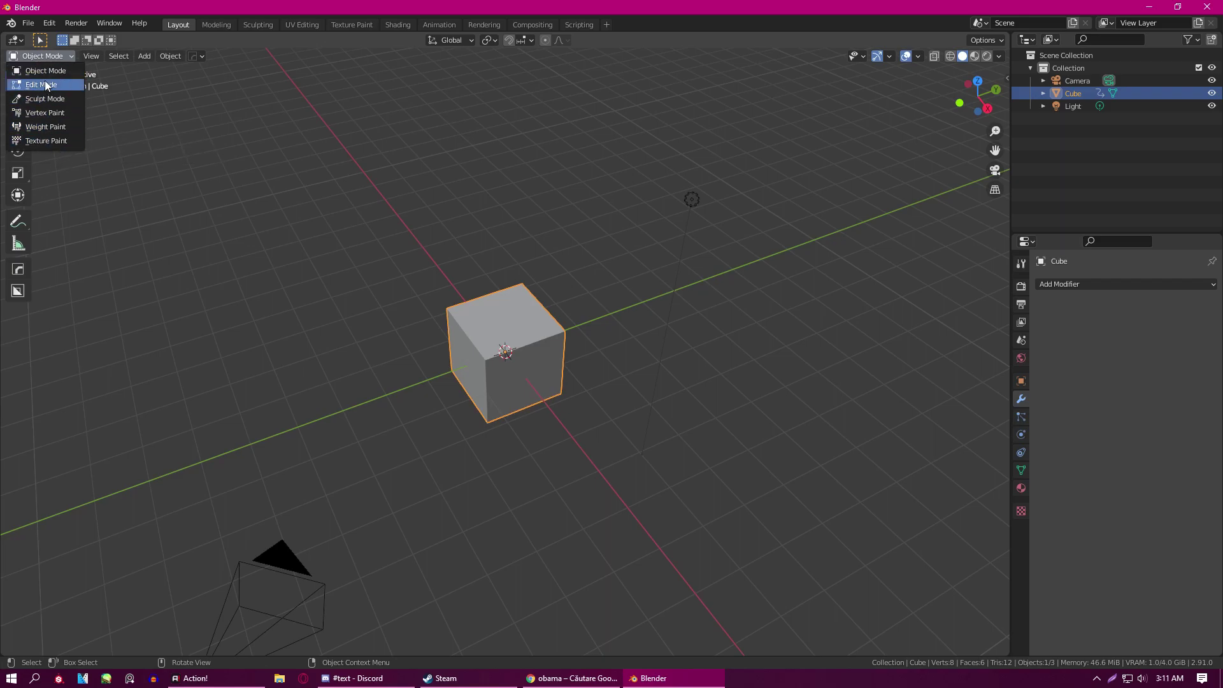
pyautogui.click(46, 55)
pyautogui.click(44, 53)
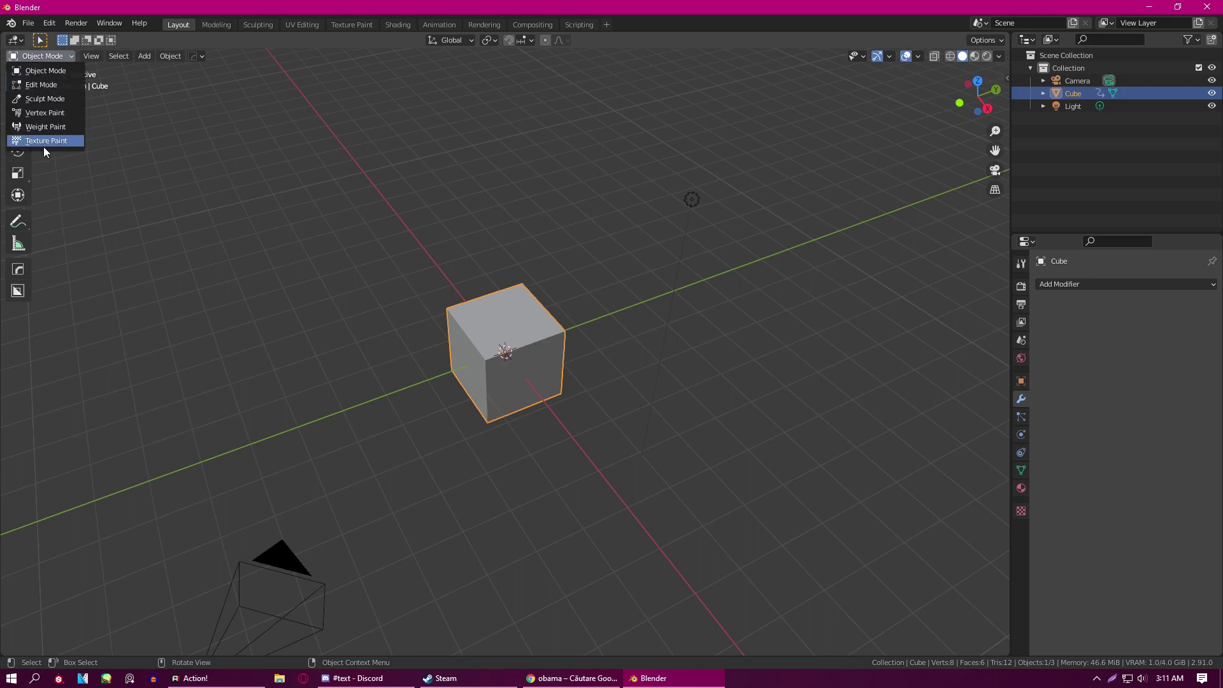
pyautogui.click(41, 73)
pyautogui.click(41, 54)
pyautogui.click(39, 76)
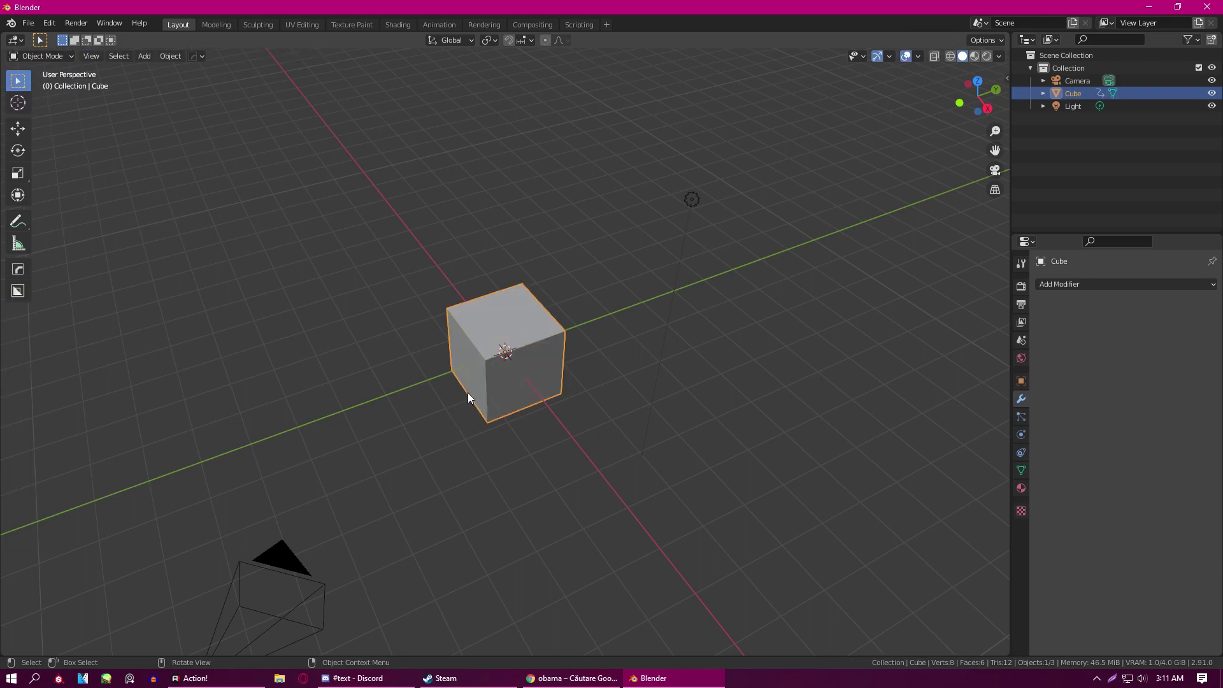
# - Toggle the cube repeatedly between Object Mode and Edit Mode, ending in Edit Mode
pyautogui.press('Tab')
pyautogui.press('Tab')
pyautogui.press('Tab')
pyautogui.press('Tab')
pyautogui.press('Tab')
pyautogui.press('Tab')
pyautogui.press('Tab')
pyautogui.press('Tab')
pyautogui.press('Tab')
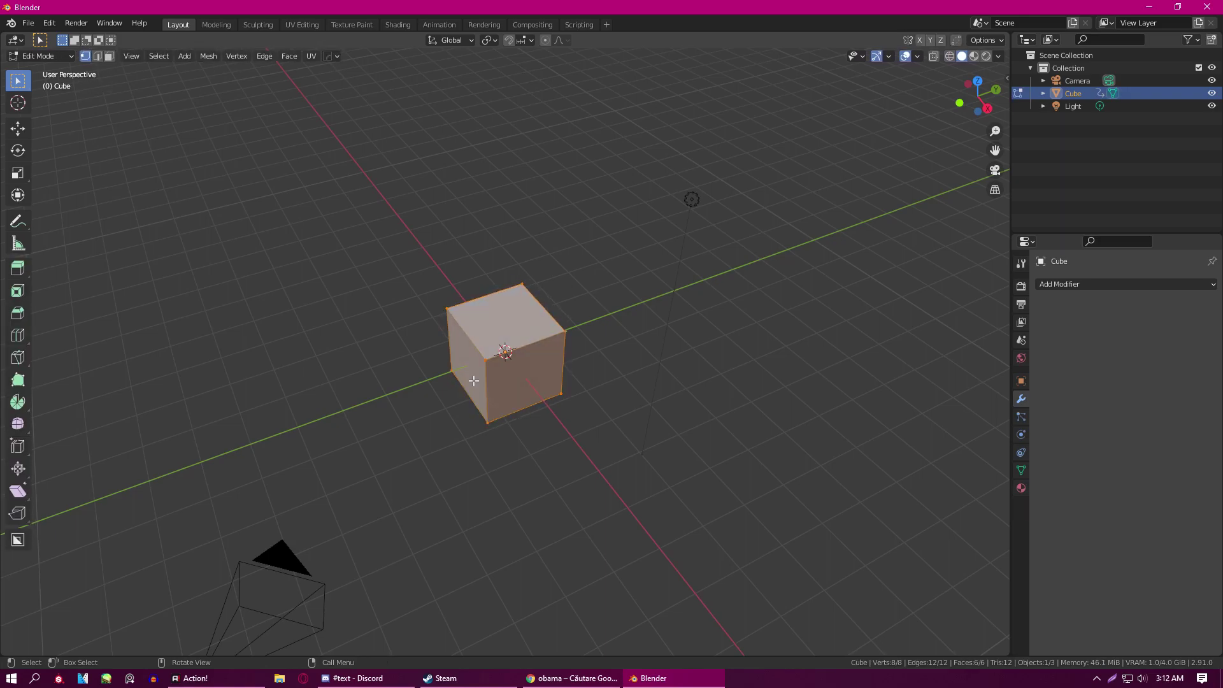
# - Clear the mesh selection and select only the cube's upper front corner vertex
pyautogui.click(556, 440)
pyautogui.scroll(4, 554, 435)
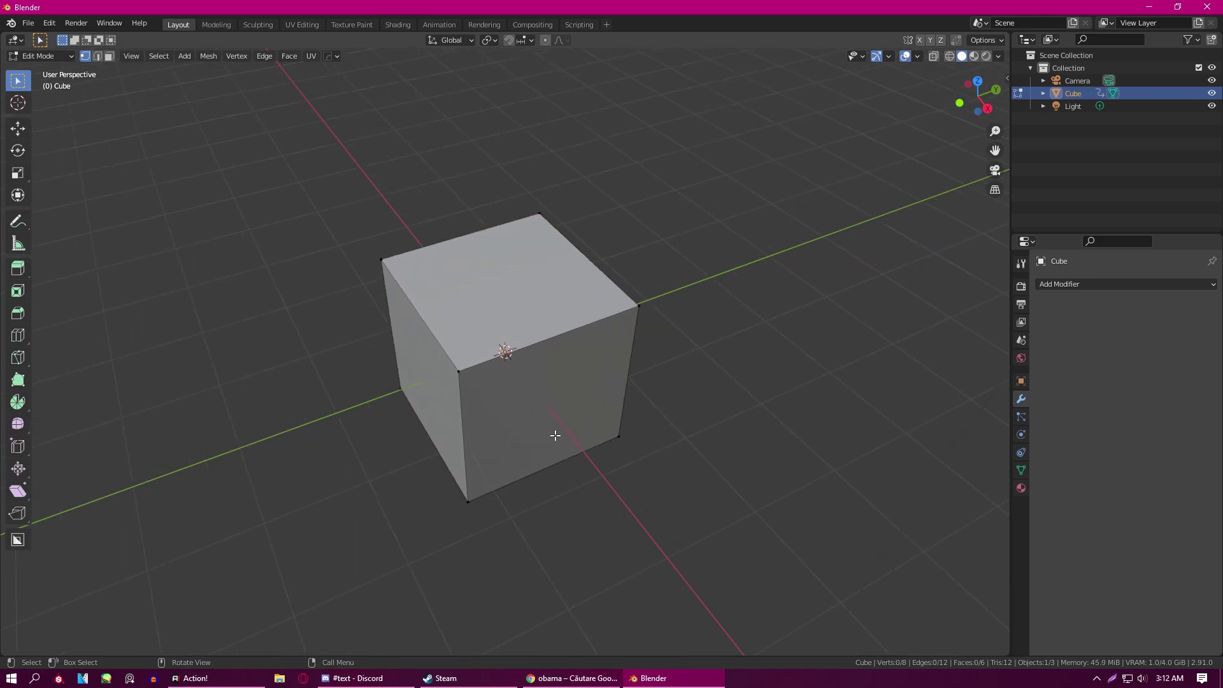
pyautogui.scroll(-5, 552, 433)
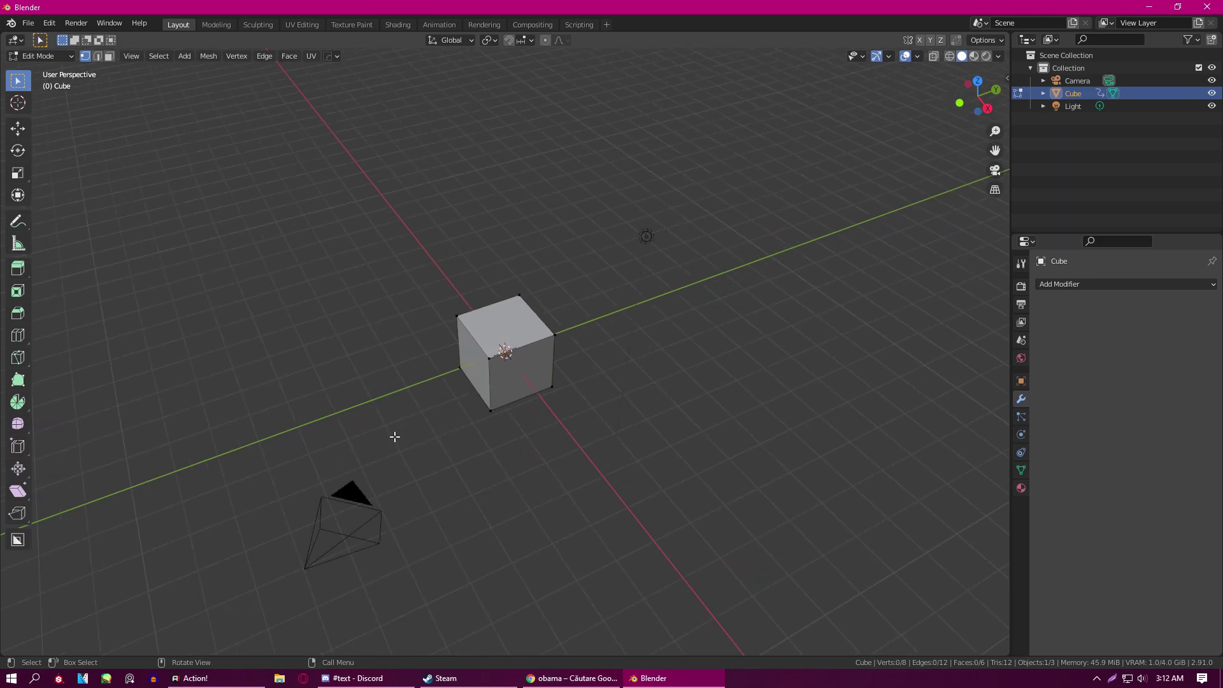
pyautogui.scroll(2, 548, 393)
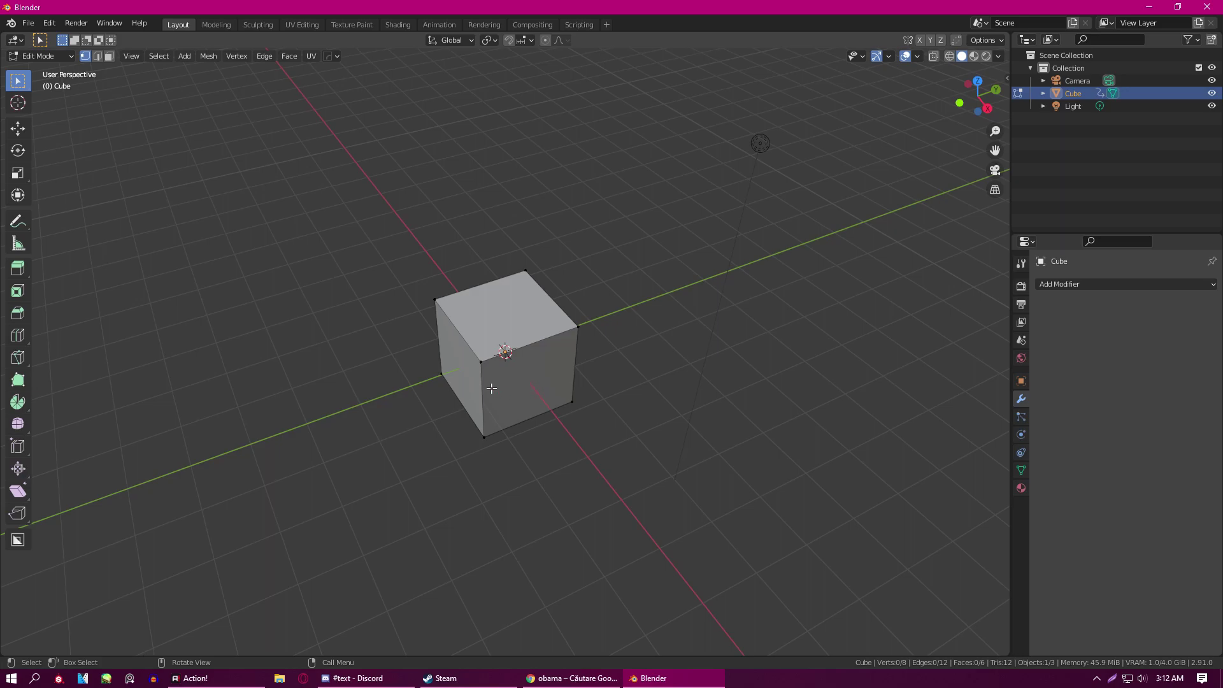
pyautogui.click(479, 368)
pyautogui.scroll(3, 520, 368)
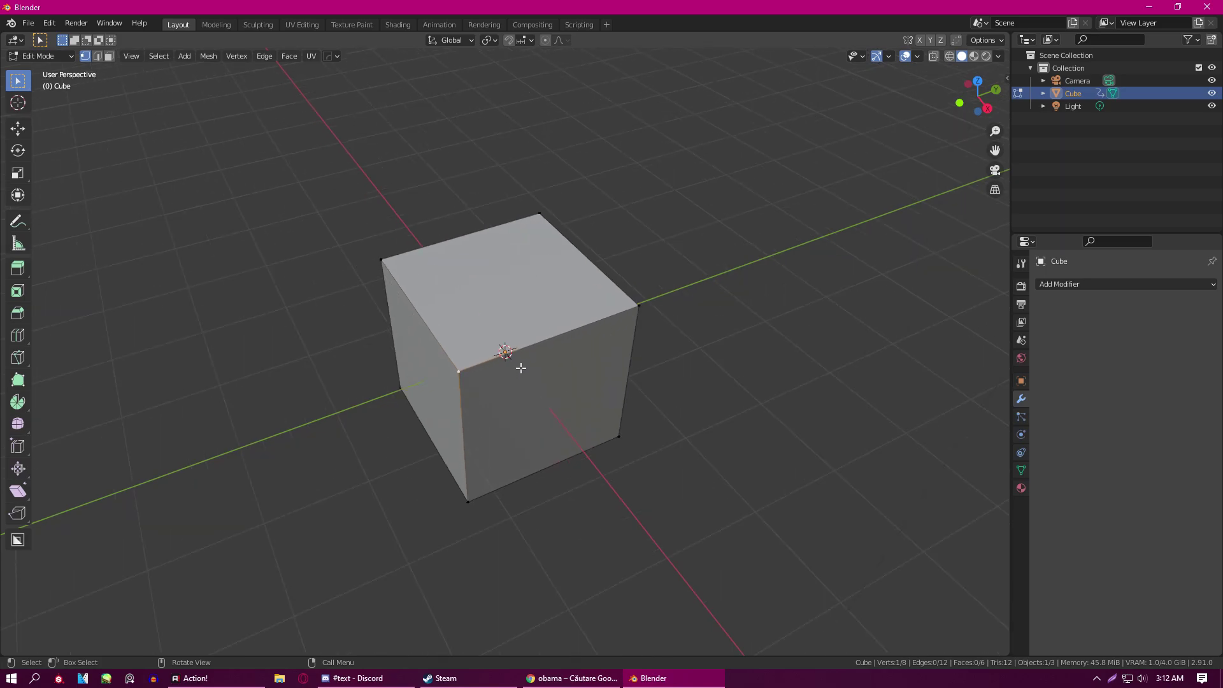
pyautogui.scroll(-4, 526, 363)
pyautogui.moveTo(525, 363); pyautogui.dragTo(546, 336, button='middle')
pyautogui.scroll(5, 546, 340)
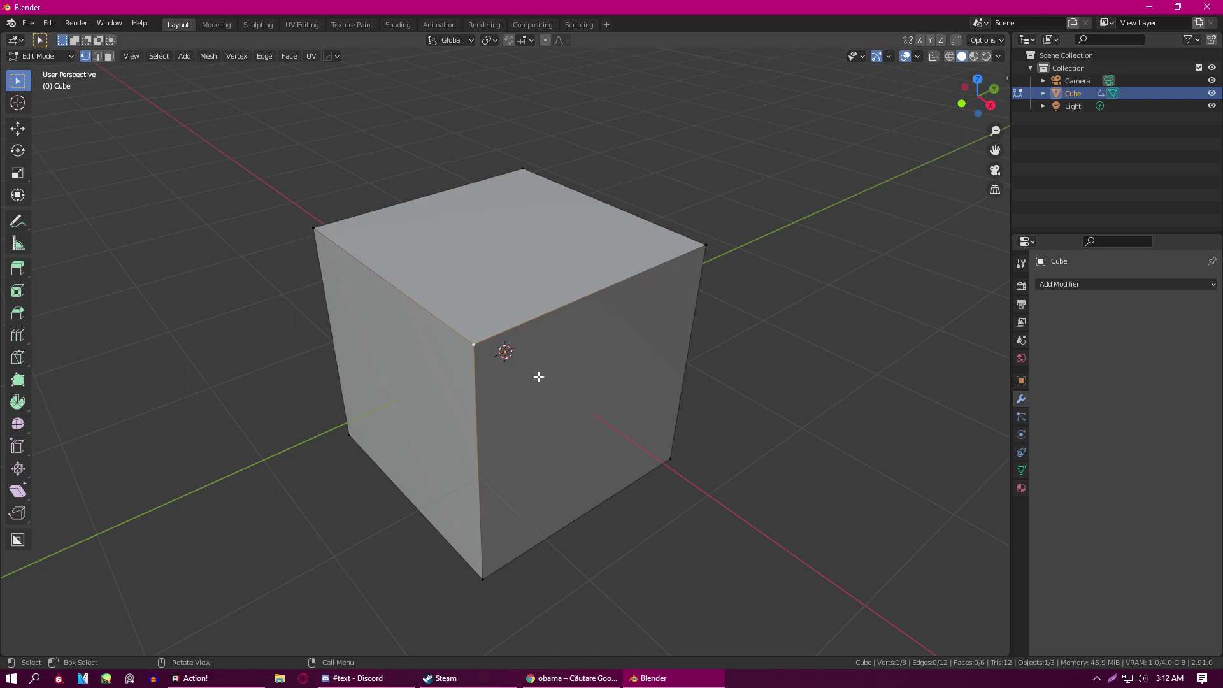
# - Try moving the selected corner vertex along the global X, Z and Y axes and undo the move
pyautogui.press('g')
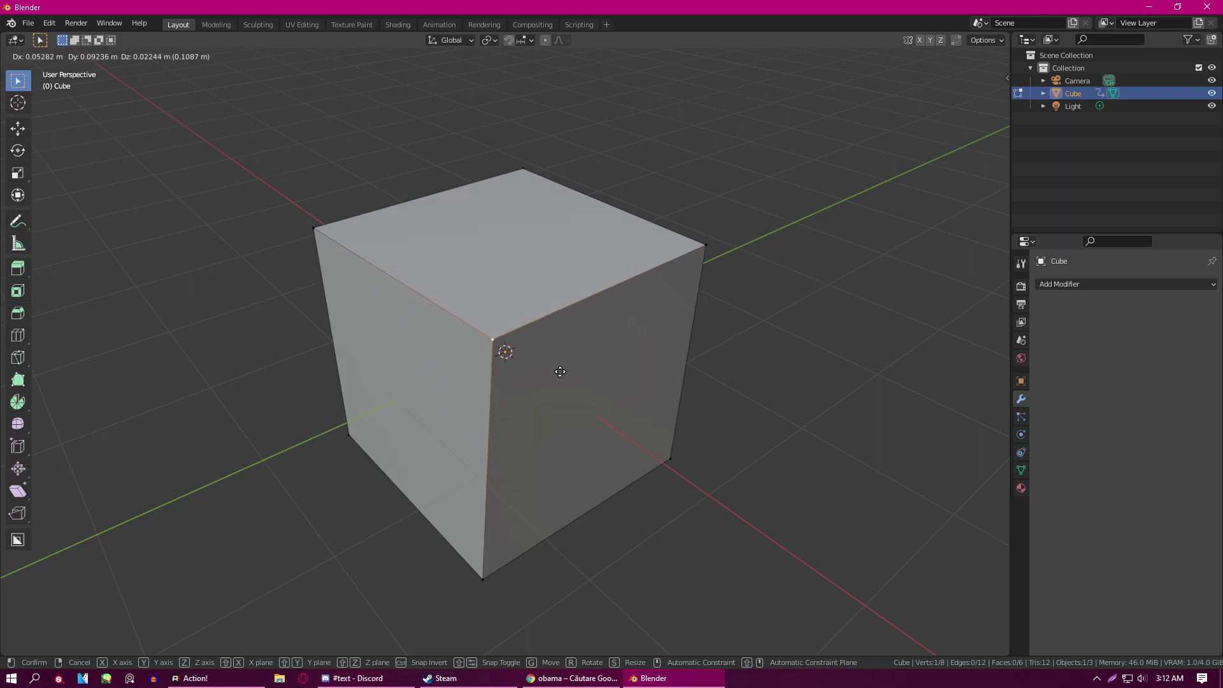
pyautogui.press('x')
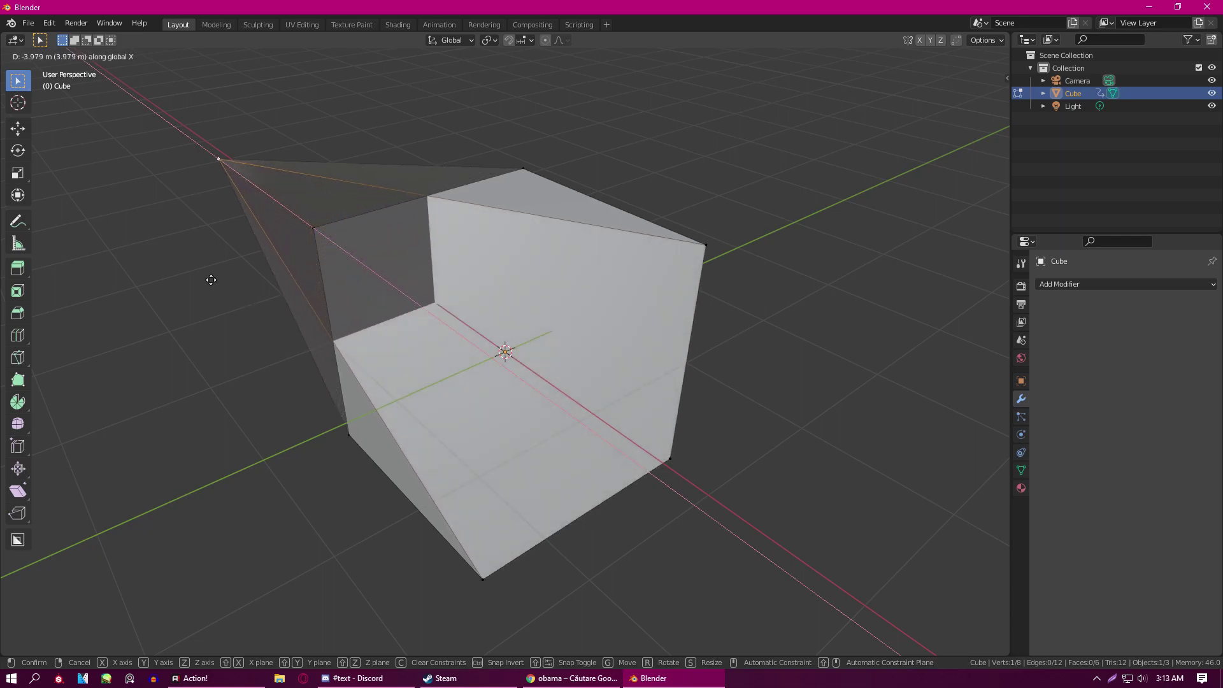
pyautogui.press('z')
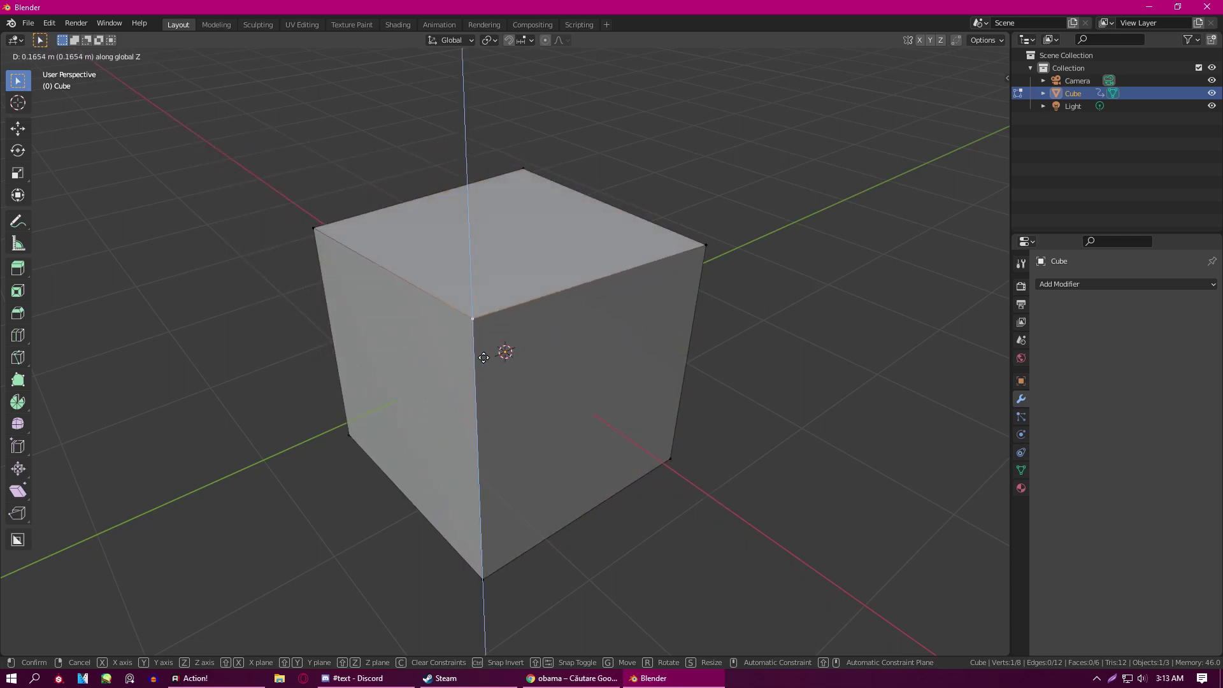
pyautogui.press('y')
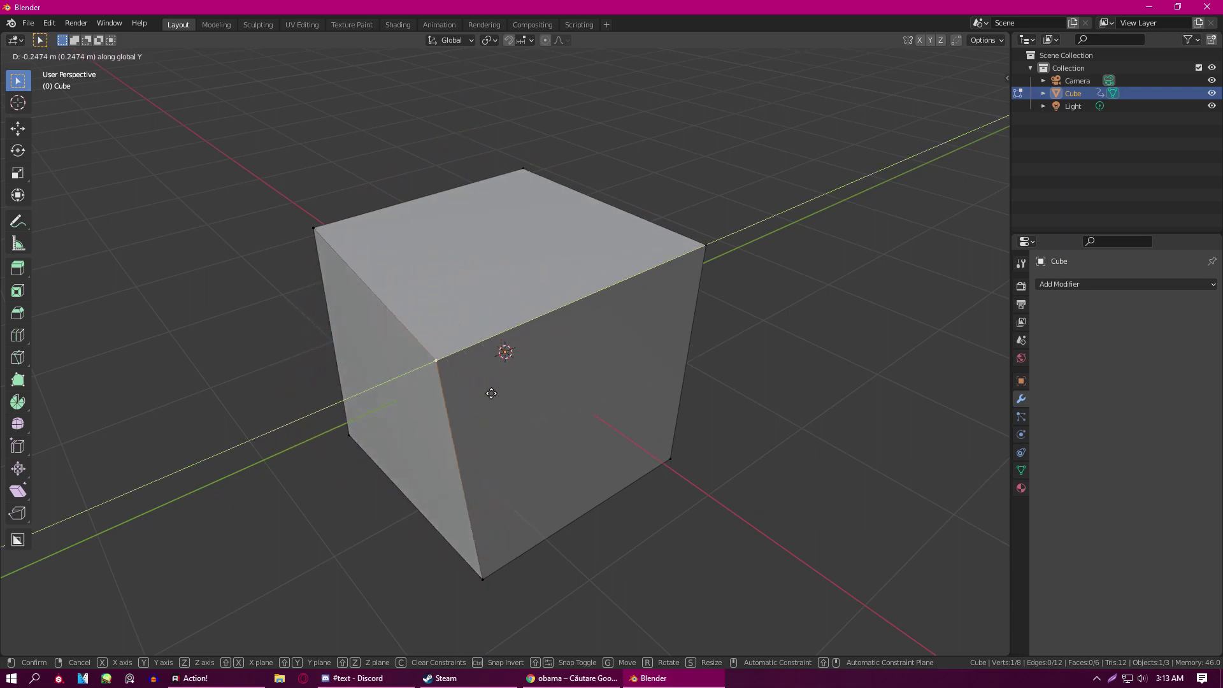
pyautogui.click(331, 414)
pyautogui.hotkey('ctrl', 'z')
pyautogui.scroll(-5, 540, 368)
pyautogui.scroll(5, 529, 370)
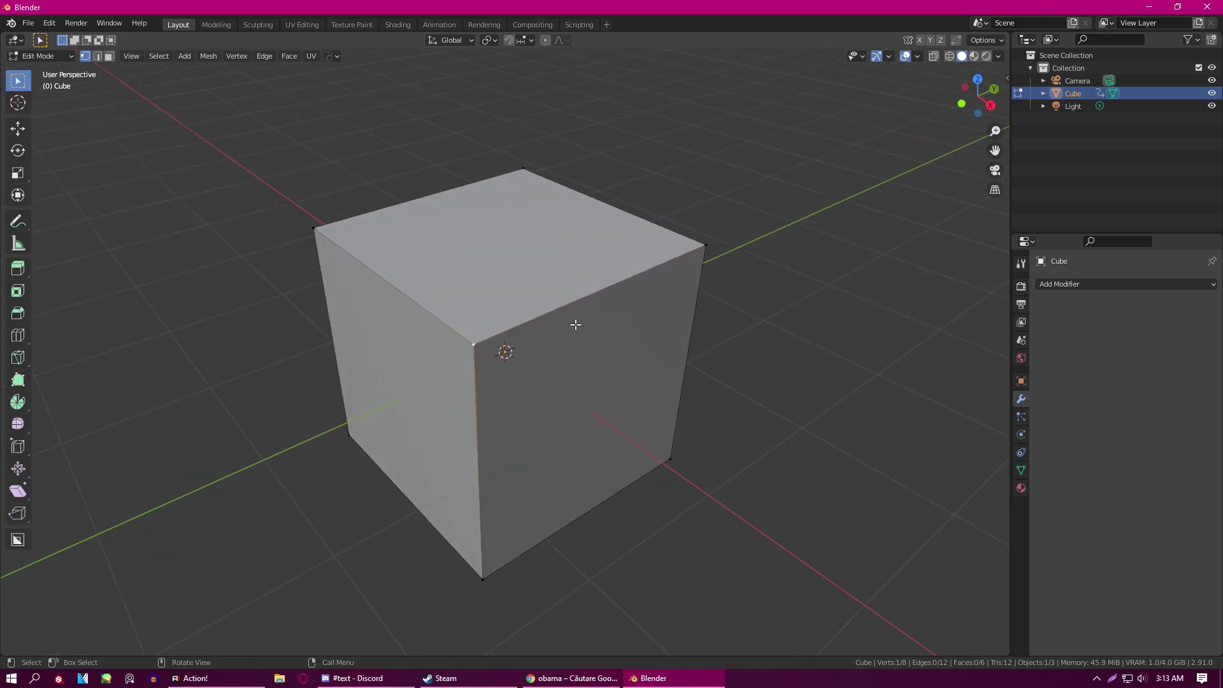
# - Select the cube's upper front corner vertex and add the other vertices to the selection one by one, including the hidden one
pyautogui.click(707, 247)
pyautogui.click(473, 349)
pyautogui.keyDown('shift'); pyautogui.click(708, 240); pyautogui.keyUp('shift')
pyautogui.keyDown('shift'); pyautogui.click(522, 170); pyautogui.keyUp('shift')
pyautogui.keyDown('shift'); pyautogui.click(308, 232); pyautogui.keyUp('shift')
pyautogui.keyDown('shift'); pyautogui.click(347, 446); pyautogui.keyUp('shift')
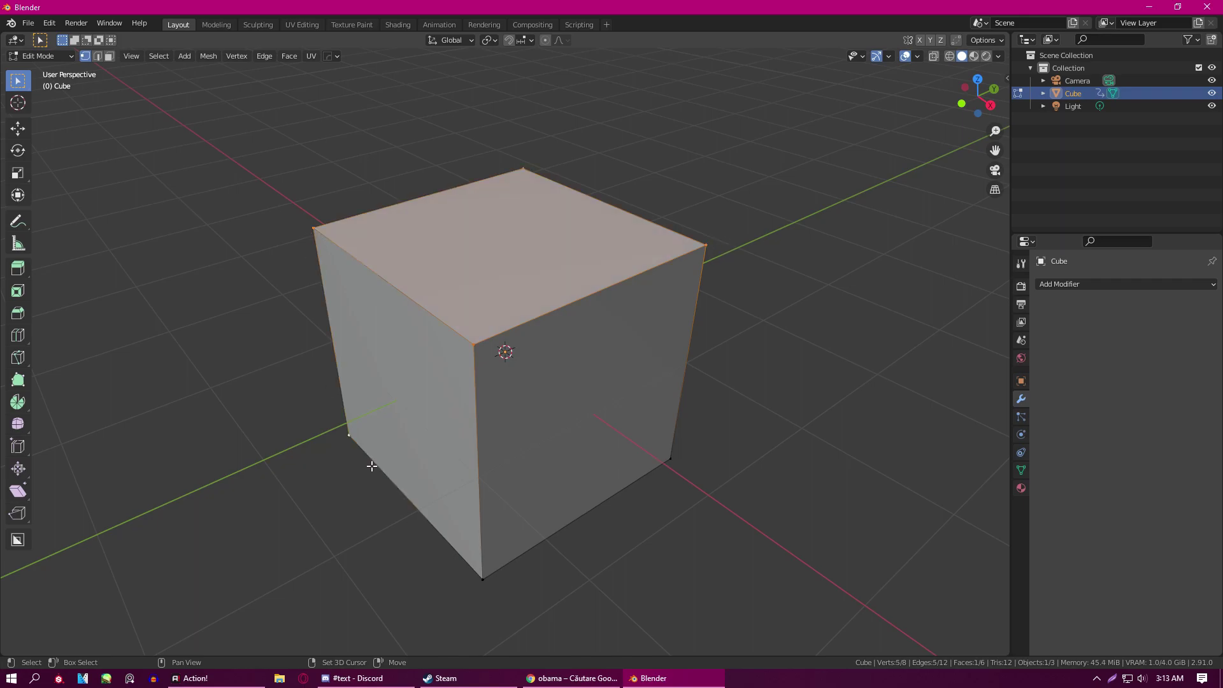
pyautogui.keyDown('shift'); pyautogui.click(482, 579); pyautogui.keyUp('shift')
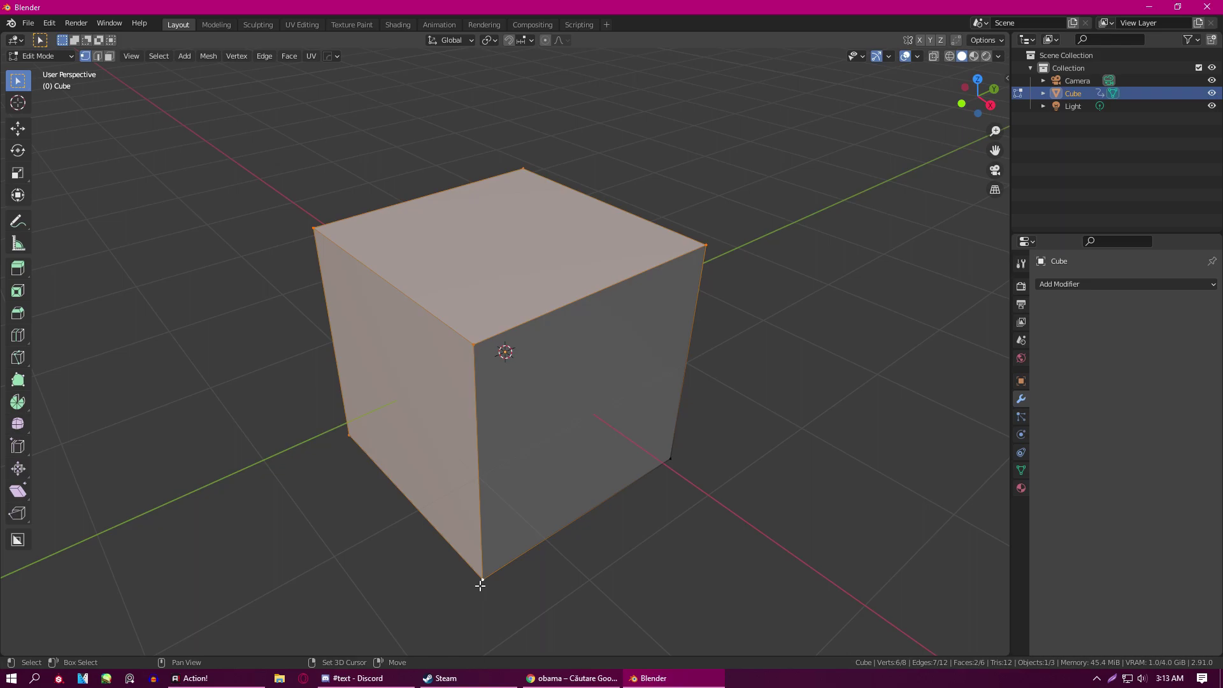
pyautogui.keyDown('shift'); pyautogui.click(672, 452); pyautogui.keyUp('shift')
pyautogui.moveTo(281, 326); pyautogui.dragTo(332, 457, button='middle')
pyautogui.keyDown('shift'); pyautogui.click(333, 500); pyautogui.keyUp('shift')
pyautogui.moveTo(333, 499); pyautogui.dragTo(372, 359, button='middle')
# - Select only the two end vertices of one upper edge of the cube
pyautogui.click(461, 239)
pyautogui.moveTo(462, 239); pyautogui.dragTo(708, 287, button='middle')
pyautogui.keyDown('shift'); pyautogui.click(706, 287); pyautogui.keyUp('shift')
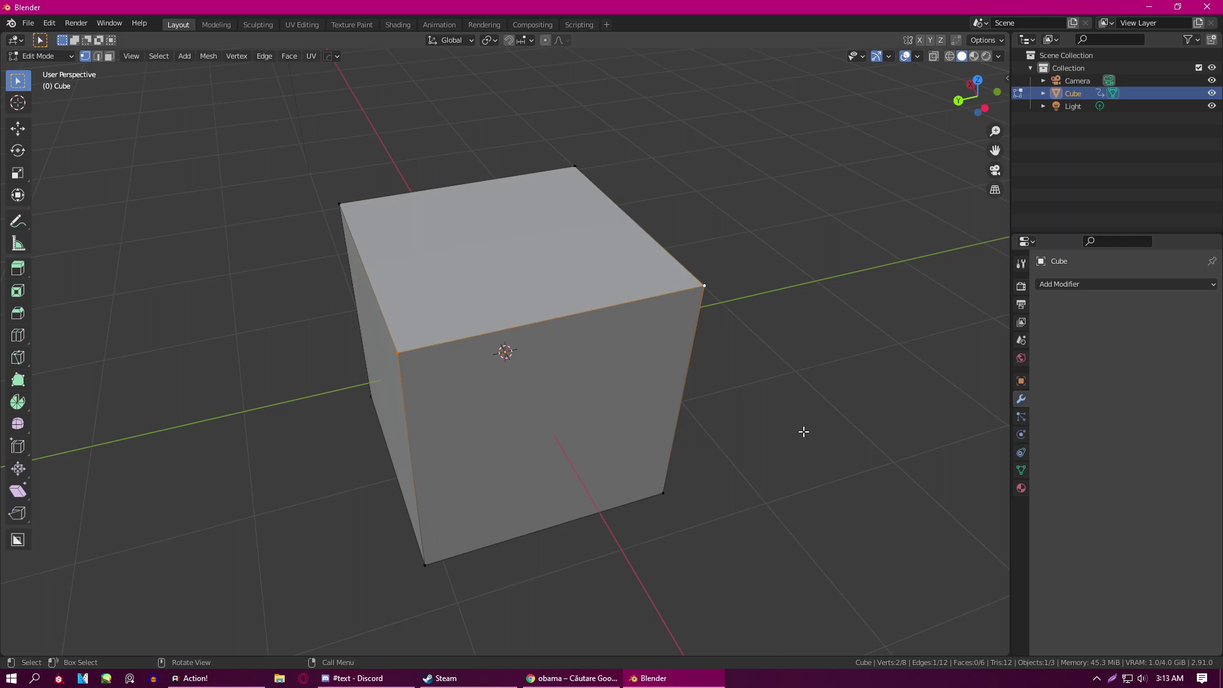
# - Try rotating the two selected vertices freely and about the global Z, X and Y axes, then cancel the rotation
pyautogui.press('r')
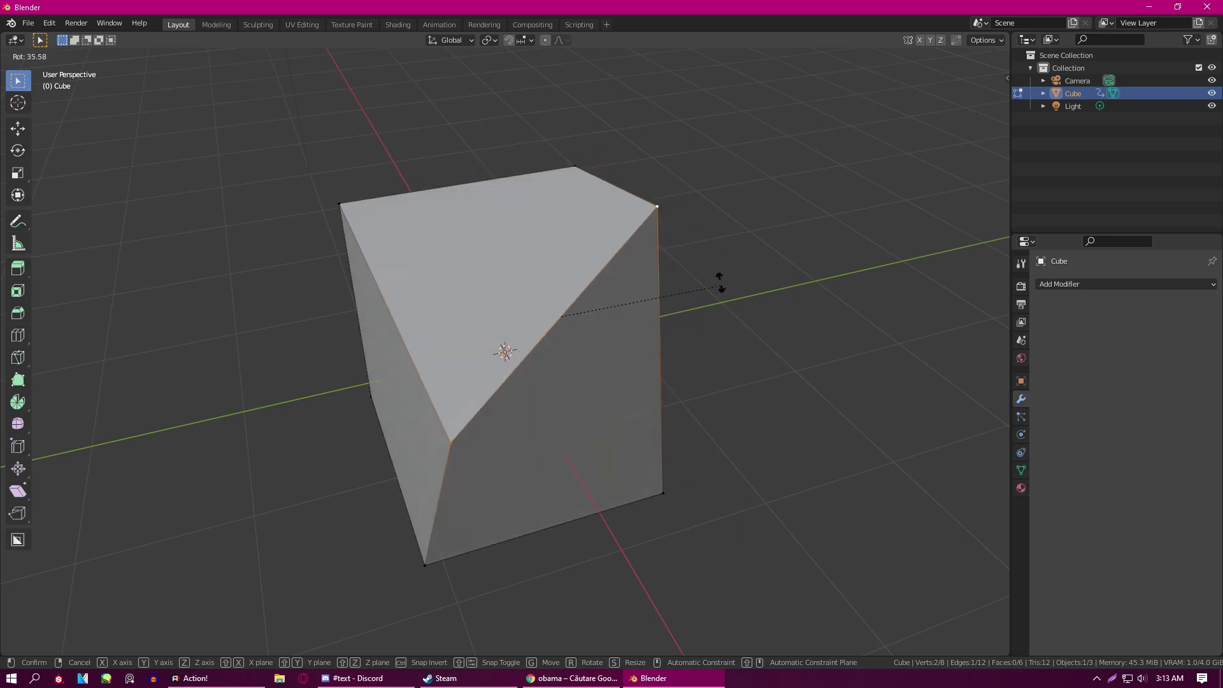
pyautogui.press('z')
pyautogui.press('x')
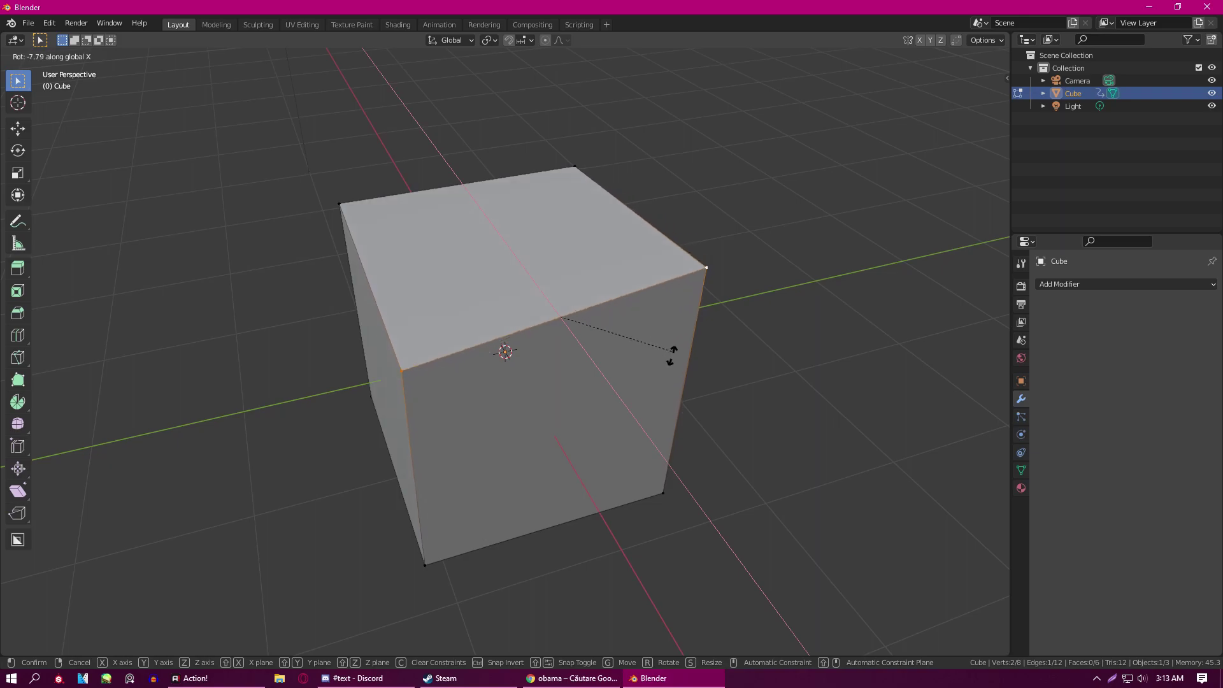
pyautogui.press('y')
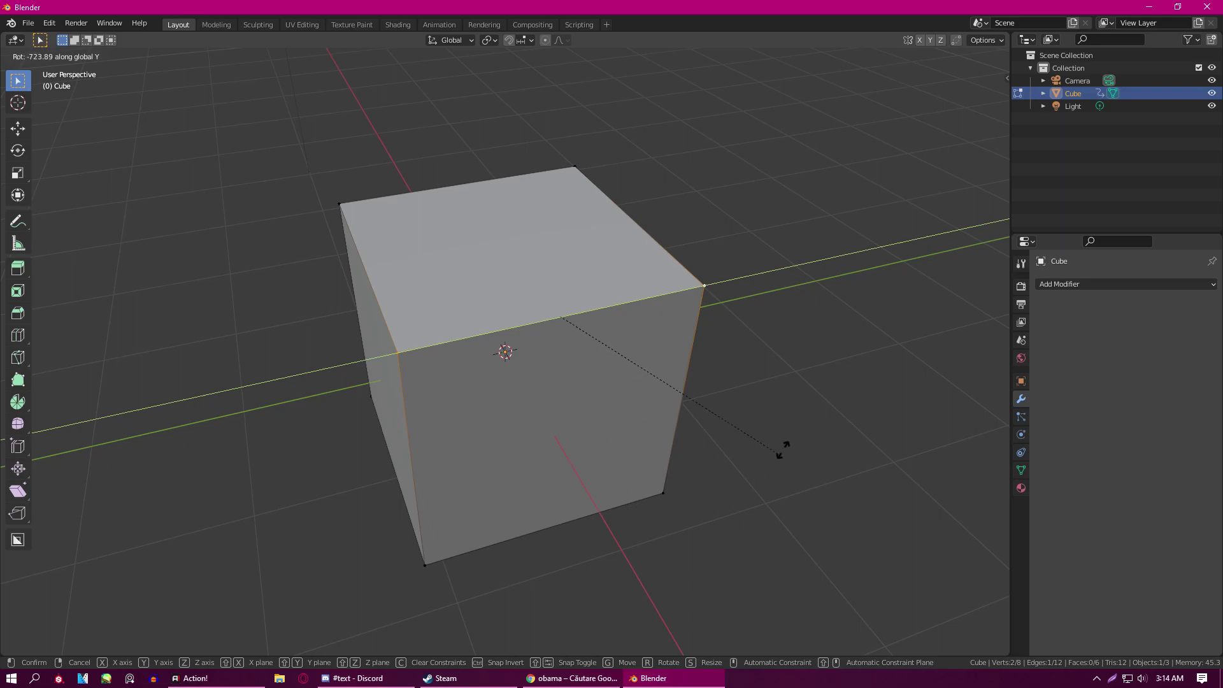
pyautogui.rightClick(676, 517)
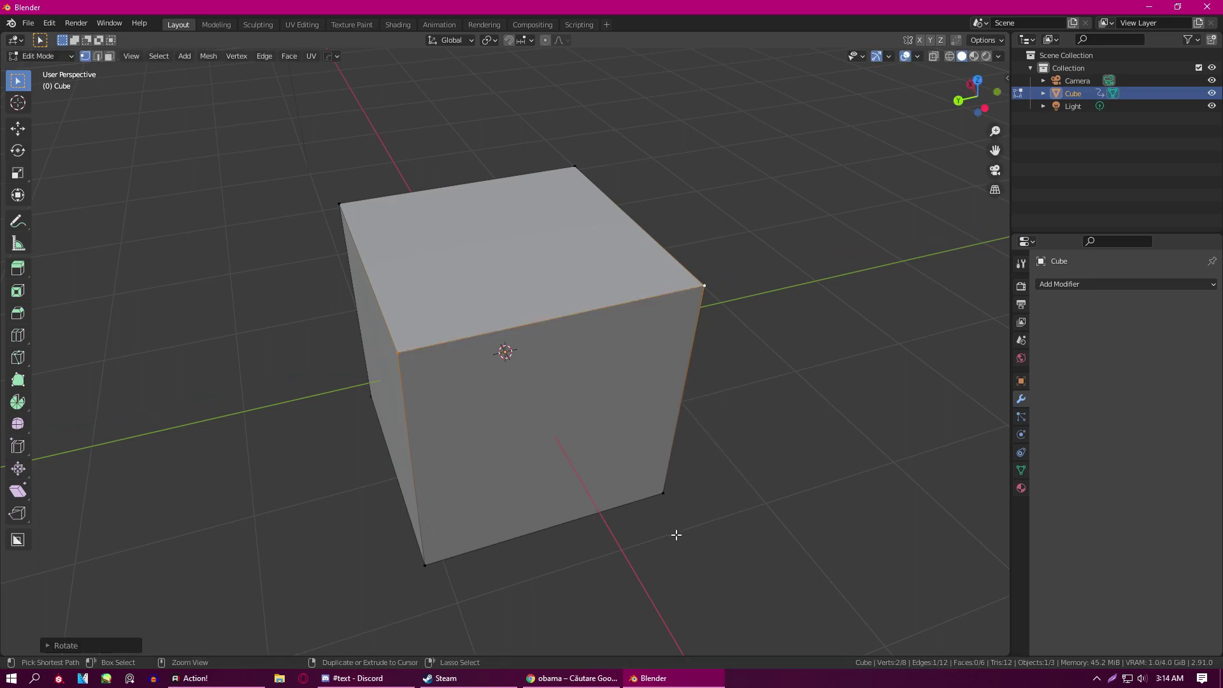
pyautogui.scroll(-5, 662, 459)
pyautogui.scroll(4, 662, 460)
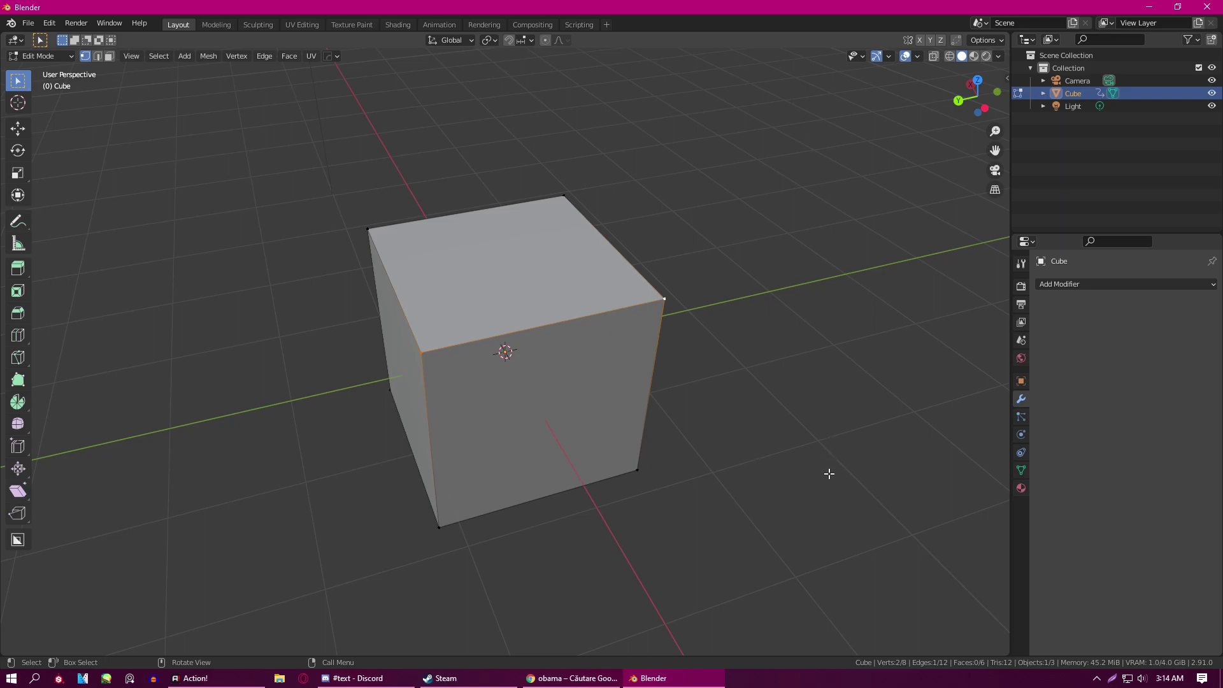
# - Try scaling the two selected vertices closer together and cancel the scaling
pyautogui.press('s')
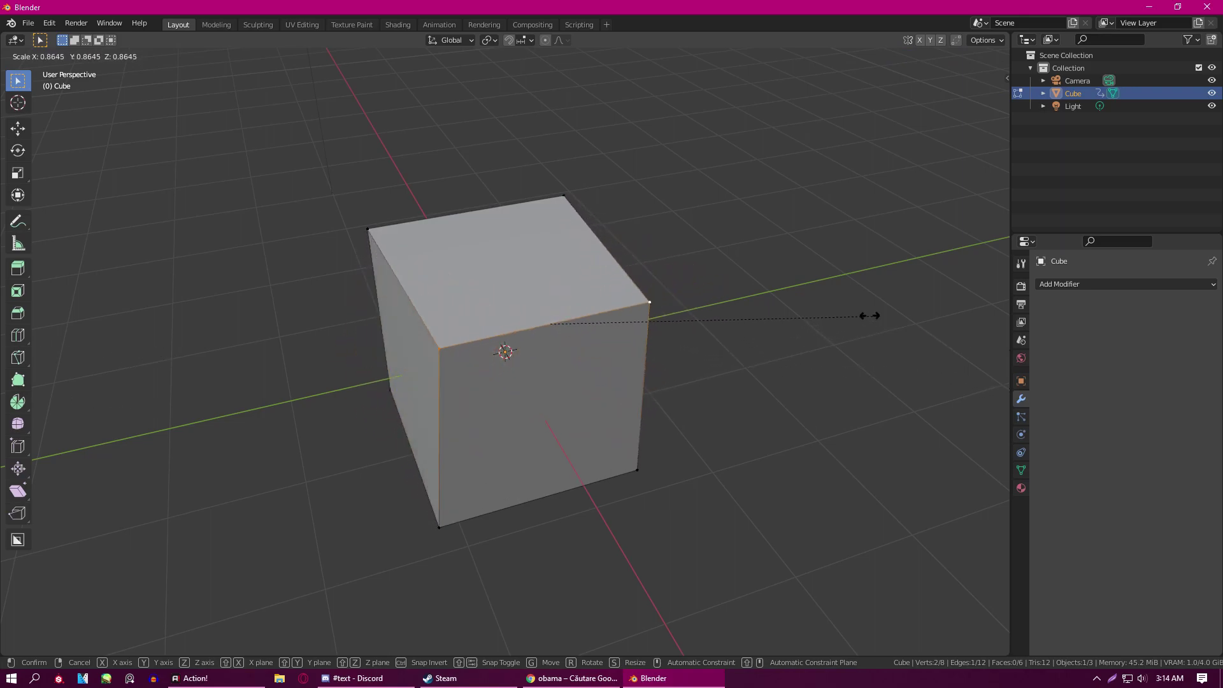
pyautogui.rightClick(622, 309)
pyautogui.scroll(-2, 551, 395)
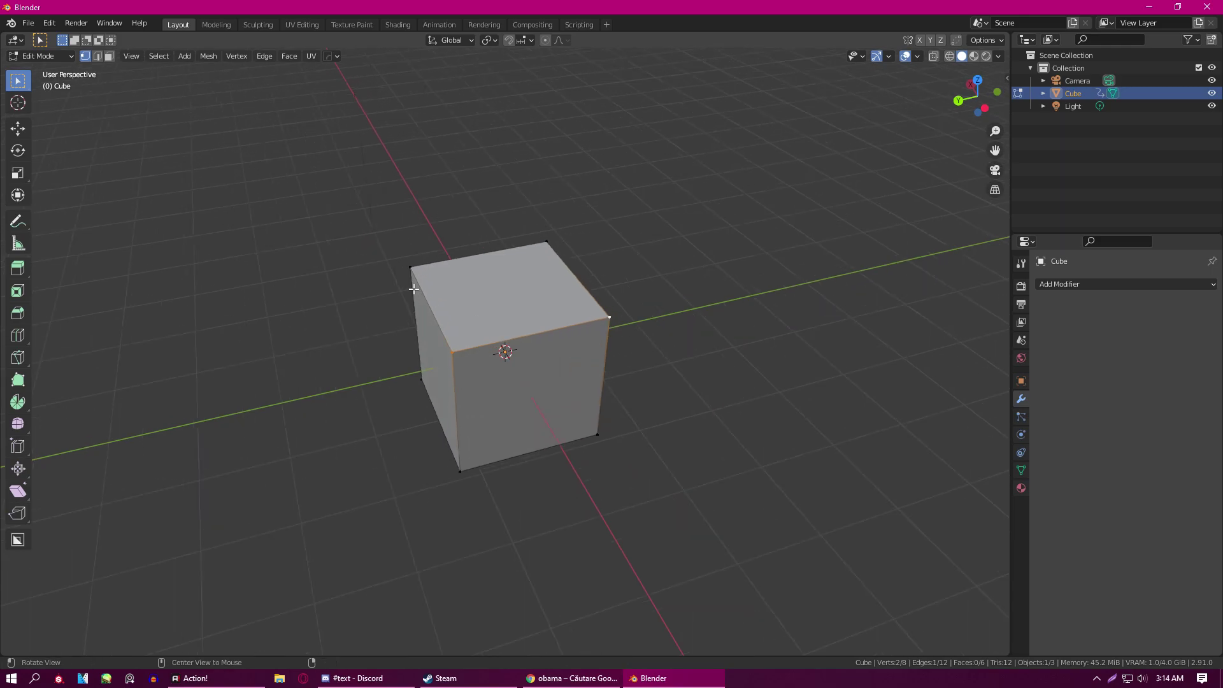
# - Turn on X-ray display, add a bottom corner vertex to the selection, and turn X-ray off again
pyautogui.hotkey('alt', 'z')
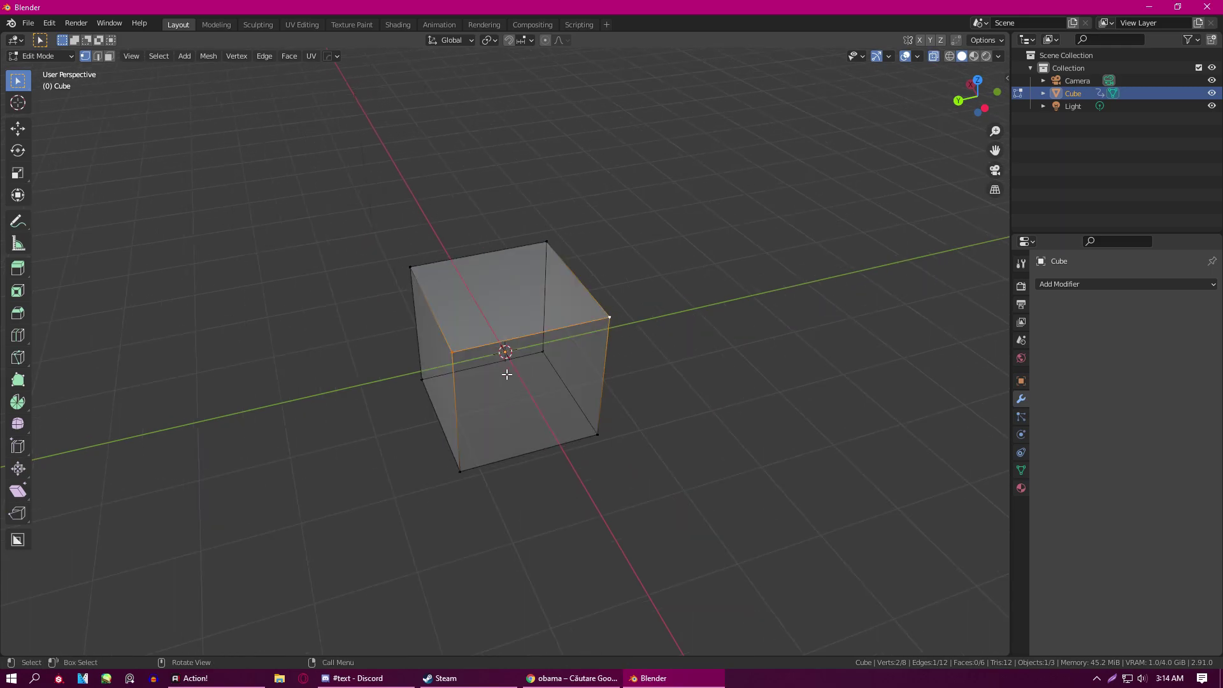
pyautogui.keyDown('shift'); pyautogui.click(424, 378); pyautogui.keyUp('shift')
pyautogui.moveTo(537, 354); pyautogui.dragTo(434, 452, button='middle')
pyautogui.hotkey('alt', 'z')
pyautogui.moveTo(510, 432); pyautogui.dragTo(556, 388, button='middle')
# - Box-select the whole cube with X-ray on, clear the selection, and turn X-ray off
pyautogui.hotkey('alt', 'z')
pyautogui.scroll(-2, 542, 402)
pyautogui.moveTo(373, 474); pyautogui.dragTo(716, 195)
pyautogui.hotkey('alt', 'a')
pyautogui.scroll(2, 529, 462)
pyautogui.hotkey('alt', 'z')
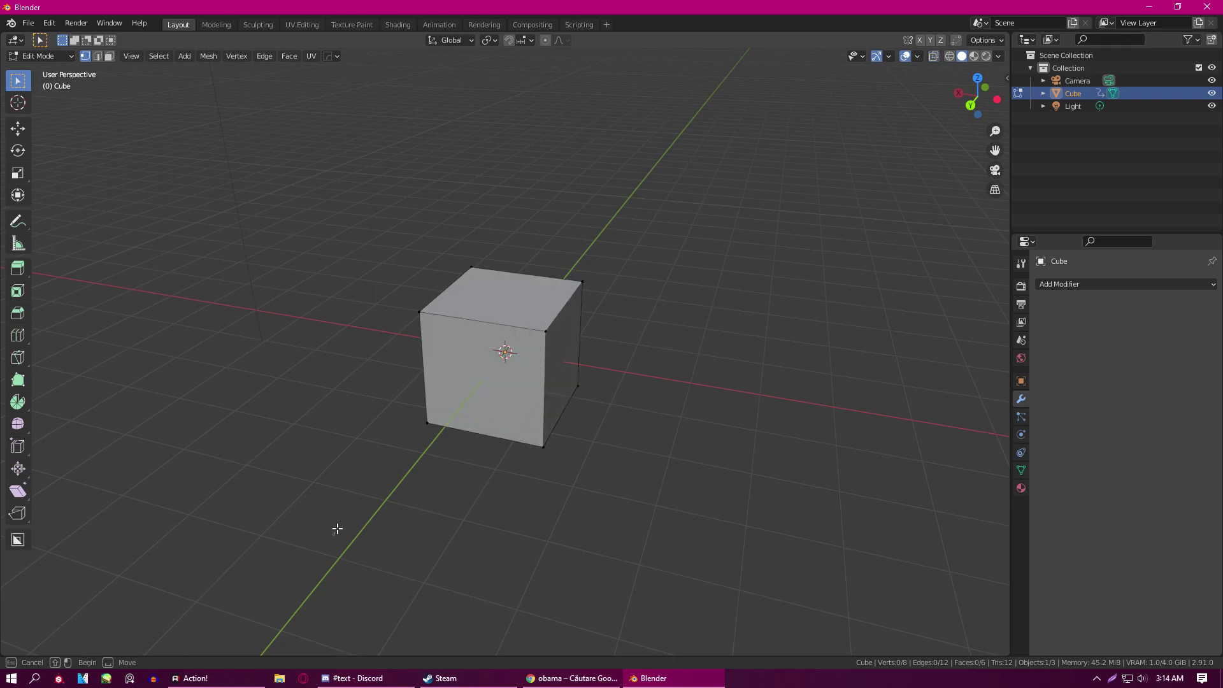
# - Box-select the whole cube with X-ray off, check the selection in X-ray display, and clear it
pyautogui.moveTo(334, 532); pyautogui.dragTo(734, 188)
pyautogui.hotkey('alt', 'z')
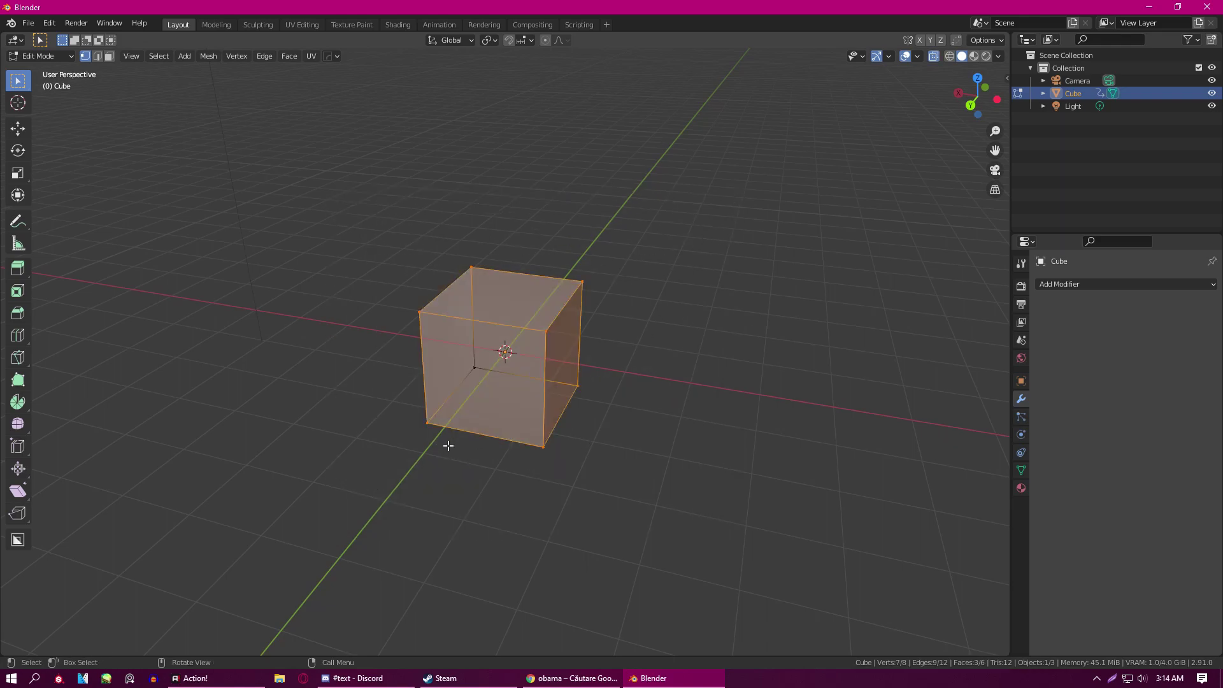
pyautogui.hotkey('alt', 'z')
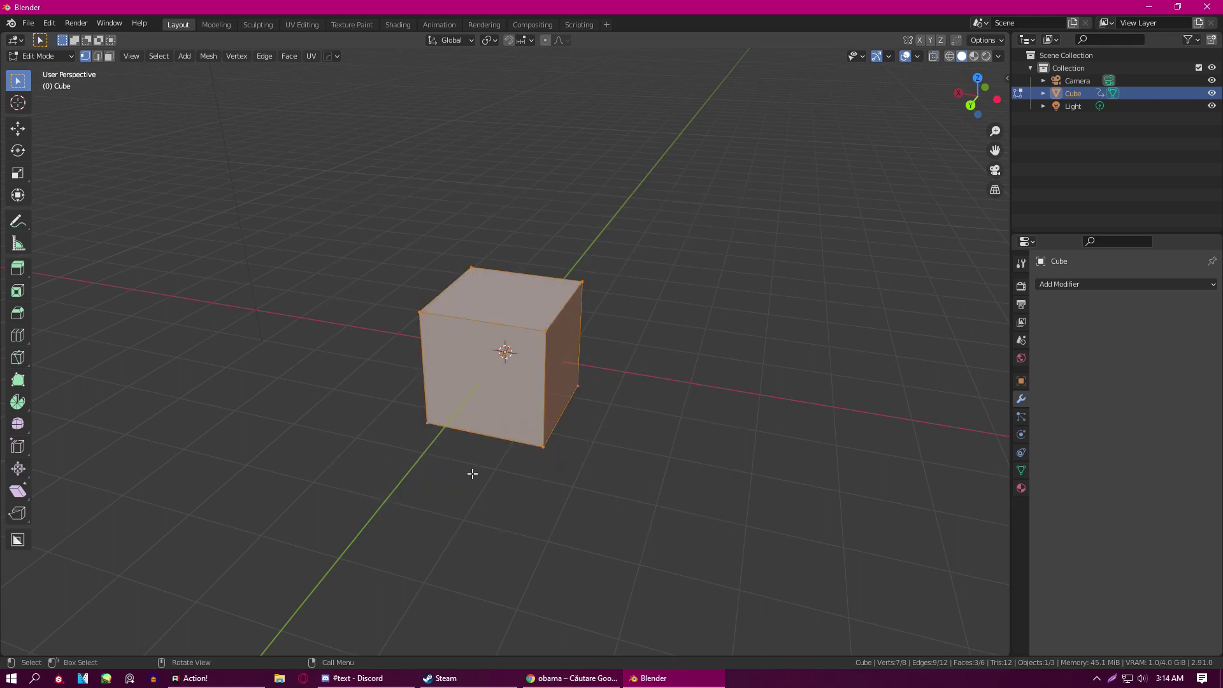
pyautogui.click(480, 484)
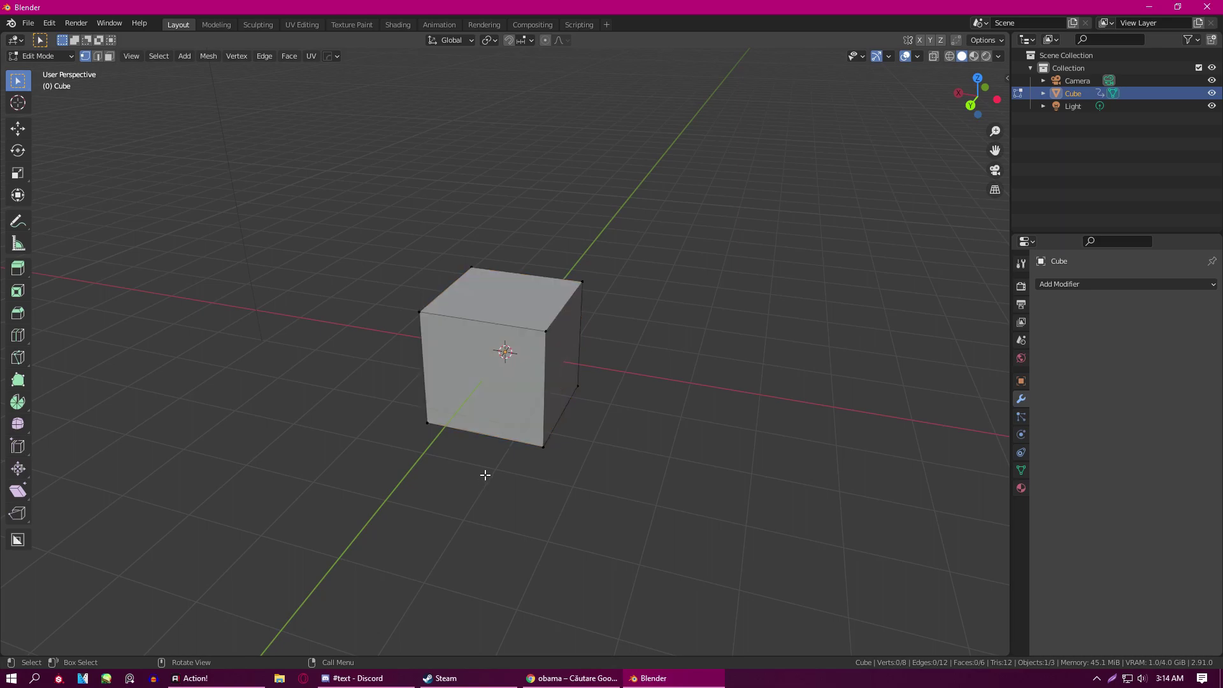
# - Compare the cube with X-ray display on and off from different angles, leaving X-ray off
pyautogui.hotkey('alt', 'z')
pyautogui.hotkey('alt', 'z')
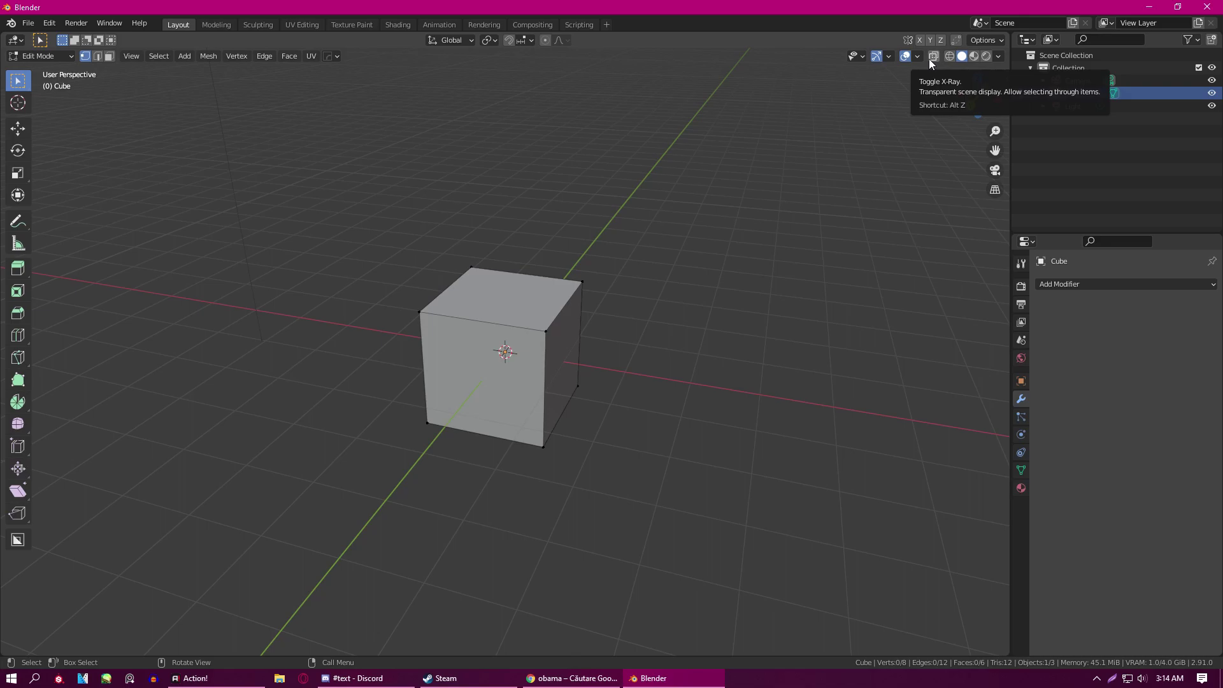
pyautogui.click(931, 59)
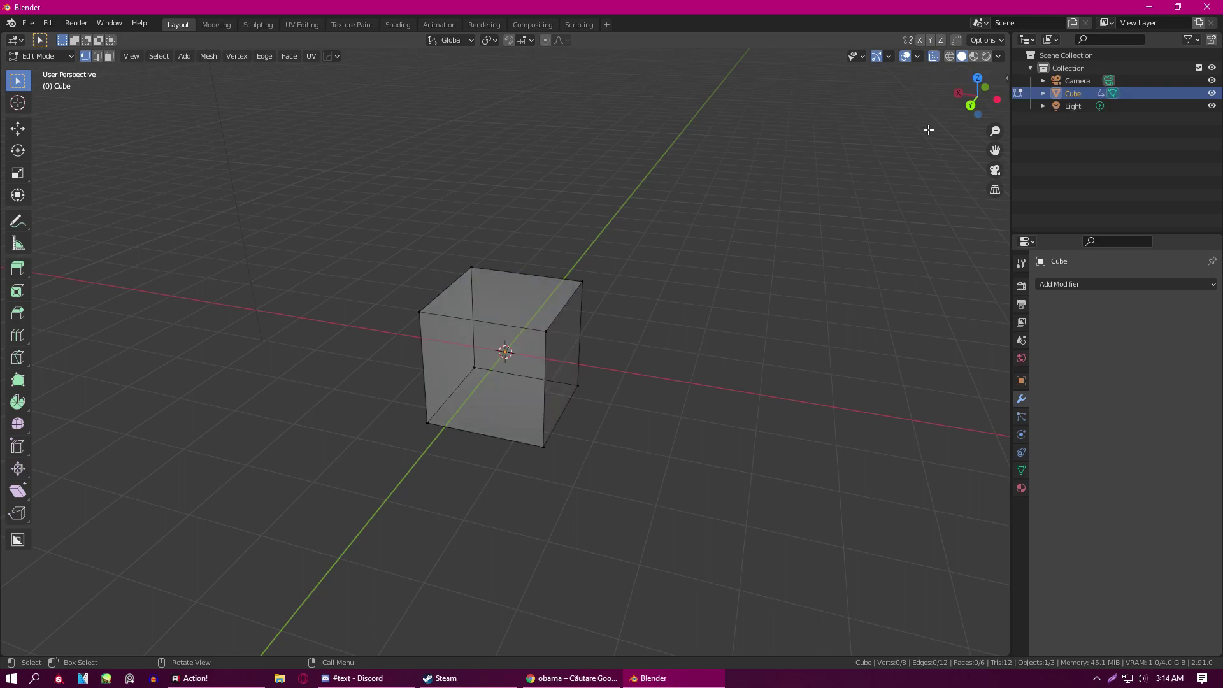
pyautogui.click(933, 59)
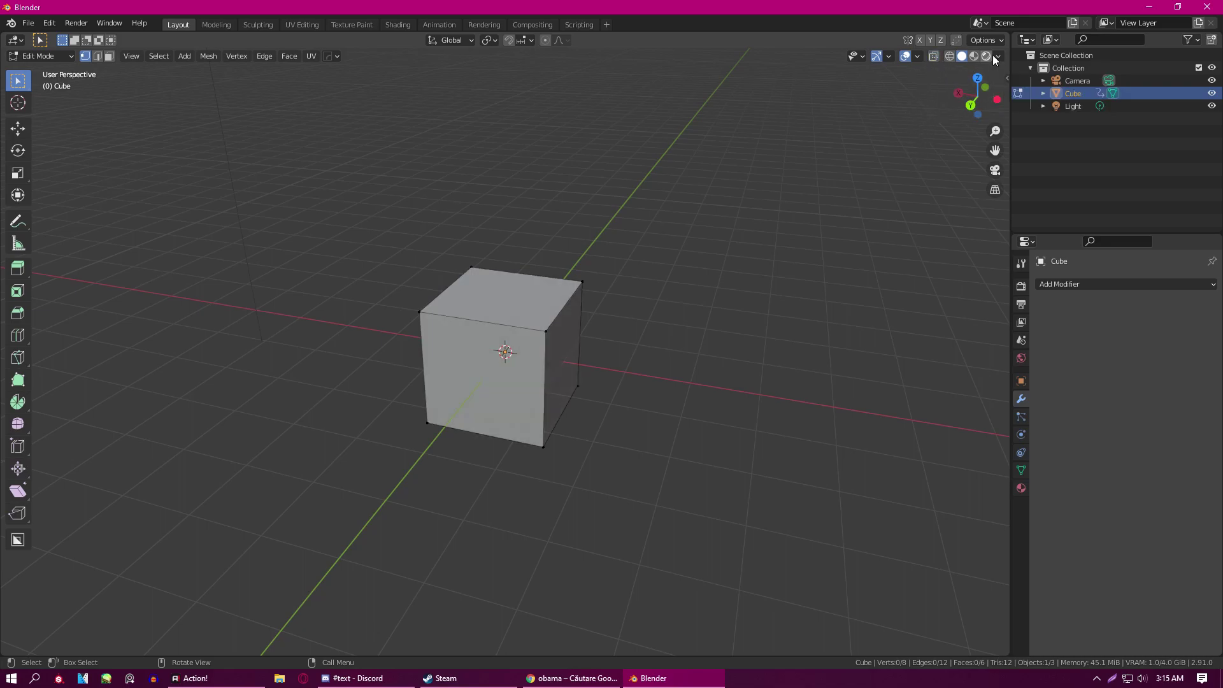
pyautogui.moveTo(706, 342)
pyautogui.mouseDown(button='middle')
pyautogui.moveTo(728, 328)
pyautogui.moveTo(699, 334)
pyautogui.moveTo(704, 319)
pyautogui.mouseUp(button='middle')
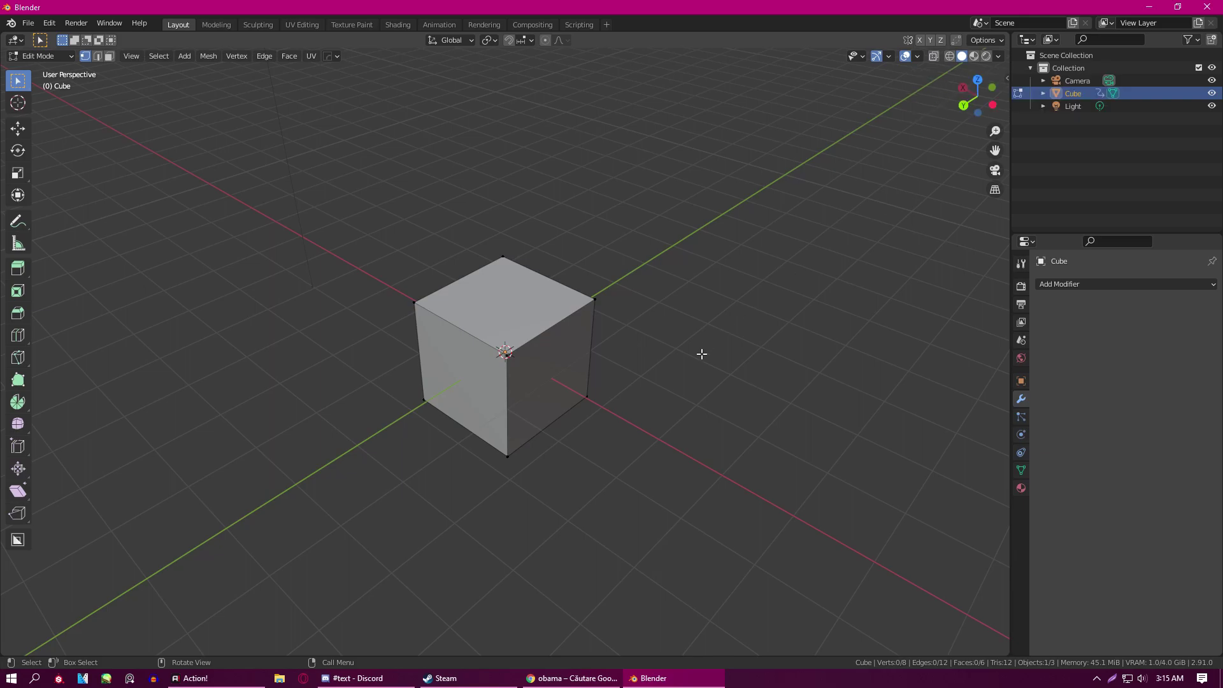
pyautogui.hotkey('alt', 'z')
pyautogui.hotkey('alt', 'z')
pyautogui.moveTo(528, 373); pyautogui.dragTo(561, 357, button='middle')
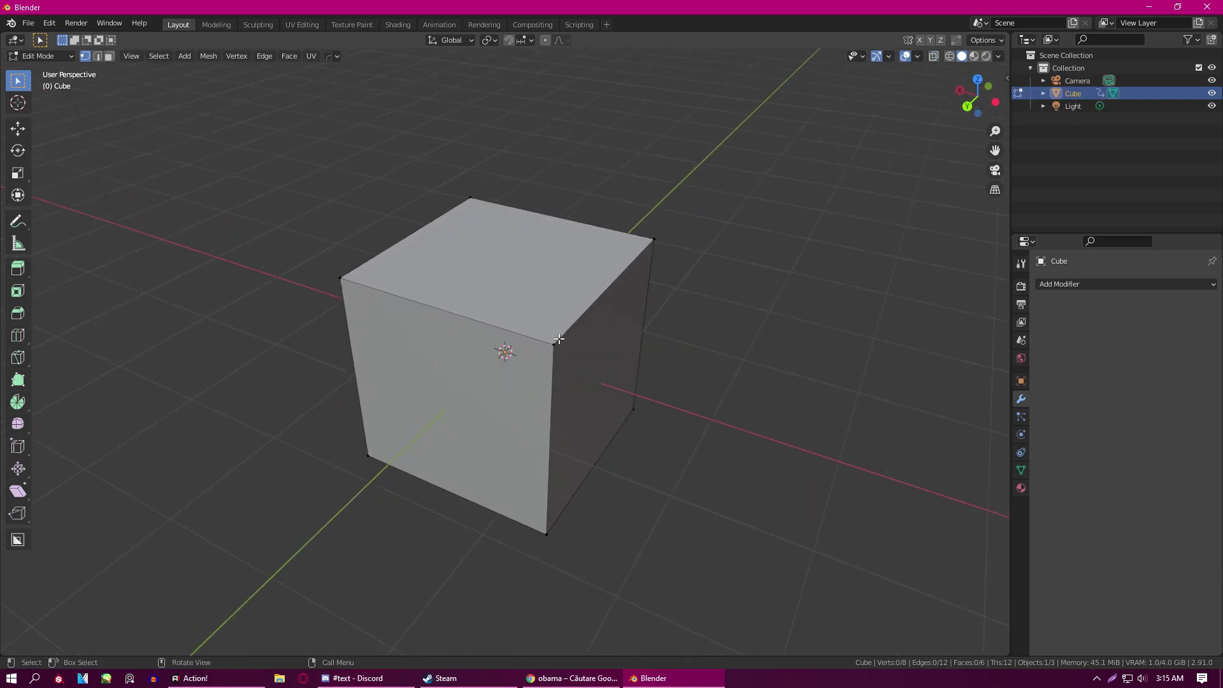
# - Select one top edge of the cube and add the diagonally opposite bottom edge to the selection
pyautogui.keyDown('alt'); pyautogui.click(637, 287); pyautogui.keyUp('alt')
pyautogui.moveTo(636, 286); pyautogui.dragTo(439, 488, button='middle')
pyautogui.keyDown('alt'); pyautogui.keyDown('shift'); pyautogui.click(430, 488); pyautogui.keyUp('shift'); pyautogui.keyUp('alt')
pyautogui.moveTo(789, 308); pyautogui.dragTo(838, 426, button='middle')
# - Try scaling the two selected edges along the global Z, X and Y axes in turn
pyautogui.press('s')
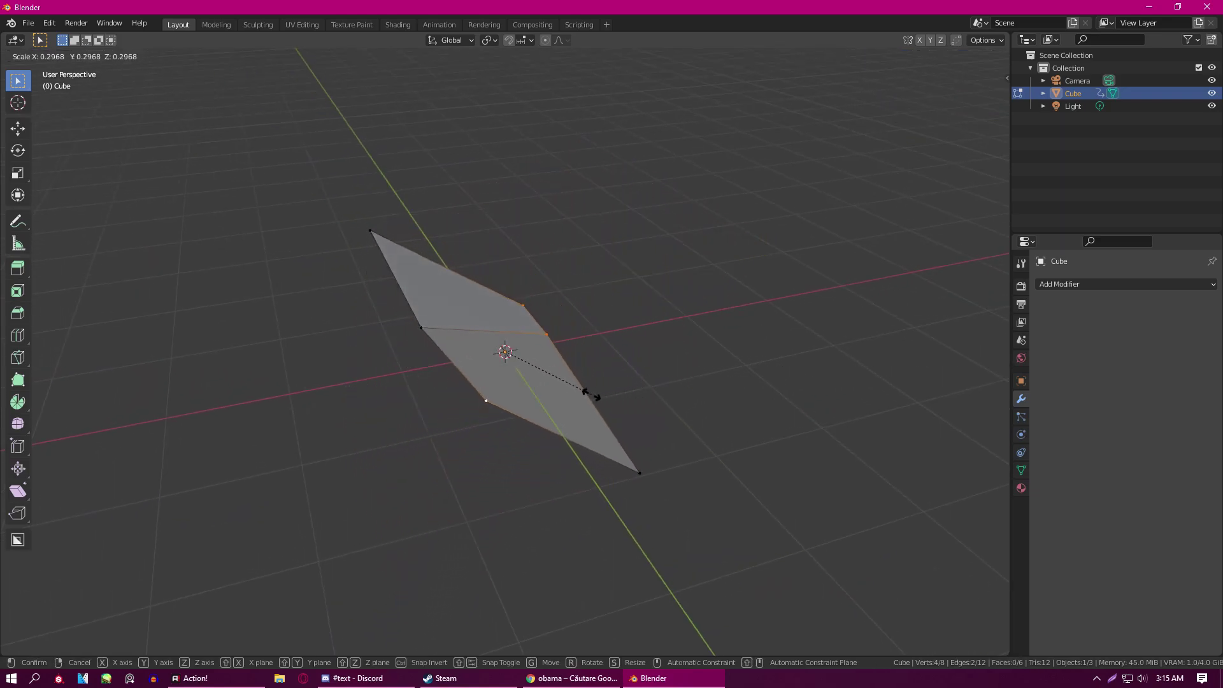
pyautogui.press('z')
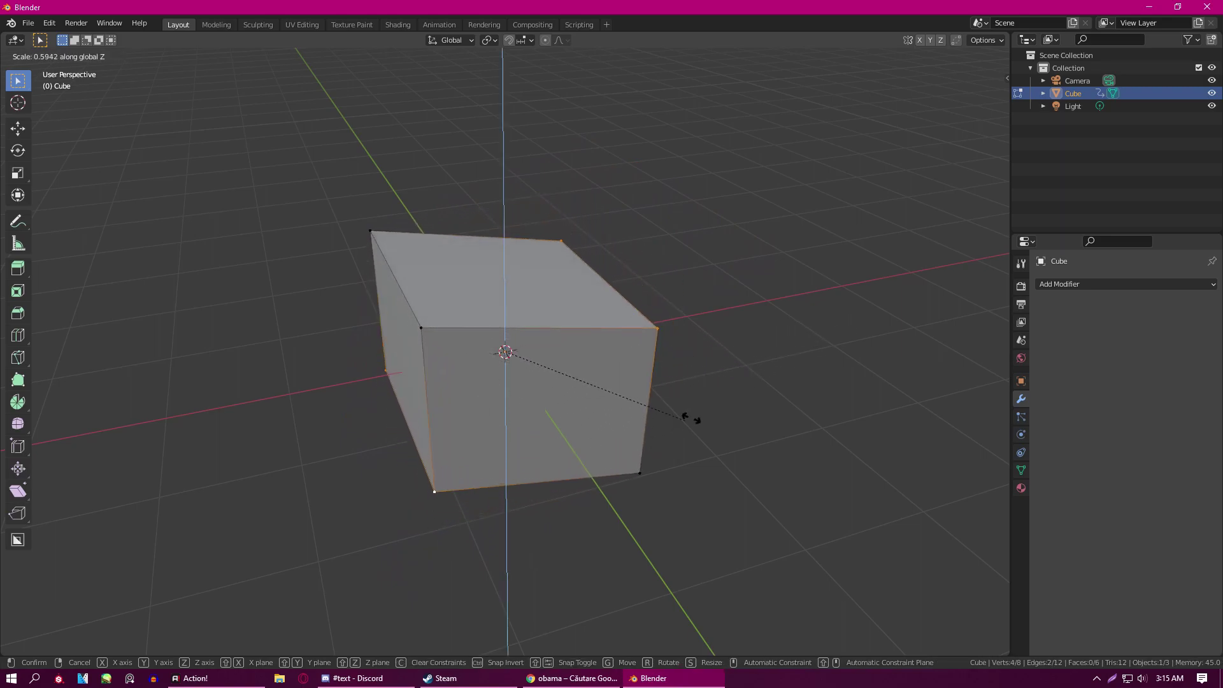
pyautogui.press('x')
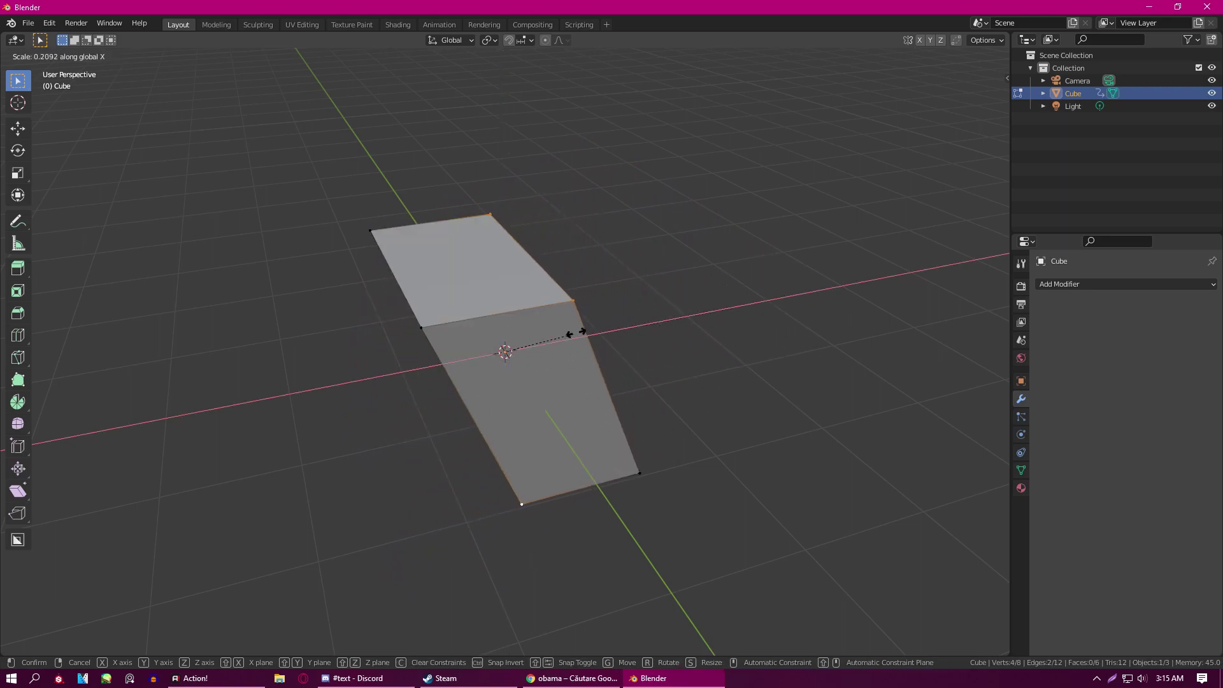
pyautogui.press('y')
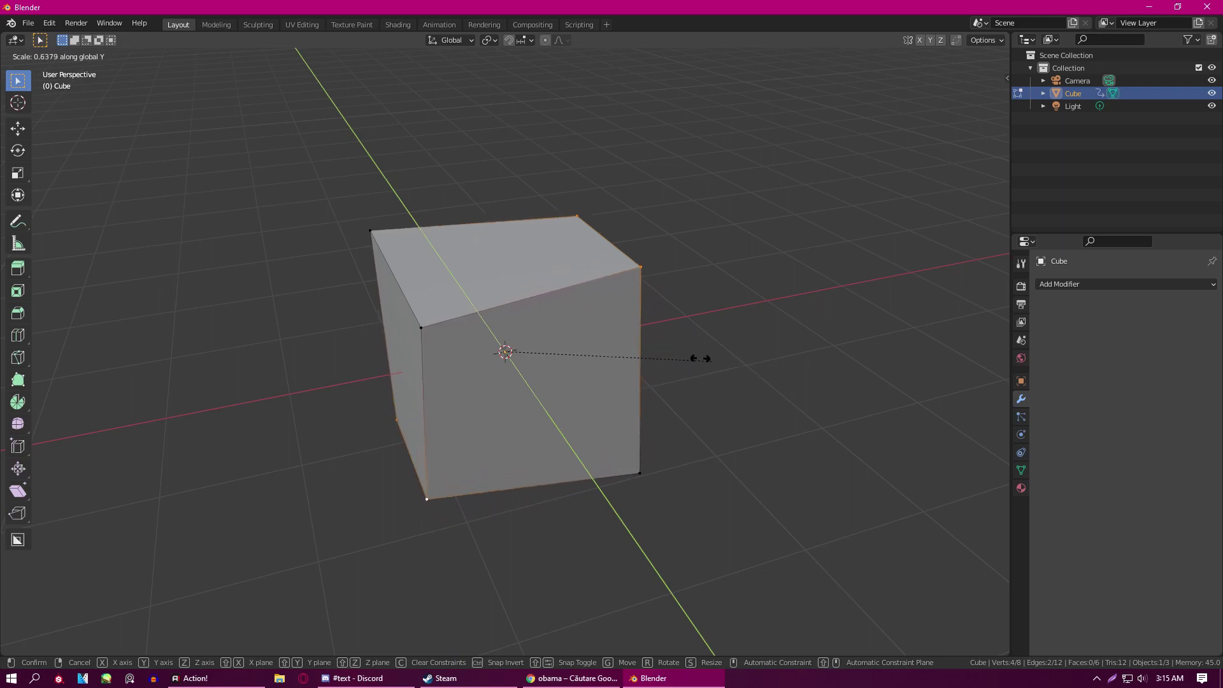
pyautogui.click(611, 339)
pyautogui.hotkey('ctrl', 'z')
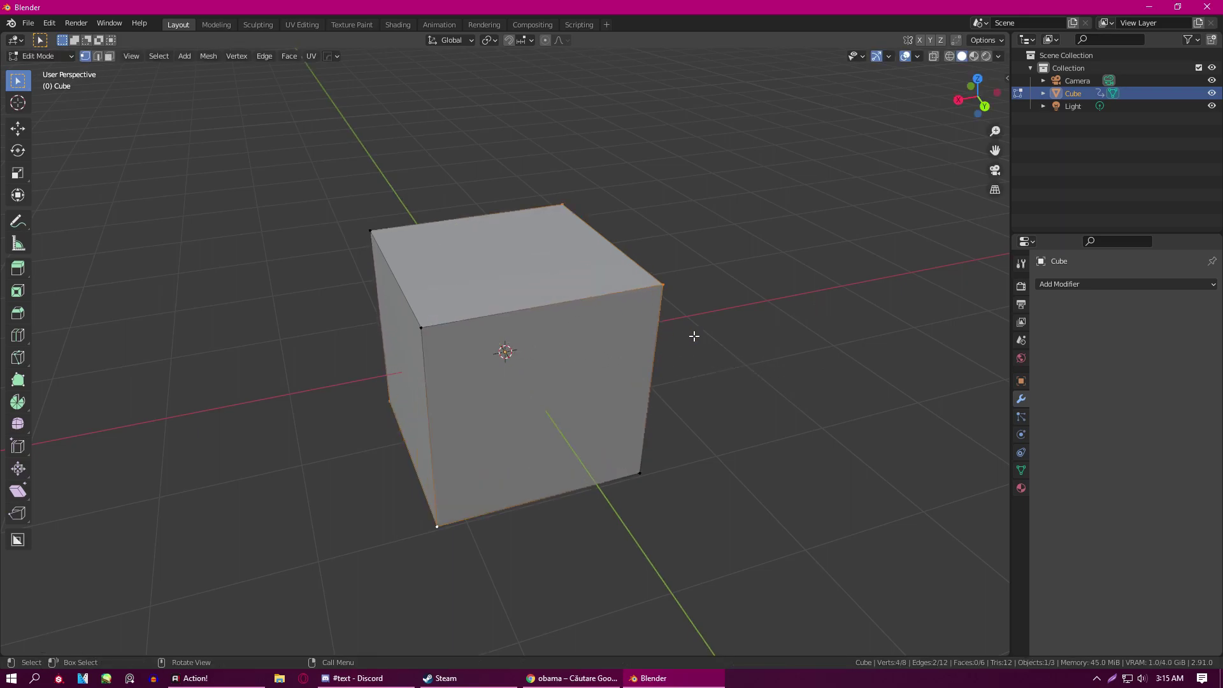
# - Try rotating the two selected edges with the global Z, X and Y axes locked in turn
pyautogui.press('r')
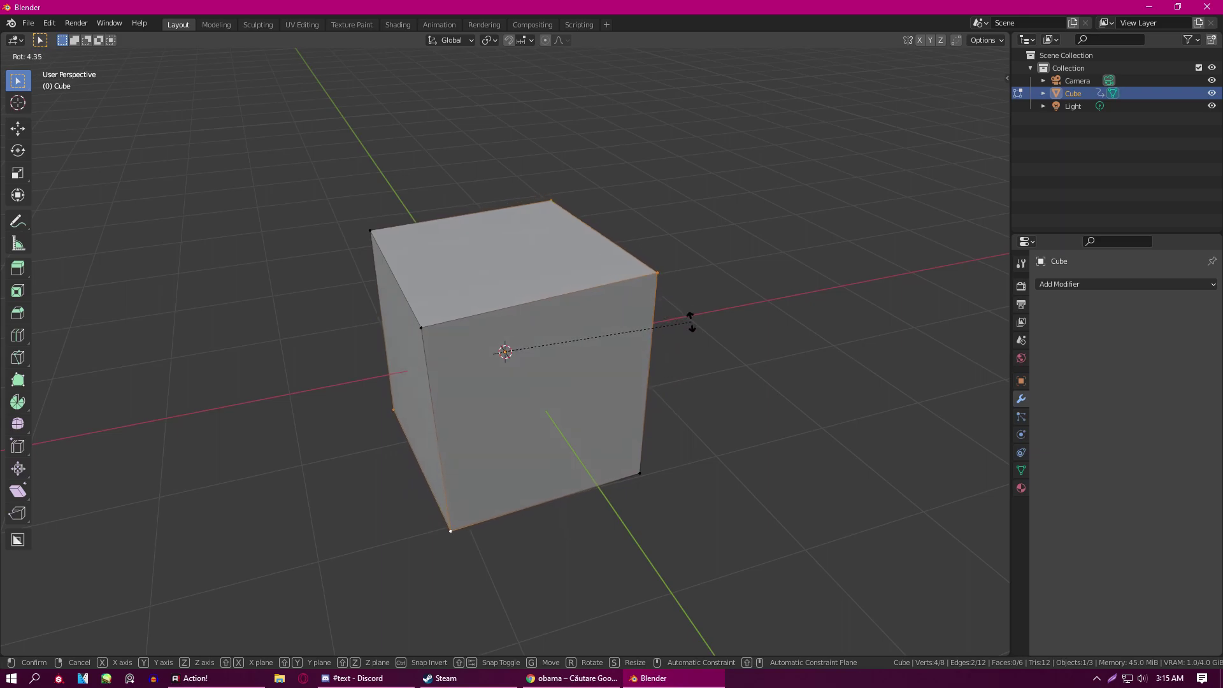
pyautogui.hotkey('shift', 'z')
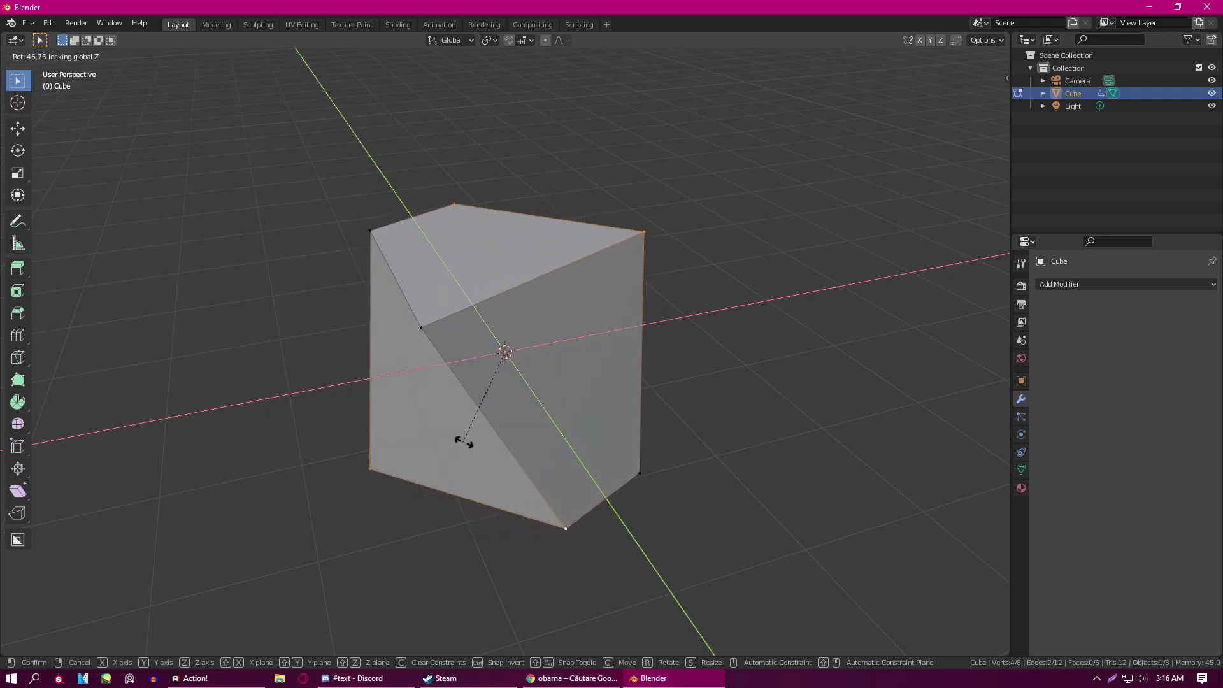
pyautogui.hotkey('shift', 'x')
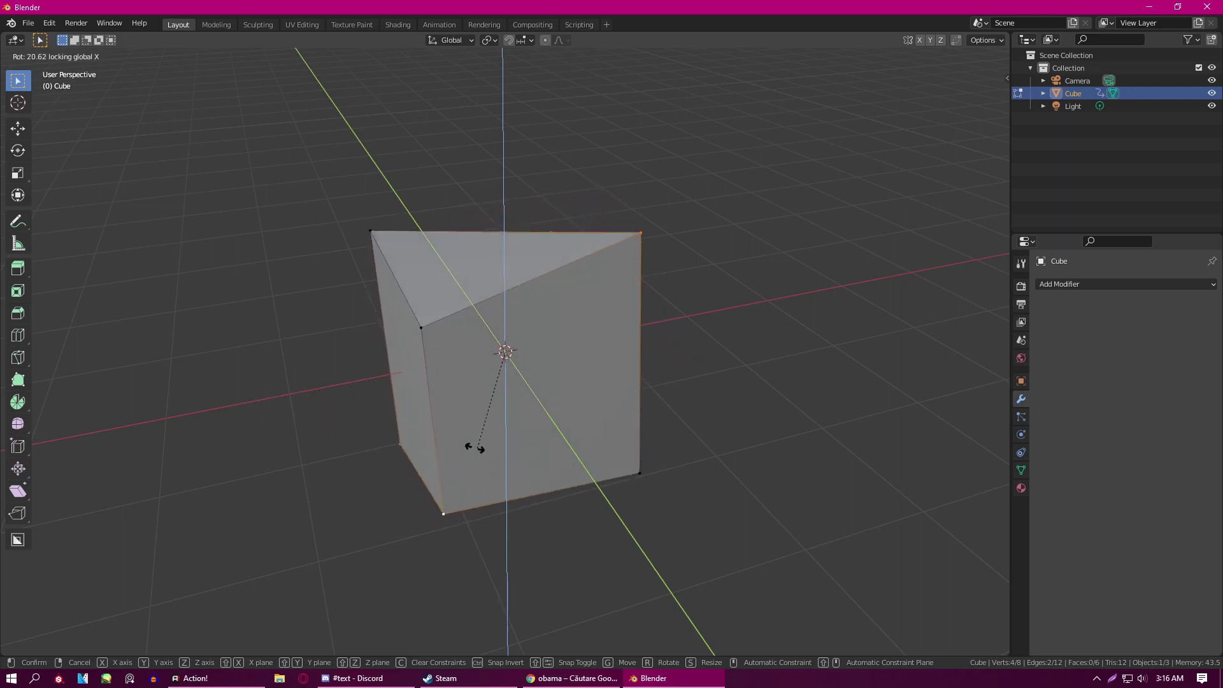
pyautogui.hotkey('shift', 'y')
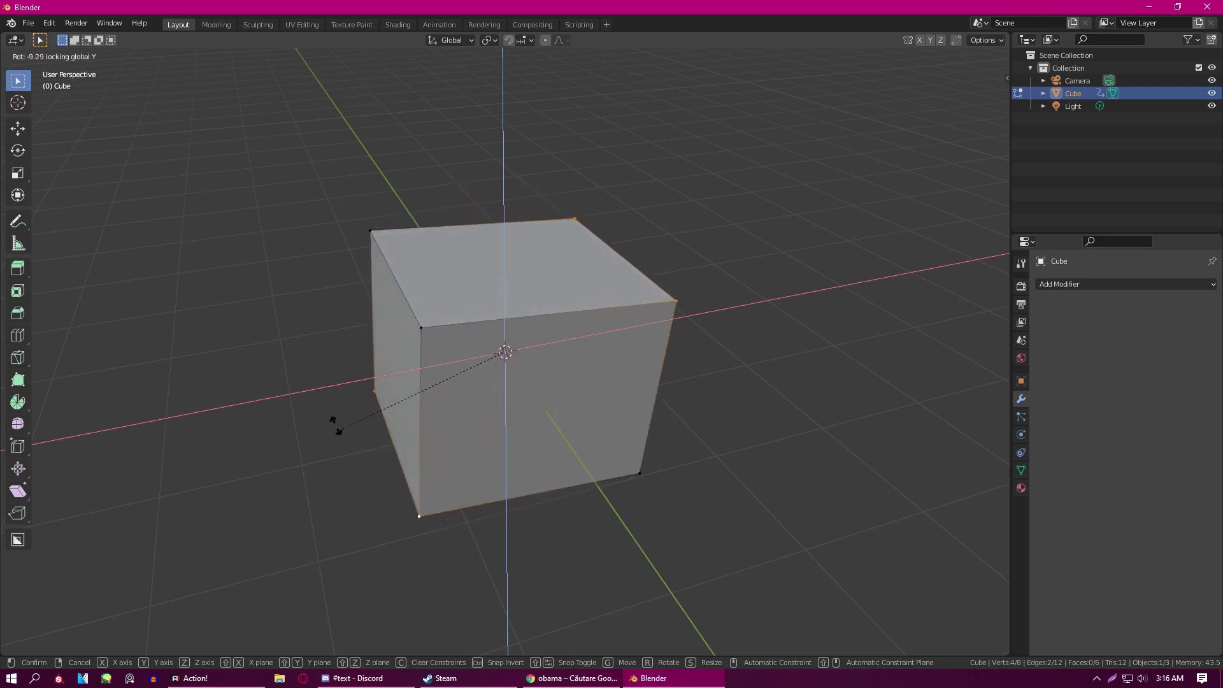
pyautogui.press('Escape')
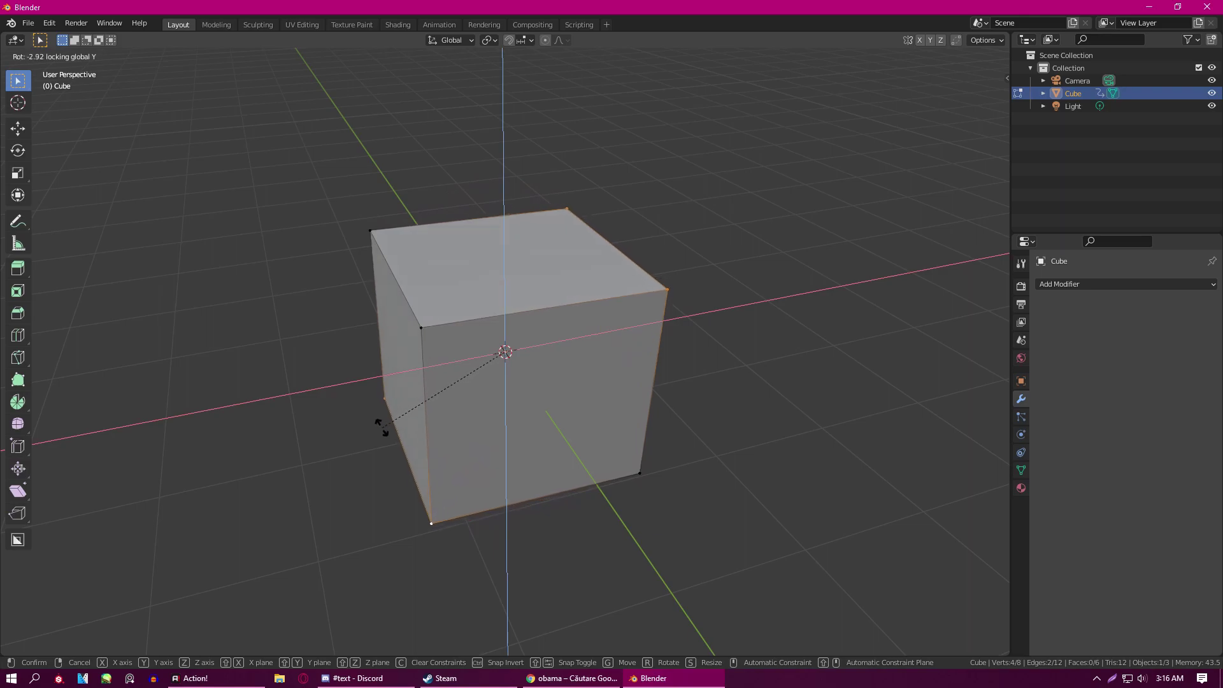
pyautogui.hotkey('ctrl', 'x')
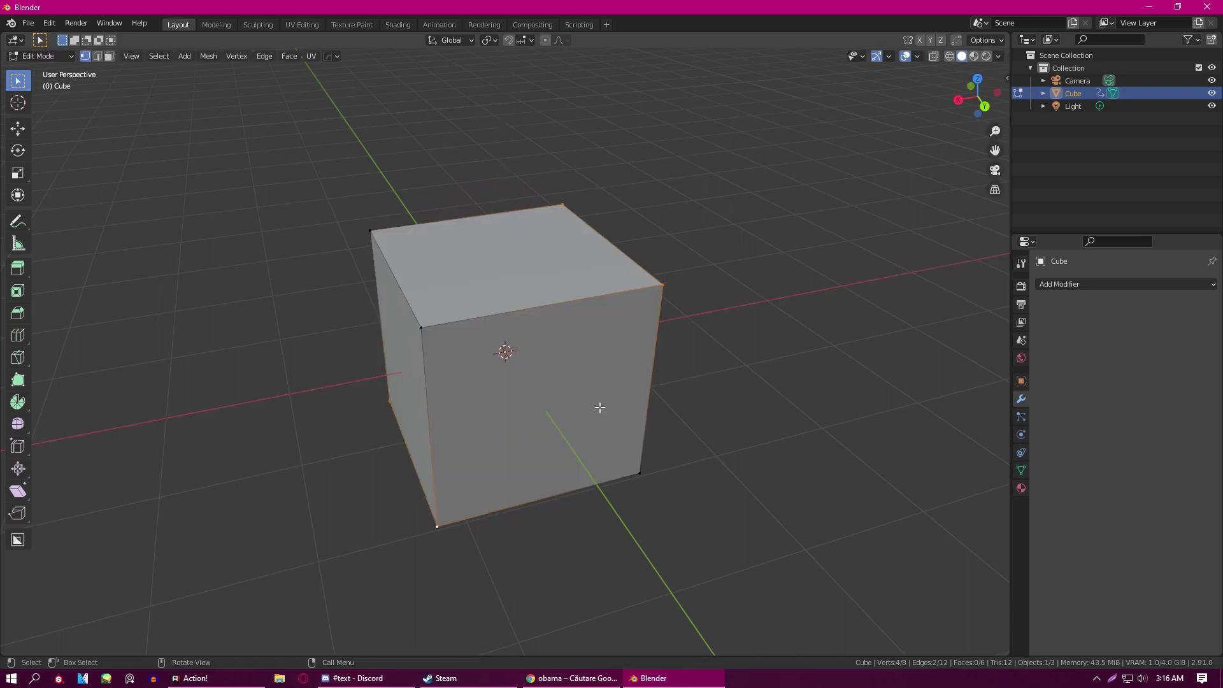
# - Try rotating the two selected edges freely without any axis constraint, and undo the rotation
pyautogui.press('r')
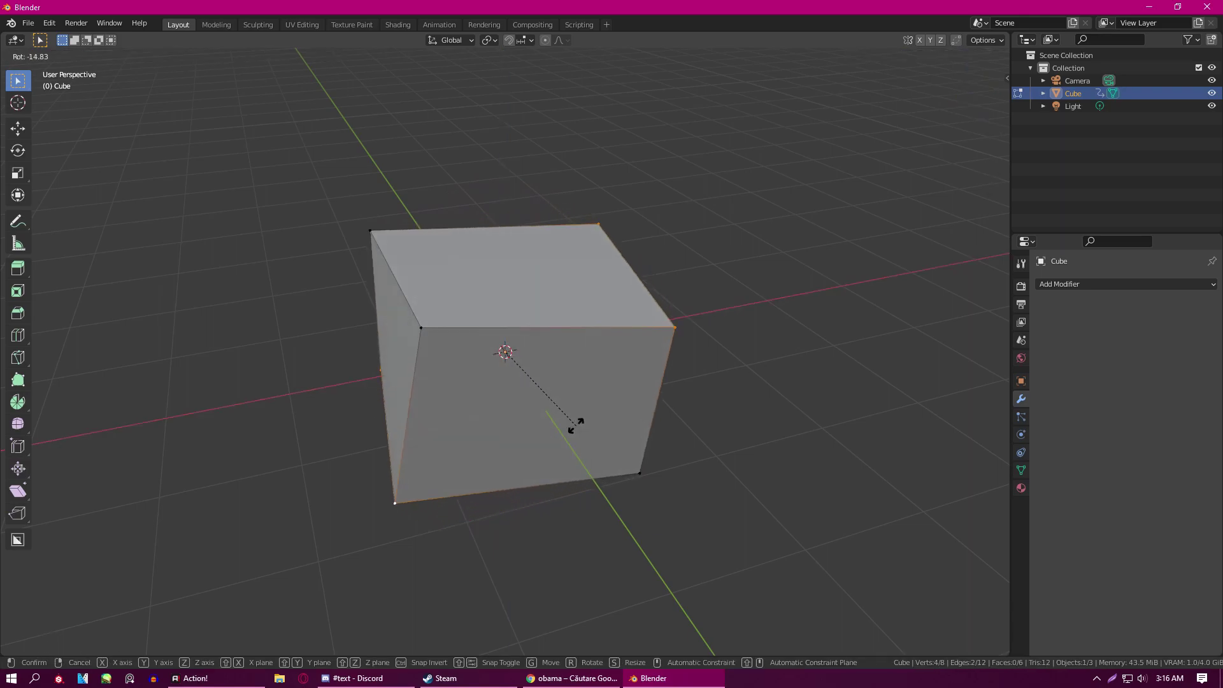
pyautogui.click(648, 415)
pyautogui.hotkey('ctrl', 'z')
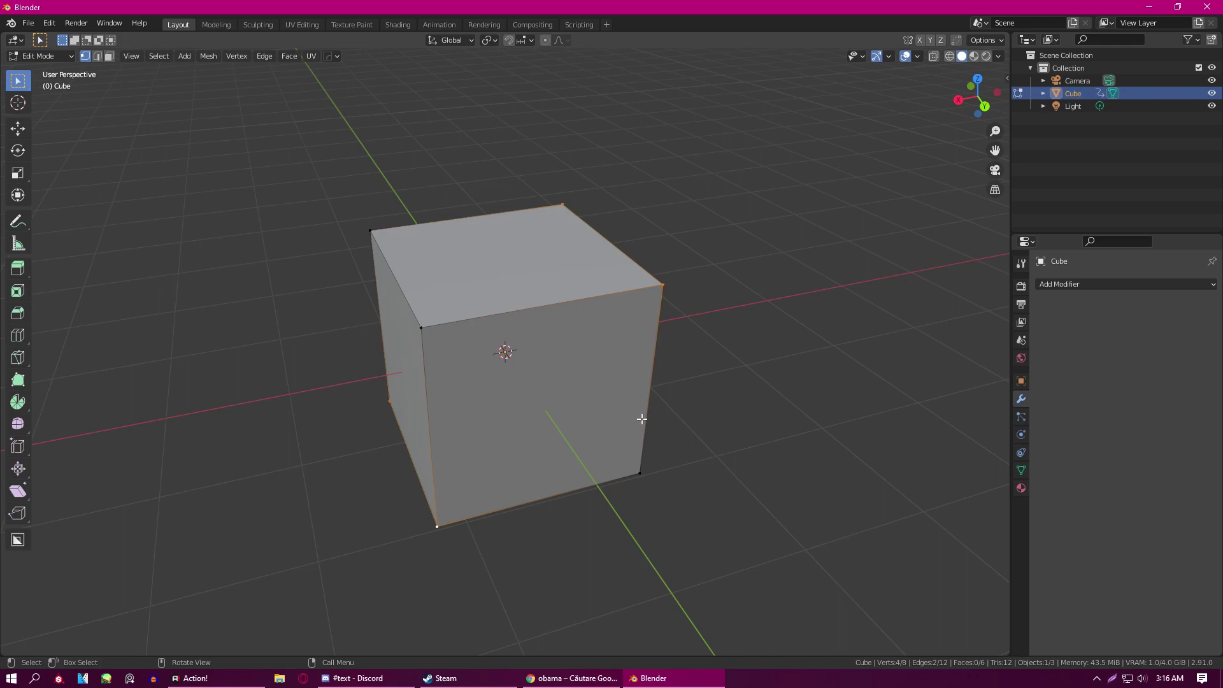
# - Select the front face's four corner vertices, reselect only the two along its top edge, and clear the selection
pyautogui.click(414, 317)
pyautogui.keyDown('shift'); pyautogui.click(662, 280); pyautogui.keyUp('shift')
pyautogui.keyDown('shift'); pyautogui.click(654, 479); pyautogui.keyUp('shift')
pyautogui.keyDown('shift'); pyautogui.click(437, 526); pyautogui.keyUp('shift')
pyautogui.click(414, 326)
pyautogui.keyDown('shift'); pyautogui.click(656, 300); pyautogui.keyUp('shift')
pyautogui.click(777, 322)
# - Select the front face's top edge in edge select mode, and several faces, singly and together, in face select mode
pyautogui.press('2')
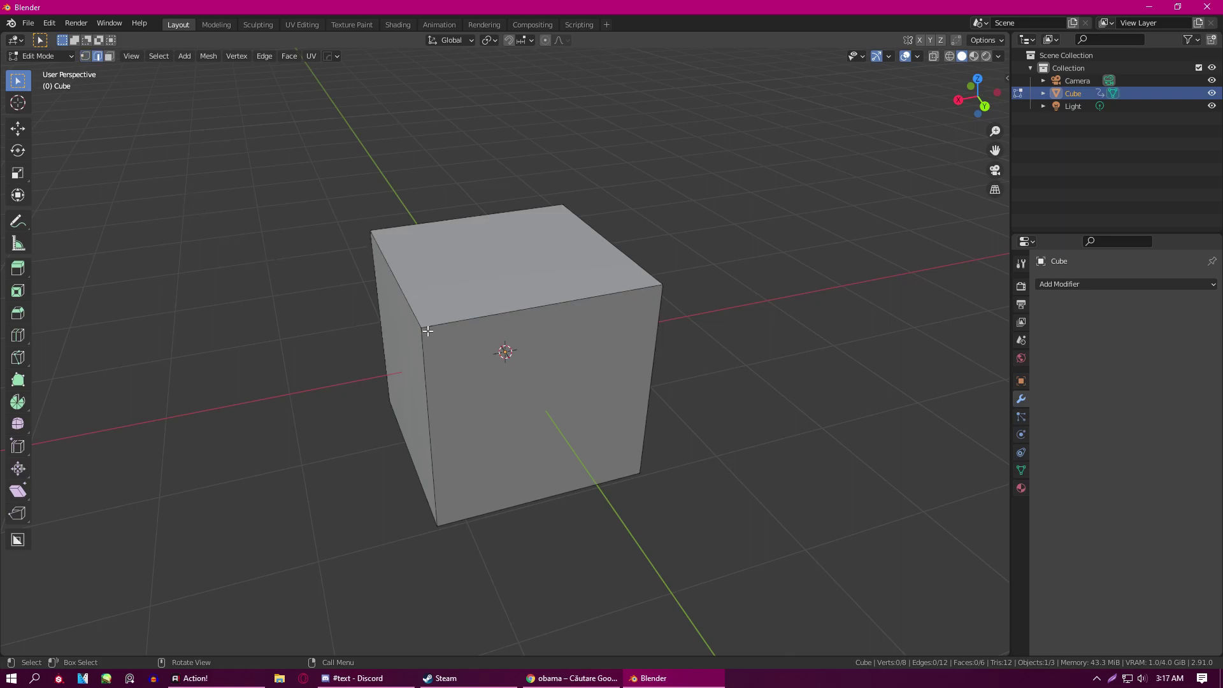
pyautogui.click(495, 316)
pyautogui.press('3')
pyautogui.click(549, 434)
pyautogui.click(475, 265)
pyautogui.click(401, 393)
pyautogui.keyDown('shift'); pyautogui.click(528, 394); pyautogui.keyUp('shift')
pyautogui.keyDown('shift'); pyautogui.click(495, 258); pyautogui.keyUp('shift')
pyautogui.moveTo(481, 351); pyautogui.dragTo(720, 353, button='middle')
pyautogui.click(509, 354)
pyautogui.moveTo(556, 326); pyautogui.dragTo(467, 351, button='middle')
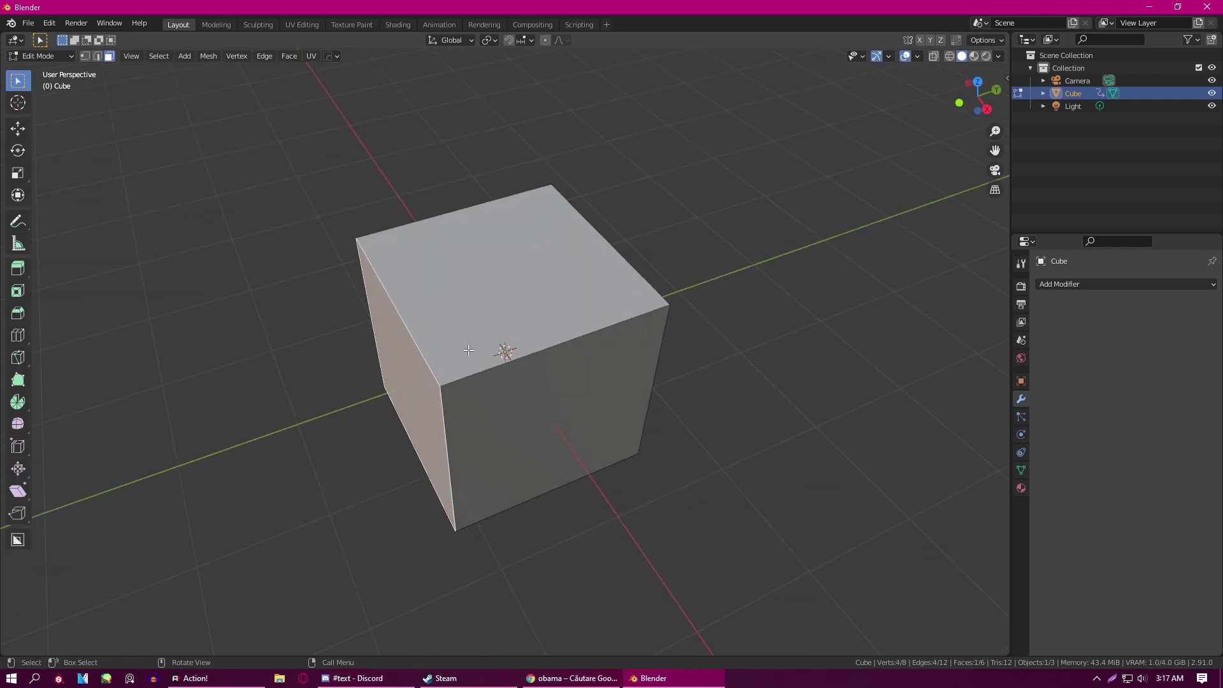
# - Switch to vertex select mode, clear the selection, and inspect the cube's nearest top corner vertex up close
pyautogui.press('2')
pyautogui.press('1')
pyautogui.moveTo(593, 354); pyautogui.dragTo(543, 355, button='middle')
pyautogui.click(535, 355)
pyautogui.scroll(8, 502, 344)
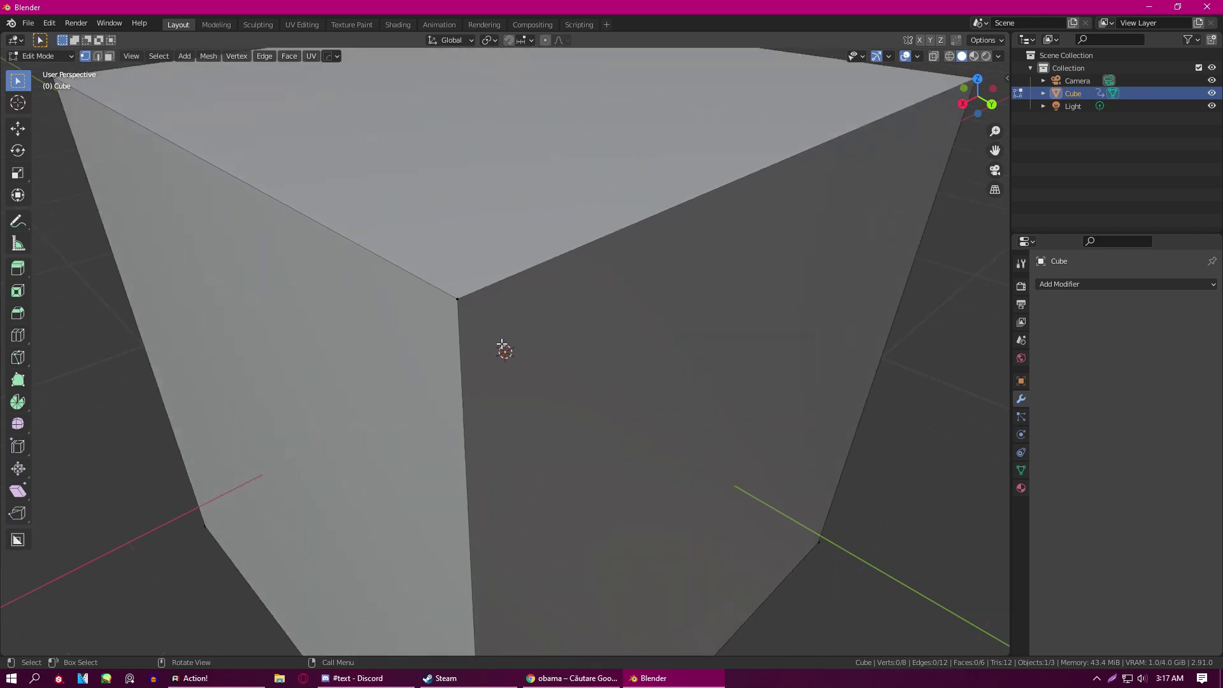
pyautogui.scroll(-8, 479, 293)
# - Select the top edge on the cube's +Y side in edge select mode, and the +Y face in face select mode
pyautogui.press('2')
pyautogui.click(531, 329)
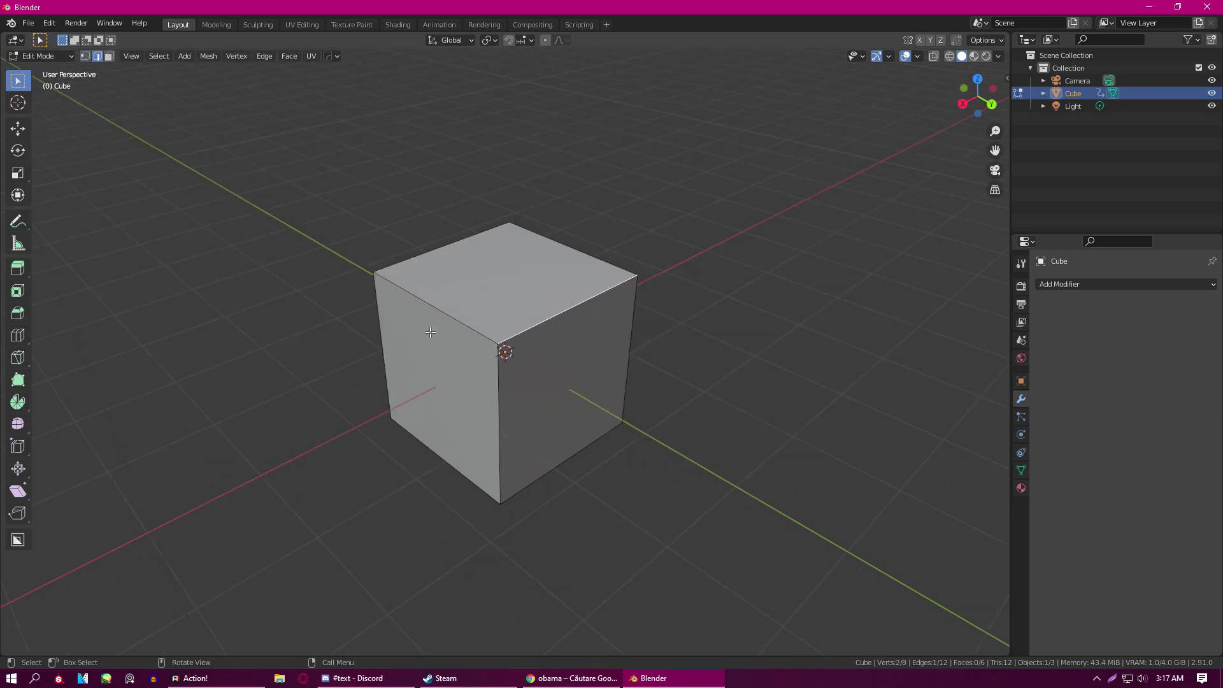
pyautogui.press('3')
pyautogui.click(567, 391)
pyautogui.scroll(2, 573, 395)
pyautogui.scroll(-1, 579, 399)
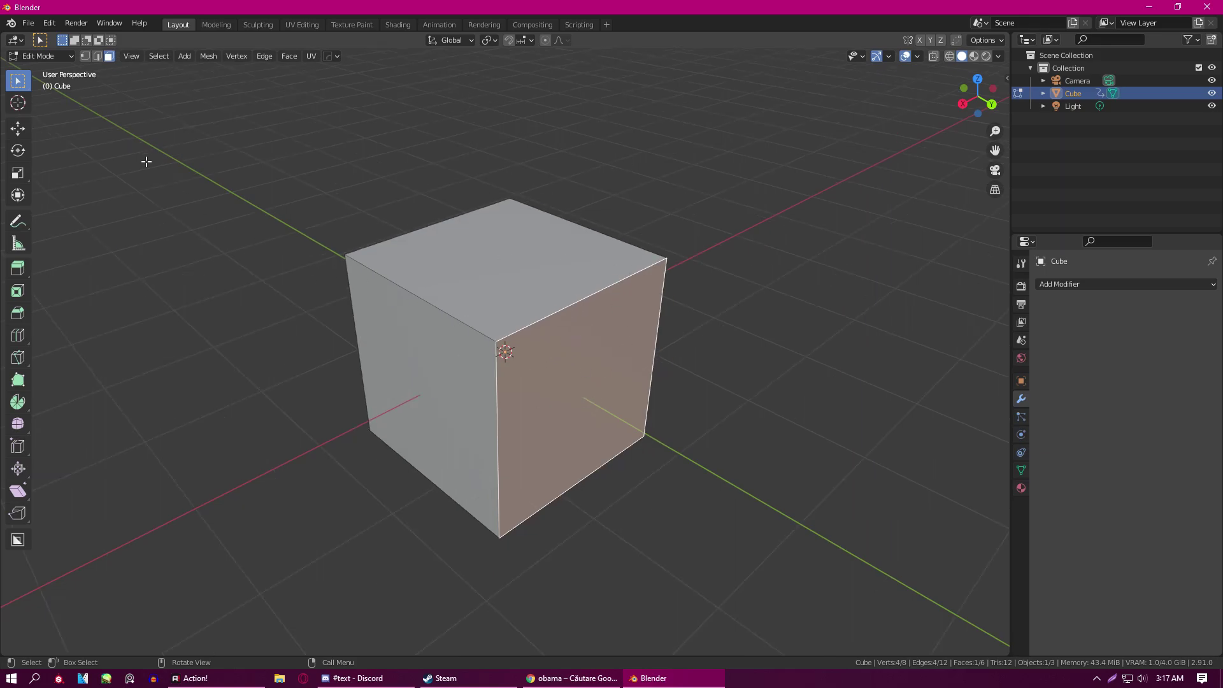
# - Compare how the selected +Y face is displayed in vertex, edge and face select modes, ending in face select mode
pyautogui.press('2')
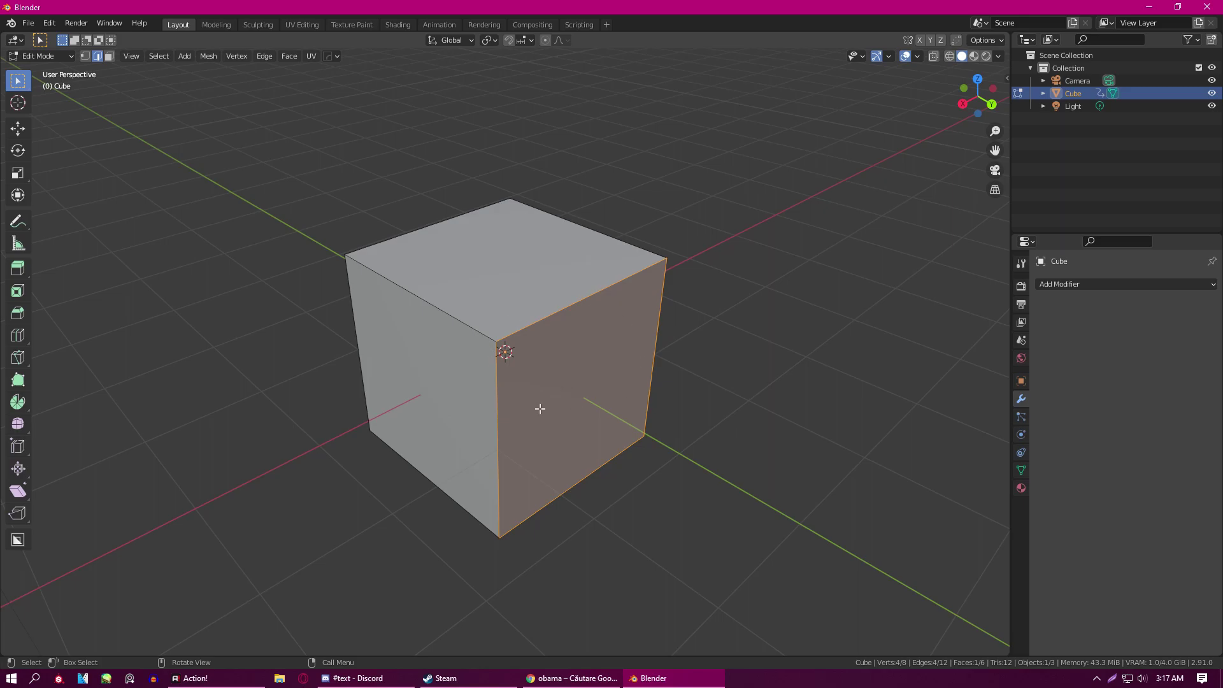
pyautogui.press('1')
pyautogui.press('3')
pyautogui.press('1')
pyautogui.press('2')
pyautogui.press('1')
pyautogui.press('2')
pyautogui.press('1')
pyautogui.press('2')
pyautogui.press('3')
pyautogui.press('1')
pyautogui.press('2')
pyautogui.press('3')
pyautogui.press('2')
pyautogui.press('3')
pyautogui.press('1')
pyautogui.press('2')
pyautogui.press('3')
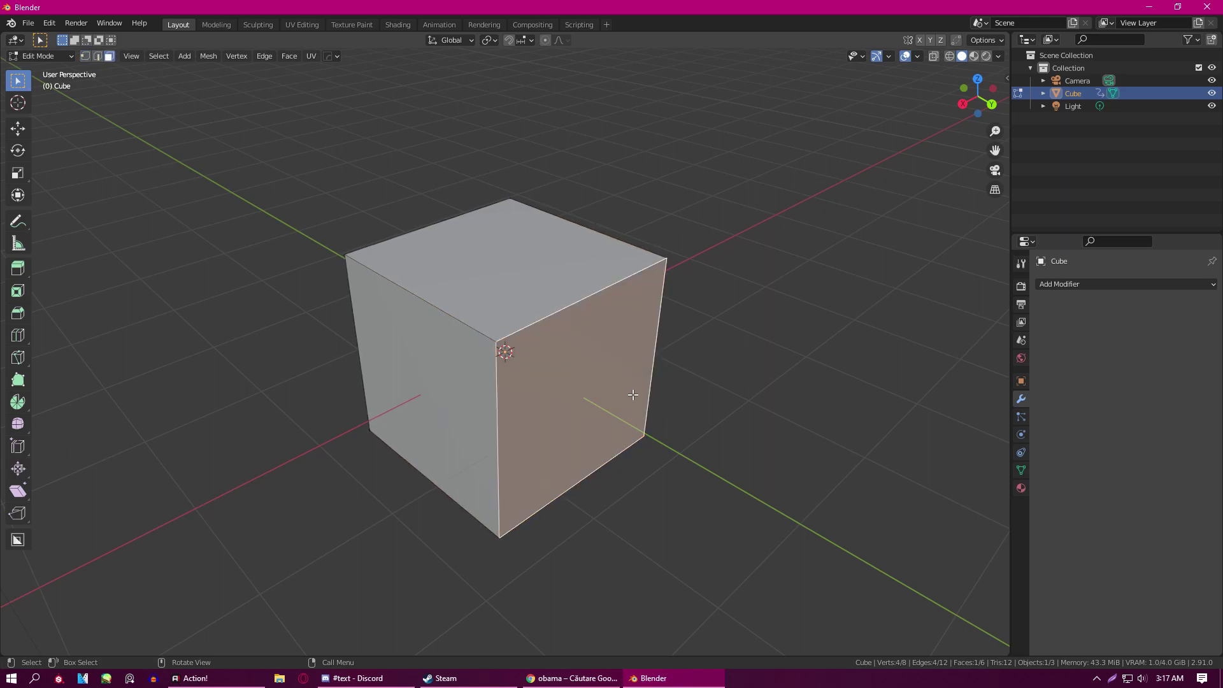
# - Clear the selection, select the cube's top face, and switch to vertex select mode
pyautogui.click(778, 421)
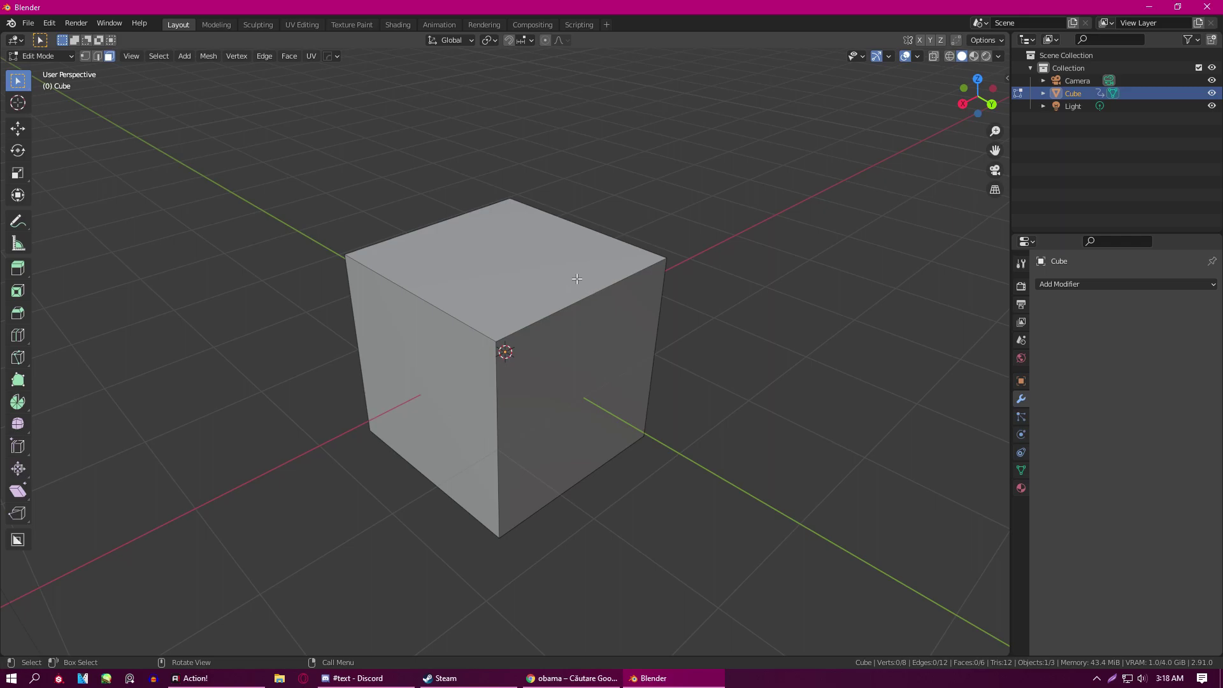
pyautogui.moveTo(576, 279); pyautogui.dragTo(570, 300, button='middle')
pyautogui.click(570, 297)
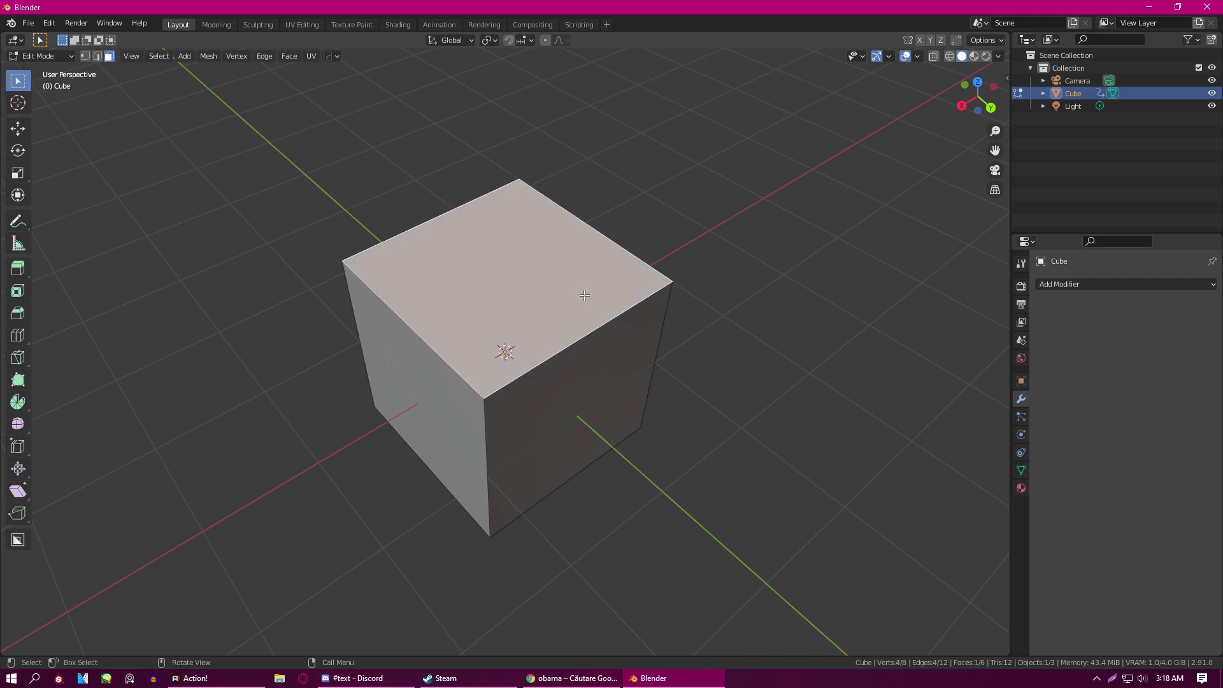
pyautogui.keyDown('shift'); pyautogui.moveTo(731, 232); pyautogui.dragTo(726, 289, button='middle'); pyautogui.keyUp('shift')
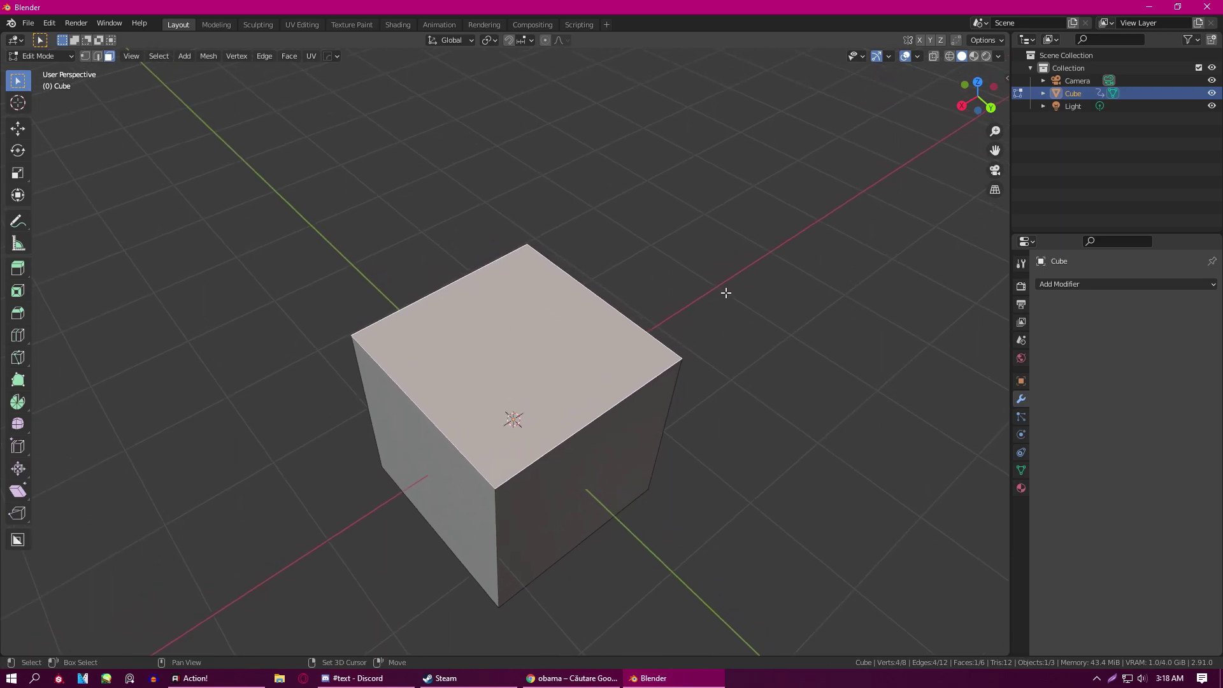
pyautogui.press('1')
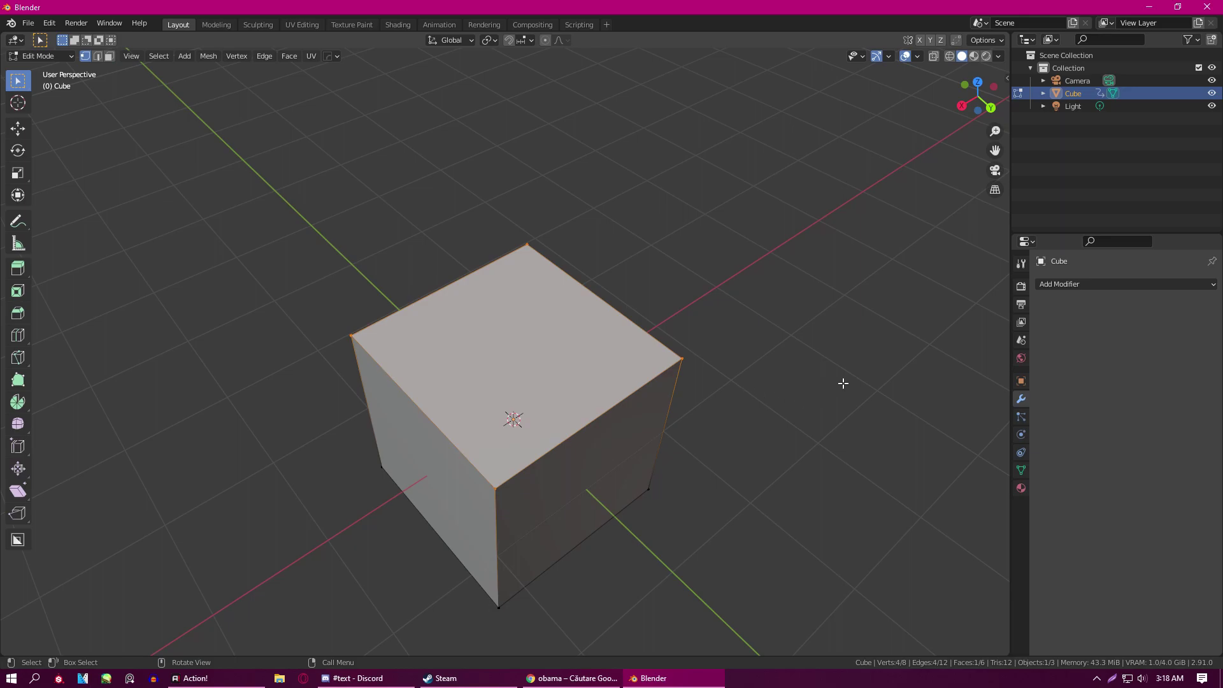
# - Try insetting the cube's top face three times in succession, and undo all three insets
pyautogui.press('i')
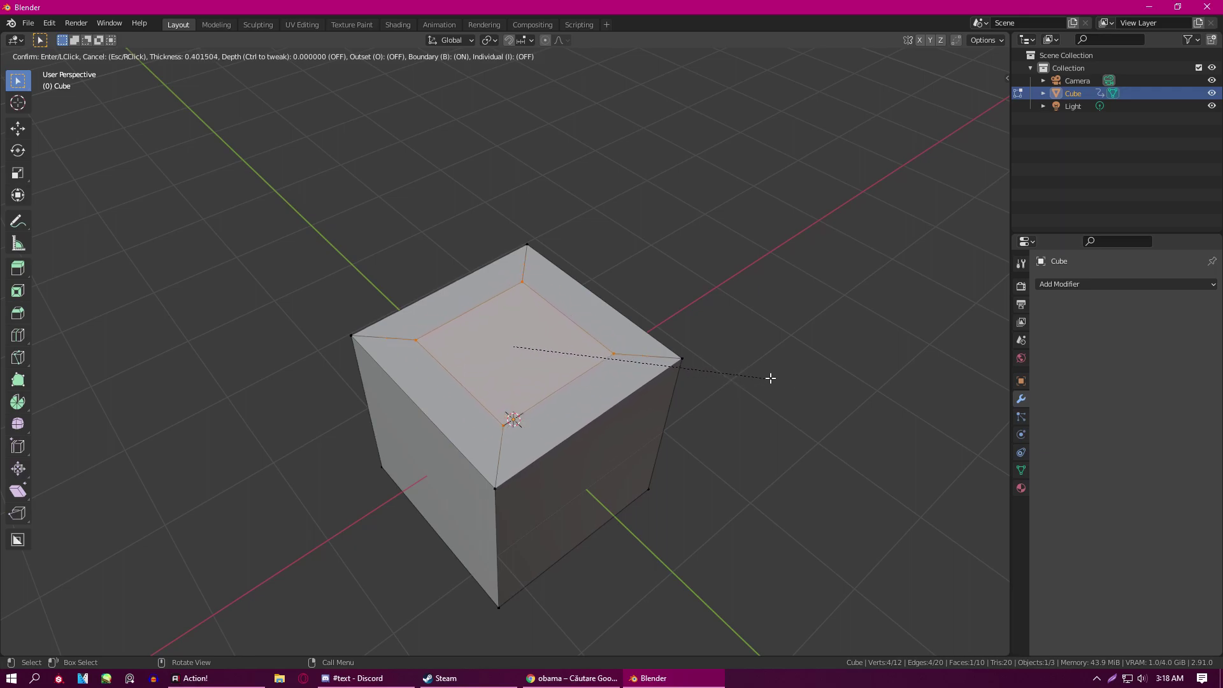
pyautogui.click(746, 376)
pyautogui.press('i')
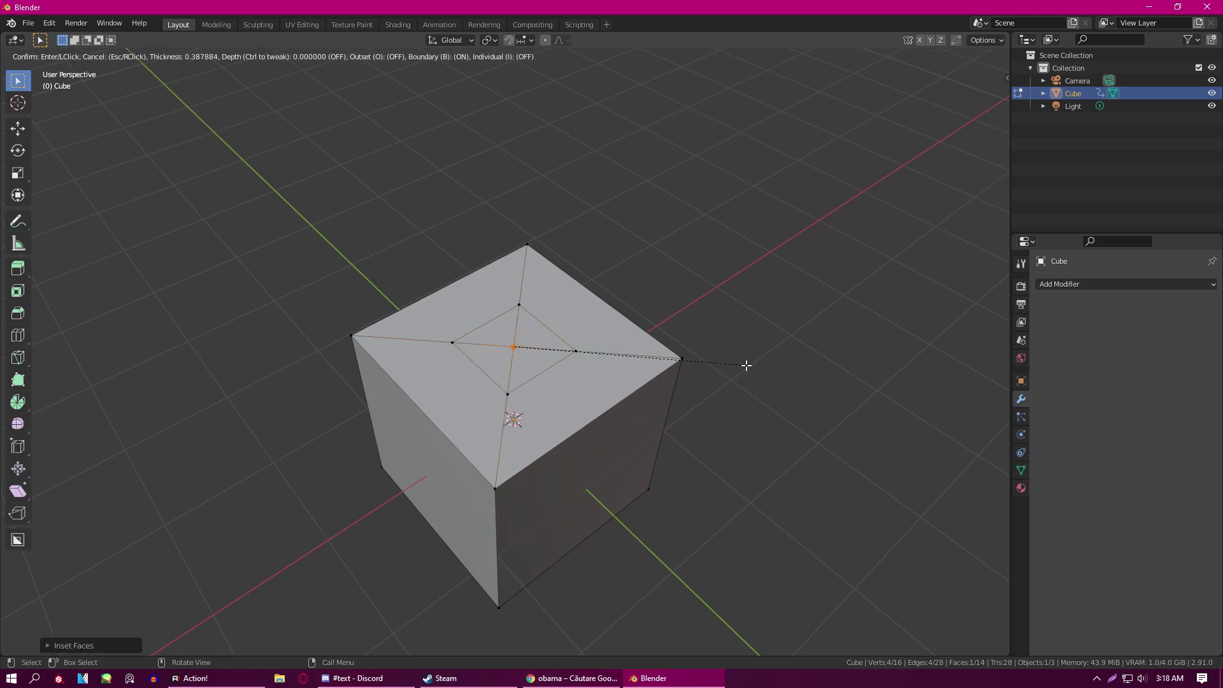
pyautogui.click(775, 370)
pyautogui.press('i')
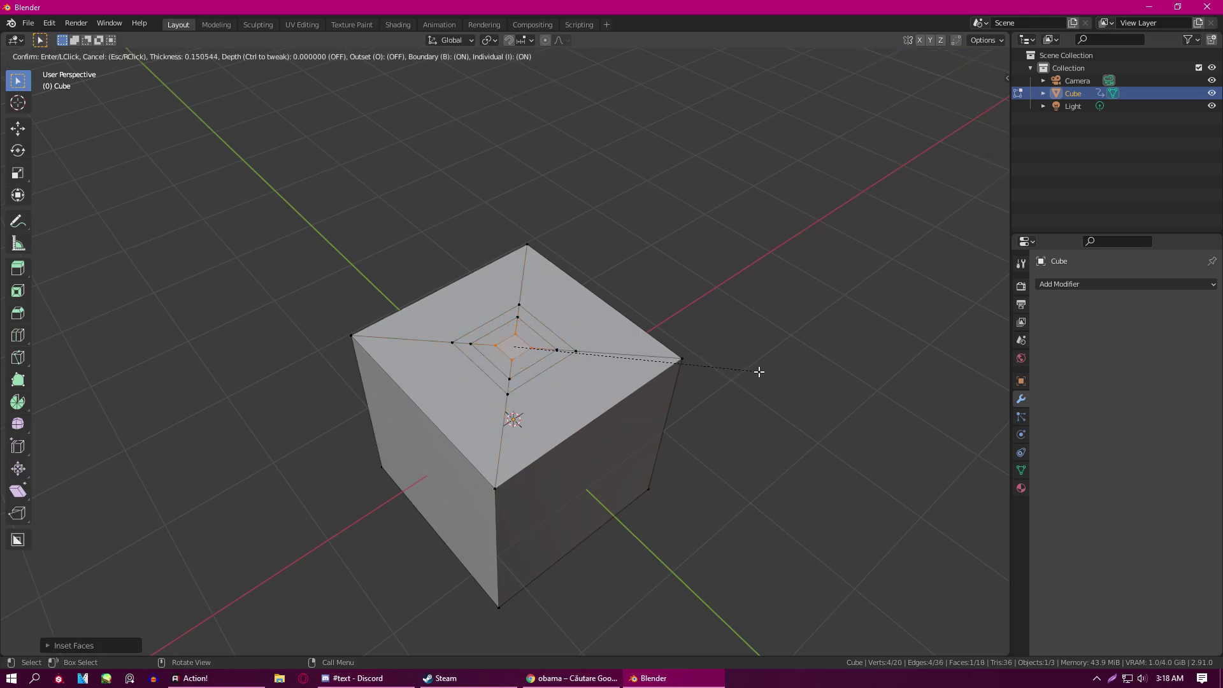
pyautogui.click(765, 374)
pyautogui.scroll(1, 752, 372)
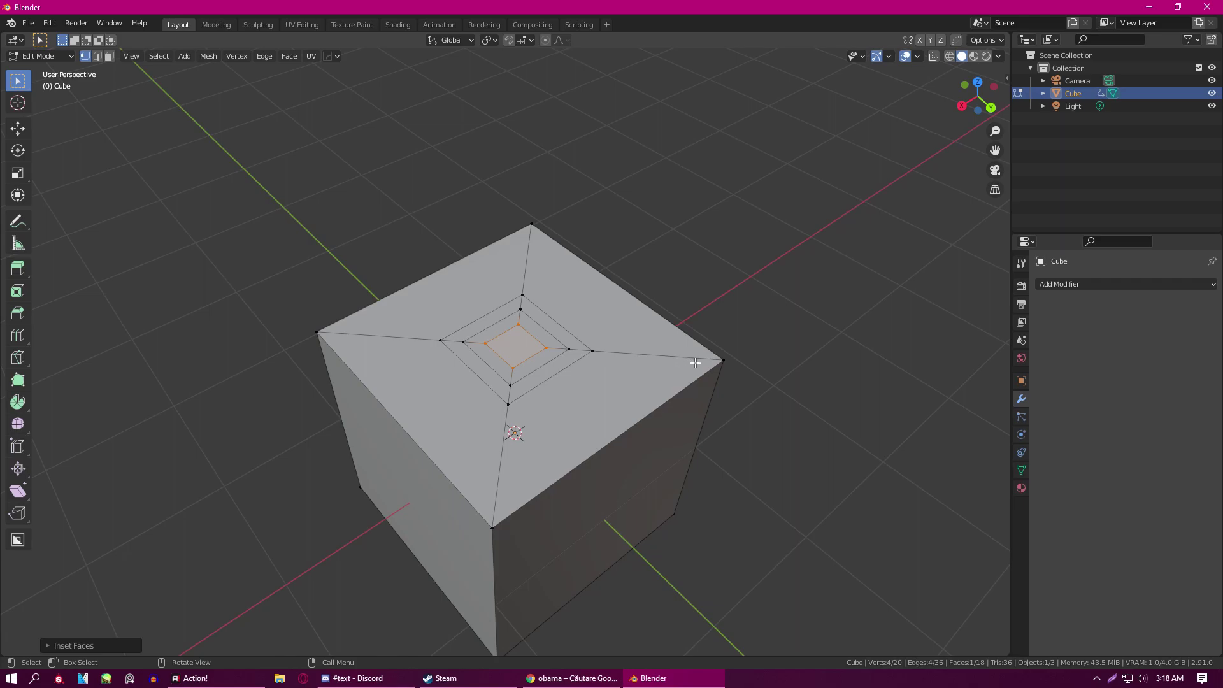
pyautogui.hotkey('ctrl', 'z')
pyautogui.hotkey('ctrl', 'z')
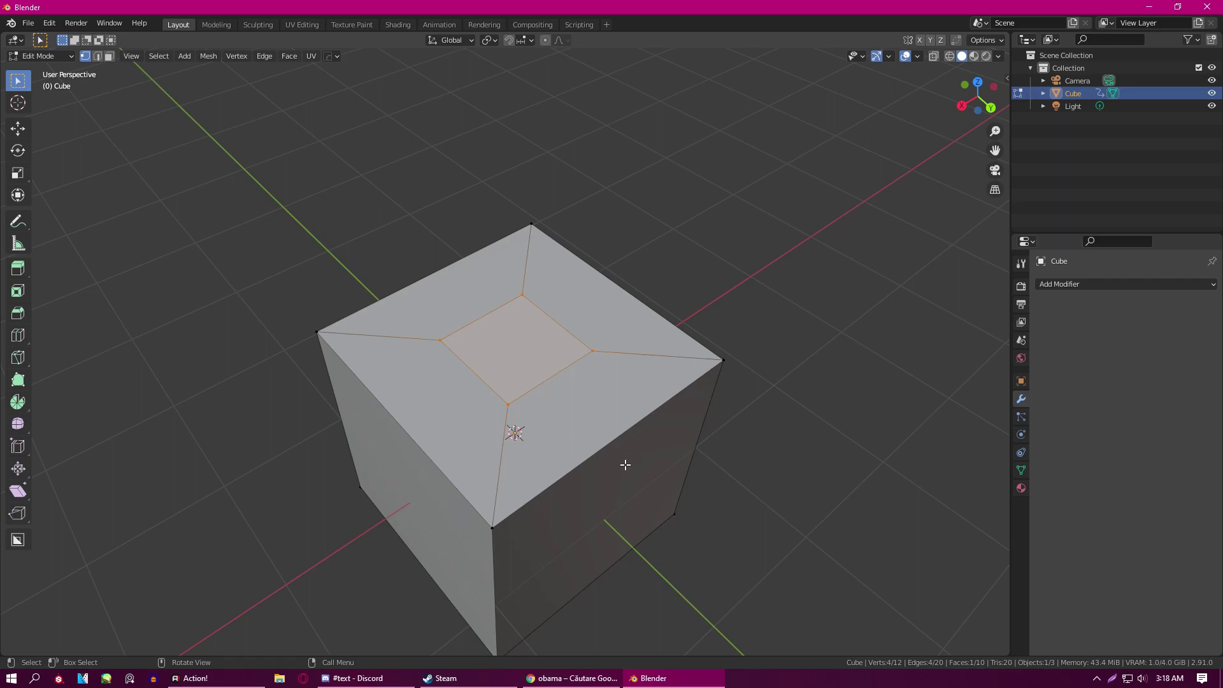
pyautogui.hotkey('ctrl', 'z')
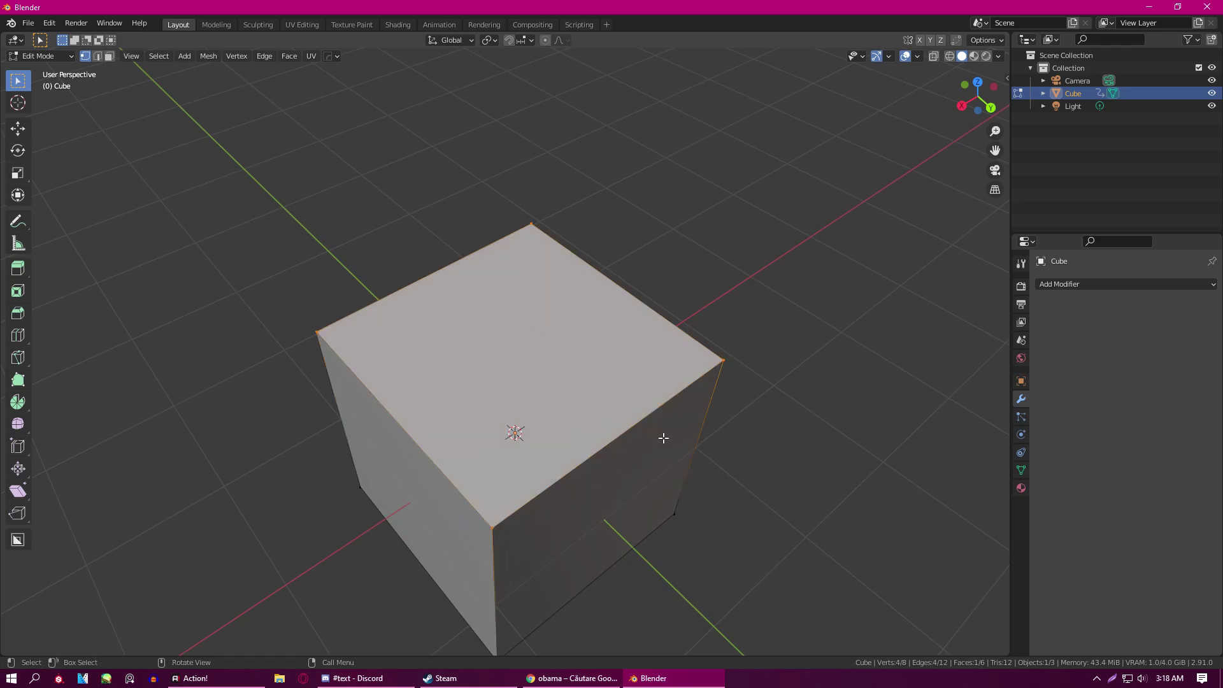
# - Inset the cube's top face once
pyautogui.press('i')
pyautogui.click(655, 429)
# - Try bevelling the single top edge on the cube's +Y side about 0.37 m wide with 7 segments, and undo the bevel
pyautogui.press('2')
pyautogui.click(606, 445)
pyautogui.moveTo(719, 409); pyautogui.dragTo(715, 388, button='middle')
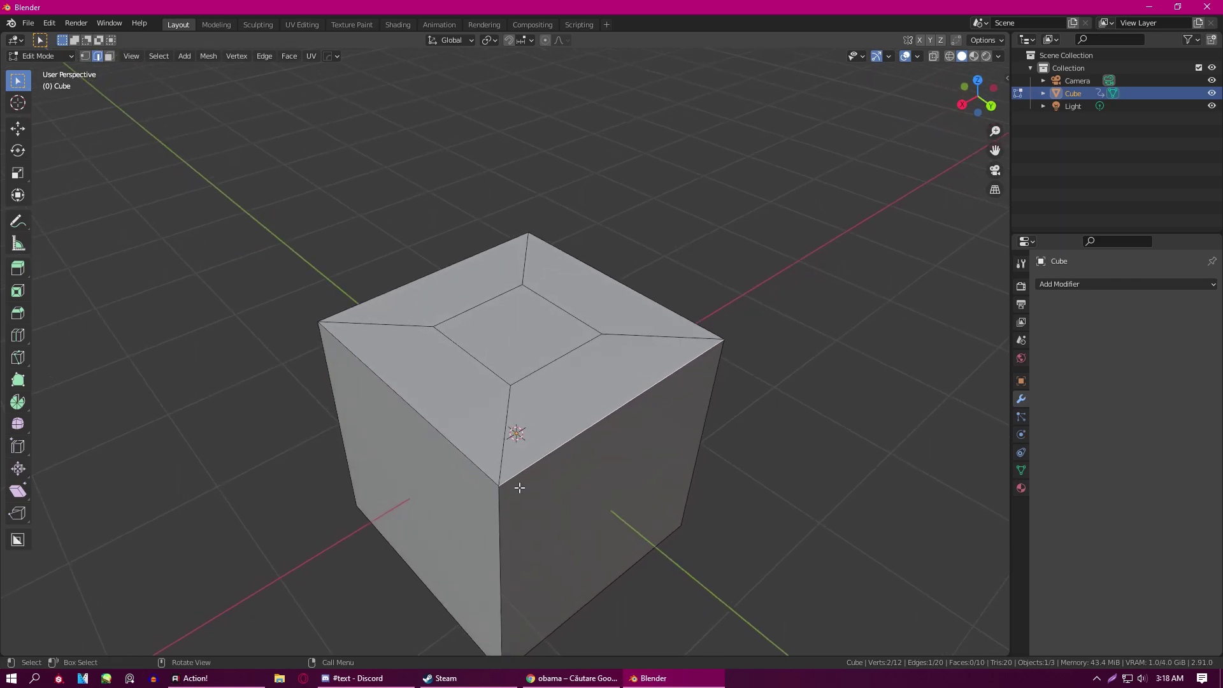
pyautogui.press('ctrl')
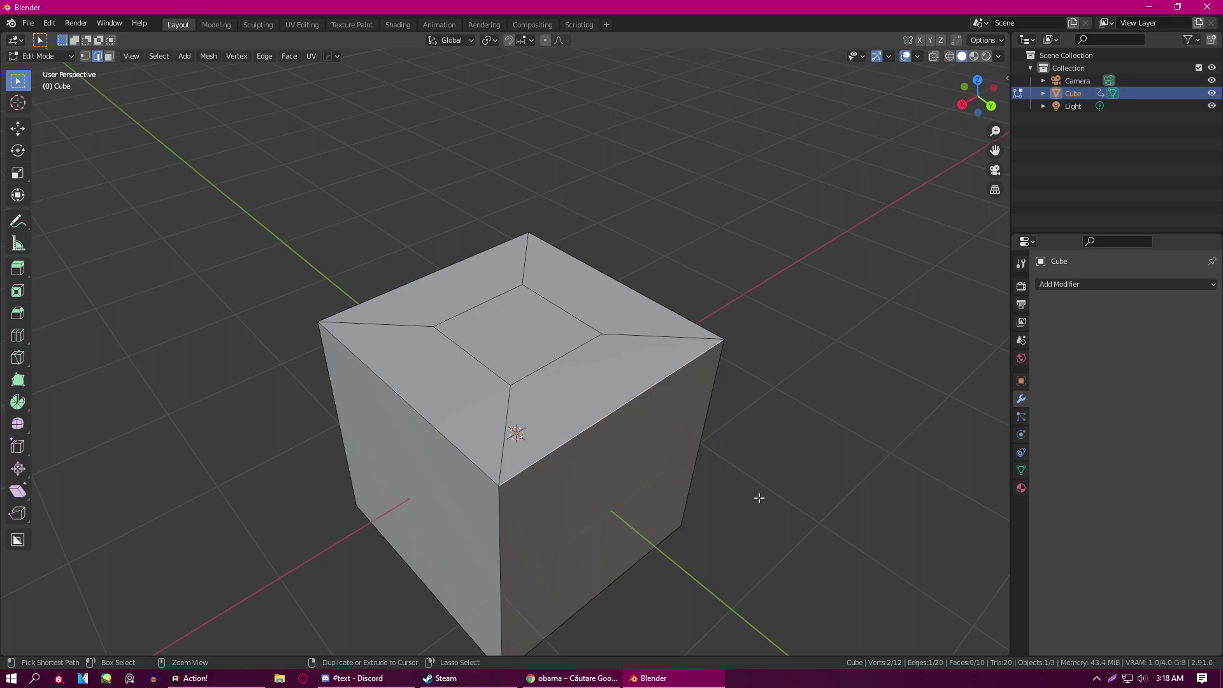
pyautogui.hotkey('ctrl', 'b')
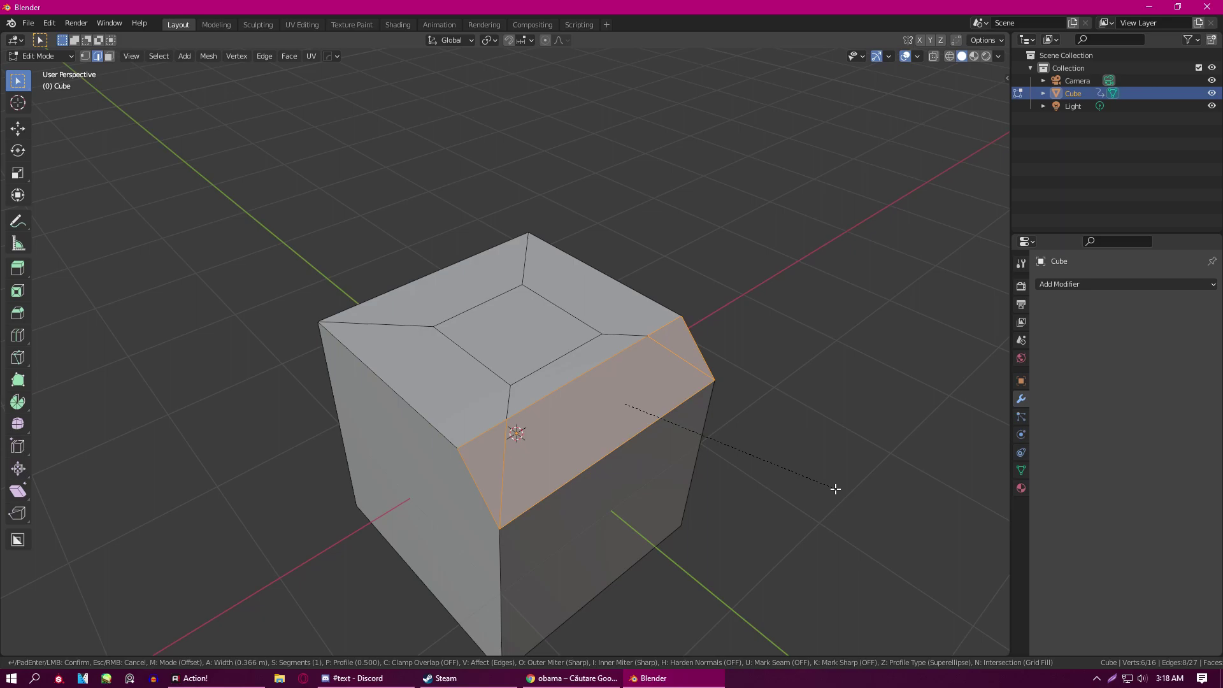
pyautogui.scroll(1, 835, 489)
pyautogui.scroll(5, 835, 488)
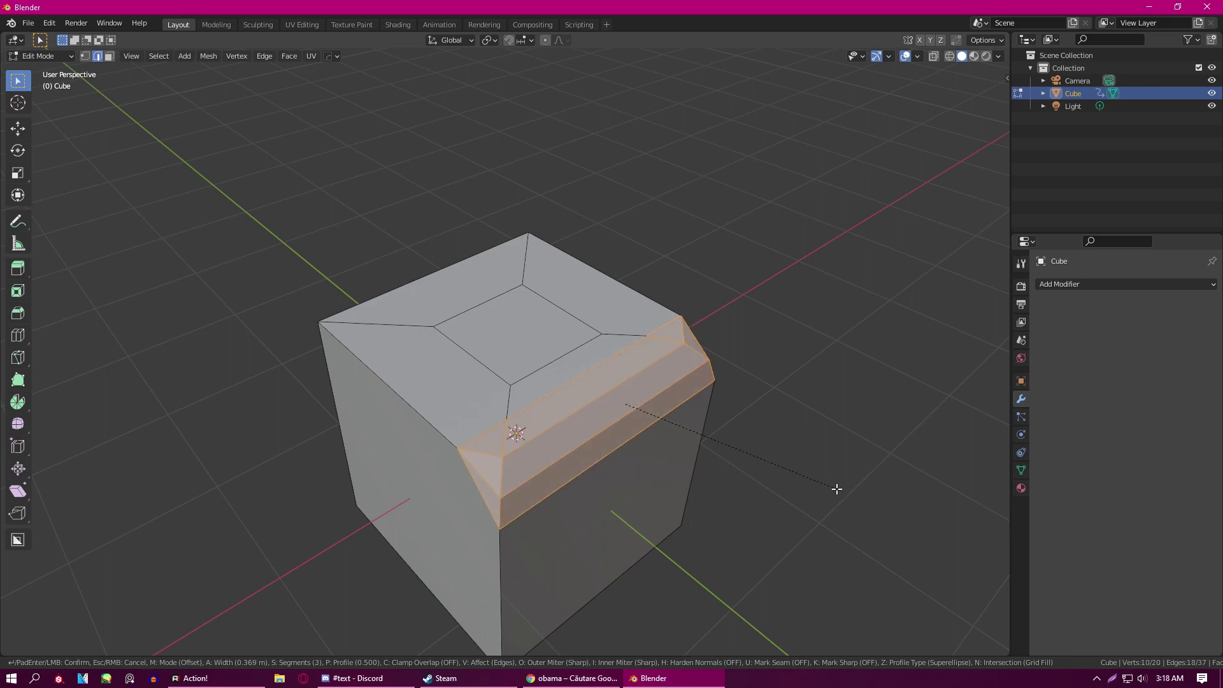
pyautogui.scroll(3, 836, 489)
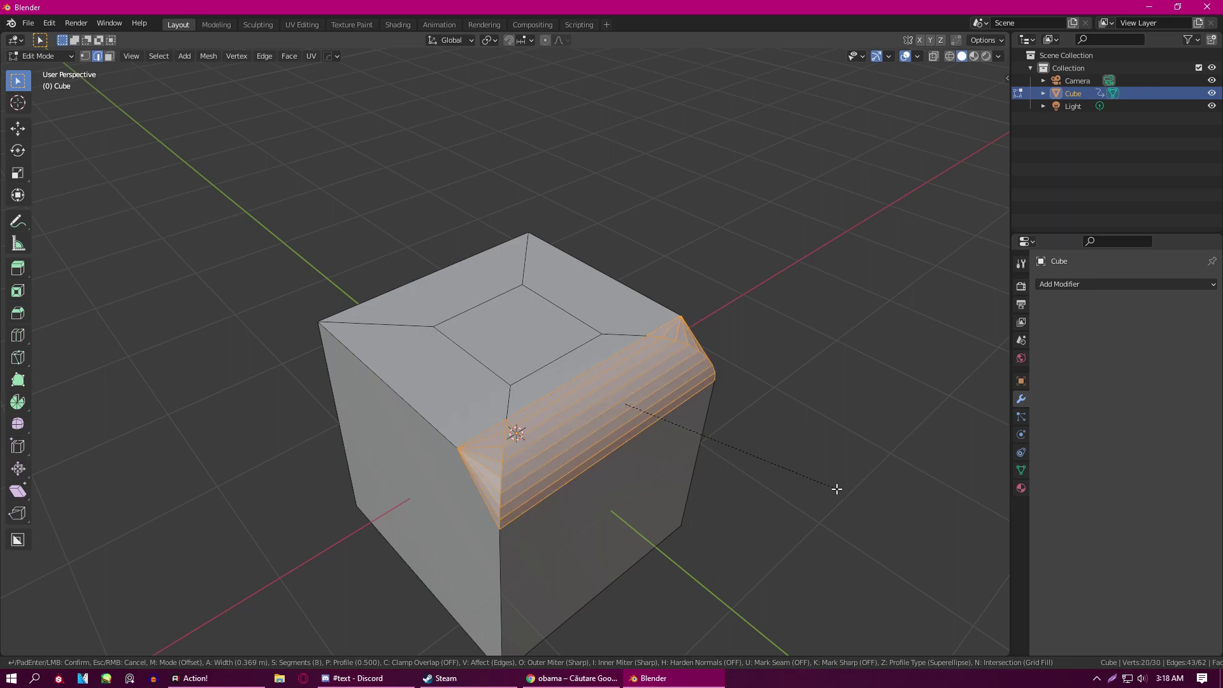
pyautogui.click(837, 491)
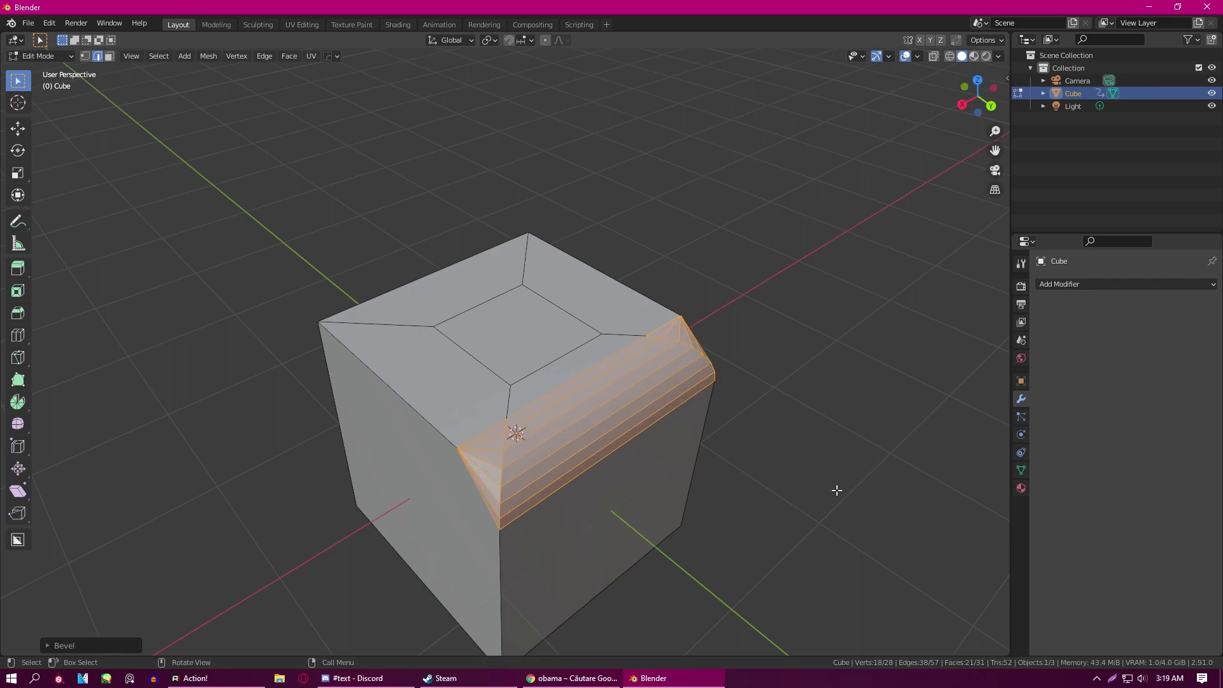
pyautogui.hotkey('ctrl', 'z')
# - Select the loop of four outer top edges and bevel it about 0.38 m wide with 16 segments
pyautogui.keyDown('alt'); pyautogui.click(666, 437); pyautogui.keyUp('alt')
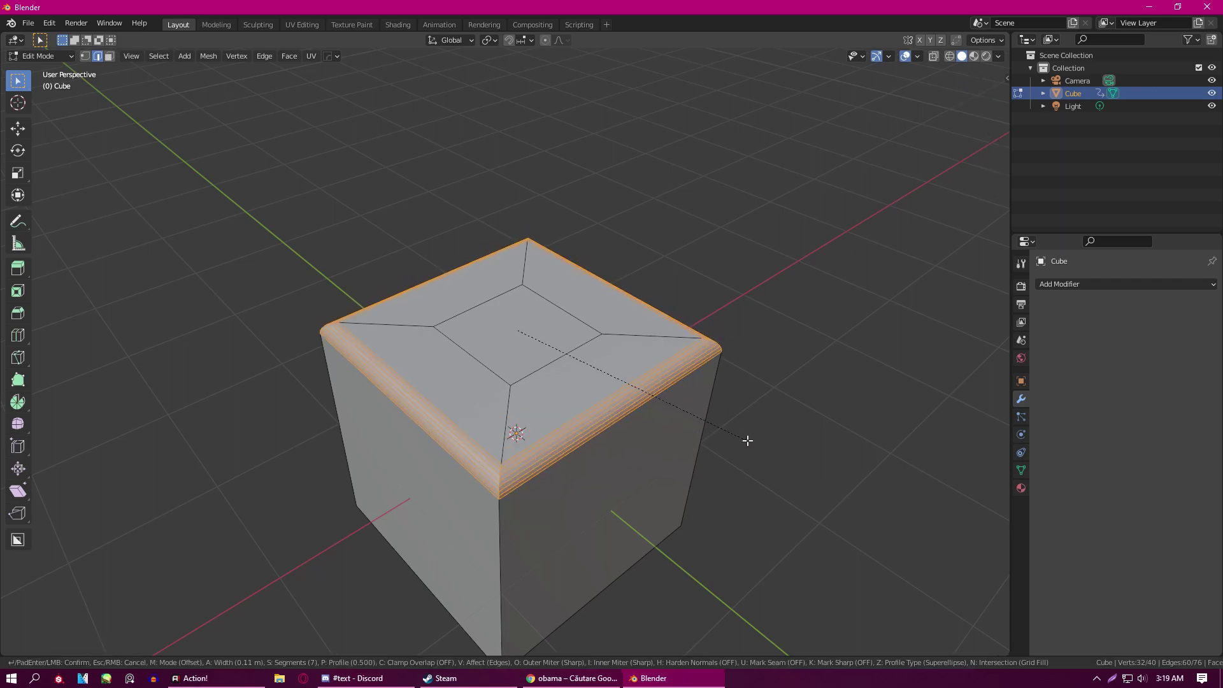
pyautogui.hotkey('ctrl', 'b')
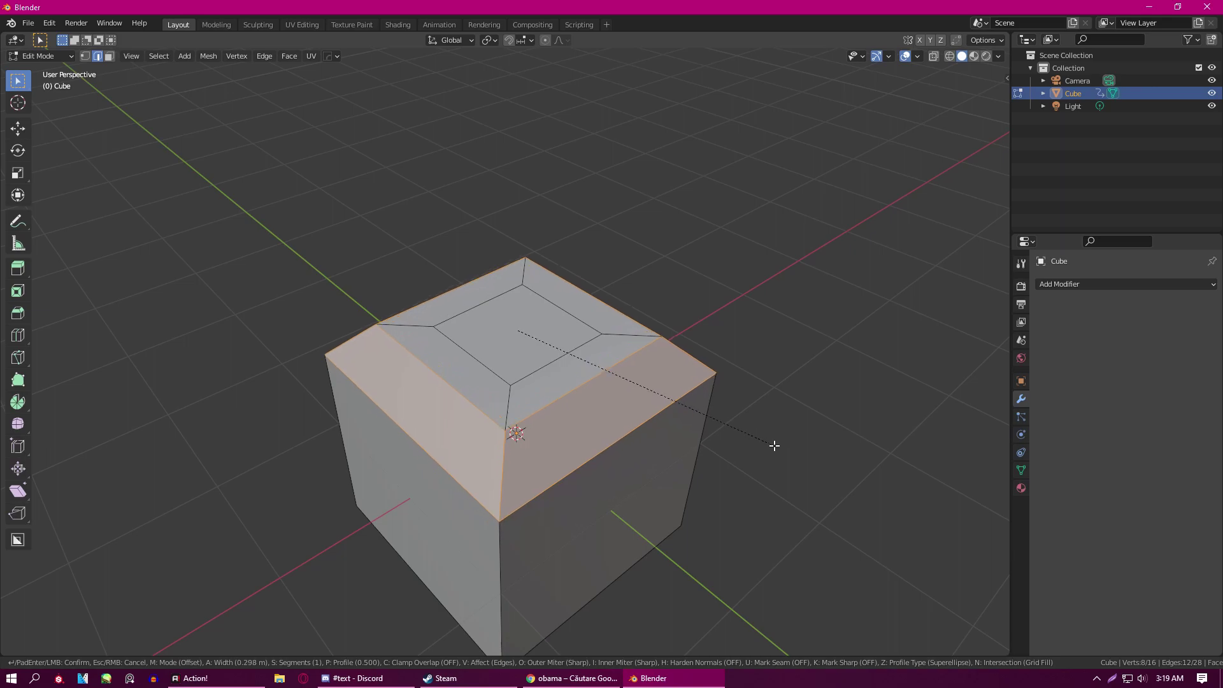
pyautogui.scroll(16, 785, 449)
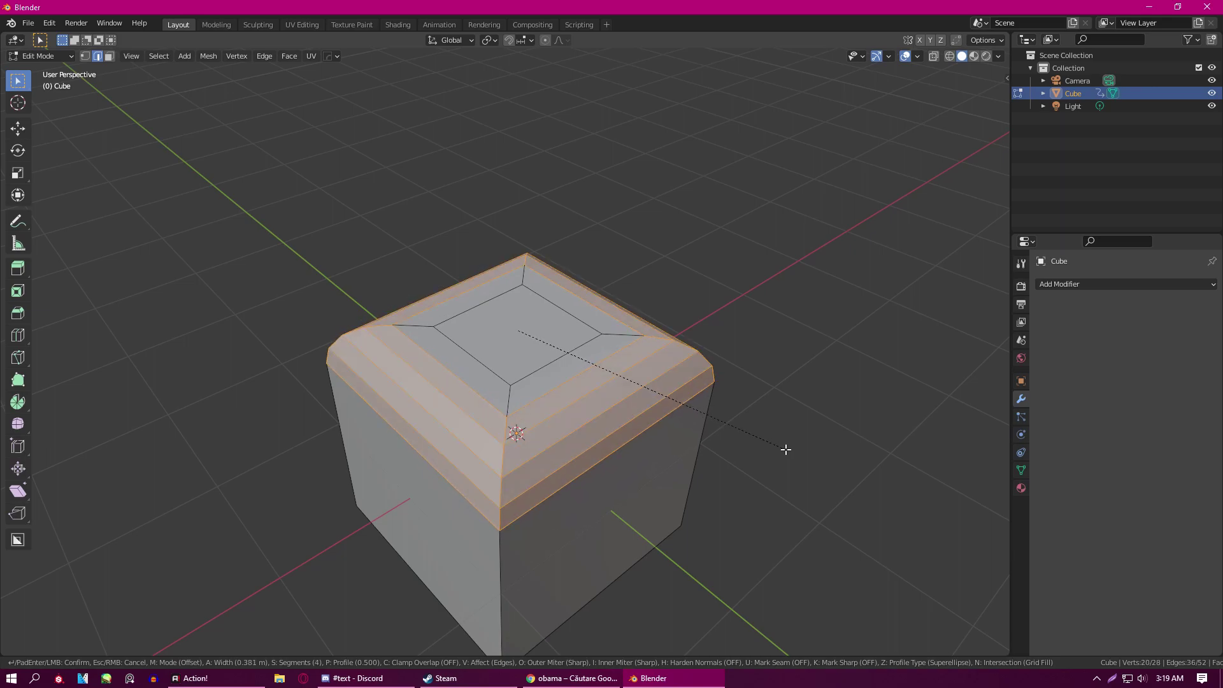
pyautogui.scroll(-1, 786, 450)
pyautogui.click(785, 450)
# - Examine the cube's rounded top edges in Object Mode and return to Edit Mode
pyautogui.press('Tab')
pyautogui.moveTo(760, 462); pyautogui.dragTo(714, 441, button='middle')
pyautogui.scroll(5, 706, 441)
pyautogui.scroll(-4, 701, 442)
pyautogui.moveTo(541, 344); pyautogui.dragTo(661, 367, button='middle')
pyautogui.scroll(-4, 661, 367)
pyautogui.scroll(3, 631, 408)
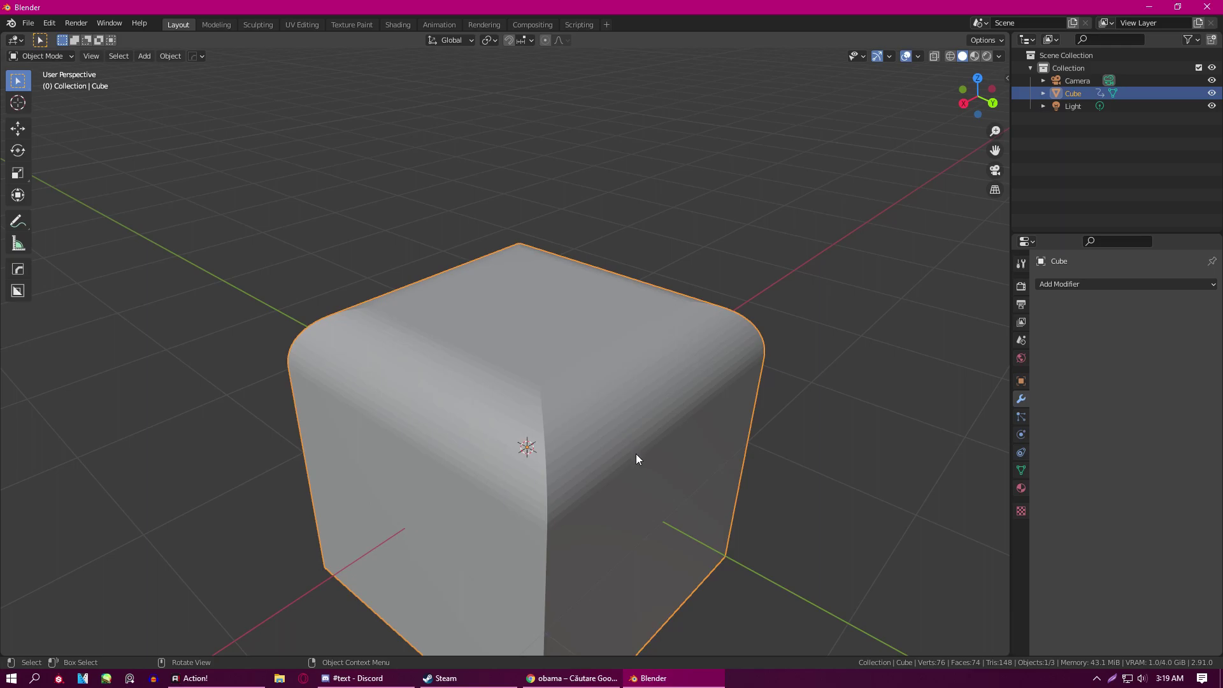
pyautogui.scroll(-4, 639, 449)
pyautogui.moveTo(636, 457); pyautogui.dragTo(577, 422, button='middle')
pyautogui.press('Tab')
pyautogui.scroll(3, 560, 427)
pyautogui.scroll(-2, 548, 433)
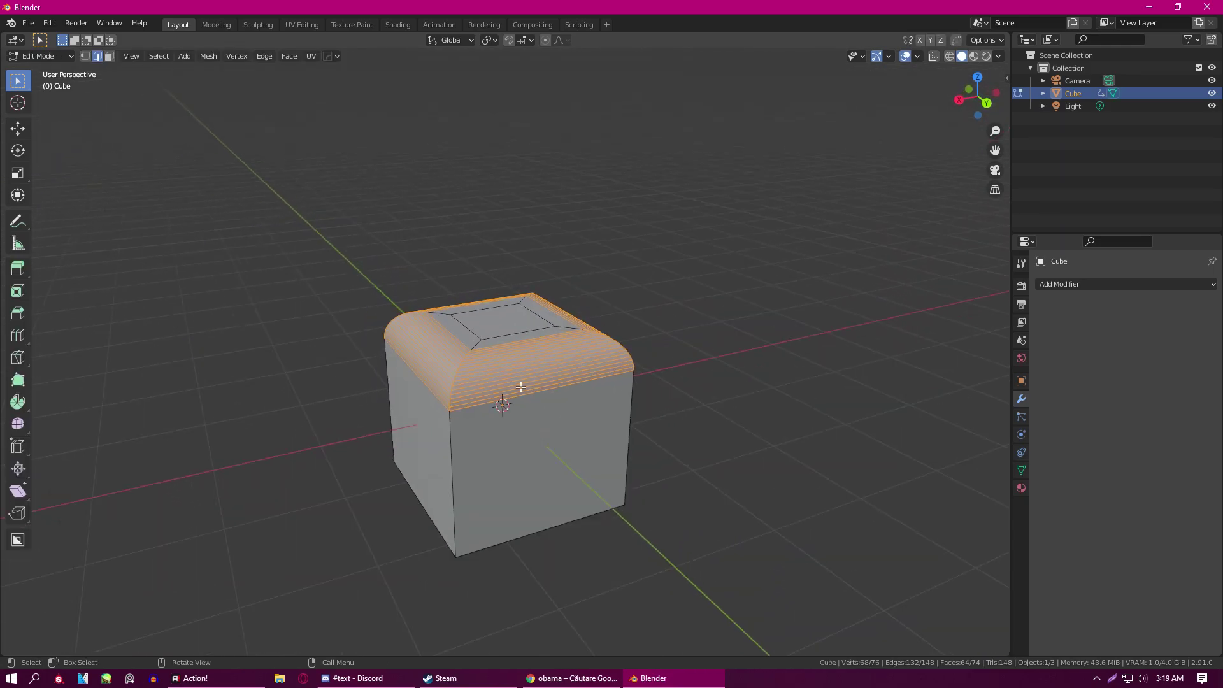
# - Try a vertex bevel with one segment on a bottom corner vertex of the cube, and undo it
pyautogui.moveTo(502, 411); pyautogui.dragTo(543, 327, button='middle')
pyautogui.press('1')
pyautogui.click(540, 433)
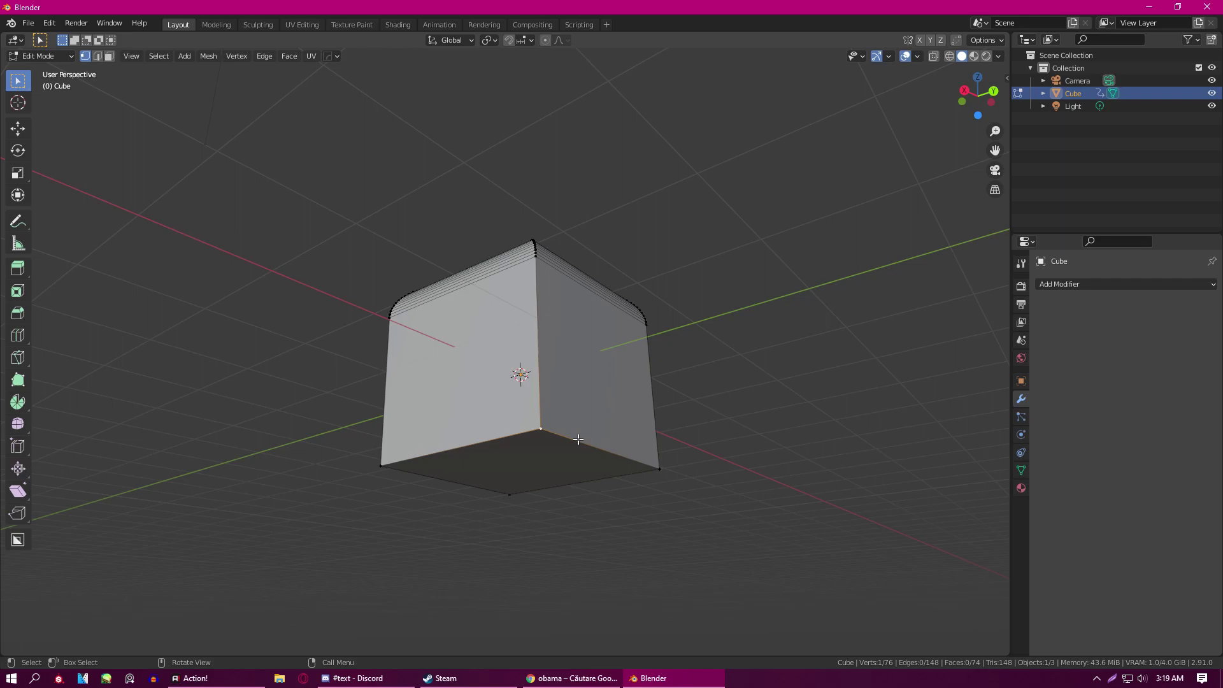
pyautogui.hotkey('ctrl', 'shift', 'b')
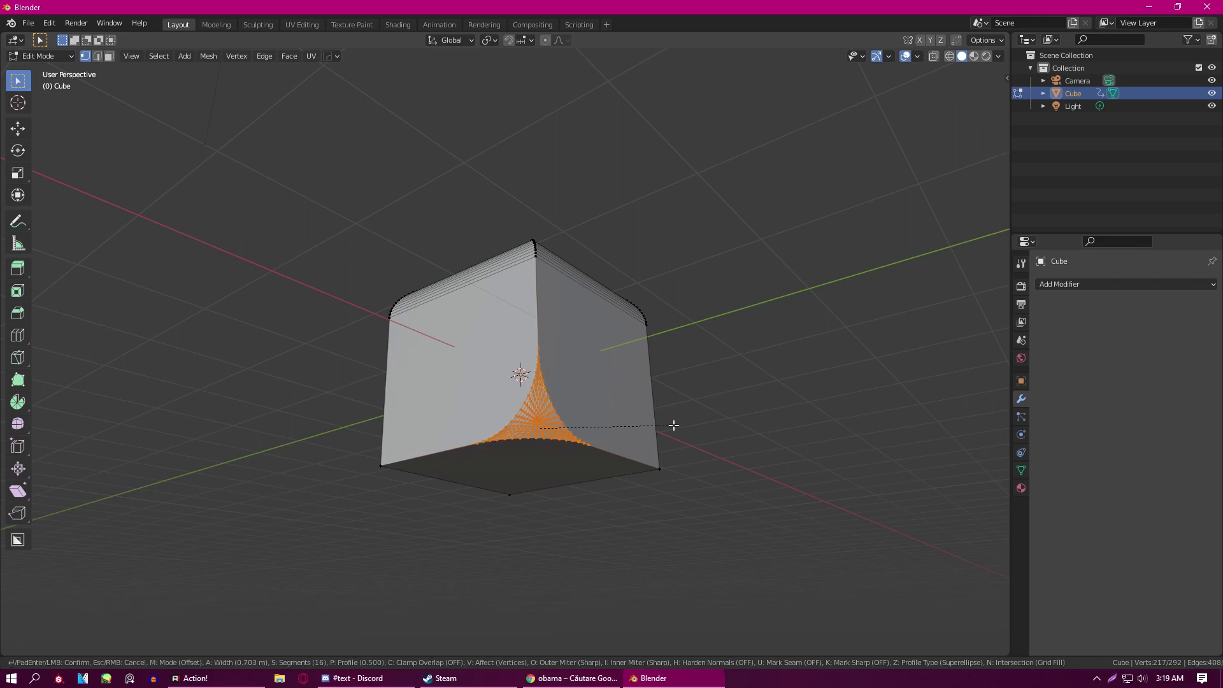
pyautogui.scroll(-15, 666, 425)
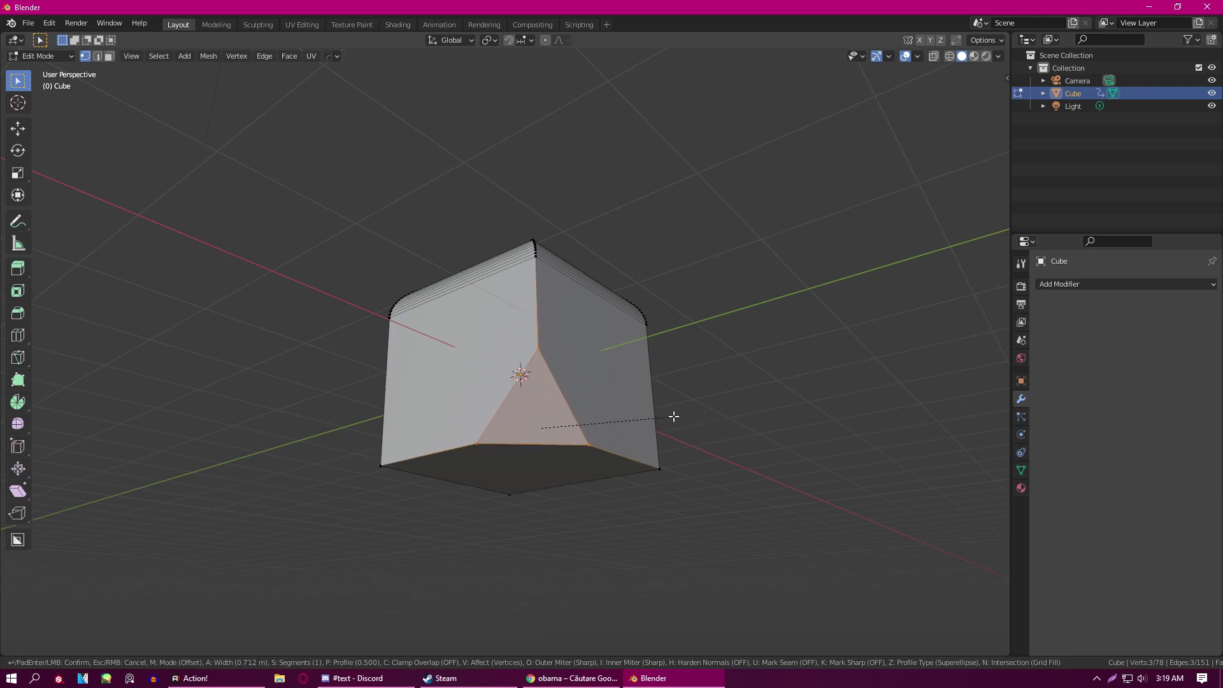
pyautogui.click(729, 421)
pyautogui.moveTo(729, 421); pyautogui.dragTo(627, 393, button='middle')
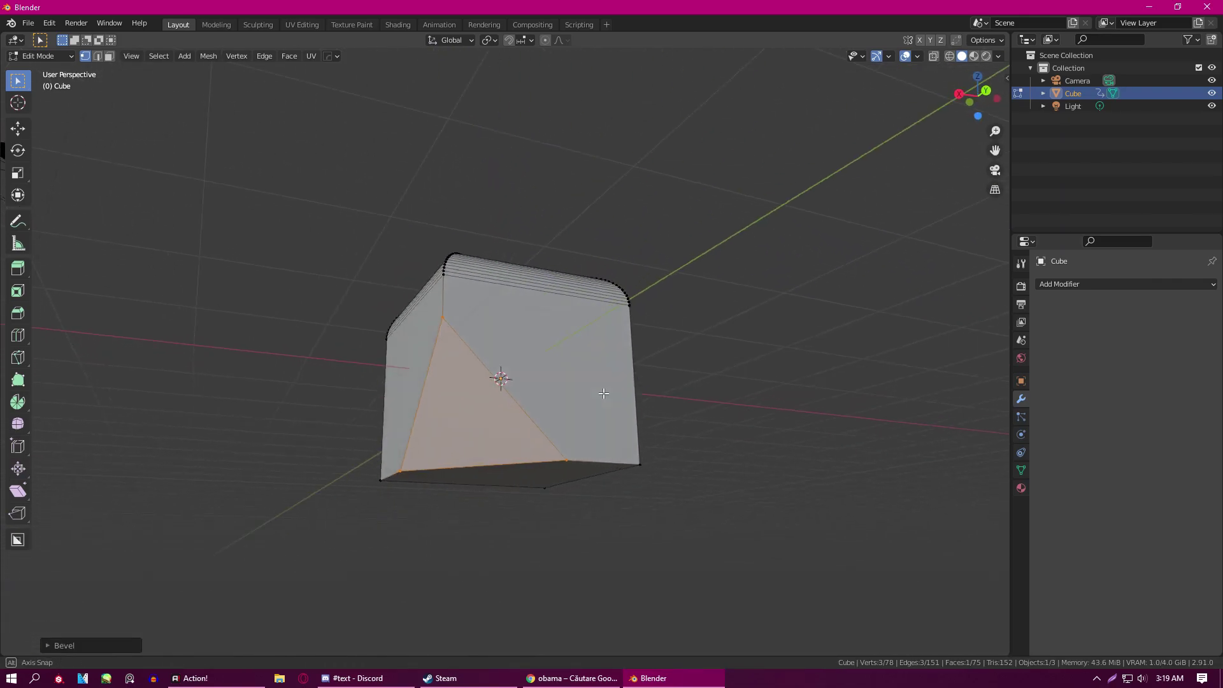
pyautogui.hotkey('ctrl', 'z')
# - Try an edge bevel on the bottom corner vertex, undo it, and cut the corner with a one-segment vertex bevel
pyautogui.hotkey('ctrl', 'shift', 'b')
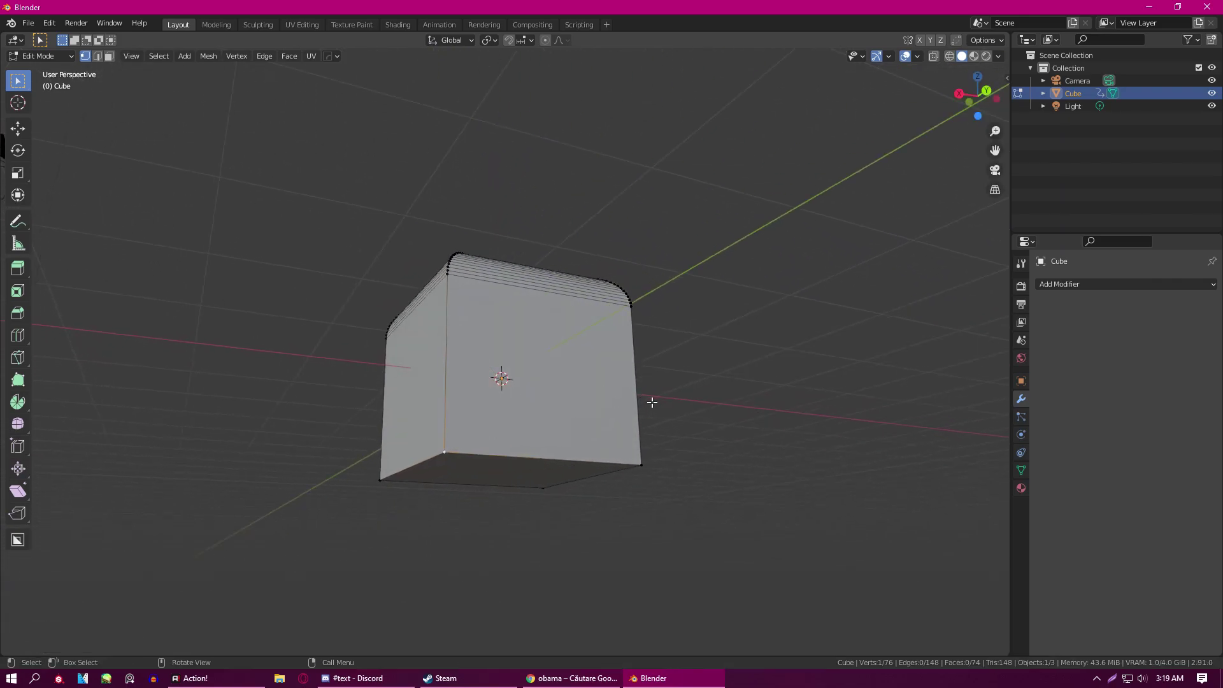
pyautogui.hotkey('ctrl', 'b')
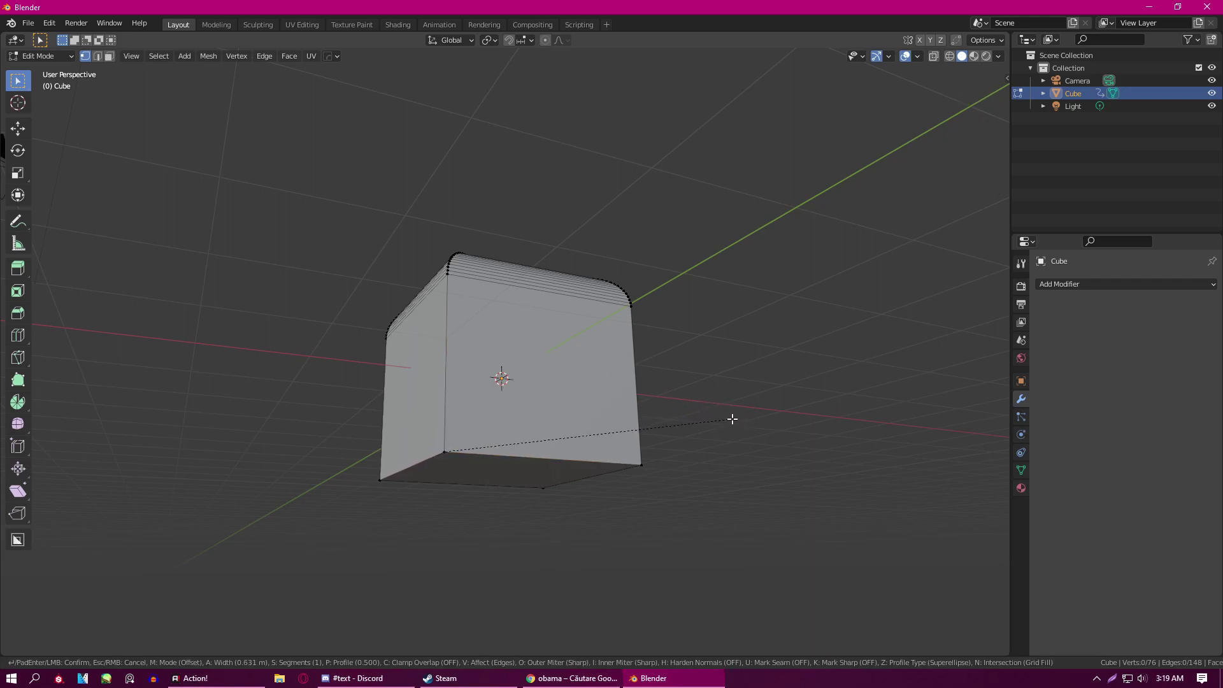
pyautogui.press('Escape')
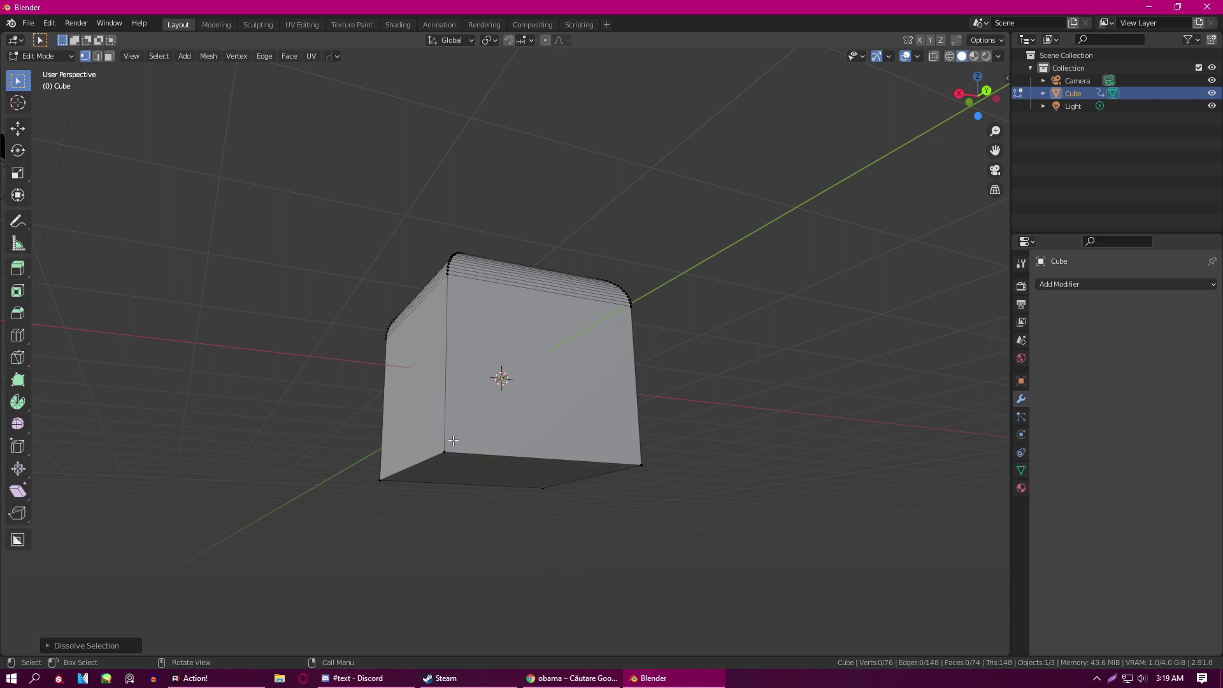
pyautogui.hotkey('ctrl', 'z')
pyautogui.hotkey('ctrl', 'z')
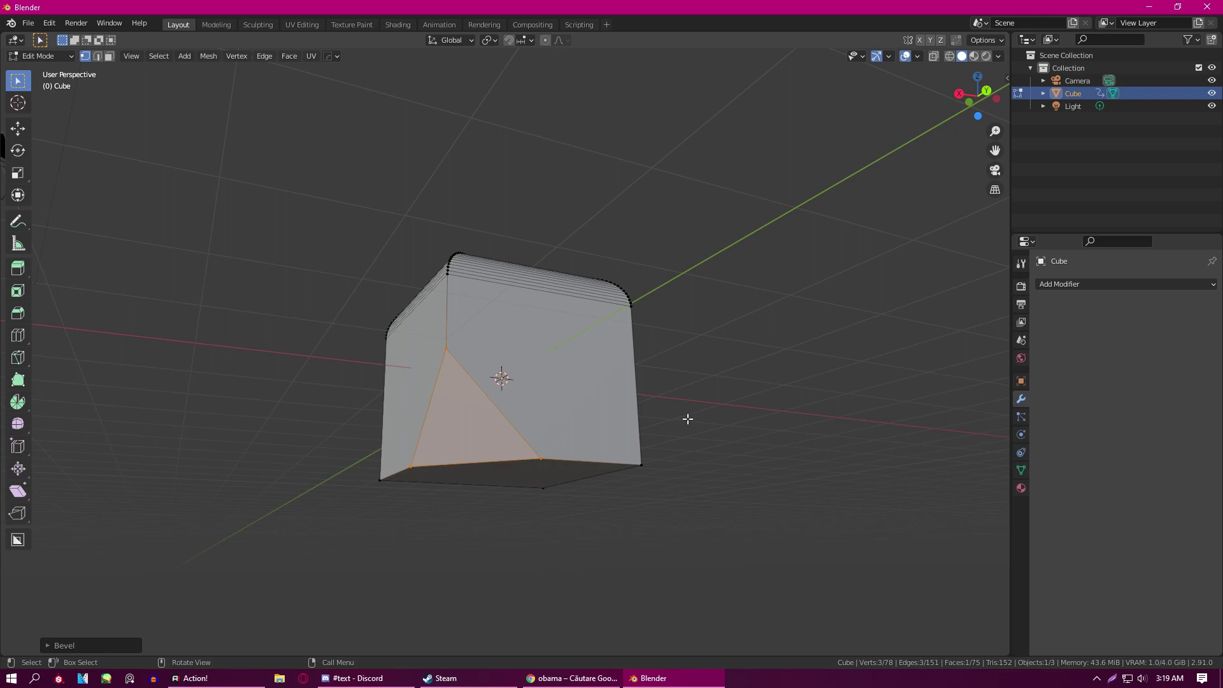
# - Select the inset face on top of the cube in face select mode and extrude it upward into a tall column
pyautogui.moveTo(690, 374); pyautogui.dragTo(619, 472, button='middle')
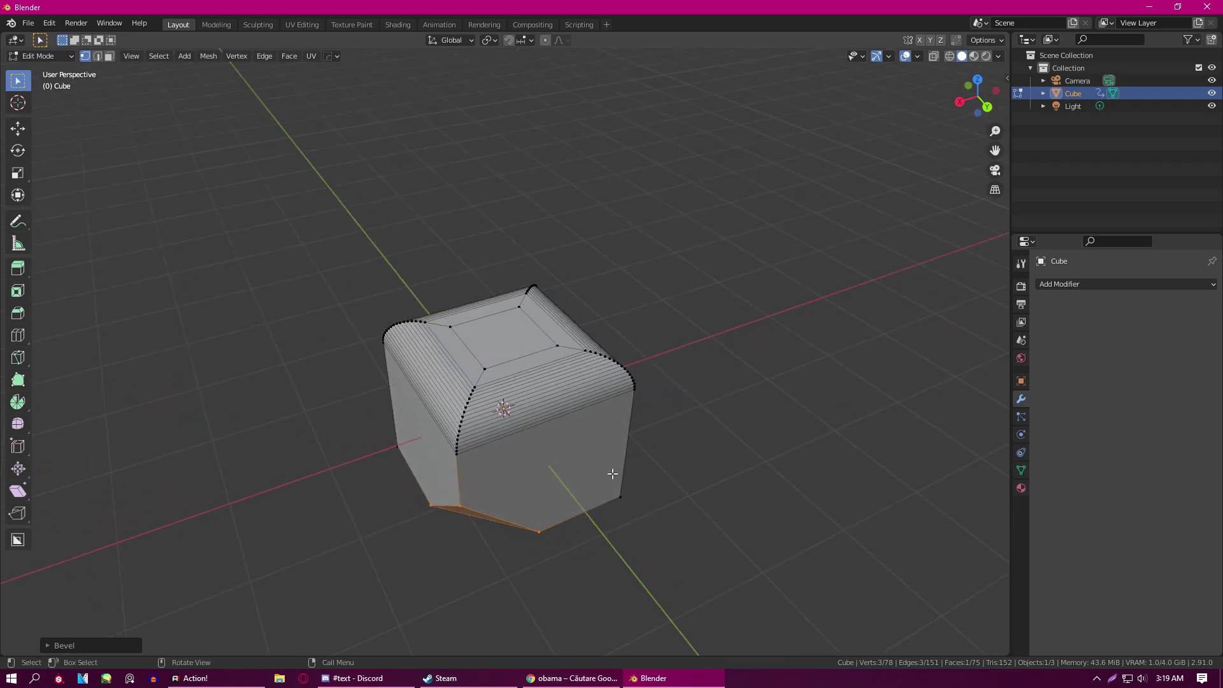
pyautogui.press('3')
pyautogui.scroll(2, 510, 332)
pyautogui.click(514, 357)
pyautogui.scroll(3, 514, 357)
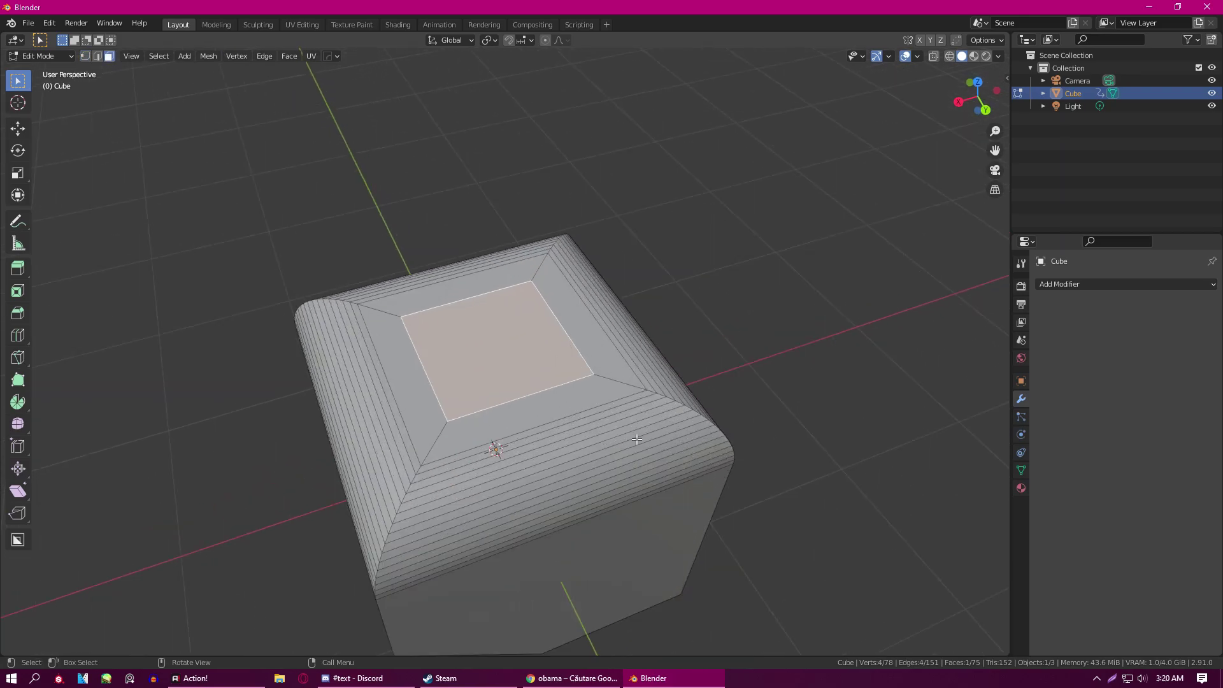
pyautogui.scroll(-3, 642, 439)
pyautogui.moveTo(642, 439); pyautogui.dragTo(586, 363, button='middle')
pyautogui.press('e')
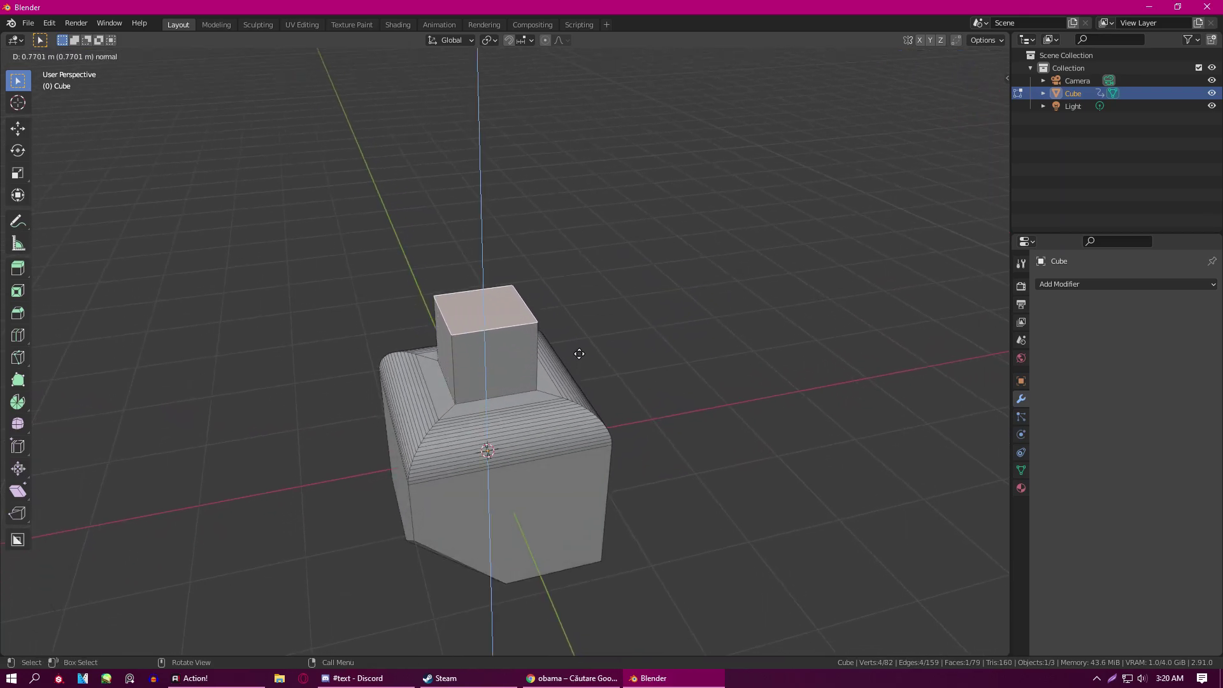
pyautogui.click(593, 228)
# - Extrude the triangular face at the bevelled bottom corner about 2.55 m outward along its normal
pyautogui.moveTo(595, 212); pyautogui.dragTo(565, 251, button='middle')
pyautogui.scroll(3, 565, 251)
pyautogui.scroll(-3, 546, 418)
pyautogui.click(500, 451)
pyautogui.moveTo(499, 450); pyautogui.dragTo(631, 325, button='middle')
pyautogui.scroll(-3, 650, 374)
pyautogui.press('e')
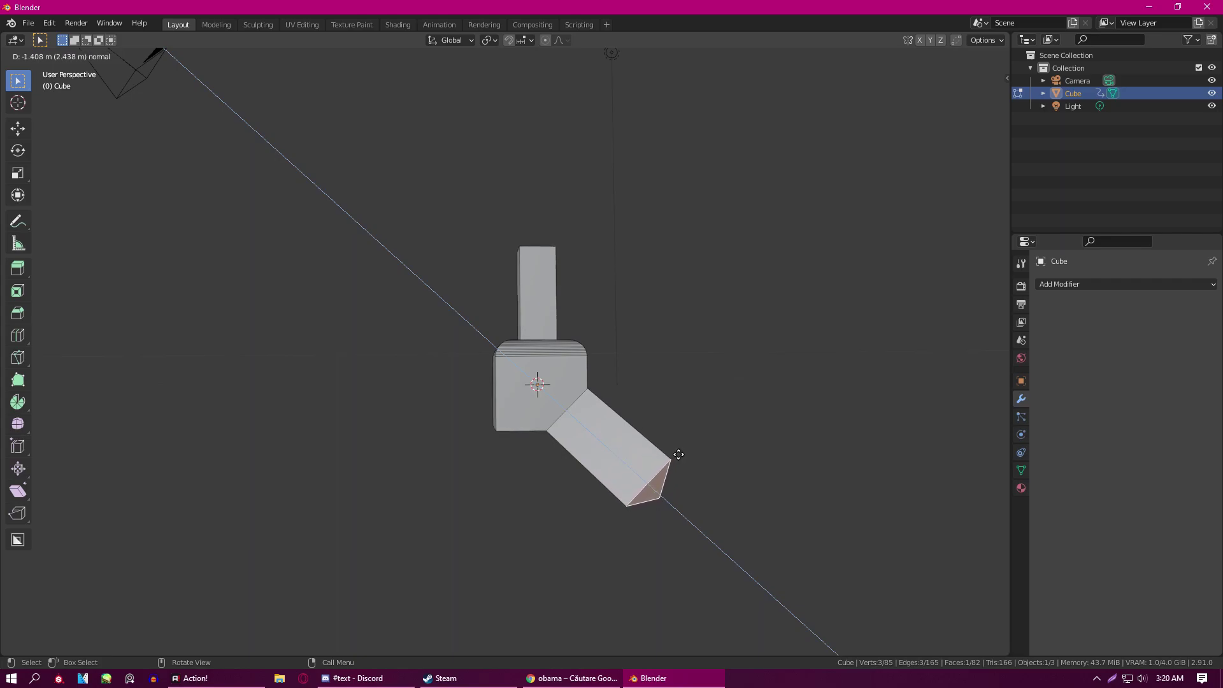
pyautogui.press('g')
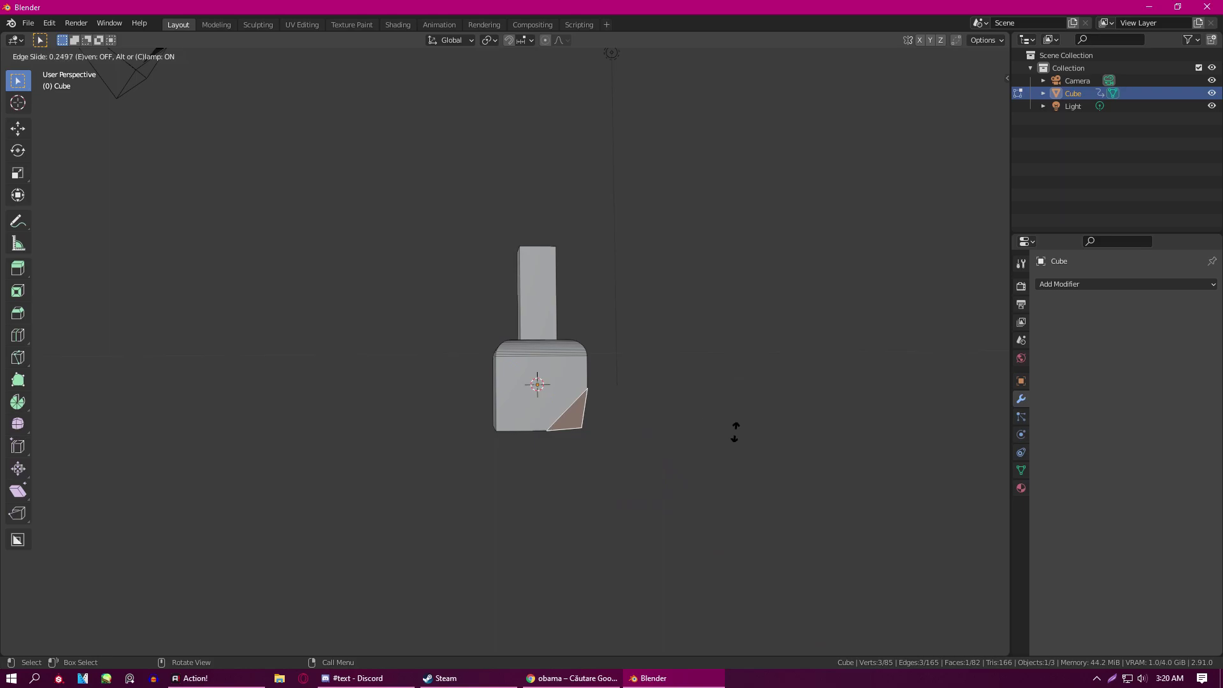
pyautogui.press('Escape')
pyautogui.press('e')
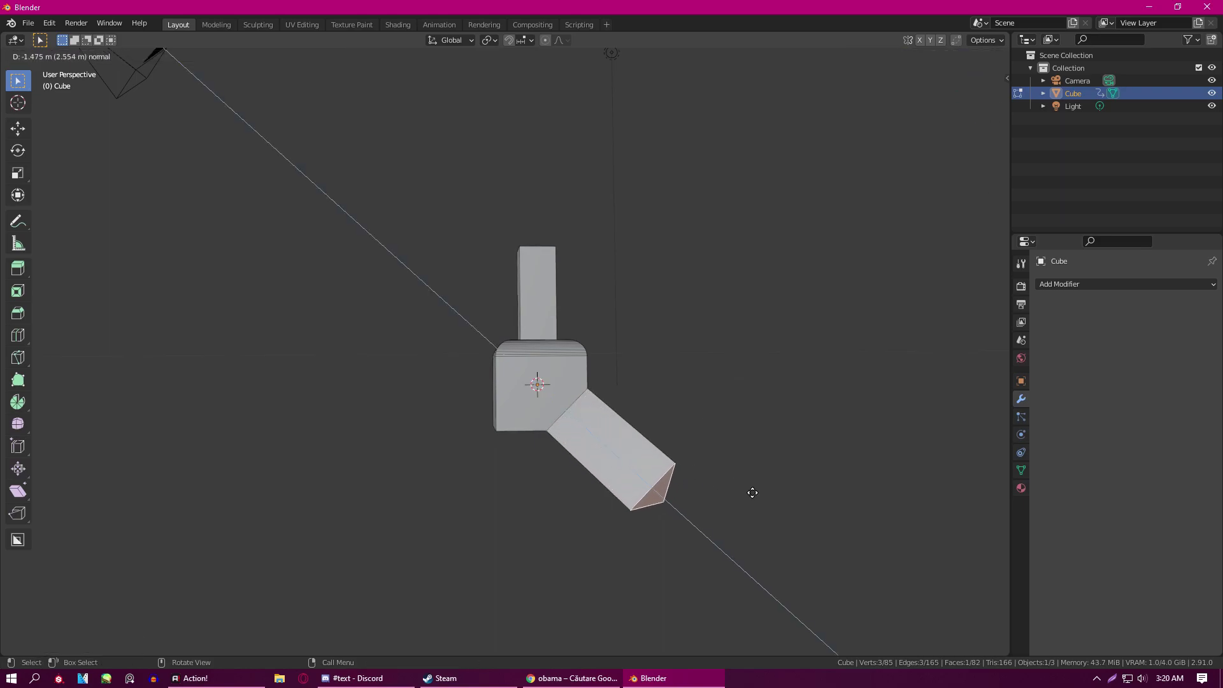
pyautogui.click(753, 493)
pyautogui.press('g')
pyautogui.click(675, 472)
# - Try extruding an adjacent side face of the cube outward, and undo the extrusion
pyautogui.moveTo(675, 471); pyautogui.dragTo(541, 357, button='middle')
pyautogui.scroll(4, 531, 447)
pyautogui.click(826, 446)
pyautogui.click(426, 395)
pyautogui.press('KP_Decimal')
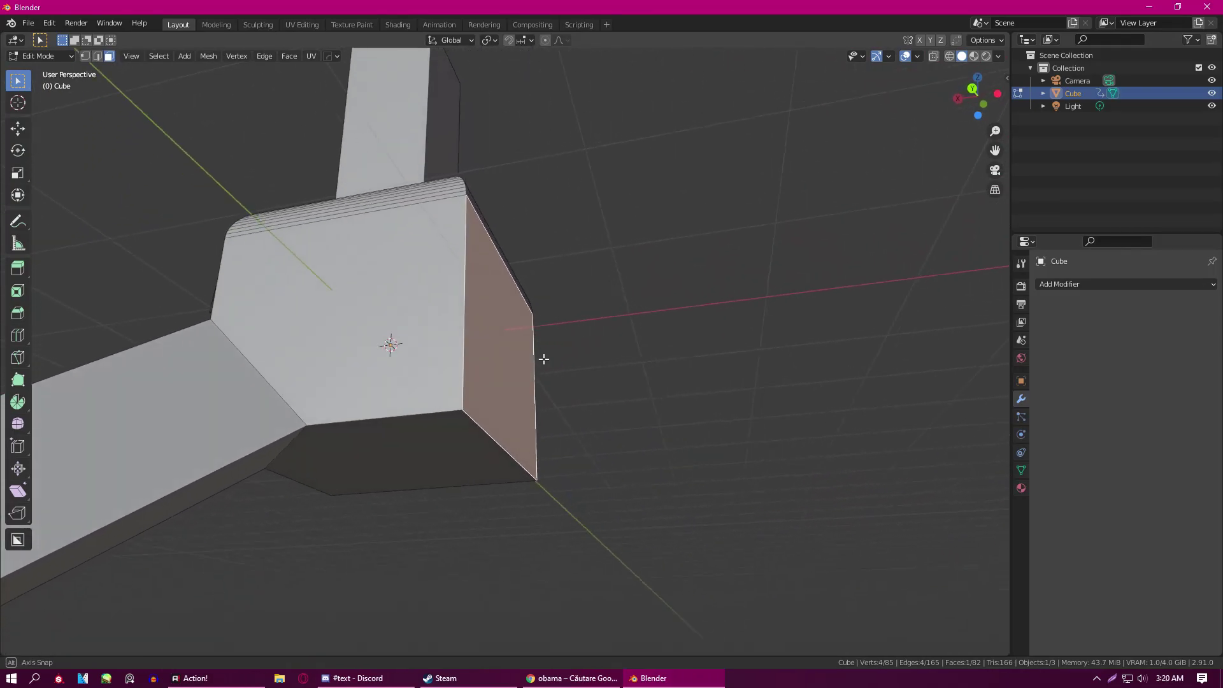
pyautogui.scroll(-5, 540, 357)
pyautogui.press('e')
pyautogui.click(858, 371)
pyautogui.moveTo(751, 330); pyautogui.dragTo(630, 409, button='middle')
pyautogui.hotkey('ctrl', 'z')
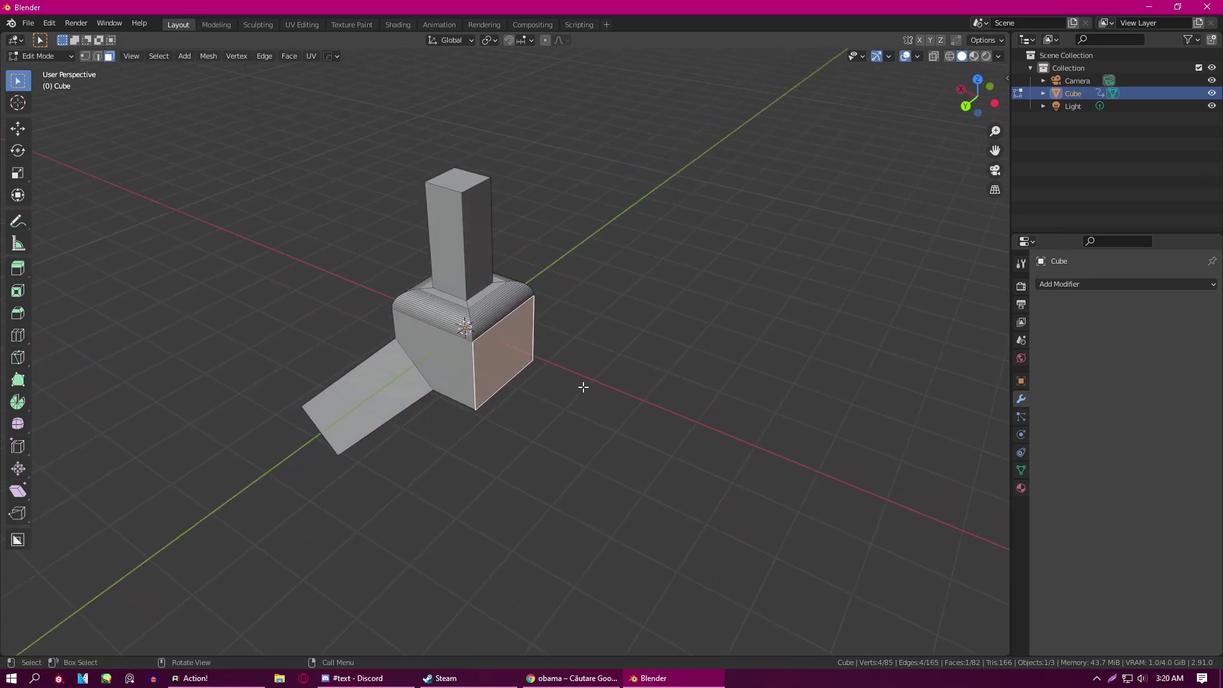
# - Try adding a loop cut to the cube body, and undo it
pyautogui.scroll(3, 573, 349)
pyautogui.hotkey('ctrl', 'r')
pyautogui.click(456, 361)
pyautogui.click(456, 361)
pyautogui.hotkey('ctrl', 'z')
# - Add one loop cut around the column and slide it upward from the middle
pyautogui.moveTo(471, 375); pyautogui.dragTo(554, 449, button='middle')
pyautogui.hotkey('ctrl', 'r')
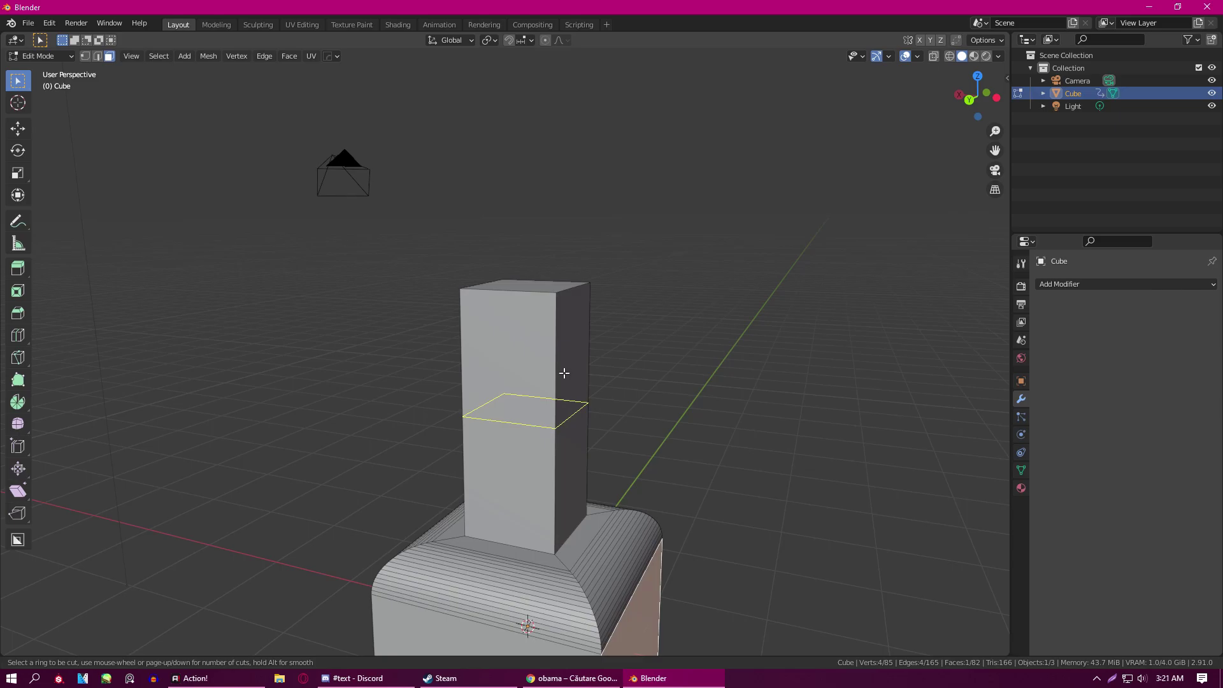
pyautogui.click(565, 372)
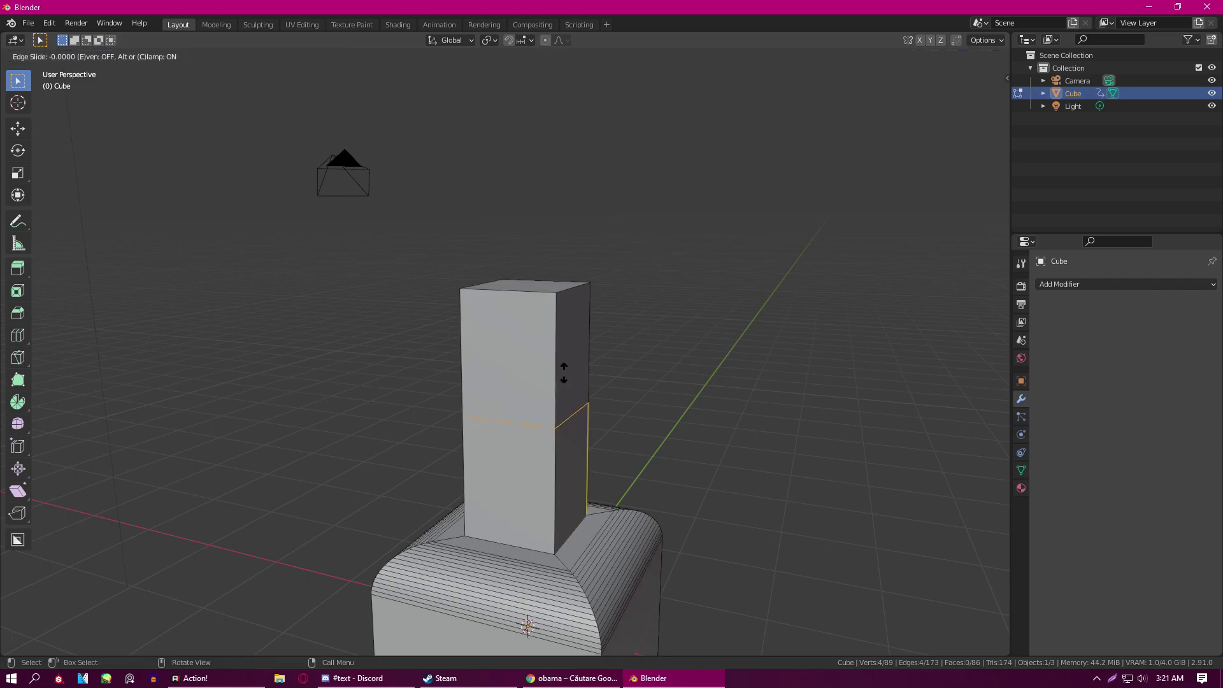
pyautogui.click(567, 331)
# - In face select mode, select both faces on one side of the column together, the lower one alone, and finally the upper one alone
pyautogui.press('3')
pyautogui.click(514, 453)
pyautogui.keyDown('shift'); pyautogui.click(516, 345); pyautogui.keyUp('shift')
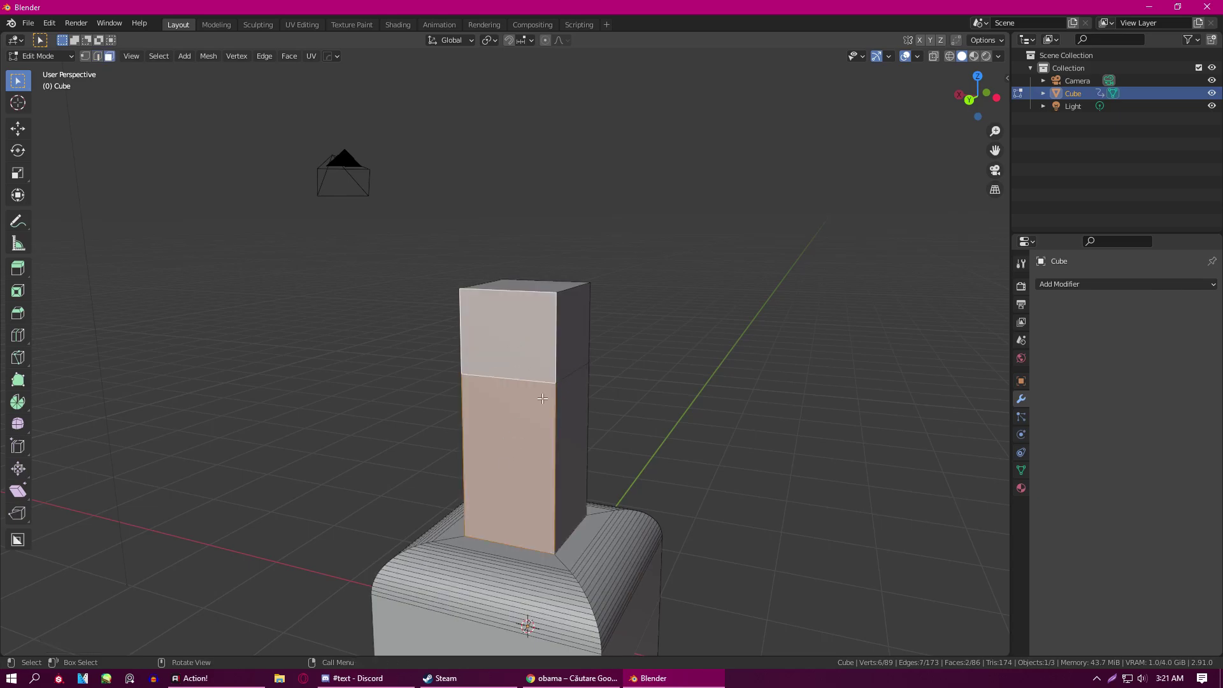
pyautogui.click(526, 440)
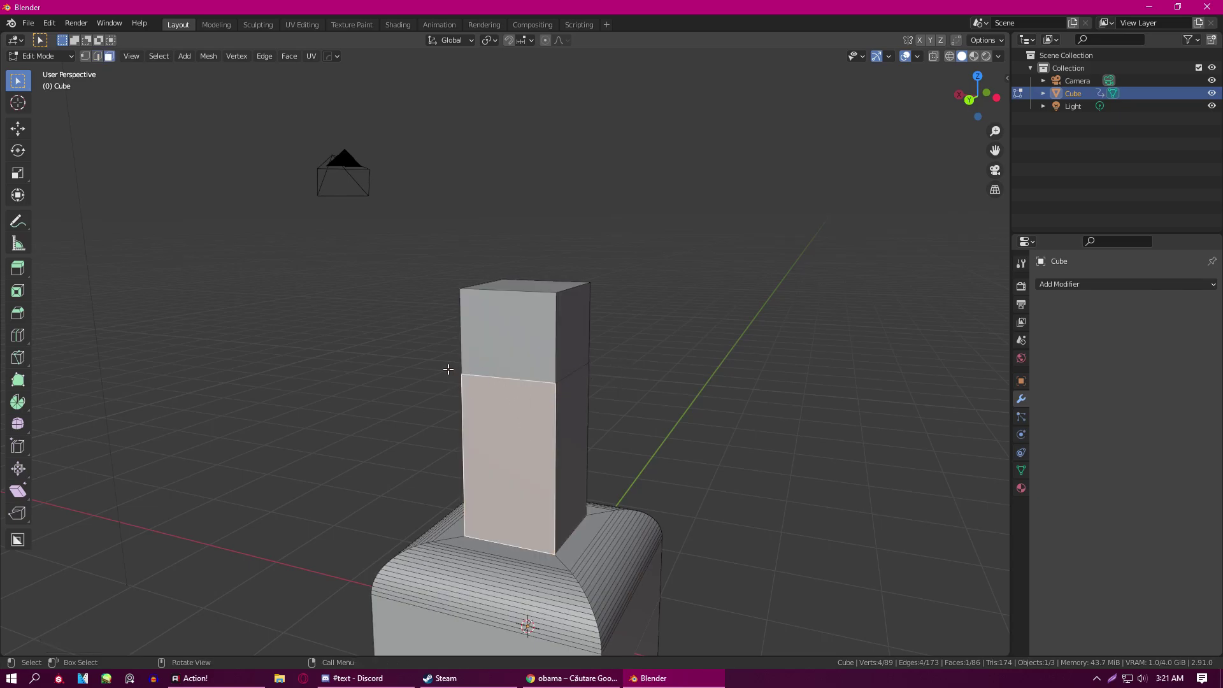
pyautogui.click(514, 354)
# - Try extruding the column's upper side face alone and together with the lower one, revert each attempt, and reselect the upper face
pyautogui.moveTo(579, 336); pyautogui.dragTo(530, 342, button='middle')
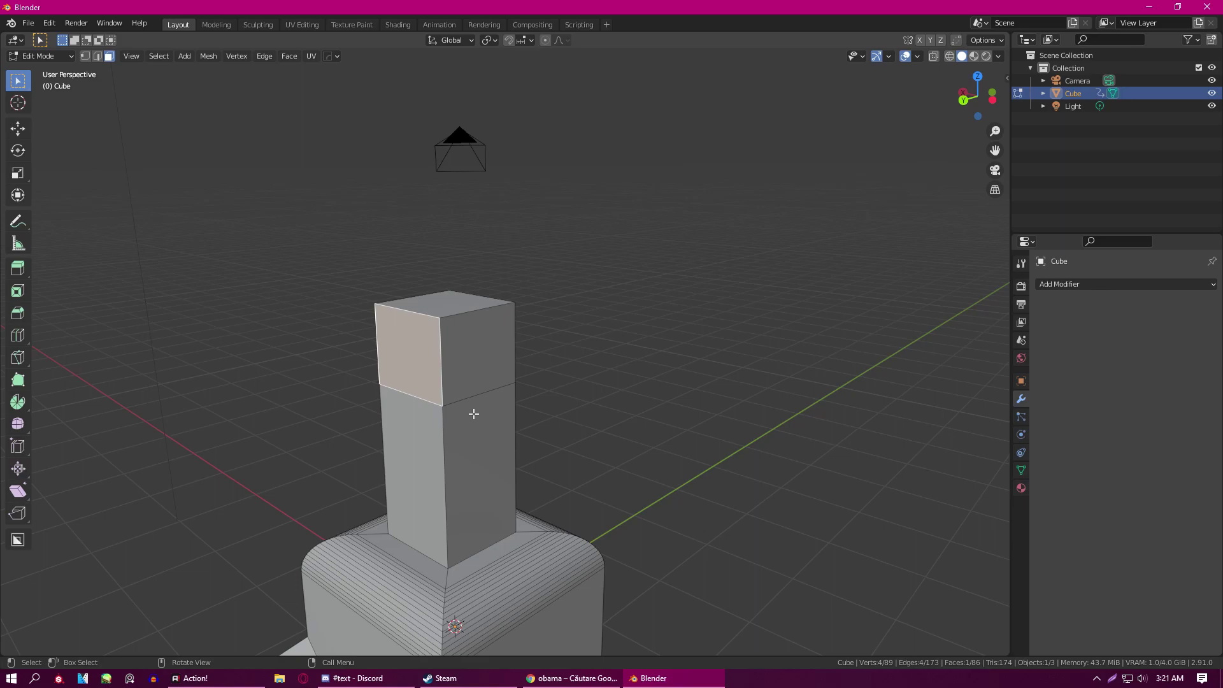
pyautogui.press('e')
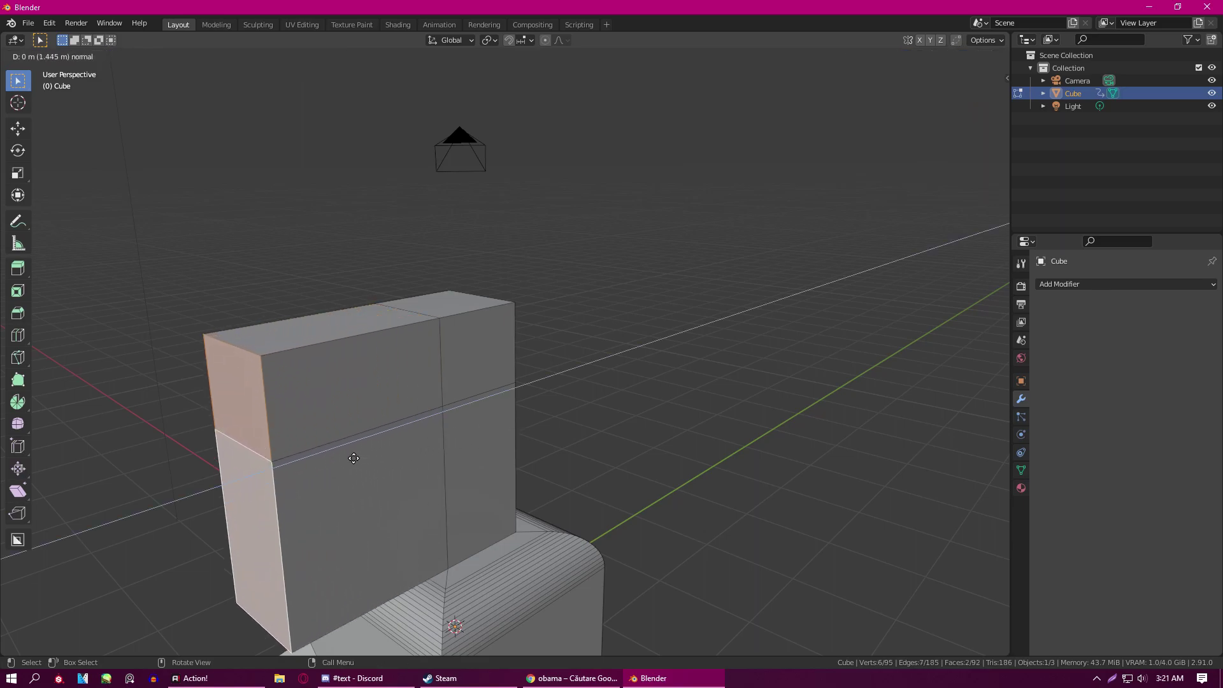
pyautogui.click(354, 458)
pyautogui.hotkey('ctrl', 'z')
pyautogui.click(410, 366)
pyautogui.press('e')
pyautogui.click(203, 401)
pyautogui.hotkey('ctrl', 'z')
pyautogui.keyDown('shift'); pyautogui.click(417, 465); pyautogui.keyUp('shift')
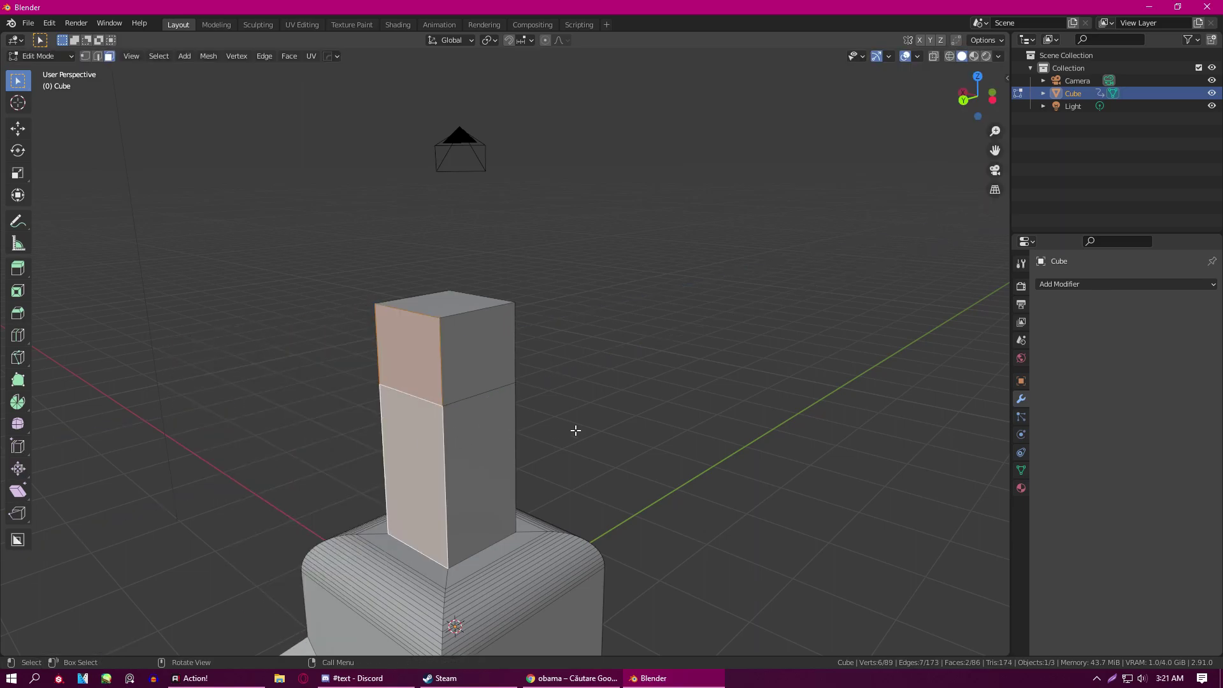
pyautogui.press('e')
pyautogui.rightClick(305, 448)
pyautogui.click(442, 363)
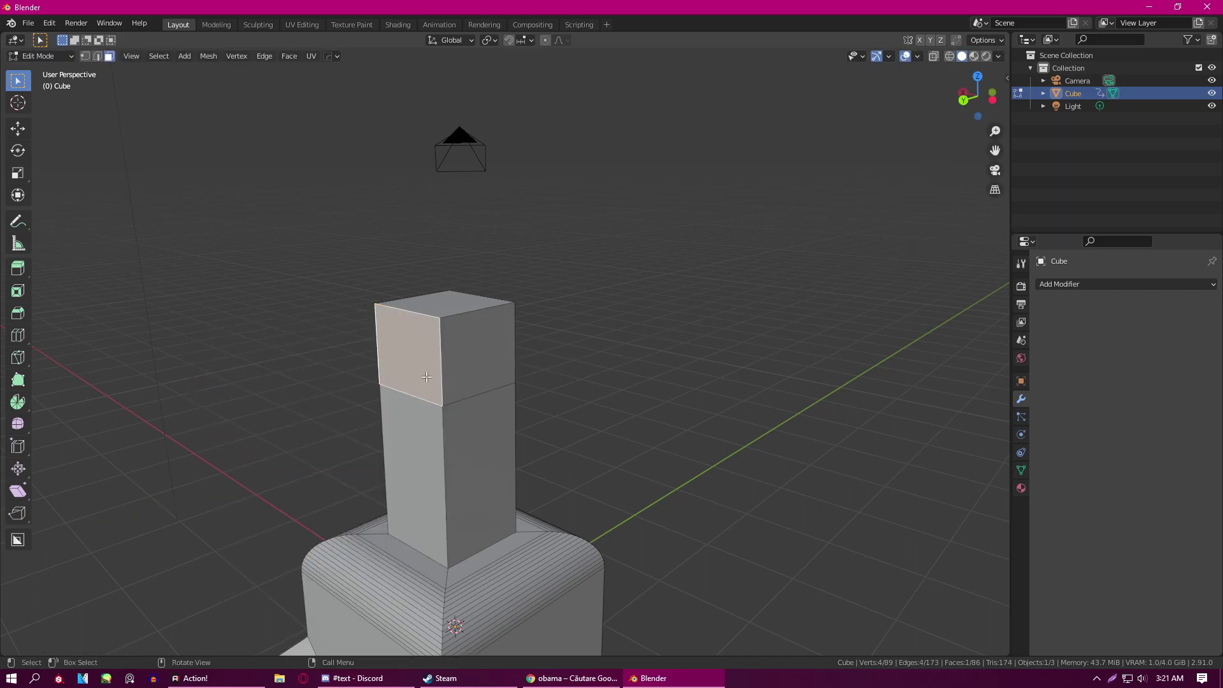
# - Extrude the column's upper side face outward into a long horizontal arm, and clear the selection
pyautogui.press('e')
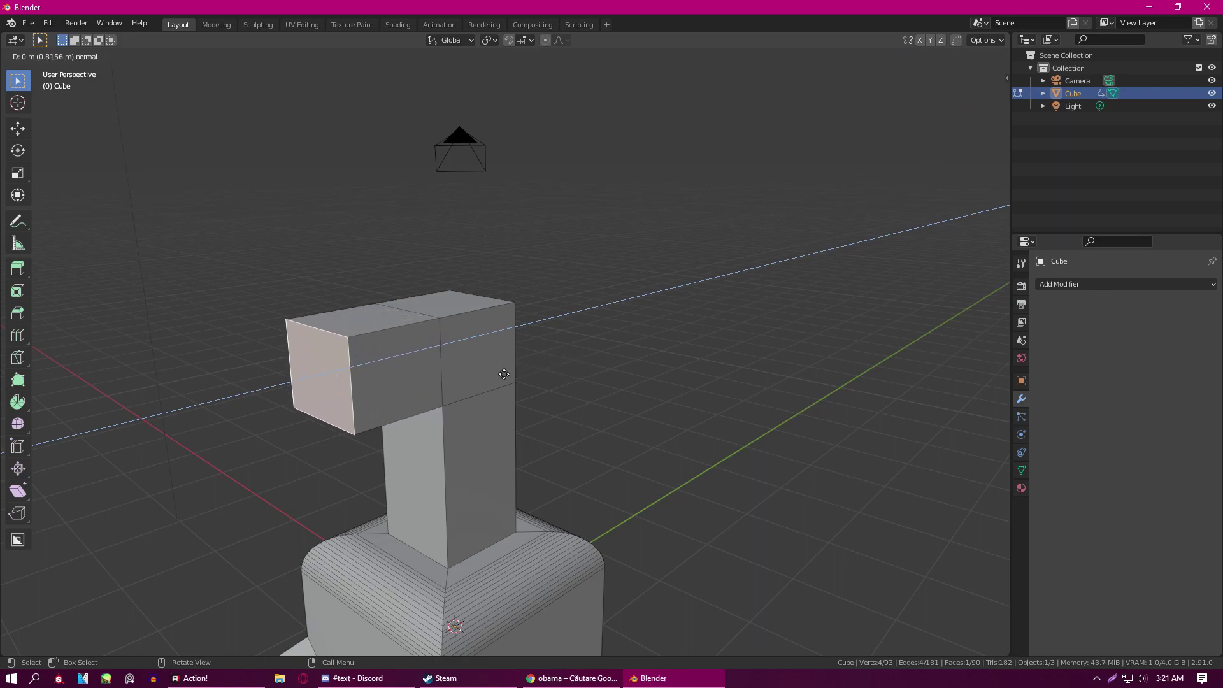
pyautogui.click(344, 382)
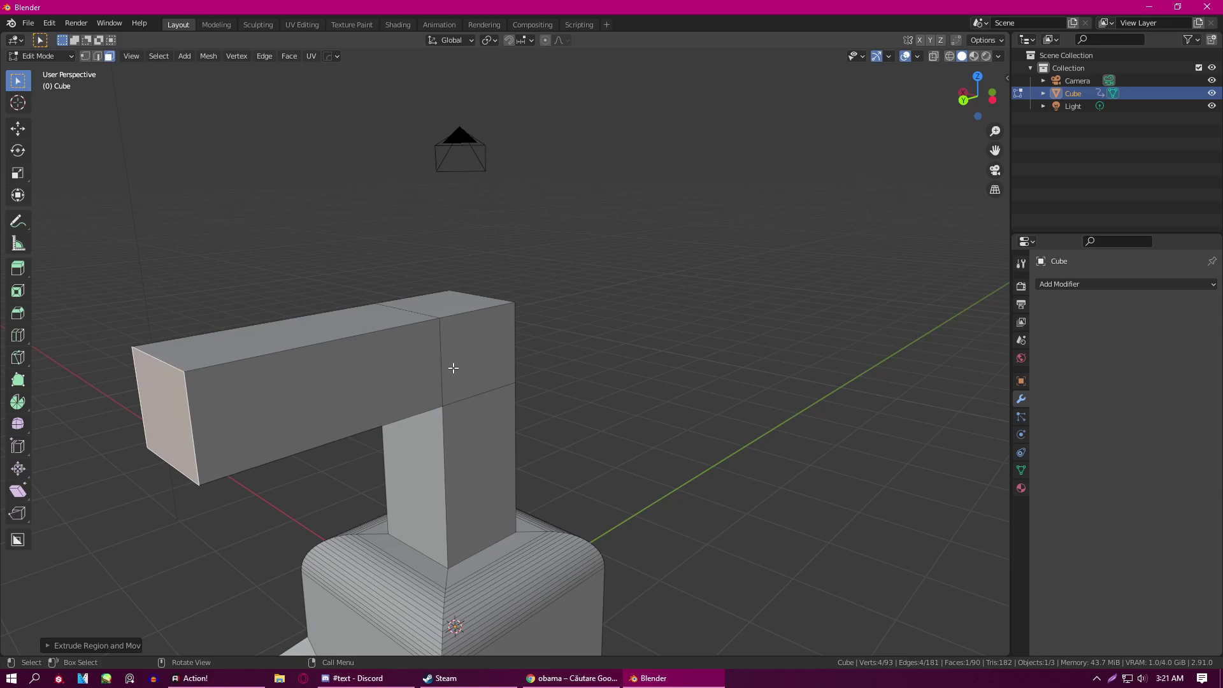
pyautogui.click(623, 378)
# - Knife-cut a closed path of diagonals corner to corner across the sides and tops of the arm and column, starting at the arm's outer upper corner
pyautogui.press('k')
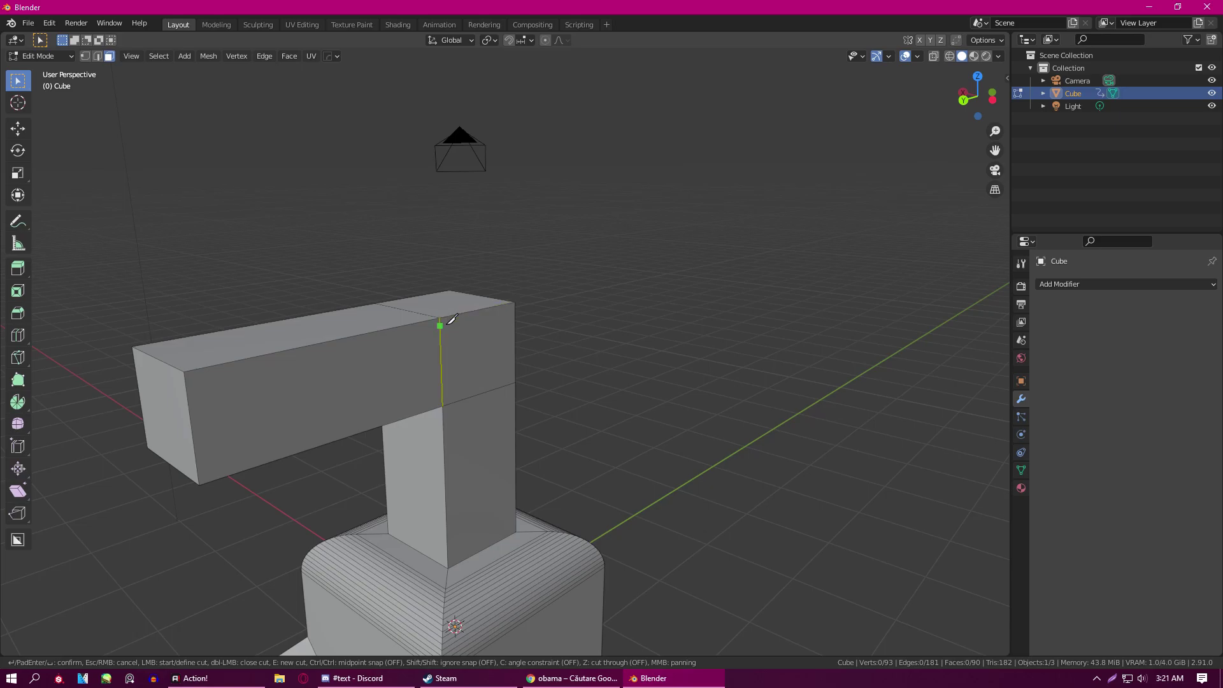
pyautogui.click(186, 370)
pyautogui.click(442, 406)
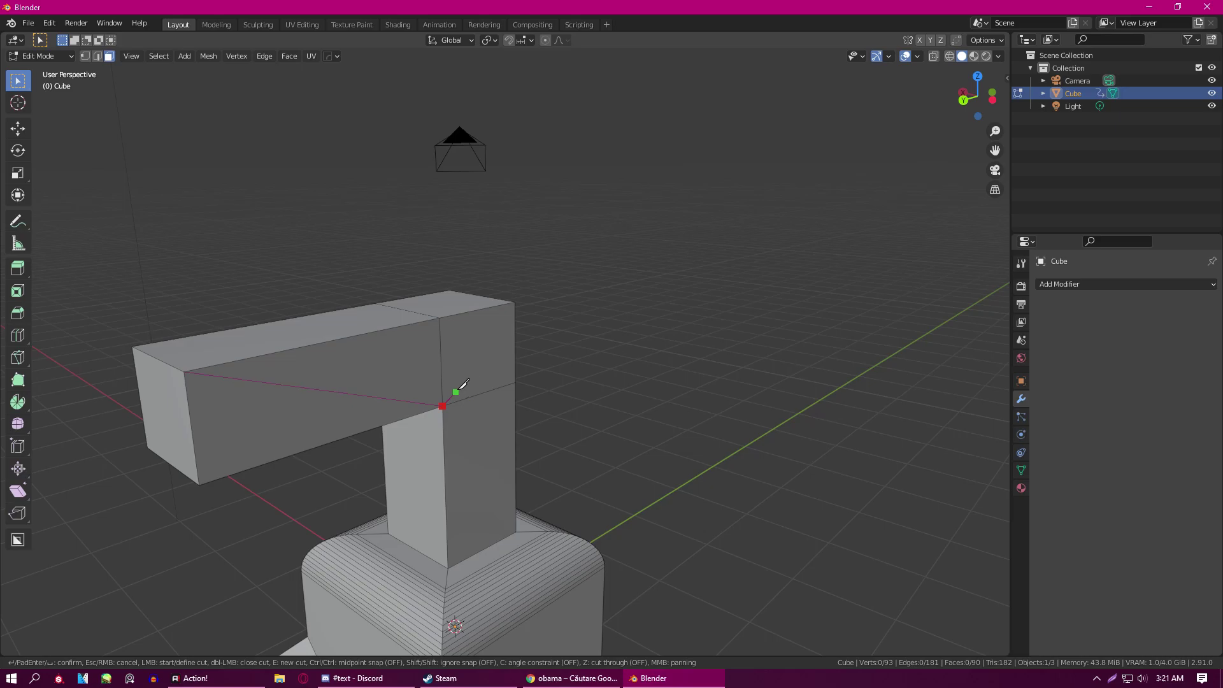
pyautogui.click(516, 301)
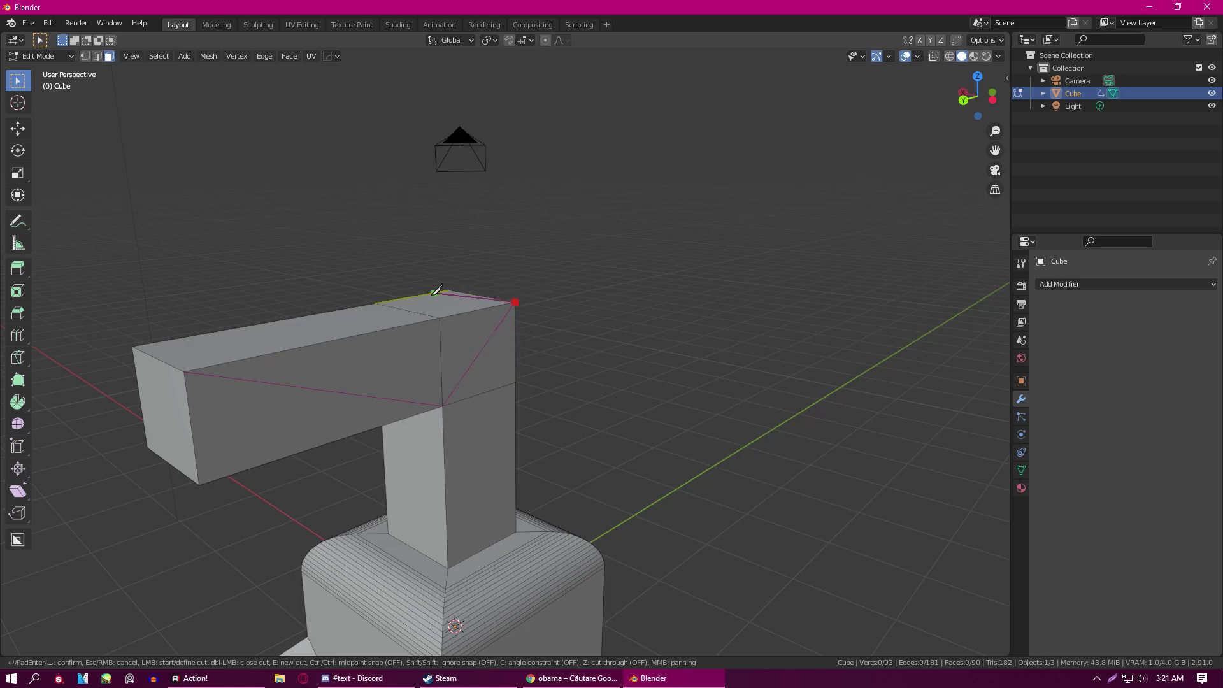
pyautogui.click(376, 303)
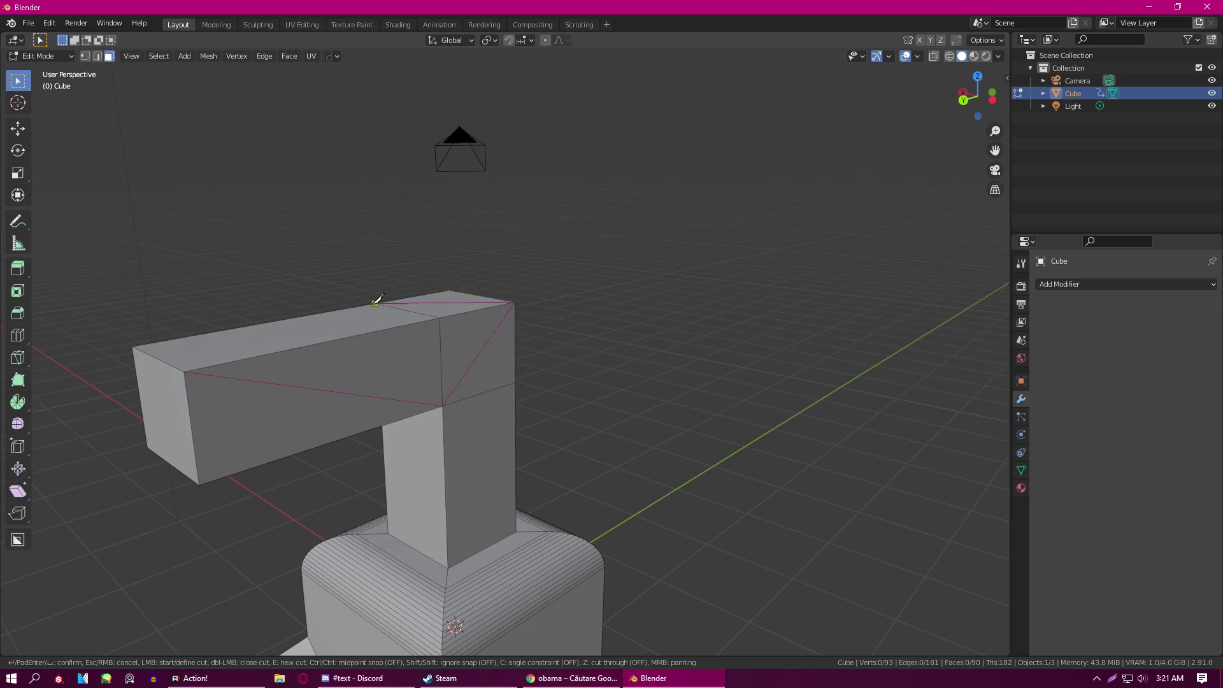
pyautogui.click(183, 371)
pyautogui.press('Return')
pyautogui.moveTo(320, 363); pyautogui.dragTo(337, 389, button='middle')
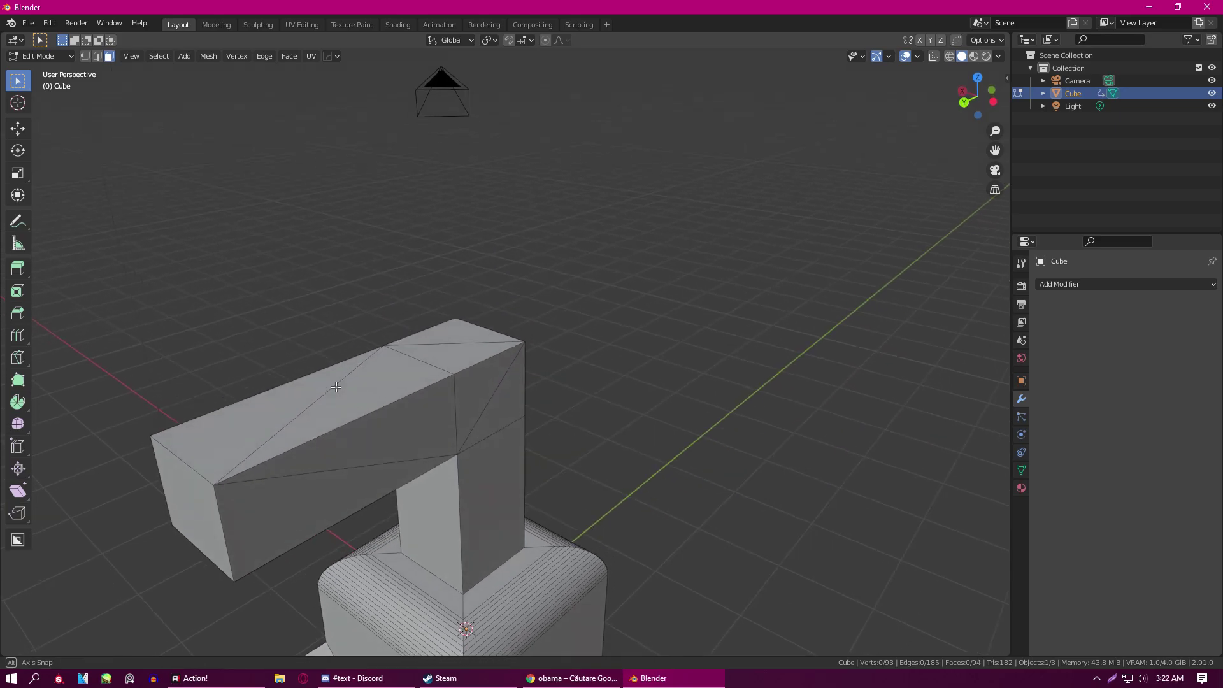
# - Select the triangular faces made by the diagonal cuts one after another to examine them, and clear the selection
pyautogui.click(413, 447)
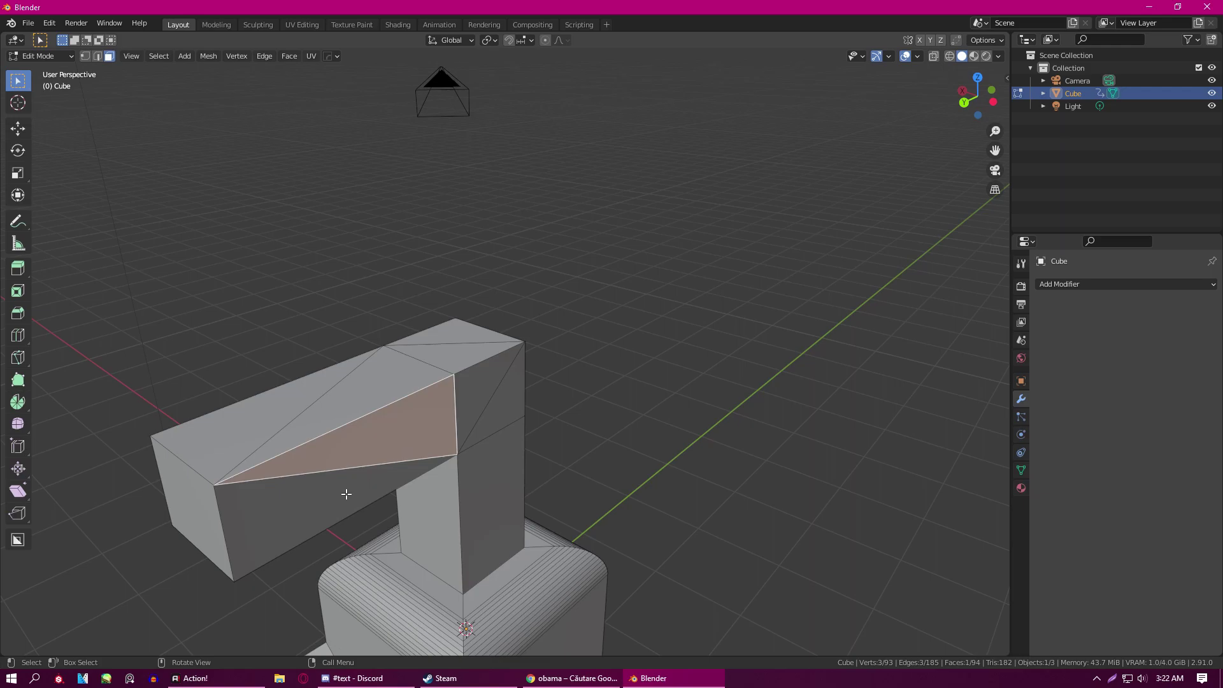
pyautogui.click(386, 396)
pyautogui.click(491, 400)
pyautogui.click(434, 426)
pyautogui.click(470, 407)
pyautogui.click(440, 408)
pyautogui.moveTo(426, 426); pyautogui.dragTo(430, 407, button='middle')
pyautogui.click(656, 376)
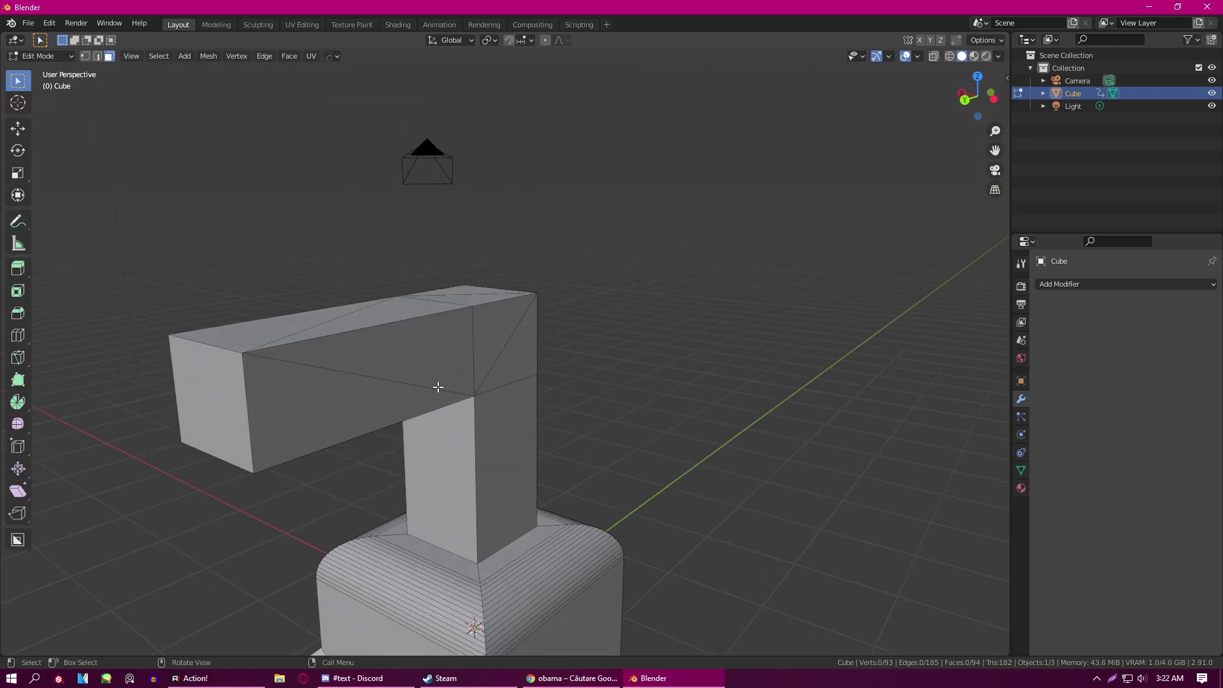
# - Knife-cut a freehand zigzag from the arm's side diagonal up through the upper triangle and onto the top face
pyautogui.press('k')
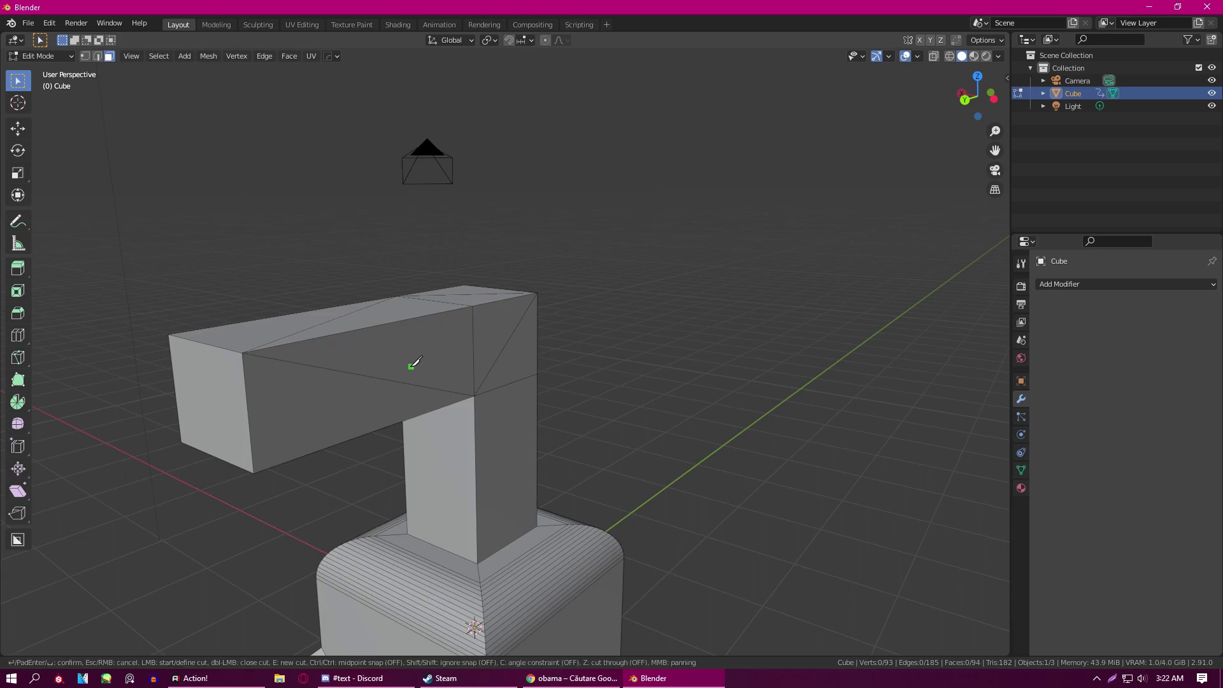
pyautogui.click(406, 382)
pyautogui.click(425, 352)
pyautogui.click(392, 340)
pyautogui.click(441, 326)
pyautogui.click(431, 314)
pyautogui.press('Return')
# - Select the faces on either side of the zigzag cut to examine their jagged shape, and clear the selection
pyautogui.scroll(3, 415, 324)
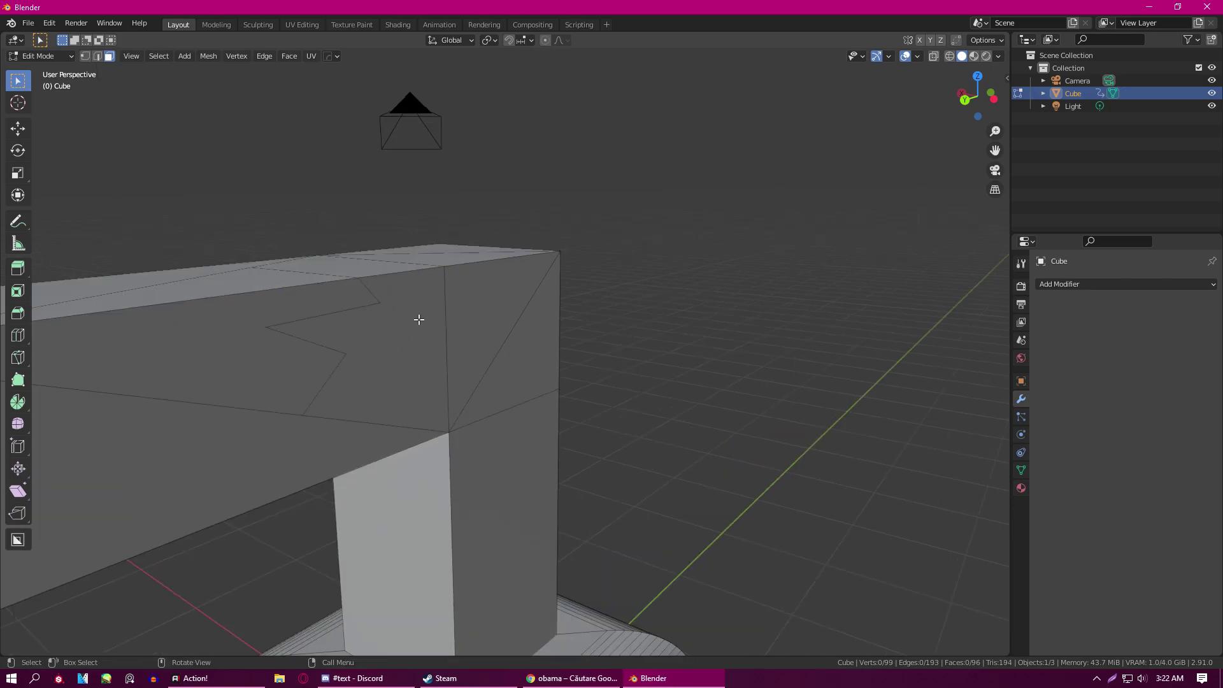
pyautogui.click(387, 308)
pyautogui.scroll(2, 508, 328)
pyautogui.scroll(-3, 507, 328)
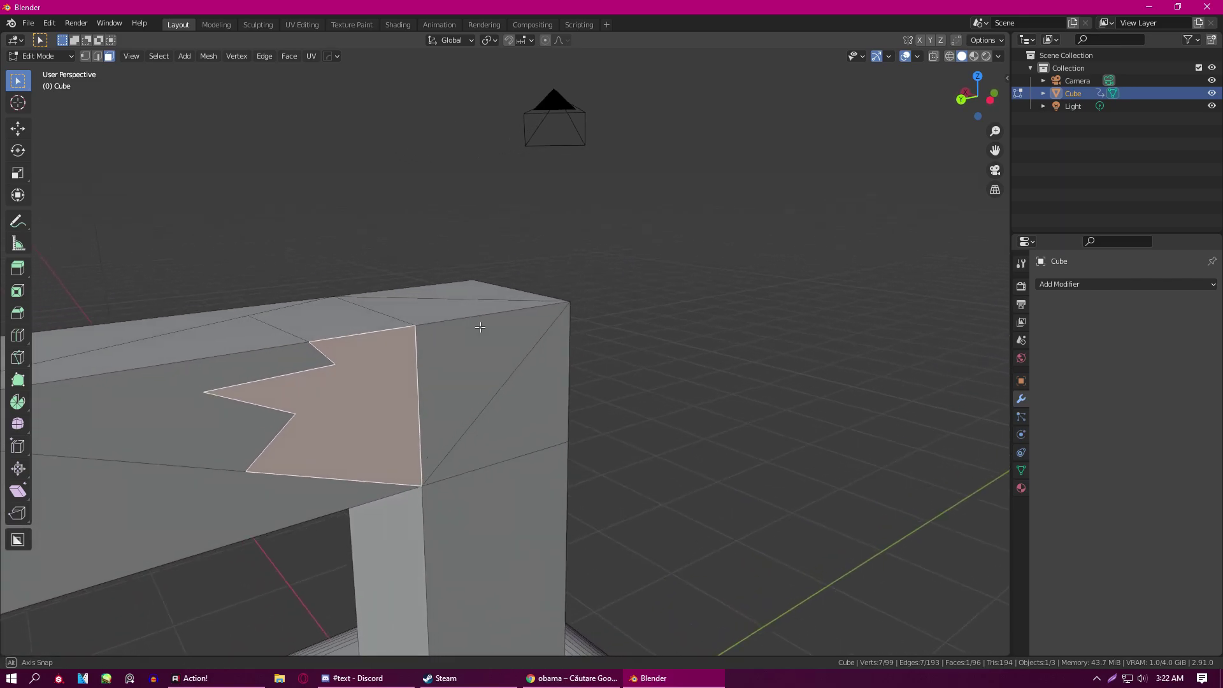
pyautogui.click(334, 313)
pyautogui.scroll(-2, 352, 311)
pyautogui.click(657, 377)
pyautogui.keyDown('shift'); pyautogui.moveTo(507, 346); pyautogui.dragTo(452, 426, button='middle'); pyautogui.keyUp('shift')
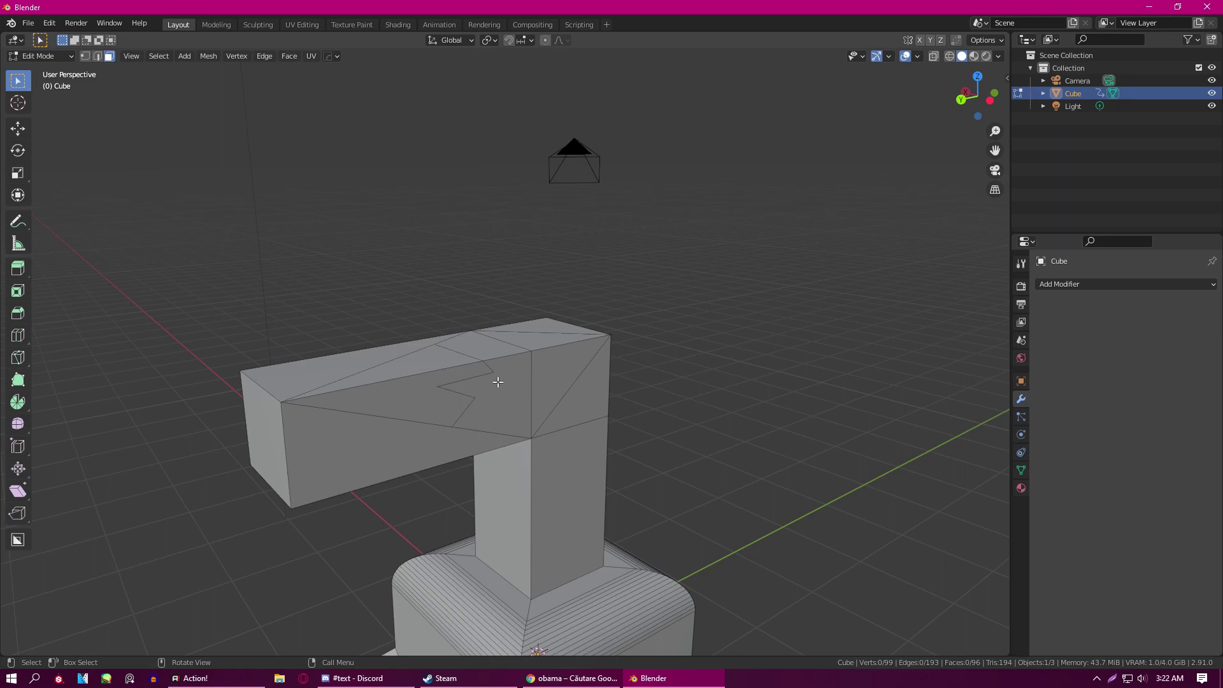
# - Try joining two zigzag vertices with an edge in vertex select mode, and select the enclosed triangle in face select mode
pyautogui.scroll(1, 506, 410)
pyautogui.scroll(2, 520, 407)
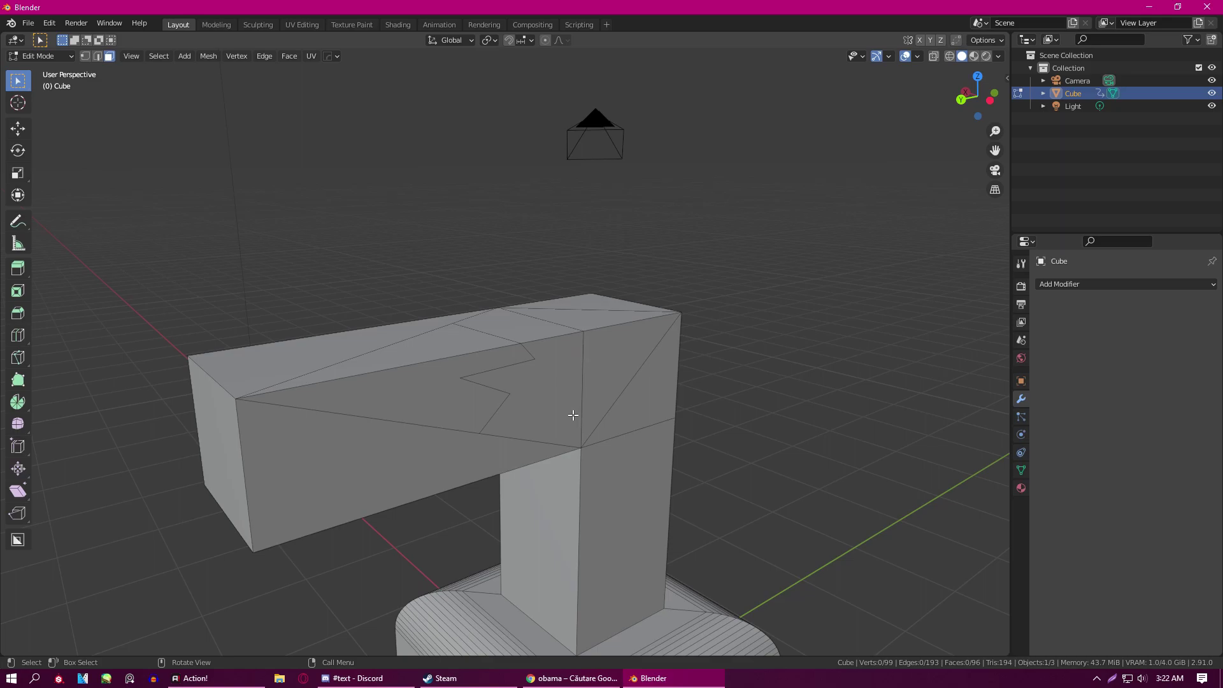
pyautogui.press('1')
pyautogui.keyDown('shift'); pyautogui.click(536, 361); pyautogui.keyUp('shift')
pyautogui.scroll(2, 549, 394)
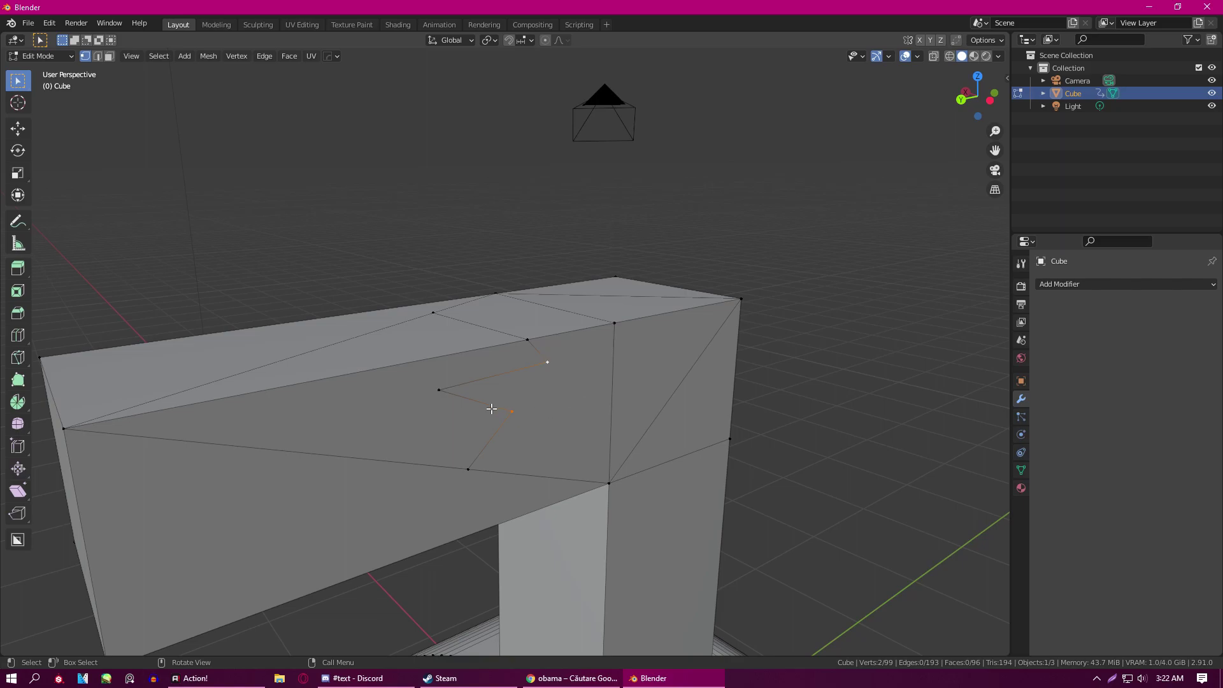
pyautogui.press('3')
pyautogui.click(538, 392)
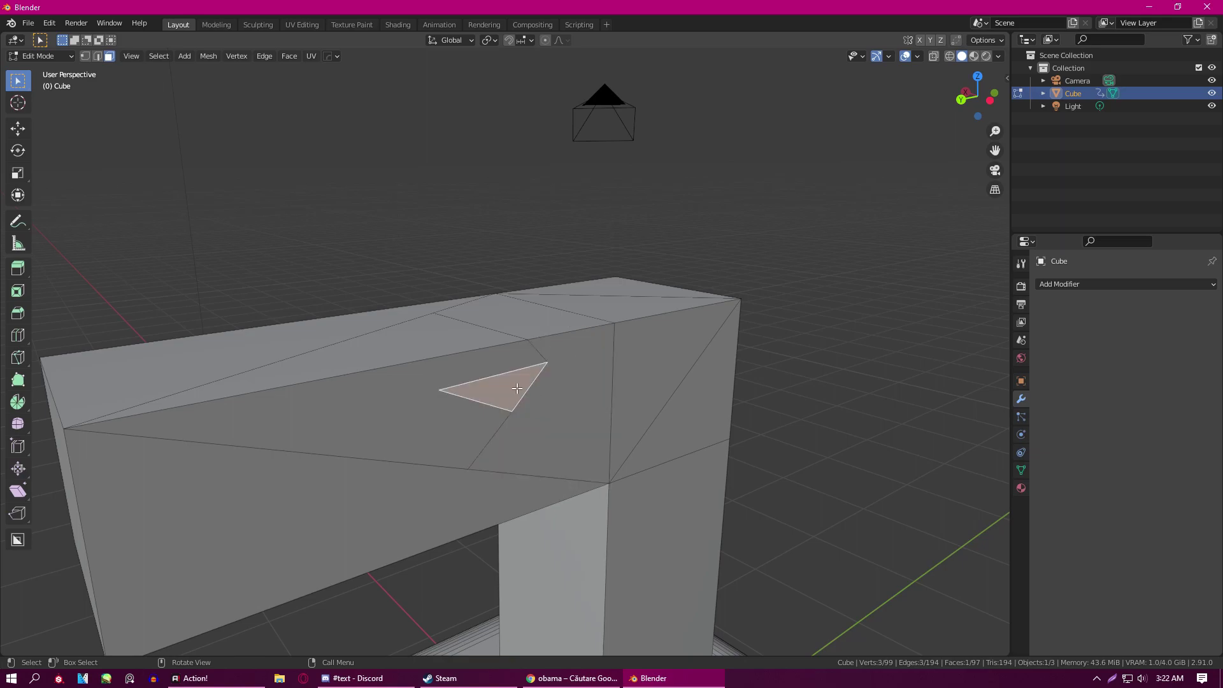
pyautogui.scroll(-2, 517, 389)
pyautogui.click(549, 408)
# - Undo the face selection and the edge joining the two zigzag vertices
pyautogui.hotkey('ctrl', 'z')
pyautogui.hotkey('ctrl', 'shift', 'z')
pyautogui.hotkey('ctrl', 'z')
pyautogui.hotkey('ctrl', 'z')
pyautogui.hotkey('ctrl', 'z')
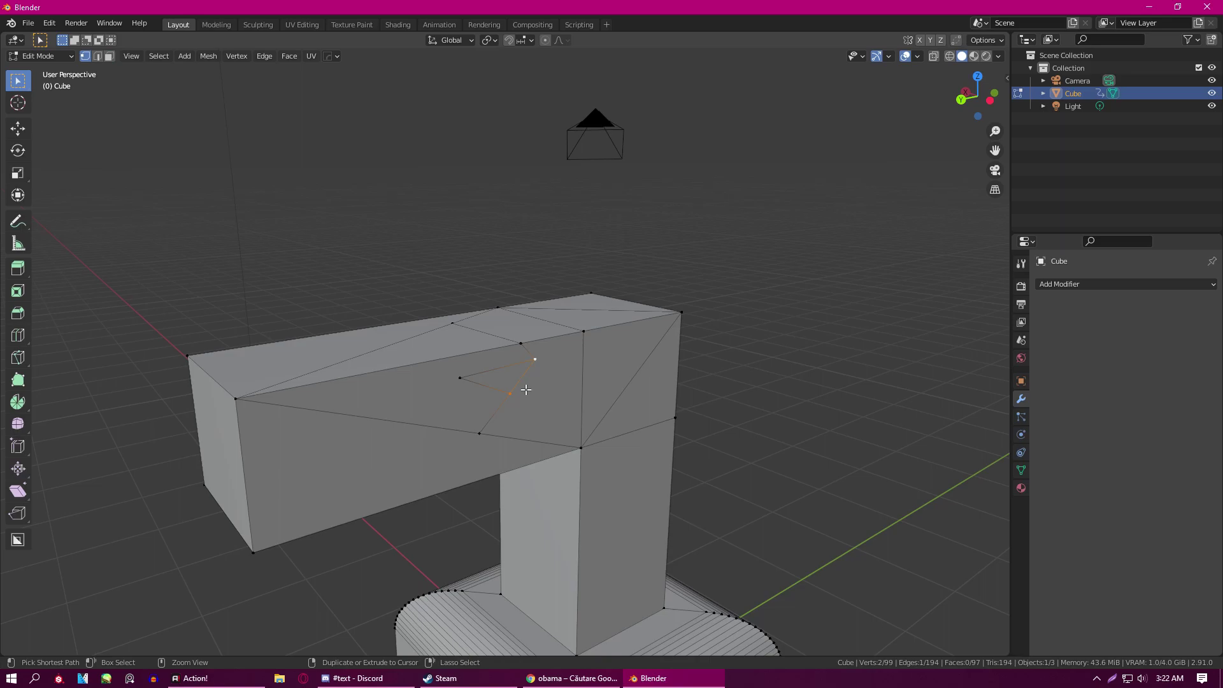
# - In face select mode, select the jagged face beside the column's corner and extrude it outward slightly
pyautogui.press('3')
pyautogui.click(538, 390)
pyautogui.press('e')
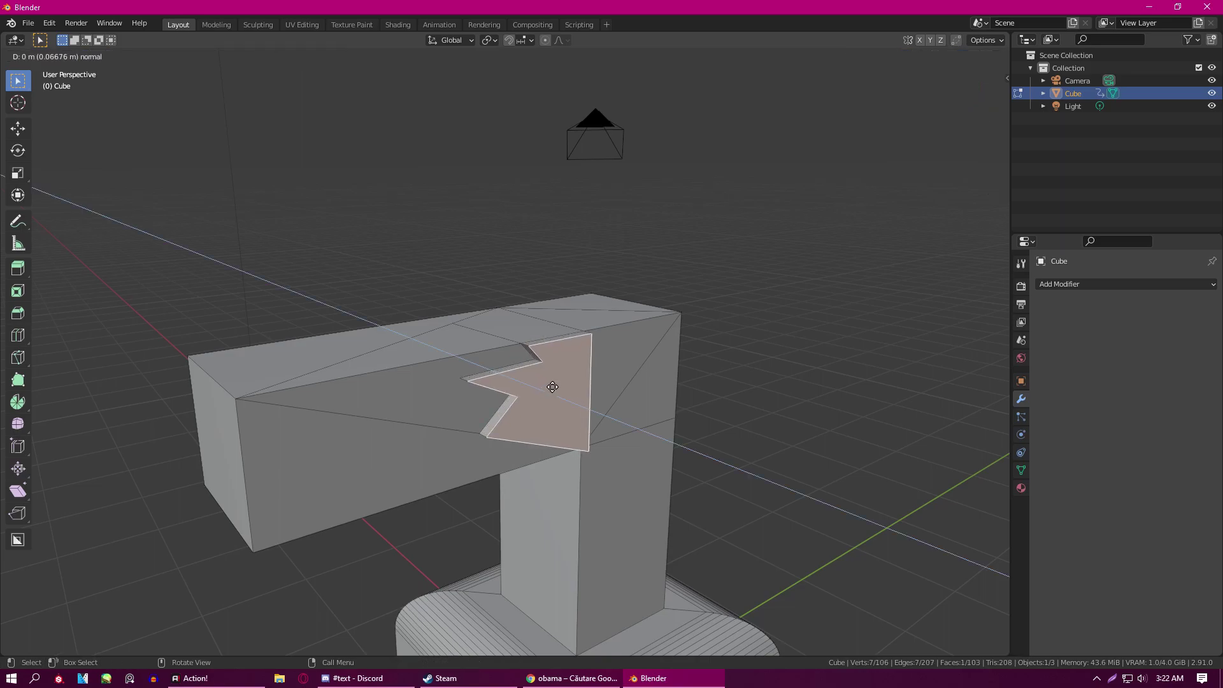
# - Undo the extrusion of the jagged face on the arm's side and connect its two inner notch vertices with an edge
pyautogui.click(689, 435)
pyautogui.hotkey('ctrl', 'z')
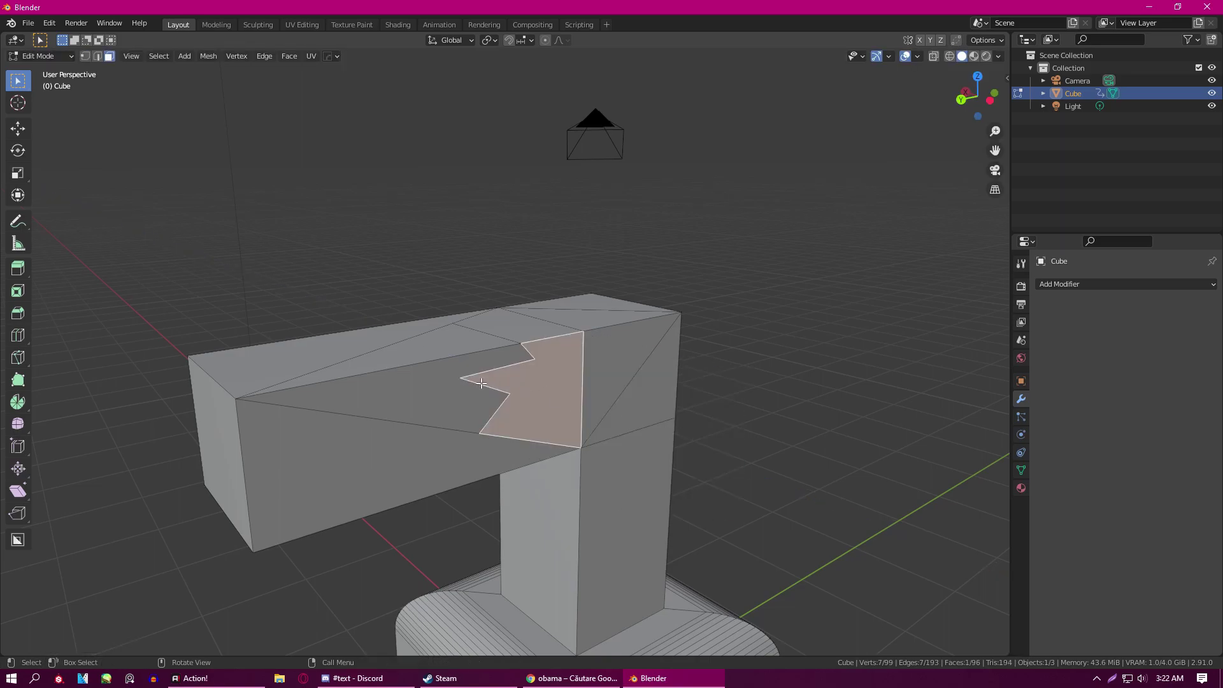
pyautogui.press('1')
pyautogui.click(511, 394)
pyautogui.keyDown('shift'); pyautogui.click(533, 366); pyautogui.keyUp('shift')
pyautogui.press('3')
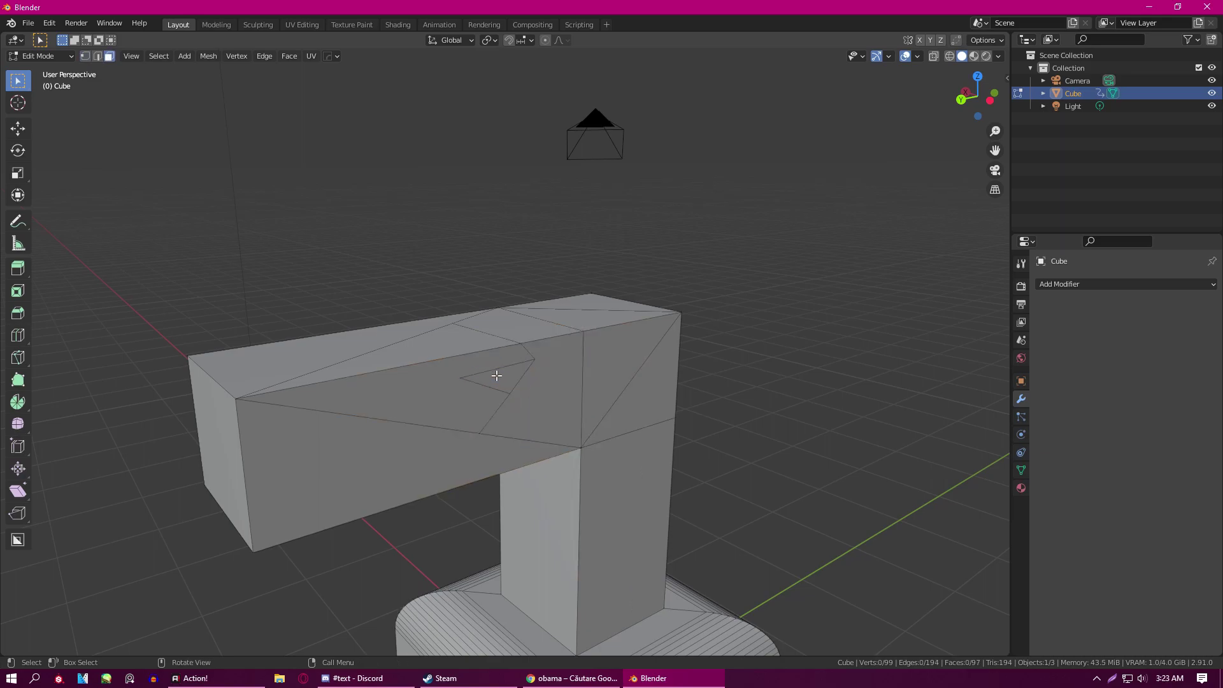
# - Extrude the small triangular face split off from the jagged shape on the arm's side
pyautogui.click(505, 378)
pyautogui.press('e')
pyautogui.click(503, 377)
pyautogui.moveTo(503, 377); pyautogui.dragTo(500, 363, button='middle')
pyautogui.press('Tab')
pyautogui.moveTo(522, 378); pyautogui.dragTo(527, 376, button='middle')
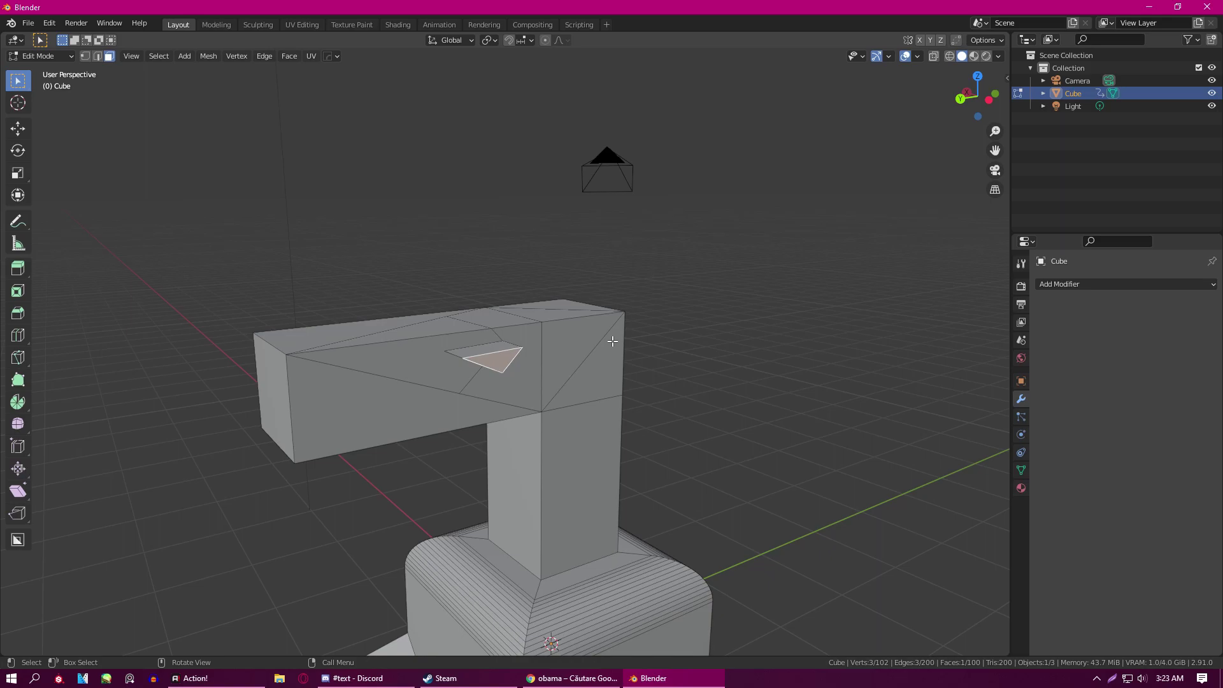
pyautogui.scroll(-4, 615, 356)
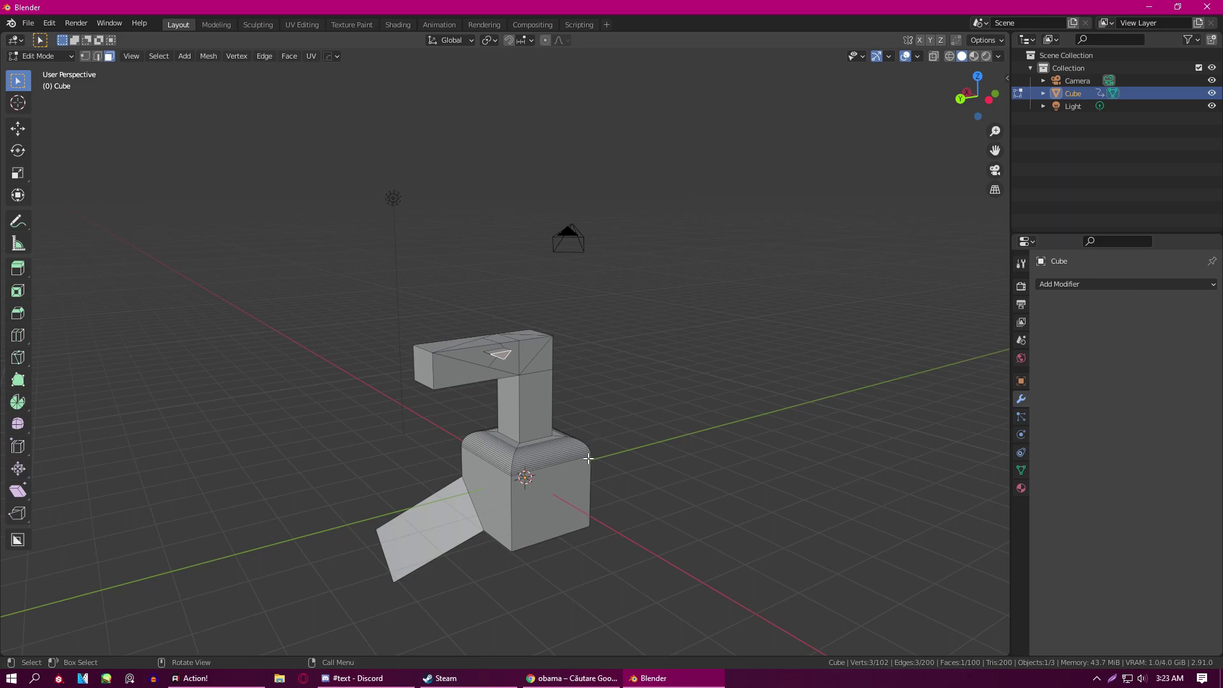
# - Return to Object Mode and add a new cube mesh
pyautogui.press('Tab')
pyautogui.moveTo(583, 462); pyautogui.dragTo(543, 467, button='middle')
pyautogui.hotkey('shift', 'a')
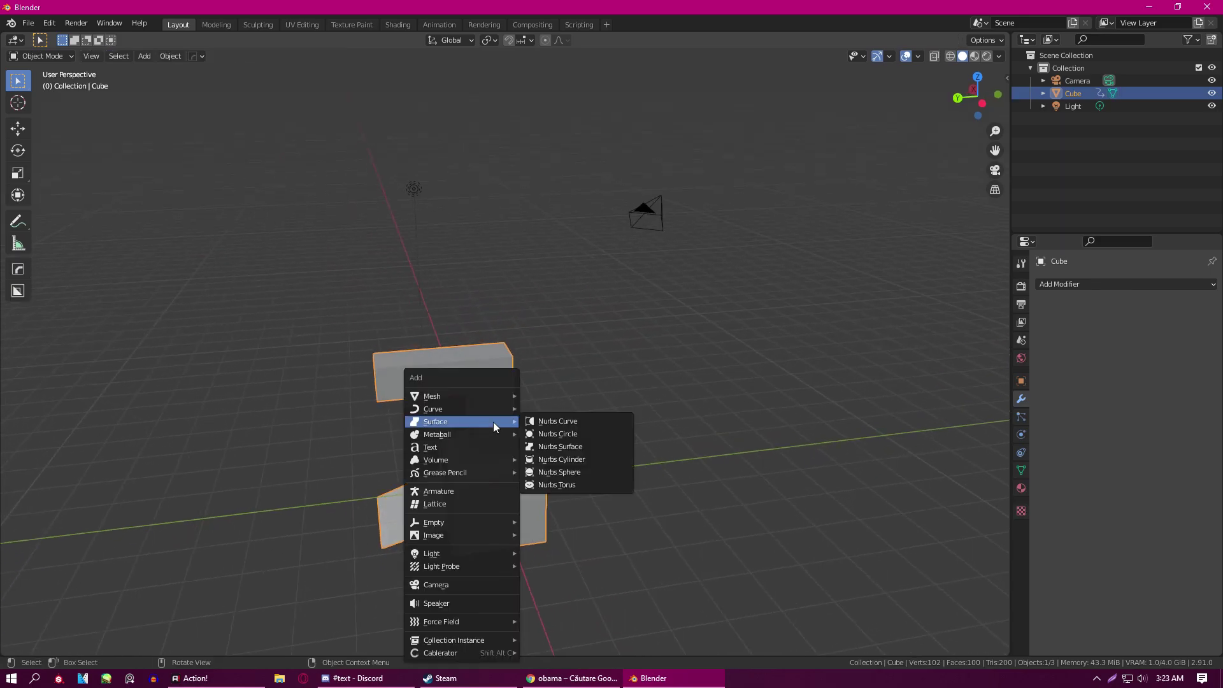
pyautogui.moveTo(488, 396)
pyautogui.click(550, 112)
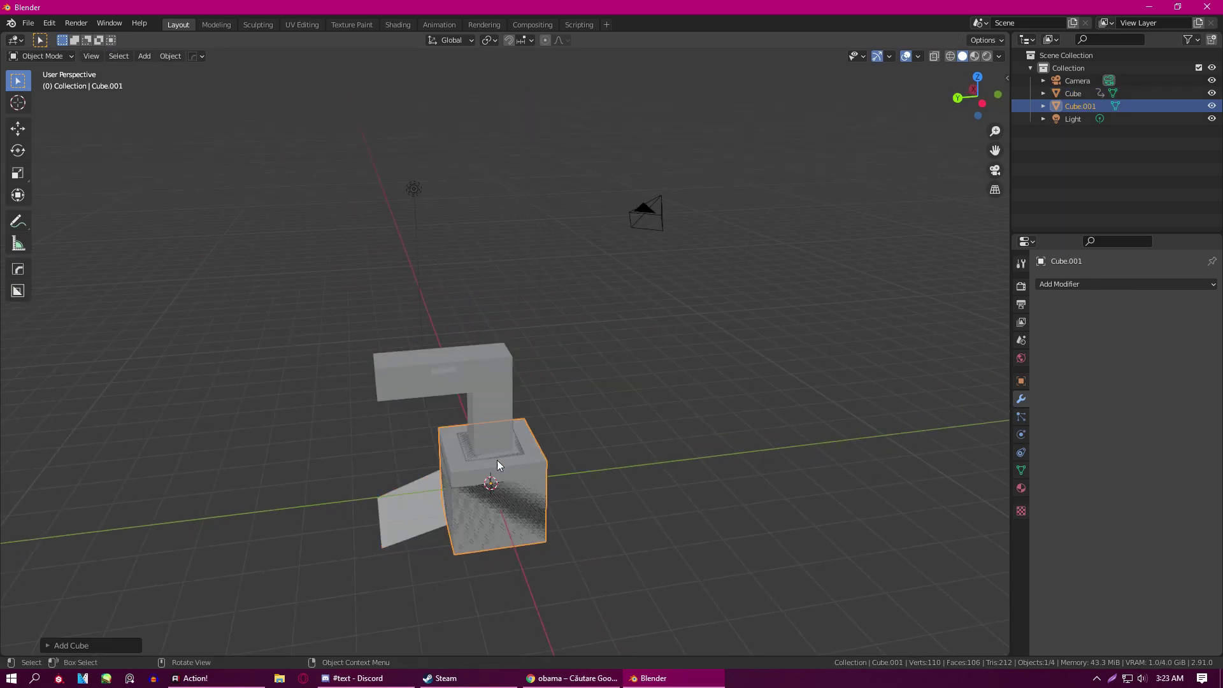
# - Move the original model along the Y axis until it stands clear of the new cube
pyautogui.hotkey('shift', 'space')
pyautogui.press('g')
pyautogui.moveTo(439, 488); pyautogui.dragTo(570, 485)
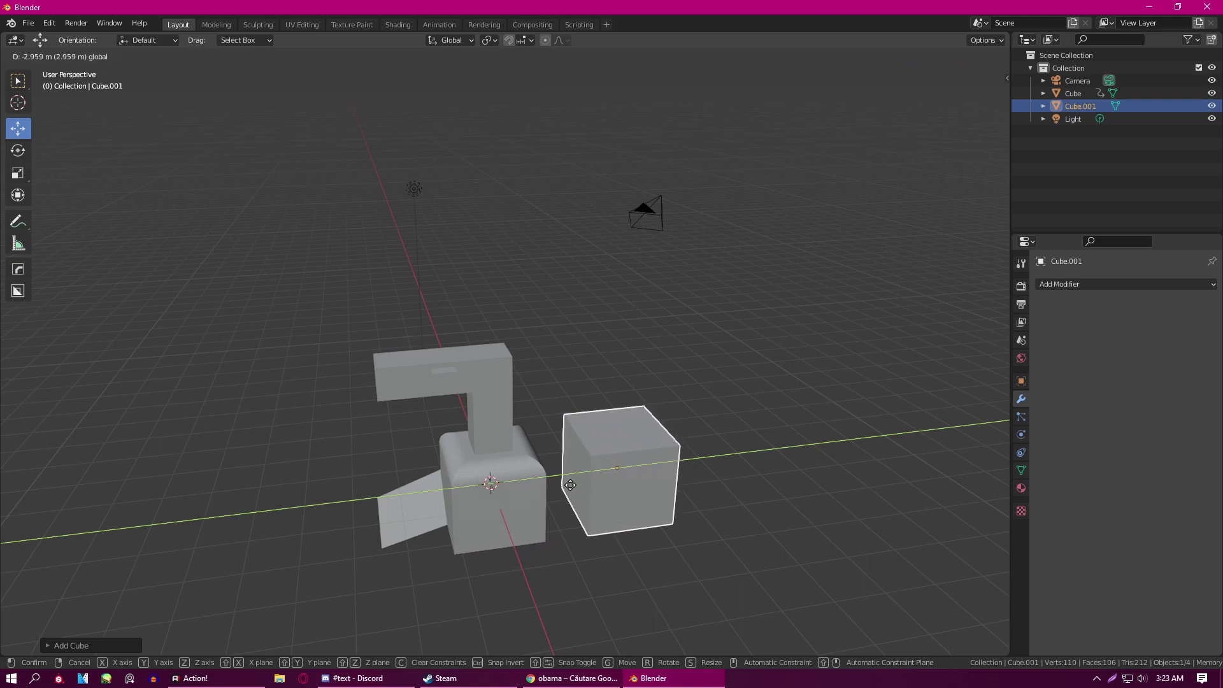
pyautogui.rightClick(570, 485)
pyautogui.click(457, 475)
pyautogui.moveTo(447, 487); pyautogui.dragTo(767, 450)
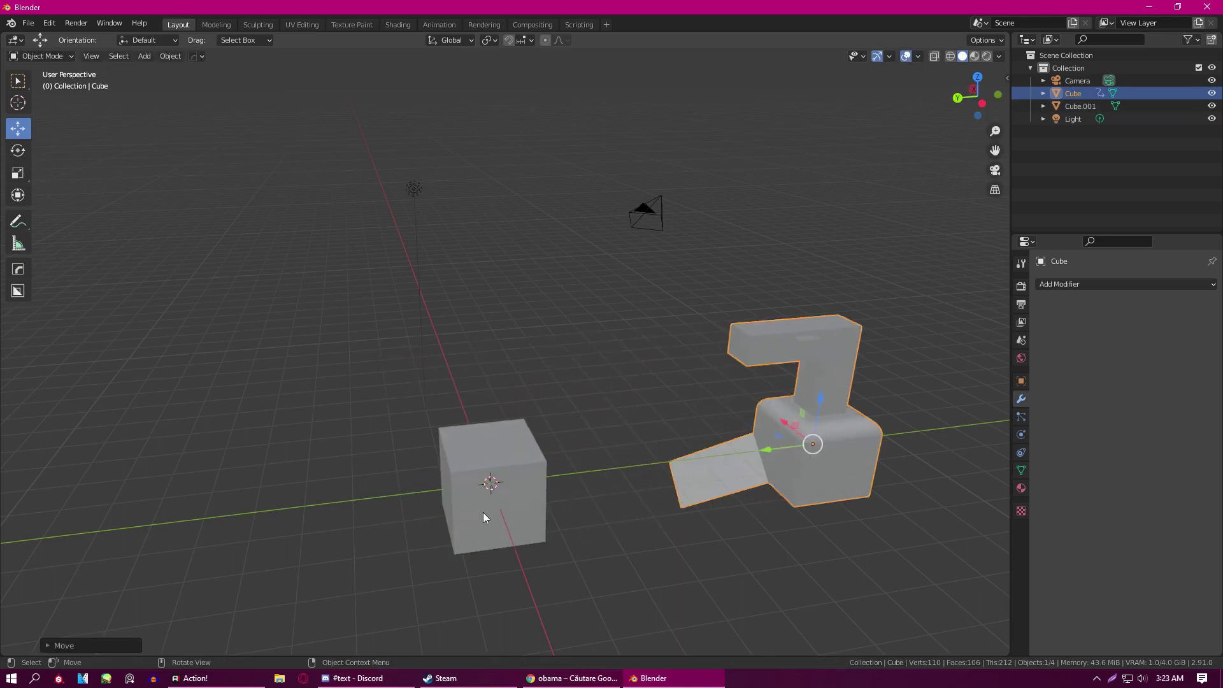
# - Open the new cube in Edit Mode and select its front face
pyautogui.click(483, 517)
pyautogui.scroll(8, 547, 475)
pyautogui.scroll(-5, 558, 386)
pyautogui.moveTo(558, 386); pyautogui.dragTo(581, 386, button='middle')
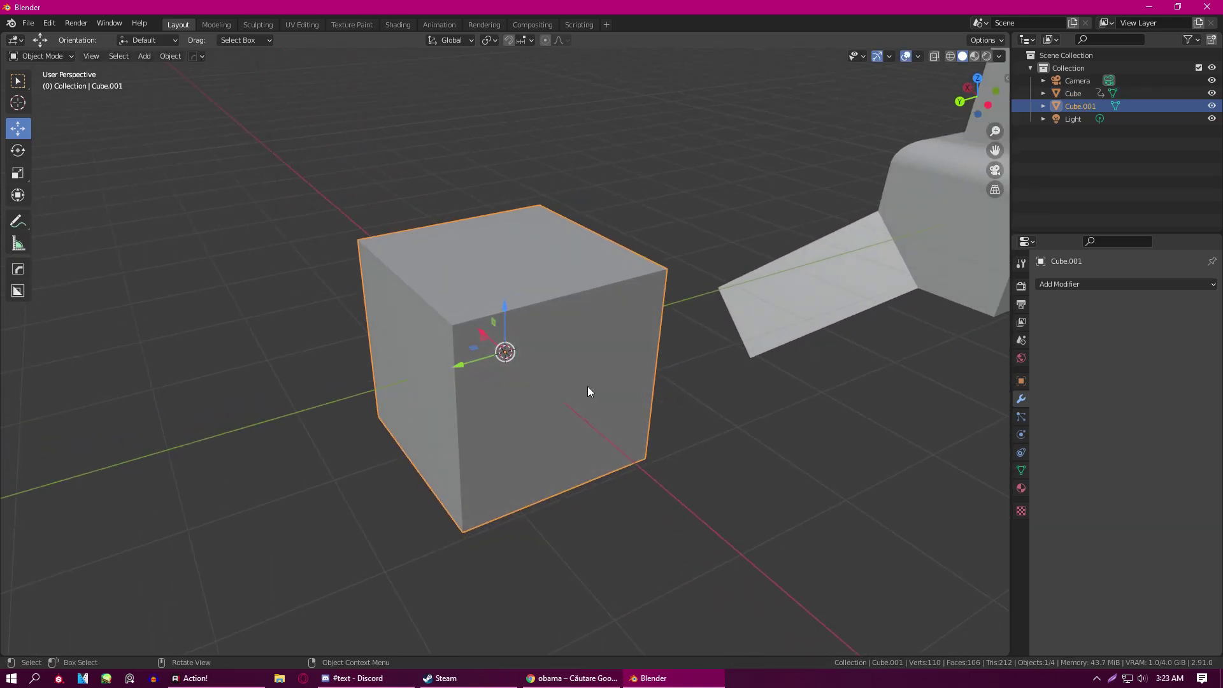
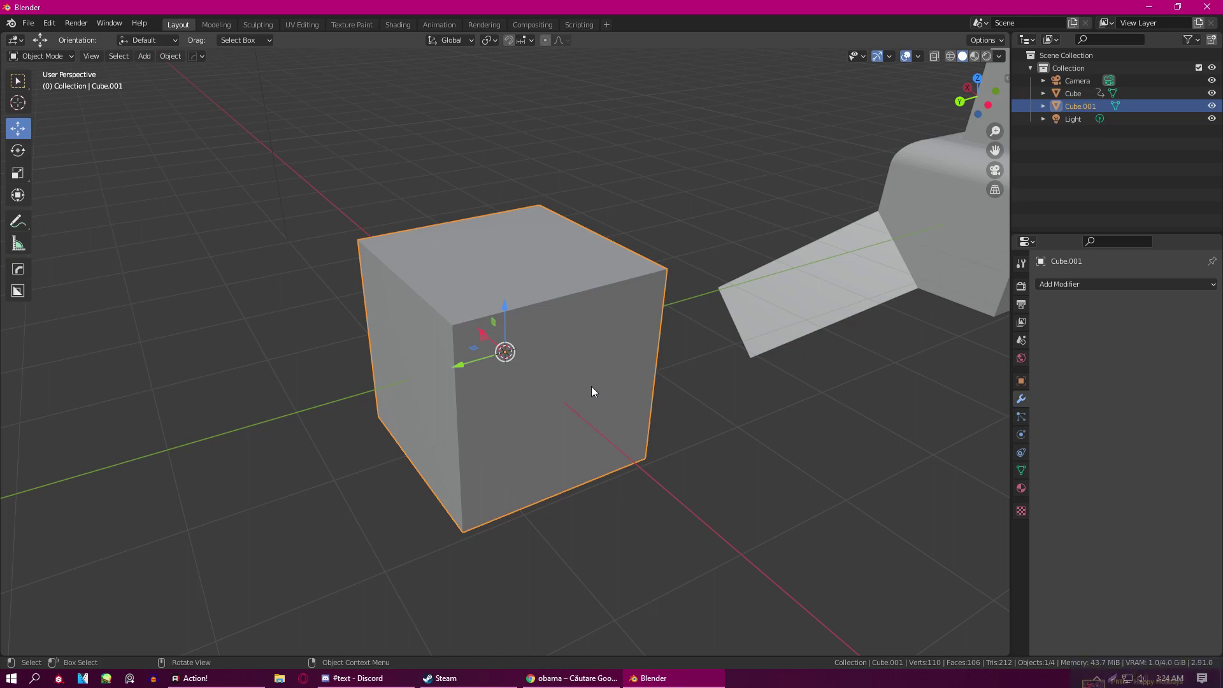
pyautogui.press('Tab')
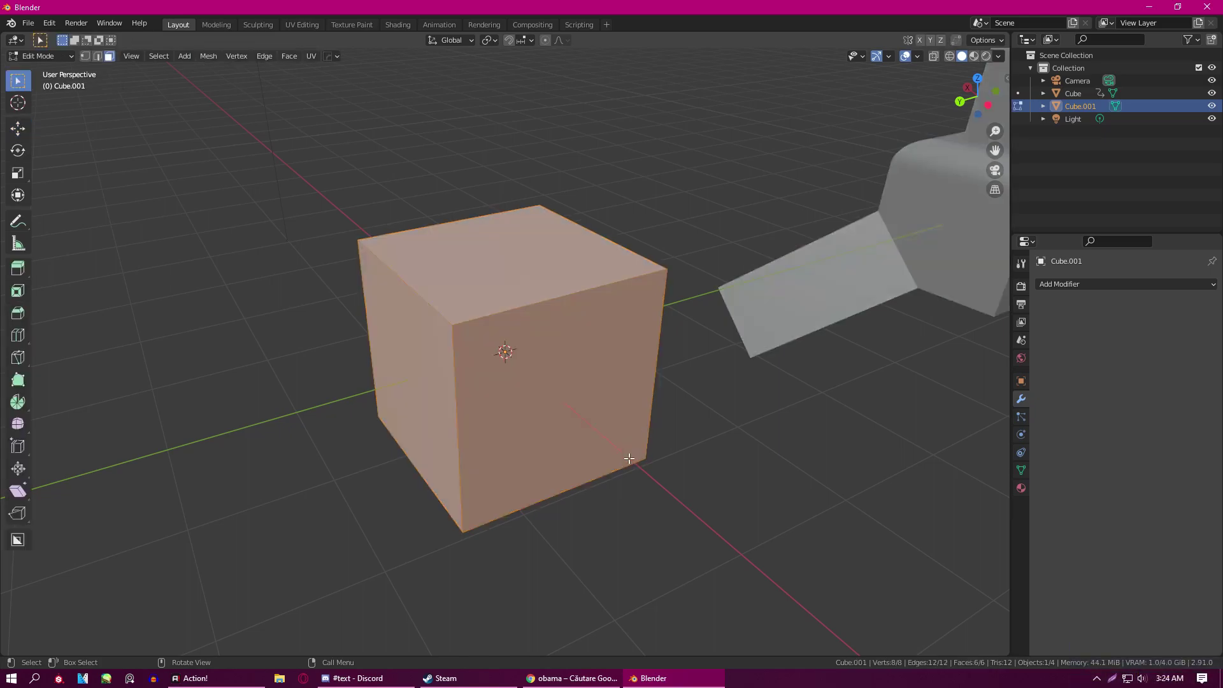
pyautogui.click(576, 374)
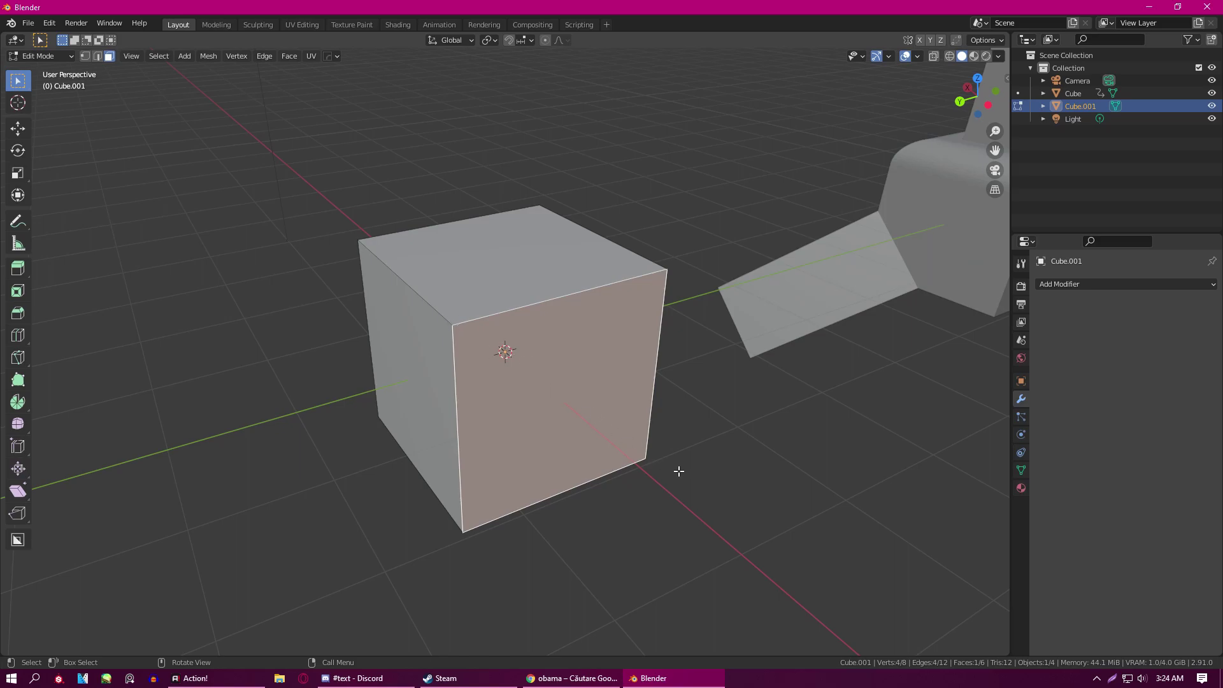
# - Subdivide the upper edge of the cube's front face in edge selection mode
pyautogui.scroll(1, 682, 466)
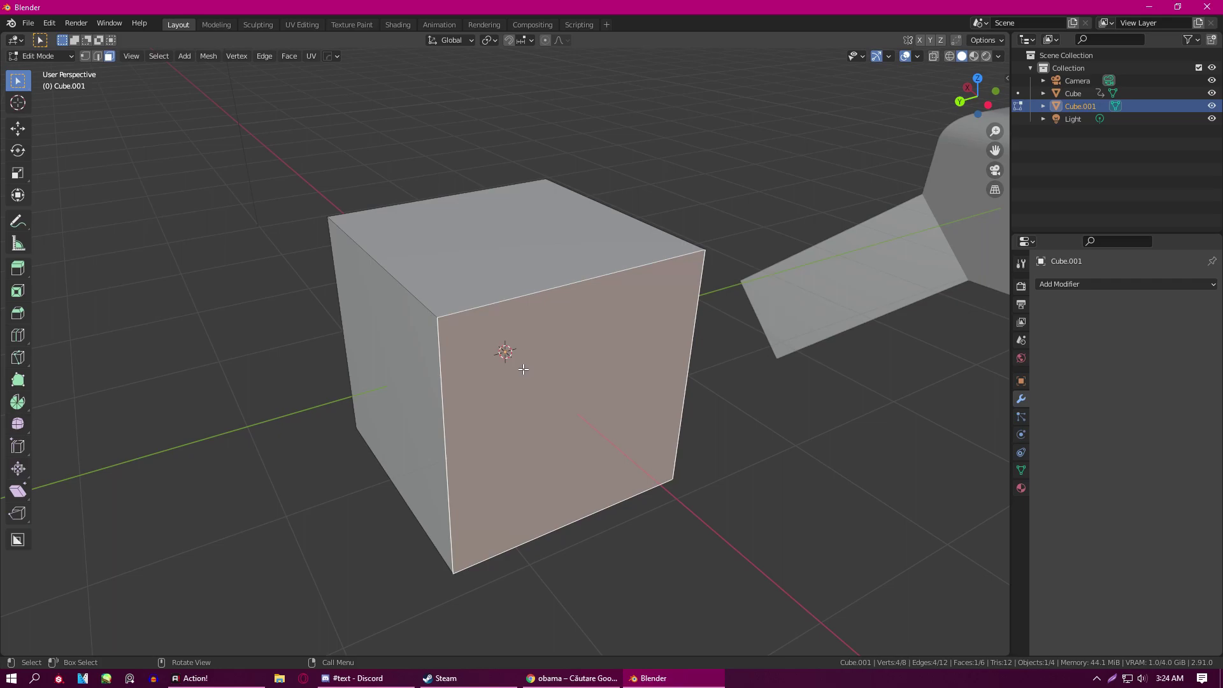
pyautogui.press('1')
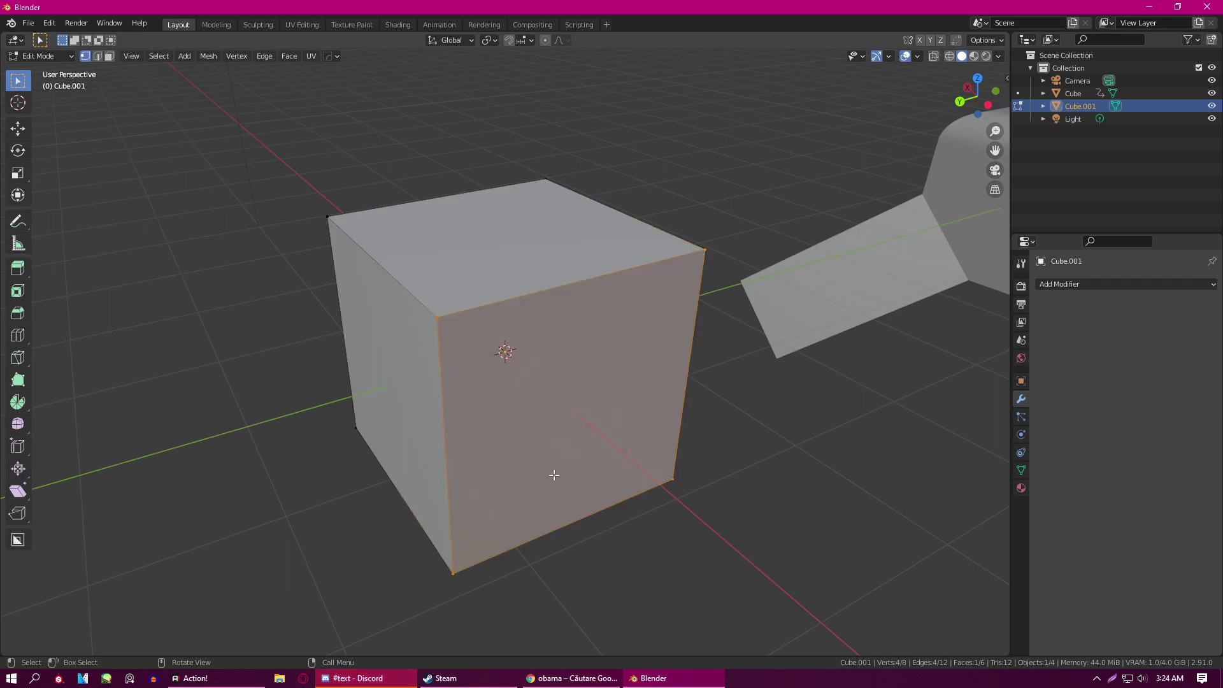
pyautogui.press('3')
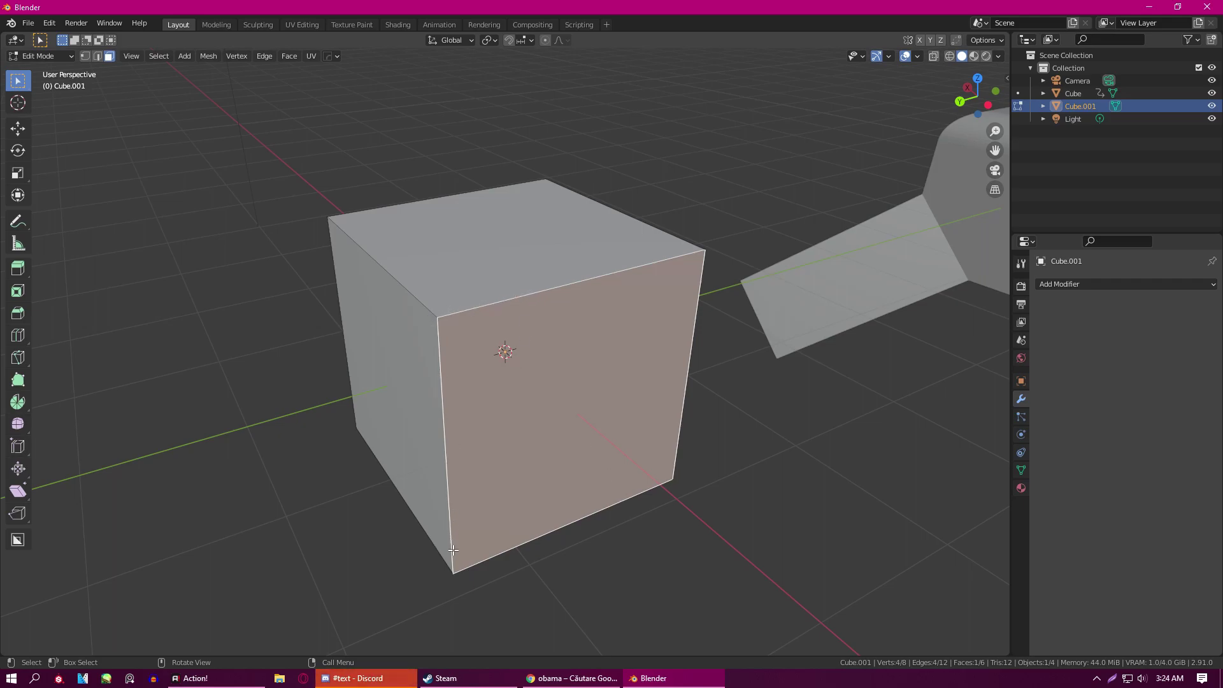
pyautogui.press('1')
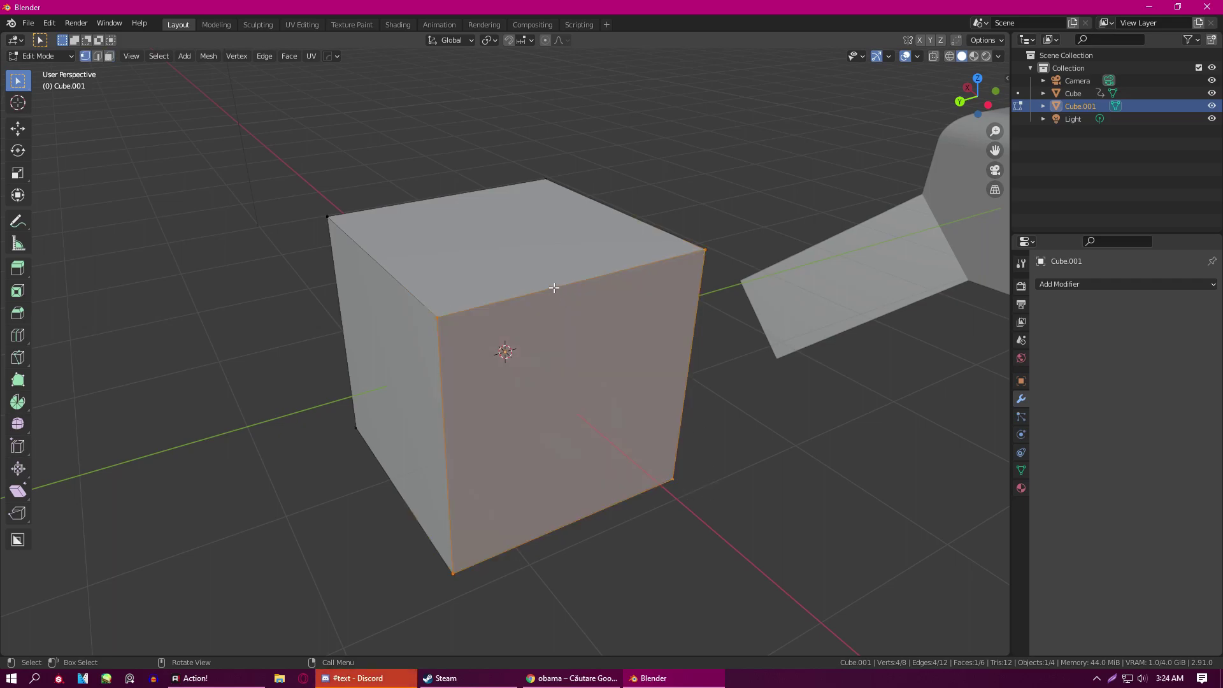
pyautogui.press('2')
pyautogui.click(553, 288)
pyautogui.rightClick(553, 287)
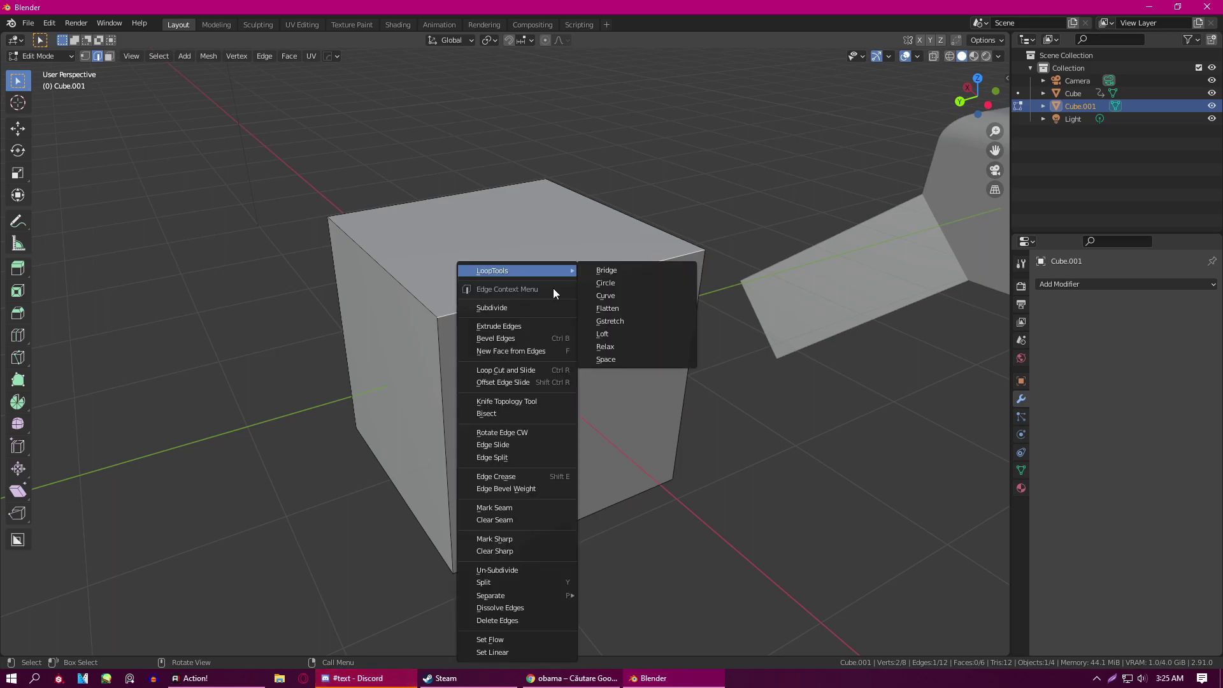
pyautogui.press('Escape')
pyautogui.rightClick(550, 284)
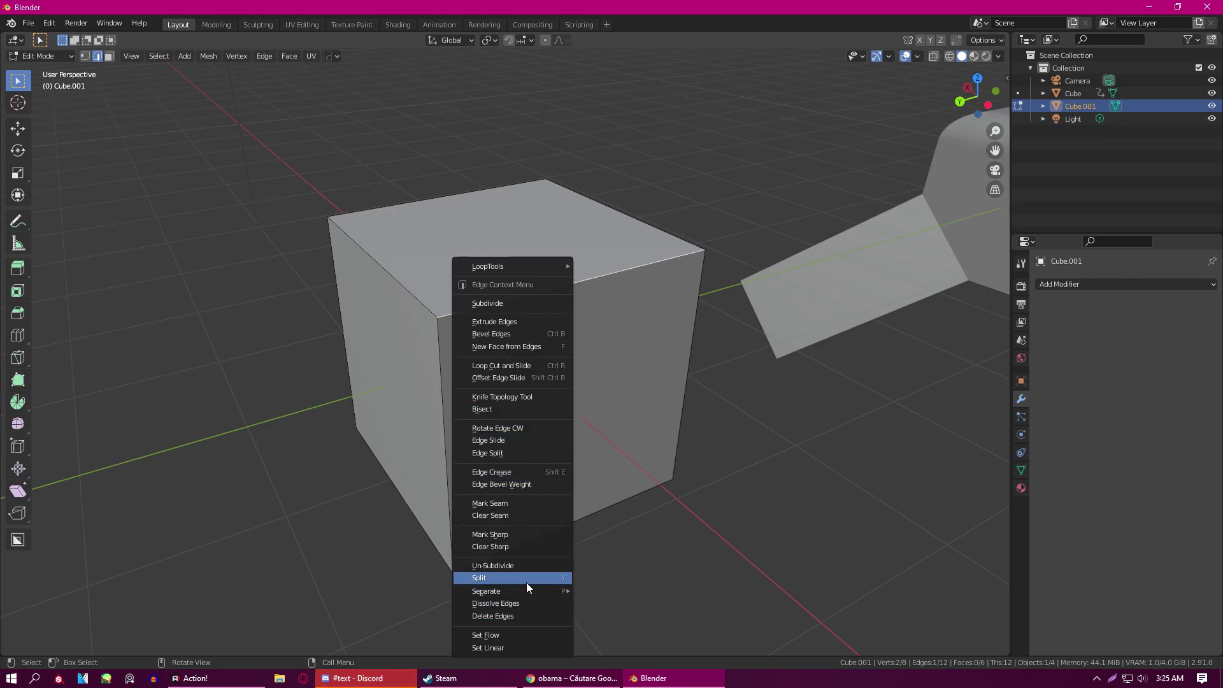
pyautogui.click(523, 303)
# - Try moving the subdivided edge's midpoint vertex upward along Z, and undo the move
pyautogui.press('g')
pyautogui.press('z')
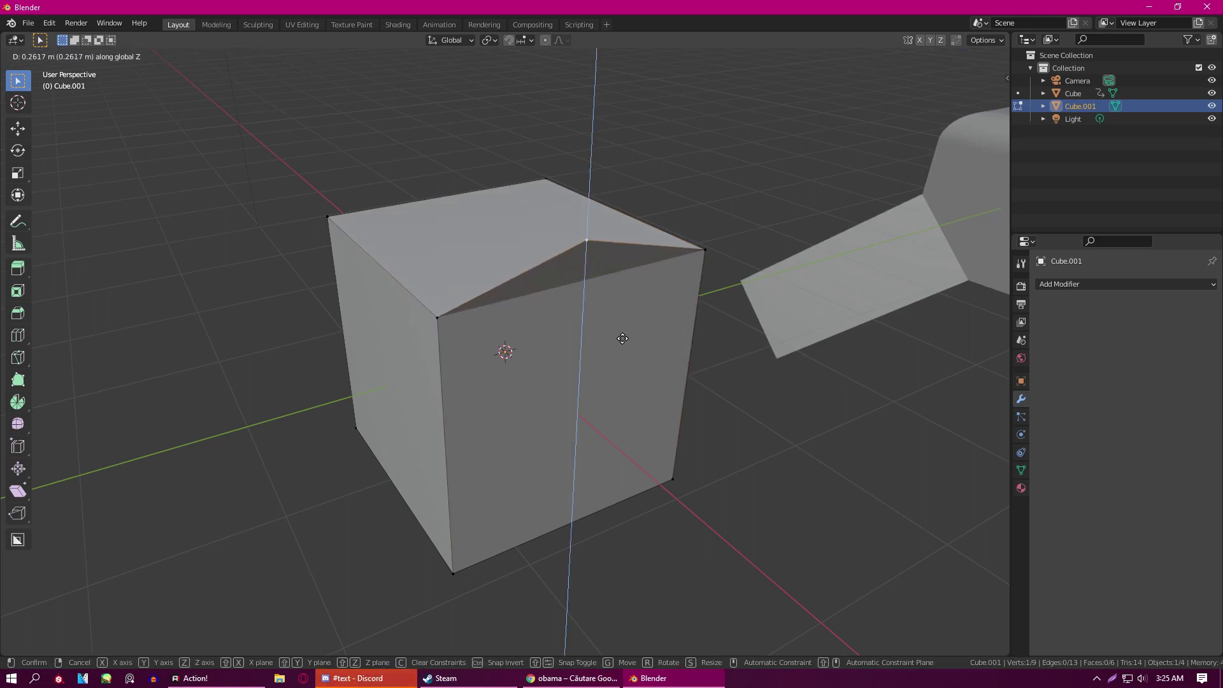
pyautogui.click(614, 295)
pyautogui.moveTo(614, 295); pyautogui.dragTo(637, 452, button='middle')
pyautogui.hotkey('ctrl', 'z')
# - Try moving the midpoint vertex freely and constrained to the X axis
pyautogui.press('g')
pyautogui.rightClick(553, 310)
pyautogui.press('g')
pyautogui.click(736, 507)
pyautogui.moveTo(736, 508); pyautogui.dragTo(560, 440, button='middle')
pyautogui.press('g')
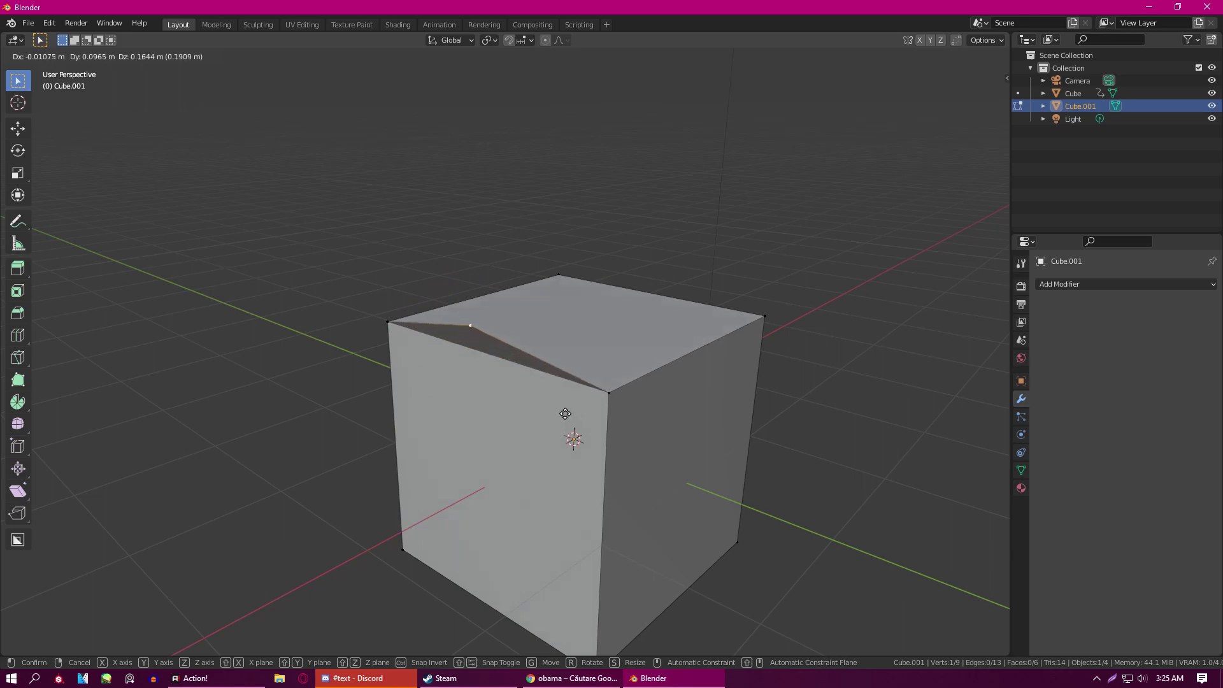
pyautogui.click(583, 412)
pyautogui.moveTo(523, 415); pyautogui.dragTo(625, 426, button='middle')
pyautogui.press('g')
pyautogui.press('x')
pyautogui.click(693, 460)
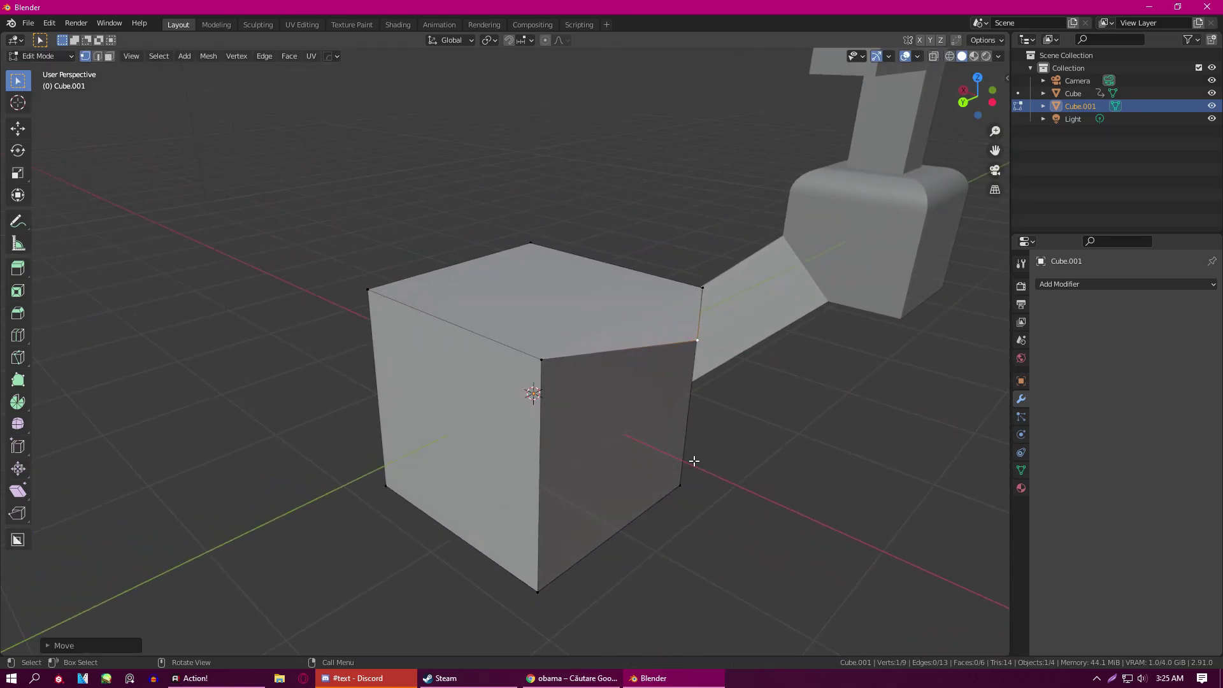
# - Try lowering the nearest upper corner vertex of the cube and raising the opposite rear one
pyautogui.click(541, 361)
pyautogui.press('g')
pyautogui.click(542, 406)
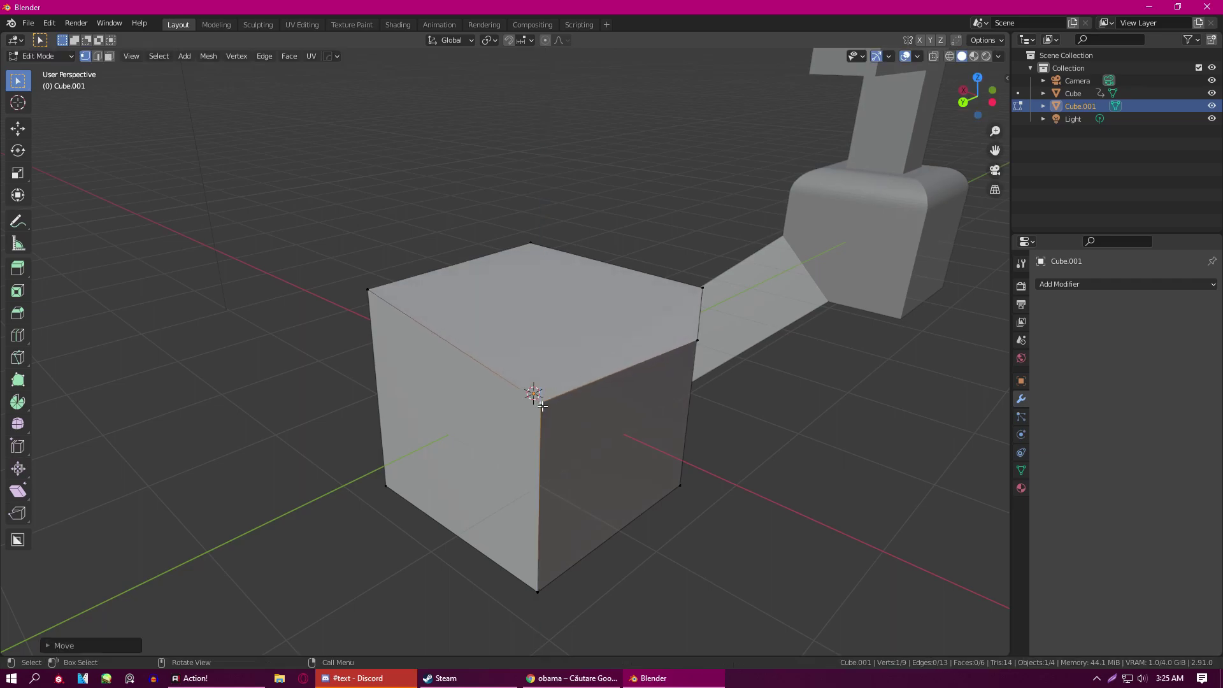
pyautogui.click(529, 260)
pyautogui.press('g')
pyautogui.click(529, 237)
# - Try lowering another upper corner vertex of the cube along Z and shifting it freely
pyautogui.click(716, 295)
pyautogui.press('g')
pyautogui.press('z')
pyautogui.click(721, 337)
pyautogui.moveTo(722, 343)
pyautogui.mouseDown(button='middle')
pyautogui.moveTo(577, 318)
pyautogui.moveTo(524, 322)
pyautogui.moveTo(643, 406)
pyautogui.moveTo(756, 376)
pyautogui.moveTo(773, 319)
pyautogui.moveTo(729, 350)
pyautogui.moveTo(713, 344)
pyautogui.mouseUp(button='middle')
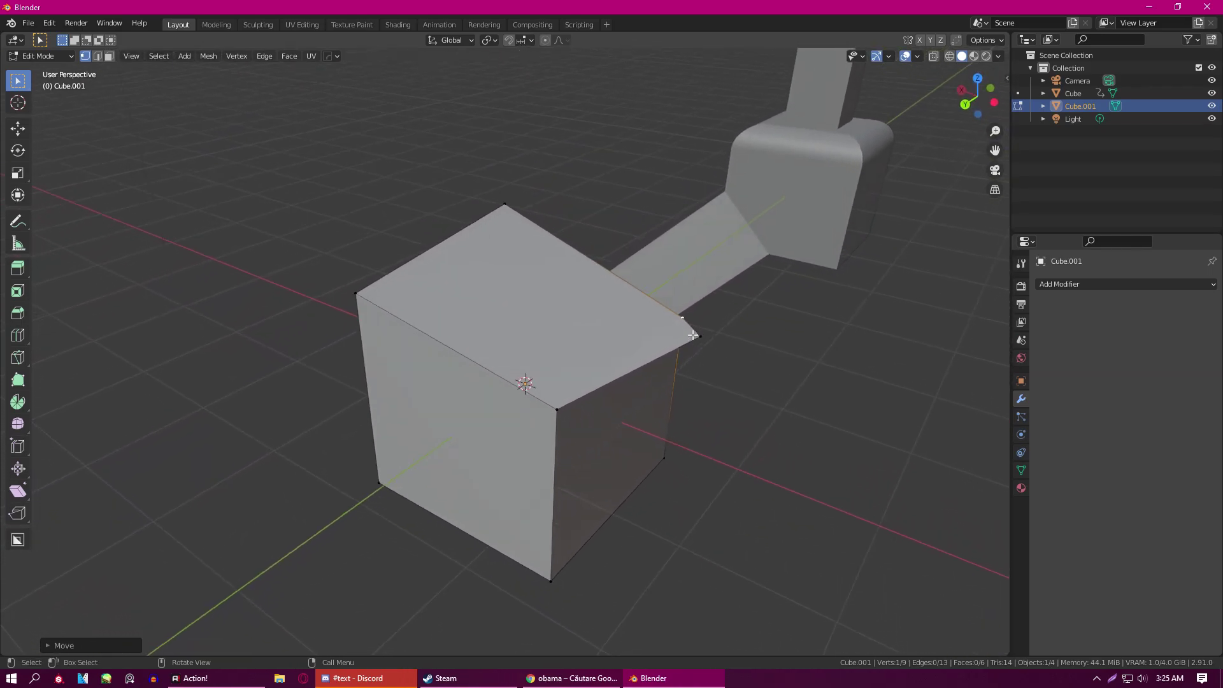
pyautogui.press('g')
pyautogui.click(535, 328)
pyautogui.moveTo(536, 328); pyautogui.dragTo(627, 357, button='middle')
pyautogui.press('g')
pyautogui.press('z')
pyautogui.rightClick(624, 365)
# - Undo the trial vertex moves on the cube's upper corners and edge midpoint
pyautogui.hotkey('ctrl', 'z')
pyautogui.hotkey('ctrl', 'z')
pyautogui.hotkey('ctrl', 'z')
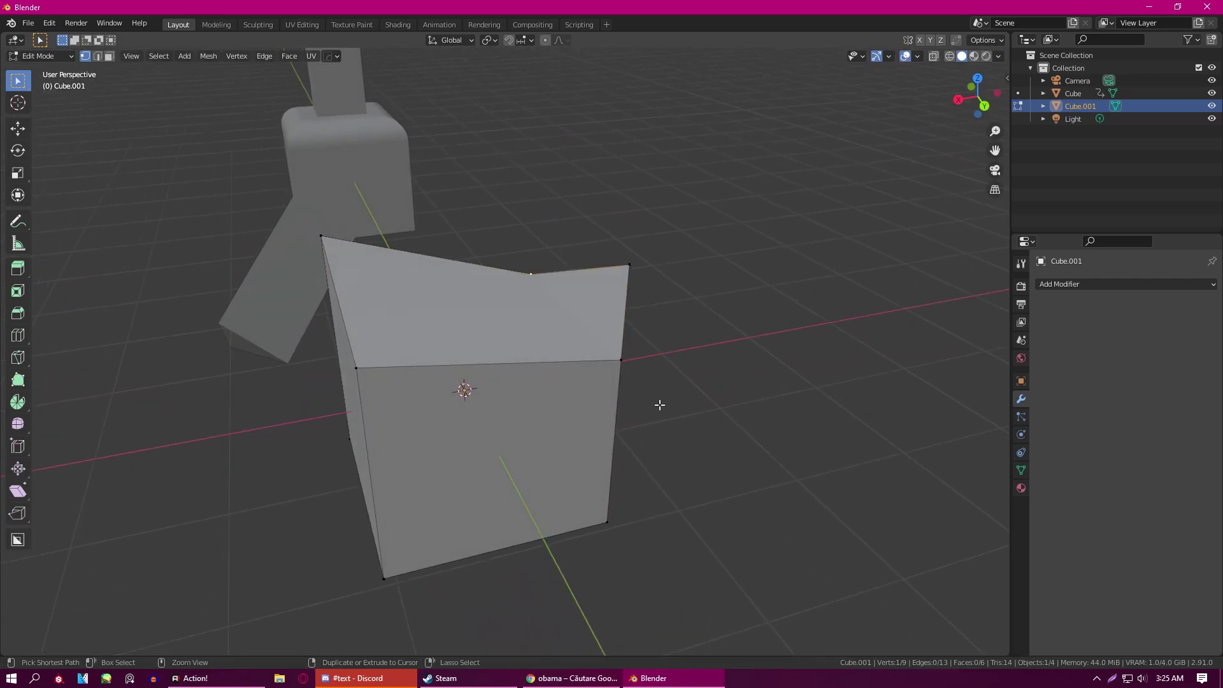
pyautogui.hotkey('ctrl', 'z')
pyautogui.hotkey('ctrl', 'z')
pyautogui.hotkey('ctrl', 'z')
pyautogui.hotkey('ctrl', 'z')
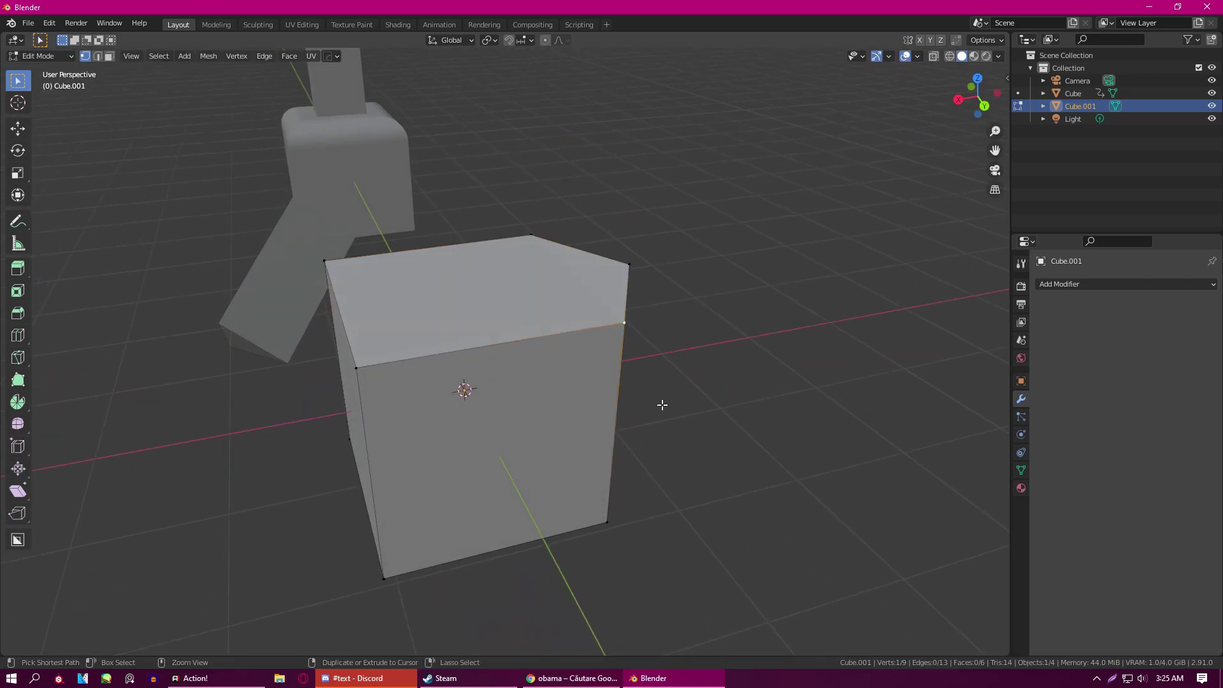
# - Add one centred horizontal loop cut around the cube
pyautogui.moveTo(662, 404); pyautogui.dragTo(483, 385, button='middle')
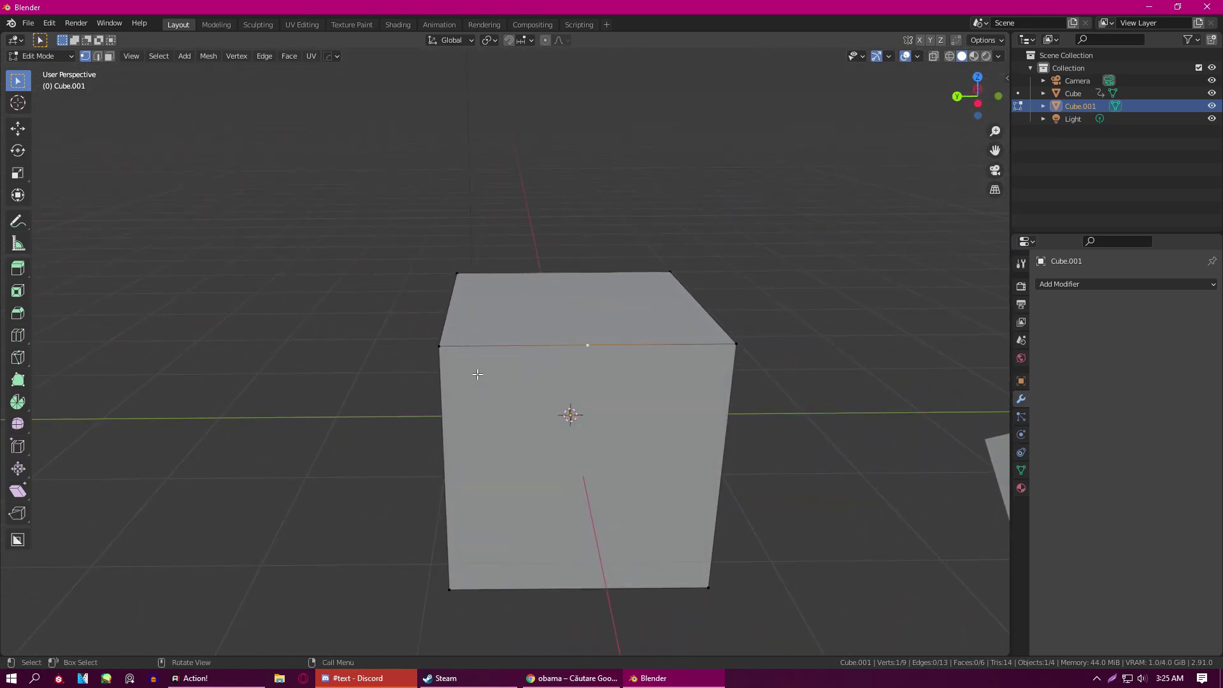
pyautogui.press('2')
pyautogui.moveTo(474, 465); pyautogui.dragTo(551, 458, button='middle')
pyautogui.hotkey('ctrl', 'r')
pyautogui.click(500, 445)
pyautogui.rightClick(502, 445)
# - Knife-cut the front face vertically from the upper edge's midpoint vertex down to the loop cut
pyautogui.press('1')
pyautogui.click(608, 396)
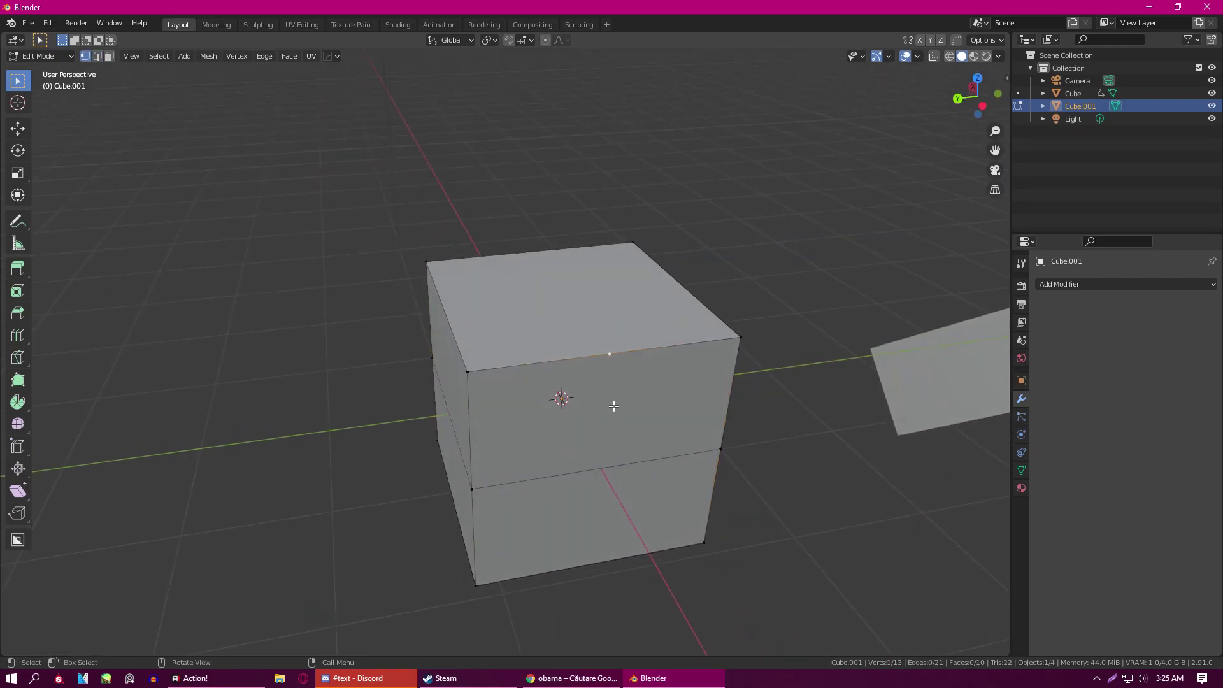
pyautogui.press('k')
pyautogui.click(609, 353)
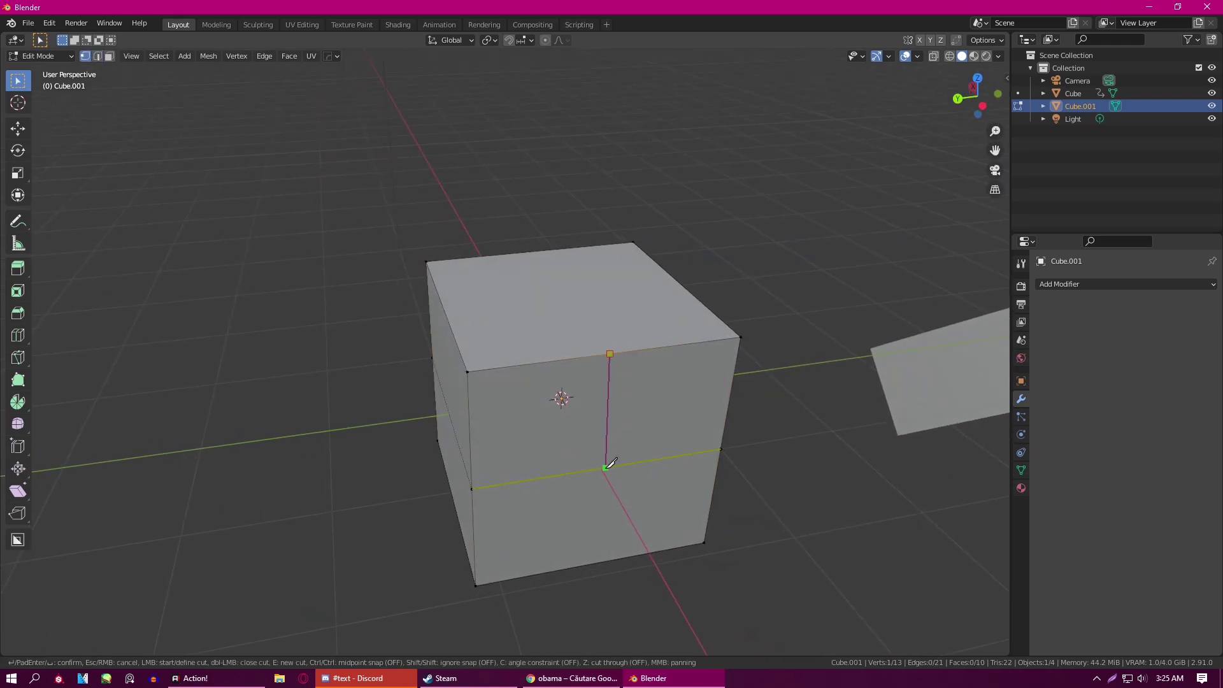
pyautogui.click(608, 467)
pyautogui.press('Return')
# - Select the front face below the loop cut in face selection mode
pyautogui.press('3')
pyautogui.moveTo(601, 438); pyautogui.dragTo(500, 500, button='middle')
pyautogui.click(500, 501)
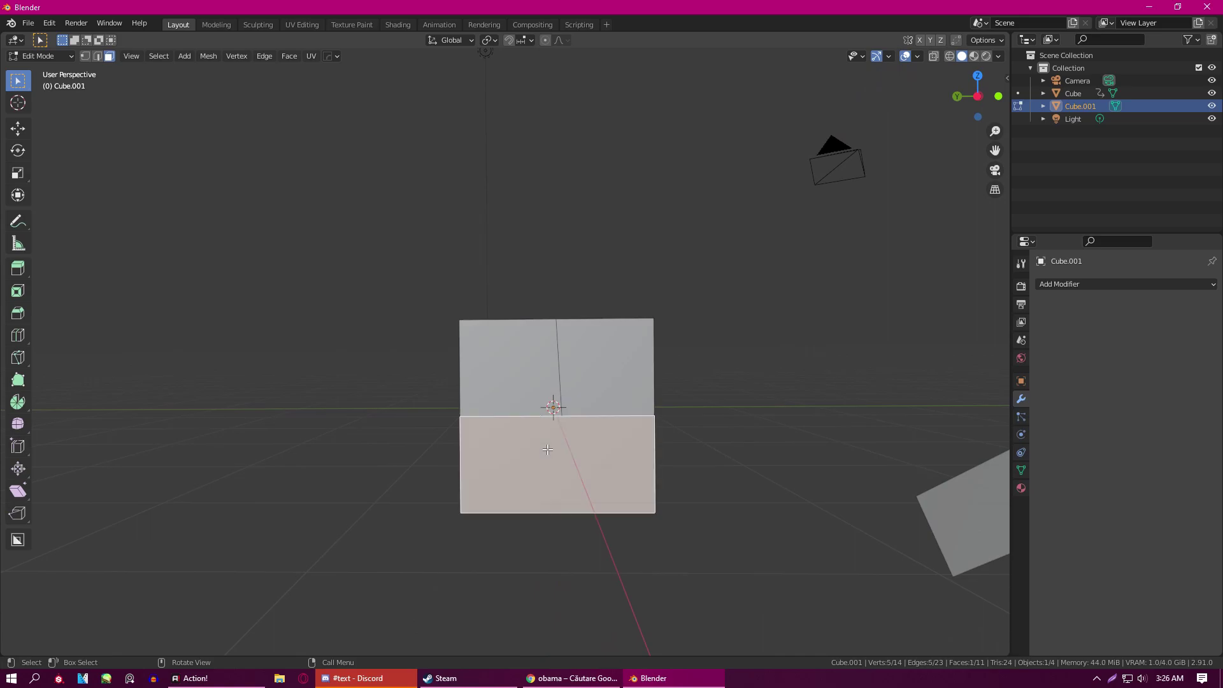
pyautogui.scroll(1, 498, 533)
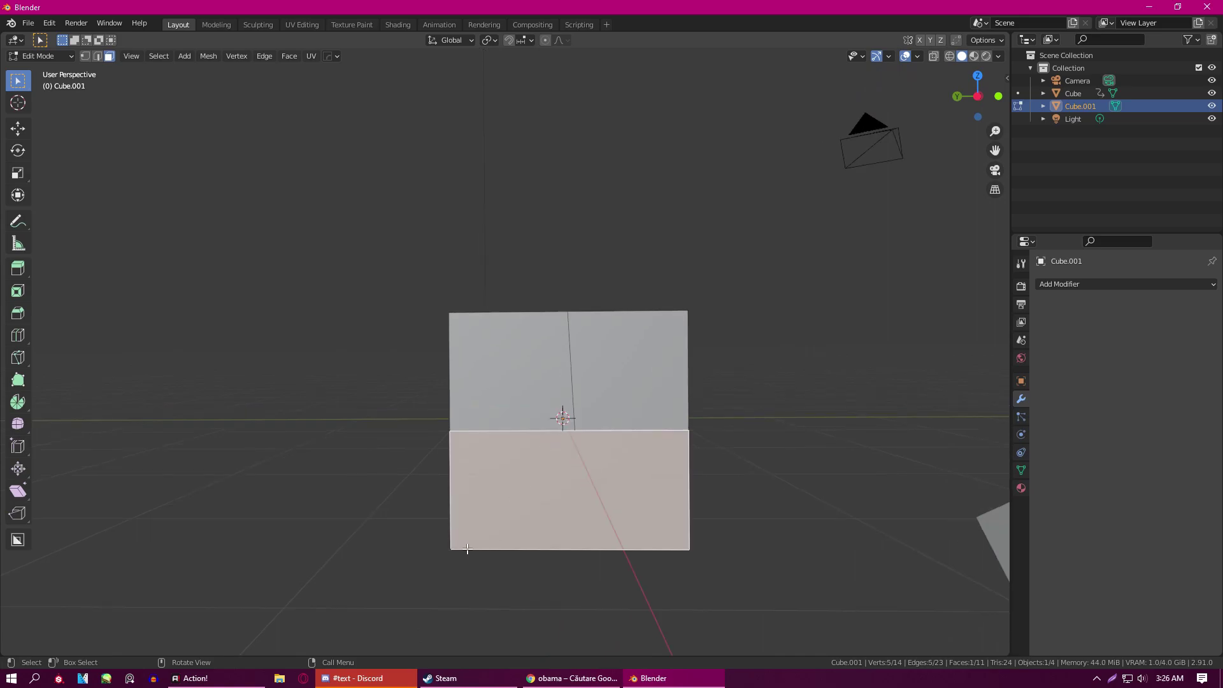
# - Select the cube's top face by picking its four corner vertices and the edge midpoint, and switch to face selection mode
pyautogui.moveTo(568, 428); pyautogui.dragTo(593, 414, button='middle')
pyautogui.press('1')
pyautogui.click(449, 417)
pyautogui.keyDown('shift'); pyautogui.click(448, 219); pyautogui.keyUp('shift')
pyautogui.keyDown('shift'); pyautogui.click(680, 213); pyautogui.keyUp('shift')
pyautogui.keyDown('shift'); pyautogui.click(733, 406); pyautogui.keyUp('shift')
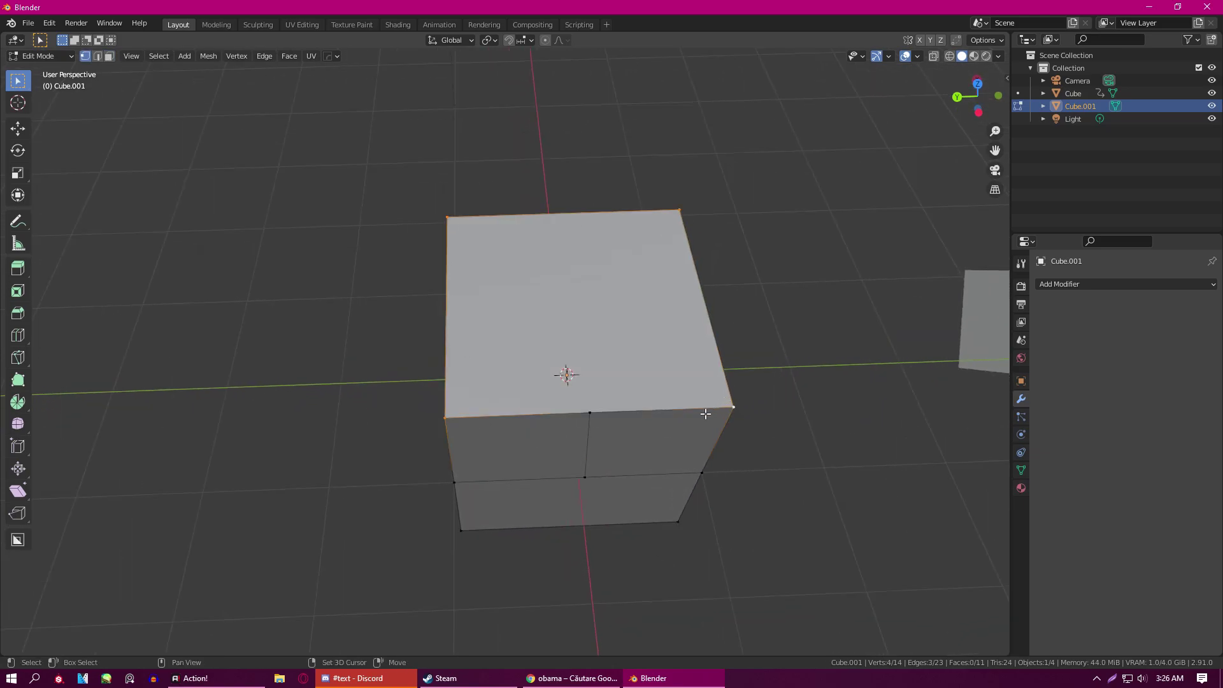
pyautogui.keyDown('shift'); pyautogui.click(589, 413); pyautogui.keyUp('shift')
pyautogui.moveTo(562, 423); pyautogui.dragTo(563, 454, button='middle')
pyautogui.press('3')
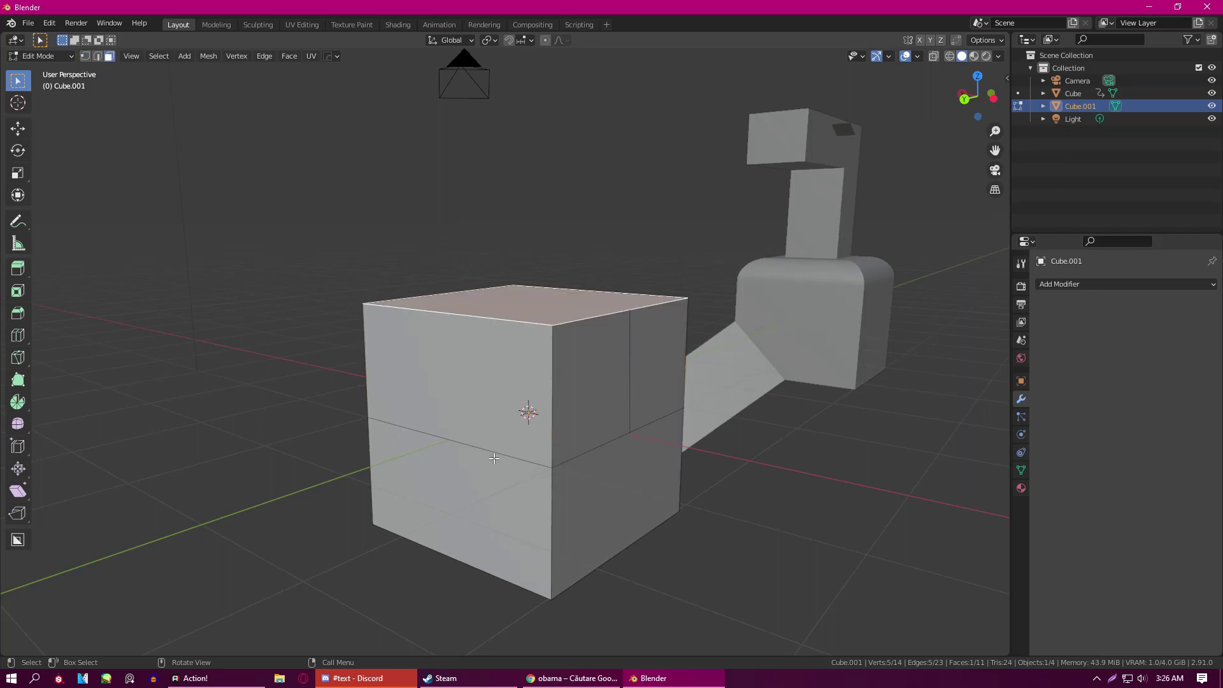
# - Try extruding one of the cube's side faces, undo it and clear the selection
pyautogui.click(488, 454)
pyautogui.moveTo(488, 454); pyautogui.dragTo(571, 420, button='middle')
pyautogui.press('e')
pyautogui.click(674, 420)
pyautogui.hotkey('ctrl', 'z')
pyautogui.click(581, 579)
# - Try dissolving the vertical knife-cut edge on the cube's front face, and undo it
pyautogui.scroll(2, 580, 579)
pyautogui.press('1')
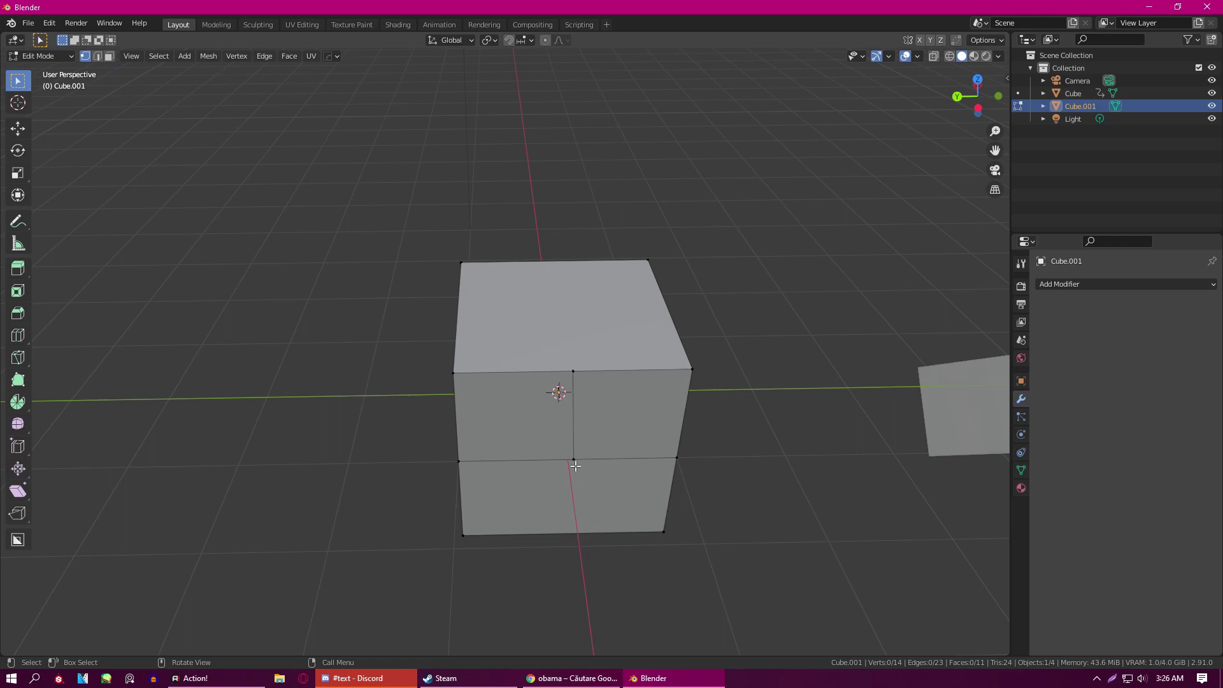
pyautogui.press('2')
pyautogui.click(577, 417)
pyautogui.hotkey('ctrl', 'x')
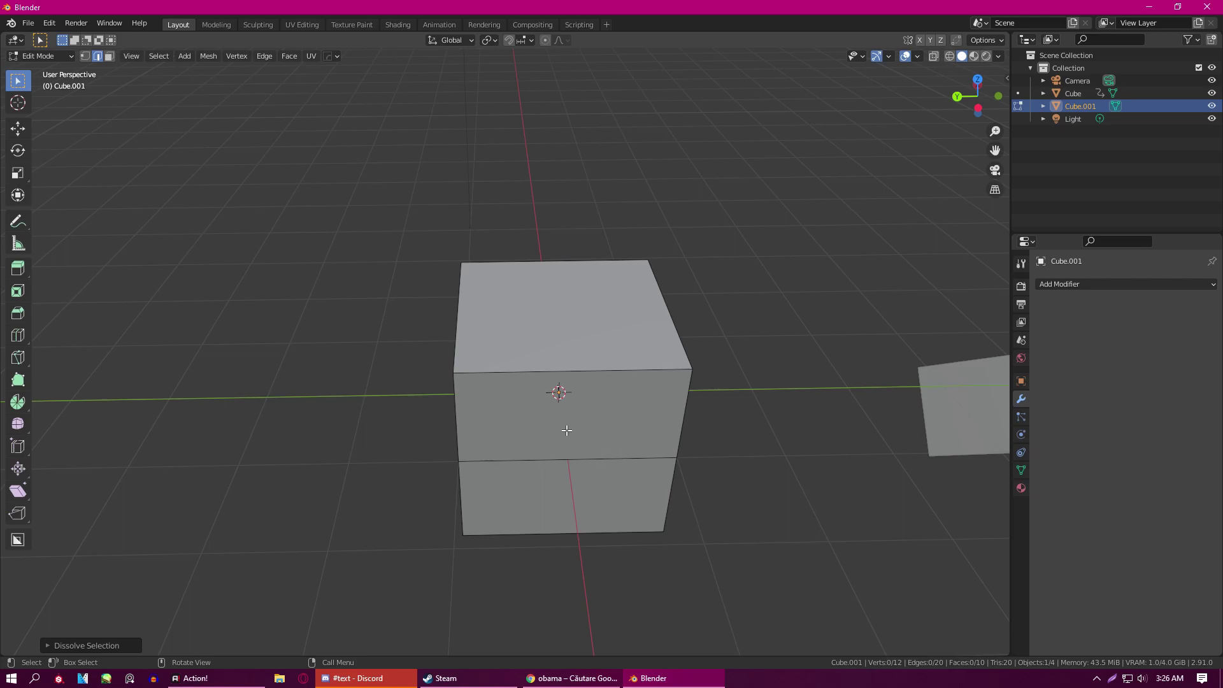
pyautogui.hotkey('ctrl', 'z')
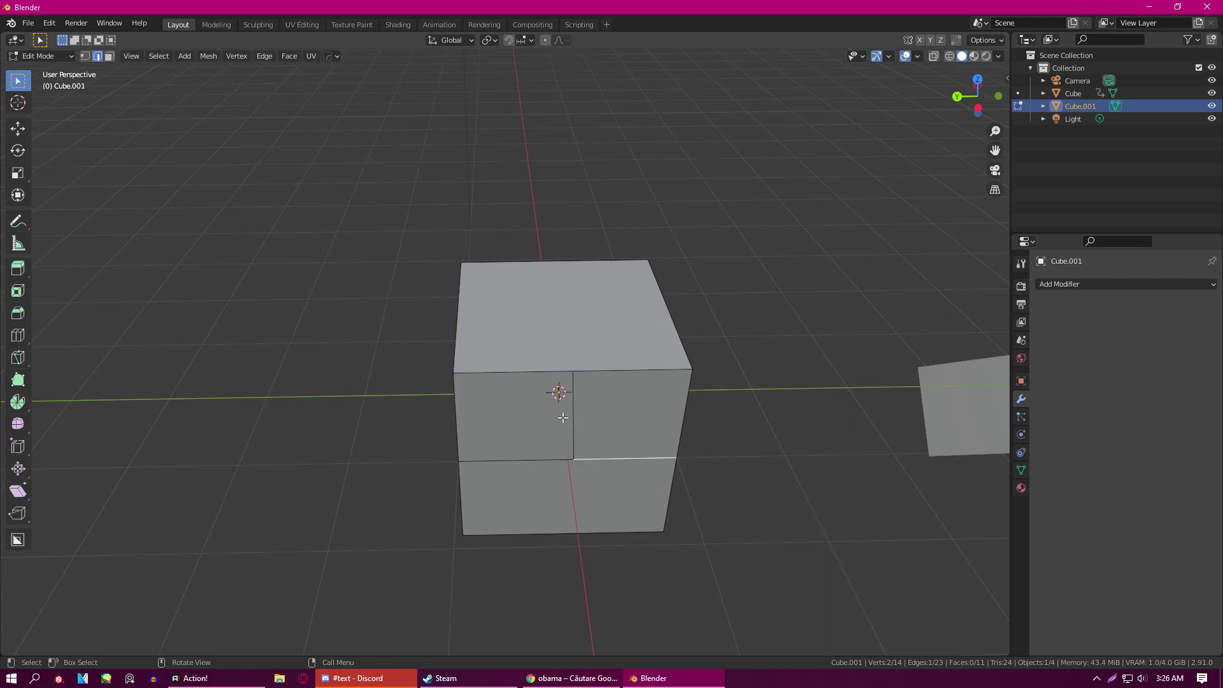
# - Try dissolving the vertical front edge again in edge and vertex selection modes, undoing each attempt
pyautogui.moveTo(563, 418)
pyautogui.mouseDown(button='middle')
pyautogui.moveTo(564, 380)
pyautogui.moveTo(563, 398)
pyautogui.mouseUp(button='middle')
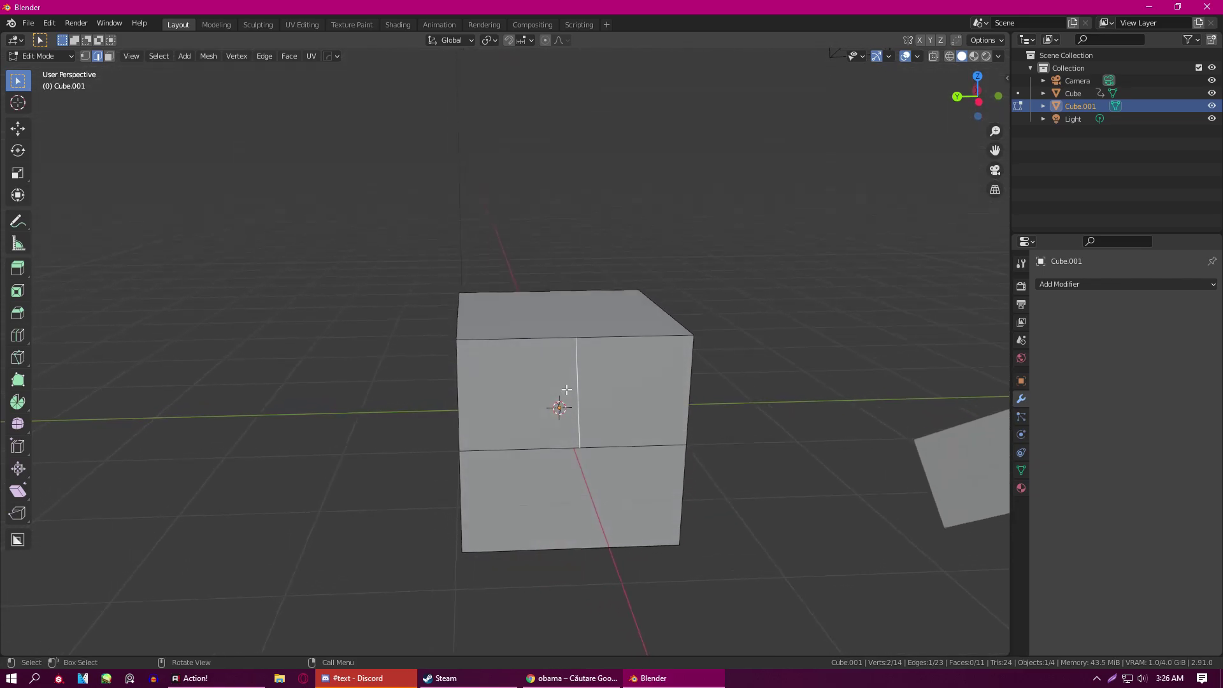
pyautogui.hotkey('ctrl', 'x')
pyautogui.press('1')
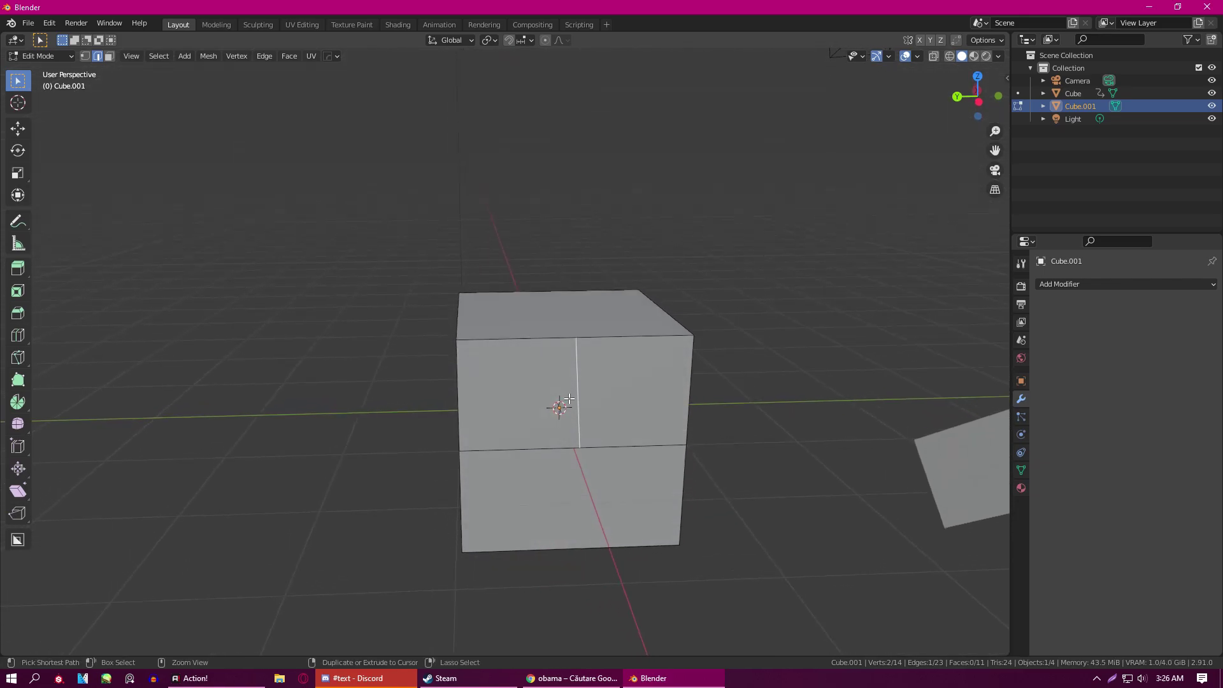
pyautogui.hotkey('ctrl', 'z')
pyautogui.hotkey('ctrl', 'z')
pyautogui.press('1')
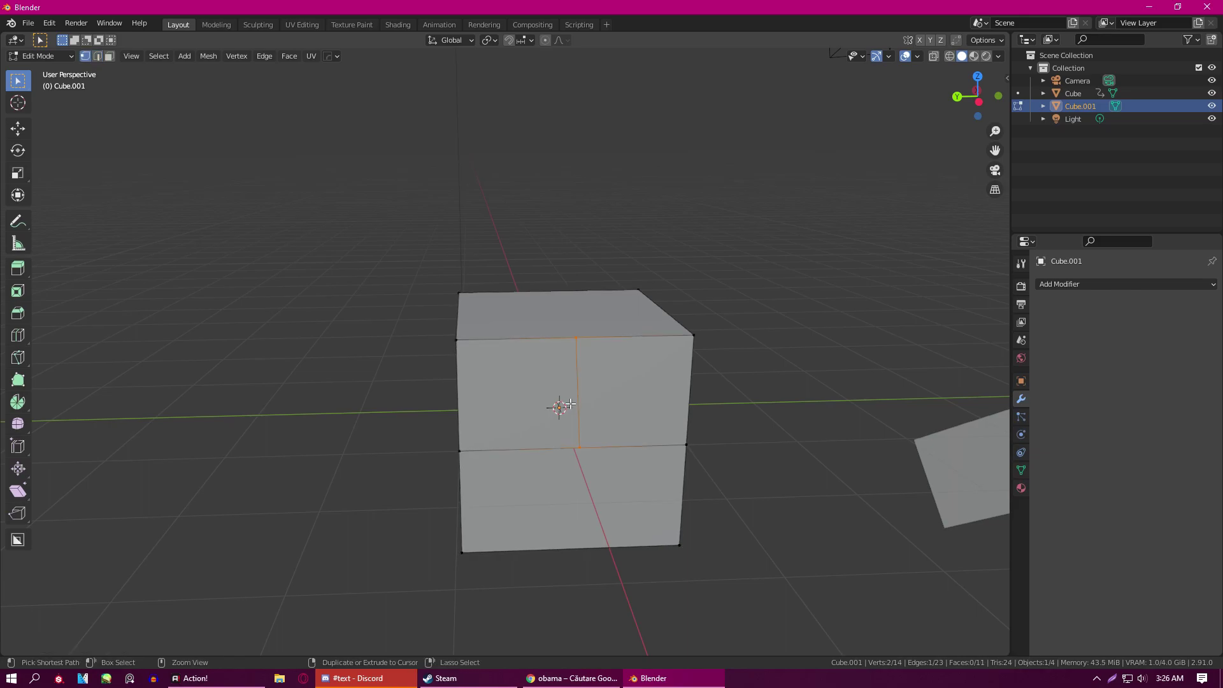
pyautogui.hotkey('ctrl', 'x')
pyautogui.hotkey('ctrl', 'z')
# - Dissolve the vertical knife-cut edge in edge selection mode and add a vertical loop cut around the middle of the cube
pyautogui.press('2')
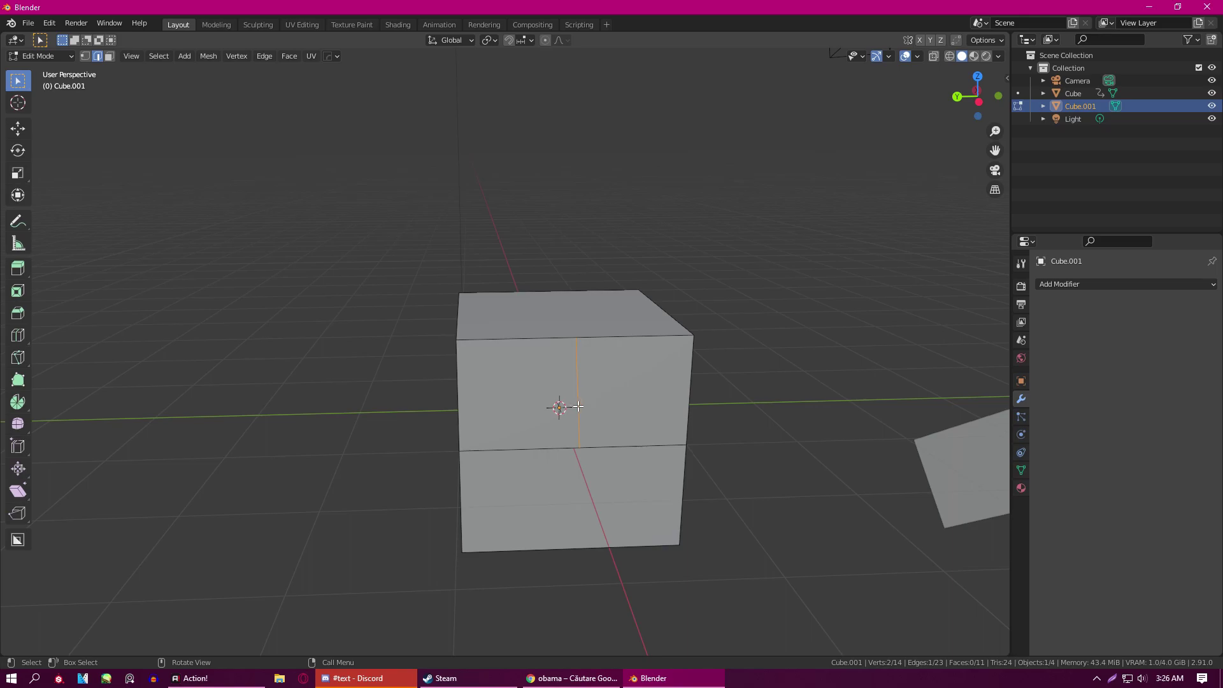
pyautogui.hotkey('ctrl', 'x')
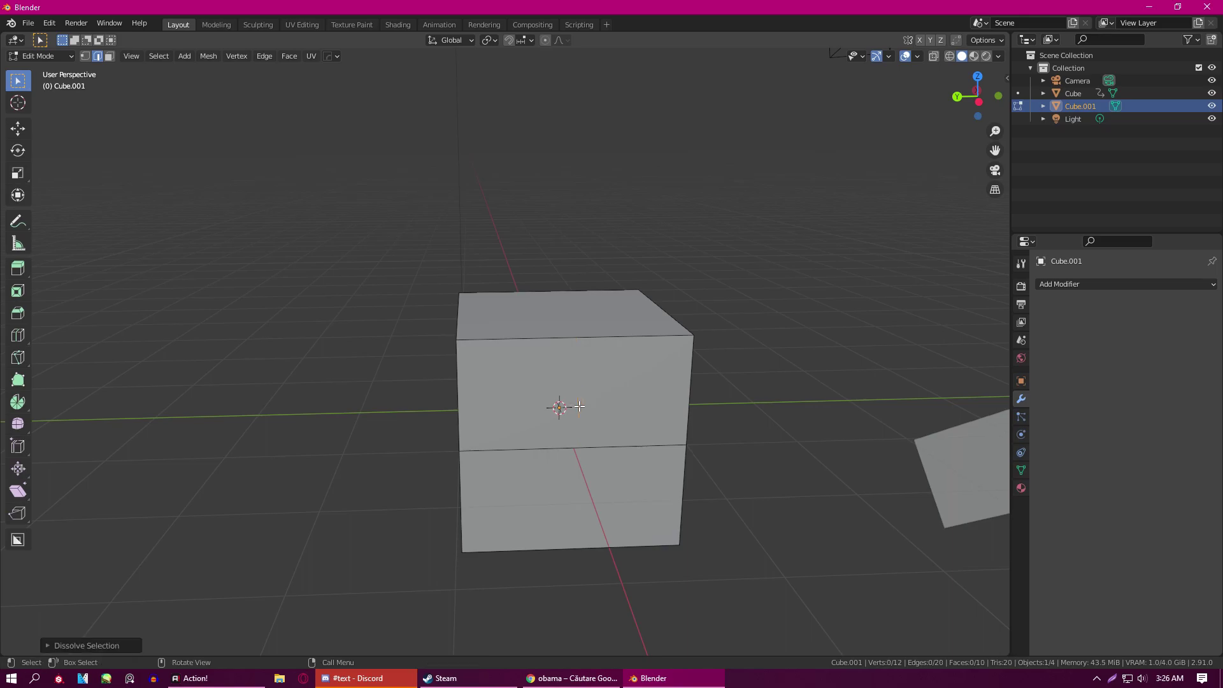
pyautogui.moveTo(622, 362); pyautogui.dragTo(660, 377, button='middle')
pyautogui.hotkey('ctrl', 'r')
pyautogui.click(599, 439)
pyautogui.click(599, 439)
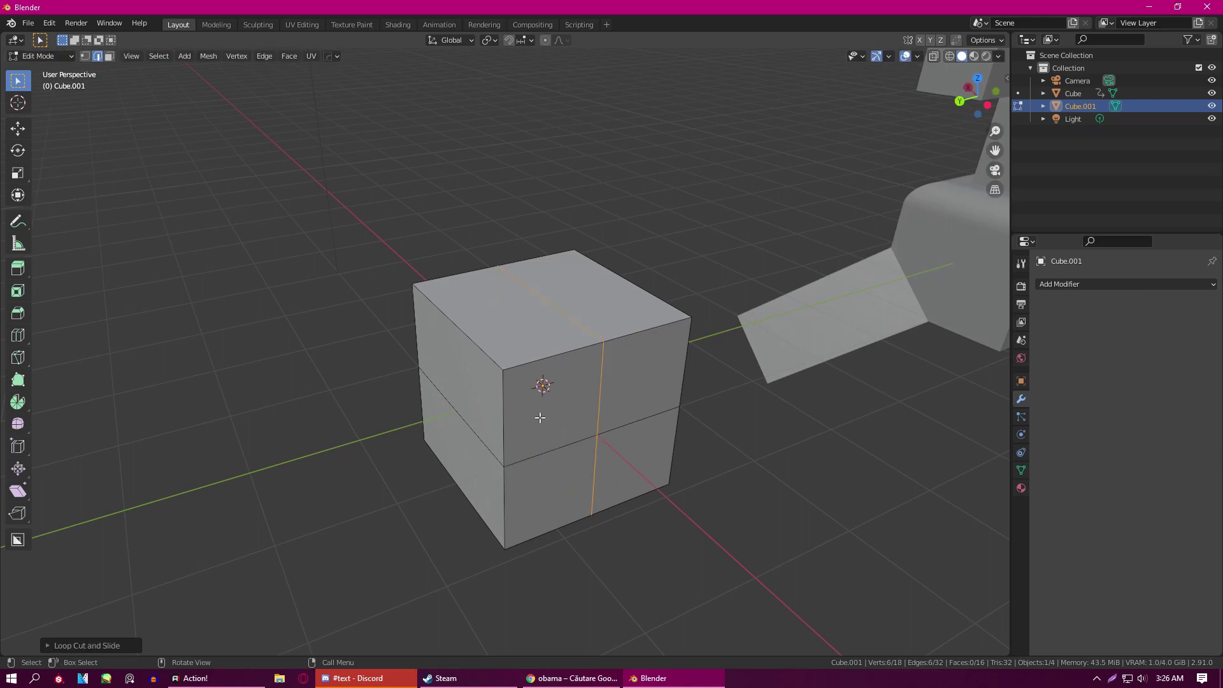
# - Examine how the new loop cut runs around the cube with X-ray display, and turn X-ray off again
pyautogui.moveTo(462, 369); pyautogui.dragTo(486, 363, button='middle')
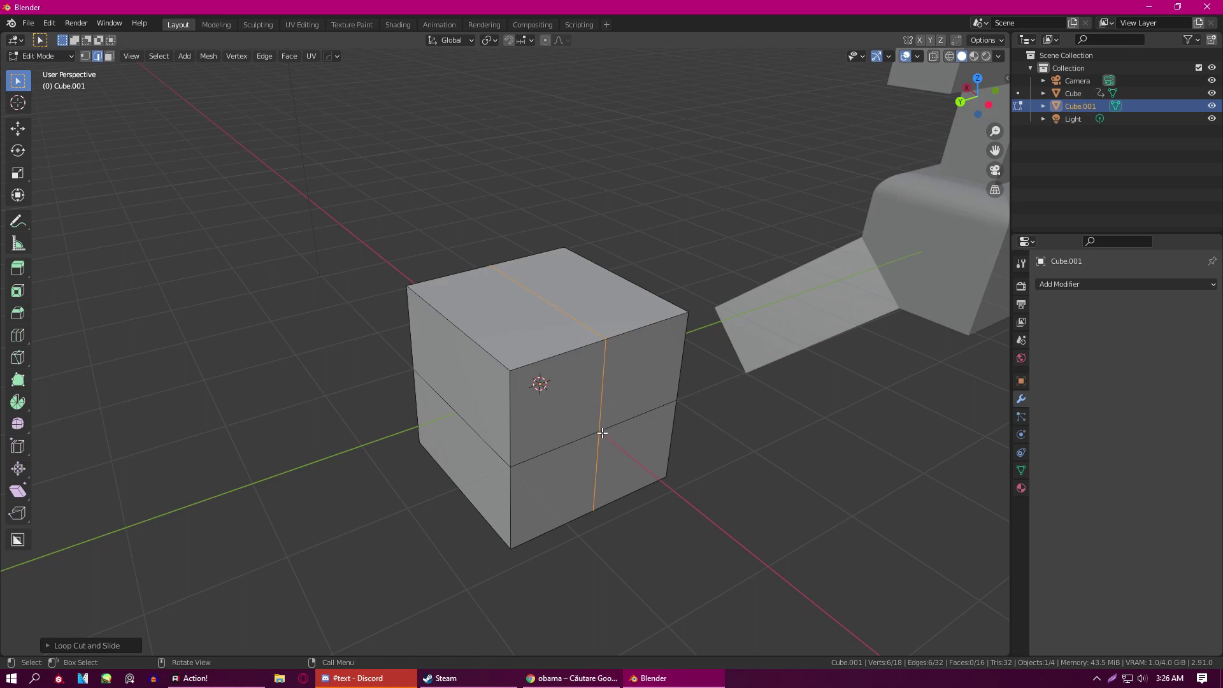
pyautogui.hotkey('alt', 'z')
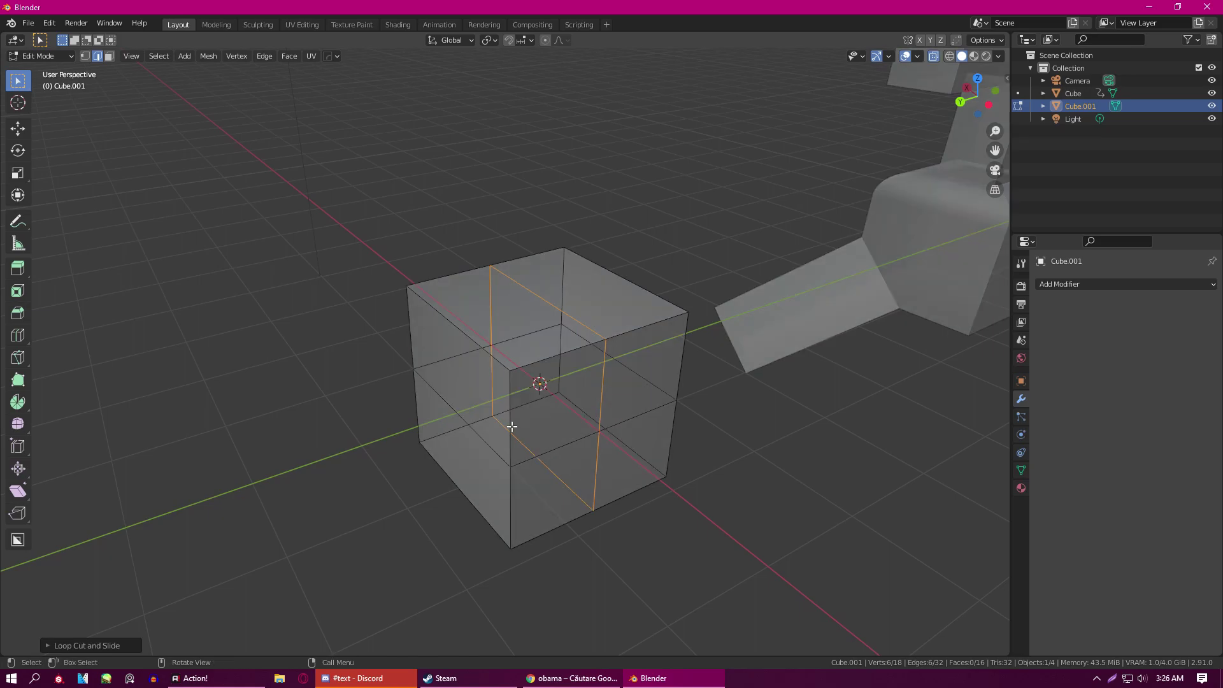
pyautogui.hotkey('alt', 'z')
# - Try extruding the upper front face beside the vertical loop cut by about 1.33 m, and undo it
pyautogui.click(640, 386)
pyautogui.rightClick(550, 400)
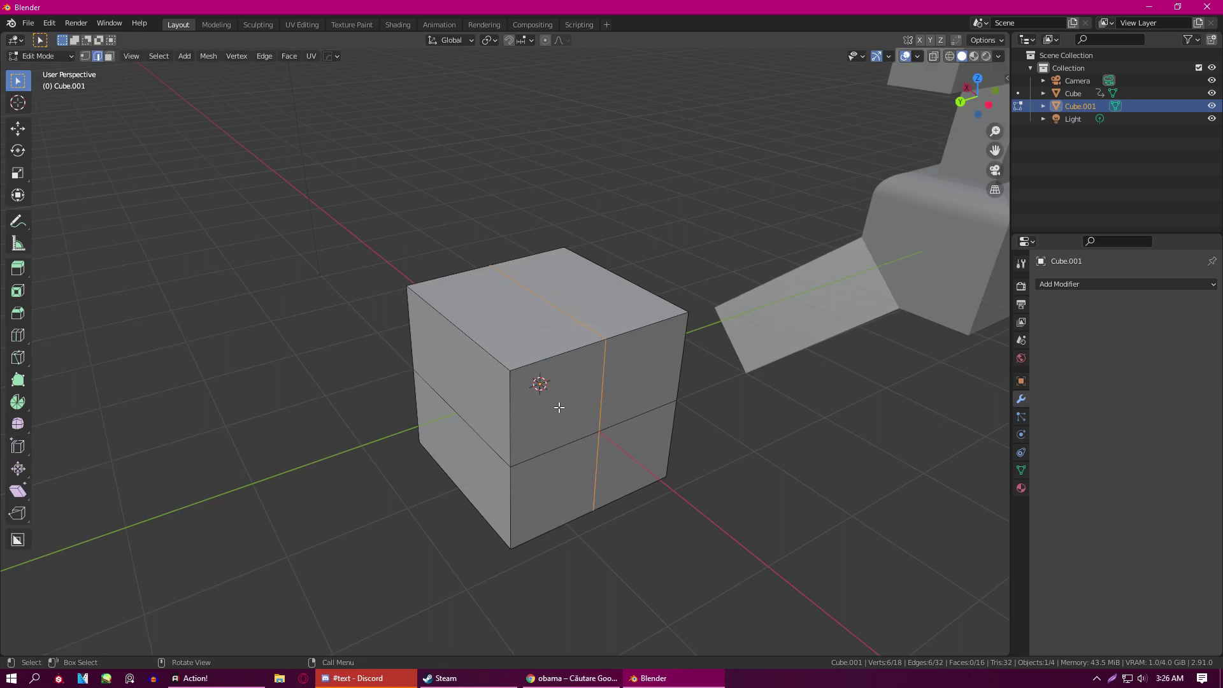
pyautogui.press('3')
pyautogui.click(558, 408)
pyautogui.press('e')
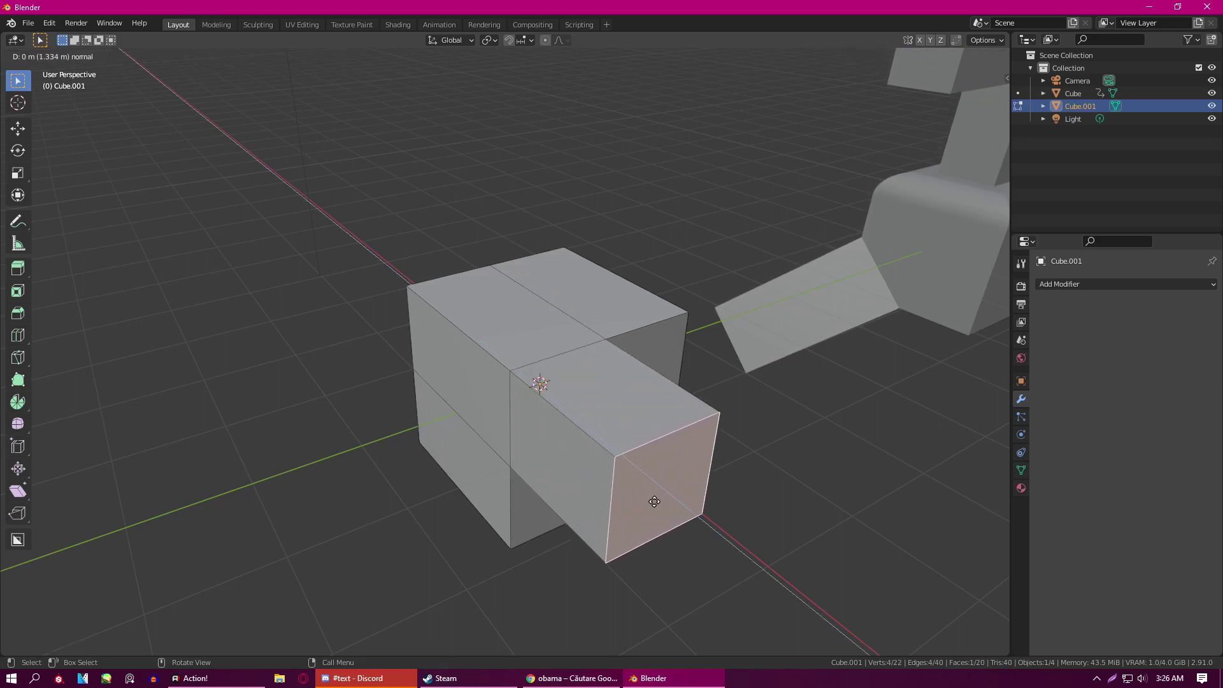
pyautogui.click(654, 501)
pyautogui.hotkey('ctrl', 'z')
# - Bevel the vertical edge loop with one segment so that it splits into two parallel loops
pyautogui.moveTo(631, 451); pyautogui.dragTo(549, 423, button='middle')
pyautogui.press('2')
pyautogui.keyDown('alt'); pyautogui.click(575, 416); pyautogui.keyUp('alt')
pyautogui.hotkey('ctrl', 'b')
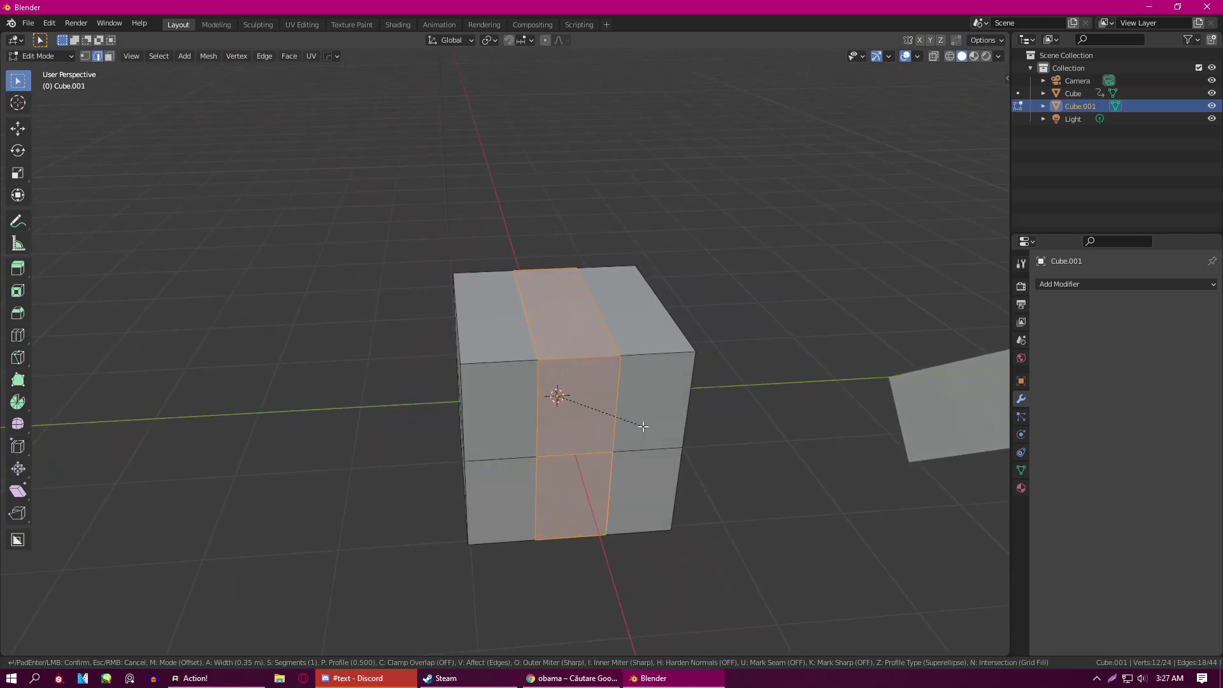
pyautogui.click(638, 425)
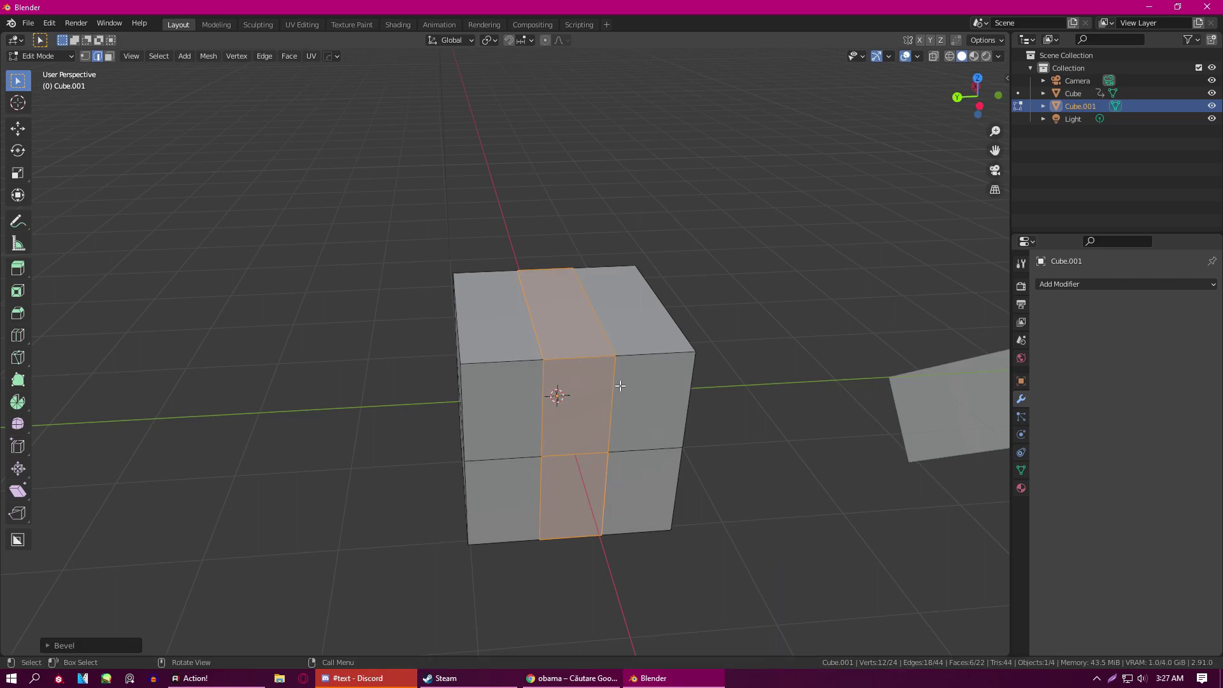
# - Try bevelling the left vertical edge loop with 12 segments, and cancel it
pyautogui.keyDown('alt'); pyautogui.click(548, 396); pyautogui.keyUp('alt')
pyautogui.hotkey('ctrl', 'b')
pyautogui.scroll(11, 573, 401)
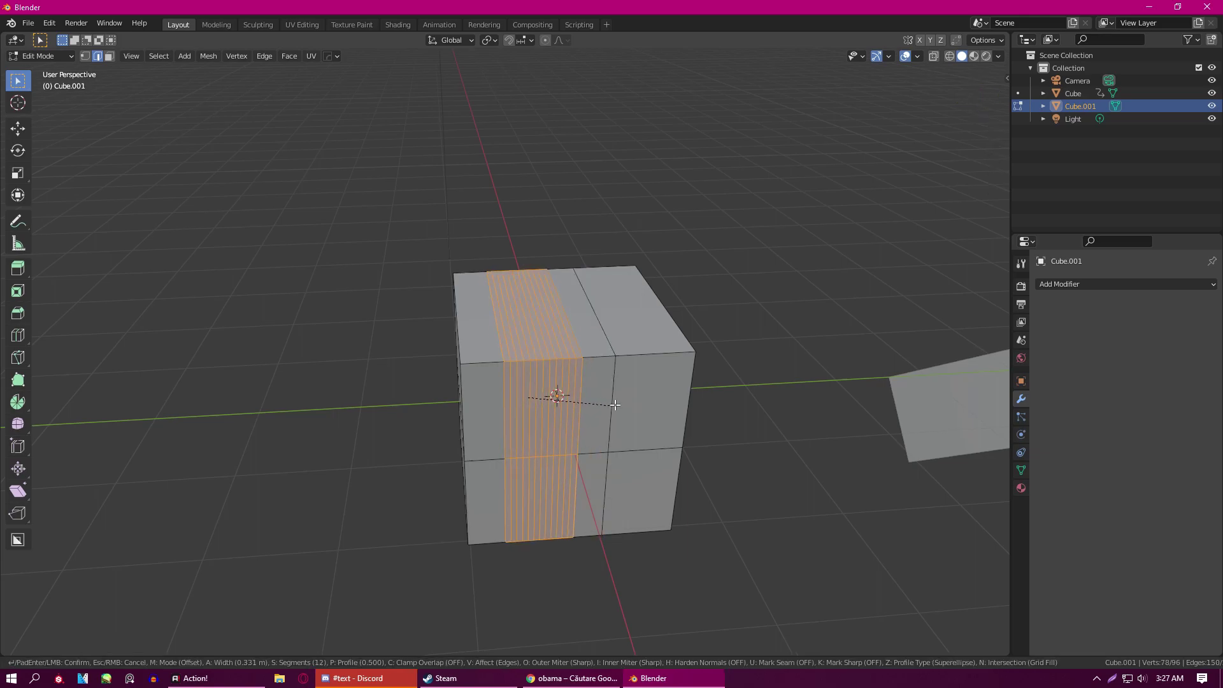
pyautogui.press('Escape')
# - Bevel the left vertical edge loop with one segment, forming a narrow strip around the cube
pyautogui.press('3')
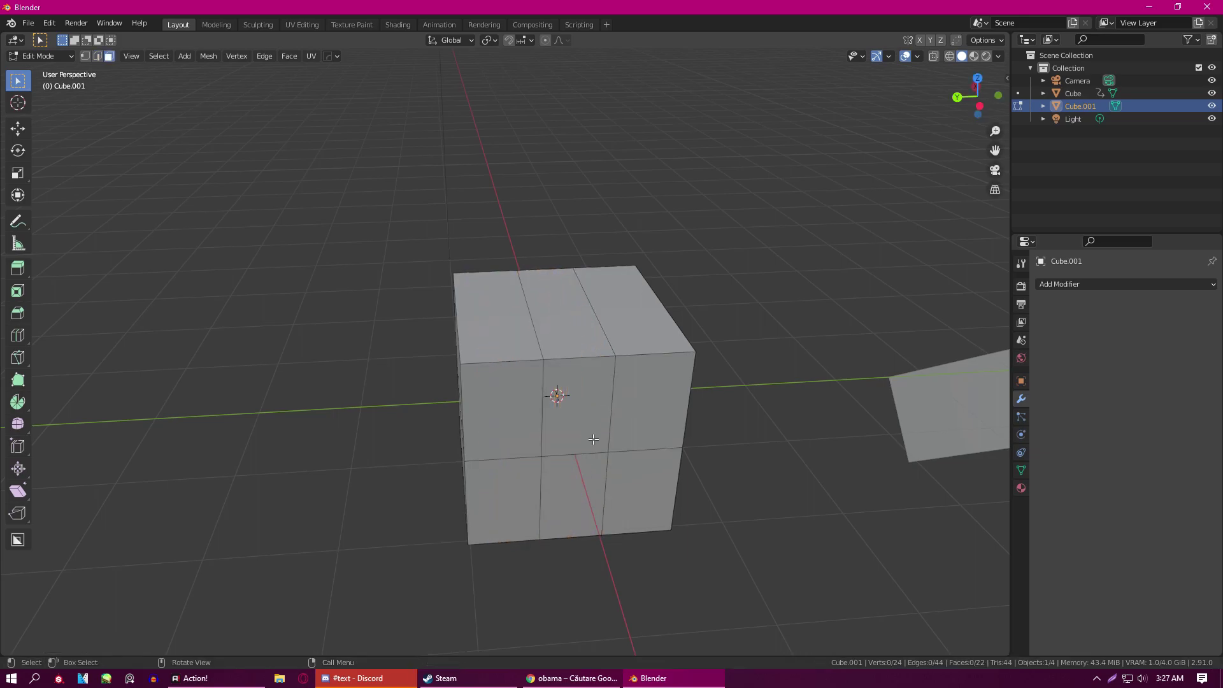
pyautogui.click(591, 434)
pyautogui.moveTo(591, 434); pyautogui.dragTo(572, 392, button='middle')
pyautogui.scroll(2, 629, 418)
pyautogui.press('2')
pyautogui.keyDown('alt'); pyautogui.click(571, 391); pyautogui.keyUp('alt')
pyautogui.hotkey('ctrl', 'b')
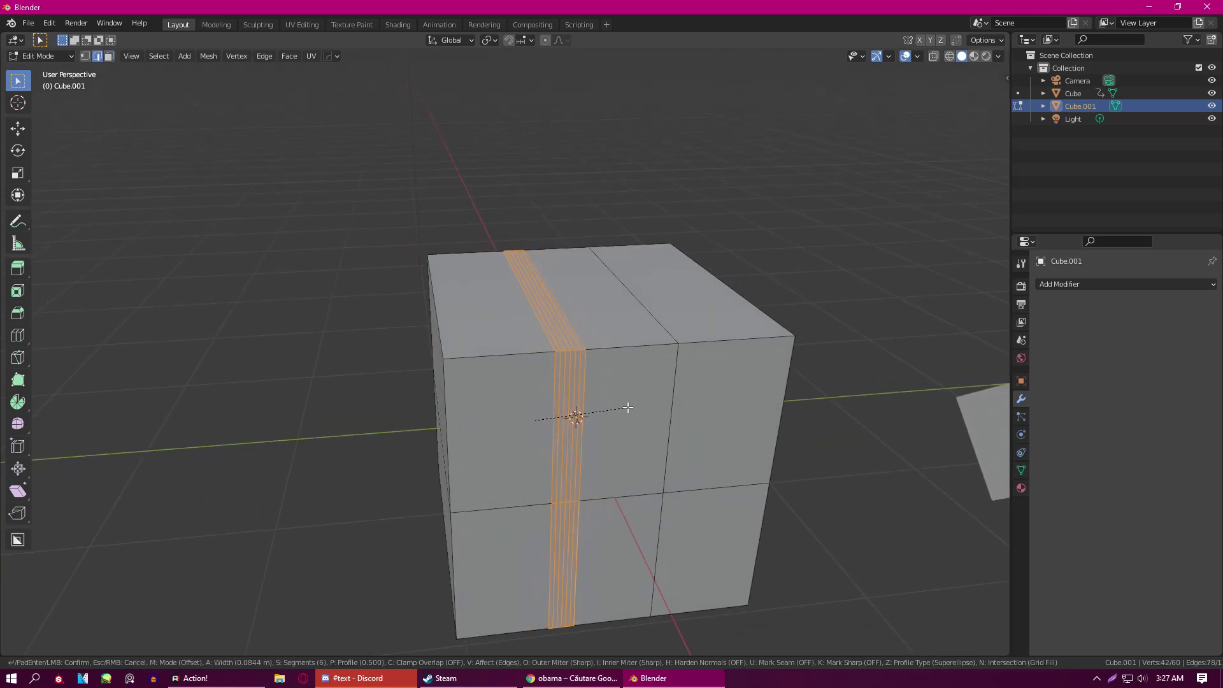
pyautogui.click(638, 411)
# - Extrude two non-adjacent upper front faces together outward into two prongs, undoing the first attempt and repeating it
pyautogui.press('3')
pyautogui.click(639, 416)
pyautogui.keyDown('shift'); pyautogui.click(502, 425); pyautogui.keyUp('shift')
pyautogui.moveTo(559, 421); pyautogui.dragTo(637, 420, button='middle')
pyautogui.press('e')
pyautogui.click(750, 506)
pyautogui.moveTo(749, 507); pyautogui.dragTo(502, 390, button='middle')
pyautogui.hotkey('ctrl', 'z')
pyautogui.press('e')
pyautogui.click(820, 451)
pyautogui.moveTo(820, 452); pyautogui.dragTo(574, 387, button='middle')
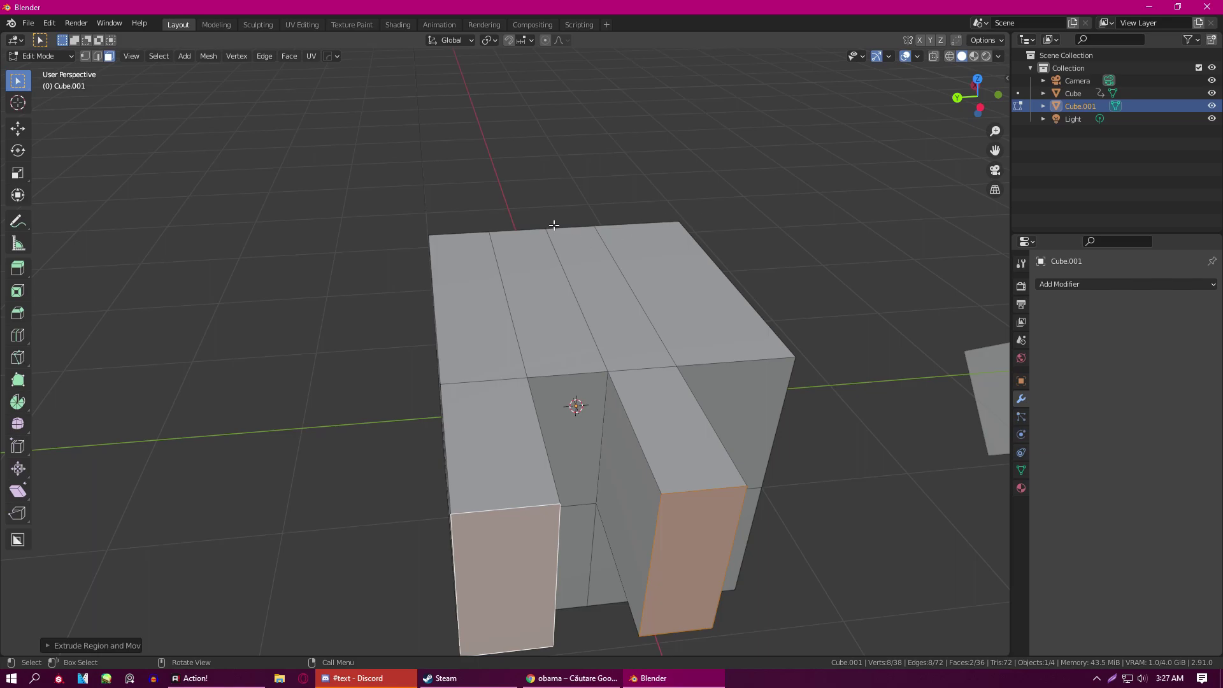
# - Extrude one rear face of the cube's top straight up into a tall column
pyautogui.hotkey('alt', 'a')
pyautogui.moveTo(550, 230); pyautogui.dragTo(509, 191, button='middle')
pyautogui.click(487, 239)
pyautogui.scroll(-5, 488, 239)
pyautogui.press('e')
pyautogui.click(545, 216)
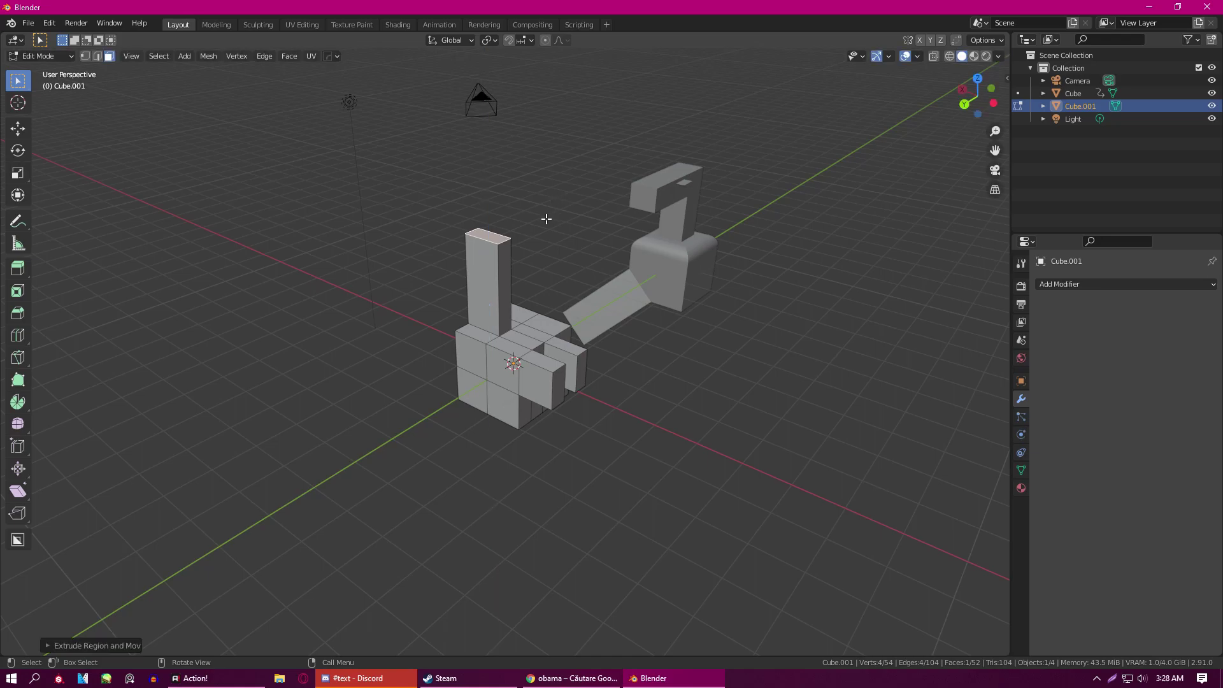
# - Add a horizontal loop cut around the middle of the column and extrude its upper side face outward into an arm
pyautogui.hotkey('ctrl', 'r')
pyautogui.click(500, 301)
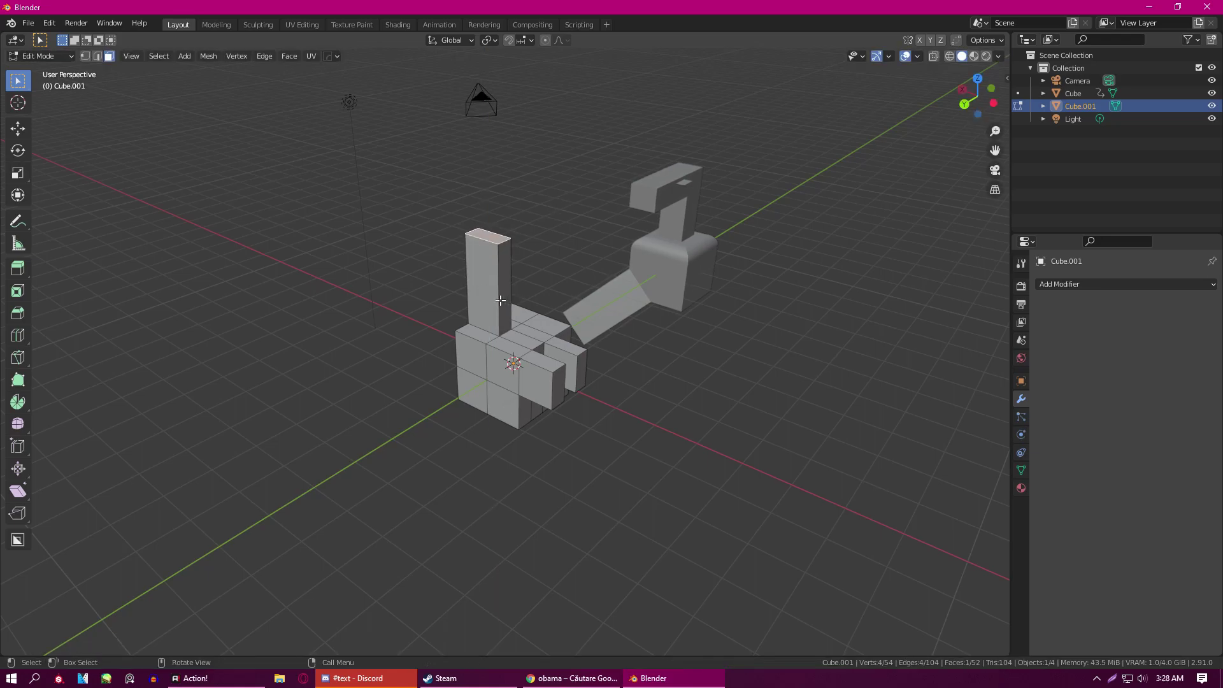
pyautogui.scroll(3, 498, 298)
pyautogui.press('3')
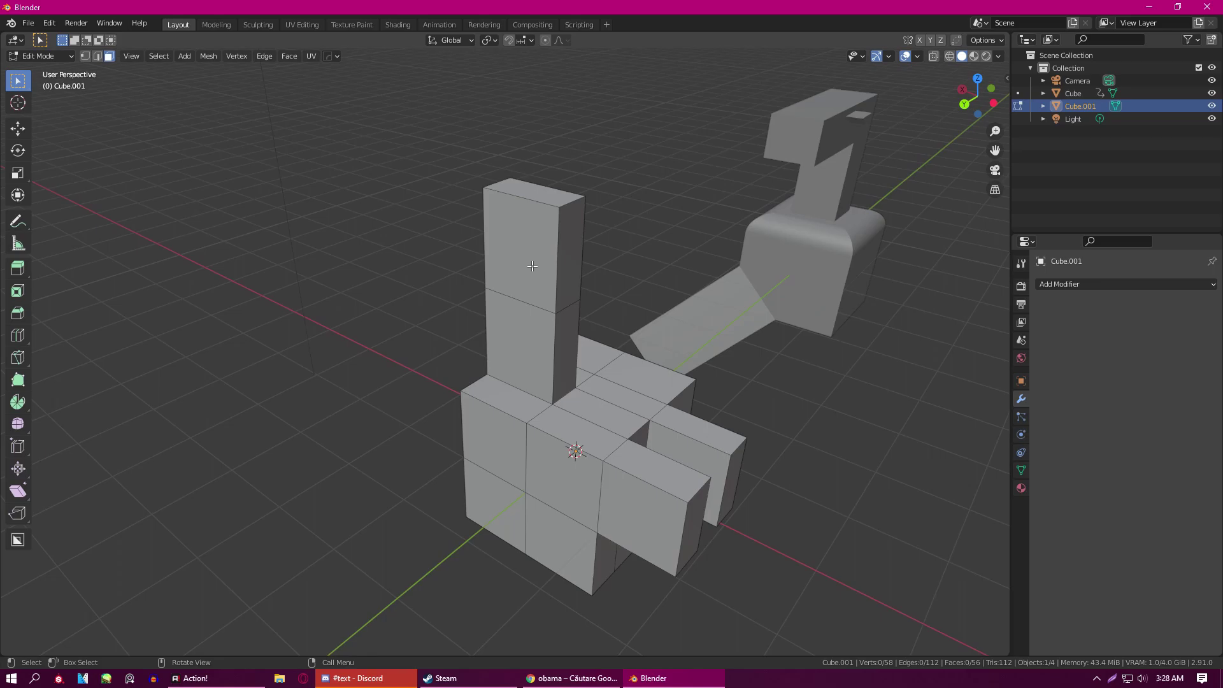
pyautogui.click(531, 268)
pyautogui.press('e')
pyautogui.click(423, 292)
# - Add a loop cut across the middle of the arm and extrude the underside of its outer half downward
pyautogui.hotkey('ctrl', 'r')
pyautogui.click(486, 337)
pyautogui.moveTo(486, 336); pyautogui.dragTo(446, 268, button='middle')
pyautogui.press('3')
pyautogui.click(395, 211)
pyautogui.moveTo(395, 210); pyautogui.dragTo(575, 229, button='middle')
pyautogui.press('e')
pyautogui.click(494, 376)
# - Add a loop cut across the downward block and extrude one of its faces out towards the prong side
pyautogui.hotkey('ctrl', 'r')
pyautogui.click(365, 329)
pyautogui.press('3')
pyautogui.click(365, 329)
pyautogui.moveTo(365, 330); pyautogui.dragTo(364, 420, button='middle')
pyautogui.press('e')
pyautogui.click(446, 305)
# - Add a loop cut across the newly extruded block and extrude its outer side face into a long bar parallel to the arm
pyautogui.hotkey('ctrl', 'r')
pyautogui.click(400, 434)
pyautogui.press('3')
pyautogui.click(363, 421)
pyautogui.press('e')
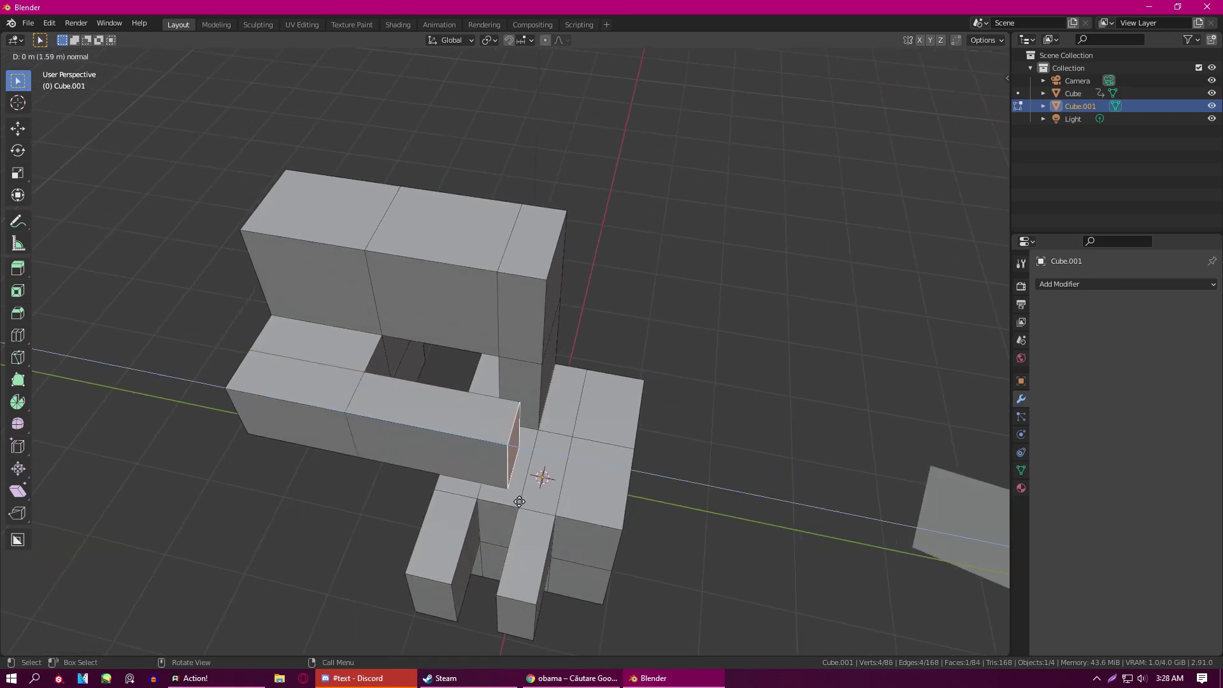
pyautogui.click(641, 519)
pyautogui.moveTo(641, 519); pyautogui.dragTo(578, 431, button='middle')
# - Add a loop cut near the free end of the long bar and extrude the end section's inner side face backward
pyautogui.hotkey('ctrl', 'r')
pyautogui.click(581, 433)
pyautogui.click(653, 444)
pyautogui.moveTo(680, 445); pyautogui.dragTo(371, 376, button='middle')
pyautogui.click(371, 385)
pyautogui.press('e')
pyautogui.click(468, 400)
# - Bevel the end face of the last extruded bar with several segments to round it
pyautogui.hotkey('ctrl', 'b')
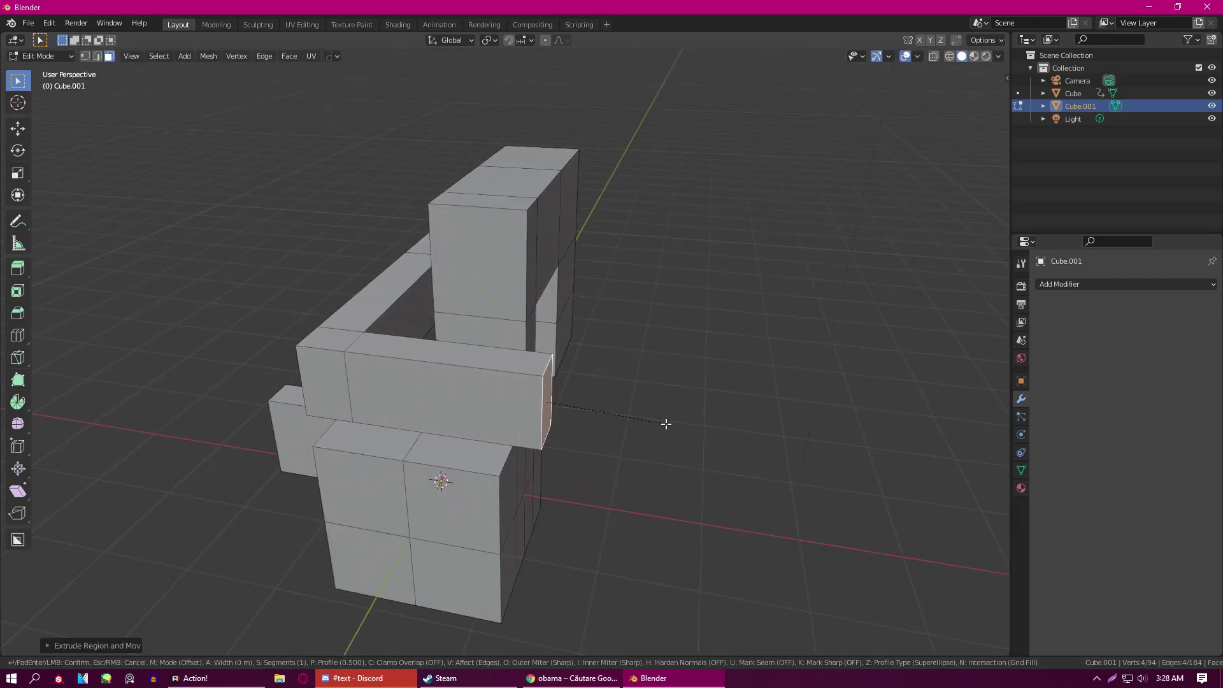
pyautogui.scroll(3, 679, 425)
pyautogui.click(678, 425)
pyautogui.moveTo(678, 425); pyautogui.dragTo(634, 438, button='middle')
# - Bevel the top edge at the column end of the upper block into a rounded corner
pyautogui.click(486, 294)
pyautogui.press('2')
pyautogui.moveTo(487, 294); pyautogui.dragTo(517, 281, button='middle')
pyautogui.click(517, 281)
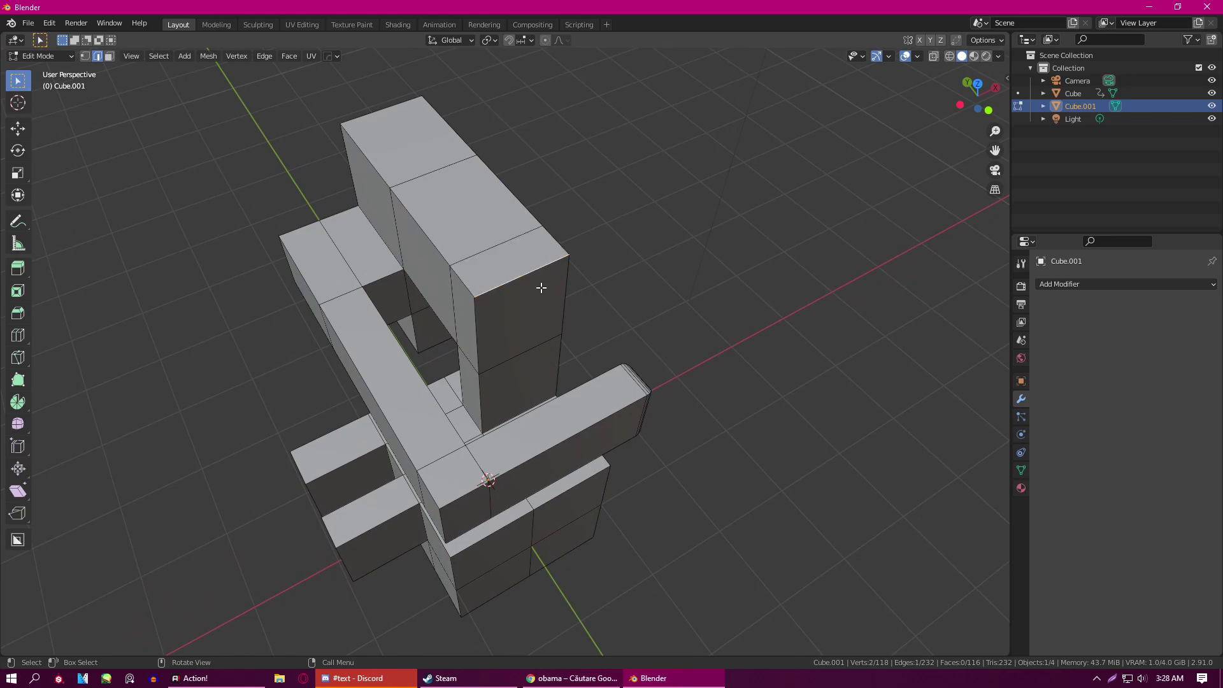
pyautogui.hotkey('ctrl', 'b')
pyautogui.click(672, 317)
# - Select the long bar's upper front edge loop and bevel it into a rounded edge
pyautogui.moveTo(672, 317); pyautogui.dragTo(496, 421, button='middle')
pyautogui.keyDown('alt'); pyautogui.click(496, 422); pyautogui.keyUp('alt')
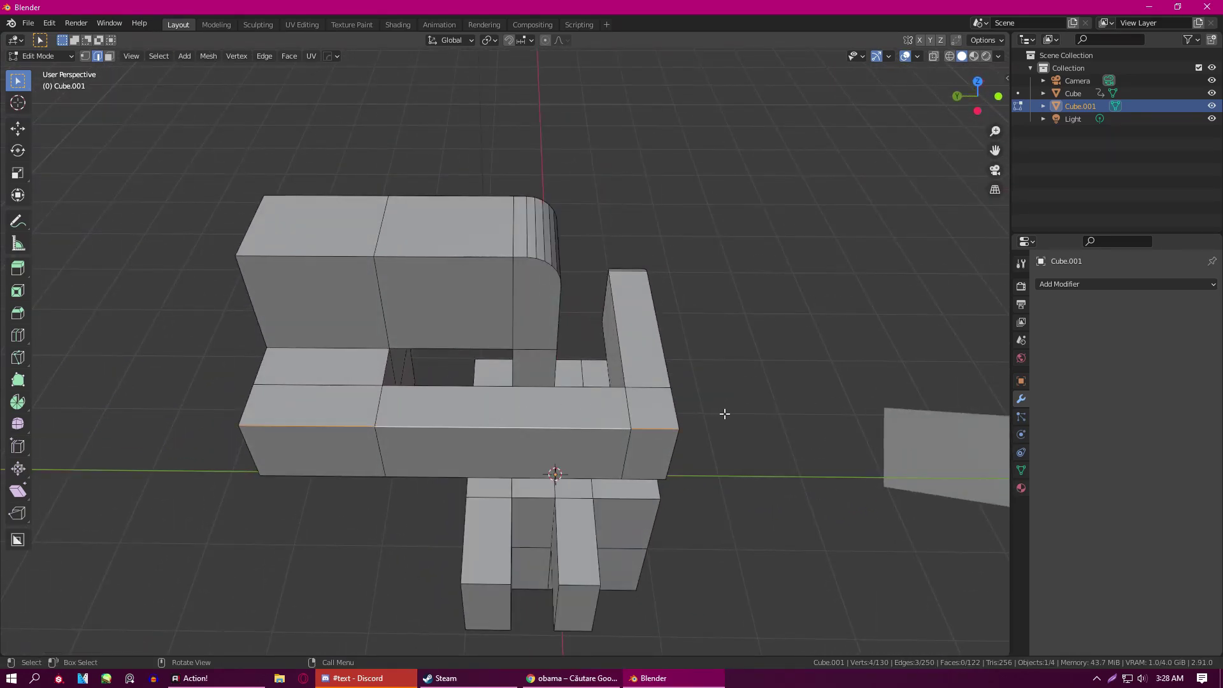
pyautogui.hotkey('ctrl', 'b')
pyautogui.click(767, 418)
pyautogui.moveTo(772, 418); pyautogui.dragTo(507, 268, button='middle')
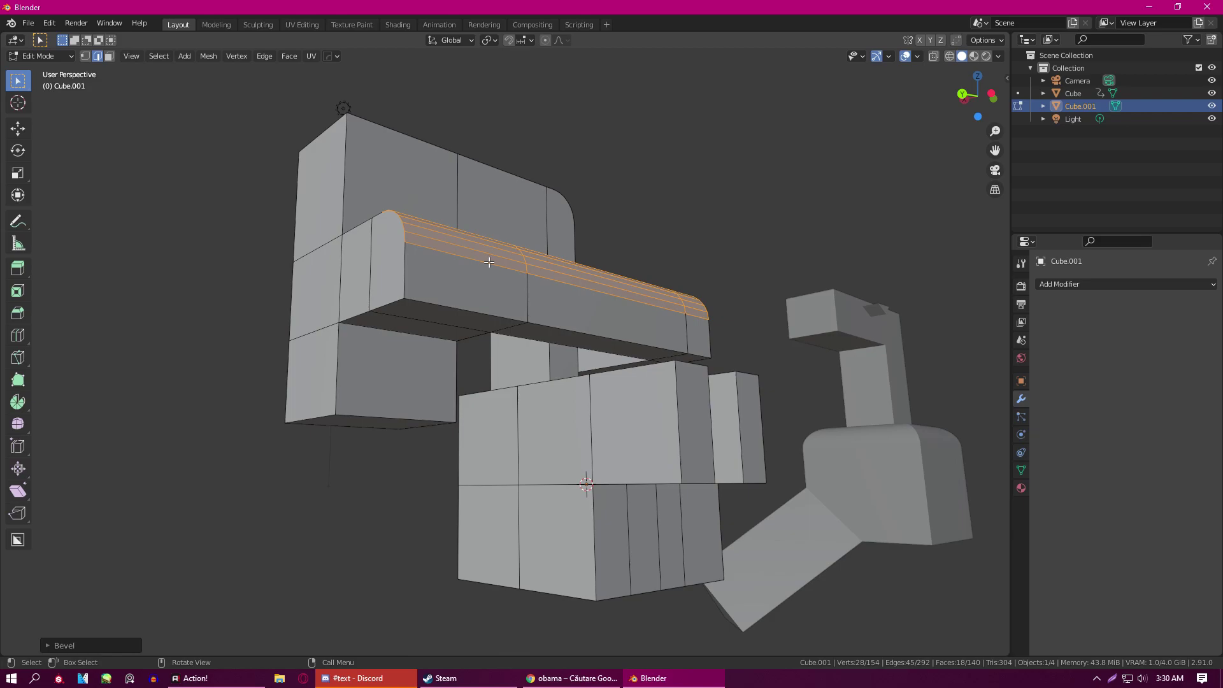
# - Leave mesh editing and return to Object Mode with the whole model selected
pyautogui.press('Tab')
pyautogui.scroll(-5, 546, 310)
pyautogui.moveTo(604, 431); pyautogui.dragTo(540, 415, button='middle')
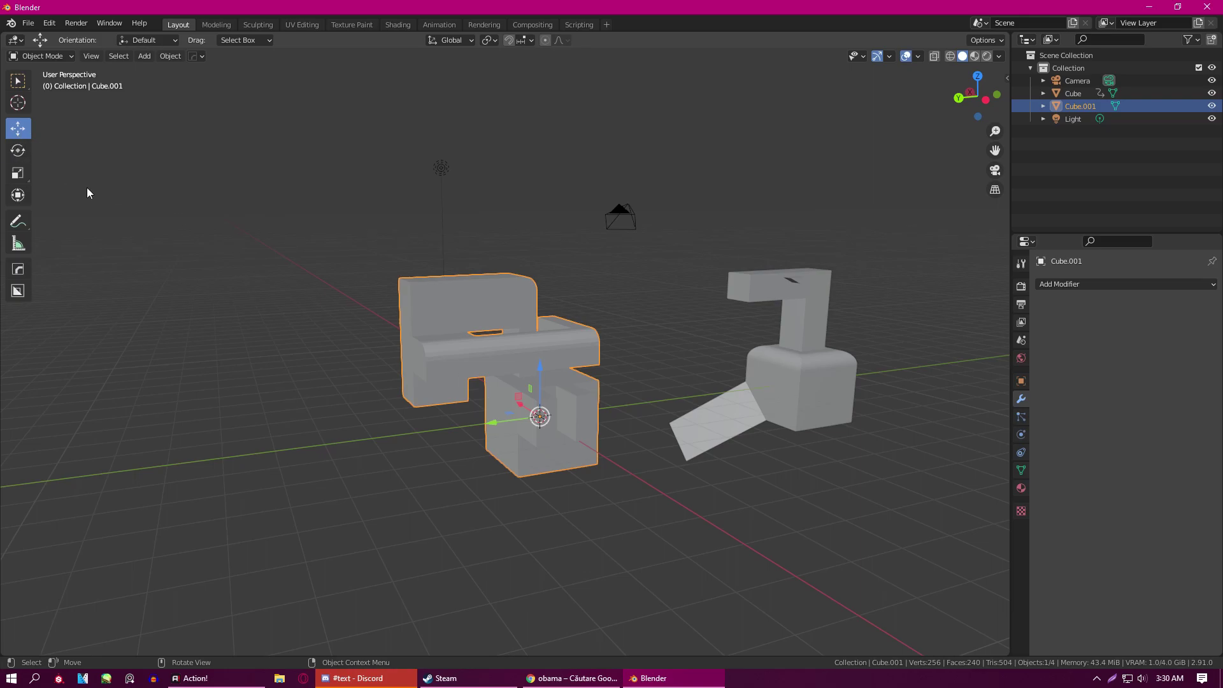
# - Try moving the object, cancel the move, try scaling it with the Scale tool, and undo the scaling
pyautogui.press('g')
pyautogui.rightClick(566, 406)
pyautogui.click(17, 174)
pyautogui.moveTo(554, 424); pyautogui.dragTo(586, 420)
pyautogui.hotkey('ctrl', 'z')
pyautogui.moveTo(322, 349); pyautogui.dragTo(189, 318, button='middle')
pyautogui.scroll(4, 458, 401)
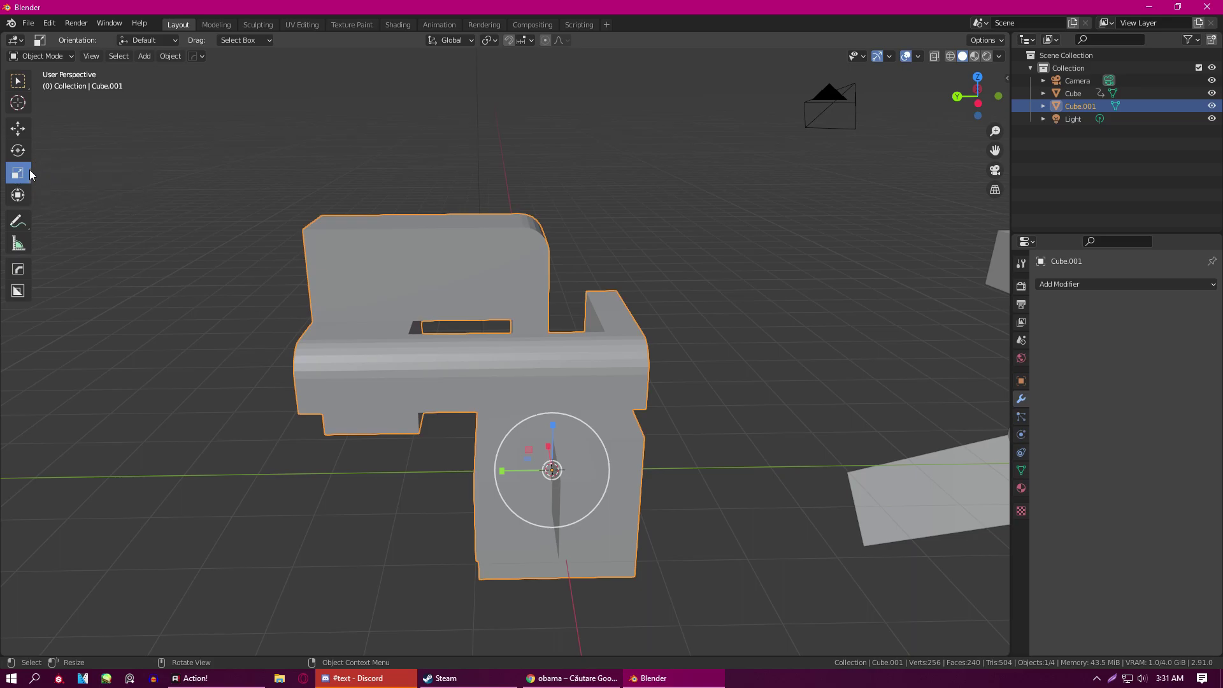
pyautogui.scroll(-3, 522, 452)
pyautogui.scroll(3, 494, 439)
pyautogui.moveTo(498, 439); pyautogui.dragTo(553, 421, button='middle')
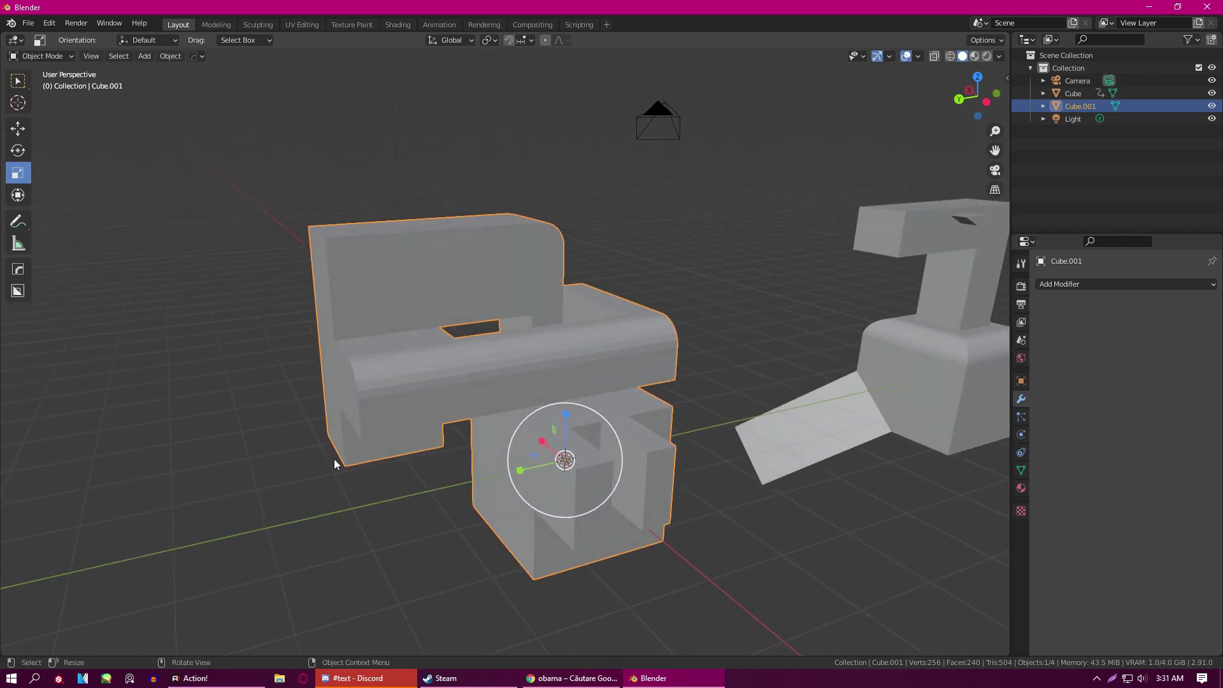
pyautogui.moveTo(650, 412)
pyautogui.mouseDown(button='middle')
pyautogui.moveTo(686, 474)
pyautogui.moveTo(658, 481)
pyautogui.moveTo(605, 456)
pyautogui.moveTo(647, 429)
pyautogui.mouseUp(button='middle')
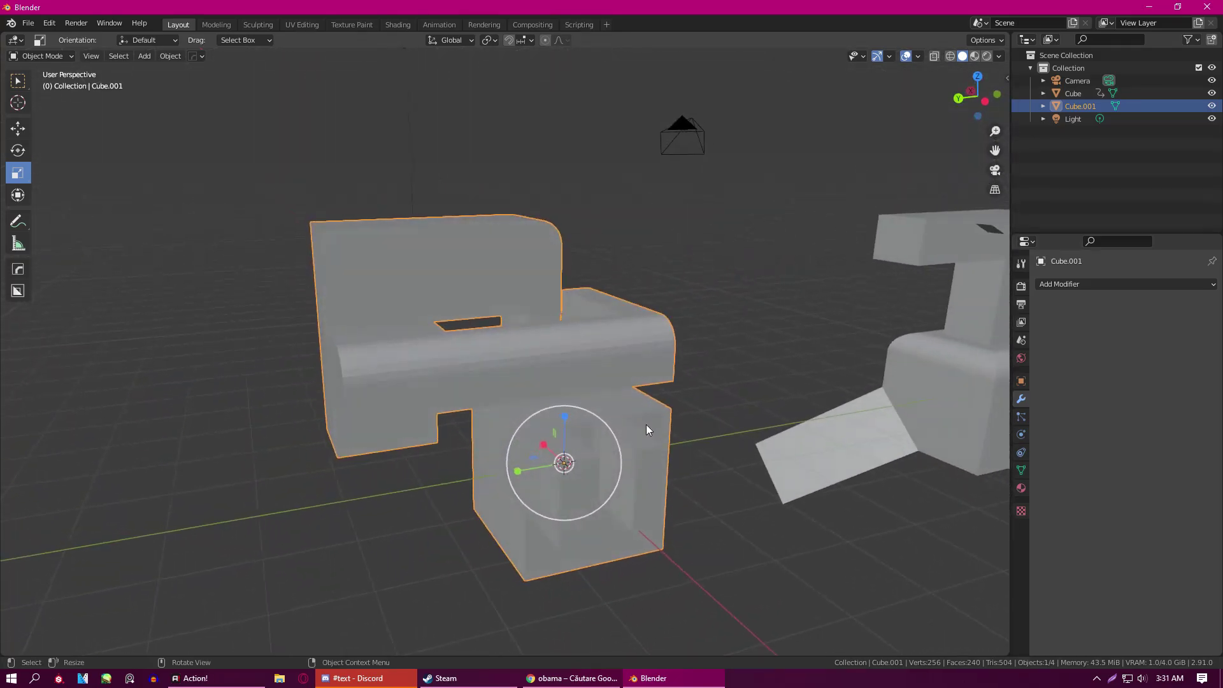
# - Assign S as the shortcut of the Scale tool
pyautogui.rightClick(23, 176)
pyautogui.rightClick(28, 171)
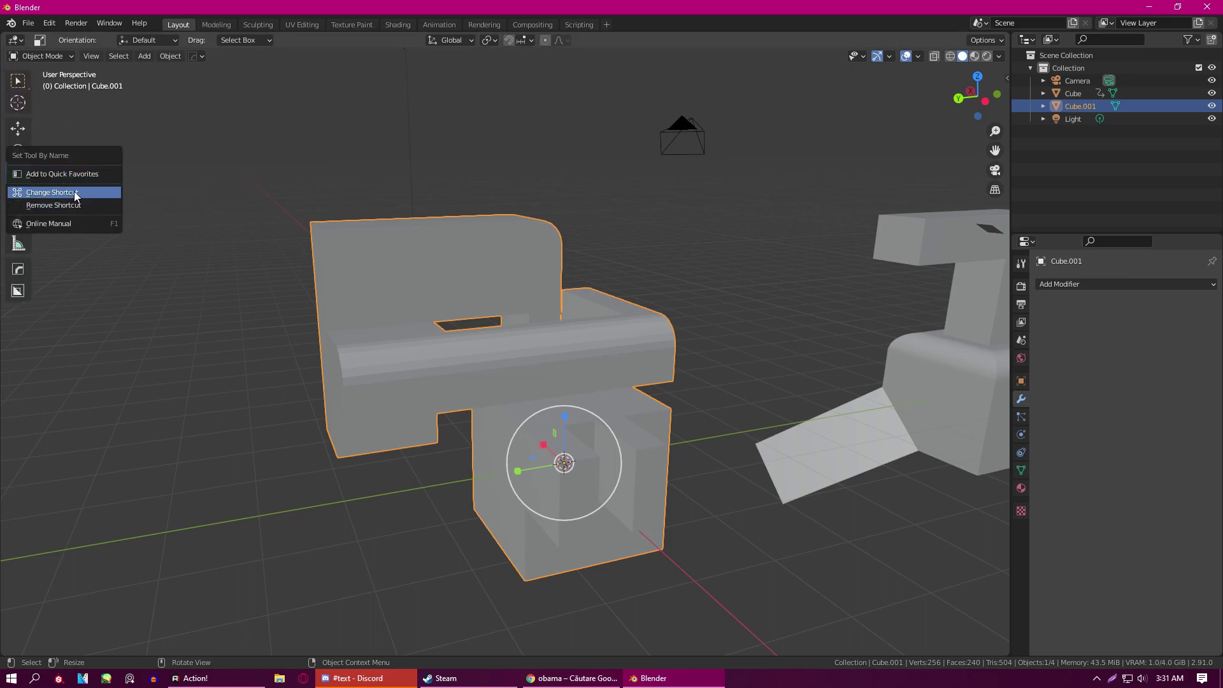
pyautogui.click(74, 192)
pyautogui.press('s')
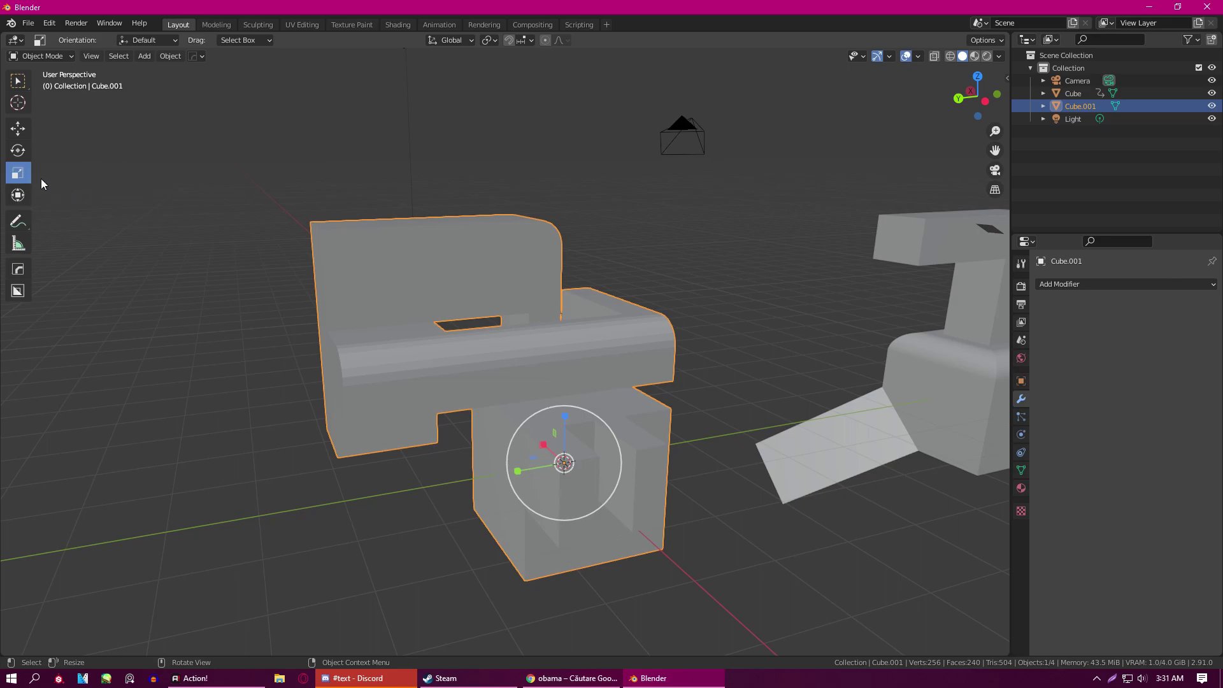
# - Assign R as the shortcut of the Rotate tool
pyautogui.click(15, 148)
pyautogui.rightClick(15, 148)
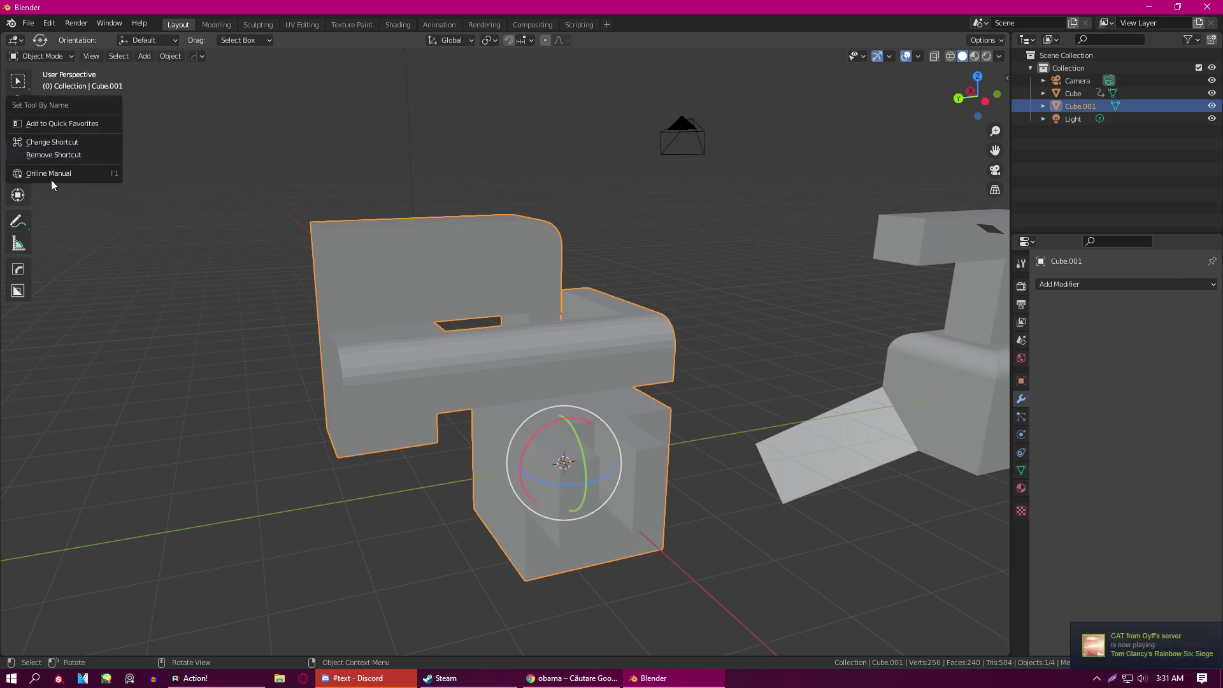
pyautogui.click(66, 142)
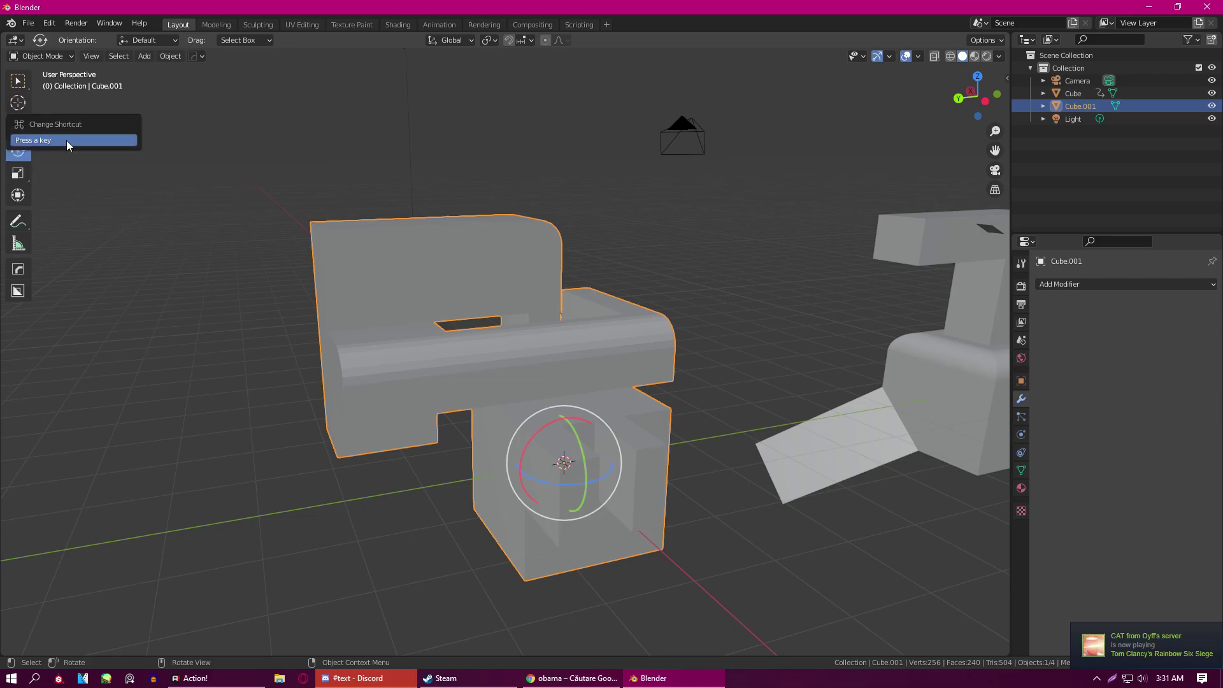
pyautogui.press('r')
# - Assign G as the shortcut of the Move tool
pyautogui.click(24, 132)
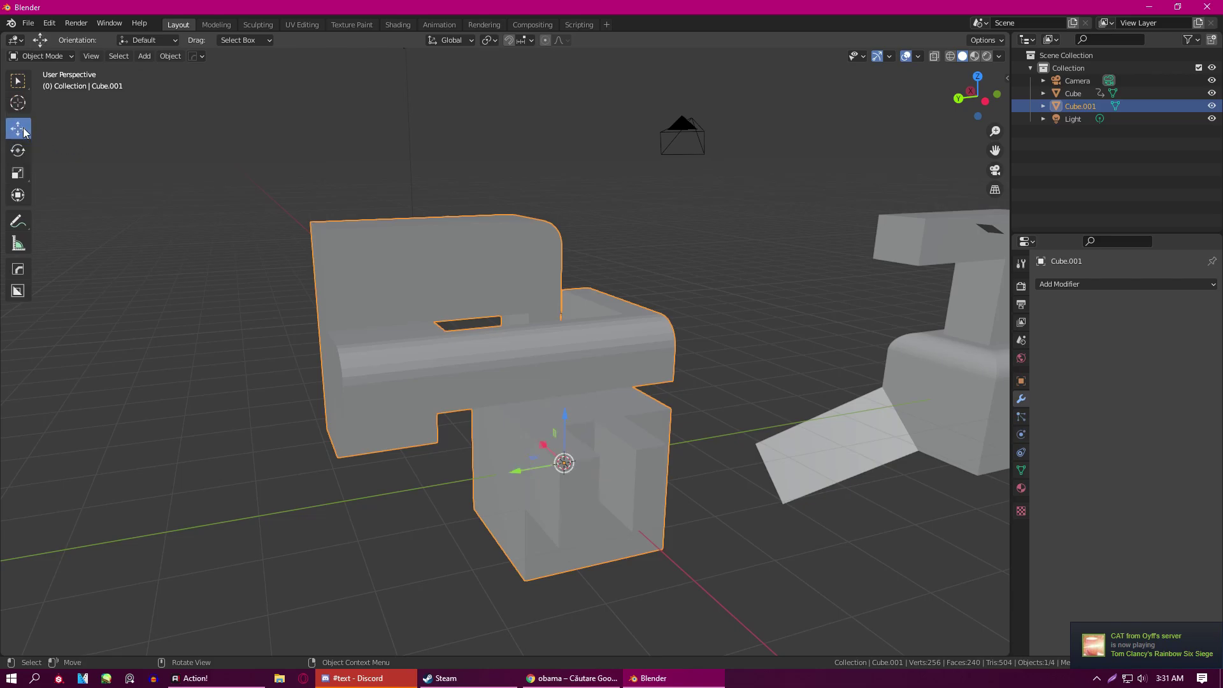
pyautogui.rightClick(23, 132)
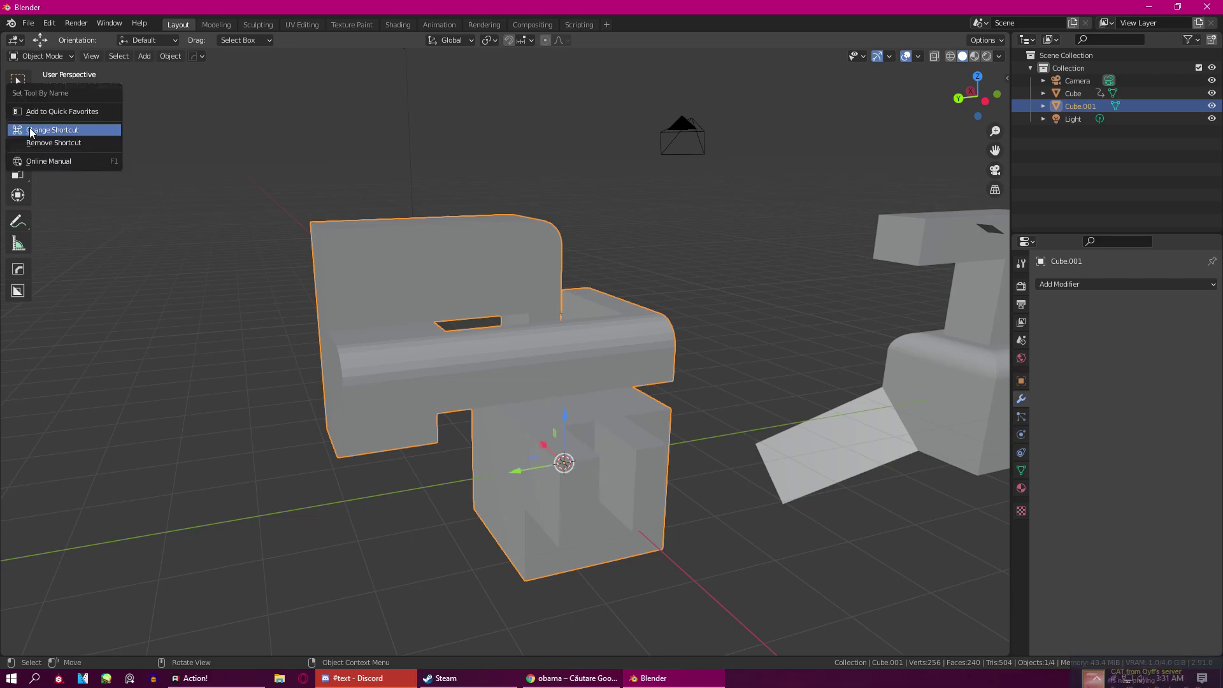
pyautogui.click(32, 128)
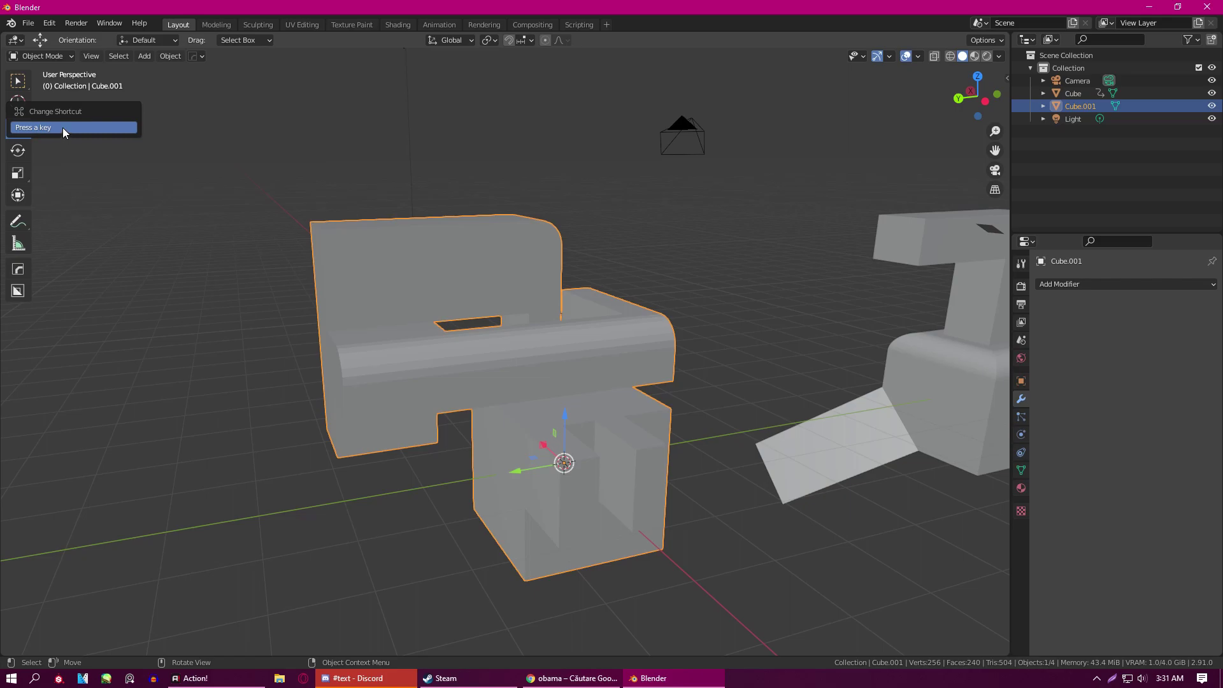
pyautogui.press('g')
pyautogui.scroll(-3, 171, 226)
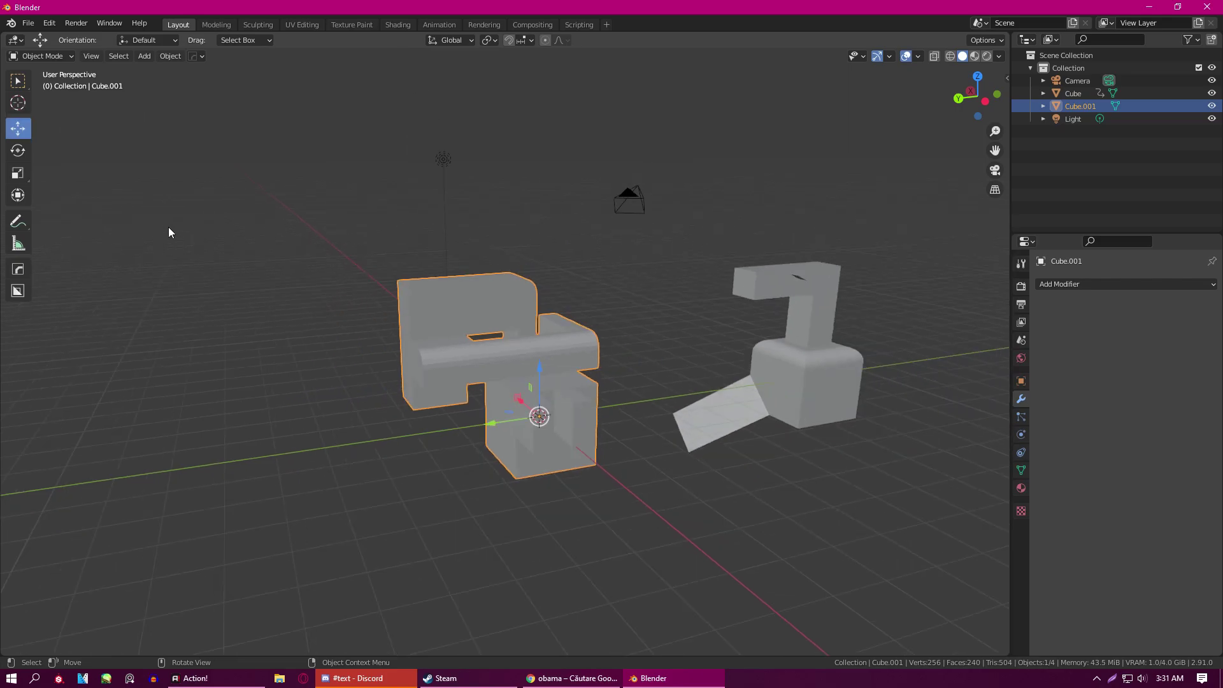
# - Switch among the Rotate, Move and Scale tools, try scaling and rotating the selected object, and cancel both transforms
pyautogui.press('r')
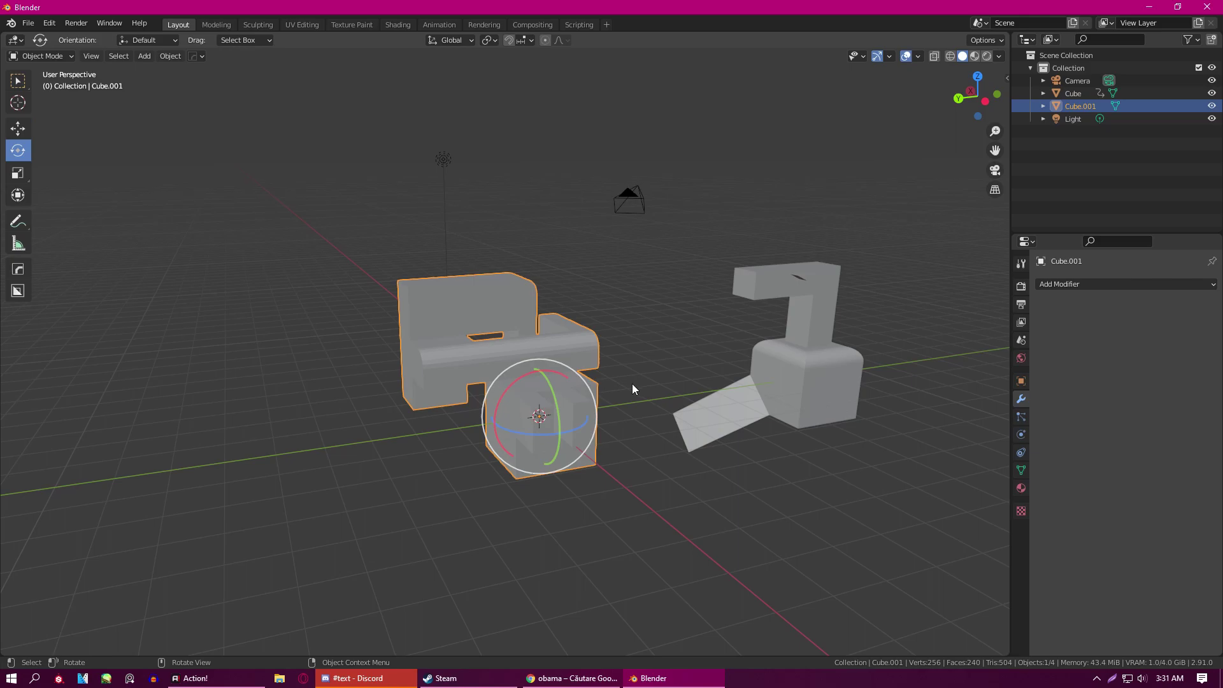
pyautogui.press('g')
pyautogui.press('r')
pyautogui.press('s')
pyautogui.moveTo(537, 369); pyautogui.dragTo(445, 423)
pyautogui.press('Escape')
pyautogui.press('Escape')
pyautogui.press('r')
pyautogui.scroll(5, 537, 384)
pyautogui.moveTo(593, 432); pyautogui.dragTo(703, 456)
pyautogui.press('Escape')
# - Switch back to the Select Box tool
pyautogui.scroll(-5, 677, 460)
pyautogui.scroll(5, 678, 459)
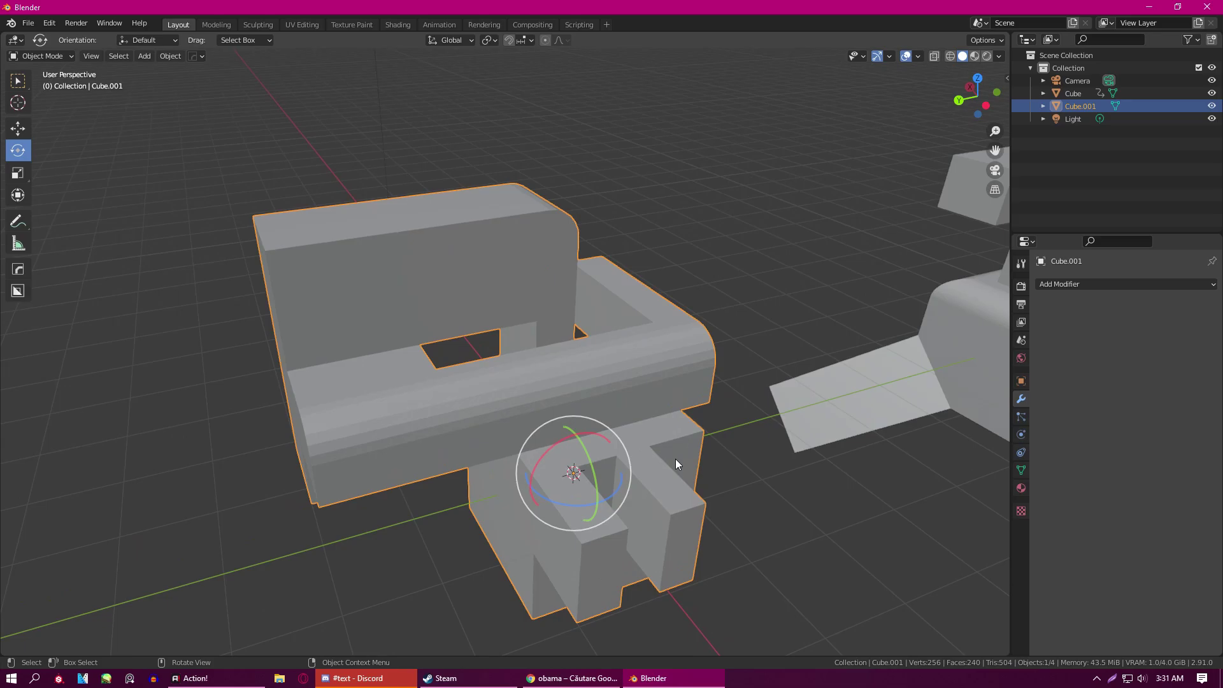
pyautogui.scroll(-5, 664, 457)
pyautogui.scroll(5, 672, 451)
pyautogui.scroll(-5, 673, 449)
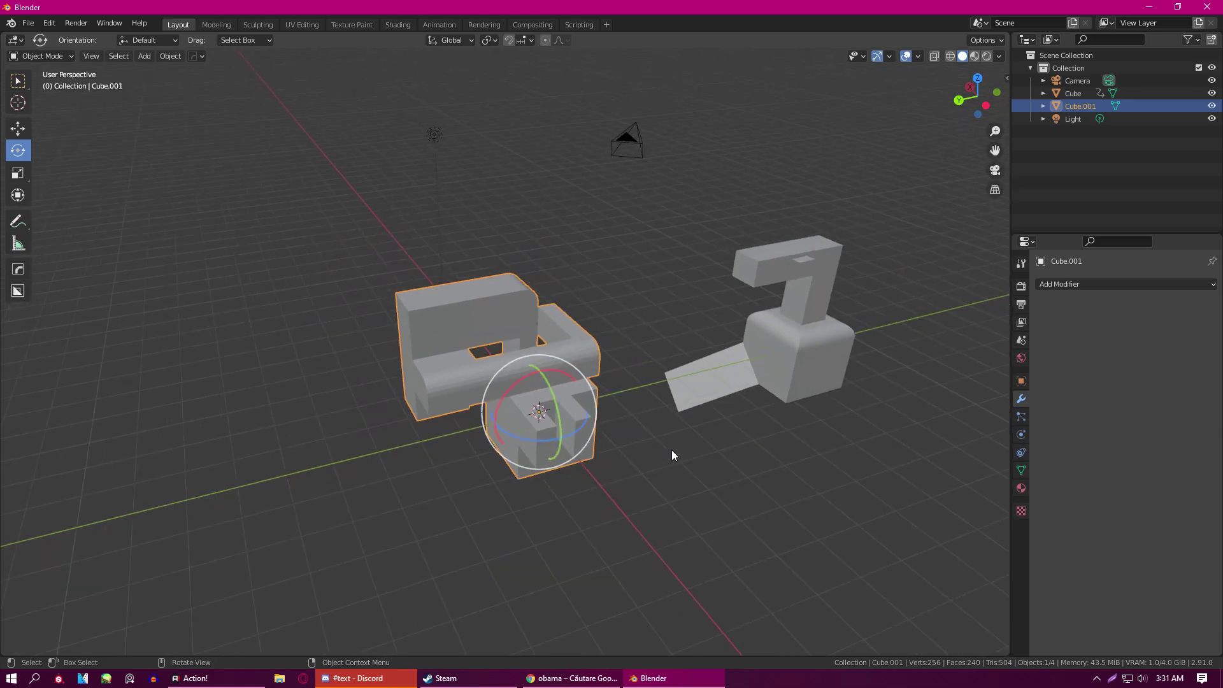
pyautogui.scroll(3, 671, 450)
pyautogui.press('w')
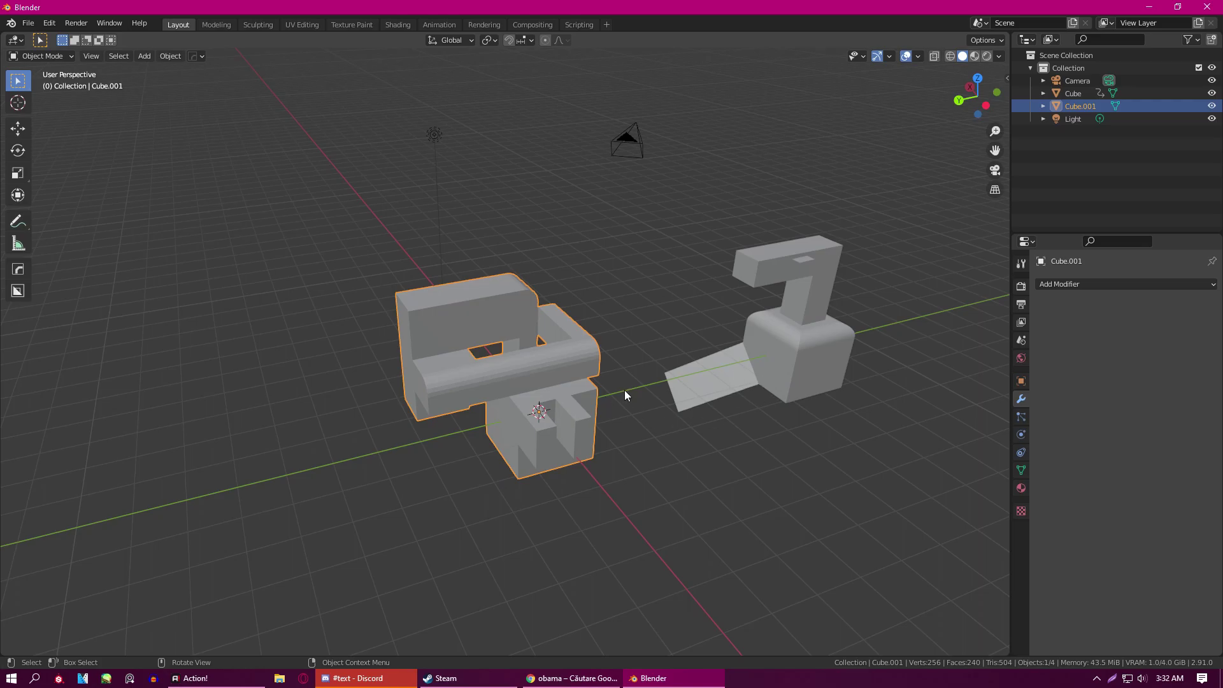
# - Toggle between Object Mode and Edit Mode on the selected model and end in Edit Mode
pyautogui.press('Tab')
pyautogui.scroll(3, 624, 395)
pyautogui.scroll(-2, 624, 395)
pyautogui.press('Tab')
pyautogui.click(48, 58)
pyautogui.click(48, 84)
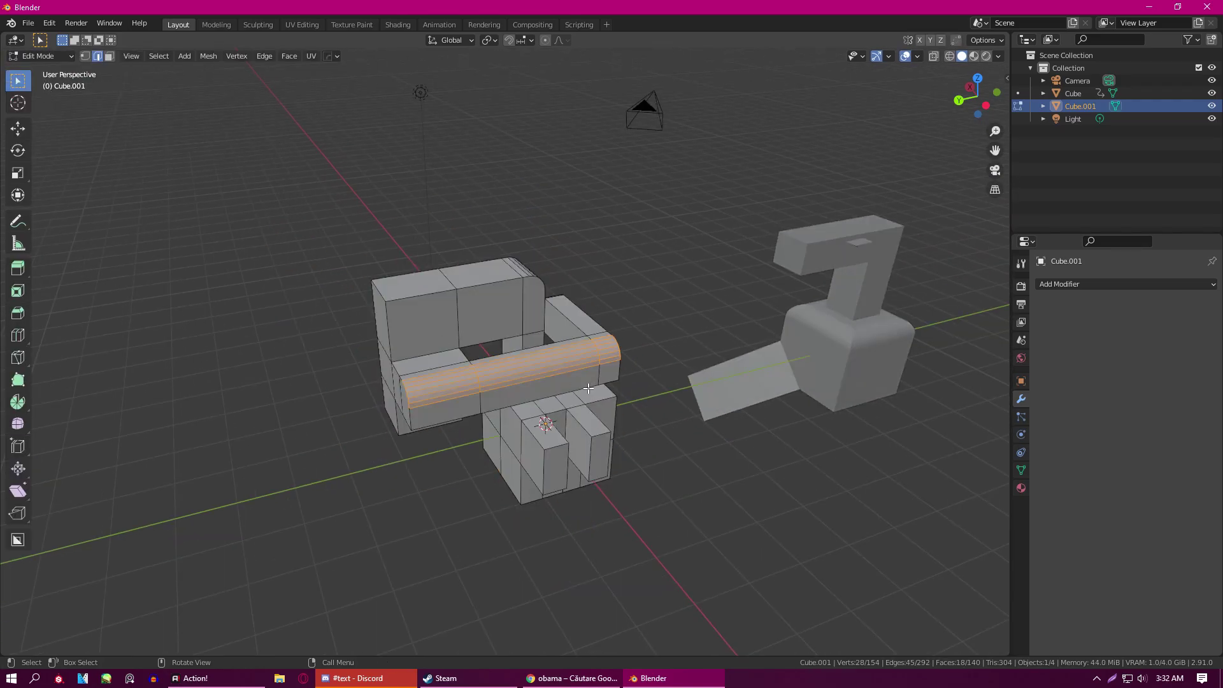
pyautogui.press('Tab')
pyautogui.press('Tab')
pyautogui.scroll(3, 569, 386)
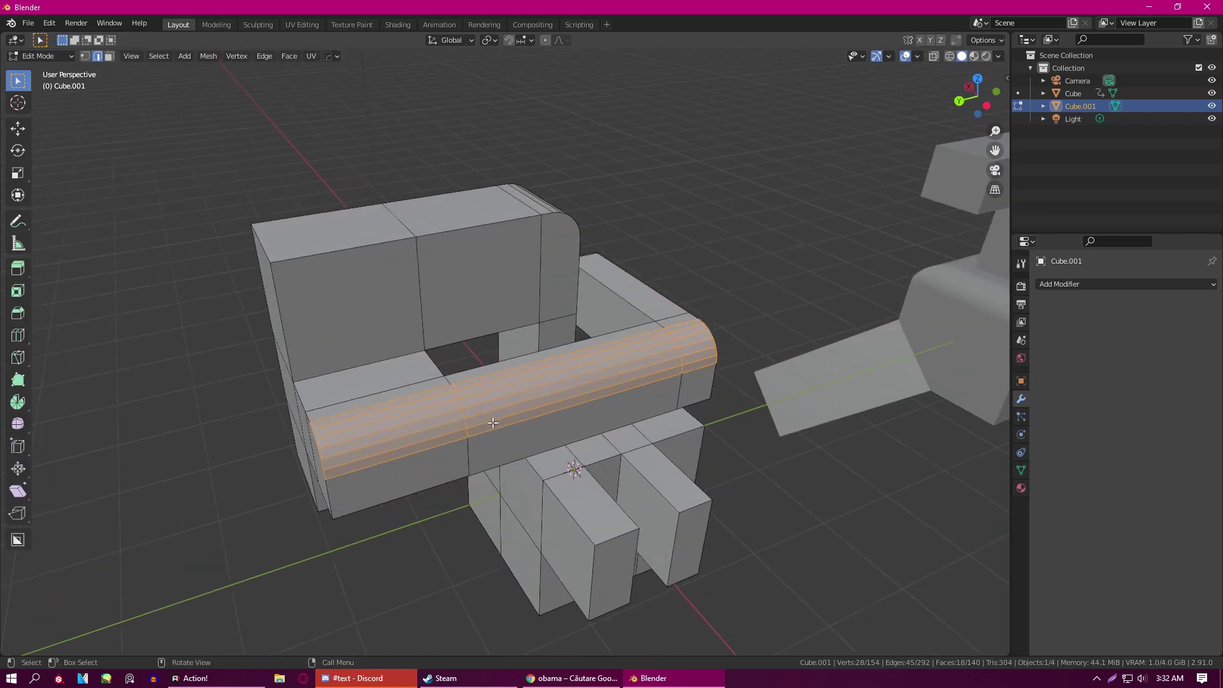
# - Clear the selection and inset the outer front face of the upright block by about 0.35 m
pyautogui.moveTo(433, 420); pyautogui.dragTo(410, 347, button='middle')
pyautogui.hotkey('alt', 'a')
pyautogui.press('3')
pyautogui.click(406, 304)
pyautogui.press('i')
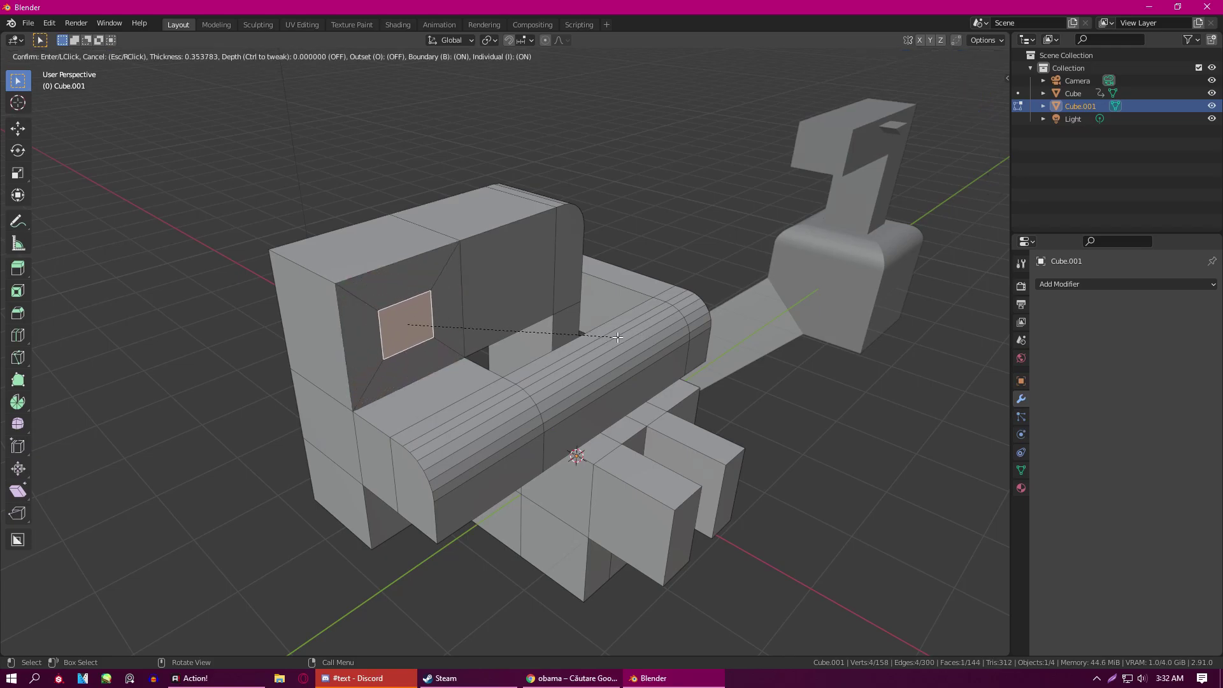
pyautogui.click(621, 334)
# - Add a centred vertical loop cut through the upright block beside the inset face
pyautogui.hotkey('ctrl', 'r')
pyautogui.click(508, 312)
pyautogui.rightClick(510, 323)
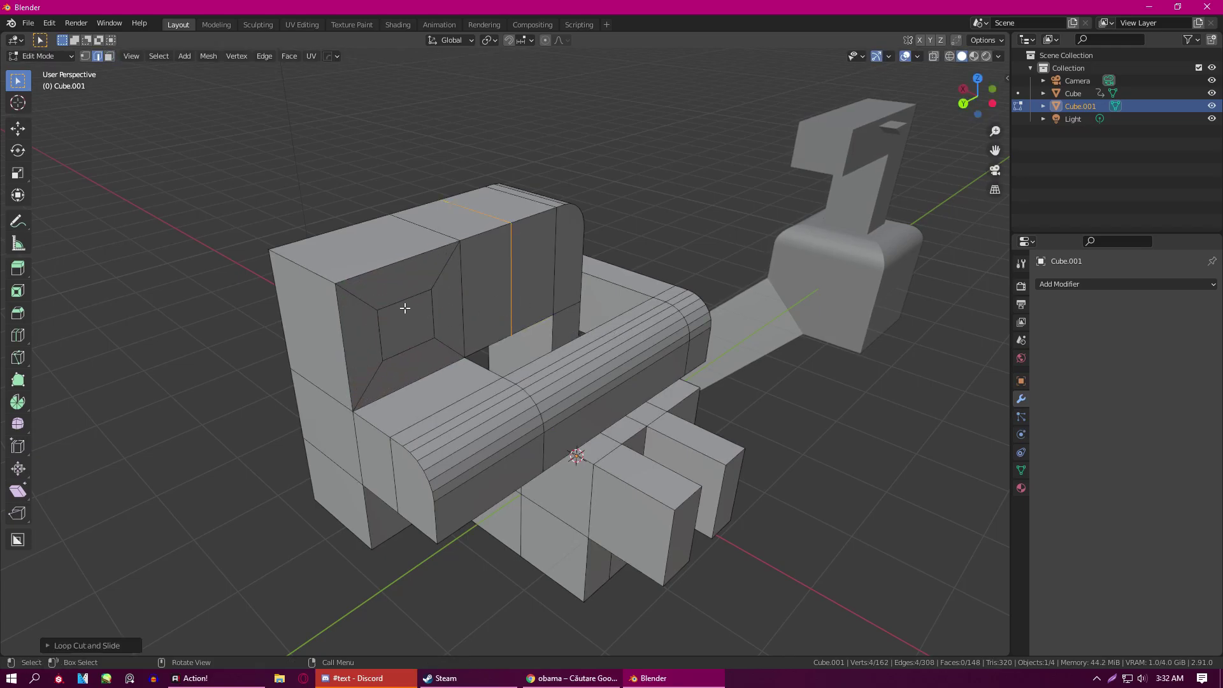
# - Bevel the upper outer end edge of the upright block with 6 segments and a width of about 0.19 m
pyautogui.moveTo(415, 308); pyautogui.dragTo(403, 310, button='middle')
pyautogui.click(345, 304)
pyautogui.hotkey('ctrl', 'b')
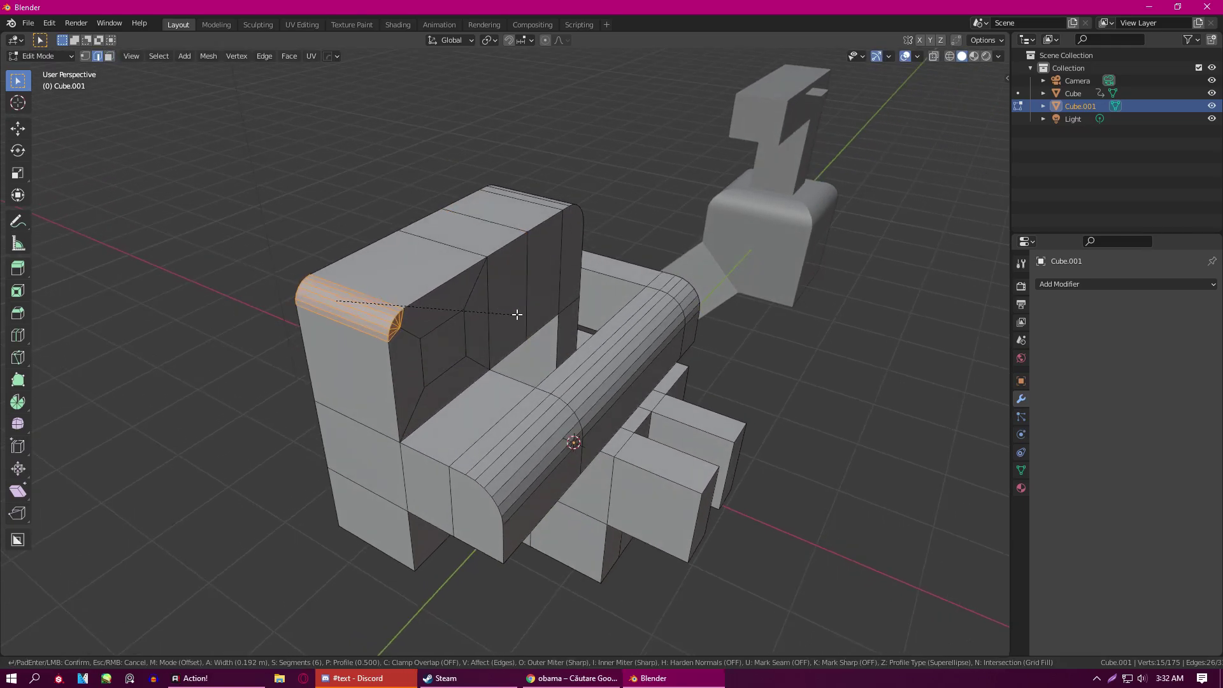
pyautogui.click(521, 316)
# - Select the bottom face of the block hanging under the arm and scale it down to taper the block
pyautogui.moveTo(536, 316); pyautogui.dragTo(499, 235, button='middle')
pyautogui.click(373, 363)
pyautogui.press('3')
pyautogui.click(372, 376)
pyautogui.press('1')
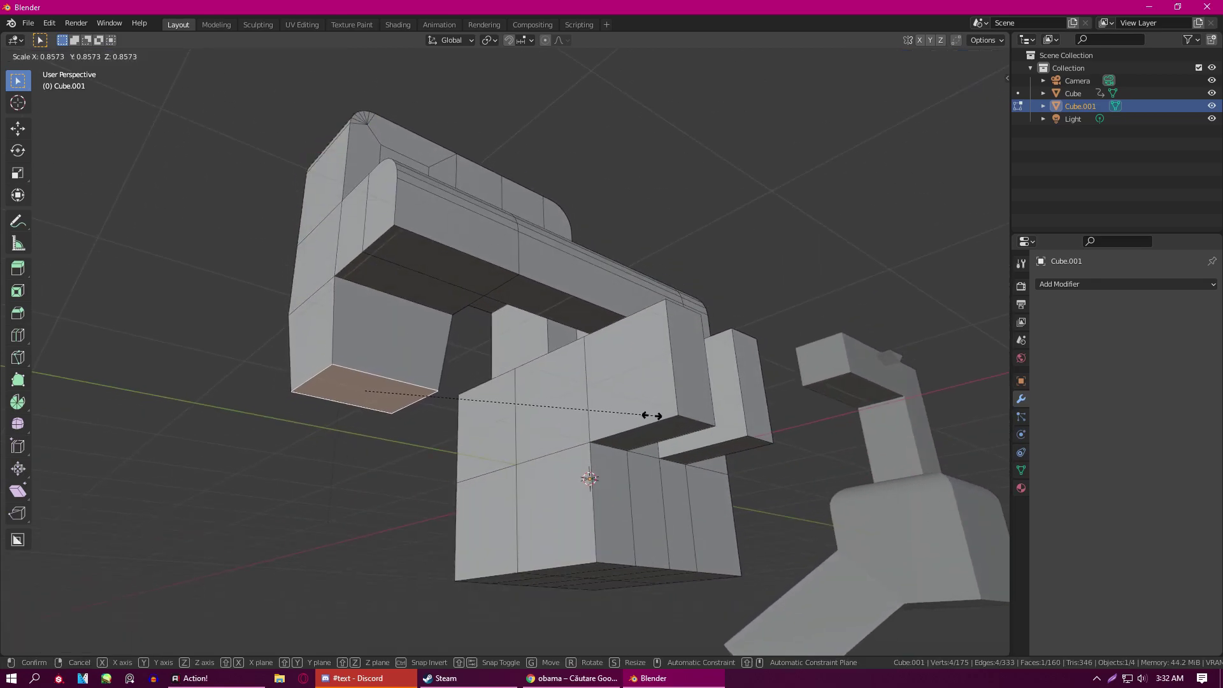
pyautogui.press('s')
pyautogui.click(368, 381)
# - Select the flat front face at the outer end of the arm, just below the rounded bevel
pyautogui.moveTo(377, 221); pyautogui.dragTo(392, 304, button='middle')
pyautogui.press('3')
pyautogui.click(420, 295)
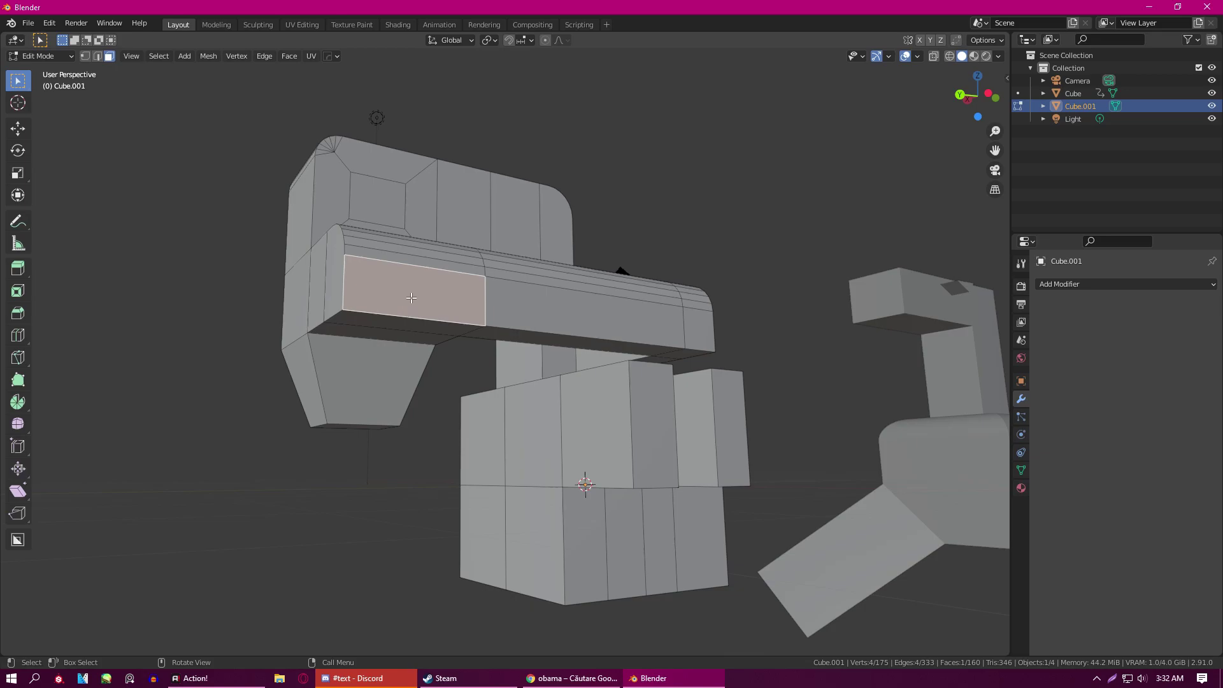
pyautogui.moveTo(411, 299); pyautogui.dragTo(419, 313, button='middle')
pyautogui.press('k')
pyautogui.click(382, 336)
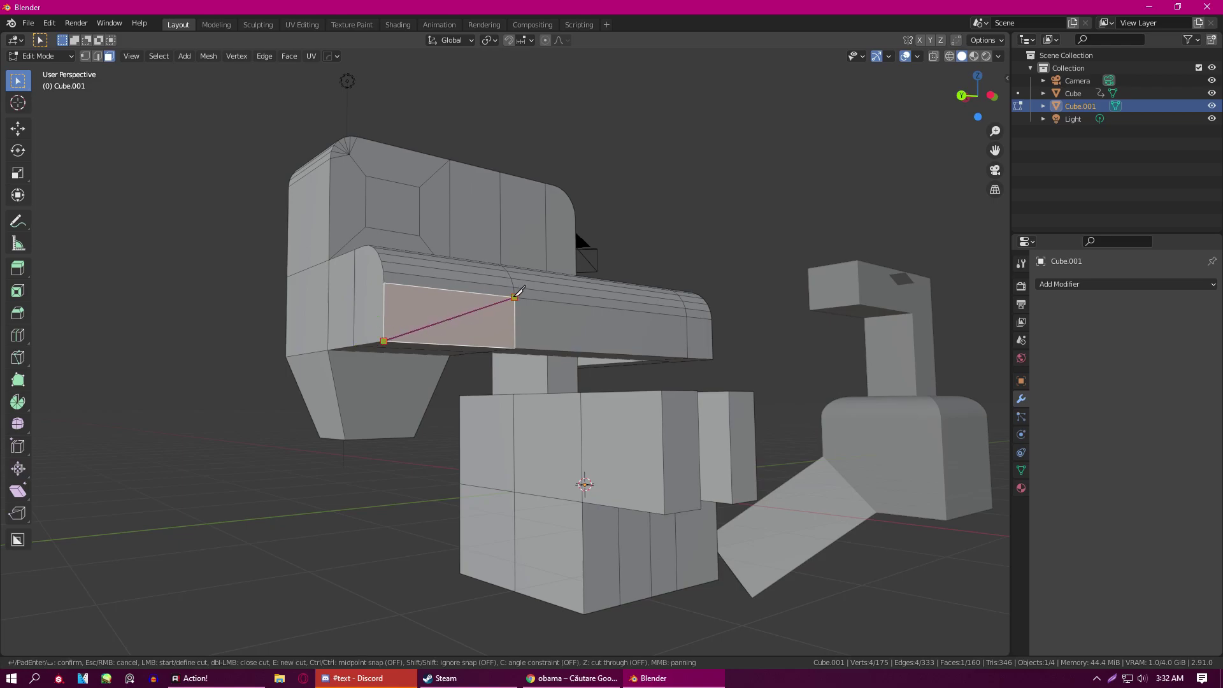
pyautogui.press('Escape')
# - Knife-cut the selected arm face diagonally from its lower outer corner to its upper inner corner
pyautogui.moveTo(514, 305); pyautogui.dragTo(446, 414, button='middle')
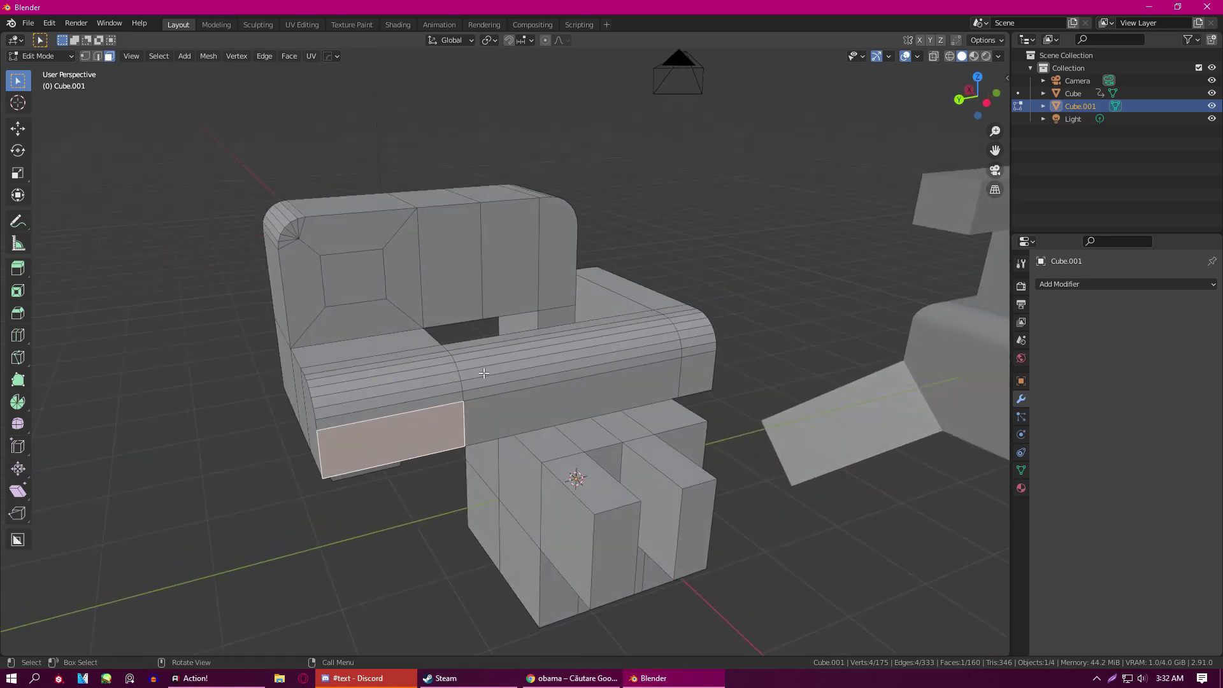
pyautogui.scroll(3, 439, 427)
pyautogui.press('k')
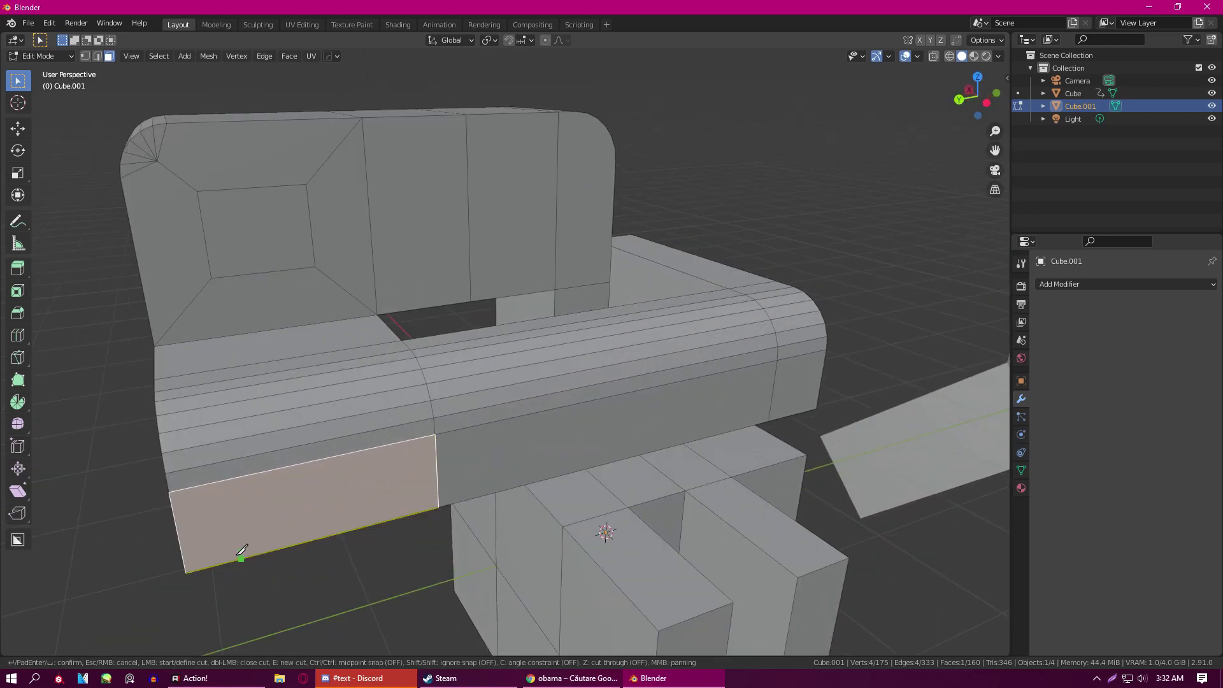
pyautogui.click(185, 572)
pyautogui.click(435, 434)
pyautogui.press('Return')
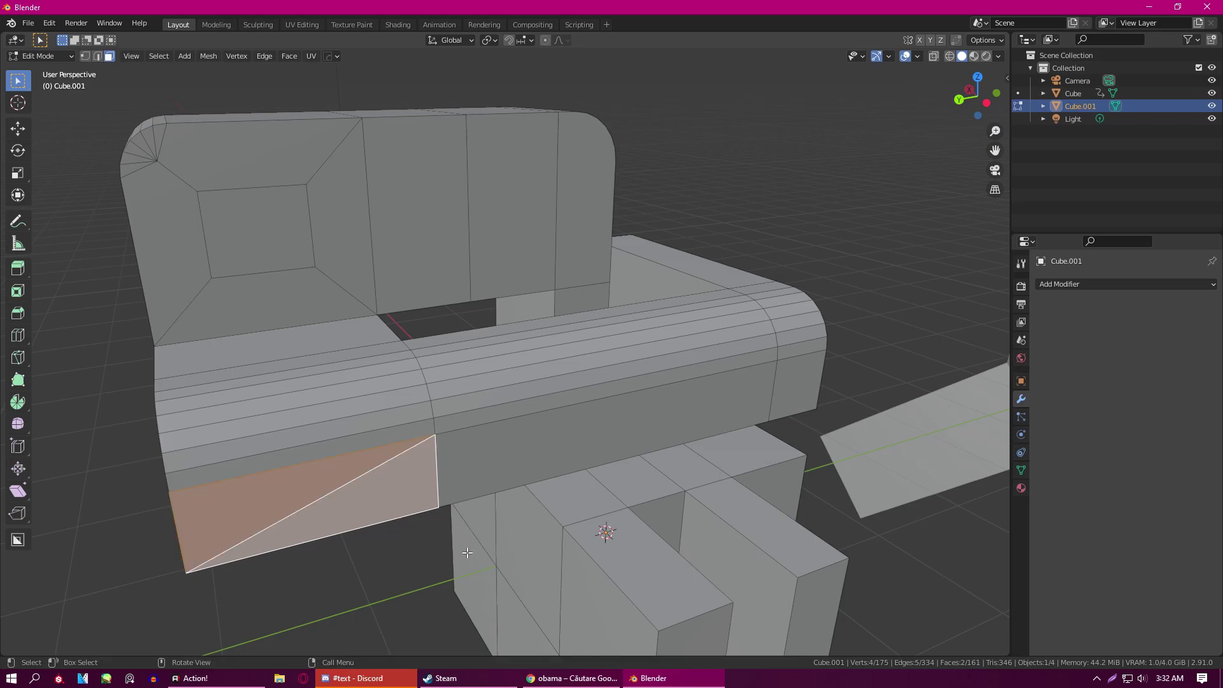
# - Connect the other two opposite corner vertices of the cut arm face with an edge crossing the first diagonal
pyautogui.press('j')
pyautogui.press('1')
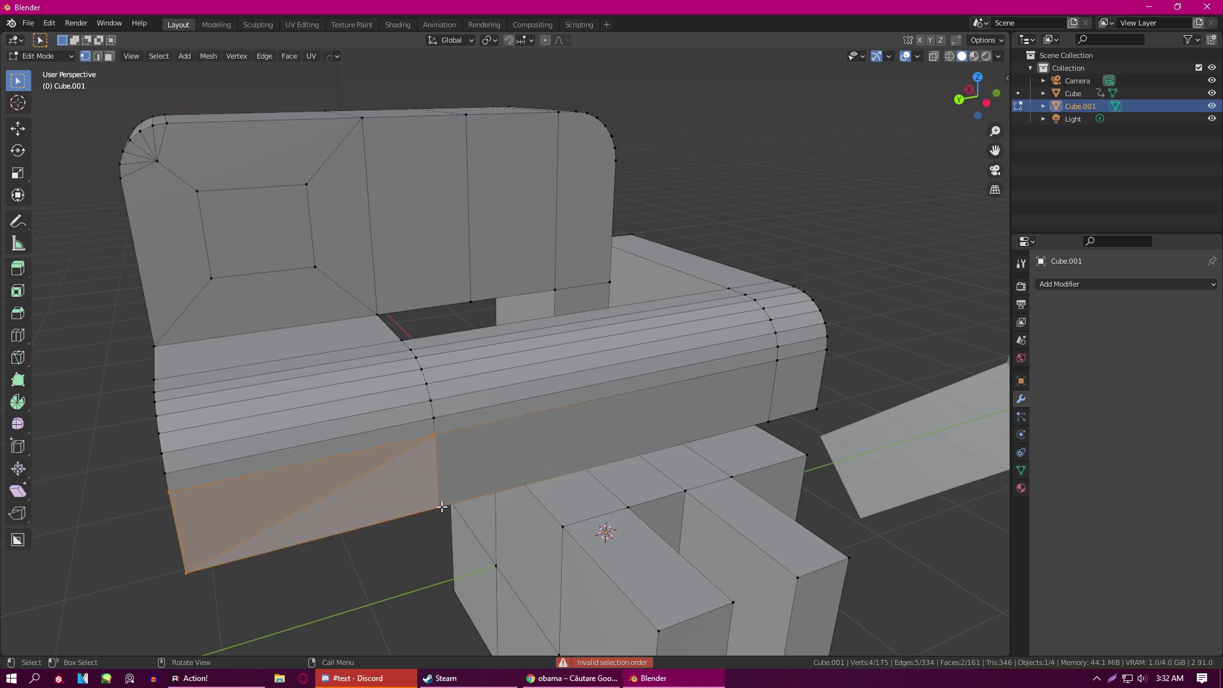
pyautogui.click(439, 507)
pyautogui.keyDown('shift'); pyautogui.click(167, 474); pyautogui.keyUp('shift')
pyautogui.press('j')
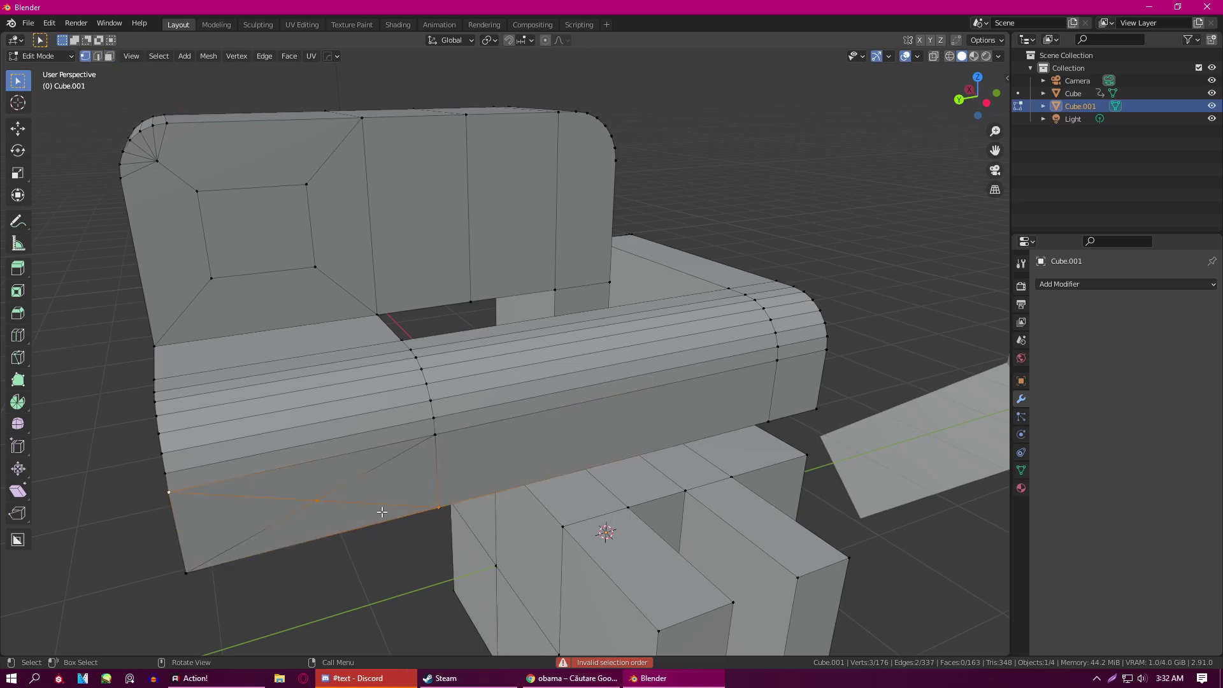
pyautogui.moveTo(322, 497); pyautogui.dragTo(380, 365, button='middle')
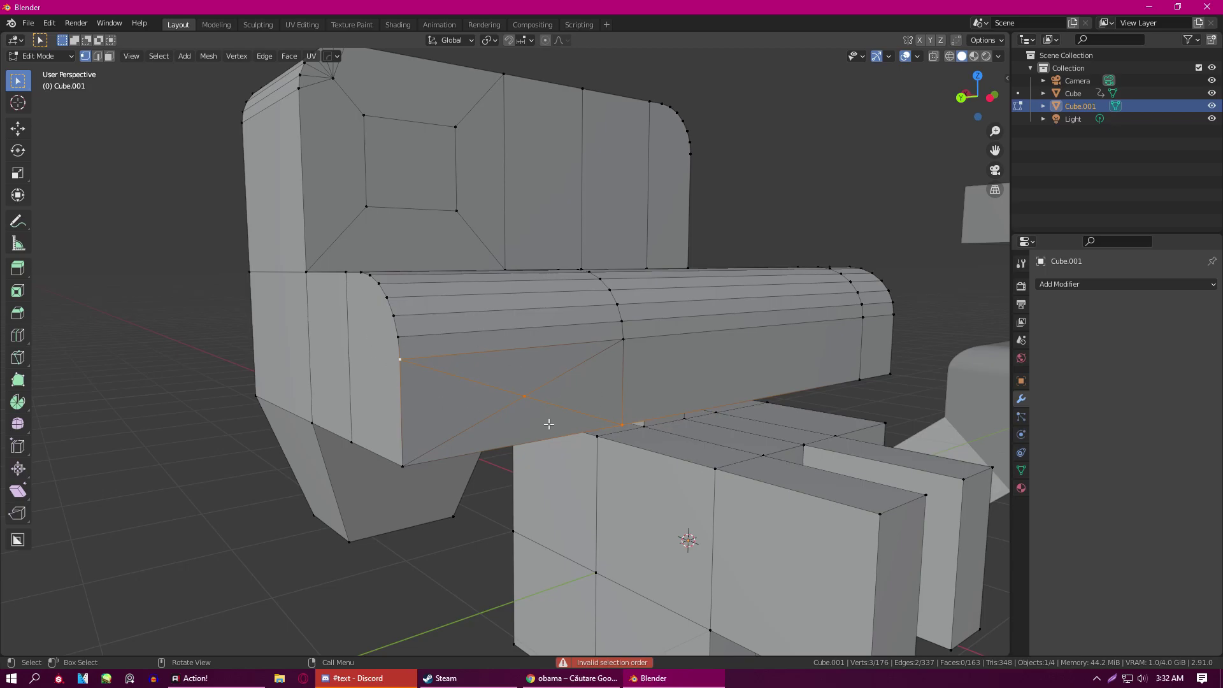
# - Return to Object Mode, add a new cube, and move it along Y to the free side of the existing model
pyautogui.moveTo(733, 444); pyautogui.dragTo(429, 460, button='middle')
pyautogui.scroll(-6, 637, 446)
pyautogui.press('Tab')
pyautogui.moveTo(507, 455); pyautogui.dragTo(507, 415, button='middle')
pyautogui.hotkey('shift', 'a')
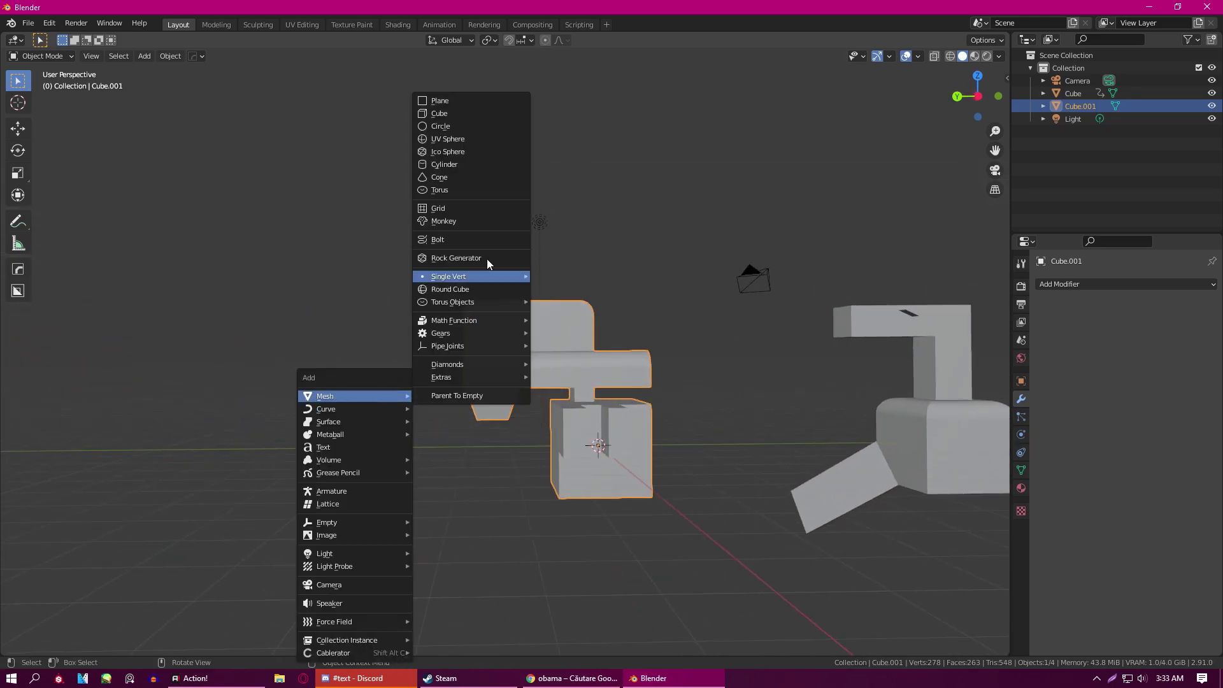
pyautogui.click(439, 114)
pyautogui.hotkey('shift', 'space')
pyautogui.press('g')
pyautogui.moveTo(551, 445); pyautogui.dragTo(283, 448)
# - Enter Edit Mode on the new cube and add two centred loop cuts, one vertical and one horizontal
pyautogui.press('Tab')
pyautogui.hotkey('ctrl', 'r')
pyautogui.click(319, 407)
pyautogui.rightClick(318, 407)
pyautogui.hotkey('ctrl', 'r')
pyautogui.click(289, 464)
pyautogui.rightClick(289, 463)
# - Extrude one upper quarter face of the new cube outward into an arm
pyautogui.press('3')
pyautogui.click(344, 430)
pyautogui.moveTo(428, 429); pyautogui.dragTo(660, 487, button='middle')
pyautogui.press('e')
pyautogui.click(318, 446)
# - Add a centred loop cut across the extruded arm and extrude the front face of its outer half forward
pyautogui.hotkey('ctrl', 'r')
pyautogui.click(658, 519)
pyautogui.rightClick(678, 490)
pyautogui.click(679, 490)
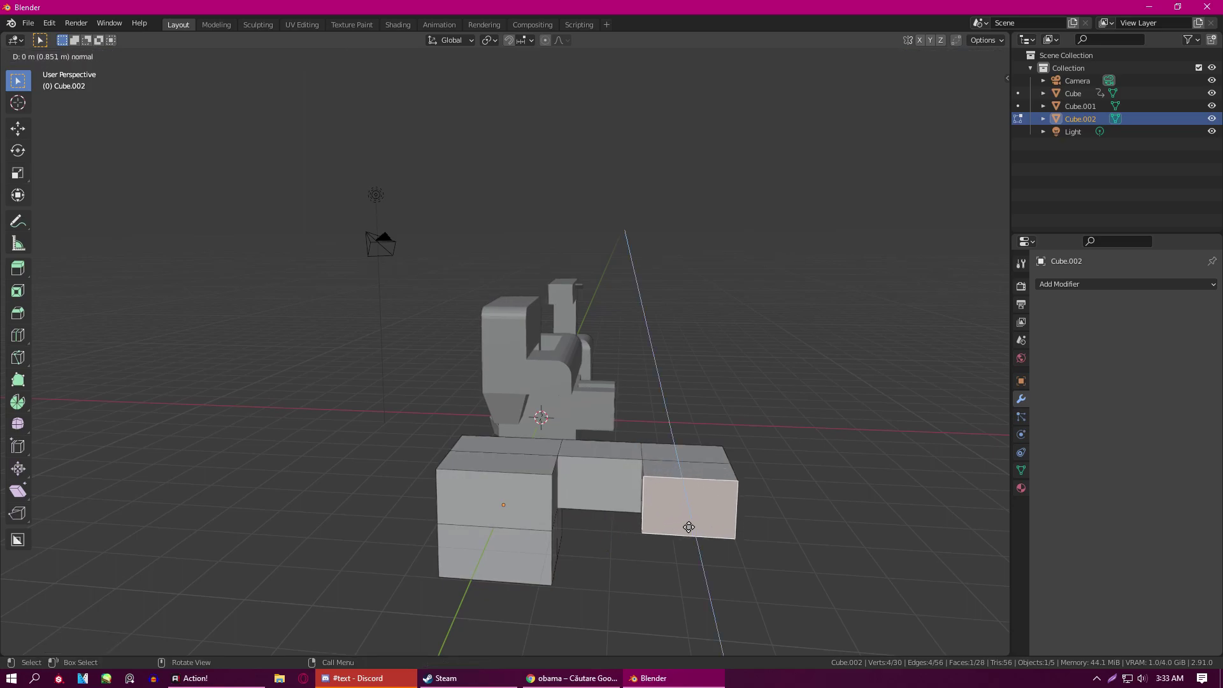
pyautogui.press('e')
pyautogui.click(654, 581)
# - Inset the top face of the forward extrusion and extrude the inset face upward into a column
pyautogui.click(698, 481)
pyautogui.press('i')
pyautogui.click(814, 516)
pyautogui.press('e')
pyautogui.click(831, 409)
pyautogui.press('a')
pyautogui.hotkey('ctrl', 'z')
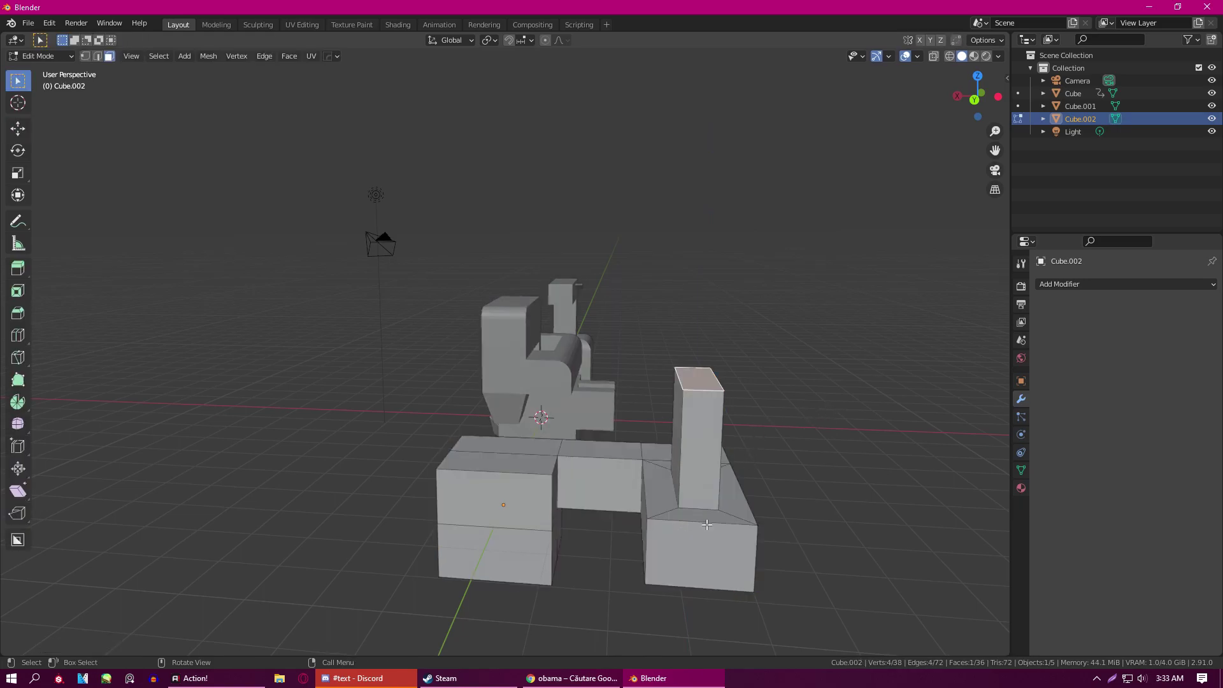
# - Leave mesh editing for Object Mode, with the Select Box tool active
pyautogui.press('KP_Decimal')
pyautogui.scroll(-12, 475, 499)
pyautogui.moveTo(742, 498); pyautogui.dragTo(508, 403, button='middle')
pyautogui.press('Tab')
pyautogui.scroll(4, 595, 477)
pyautogui.scroll(-5, 595, 477)
pyautogui.scroll(5, 573, 463)
pyautogui.press('w')
pyautogui.moveTo(355, 398)
pyautogui.mouseDown(button='middle')
pyautogui.moveTo(377, 380)
pyautogui.moveTo(362, 422)
pyautogui.mouseUp(button='middle')
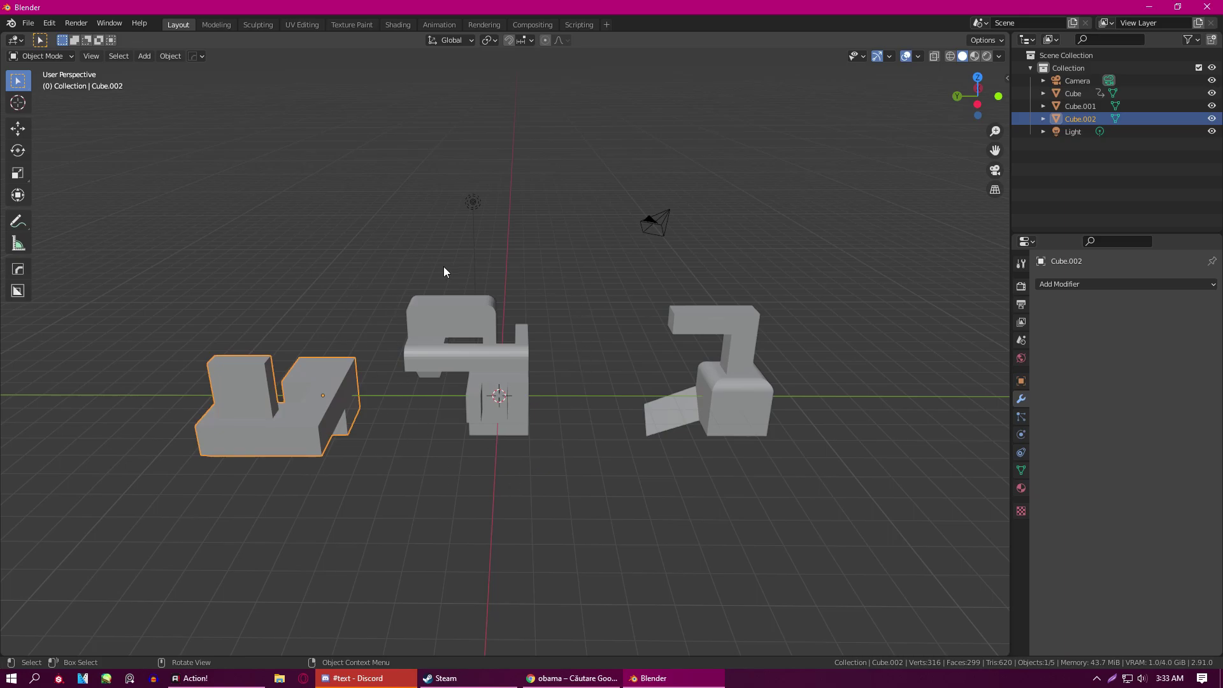
pyautogui.moveTo(339, 358); pyautogui.dragTo(545, 389, button='middle')
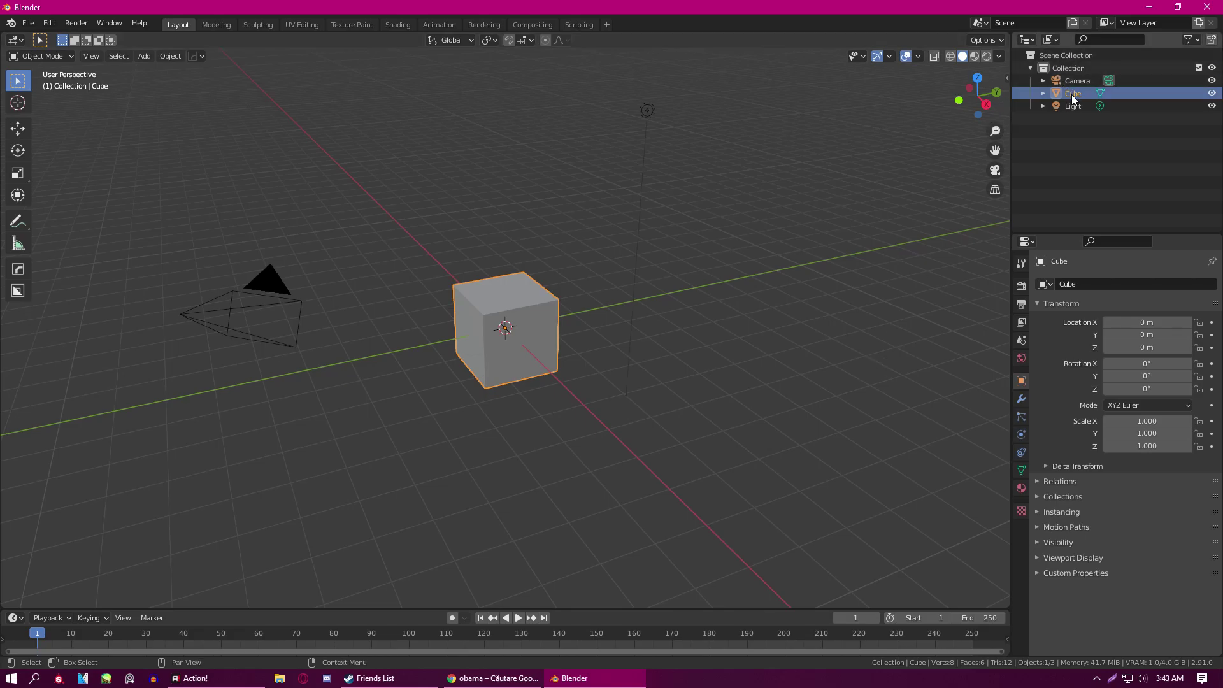
# - Select the camera and then the cube, and parent the camera to the cube using the Object option
pyautogui.scroll(-5, 484, 338)
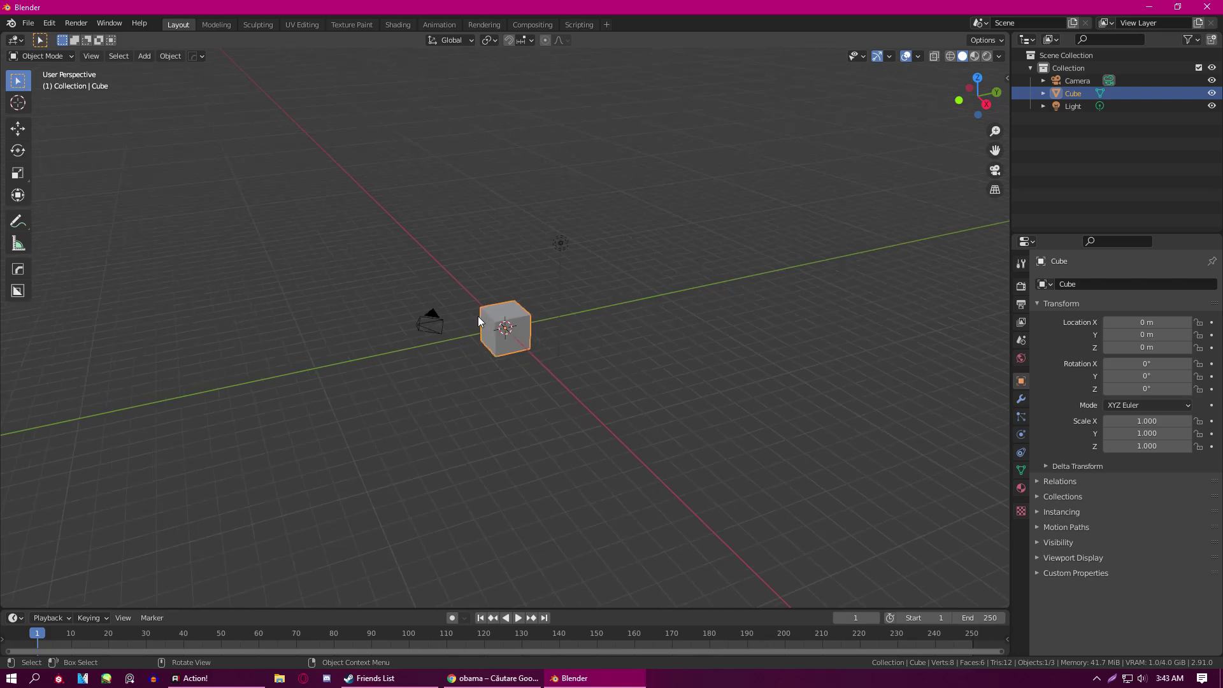
pyautogui.click(444, 324)
pyautogui.keyDown('shift'); pyautogui.click(499, 326); pyautogui.keyUp('shift')
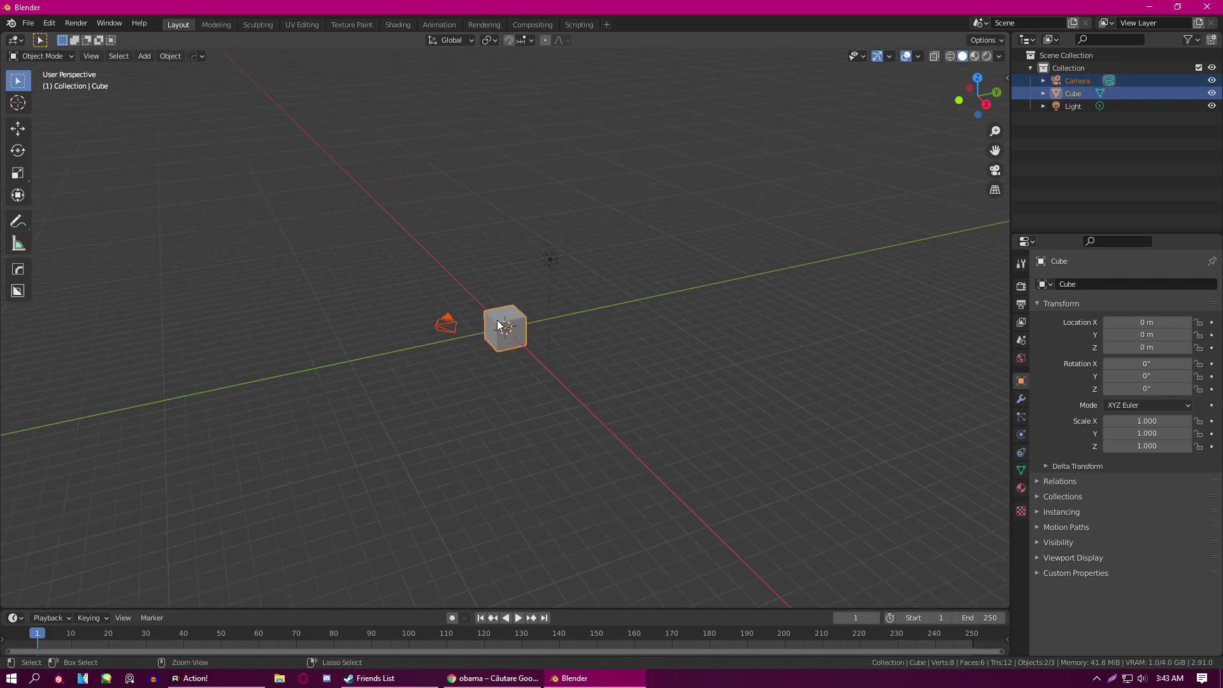
pyautogui.press('ctrl')
pyautogui.hotkey('ctrl', 'p')
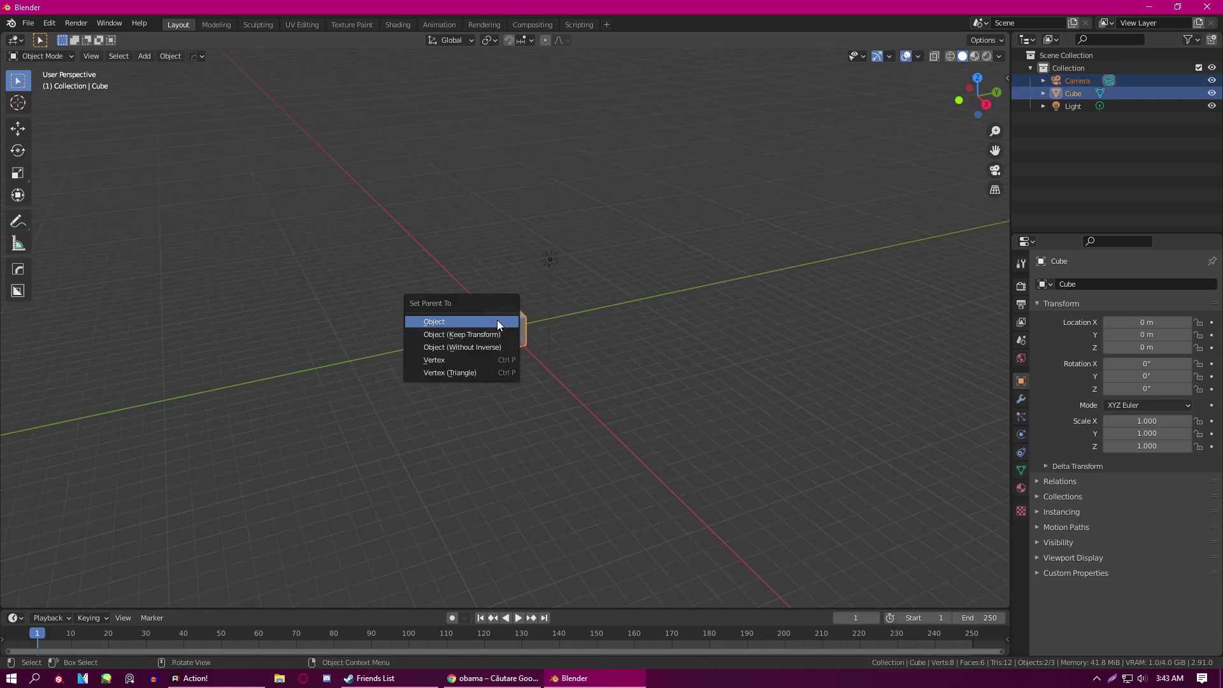
pyautogui.click(490, 324)
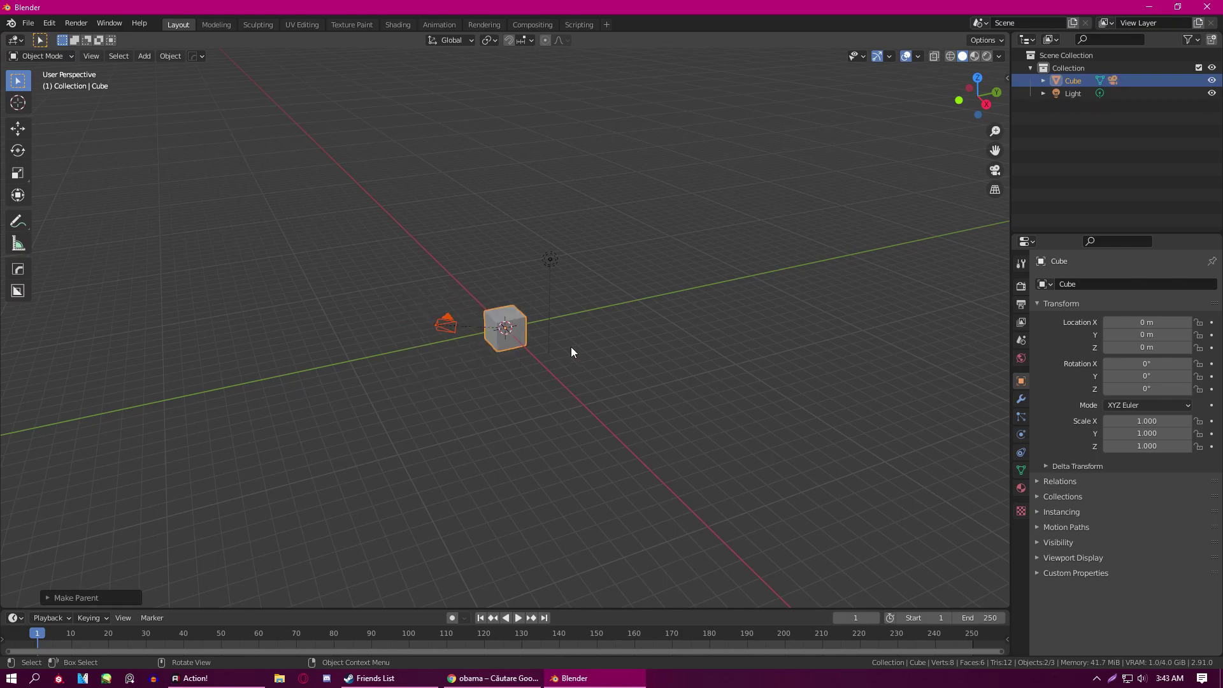
# - Expand the cube's entry in the scene hierarchy to examine the objects nested under it
pyautogui.moveTo(571, 345); pyautogui.dragTo(538, 373, button='middle')
pyautogui.scroll(4, 538, 373)
pyautogui.scroll(1, 537, 373)
pyautogui.click(1042, 80)
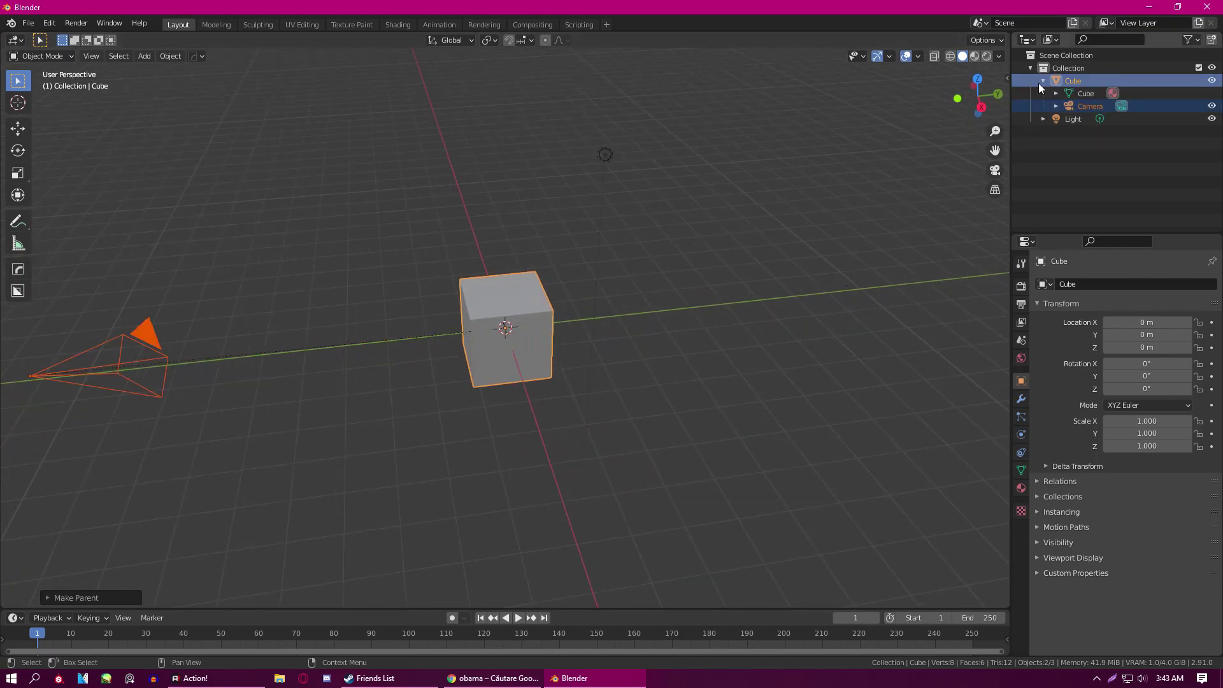
pyautogui.click(1042, 80)
pyautogui.click(1043, 80)
# - Select only the cube, try moving it with the Move tool to test the parenting, and cancel the moves
pyautogui.click(523, 313)
pyautogui.scroll(-4, 537, 310)
pyautogui.hotkey('shift', 'space')
pyautogui.press('g')
pyautogui.moveTo(519, 327); pyautogui.dragTo(567, 348)
pyautogui.press('Escape')
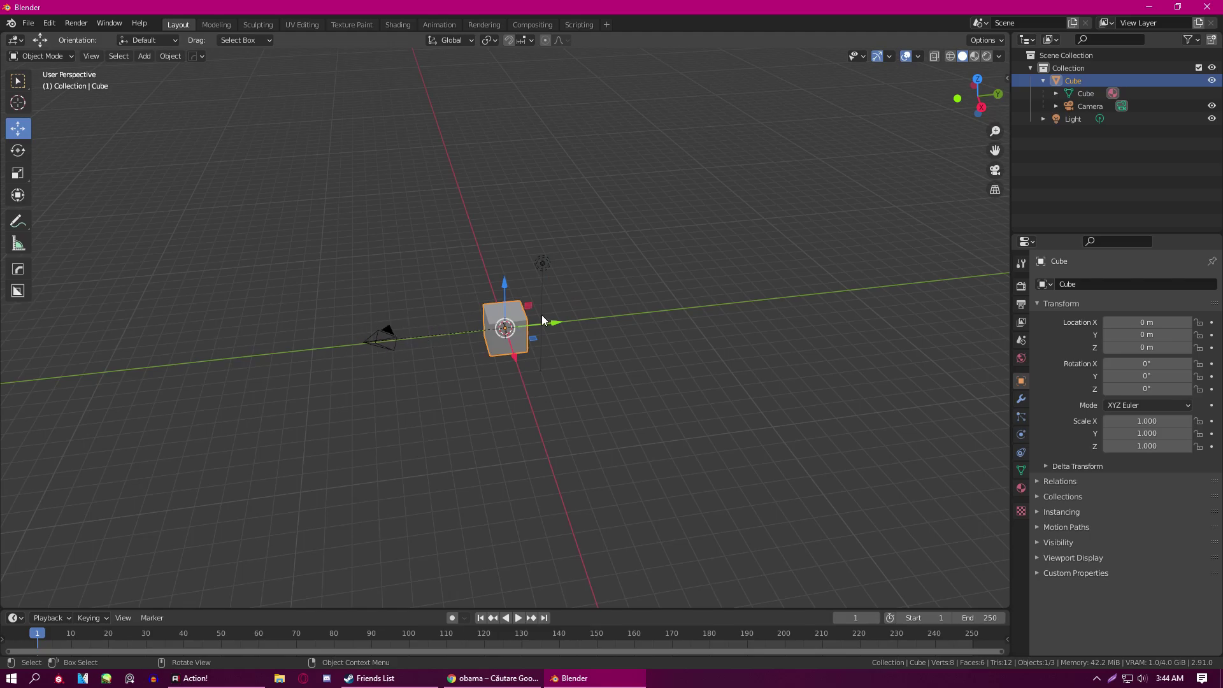
pyautogui.moveTo(505, 337); pyautogui.dragTo(446, 344)
pyautogui.press('Escape')
# - Select the child camera and move it by itself to about X 7.15 m, Y -8.54 m, Z 4.85 m
pyautogui.click(392, 342)
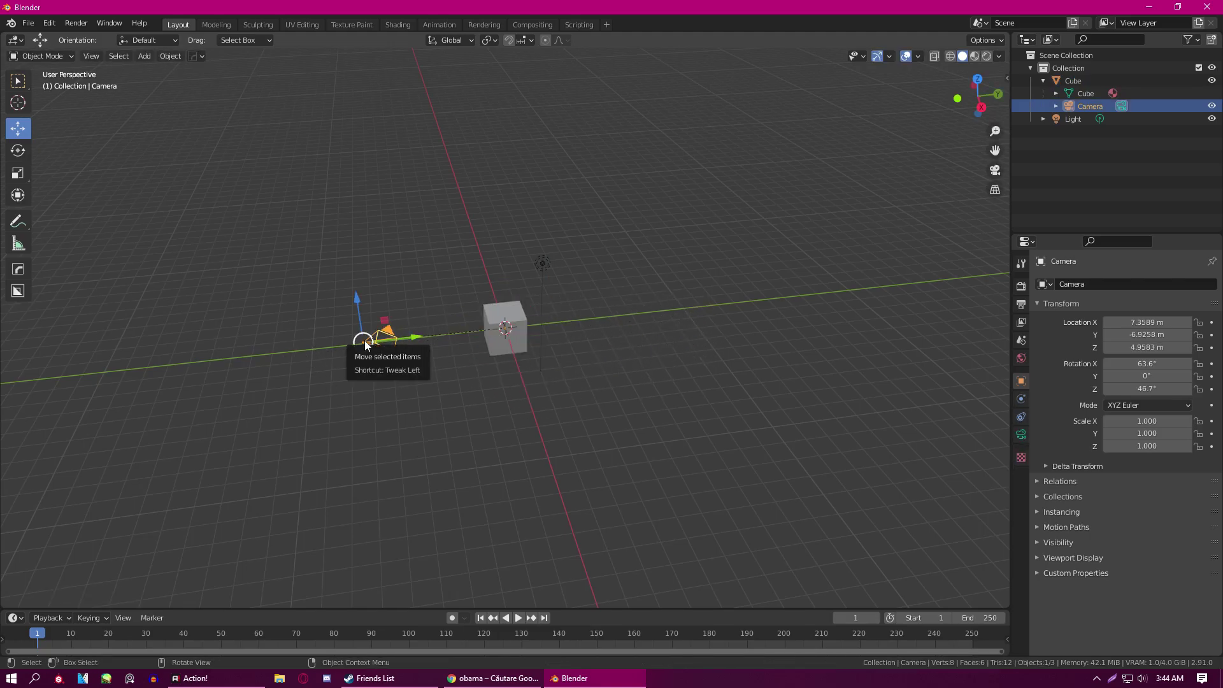
pyautogui.moveTo(365, 345); pyautogui.dragTo(405, 318)
pyautogui.press('Escape')
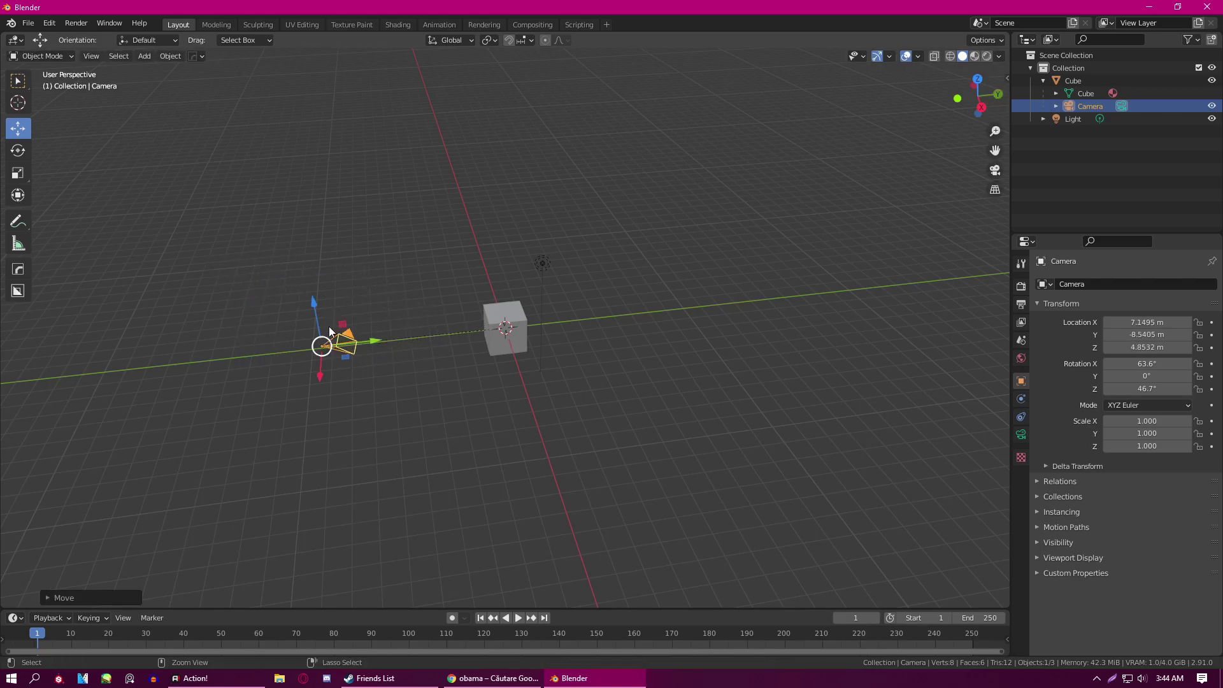
# - Select the cube, try moving it along the Y axis to test the camera parenting, and cancel the move
pyautogui.click(528, 342)
pyautogui.moveTo(554, 323); pyautogui.dragTo(461, 336)
pyautogui.press('Escape')
pyautogui.scroll(4, 582, 374)
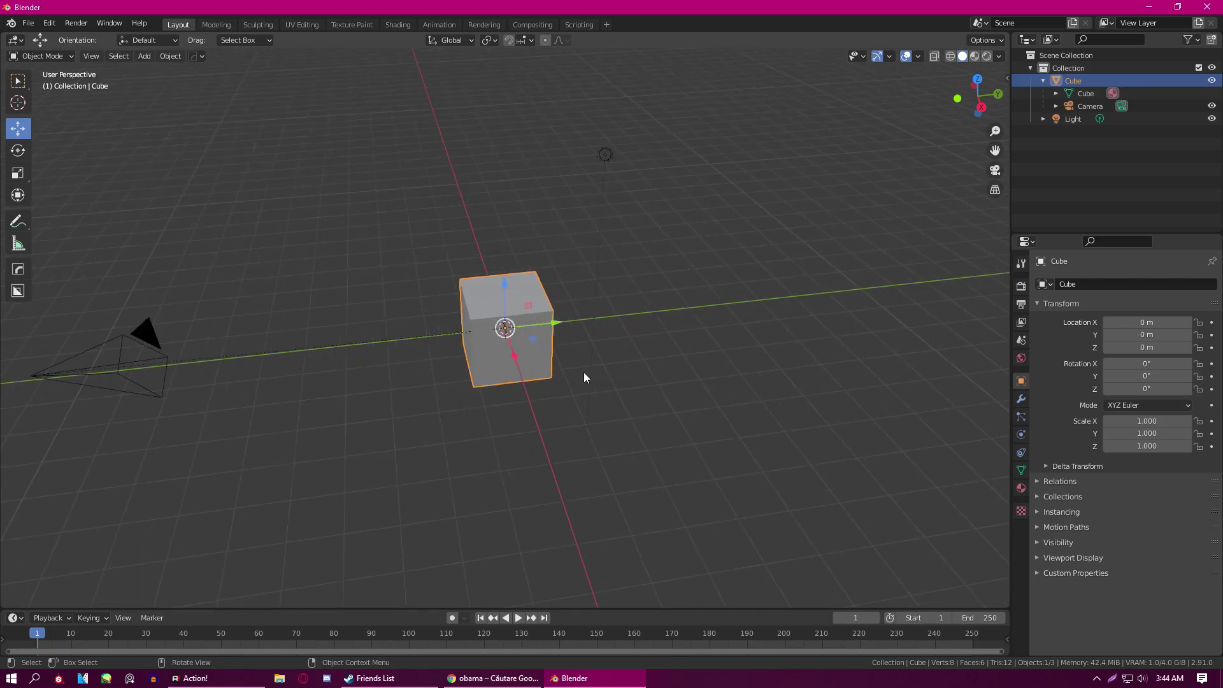
pyautogui.scroll(4, 715, 337)
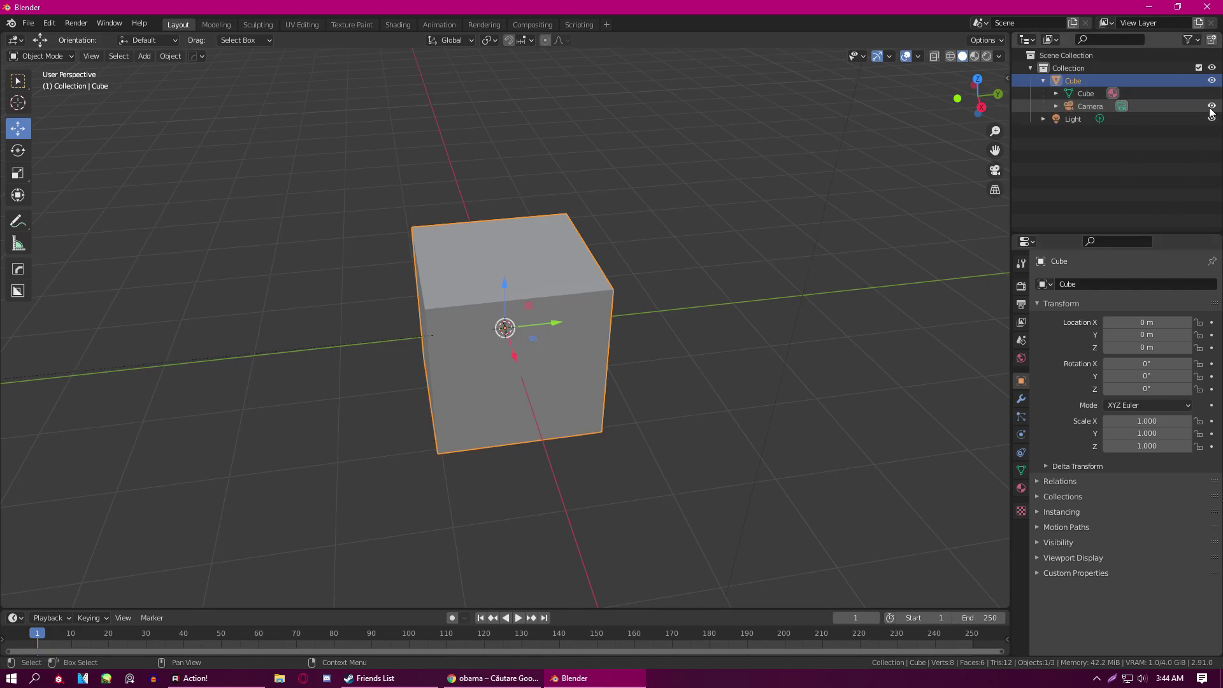
# - Hide the parent cube in the viewport, unhide it, and deselect everything
pyautogui.scroll(-5, 498, 338)
pyautogui.click(551, 416)
pyautogui.click(521, 331)
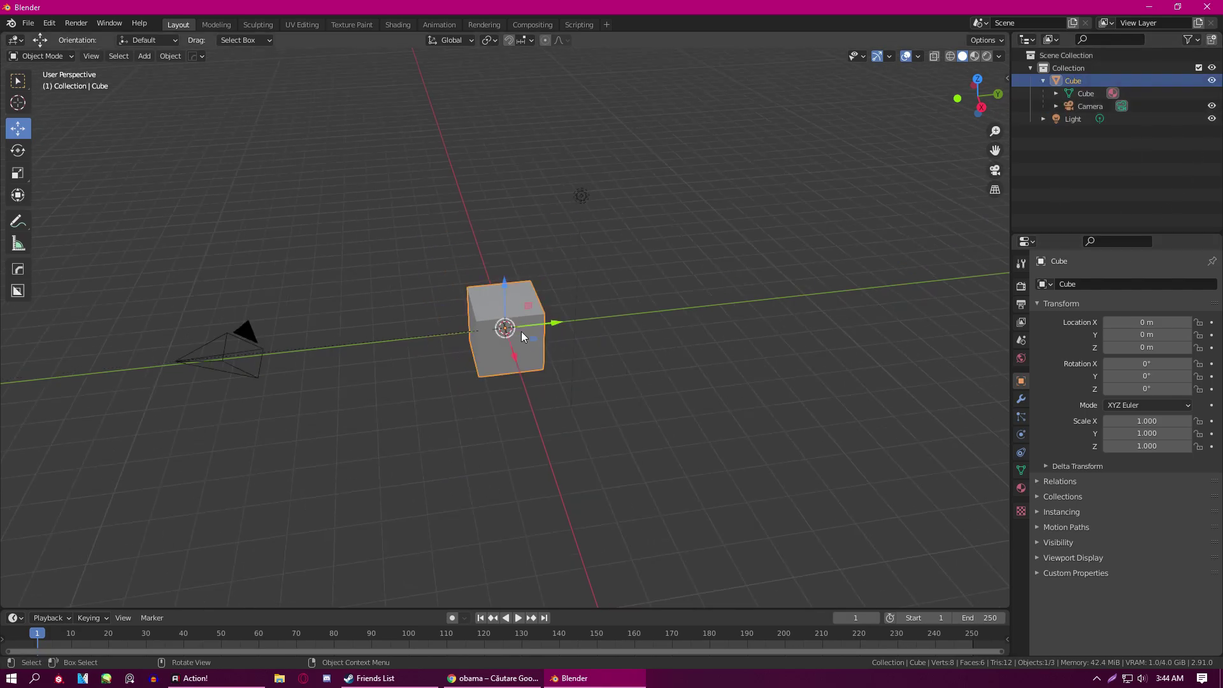
pyautogui.press('h')
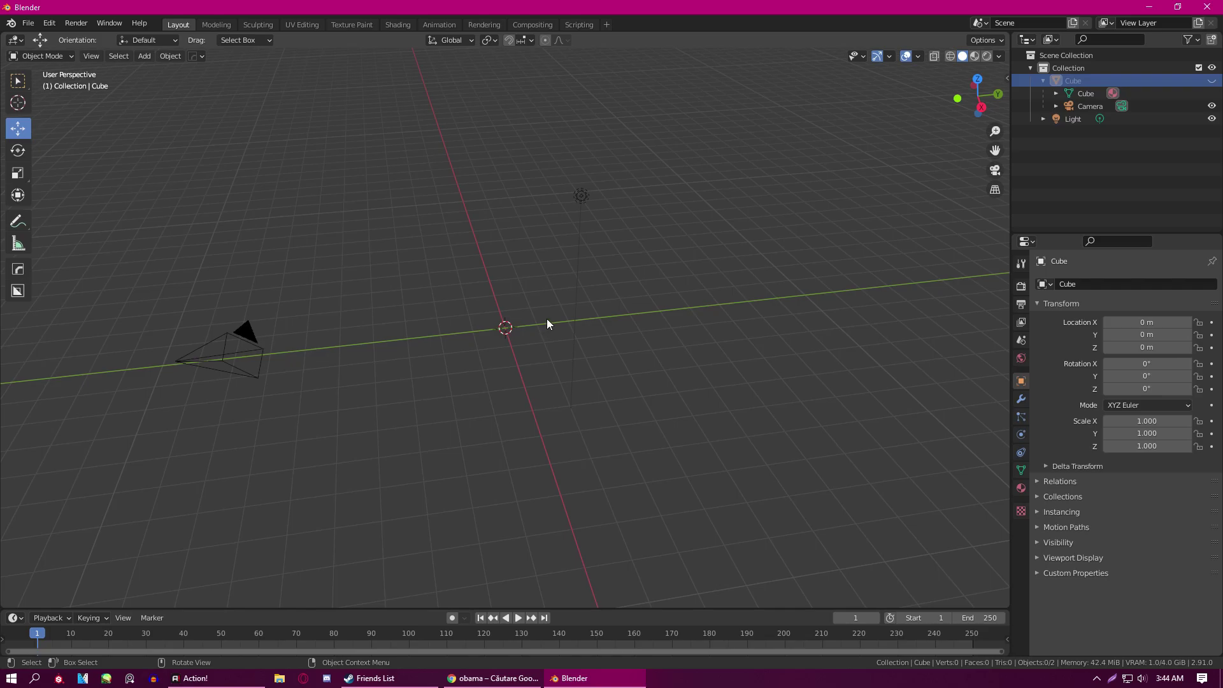
pyautogui.hotkey('alt', 'h')
pyautogui.click(546, 431)
pyautogui.scroll(5, 546, 429)
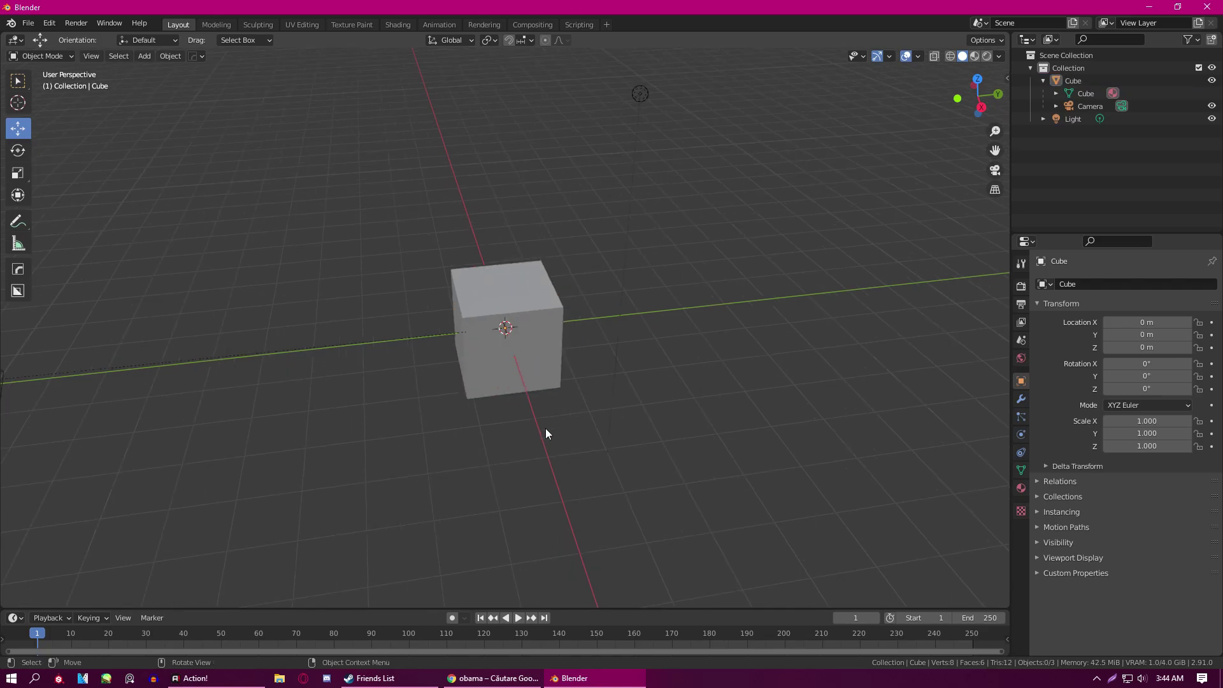
# - Select the cube, show the scene's render settings, and switch the viewport to Rendered shading
pyautogui.click(1021, 266)
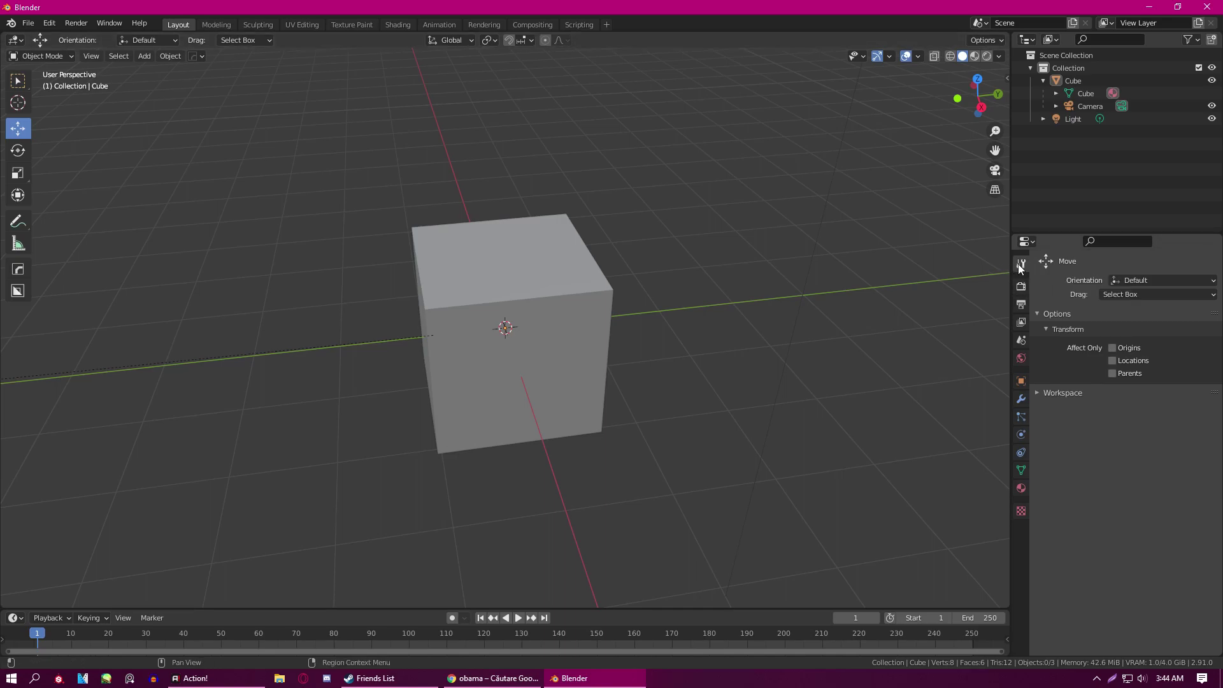
pyautogui.click(524, 316)
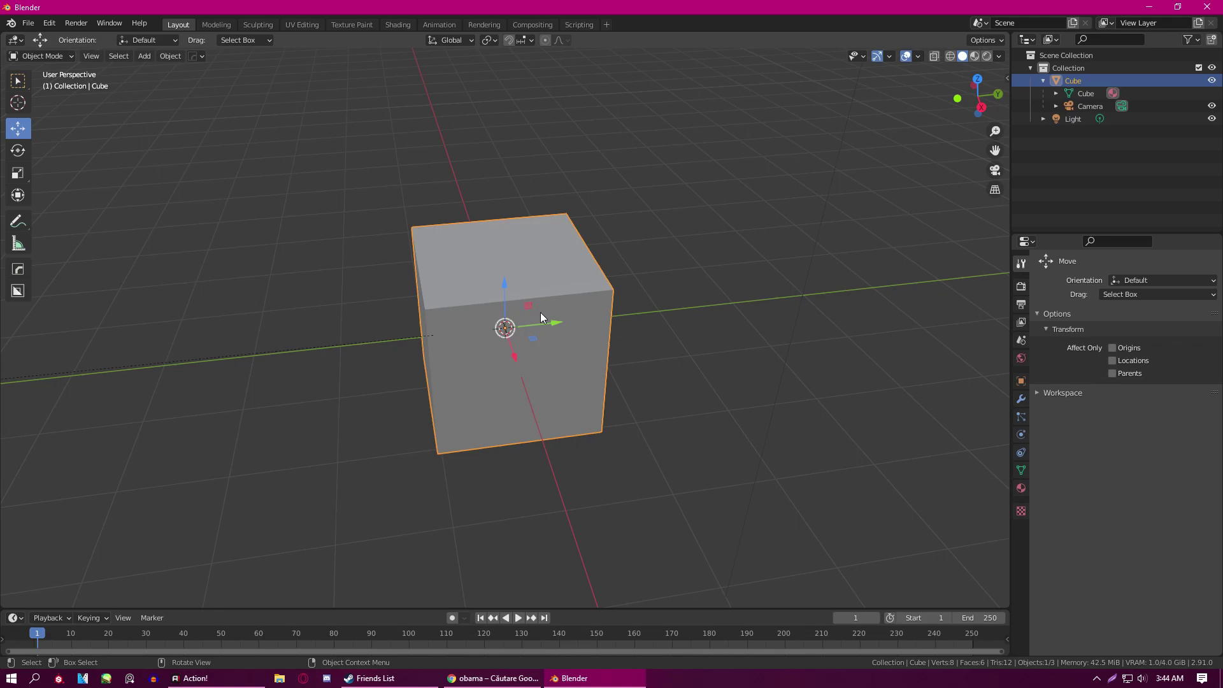
pyautogui.click(1024, 288)
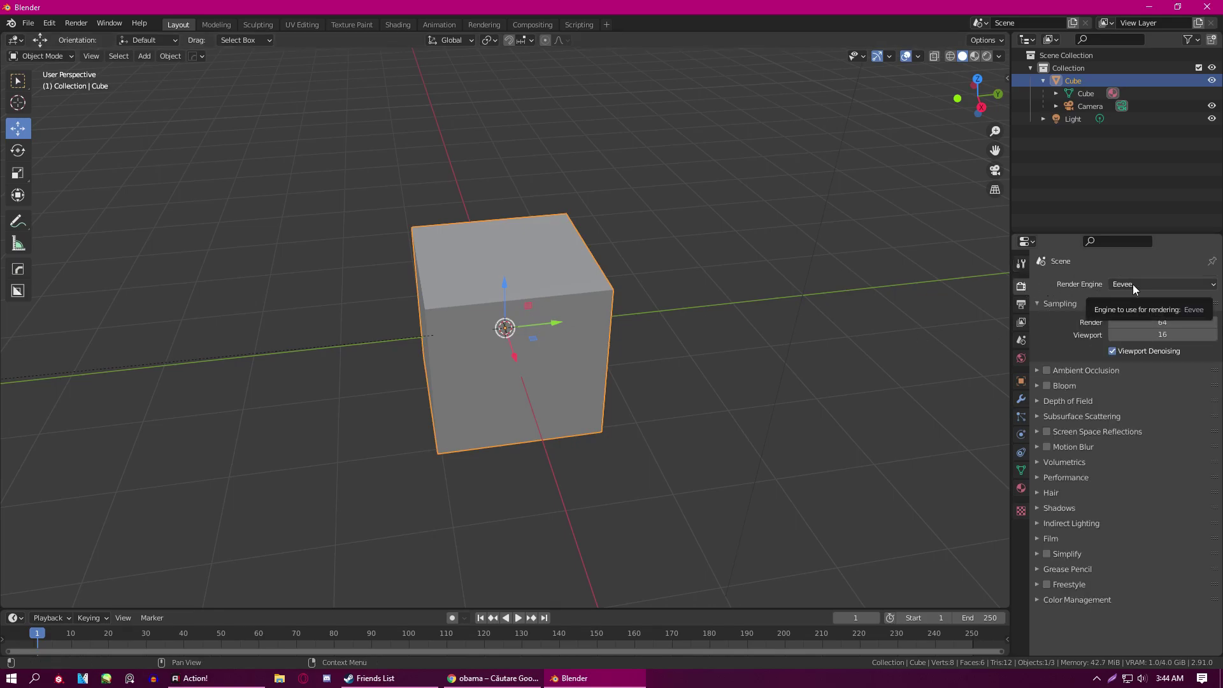
pyautogui.click(987, 56)
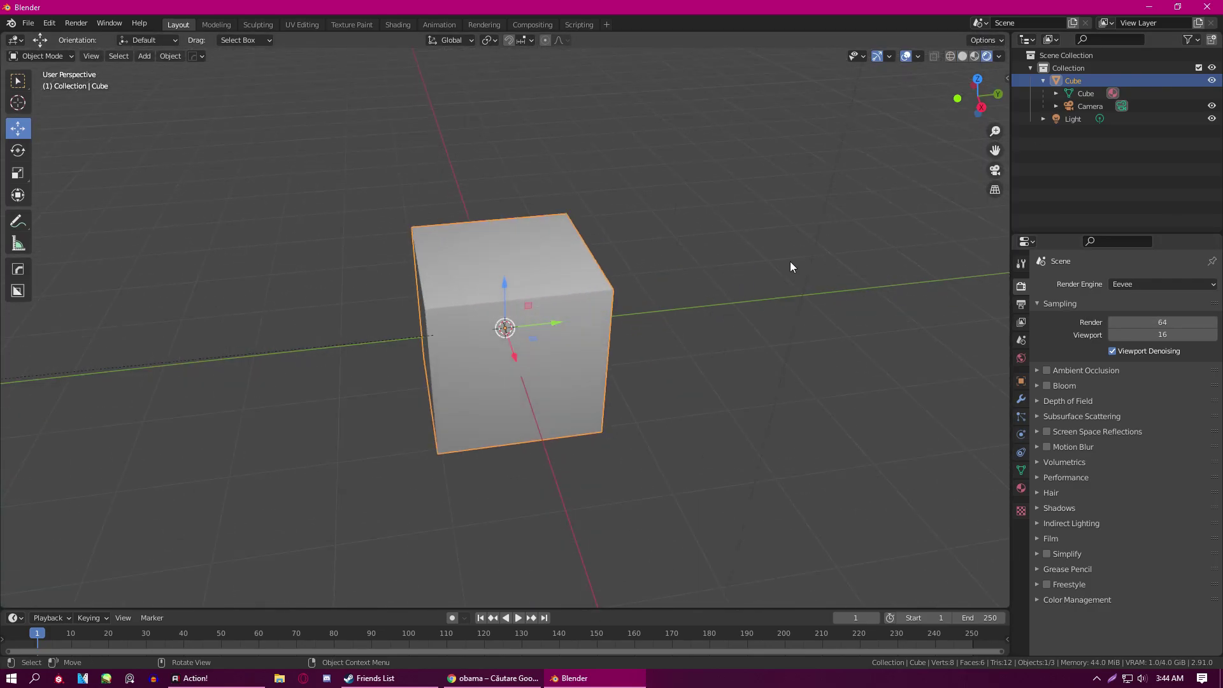
pyautogui.moveTo(675, 298); pyautogui.dragTo(643, 279, button='middle')
pyautogui.scroll(-6, 572, 261)
pyautogui.moveTo(564, 311); pyautogui.dragTo(785, 294, button='middle')
pyautogui.scroll(4, 785, 295)
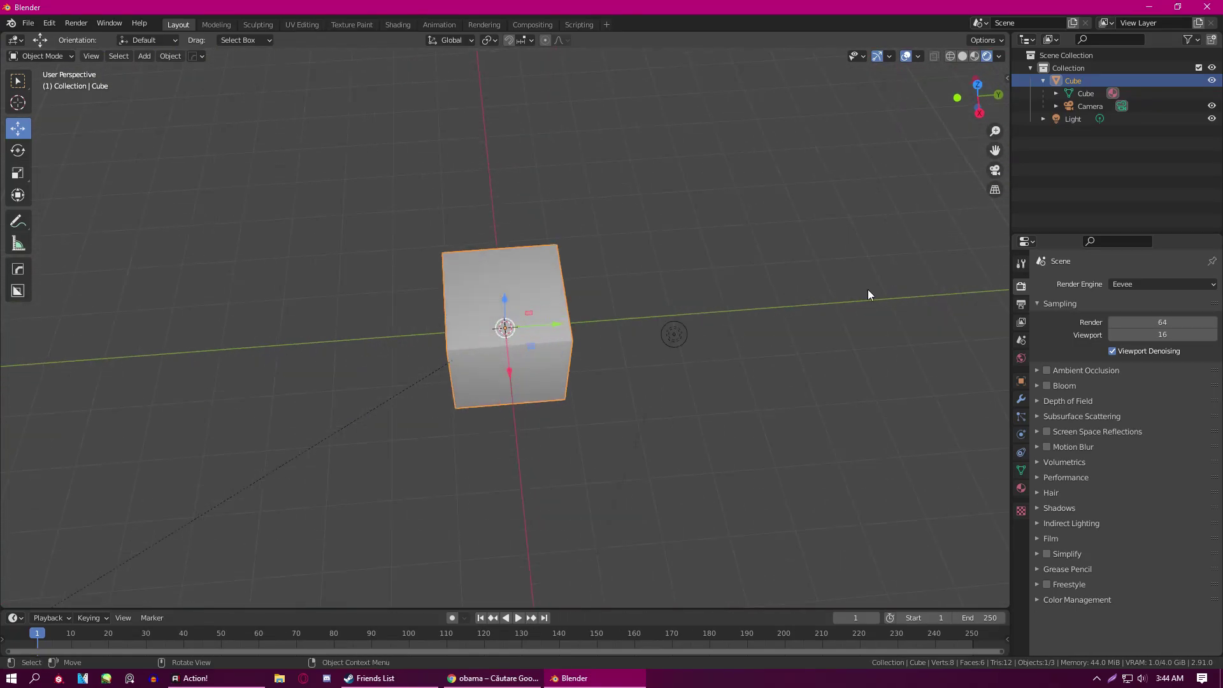
# - Change the render engine to Cycles and inspect the cube in the path-traced viewport
pyautogui.click(1163, 284)
pyautogui.press('Return')
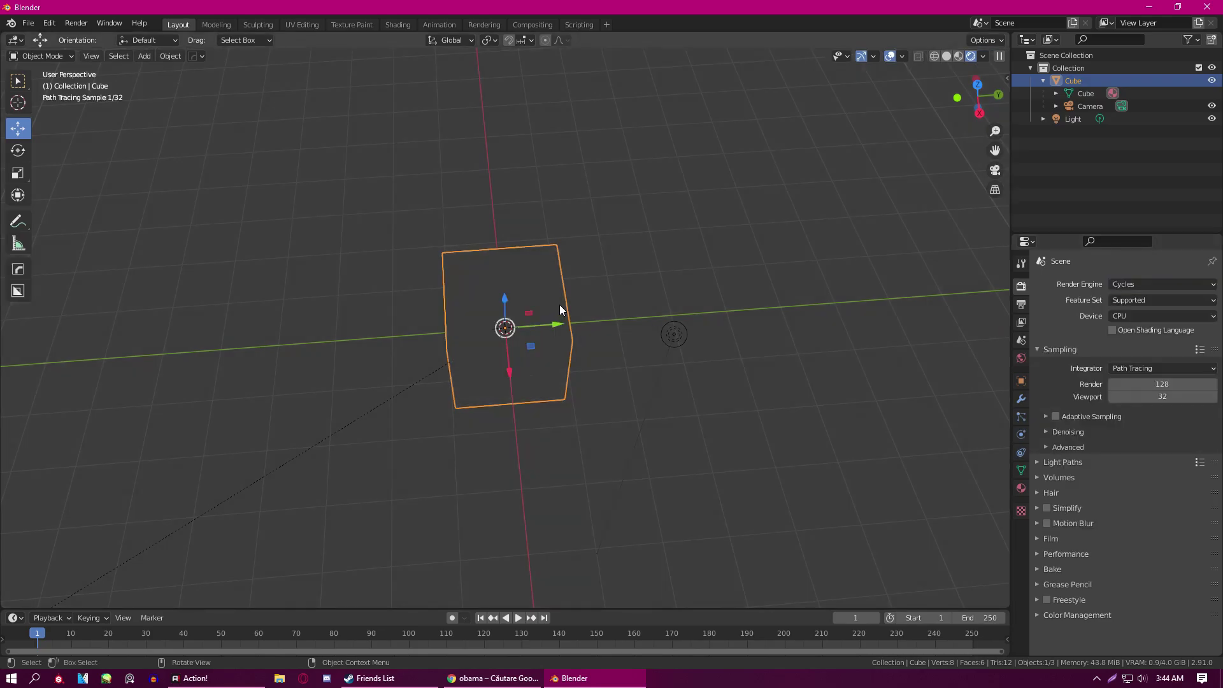
pyautogui.scroll(-4, 559, 305)
pyautogui.moveTo(564, 302)
pyautogui.mouseDown(button='middle')
pyautogui.moveTo(608, 242)
pyautogui.moveTo(590, 226)
pyautogui.moveTo(542, 242)
pyautogui.moveTo(482, 298)
pyautogui.mouseUp(button='middle')
pyautogui.scroll(6, 574, 245)
# - Add a mesh plane at the cube's location and scale it up into a large floor
pyautogui.hotkey('shift', 'a')
pyautogui.moveTo(483, 301)
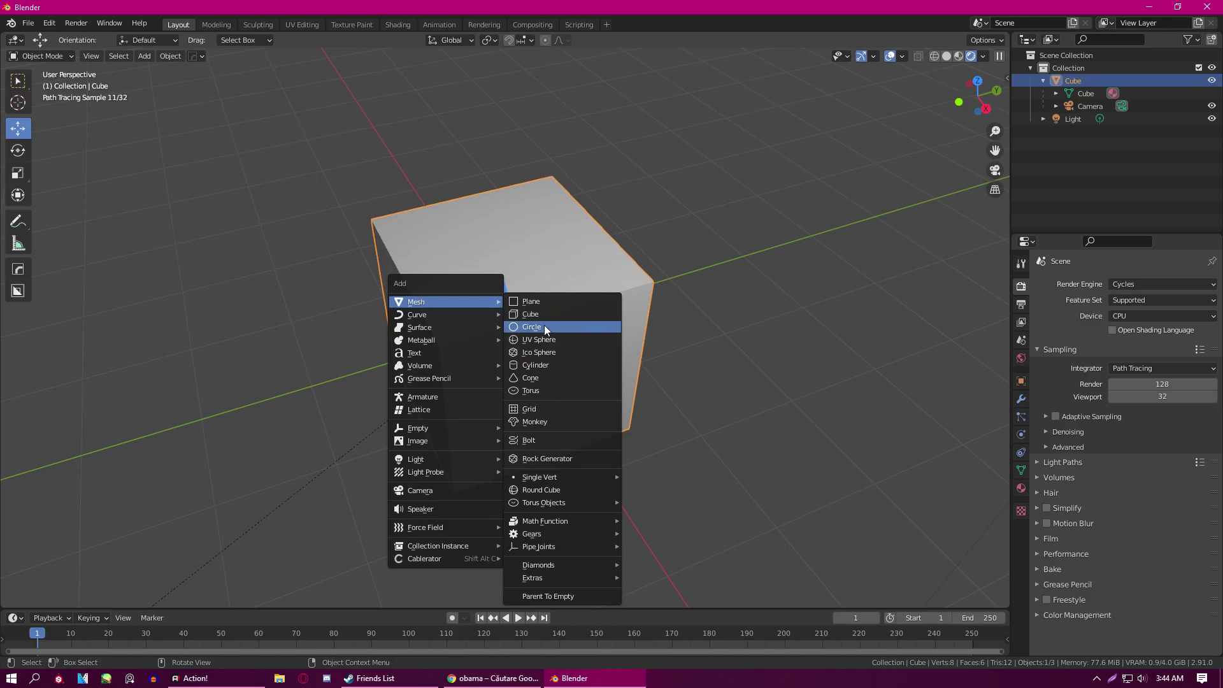
pyautogui.click(548, 300)
pyautogui.scroll(-3, 552, 318)
pyautogui.press('s')
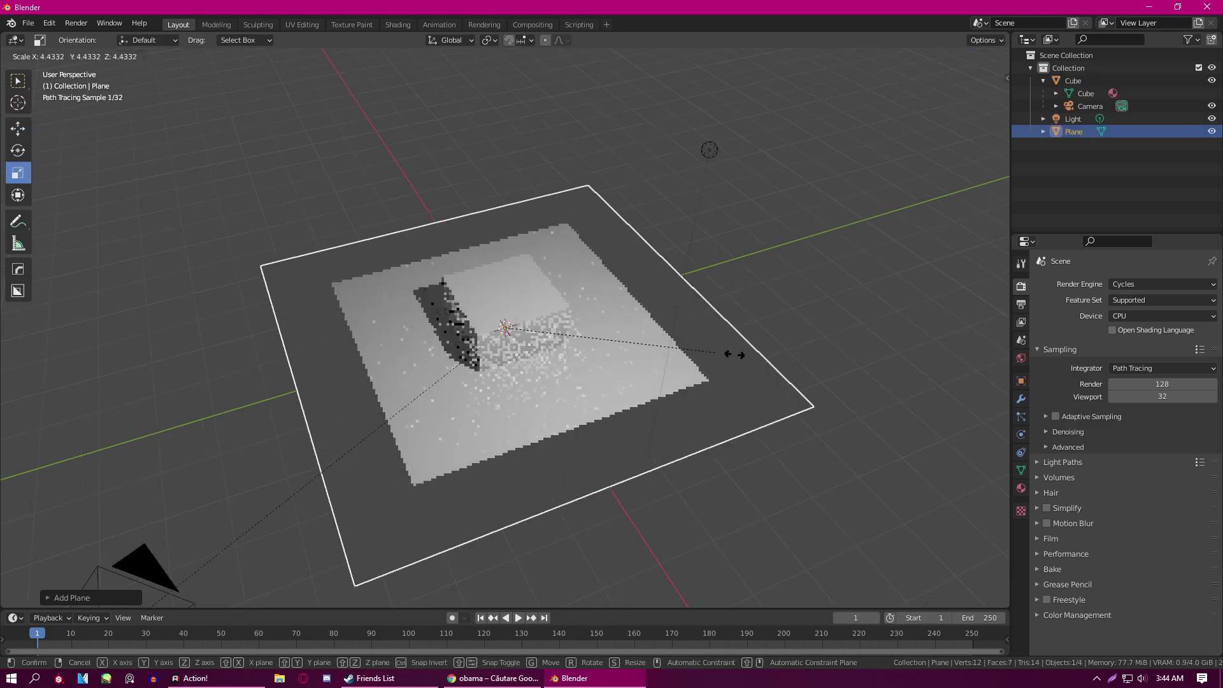
pyautogui.click(945, 363)
# - Move the plane down along the Z axis to the cube's underside and inspect the cast shadow
pyautogui.press('g')
pyautogui.press('z')
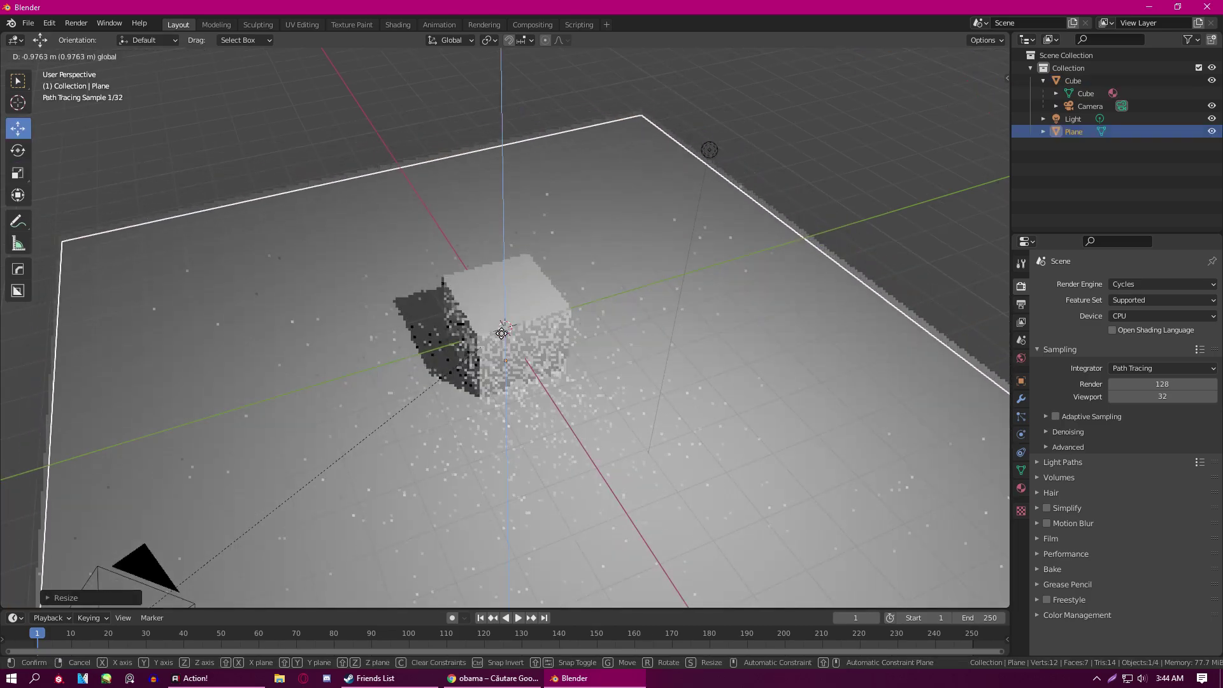
pyautogui.click(521, 349)
pyautogui.moveTo(521, 349); pyautogui.dragTo(329, 455, button='middle')
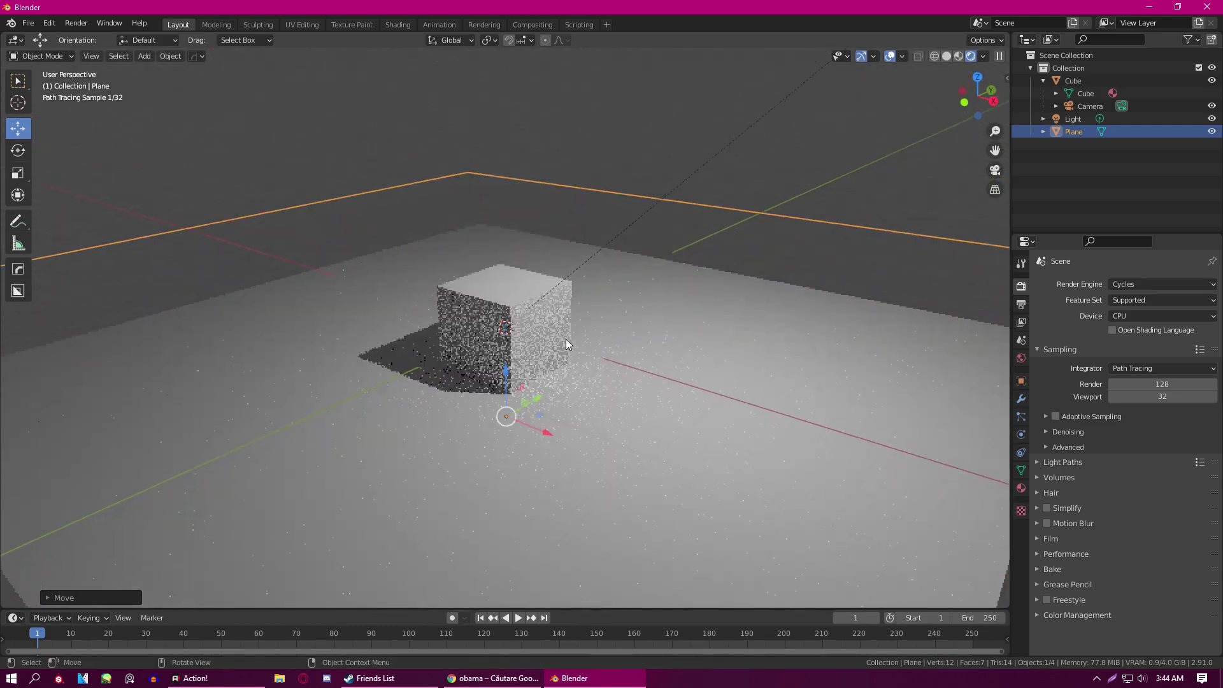
pyautogui.scroll(4, 329, 455)
pyautogui.scroll(-5, 526, 346)
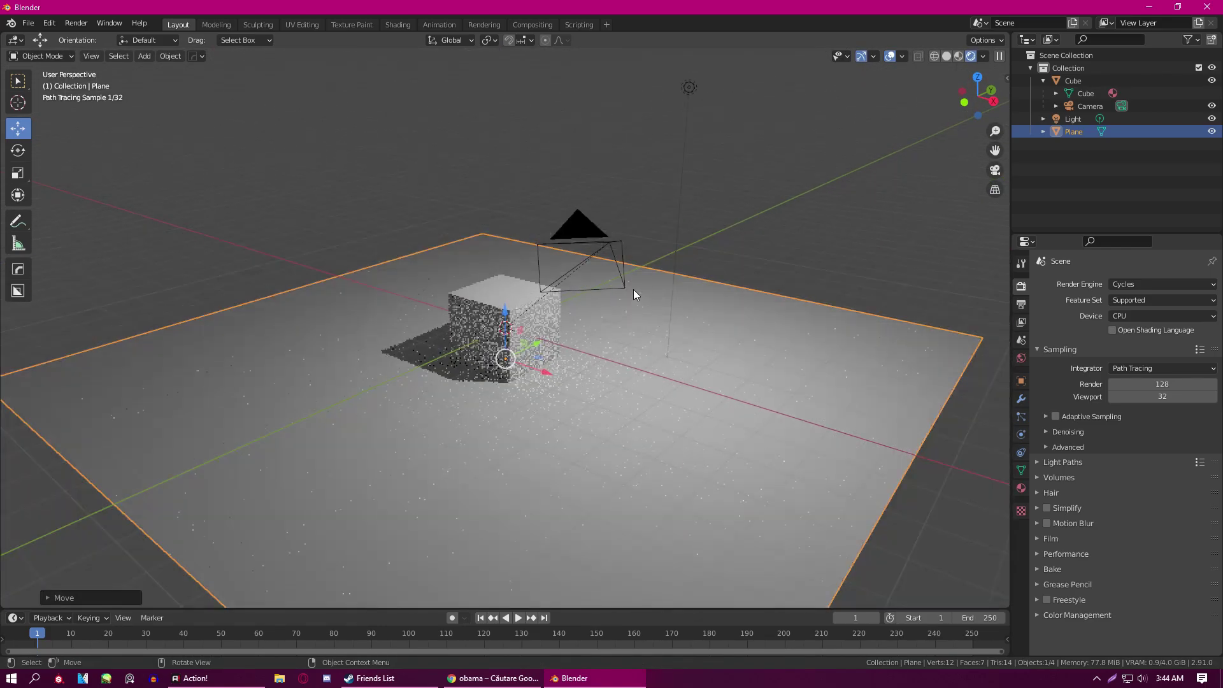
pyautogui.moveTo(636, 292); pyautogui.dragTo(548, 356, button='middle')
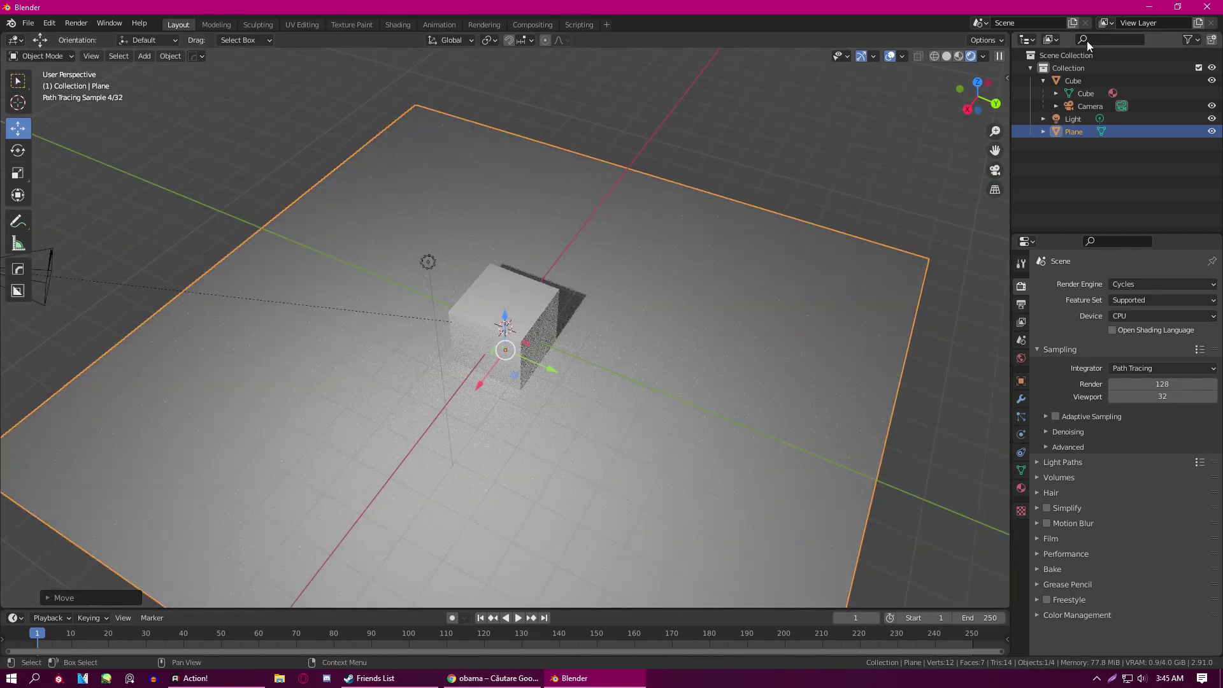
# - Return the viewport to Solid shading and set the Cycles device to GPU Compute
pyautogui.click(946, 56)
pyautogui.moveTo(587, 334); pyautogui.dragTo(732, 357, button='middle')
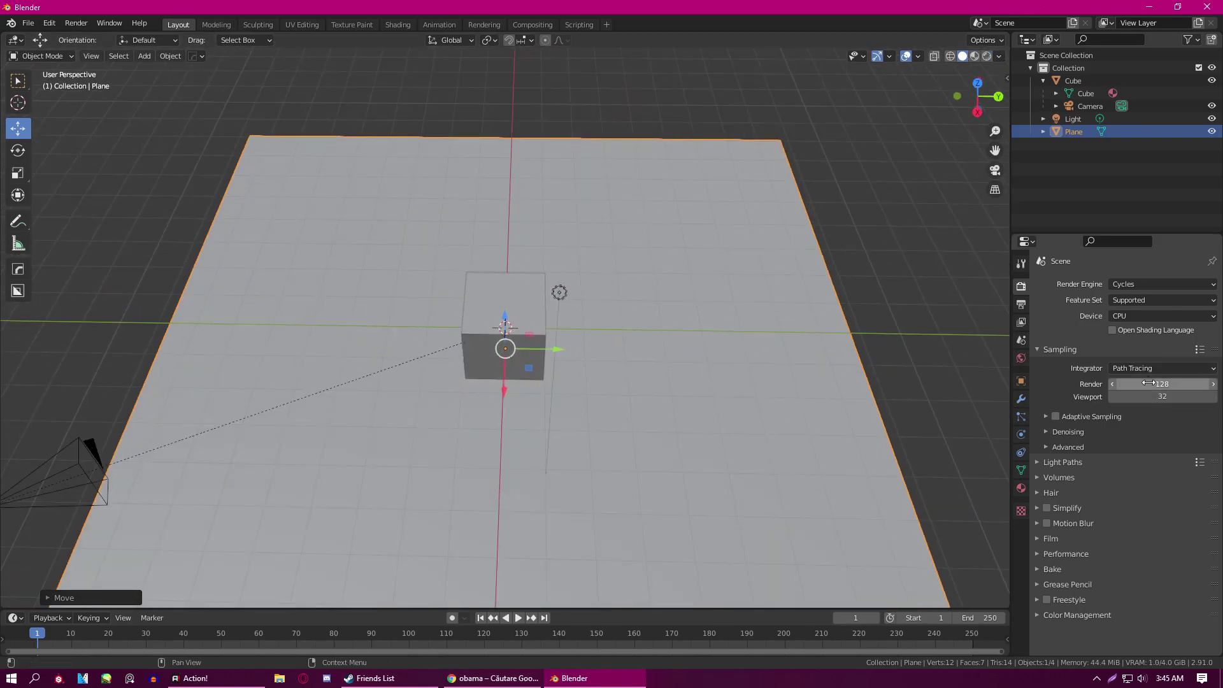
pyautogui.click(1140, 316)
pyautogui.click(1140, 345)
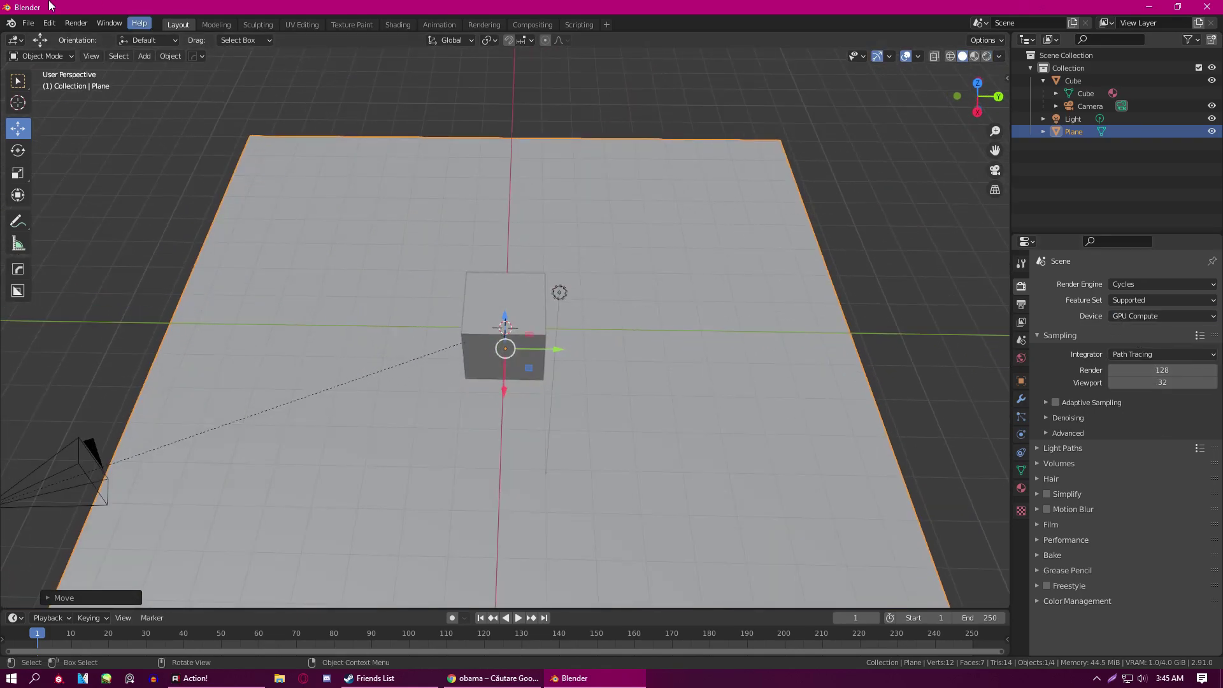
# - Open the Preferences and look through their sections to find the Cycles Render Devices in the System settings
pyautogui.click(49, 23)
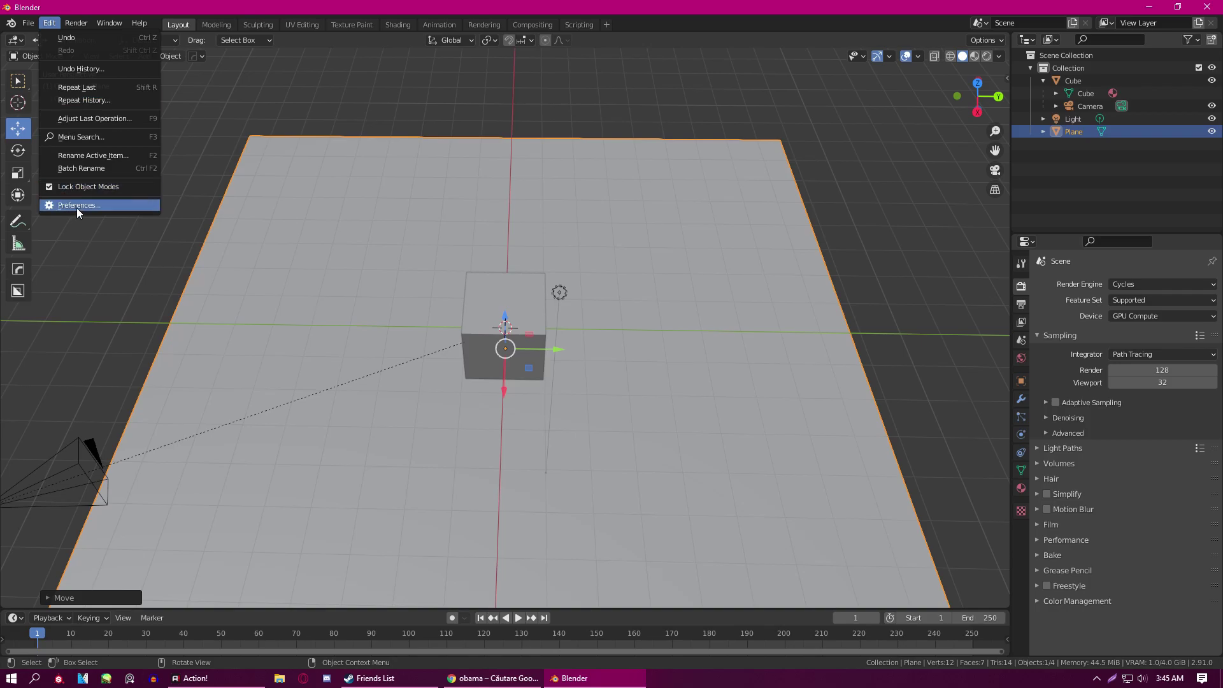
pyautogui.click(76, 206)
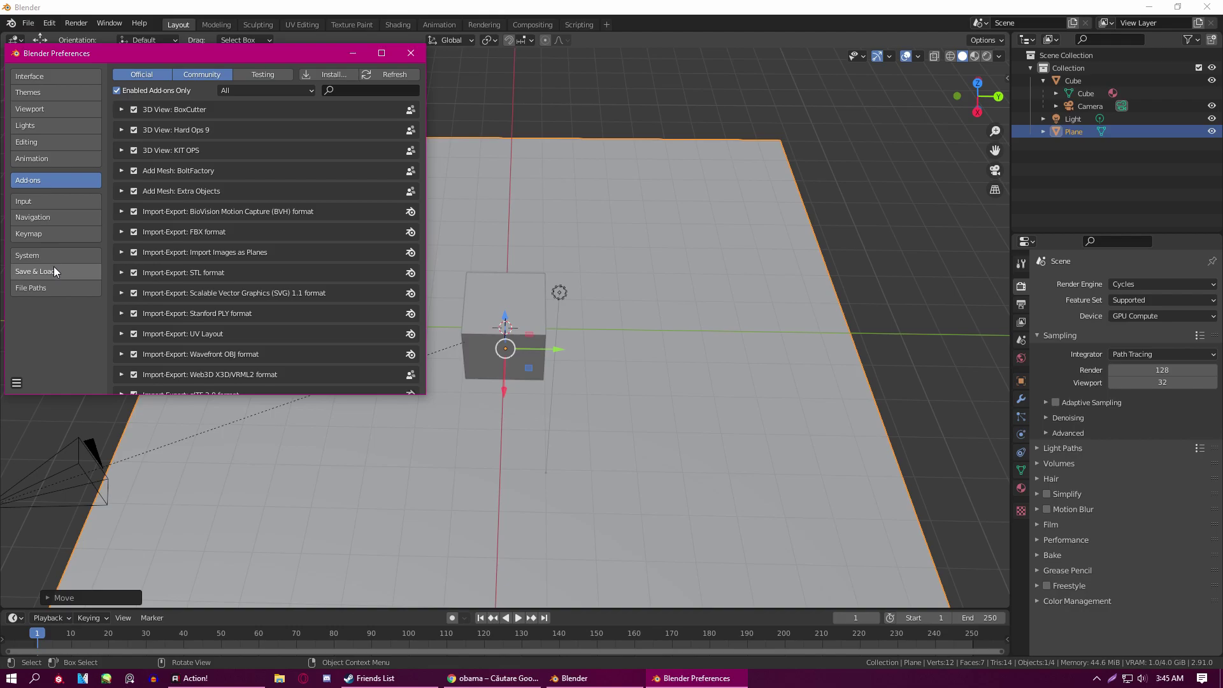
pyautogui.click(47, 145)
pyautogui.click(49, 155)
pyautogui.click(42, 123)
pyautogui.click(41, 108)
pyautogui.click(42, 92)
pyautogui.click(47, 76)
pyautogui.click(51, 159)
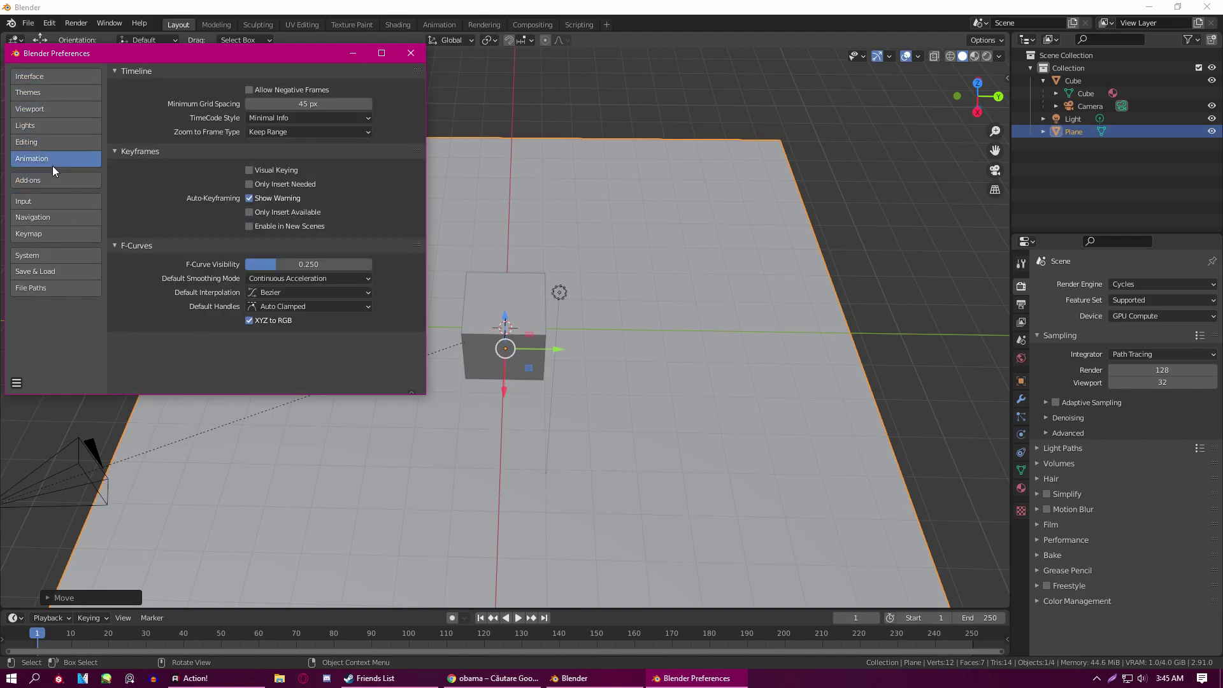
pyautogui.click(52, 180)
pyautogui.click(53, 234)
pyautogui.click(58, 217)
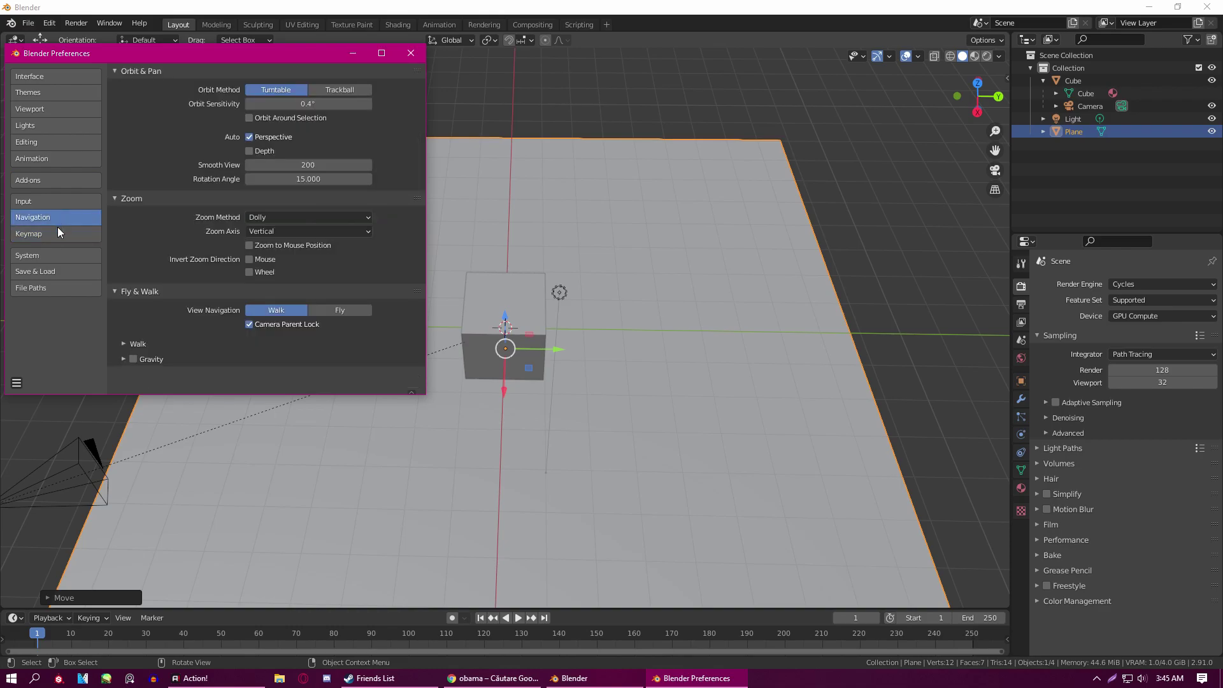
pyautogui.click(57, 232)
pyautogui.click(58, 254)
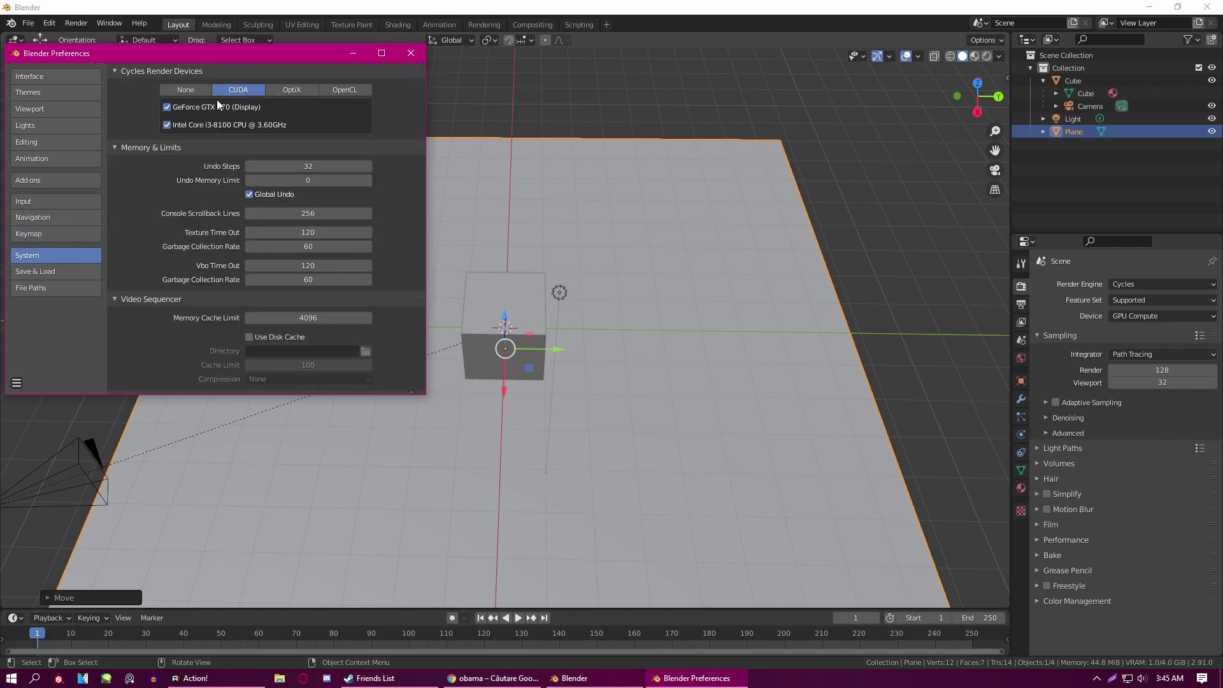
# - Switch the Cycles render device type to None and back to CUDA, and close the Preferences
pyautogui.click(186, 88)
pyautogui.click(229, 87)
pyautogui.click(404, 55)
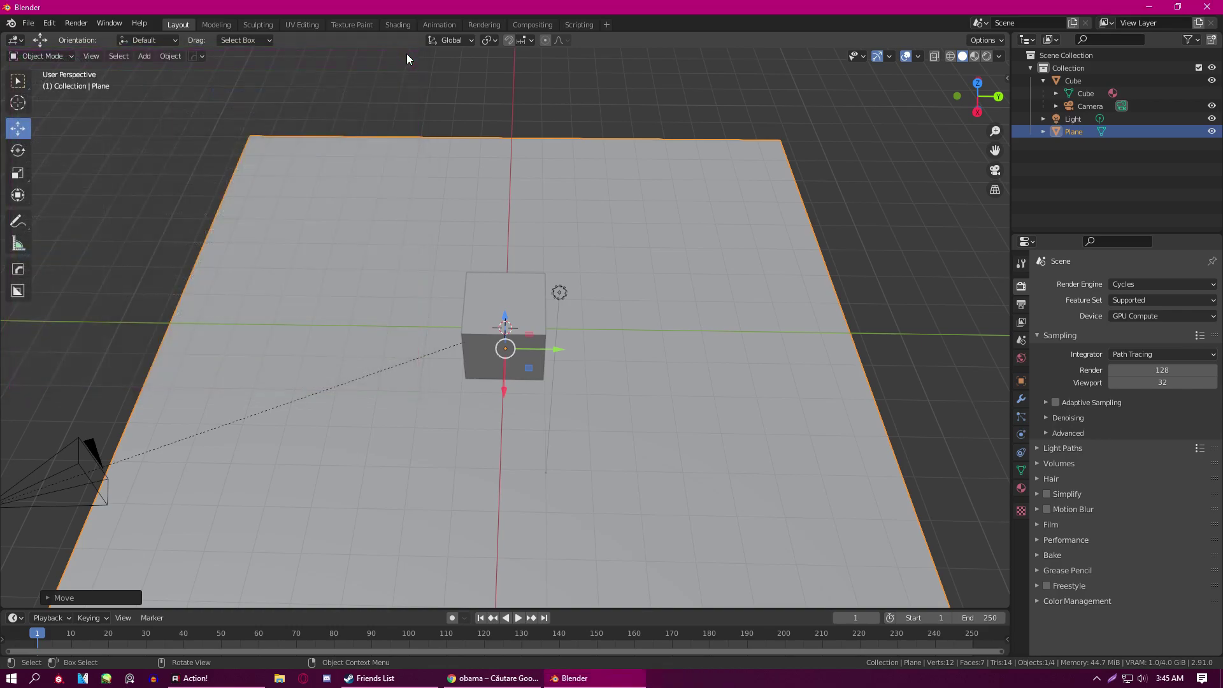
# - Review the output dimensions and file format settings, and render a still image of the scene
pyautogui.click(1020, 308)
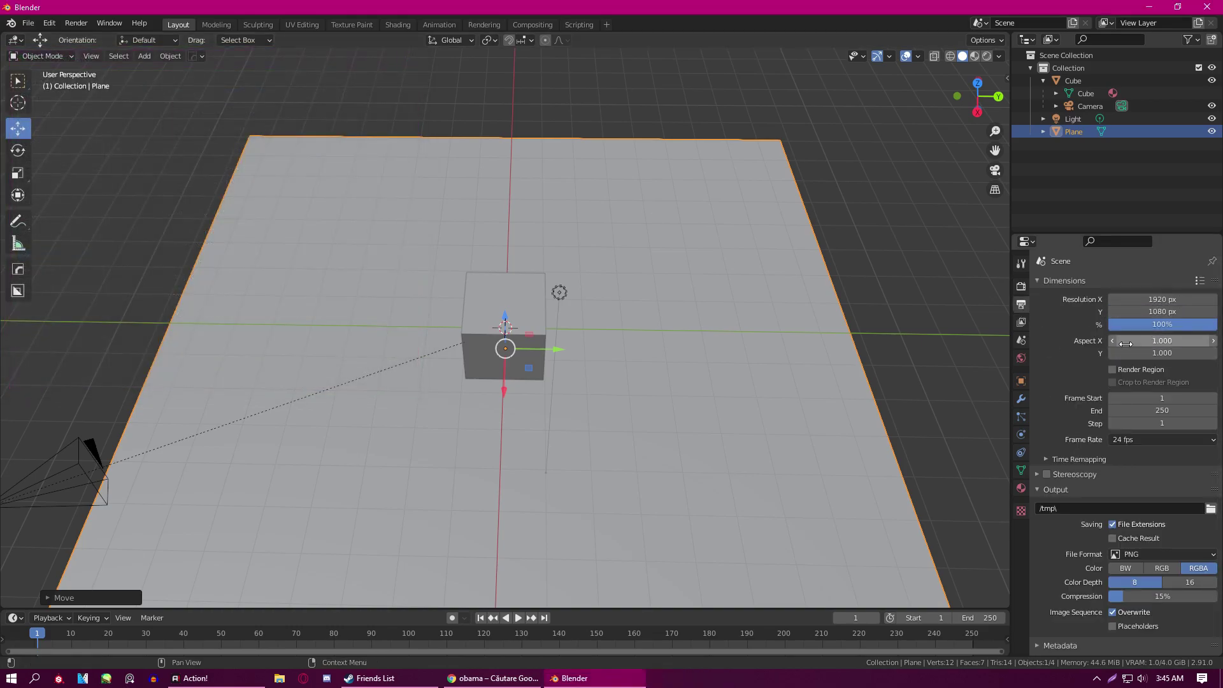
pyautogui.scroll(-1, 1087, 454)
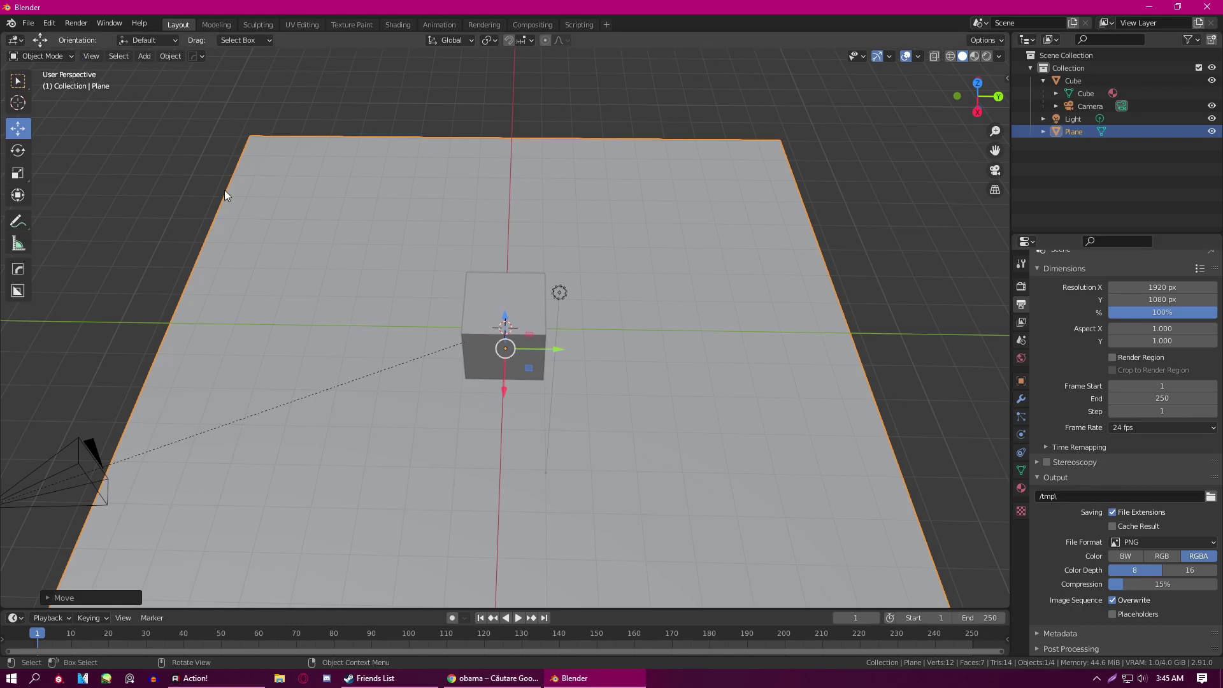
pyautogui.click(84, 21)
pyautogui.click(89, 32)
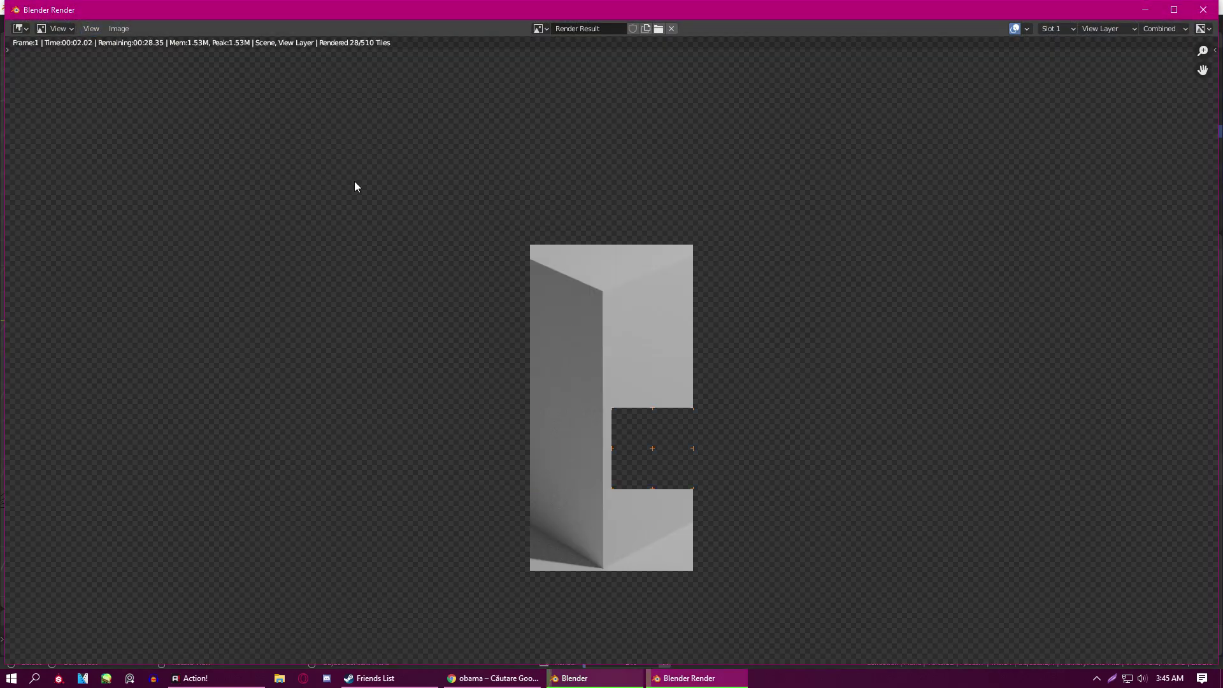
pyautogui.scroll(-4, 783, 345)
pyautogui.scroll(2, 787, 346)
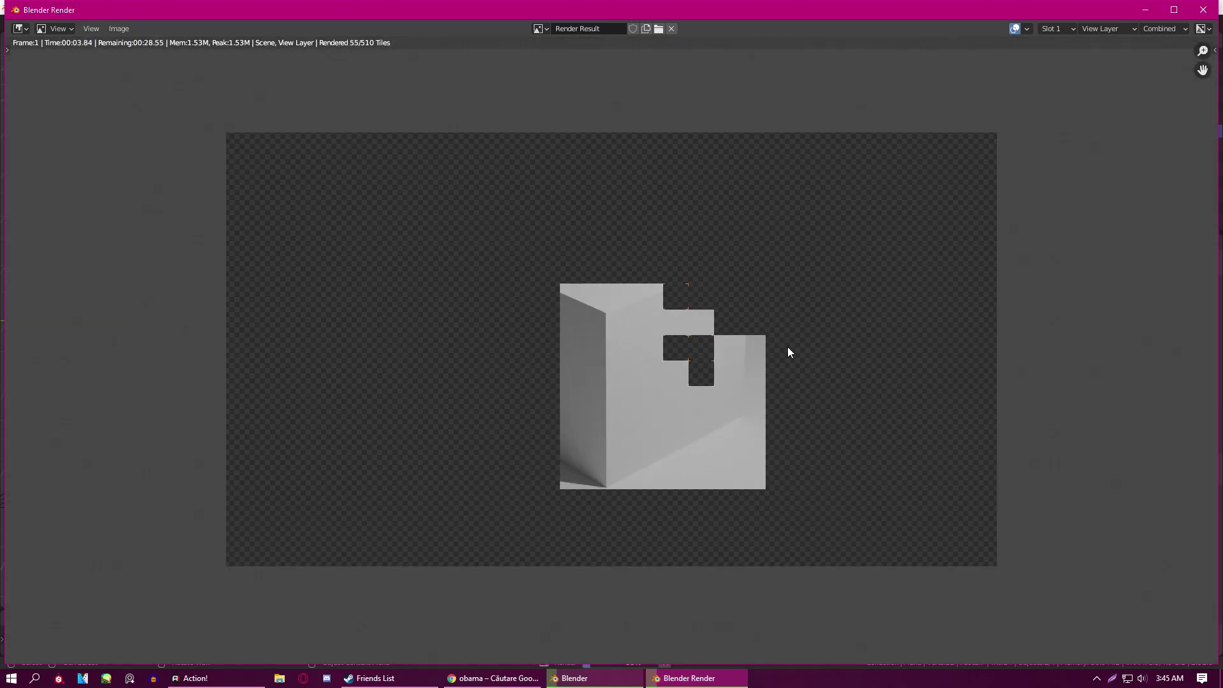
pyautogui.moveTo(915, 13)
pyautogui.mouseDown()
pyautogui.moveTo(888, 305)
pyautogui.moveTo(749, 141)
pyautogui.moveTo(846, 154)
pyautogui.moveTo(916, 2)
pyautogui.moveTo(926, 11)
pyautogui.moveTo(910, 16)
pyautogui.mouseUp()
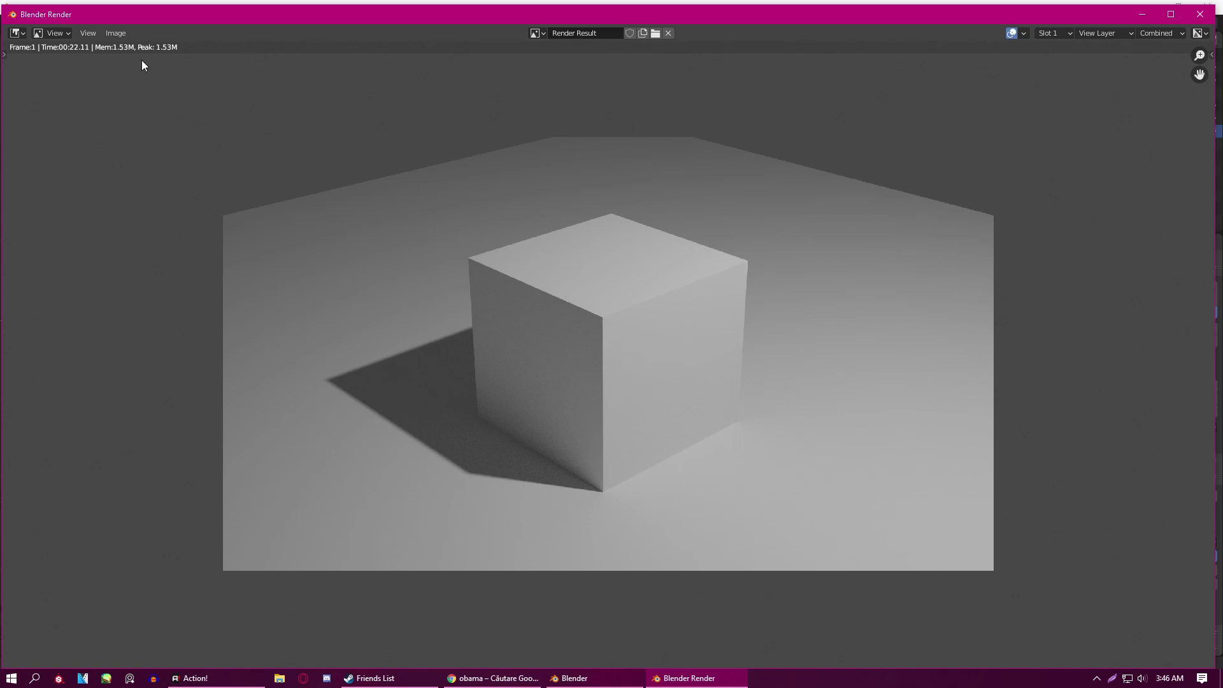
# - Start saving the rendered image, cancel the save dialog, and close the render window
pyautogui.click(115, 33)
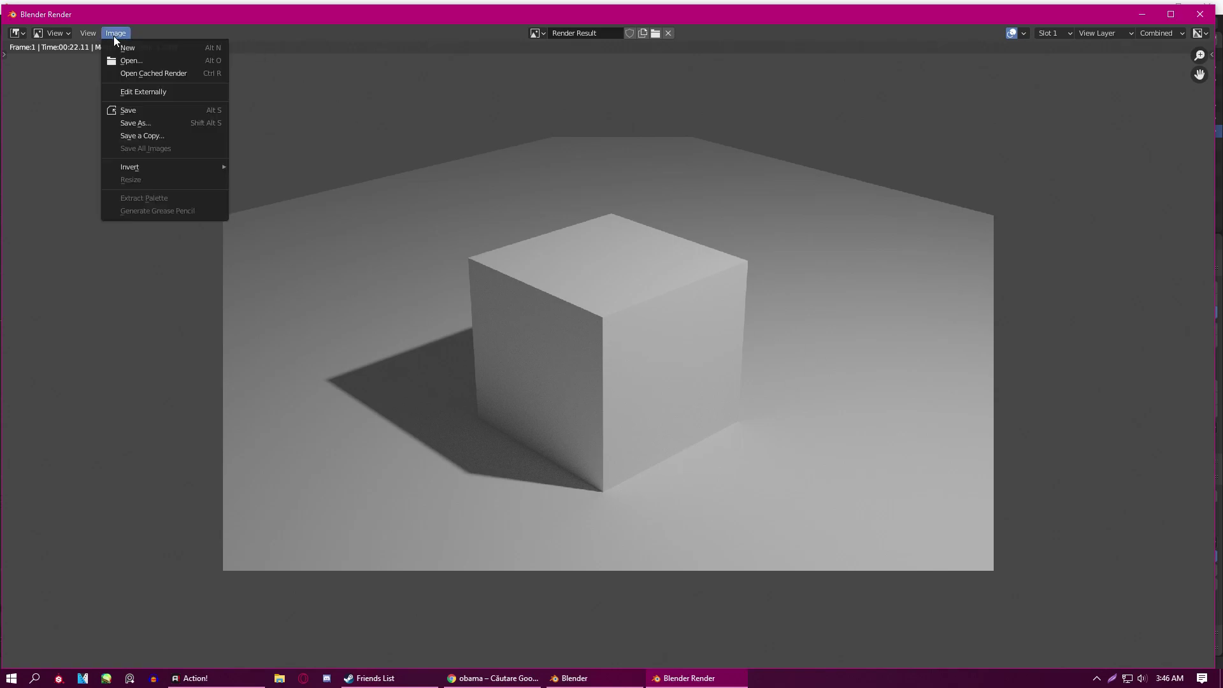
pyautogui.click(137, 112)
pyautogui.press('Escape')
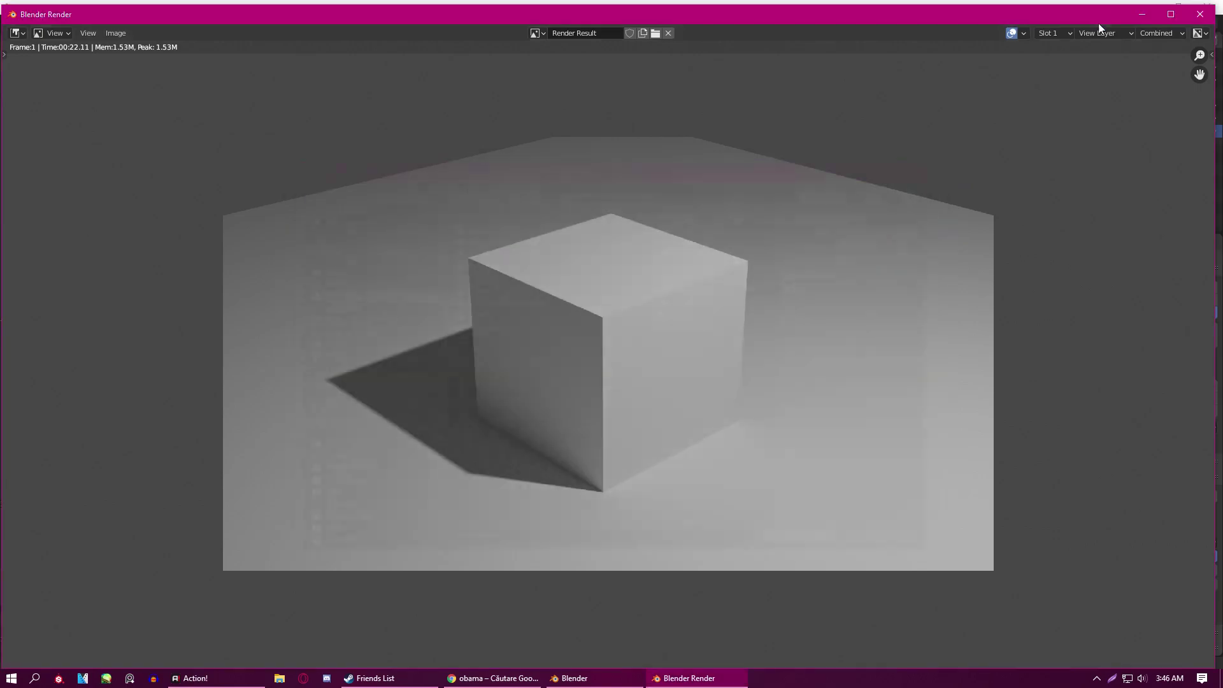
pyautogui.press('Escape')
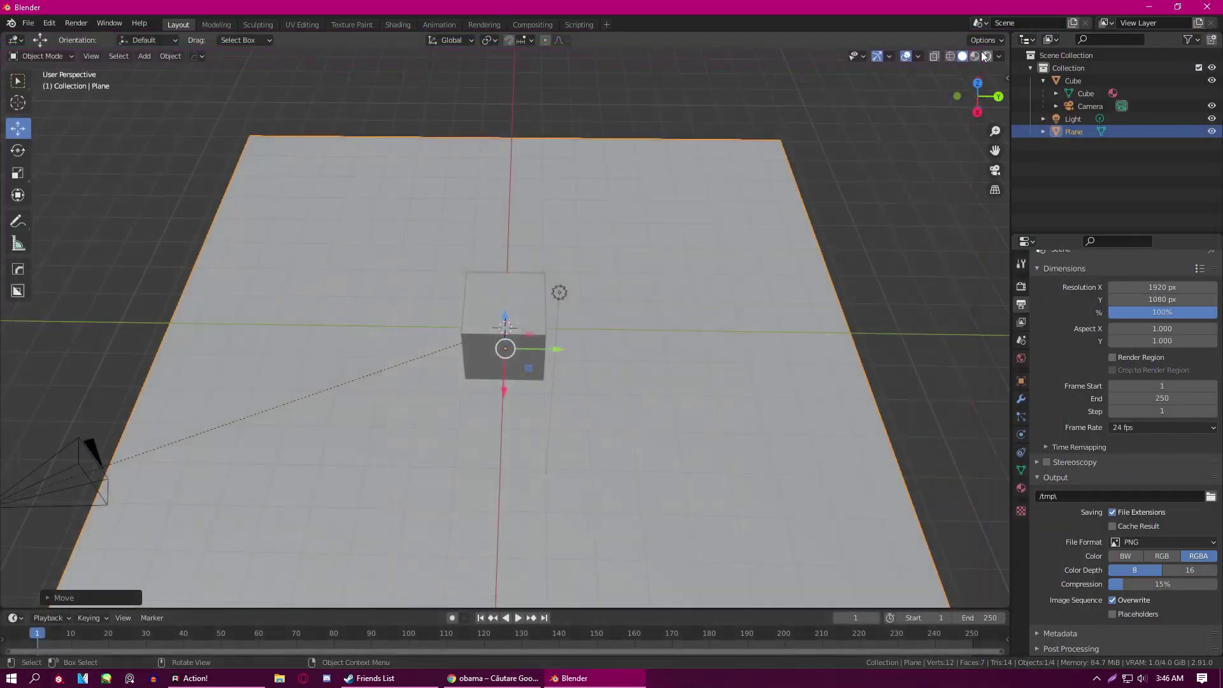
# - View the last render again, bring up its save dialog, and close both without saving
pyautogui.scroll(-3, 782, 333)
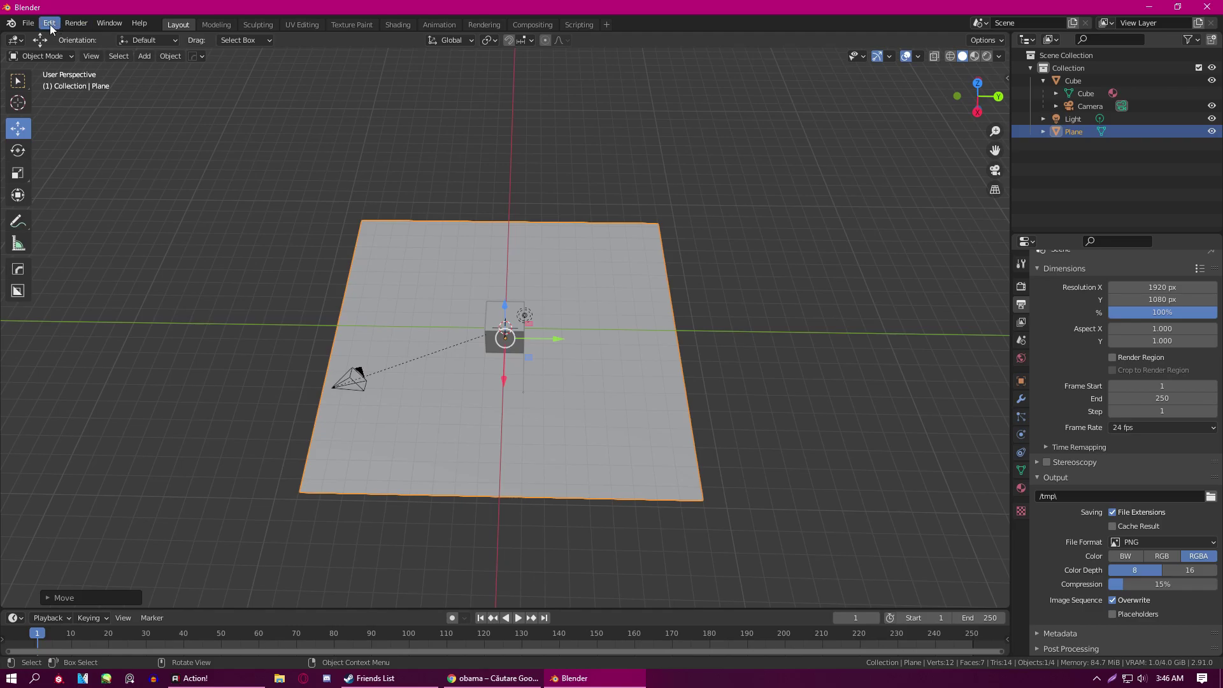
pyautogui.click(68, 23)
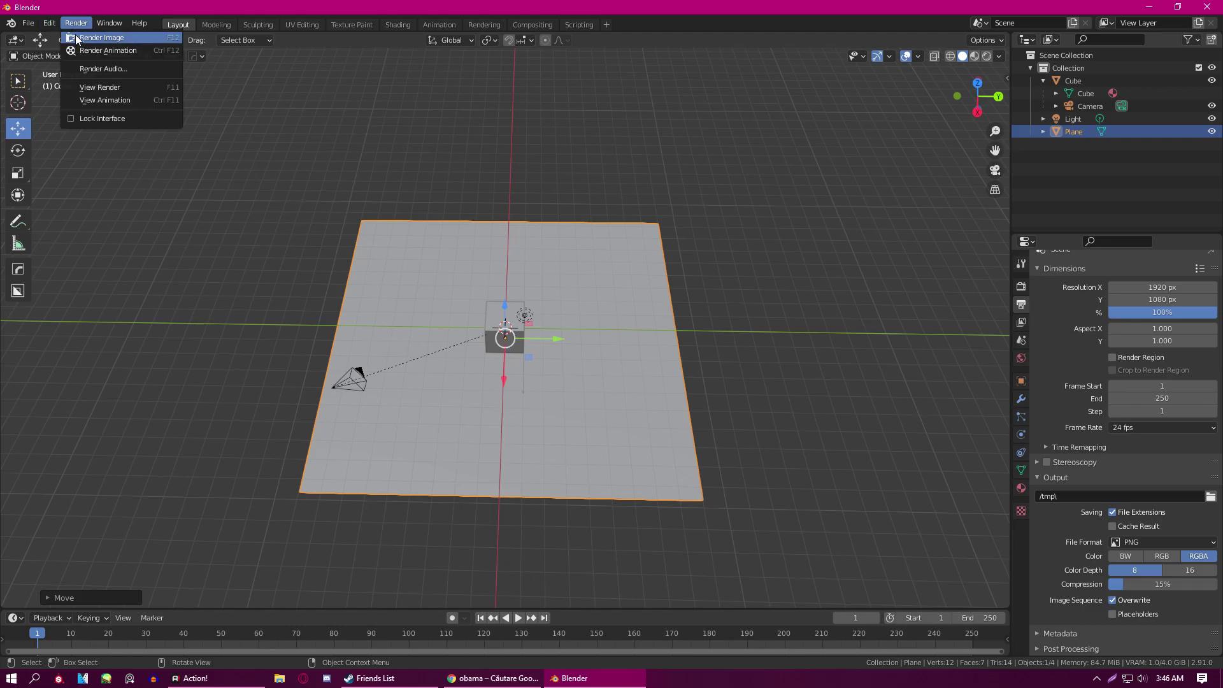
pyautogui.click(101, 85)
pyautogui.click(130, 29)
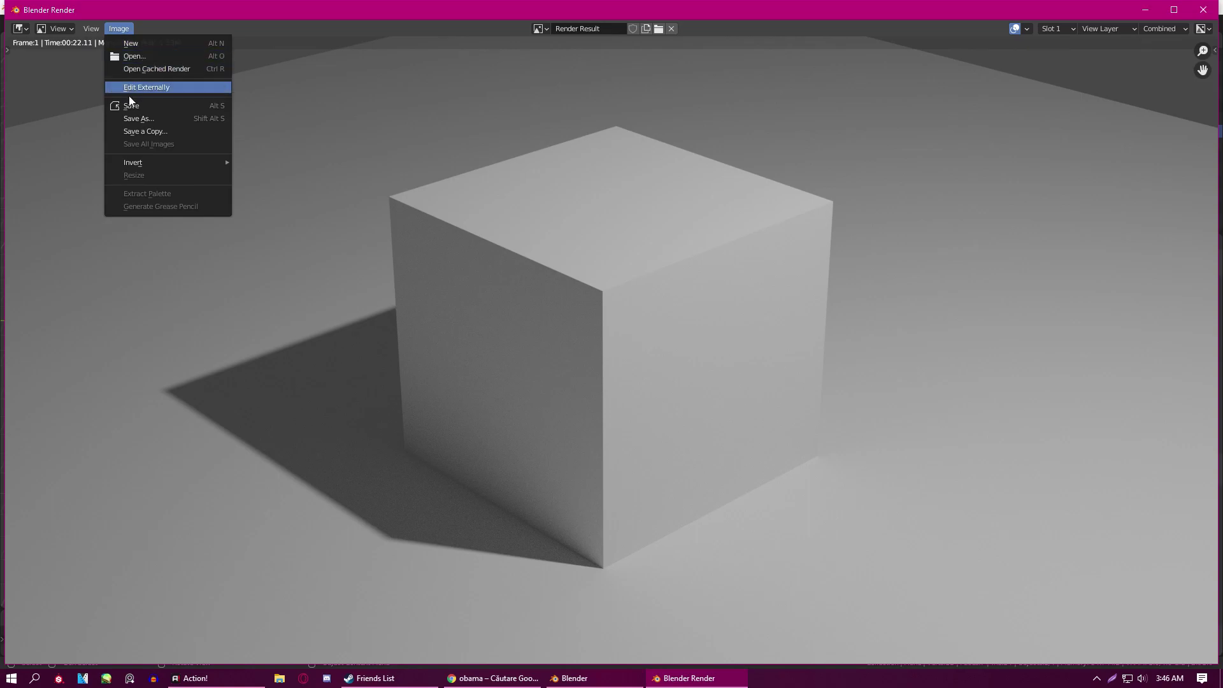
pyautogui.click(134, 107)
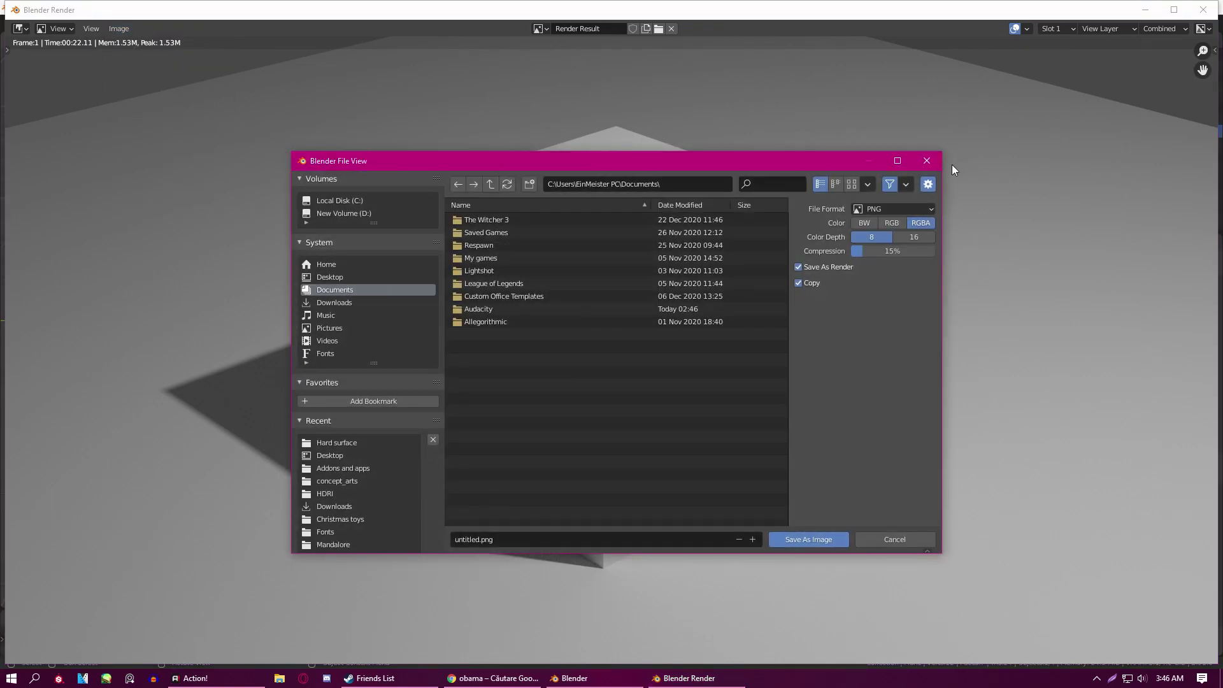
pyautogui.click(927, 160)
pyautogui.click(1203, 9)
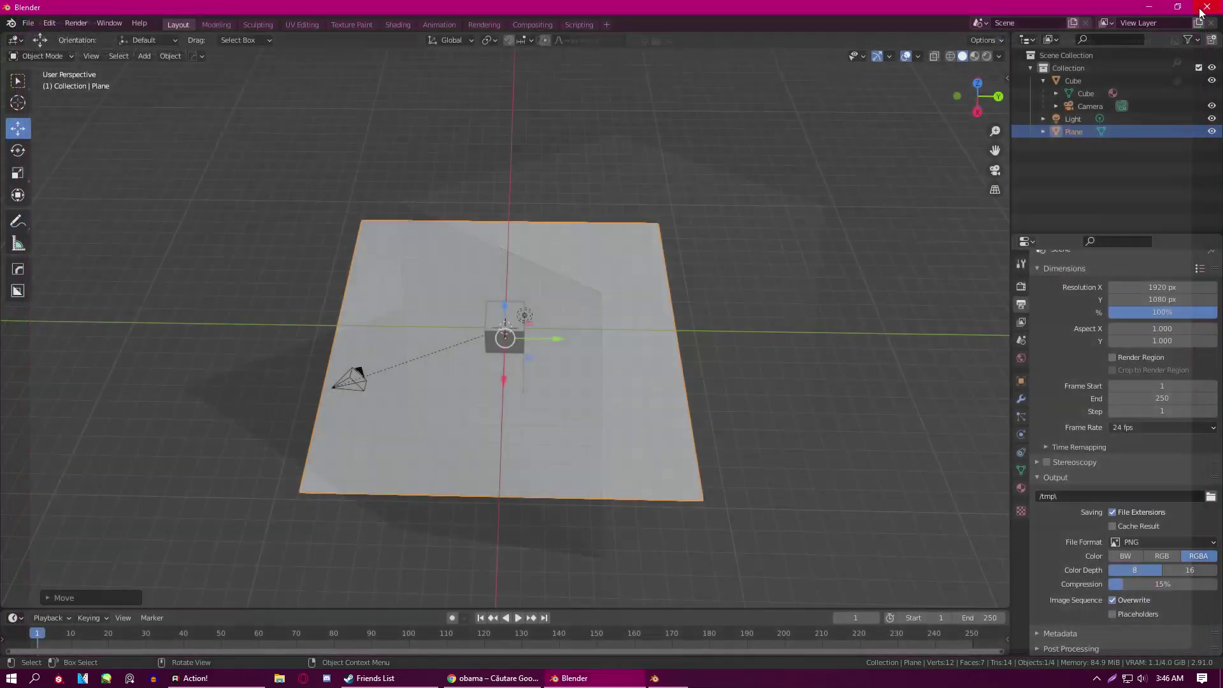
# - Enable the Denoising Data pass for the view layer and turn on Use Nodes in the Compositing workspace
pyautogui.click(1016, 322)
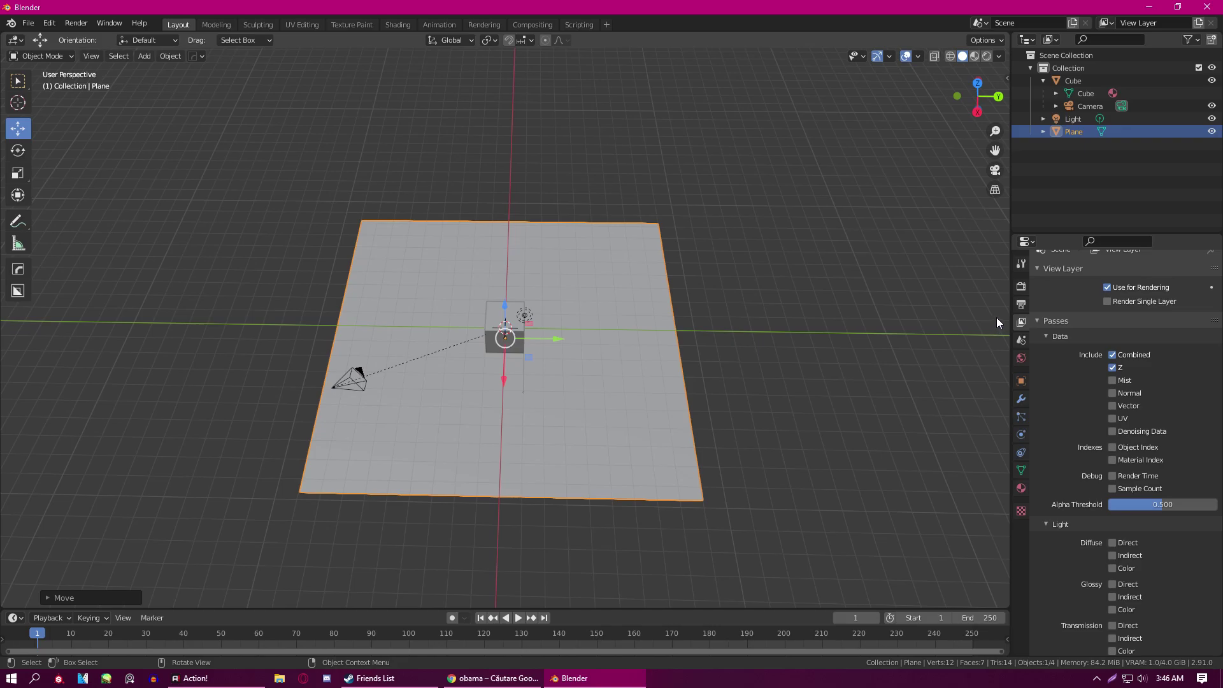
pyautogui.click(1119, 433)
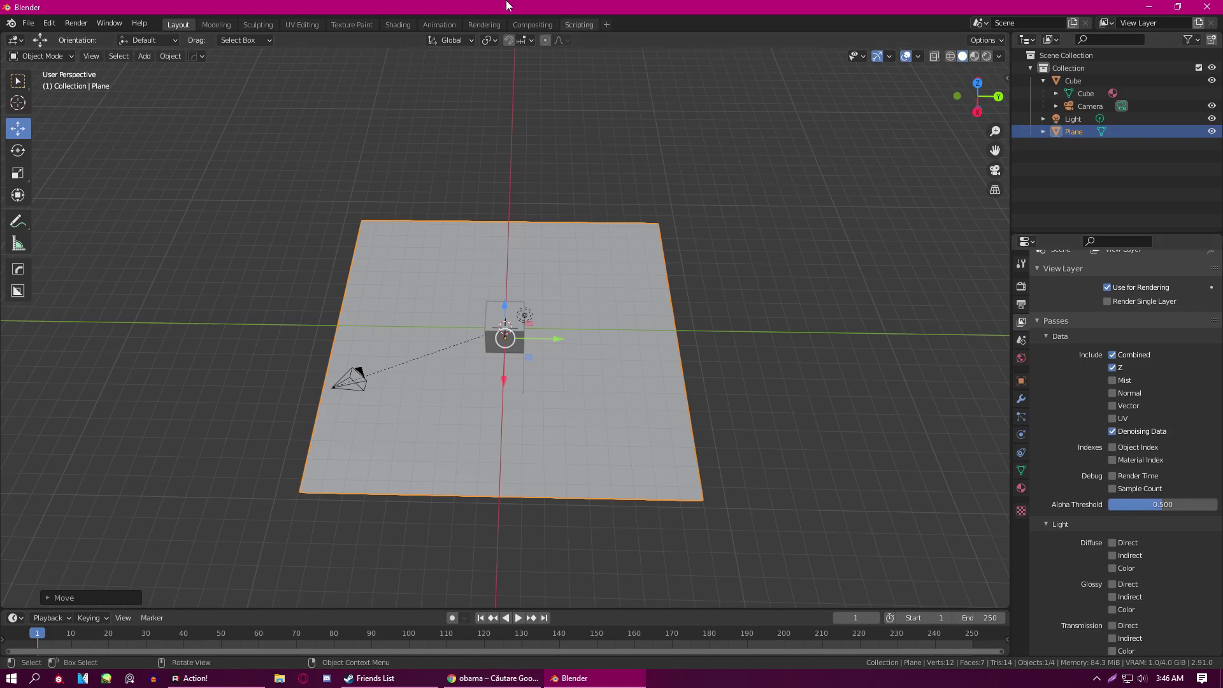
pyautogui.click(540, 25)
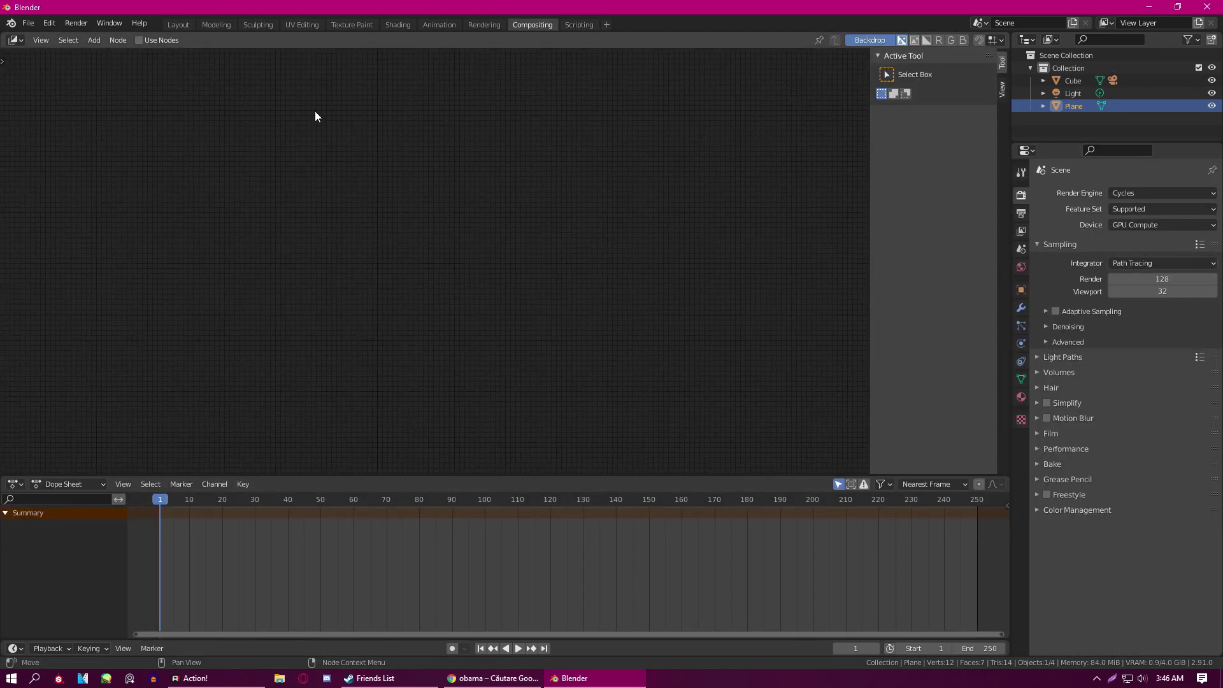
pyautogui.click(140, 41)
# - Add a Denoise node on the link between the Render Layers and Composite nodes
pyautogui.hotkey('shift', 'a')
pyautogui.click(470, 171)
pyautogui.write('denoise')
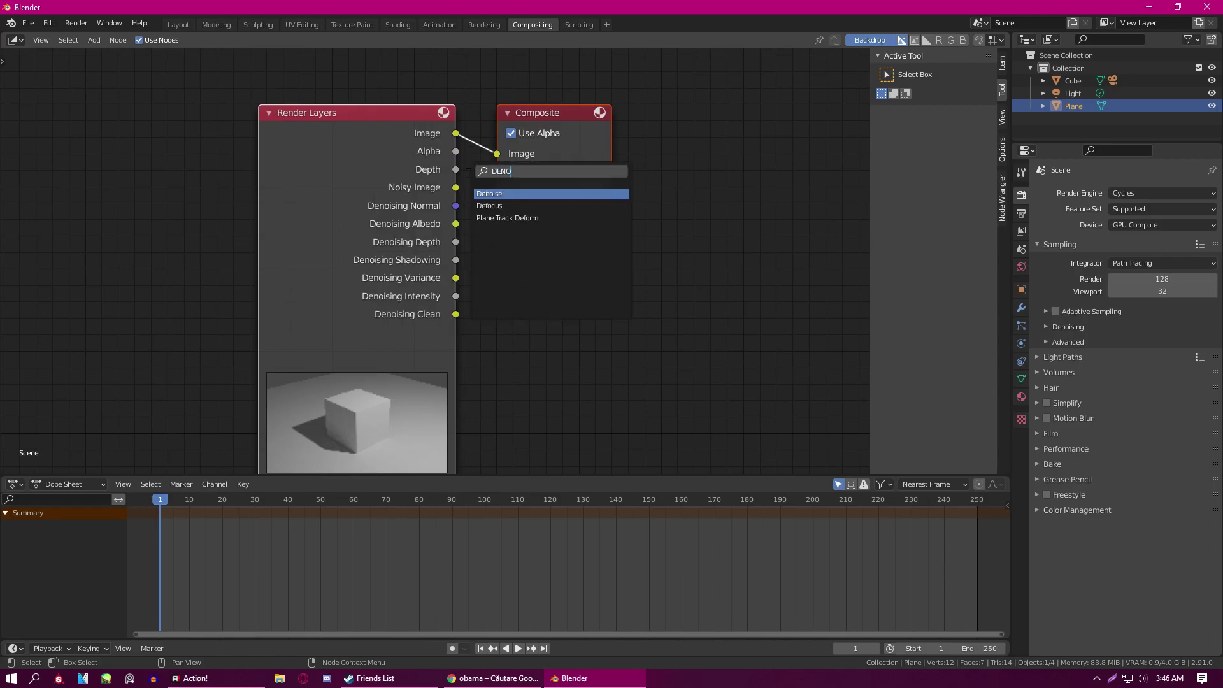
pyautogui.press('Return')
pyautogui.click(523, 113)
# - Connect the Noisy Image, Denoising Normal and Denoising Albedo outputs to the Denoise node's Image, Normal and Albedo inputs
pyautogui.scroll(2, 482, 259)
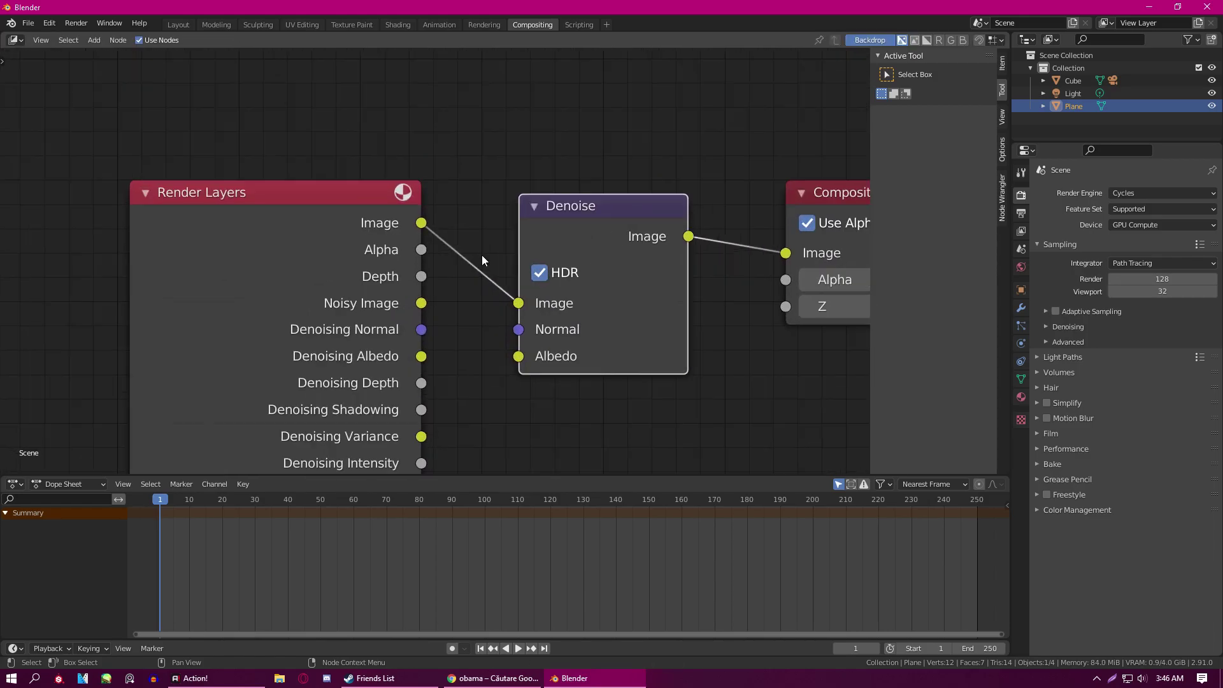
pyautogui.moveTo(421, 303); pyautogui.dragTo(518, 303)
pyautogui.moveTo(421, 329); pyautogui.dragTo(519, 329)
pyautogui.moveTo(430, 364); pyautogui.dragTo(524, 354)
pyautogui.scroll(-3, 497, 374)
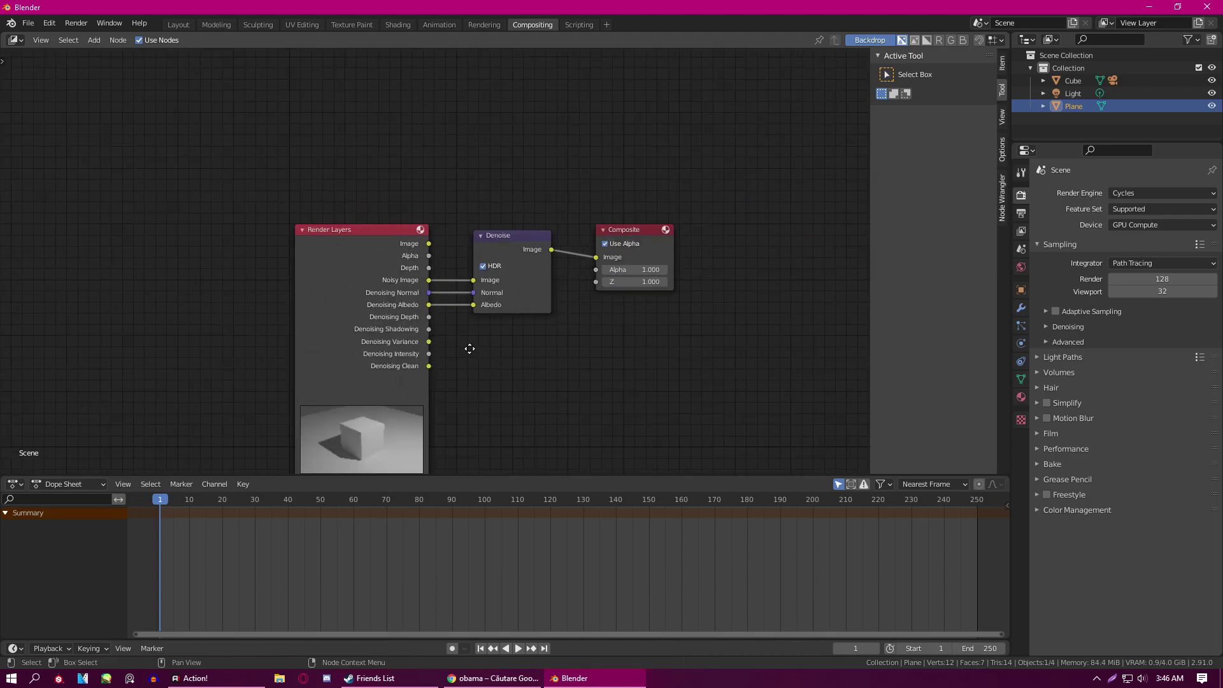
pyautogui.moveTo(475, 344); pyautogui.dragTo(441, 310, button='middle')
pyautogui.scroll(2, 393, 290)
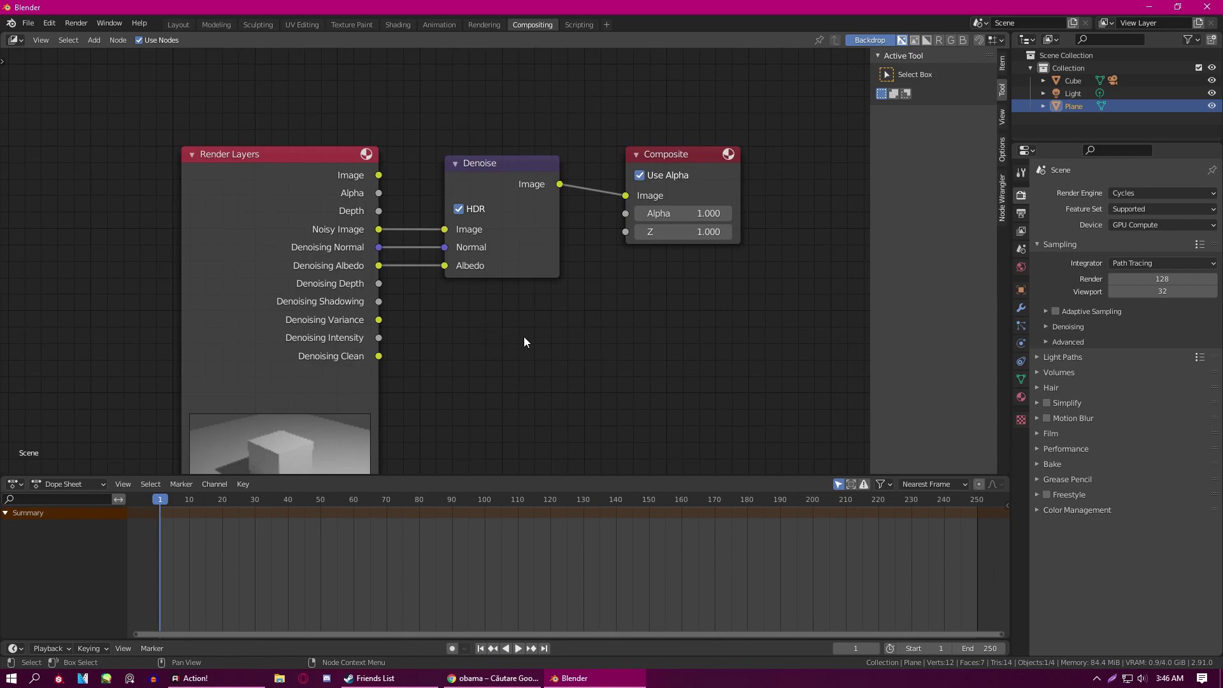
pyautogui.hotkey('shift', 'a')
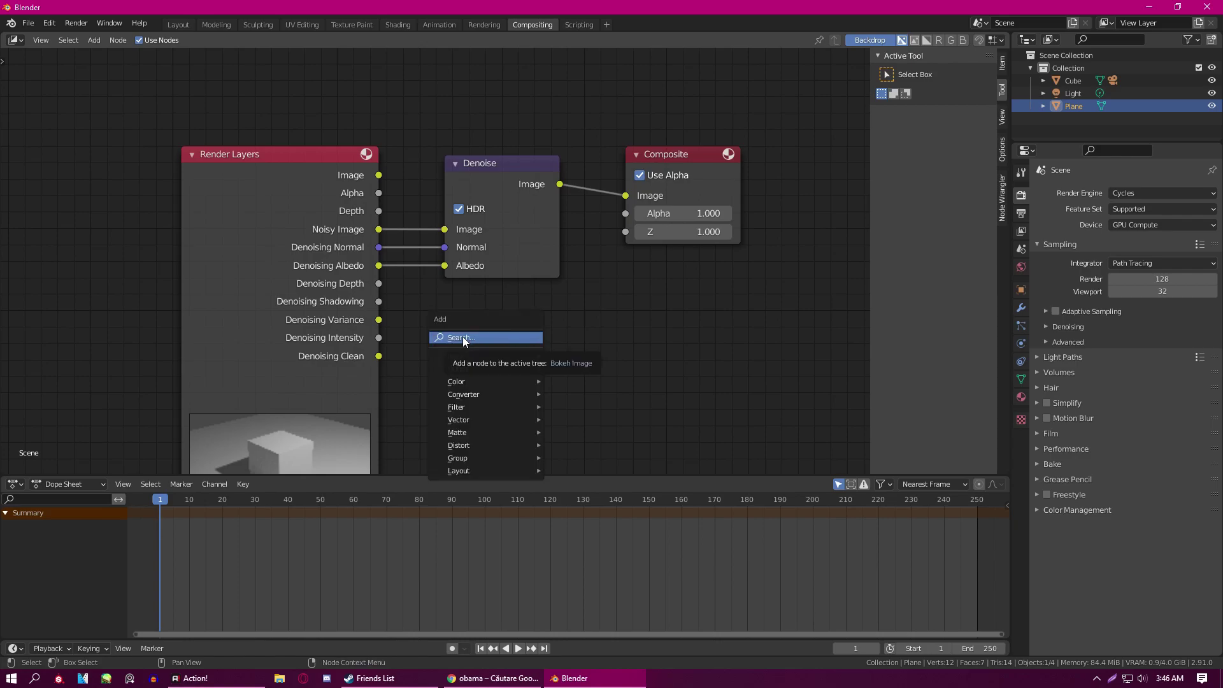
pyautogui.press('Escape')
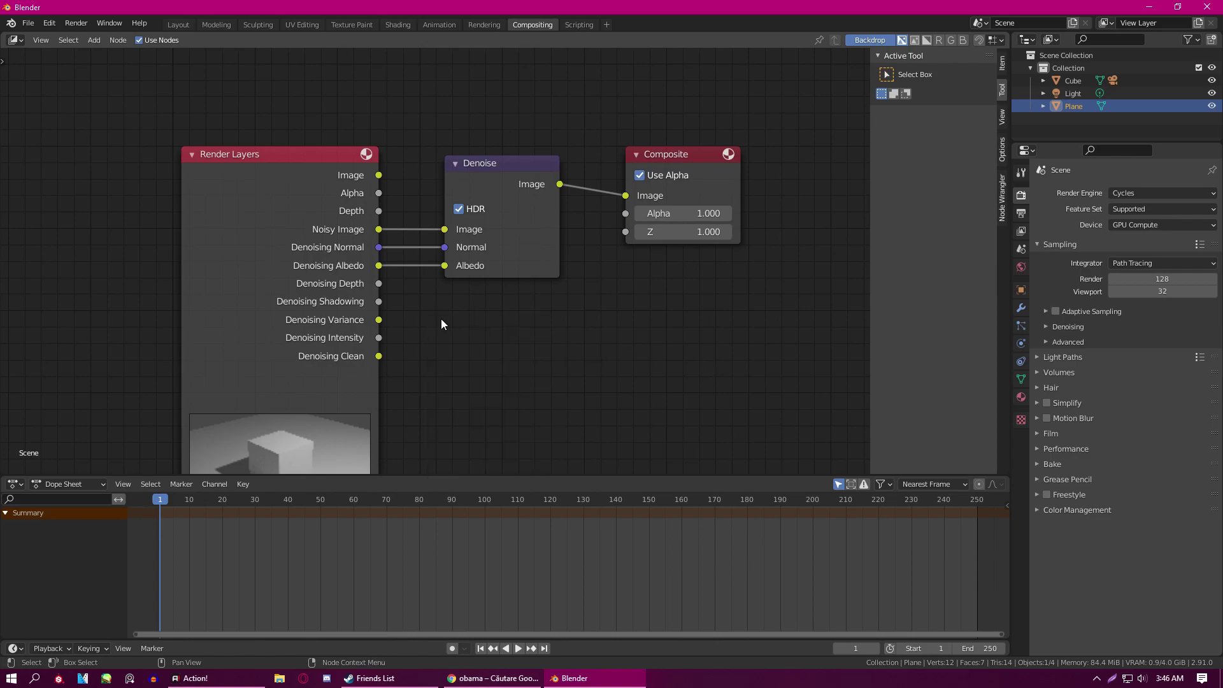
# - Return to the Layout workspace, preview the scene in Rendered shading, and set the World background strength to 1.200
pyautogui.click(172, 21)
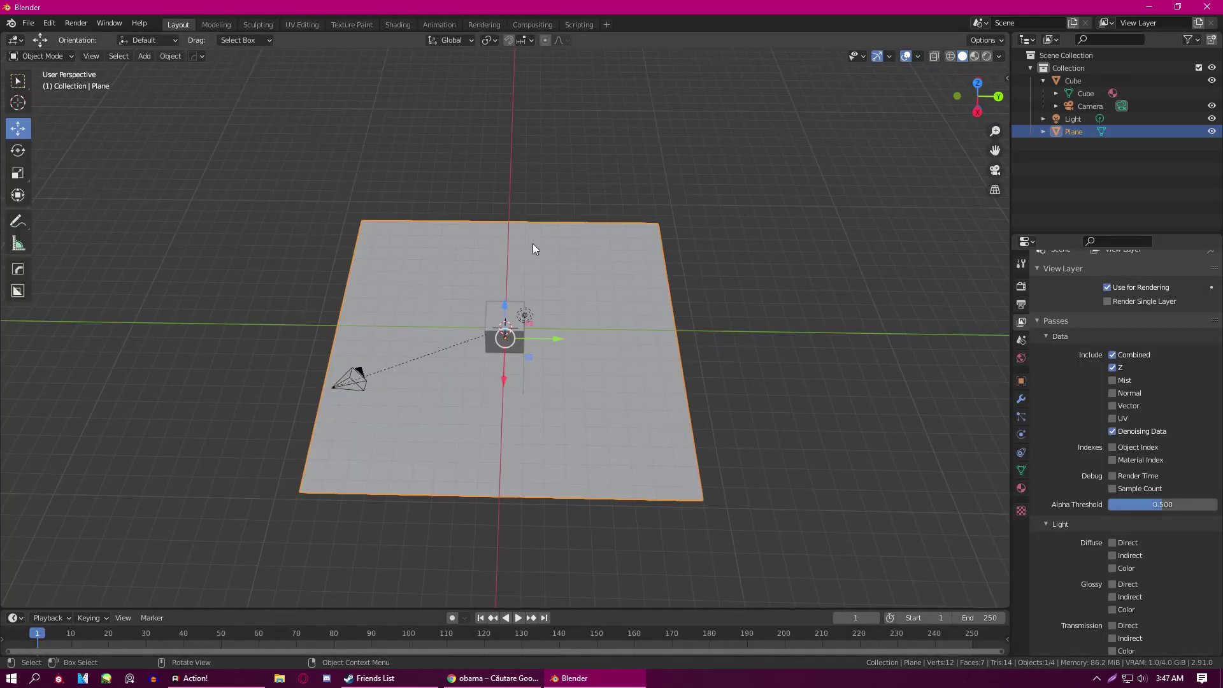
pyautogui.click(1021, 340)
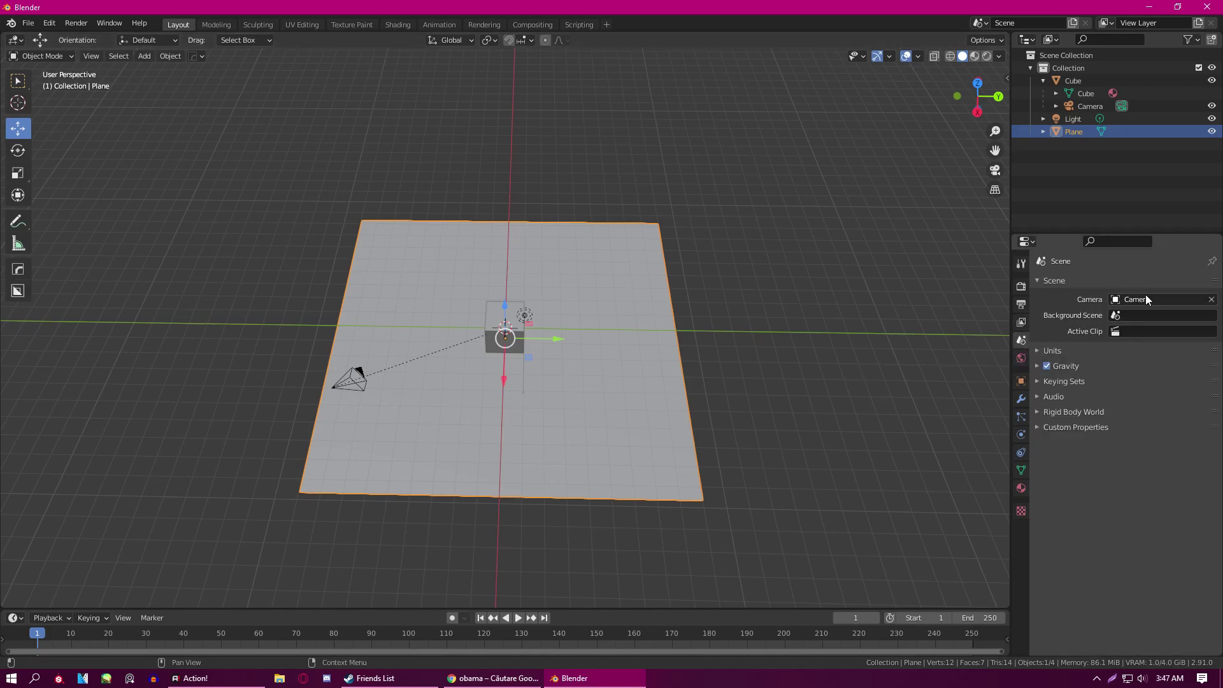
pyautogui.click(1021, 360)
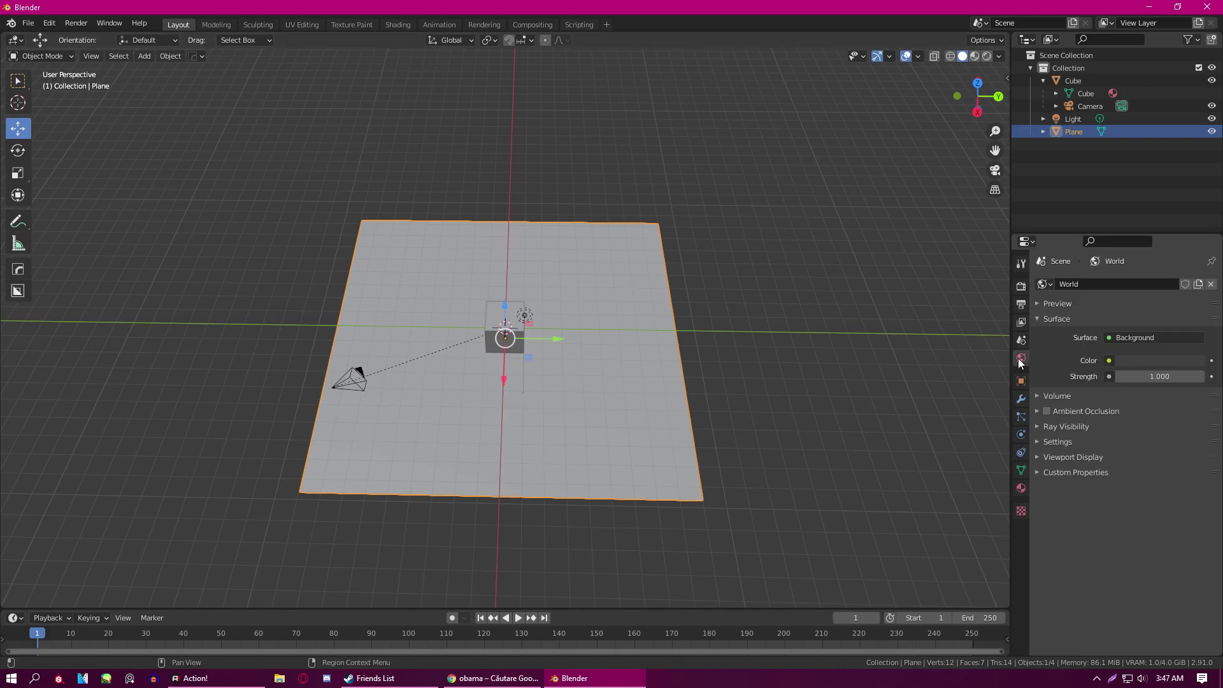
pyautogui.doubleClick(1171, 378)
pyautogui.write('0')
pyautogui.press('Return')
pyautogui.click(986, 56)
pyautogui.moveTo(1178, 376)
pyautogui.mouseDown()
pyautogui.moveTo(1210, 376)
pyautogui.moveTo(1166, 376)
pyautogui.moveTo(1210, 375)
pyautogui.moveTo(1184, 376)
pyautogui.mouseUp()
# - Set the World background color to black and return the viewport to Solid shading
pyautogui.click(1146, 359)
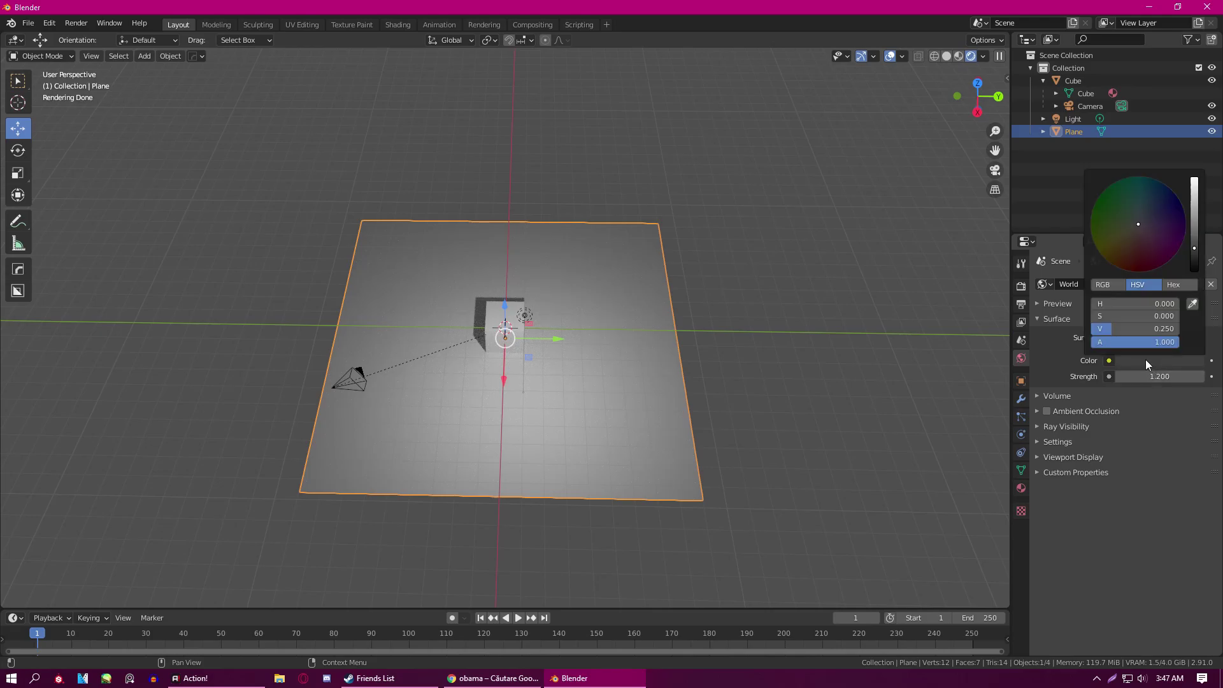
pyautogui.moveTo(1196, 254)
pyautogui.mouseDown()
pyautogui.moveTo(1196, 271)
pyautogui.moveTo(1194, 191)
pyautogui.moveTo(1193, 276)
pyautogui.mouseUp()
pyautogui.click(1112, 210)
pyautogui.click(1195, 219)
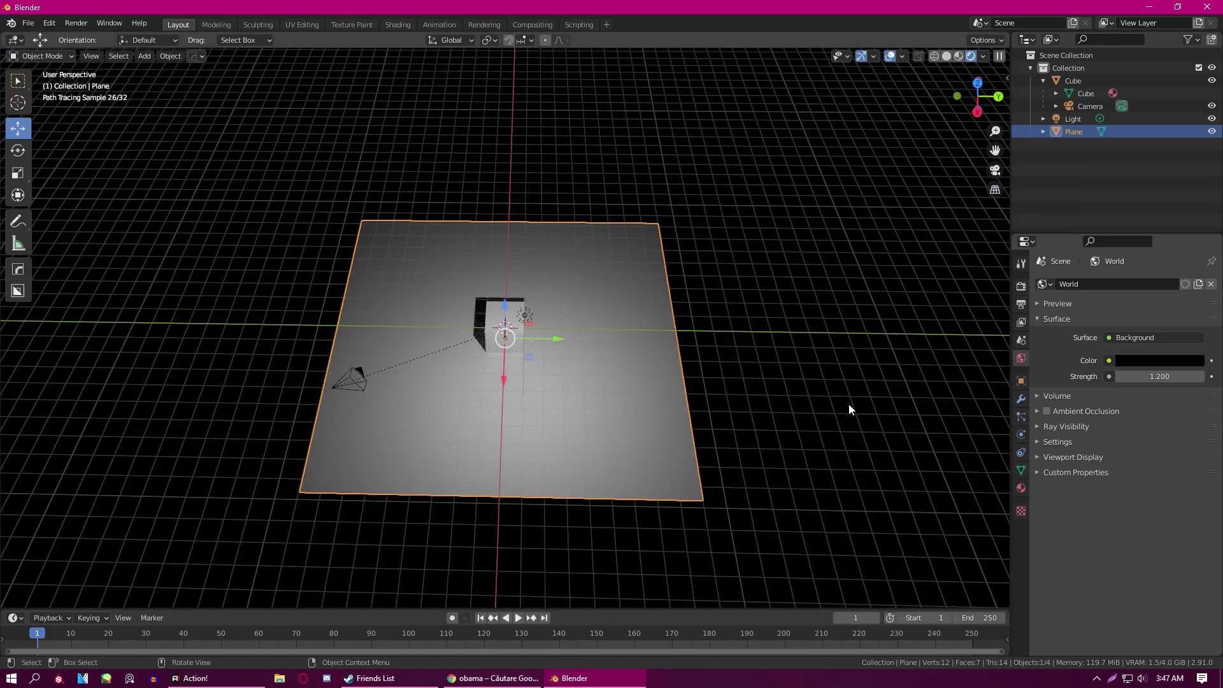
pyautogui.click(947, 56)
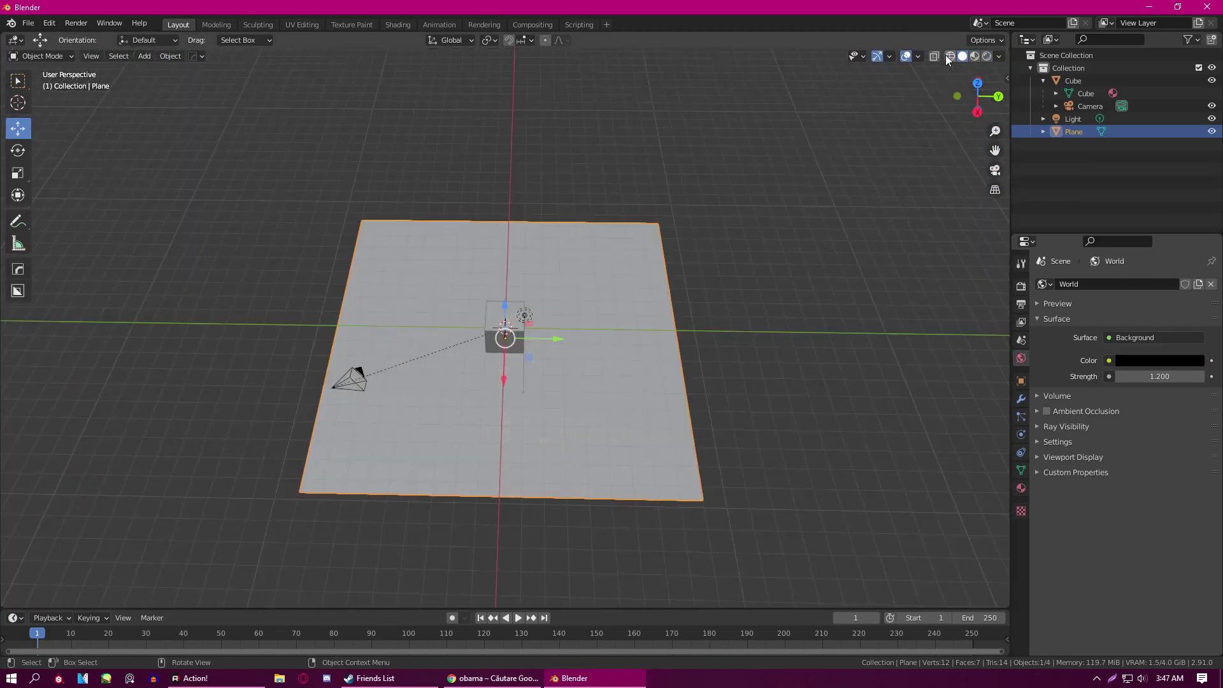
# - Review the plane's object properties, including its location, rotation and scale
pyautogui.click(1020, 381)
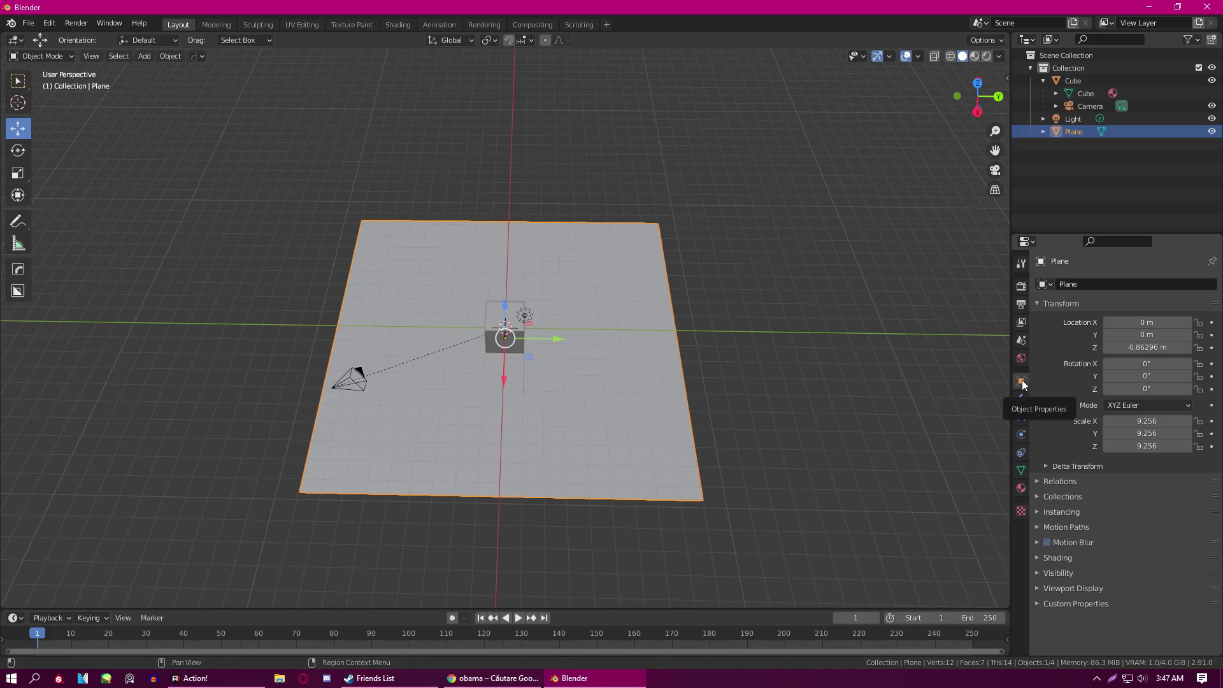
pyautogui.scroll(4, 508, 337)
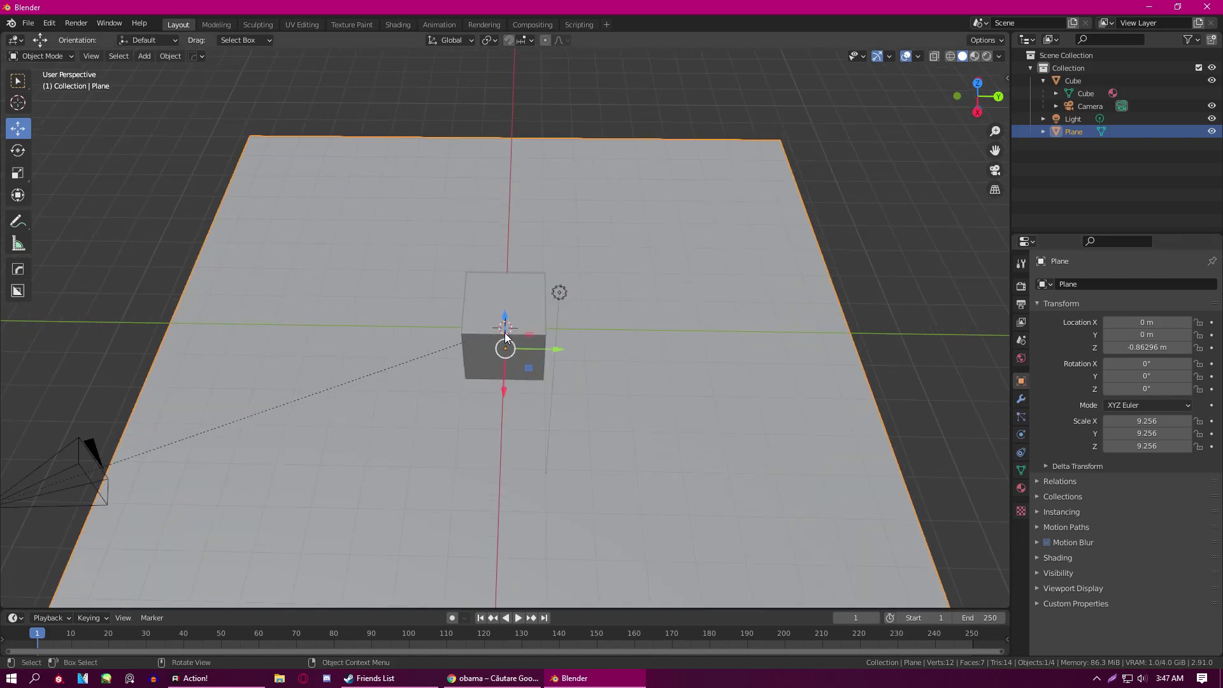
pyautogui.click(506, 325)
pyautogui.scroll(4, 507, 326)
pyautogui.click(885, 375)
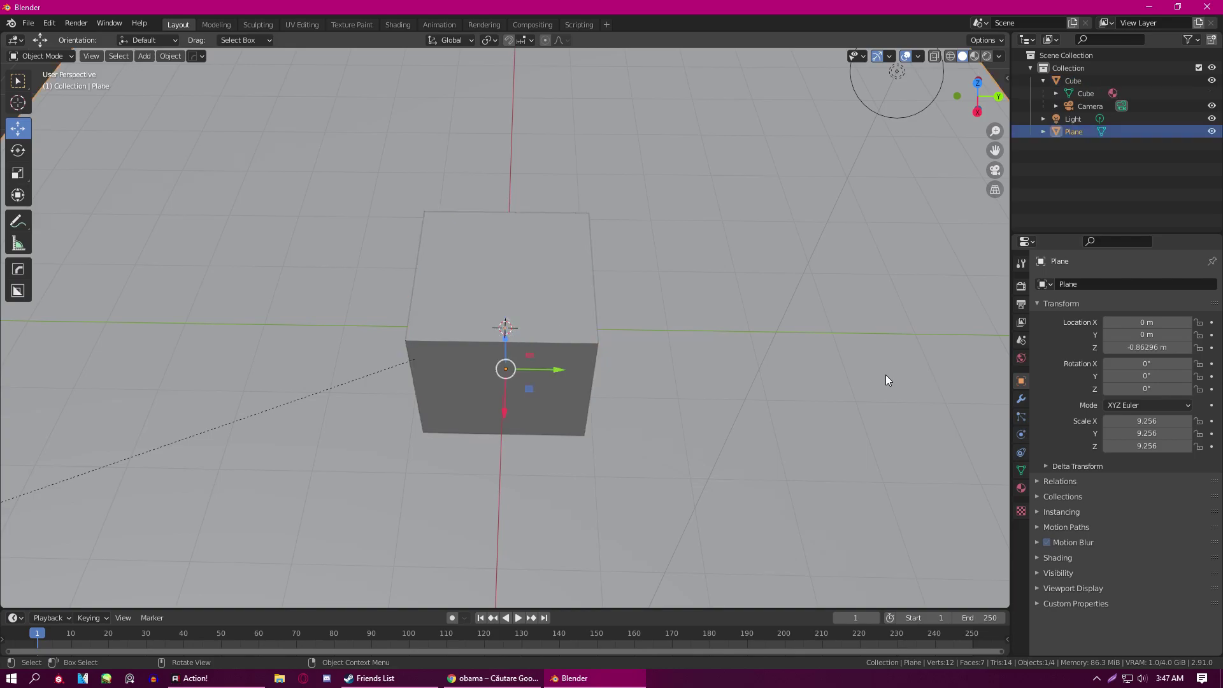
pyautogui.scroll(-5, 881, 369)
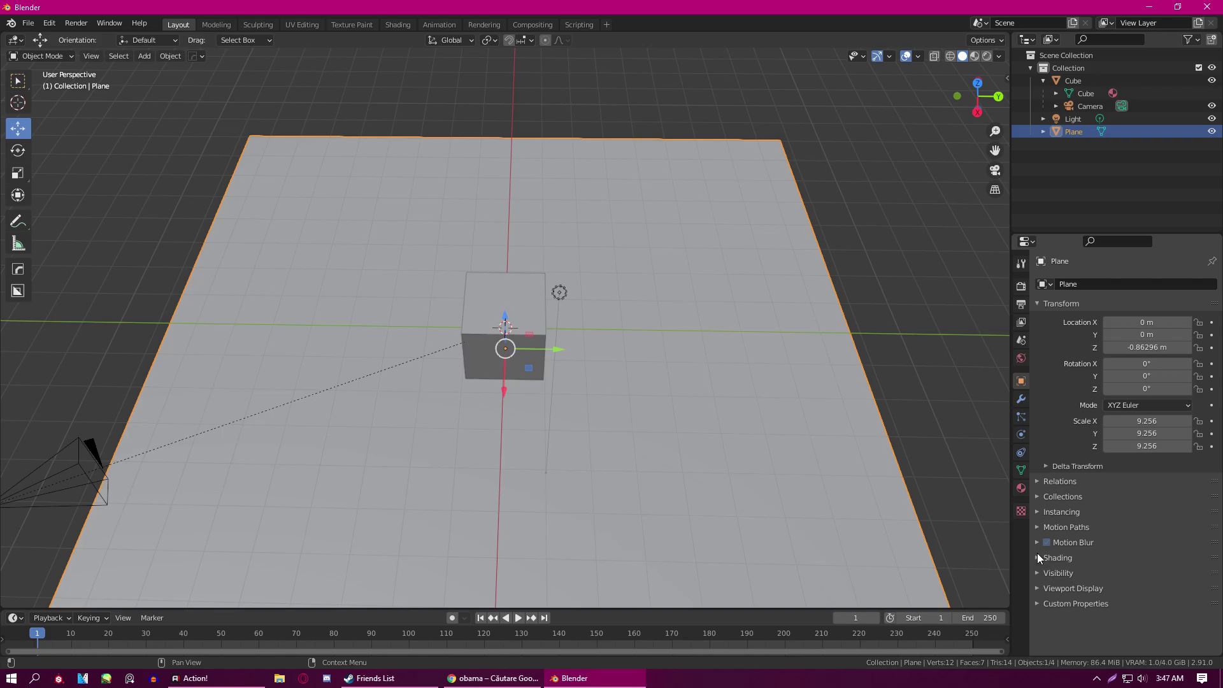
# - Add a Mirror modifier to the cube and turn off its X mirror axis
pyautogui.click(1021, 399)
pyautogui.scroll(-5, 600, 400)
pyautogui.scroll(5, 600, 400)
pyautogui.click(497, 364)
pyautogui.scroll(1, 497, 363)
pyautogui.scroll(5, 495, 359)
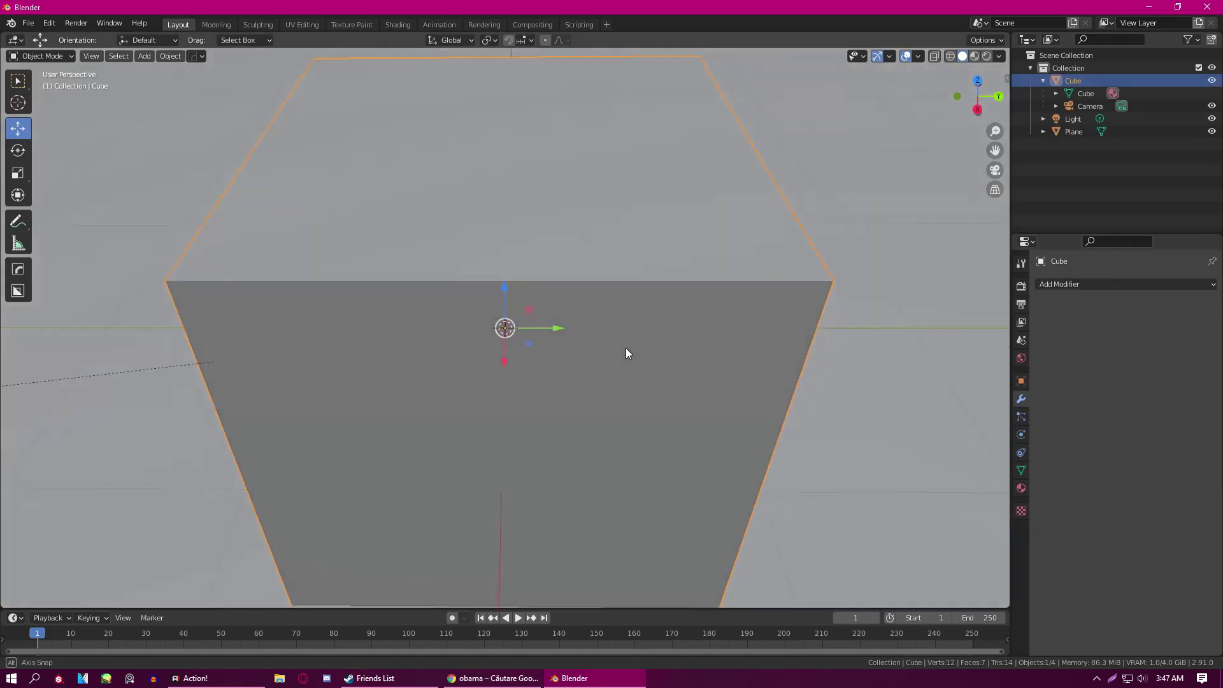
pyautogui.scroll(-6, 627, 350)
pyautogui.click(1111, 282)
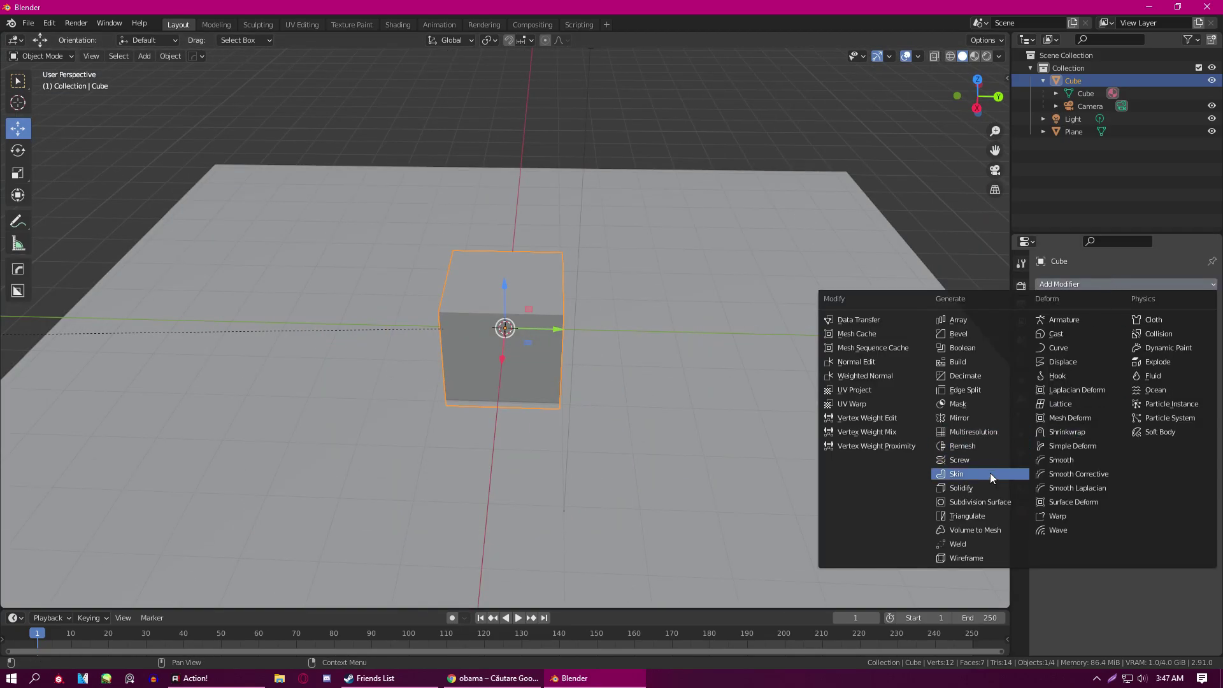
pyautogui.click(966, 414)
pyautogui.moveTo(1127, 354); pyautogui.dragTo(1152, 354)
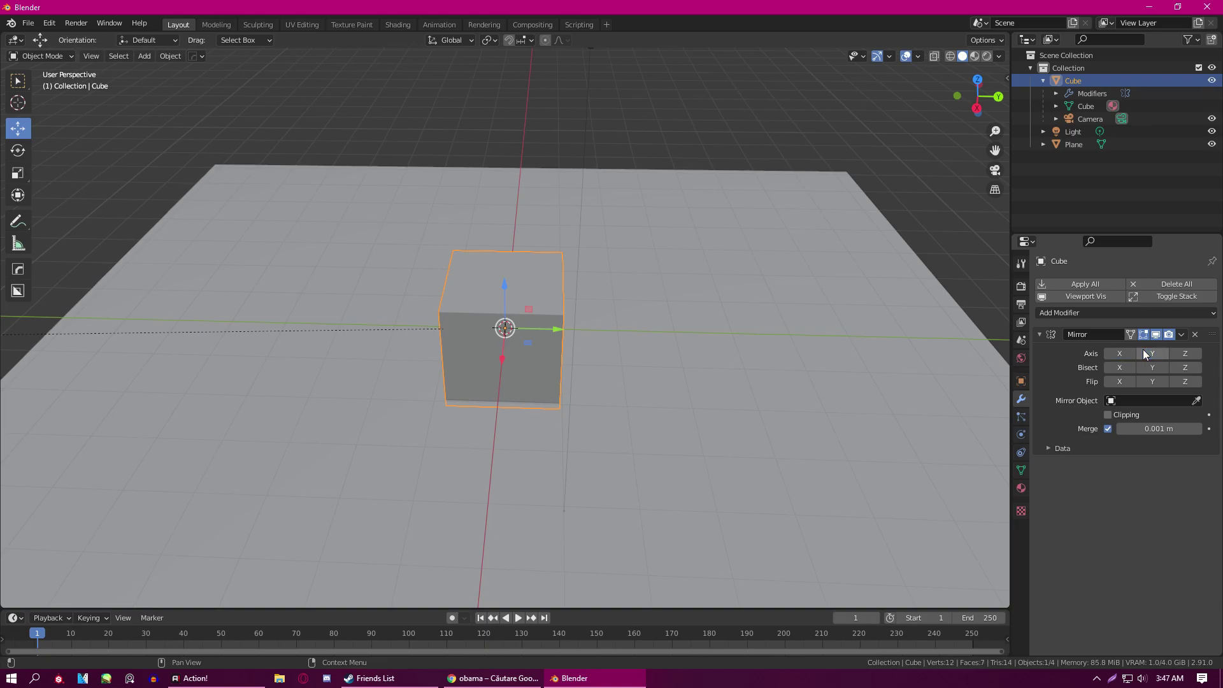
# - Move the plane sideways, roughly in the positive Y direction, until its edge passes near the cube's center
pyautogui.scroll(-5, 530, 302)
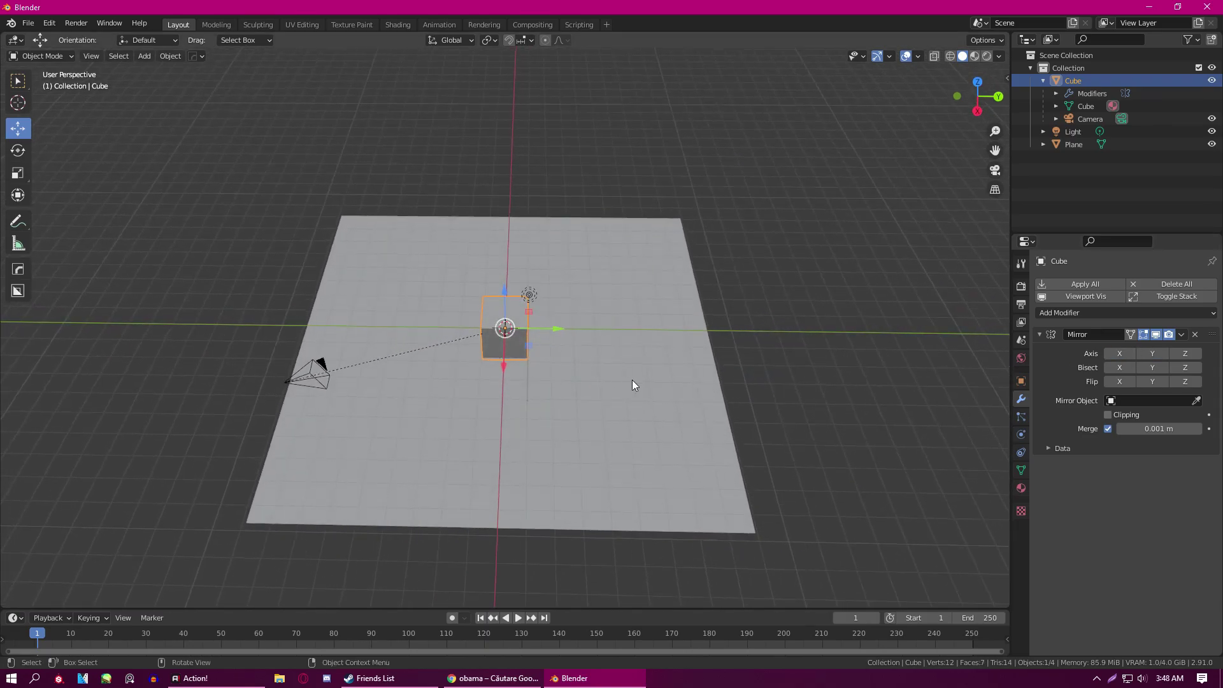
pyautogui.click(564, 346)
pyautogui.press('g')
pyautogui.click(778, 360)
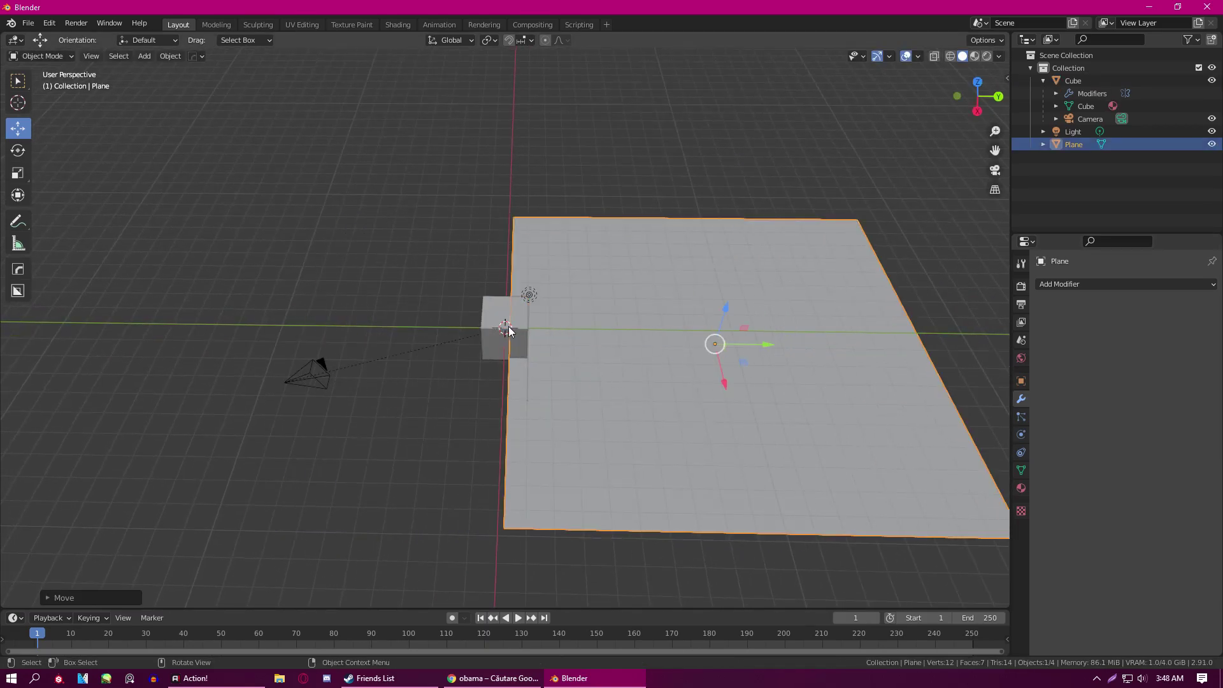
# - Move the cube along the Y axis away from the plane, leaving a gap between them
pyautogui.click(510, 331)
pyautogui.scroll(3, 557, 333)
pyautogui.scroll(5, 516, 330)
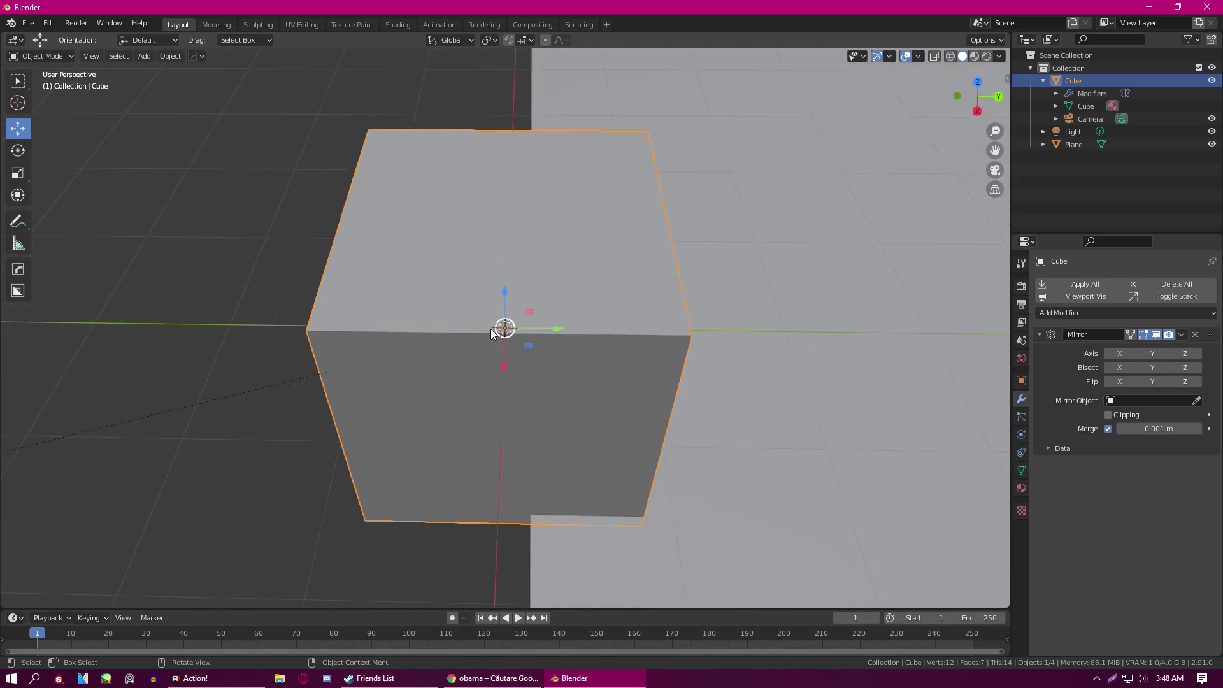
pyautogui.press('g')
pyautogui.press('y')
pyautogui.click(367, 344)
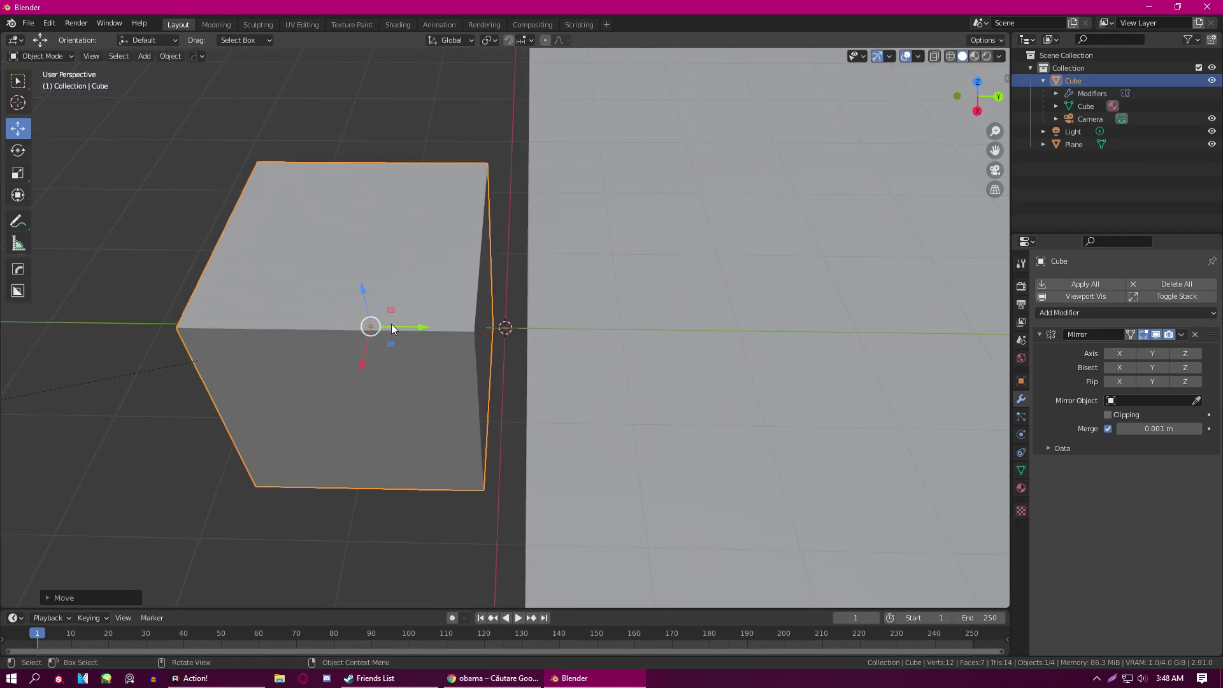
pyautogui.hotkey('ctrl', 'z')
pyautogui.press('g')
pyautogui.press('y')
pyautogui.click(358, 311)
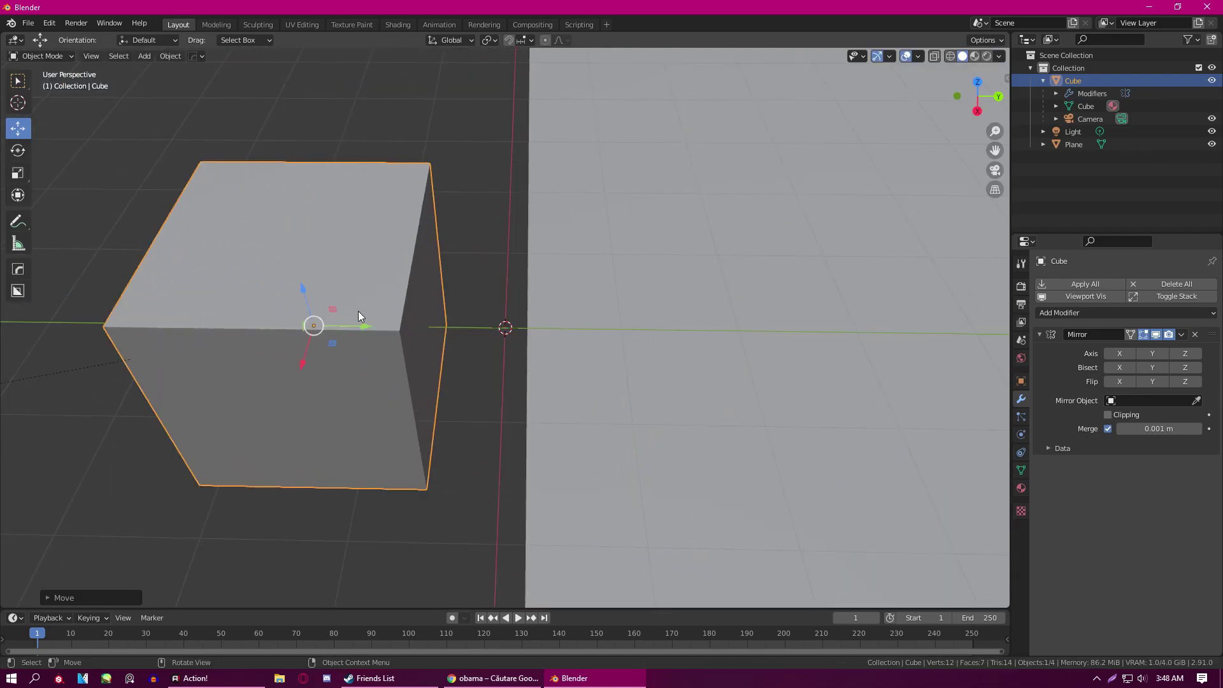
# - Move the cube's side face nearest the plane inward along Y, narrowing the mesh to about half its width
pyautogui.press('Tab')
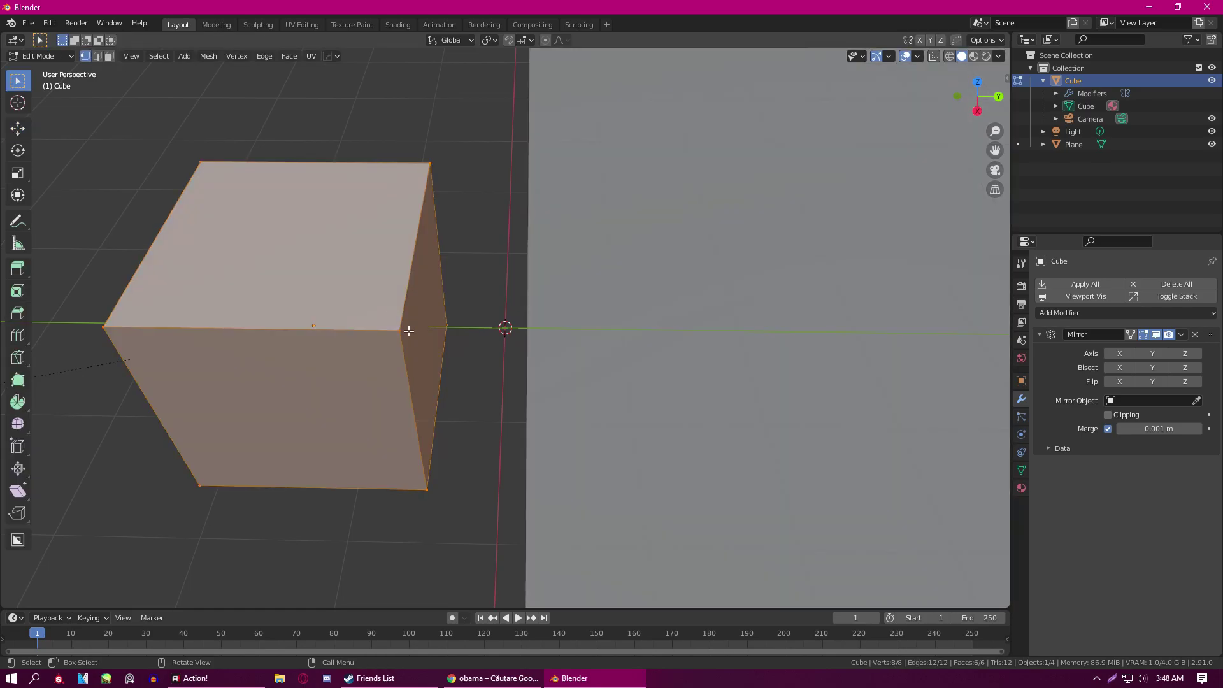
pyautogui.click(417, 320)
pyautogui.press('3')
pyautogui.click(427, 327)
pyautogui.press('g')
pyautogui.press('y')
pyautogui.click(307, 320)
pyautogui.keyDown('shift'); pyautogui.moveTo(307, 320); pyautogui.dragTo(493, 322, button='middle'); pyautogui.keyUp('shift')
pyautogui.press('Tab')
# - Try to set the narrowed cube's origin to its geometry and enable the Y axis in its Mirror modifier
pyautogui.scroll(4, 646, 364)
pyautogui.scroll(-5, 538, 316)
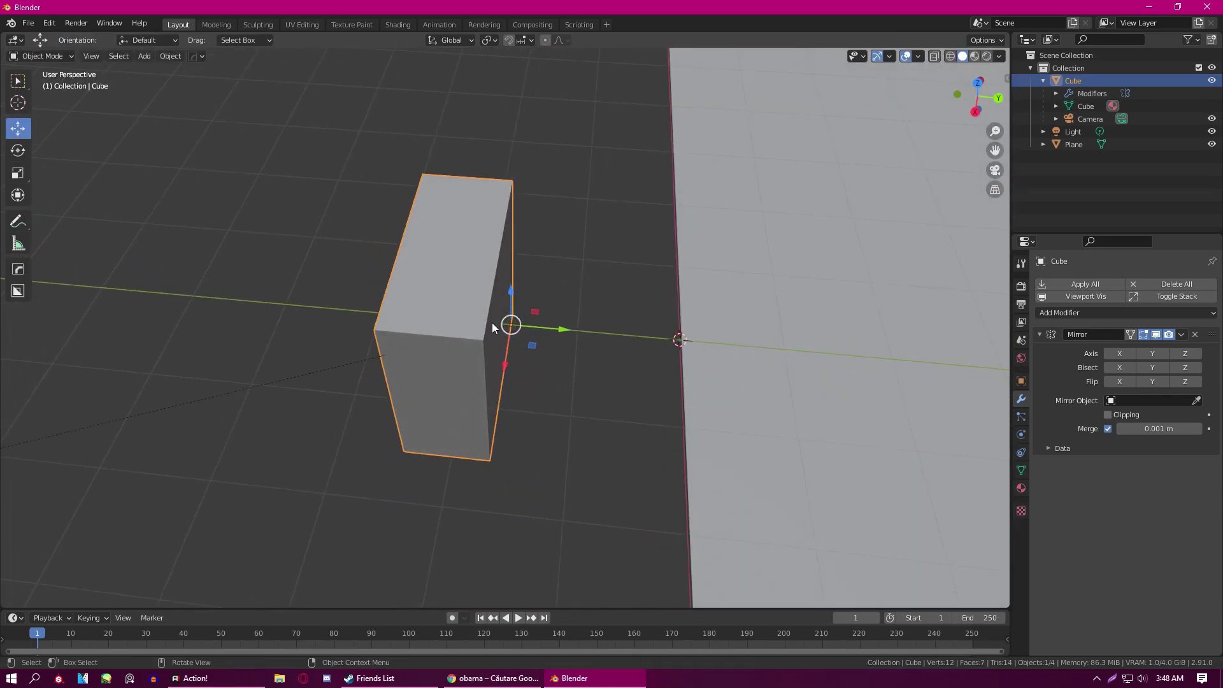
pyautogui.rightClick(490, 322)
pyautogui.moveTo(487, 354)
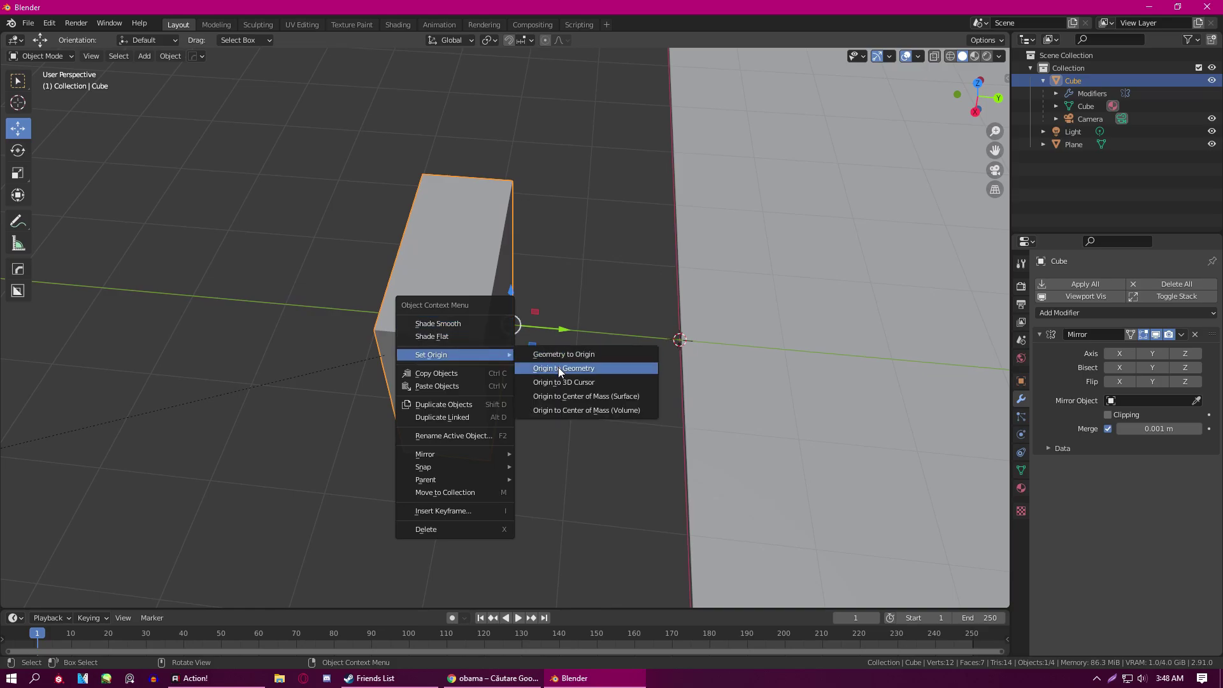
pyautogui.click(558, 366)
pyautogui.moveTo(554, 364); pyautogui.dragTo(462, 311, button='middle')
pyautogui.press('Tab')
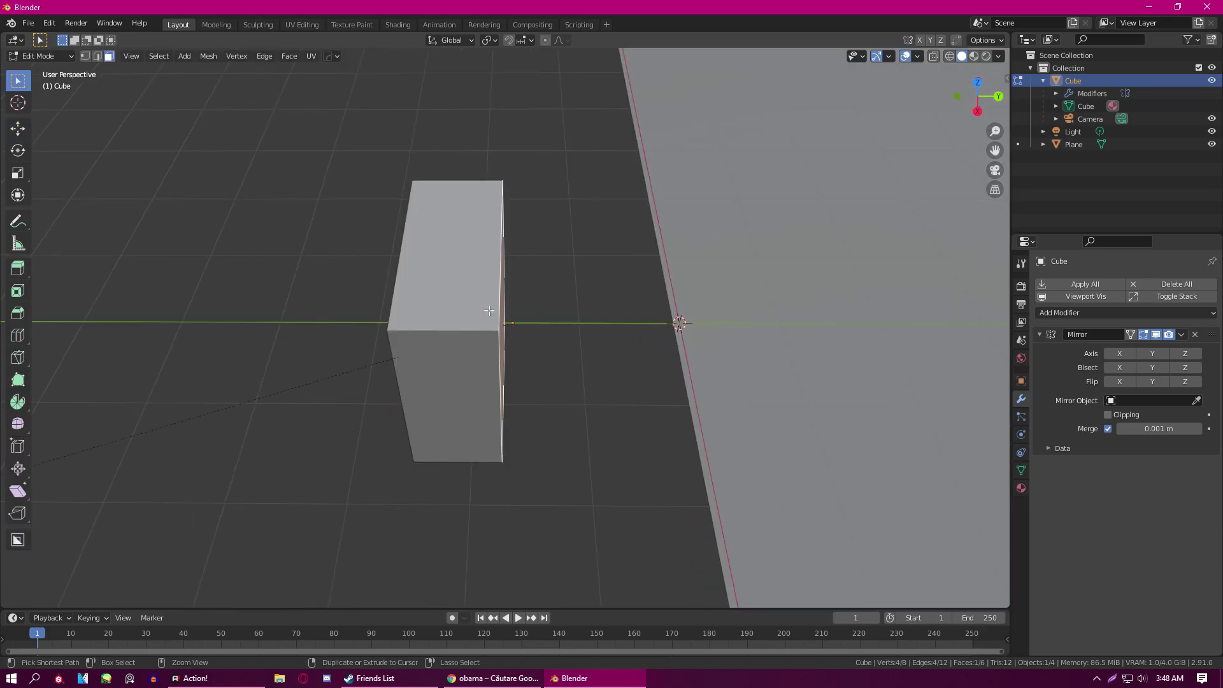
pyautogui.press('Tab')
pyautogui.click(1144, 355)
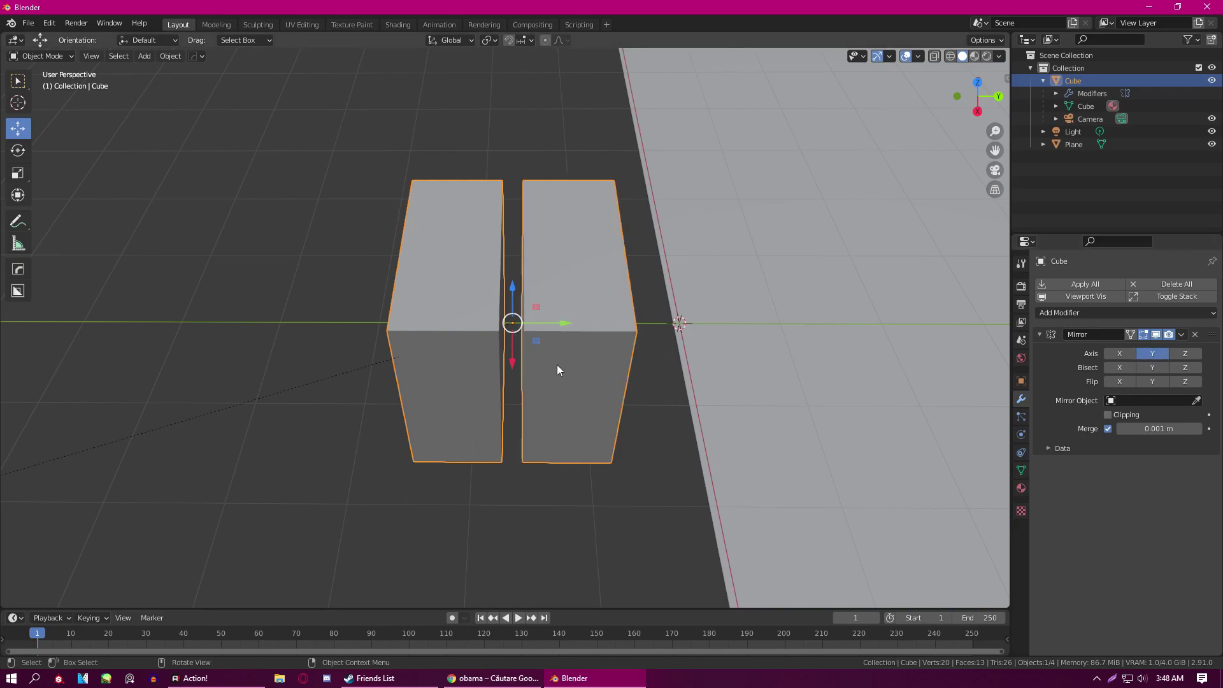
# - Undo the Y mirroring and the inward face move, and return the cube to Object Mode
pyautogui.hotkey('ctrl', 'z')
pyautogui.hotkey('ctrl', 'z')
pyautogui.hotkey('ctrl', 'z')
pyautogui.scroll(-8, 586, 335)
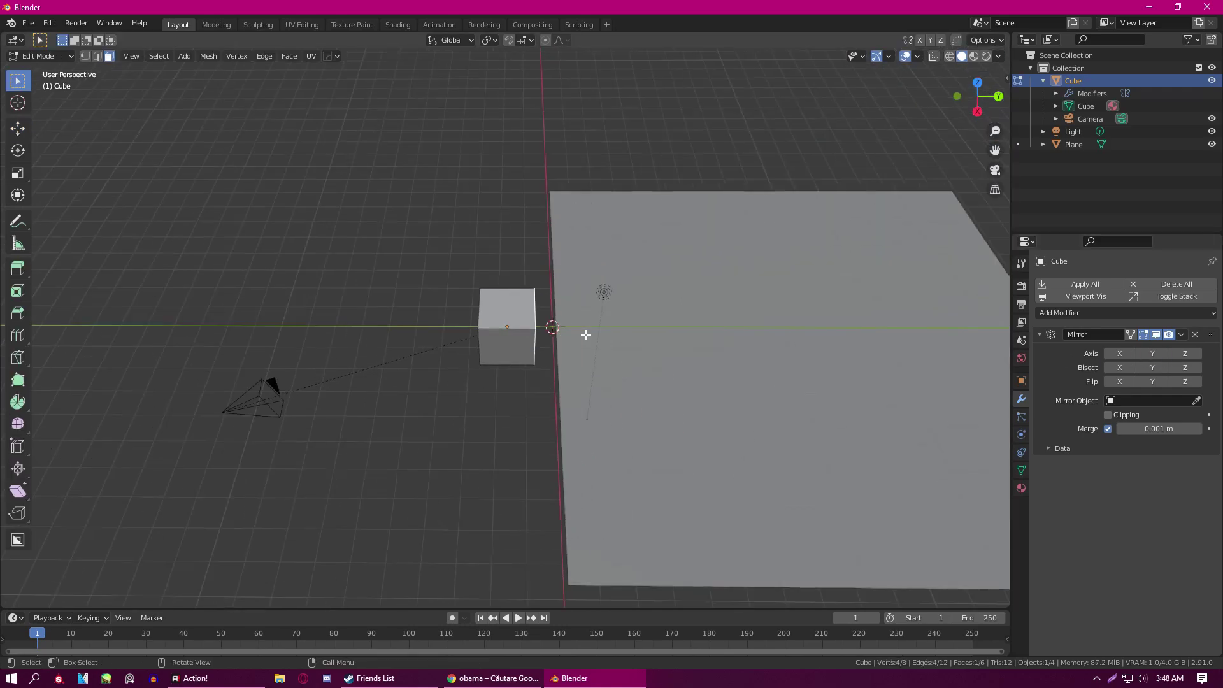
pyautogui.press('Tab')
pyautogui.scroll(3, 578, 325)
pyautogui.scroll(-7, 578, 325)
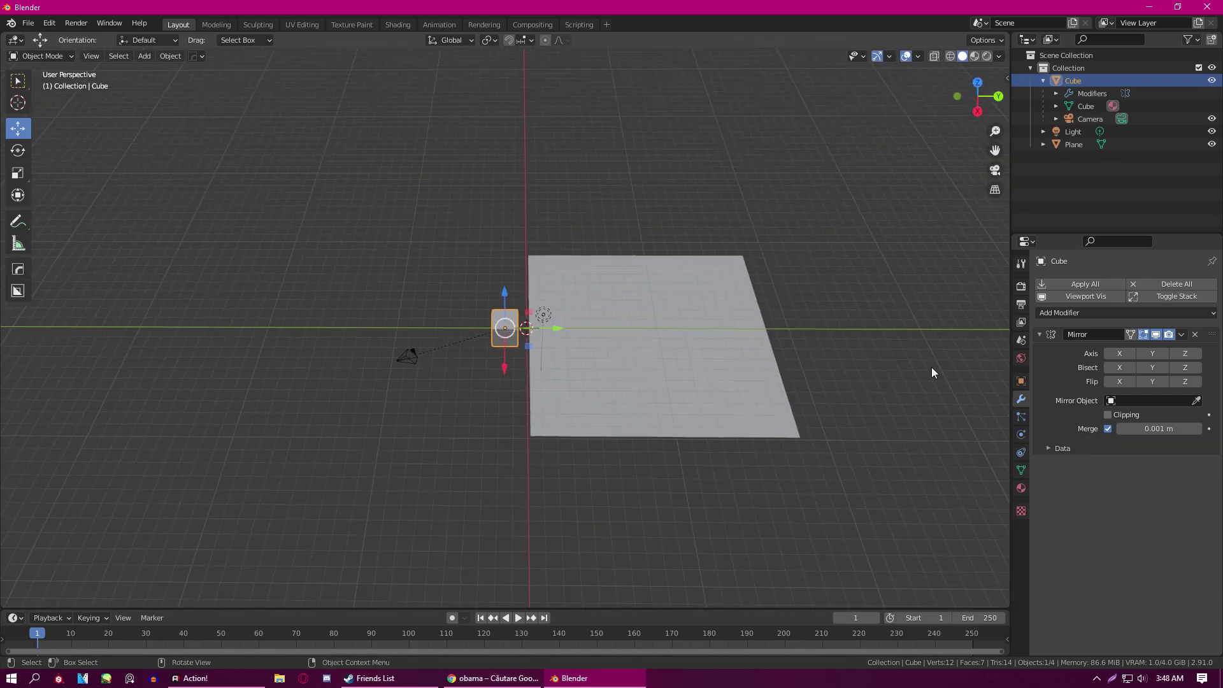
# - Set the plane as the cube's mirror object, enable the Y mirror axis, and switch the Z axis on and off
pyautogui.click(1196, 401)
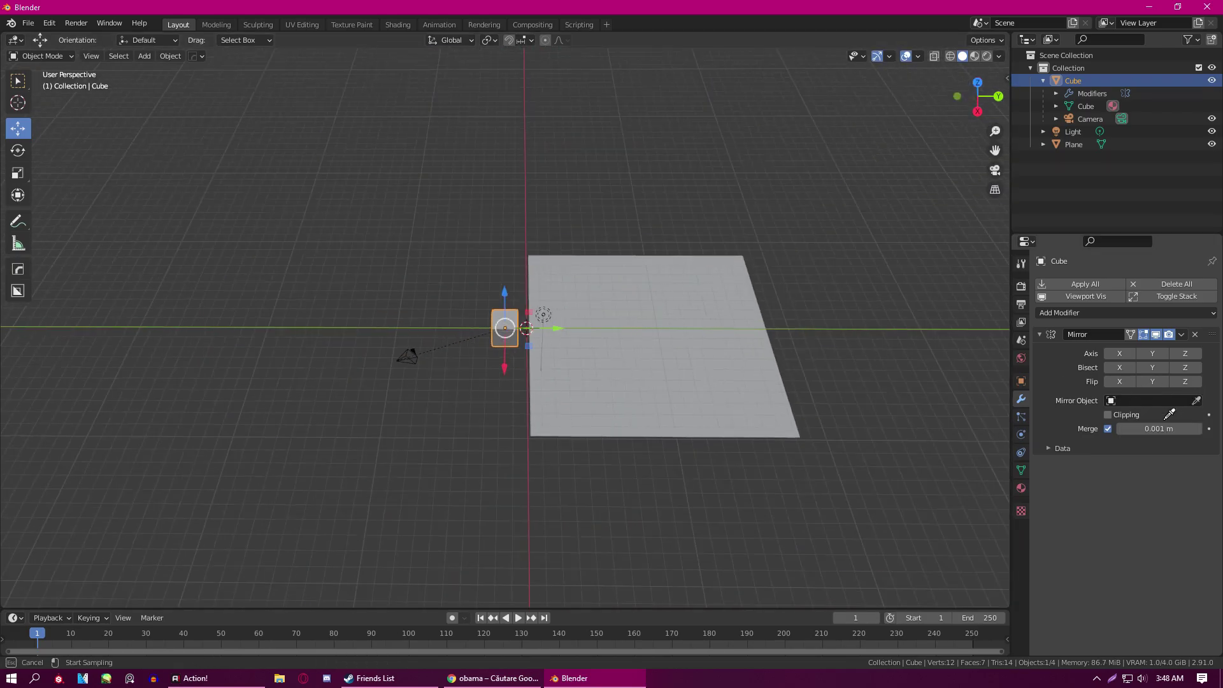
pyautogui.click(635, 332)
pyautogui.click(1150, 354)
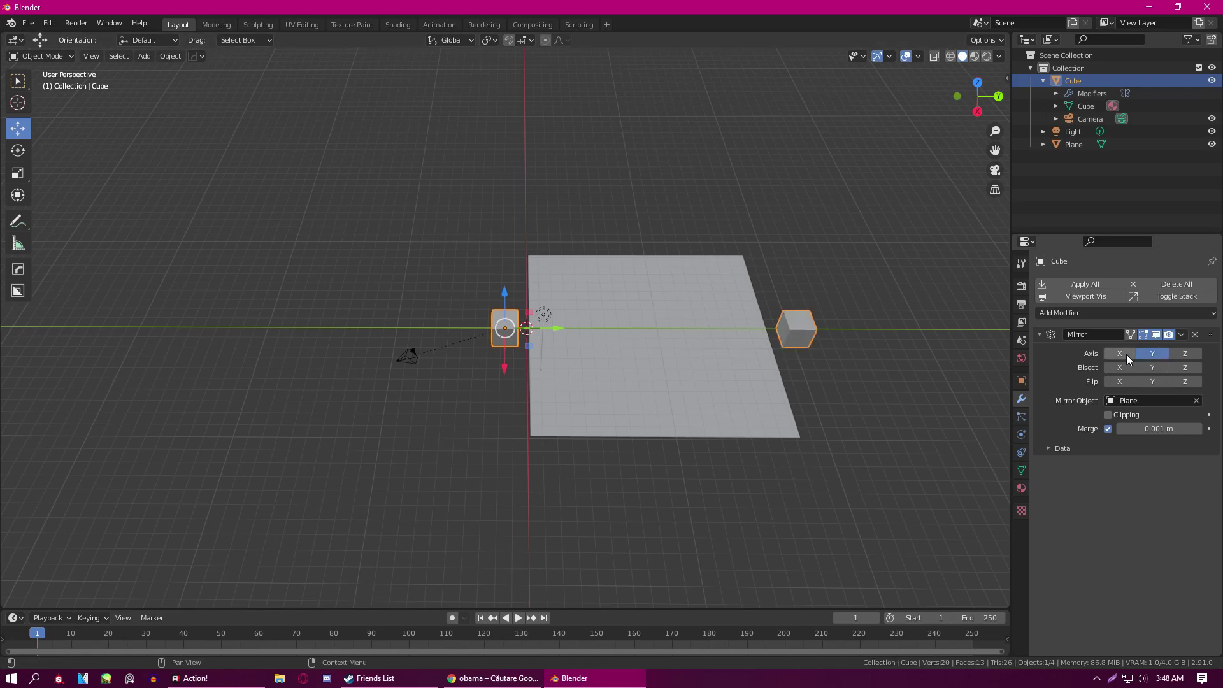
pyautogui.click(1184, 353)
pyautogui.click(1184, 353)
pyautogui.click(1185, 354)
pyautogui.click(1185, 353)
pyautogui.click(1185, 354)
pyautogui.click(1185, 354)
# - Replace the cube's Mirror modifier with a Solidify modifier and set its thickness to -0.65 m
pyautogui.click(1194, 335)
pyautogui.scroll(8, 485, 304)
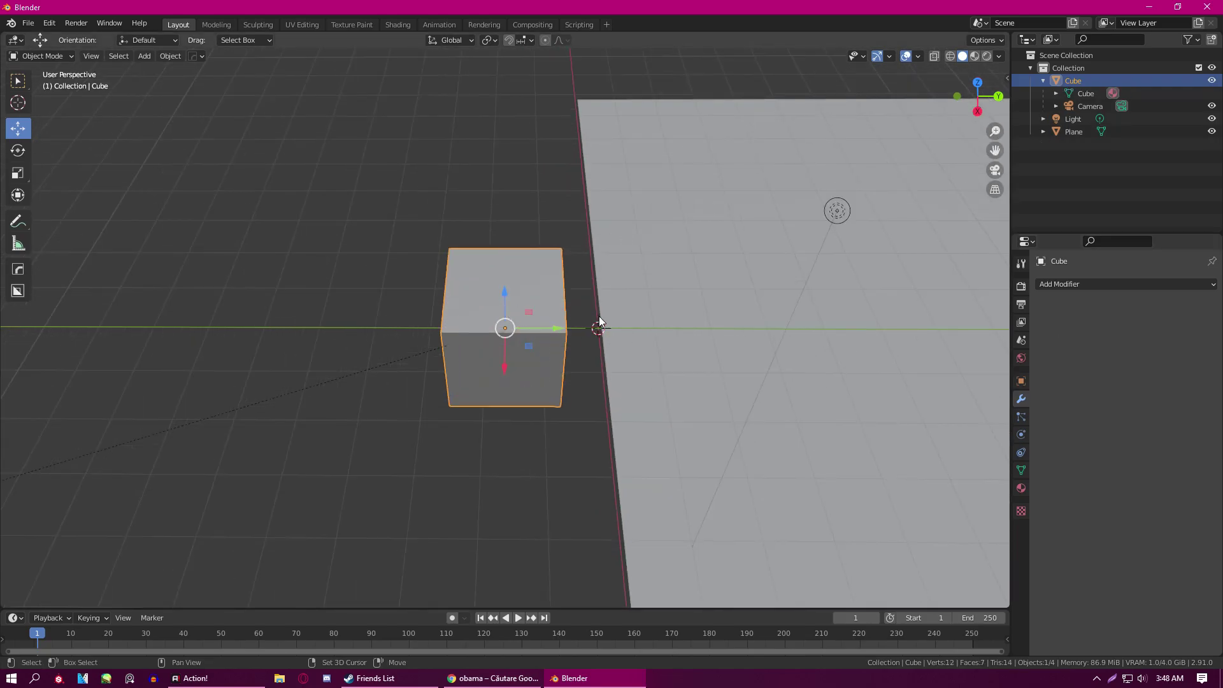
pyautogui.click(1153, 285)
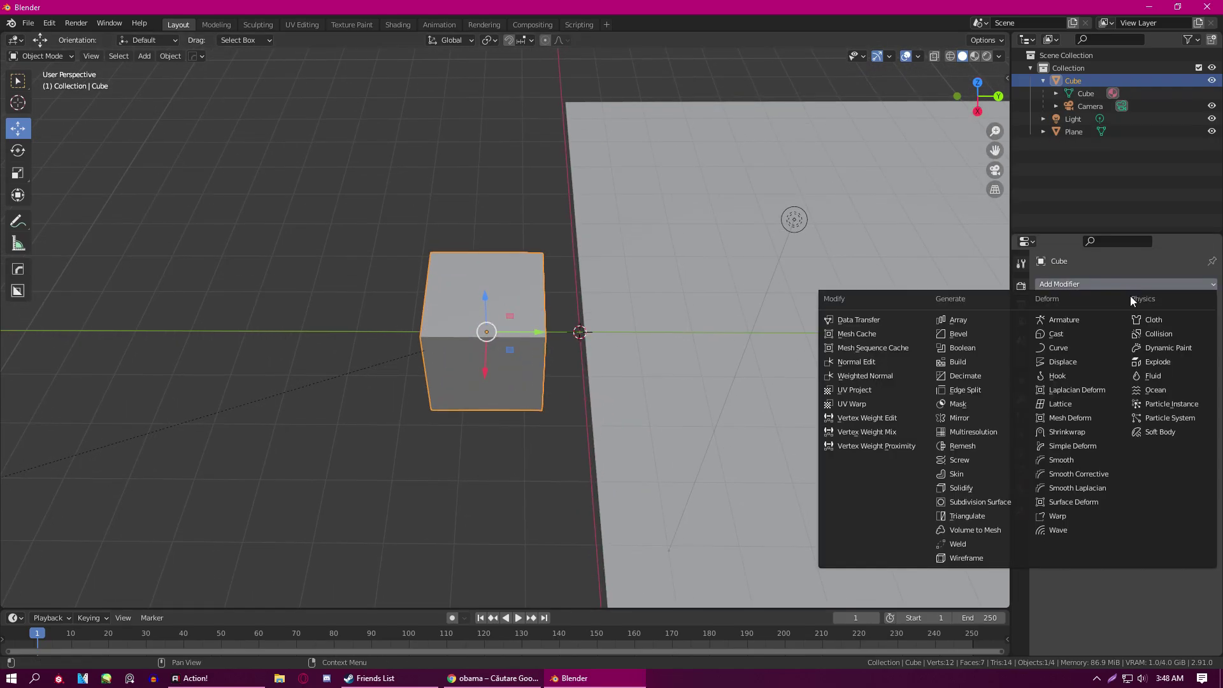
pyautogui.click(993, 488)
pyautogui.scroll(5, 559, 340)
pyautogui.moveTo(559, 340); pyautogui.dragTo(534, 338, button='middle')
pyautogui.moveTo(1152, 370); pyautogui.dragTo(1095, 369)
# - Examine the solidified cube's shell from inside and outside, with X-ray display on and off
pyautogui.scroll(5, 554, 317)
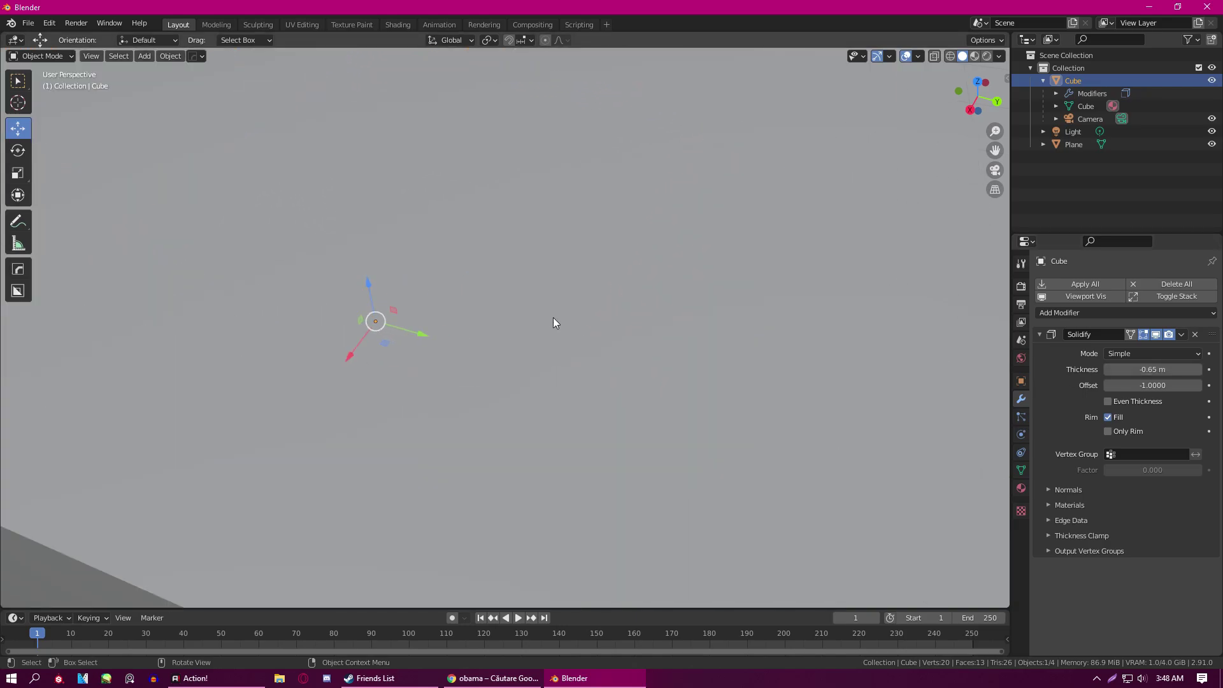
pyautogui.scroll(5, 484, 272)
pyautogui.scroll(-5, 484, 276)
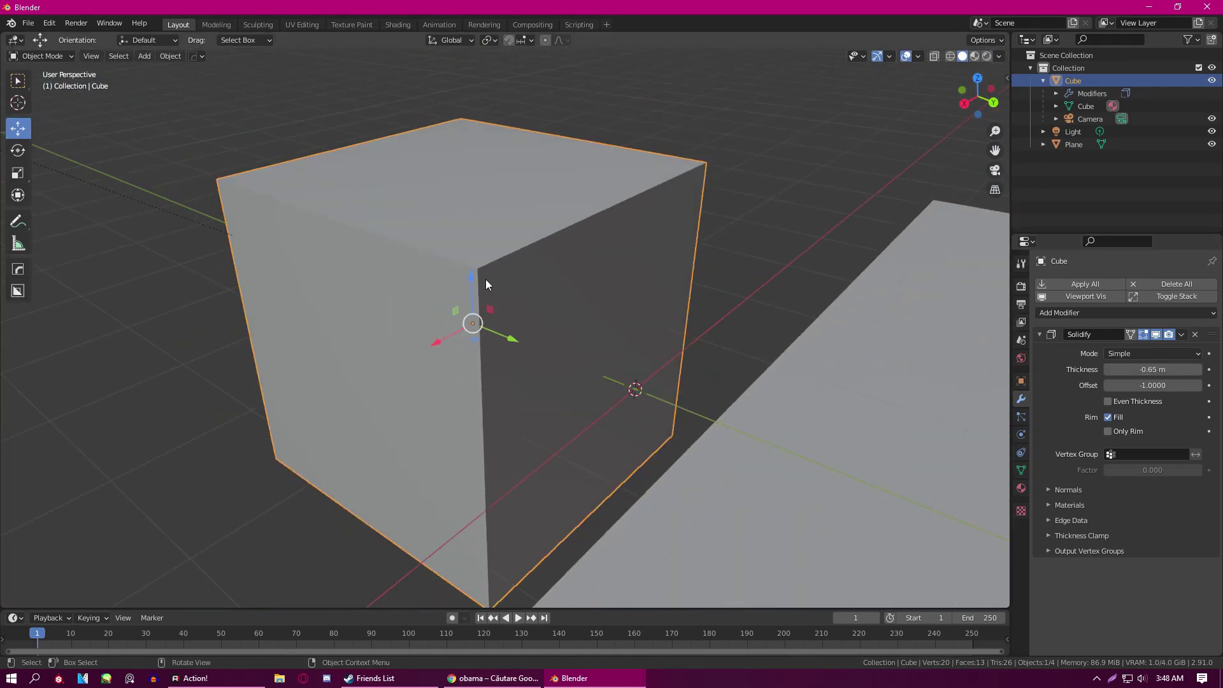
pyautogui.scroll(5, 485, 279)
pyautogui.scroll(2, 482, 284)
pyautogui.scroll(-5, 552, 282)
pyautogui.moveTo(551, 281); pyautogui.dragTo(569, 322, button='middle')
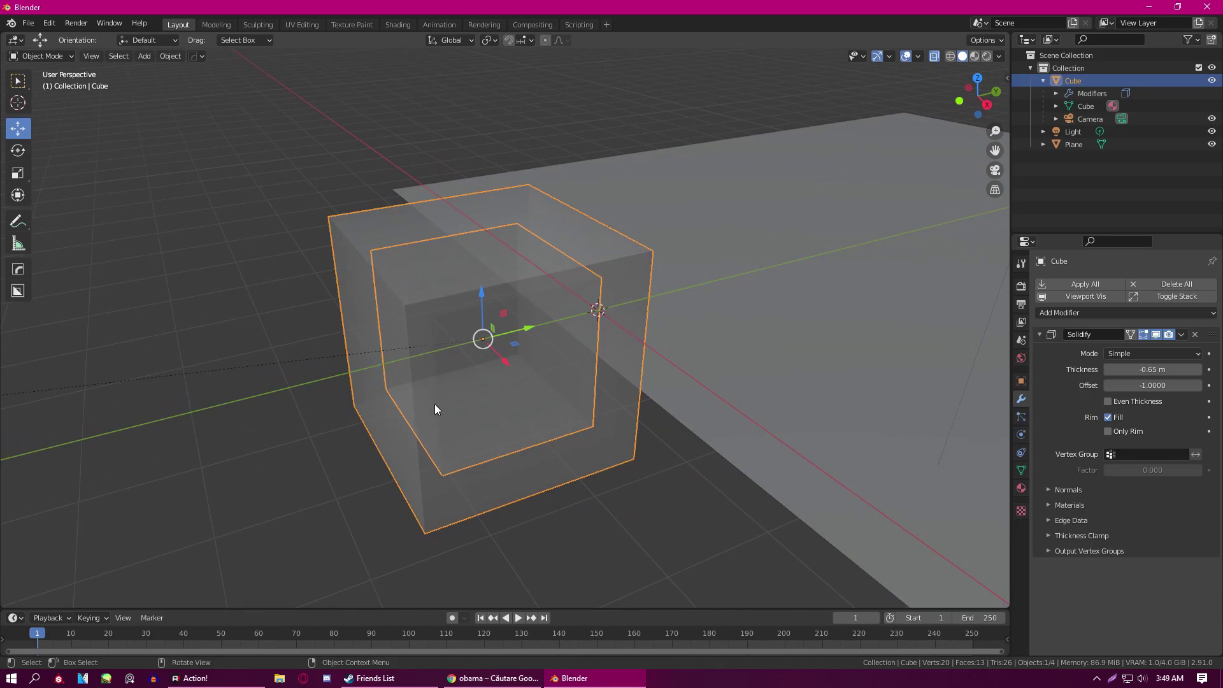
pyautogui.scroll(-8, 528, 401)
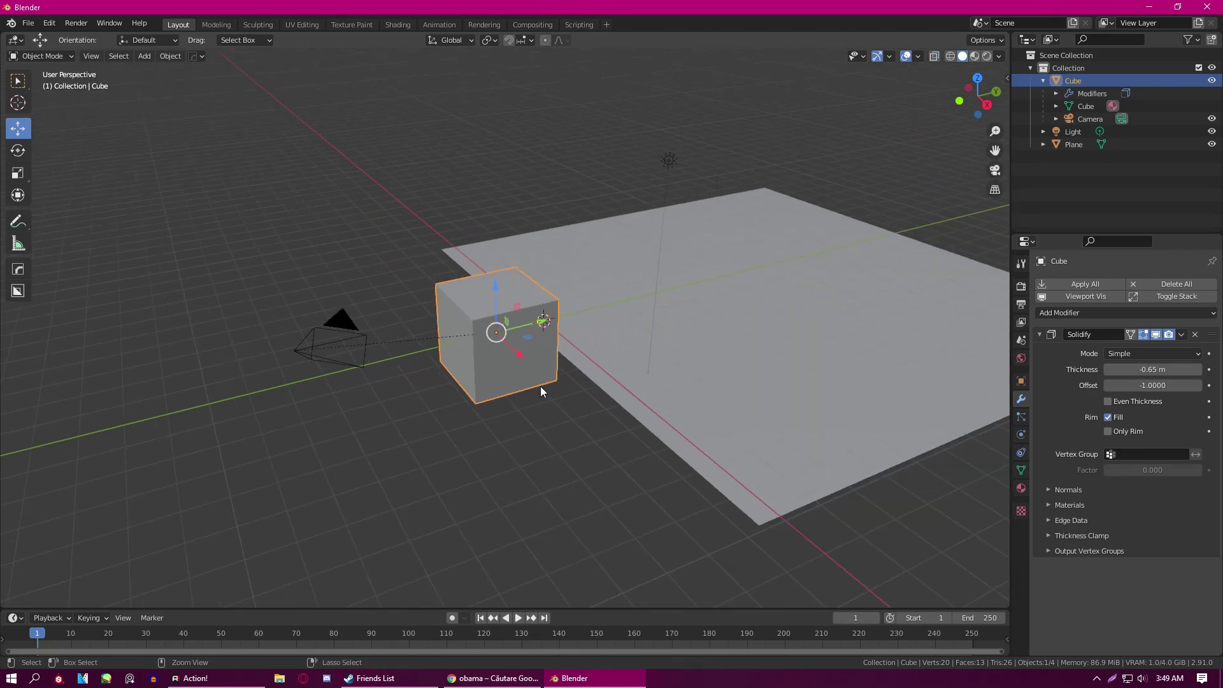
# - Add a Solidify modifier to the plane and set its thickness to -0.05 m
pyautogui.click(541, 386)
pyautogui.click(822, 357)
pyautogui.scroll(3, 879, 339)
pyautogui.click(1089, 283)
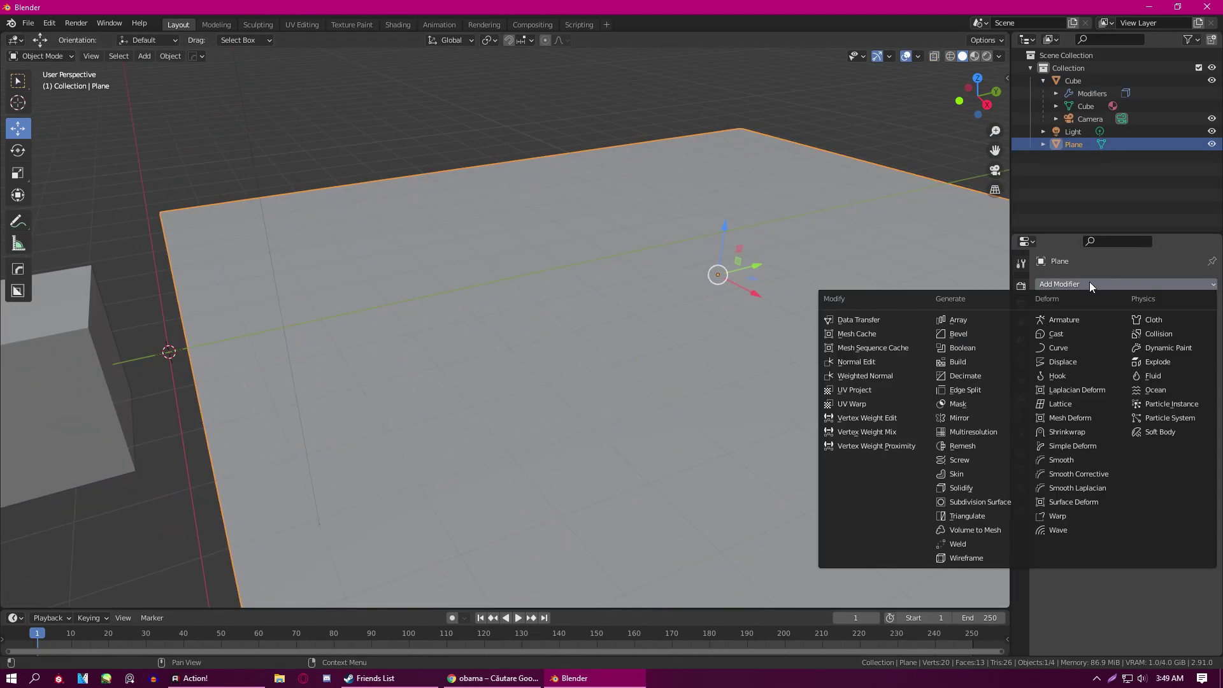
pyautogui.click(986, 492)
pyautogui.moveTo(986, 492); pyautogui.dragTo(923, 367, button='middle')
pyautogui.moveTo(1153, 370); pyautogui.dragTo(1131, 370)
pyautogui.moveTo(610, 287); pyautogui.dragTo(612, 333, button='middle')
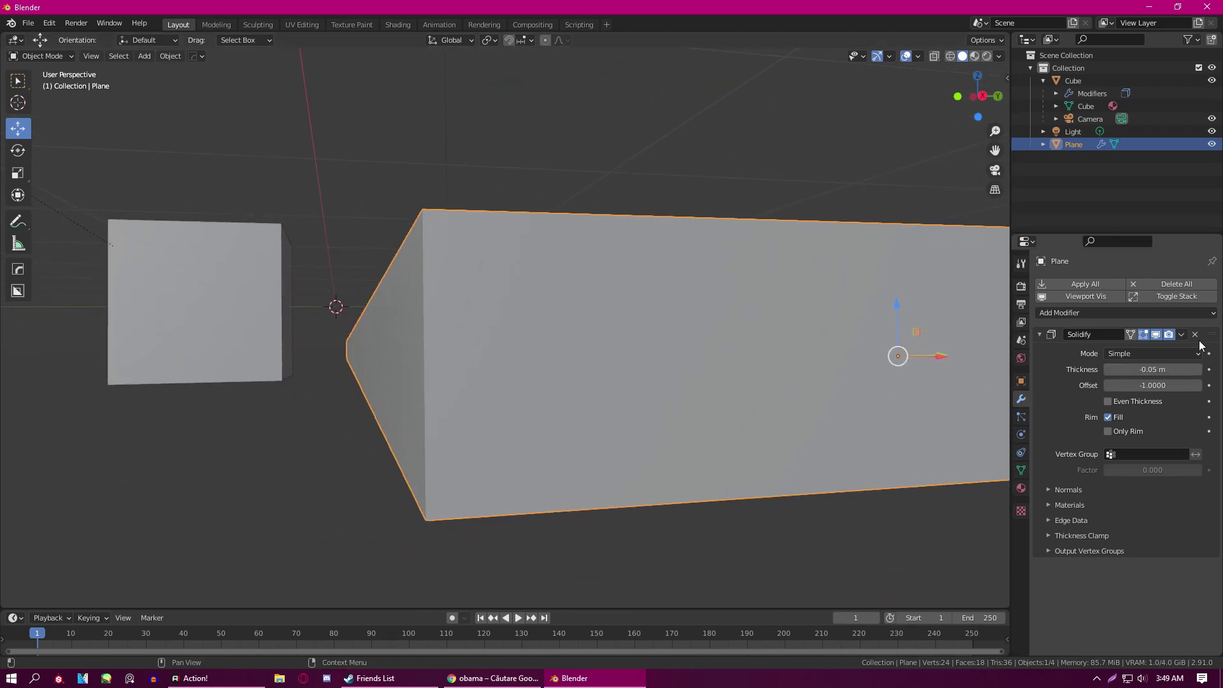
# - Remove the Solidify modifiers from the plane and the cube
pyautogui.click(1195, 333)
pyautogui.click(149, 306)
pyautogui.press('KP_Decimal')
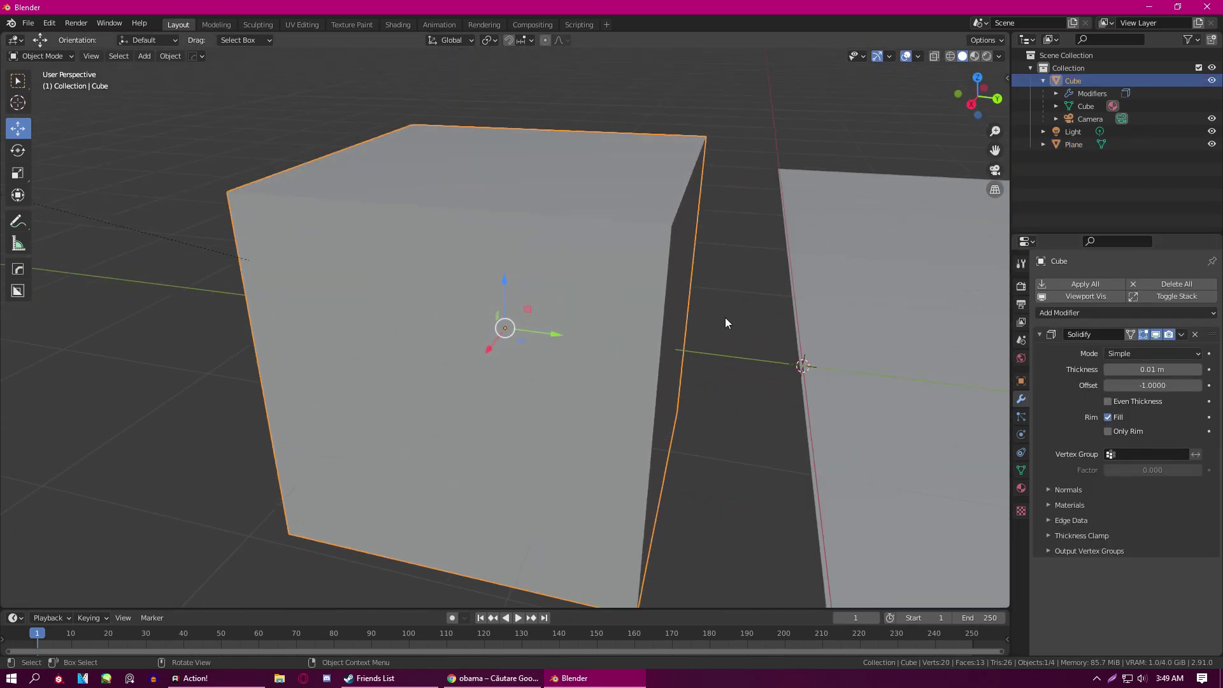
pyautogui.click(1195, 334)
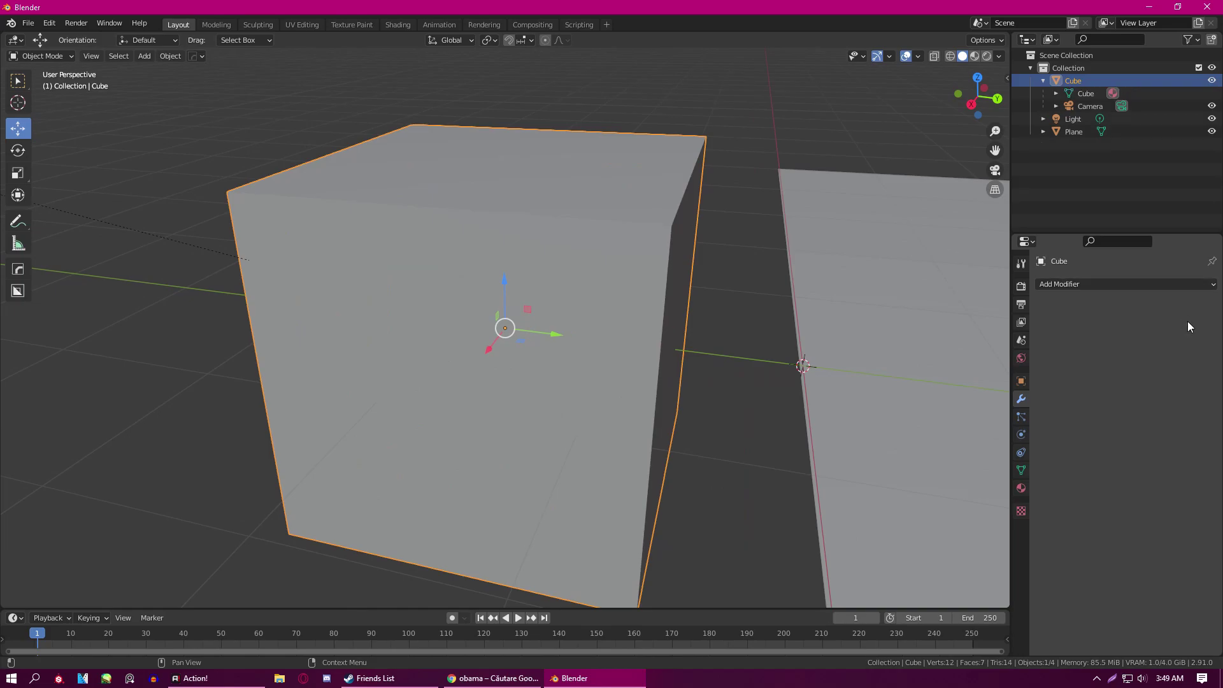
# - Add a Subdivision Surface modifier to the cube, raise its viewport levels to 6, and inspect the smoothness
pyautogui.click(1128, 291)
pyautogui.click(980, 502)
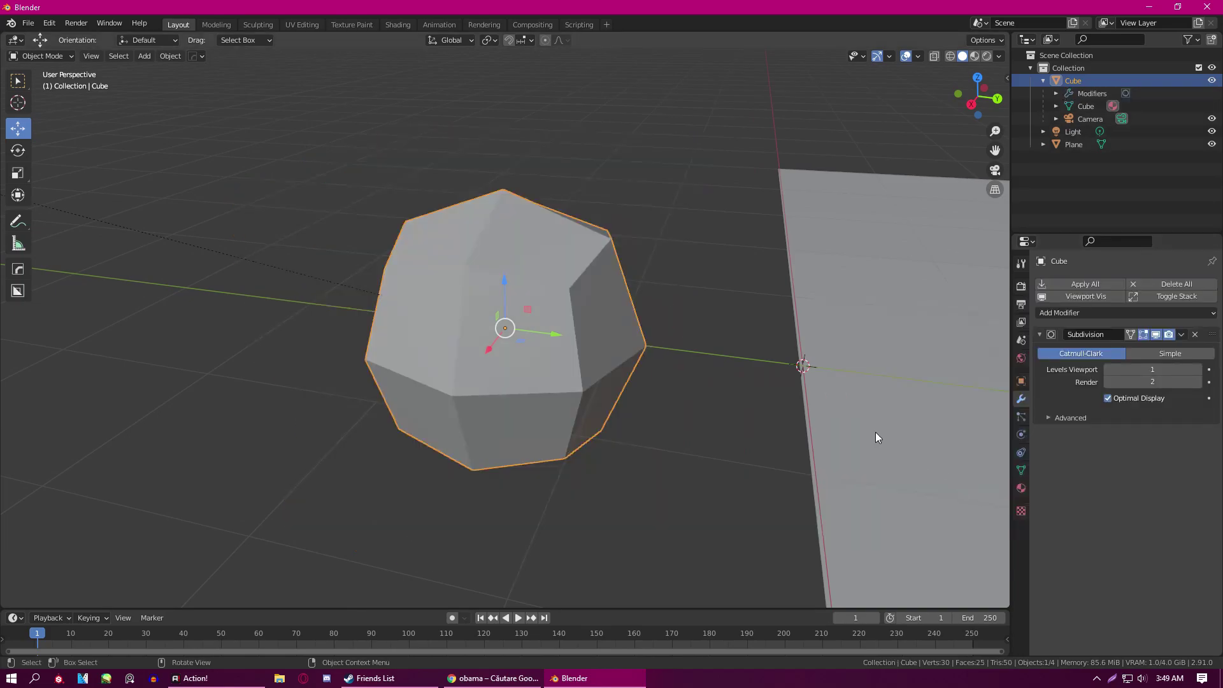
pyautogui.moveTo(722, 350); pyautogui.dragTo(745, 349, button='middle')
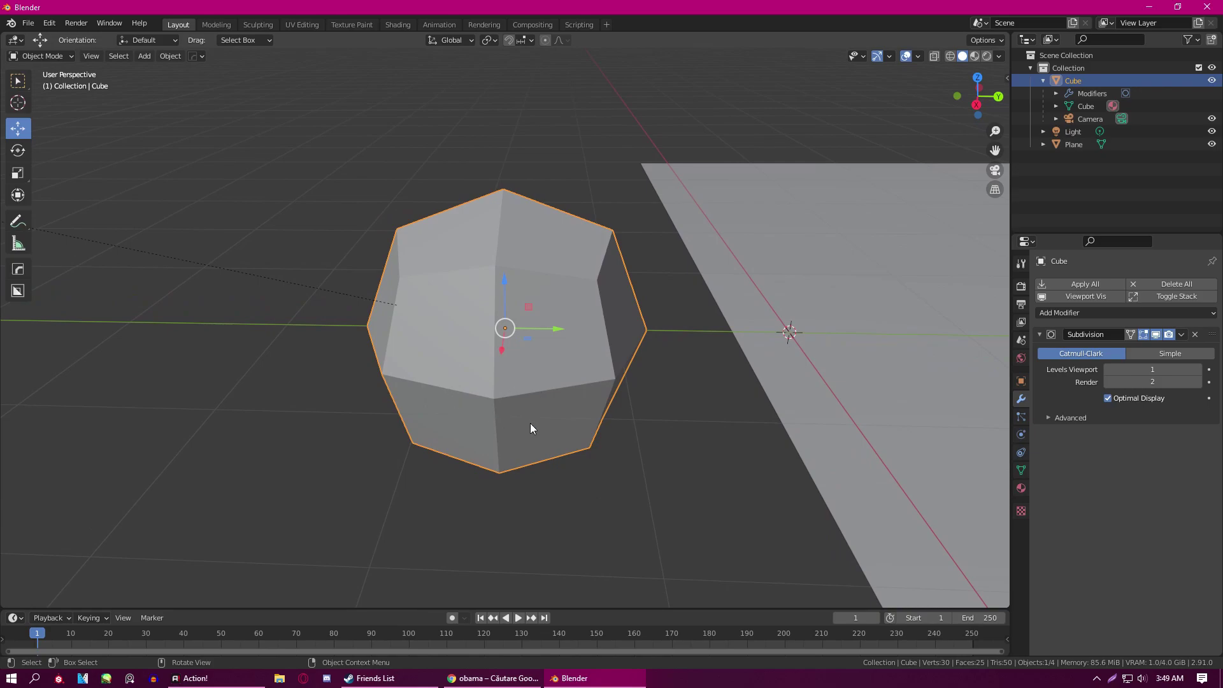
pyautogui.click(1198, 372)
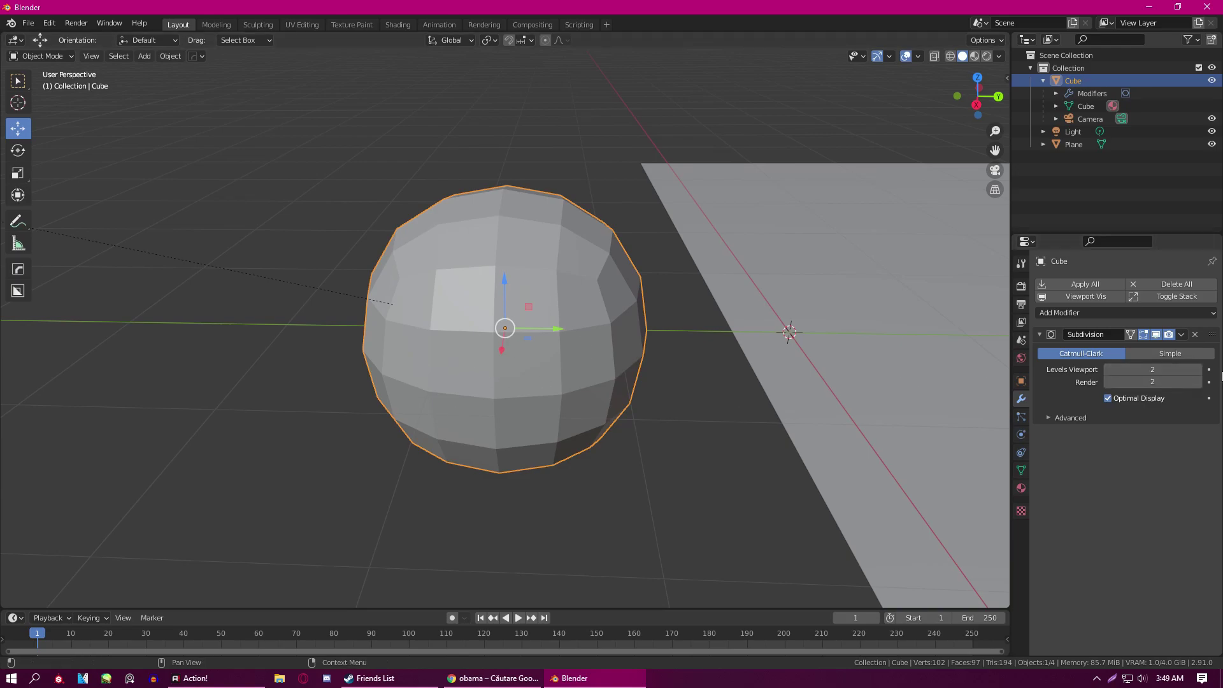
pyautogui.click(1198, 369)
pyautogui.click(1199, 369)
pyautogui.click(1199, 370)
pyautogui.click(1199, 370)
pyautogui.moveTo(509, 287); pyautogui.dragTo(486, 275, button='middle')
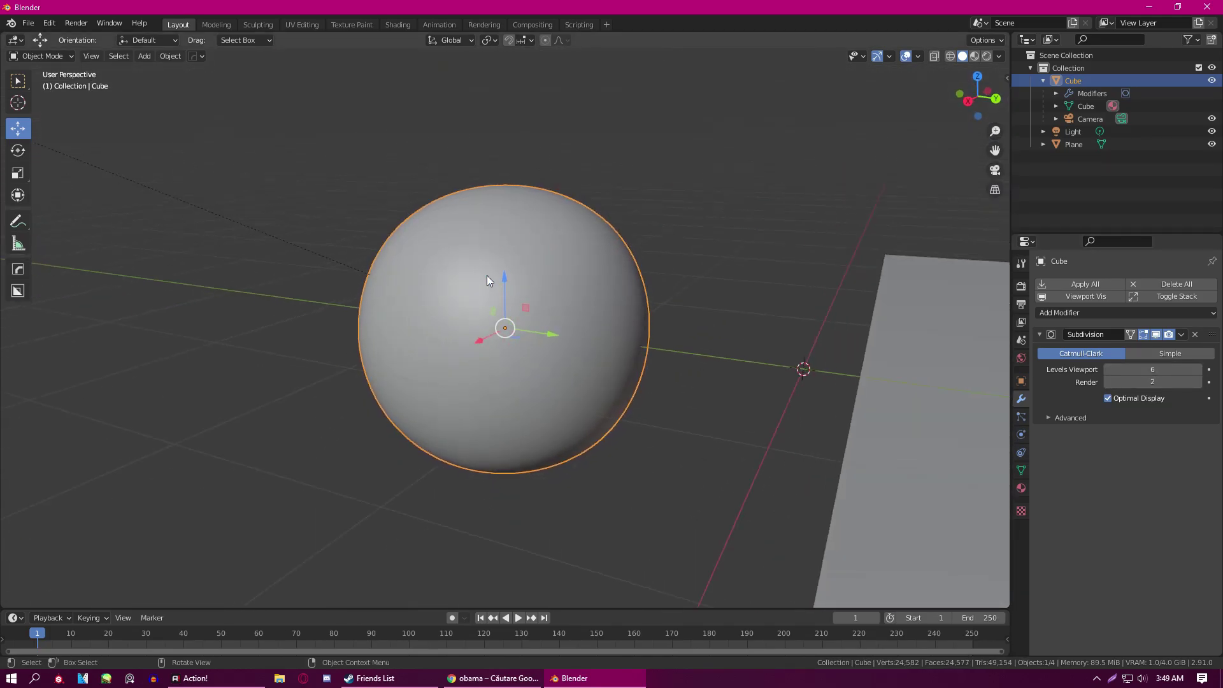
pyautogui.scroll(8, 488, 274)
pyautogui.scroll(-6, 489, 274)
pyautogui.scroll(4, 495, 271)
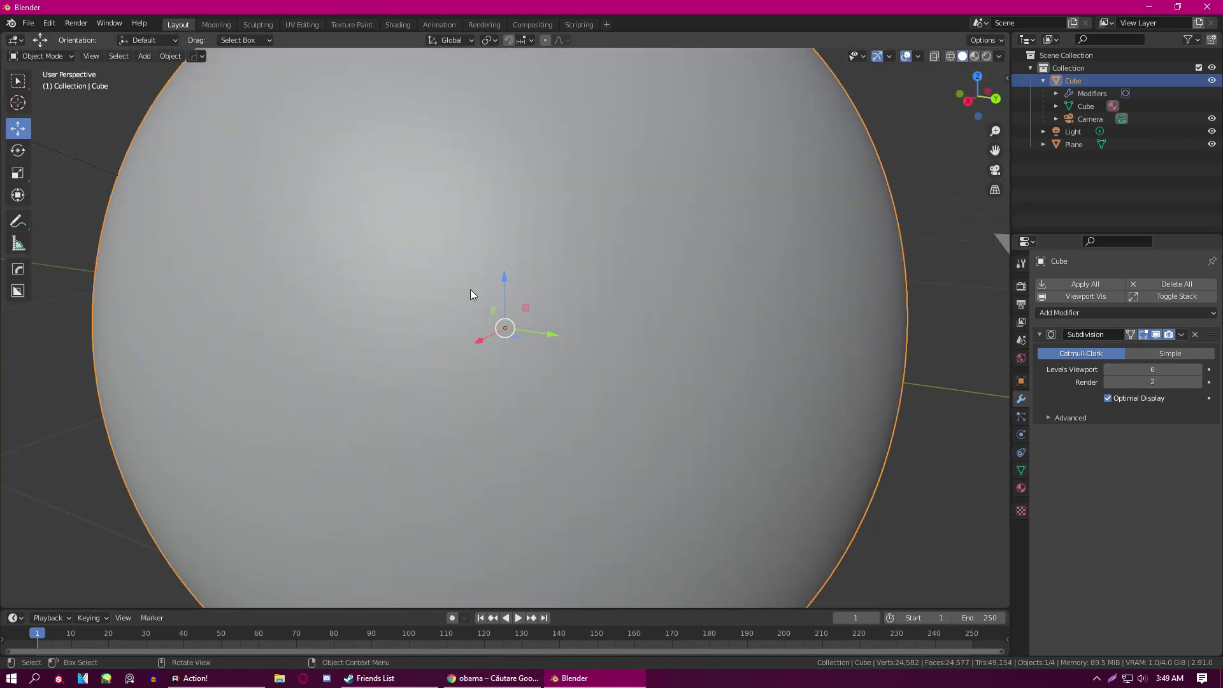
# - Lower the cube's viewport subdivision in stages to level 2
pyautogui.rightClick(470, 290)
pyautogui.press('z')
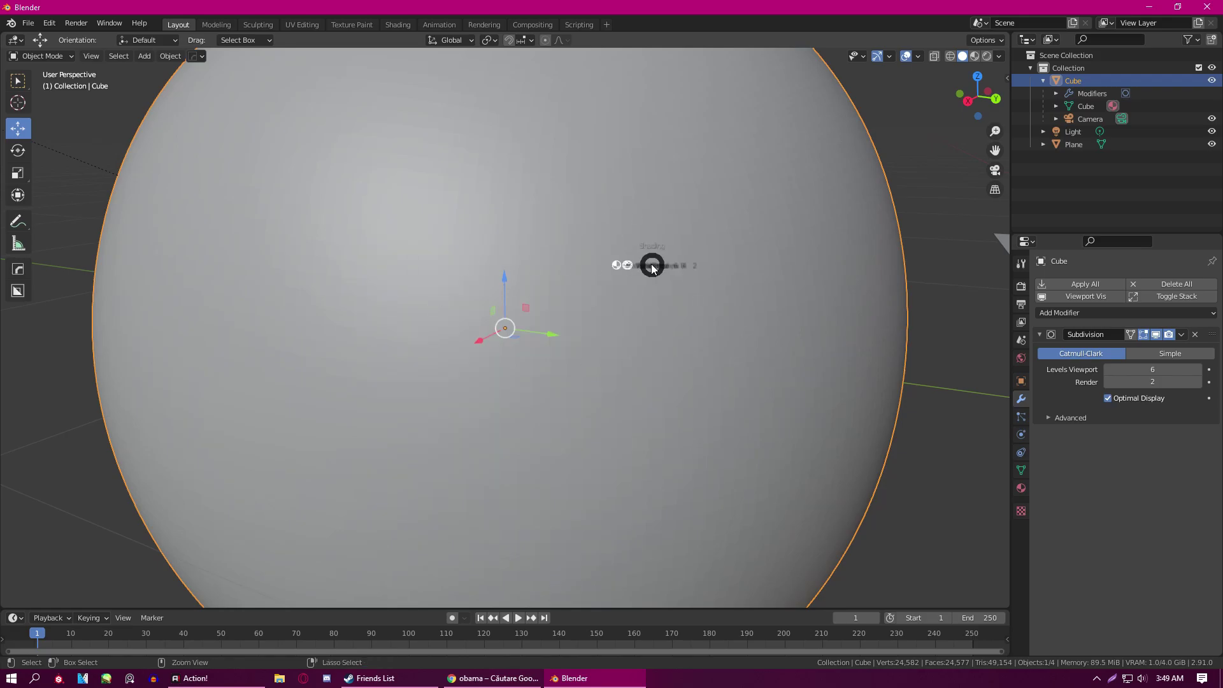
pyautogui.hotkey('ctrl', '5')
pyautogui.hotkey('ctrl', '3')
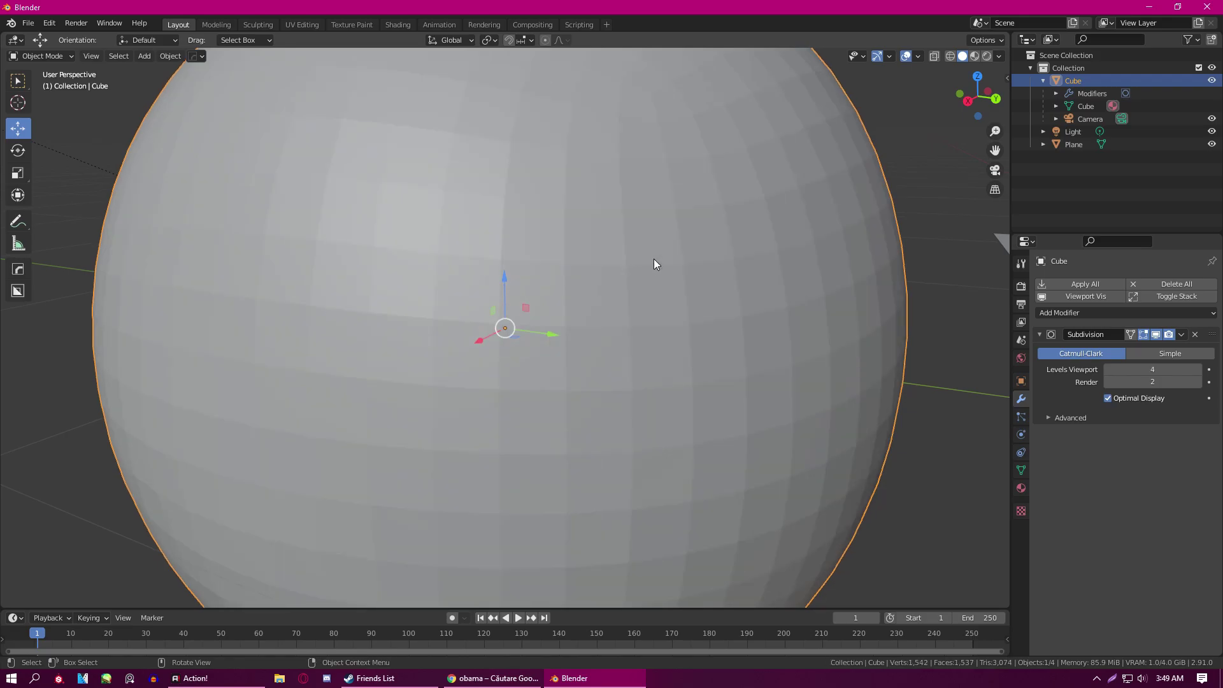
pyautogui.hotkey('ctrl', '2')
pyautogui.moveTo(654, 256); pyautogui.dragTo(728, 285, button='middle')
pyautogui.scroll(-5, 727, 286)
pyautogui.scroll(5, 727, 286)
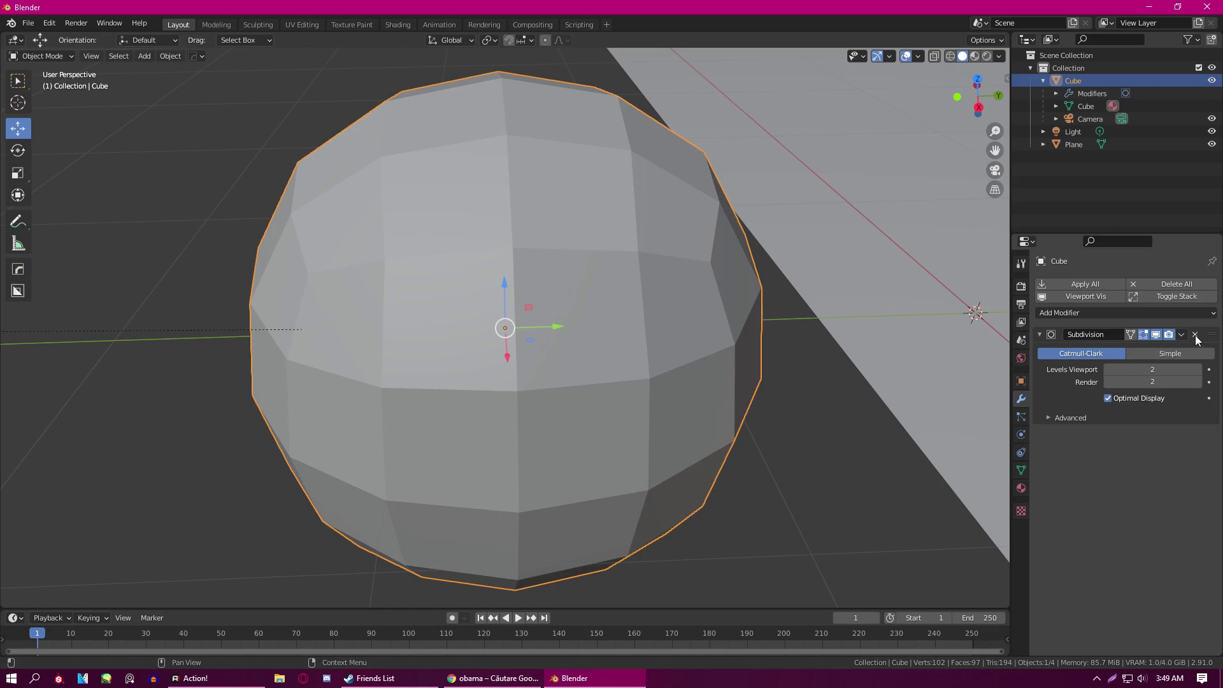
# - Replace the cube's Subdivision modifier with a Bevel modifier and set it to 3 segments
pyautogui.click(1195, 334)
pyautogui.click(1146, 284)
pyautogui.click(970, 333)
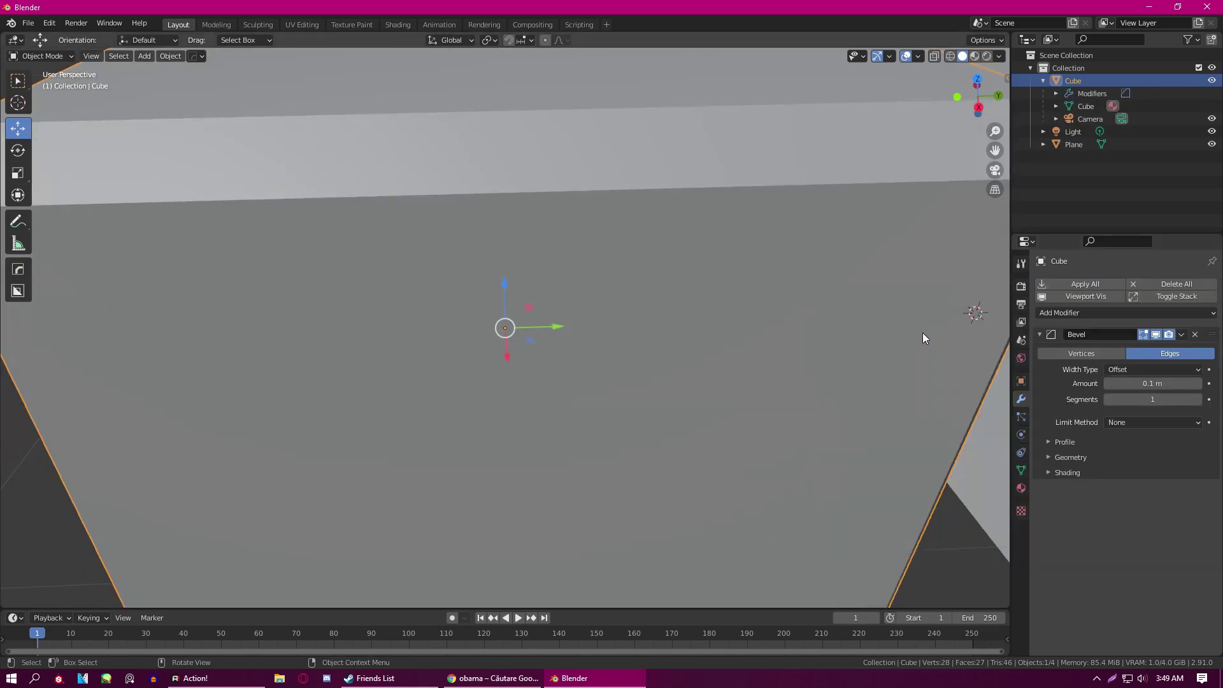
pyautogui.scroll(-5, 647, 291)
pyautogui.scroll(2, 646, 292)
pyautogui.moveTo(646, 292); pyautogui.dragTo(695, 313, button='middle')
pyautogui.moveTo(1152, 400); pyautogui.dragTo(1191, 399)
# - Enable Harden Normals in the Bevel modifier's shading options and shade the cube smooth
pyautogui.click(1057, 474)
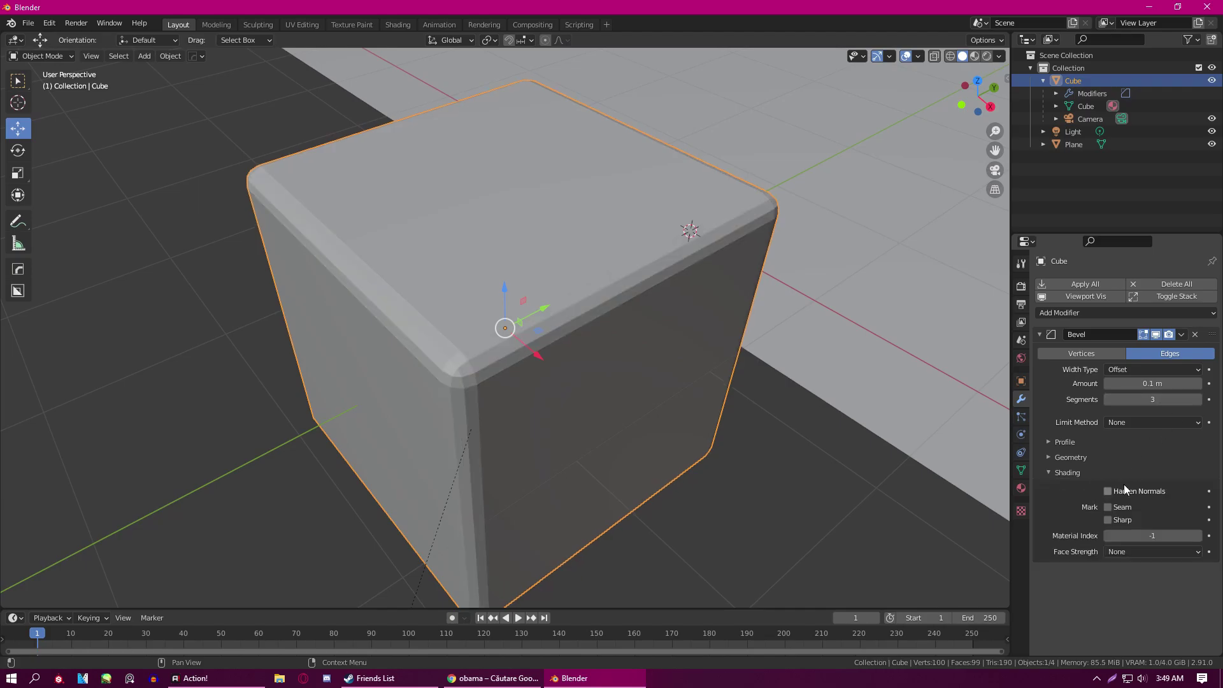
pyautogui.click(1112, 491)
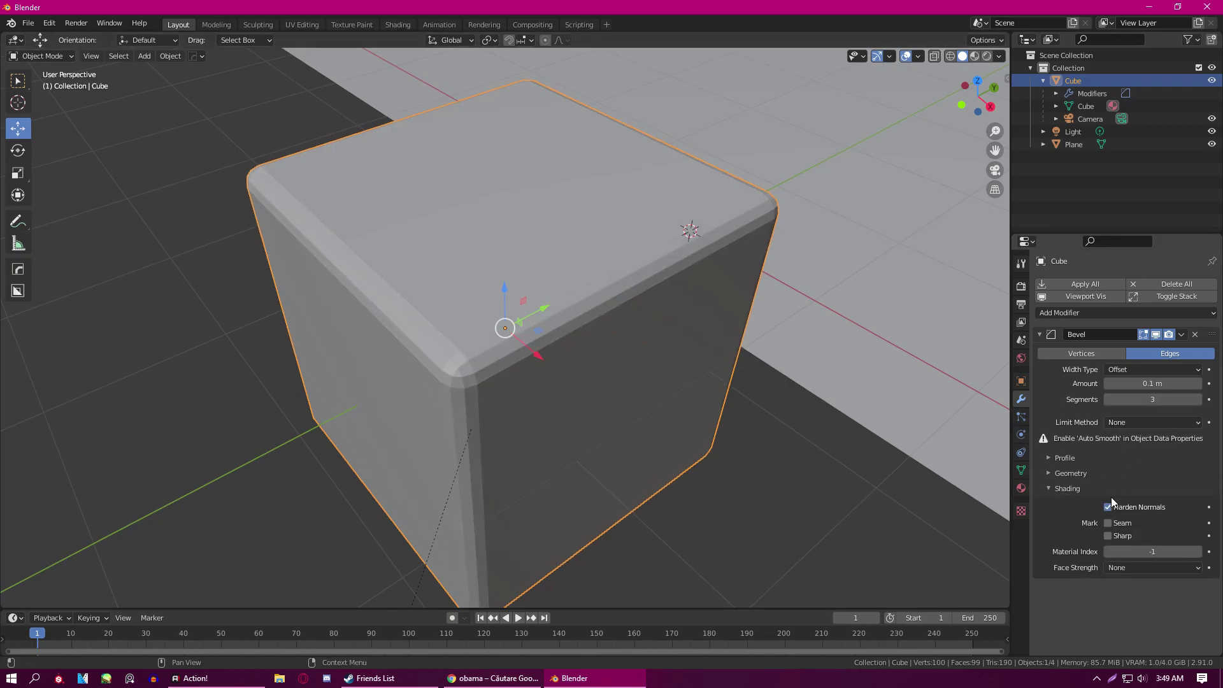
pyautogui.rightClick(443, 339)
pyautogui.click(439, 340)
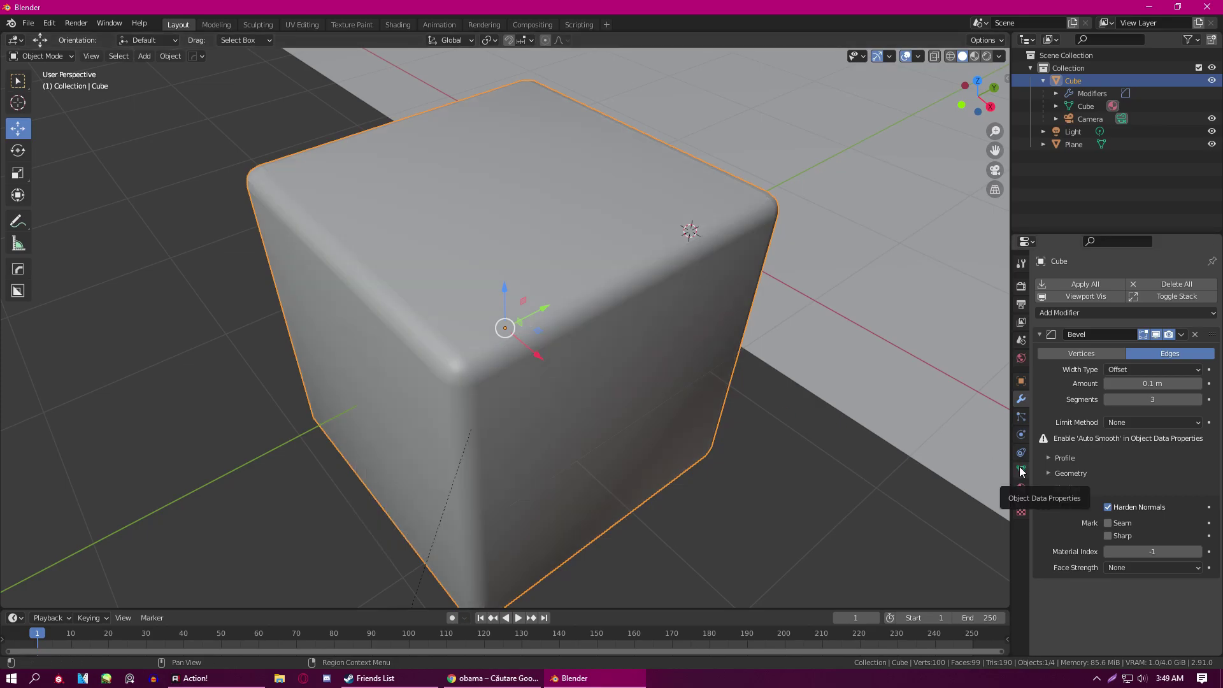
pyautogui.rightClick(414, 321)
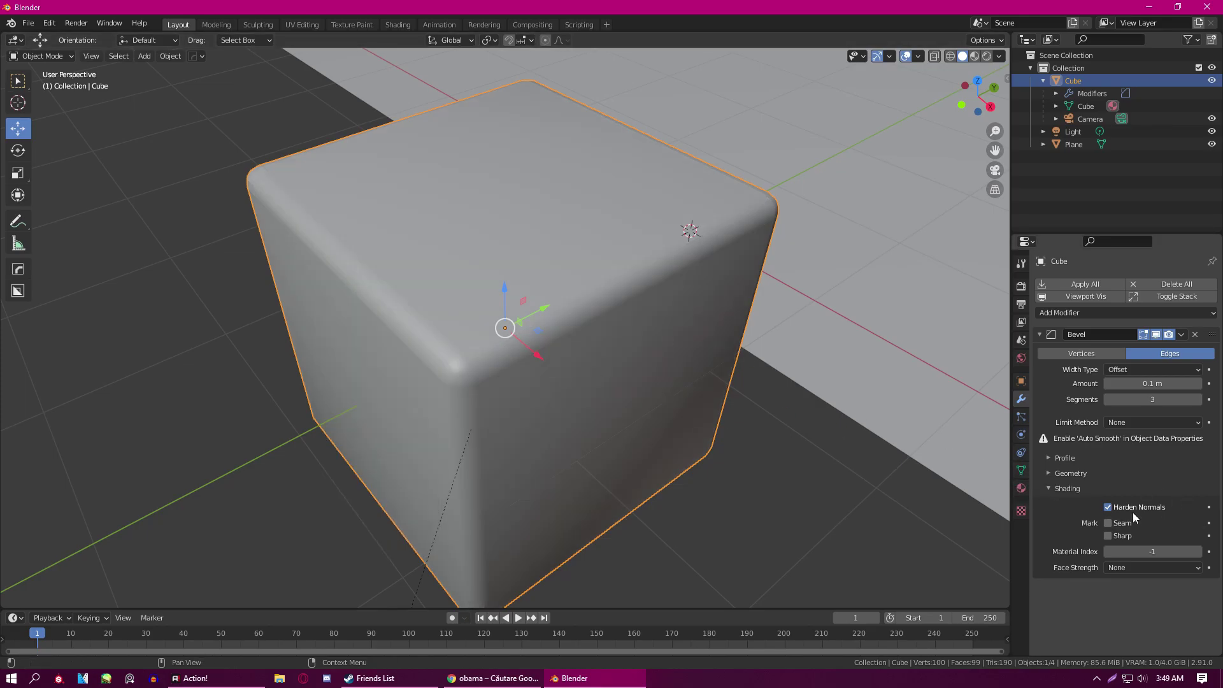
# - Enable Auto Smooth for the cube's mesh normals and return to its modifier settings to inspect the beveled edges
pyautogui.click(1021, 470)
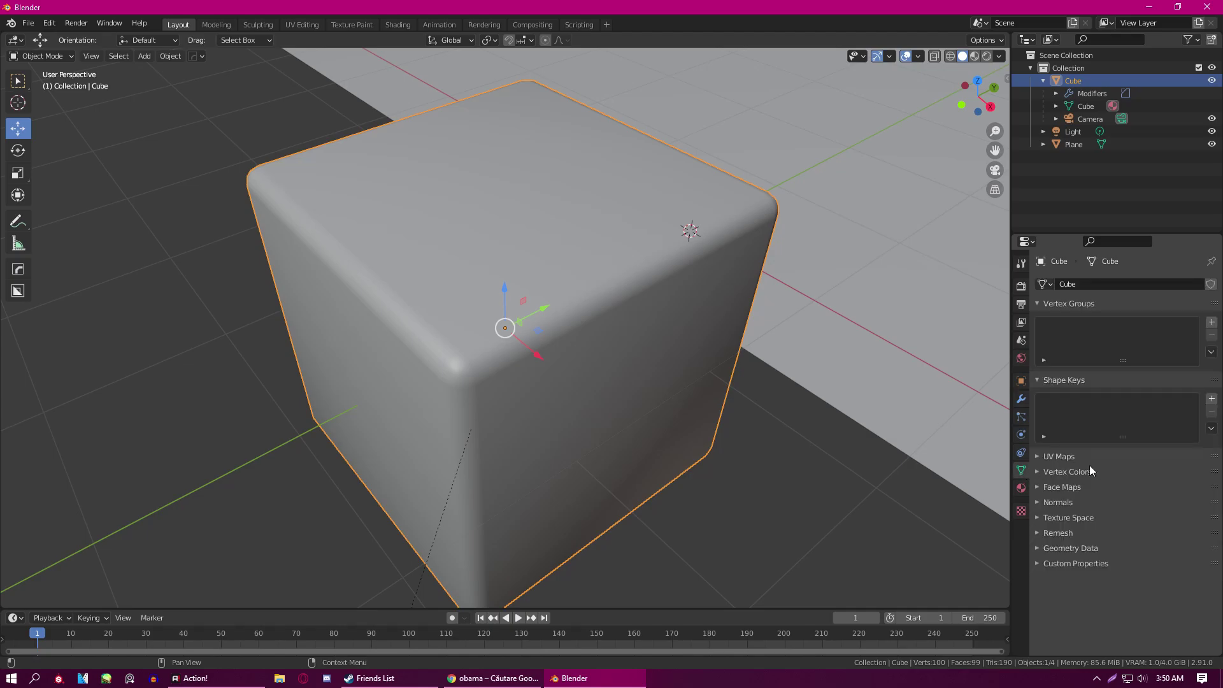
pyautogui.click(1042, 504)
pyautogui.click(1108, 521)
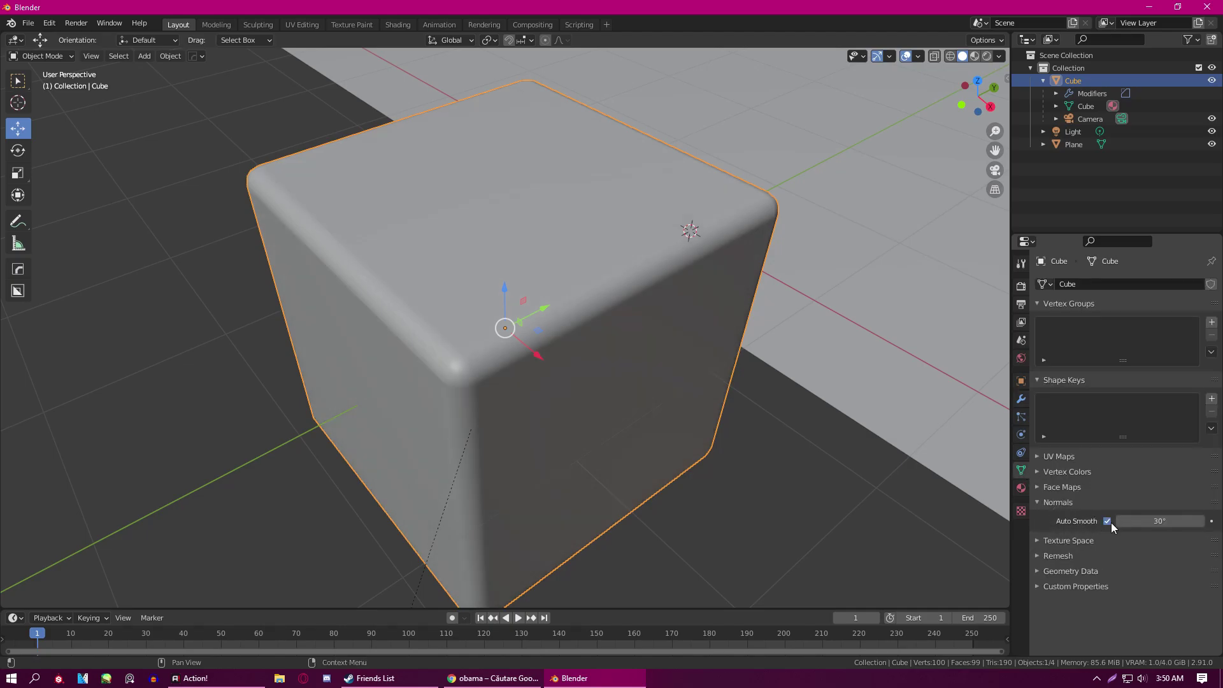
pyautogui.click(1021, 398)
pyautogui.scroll(-1, 565, 339)
pyautogui.scroll(2, 443, 317)
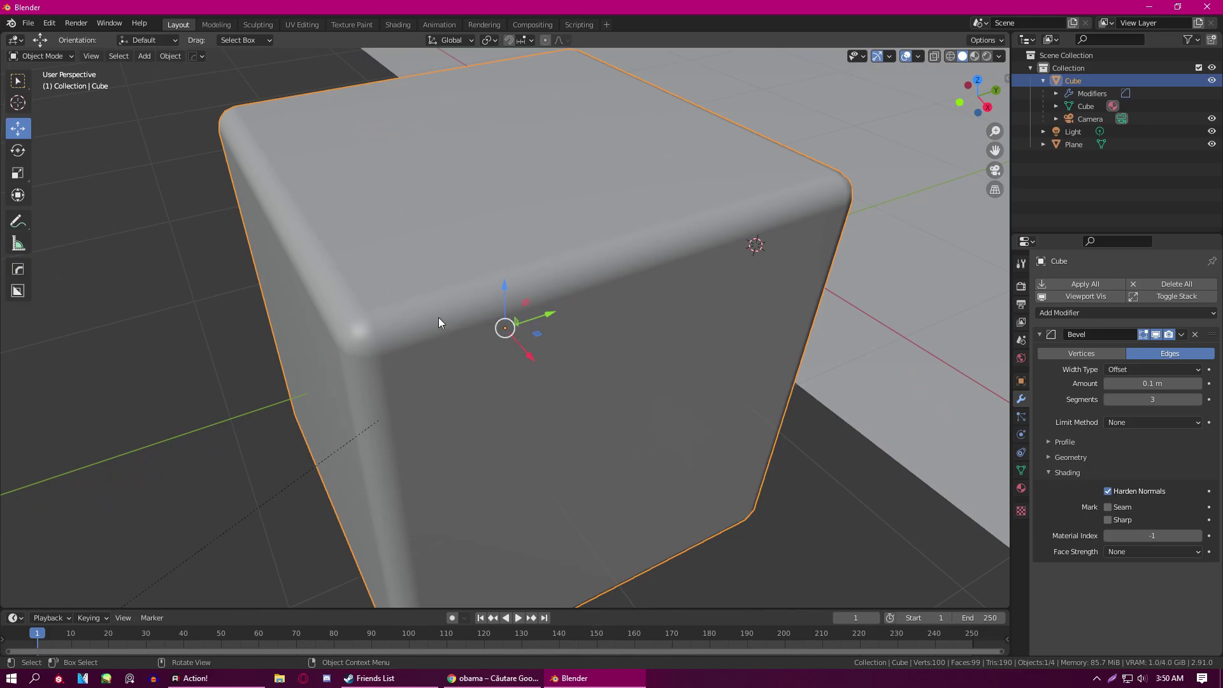
pyautogui.scroll(-5, 605, 344)
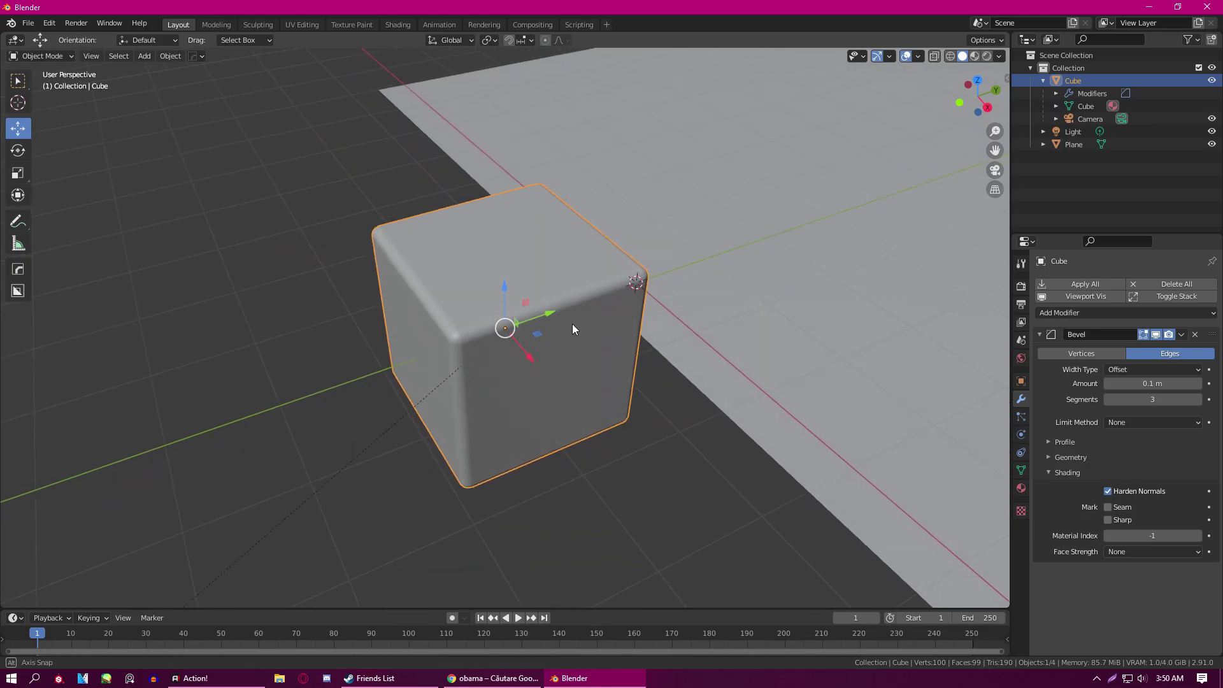
# - Adjust the cube's Bevel amount to compare the edges, and remove the Bevel modifier
pyautogui.scroll(3, 571, 322)
pyautogui.moveTo(559, 330); pyautogui.dragTo(624, 315, button='middle')
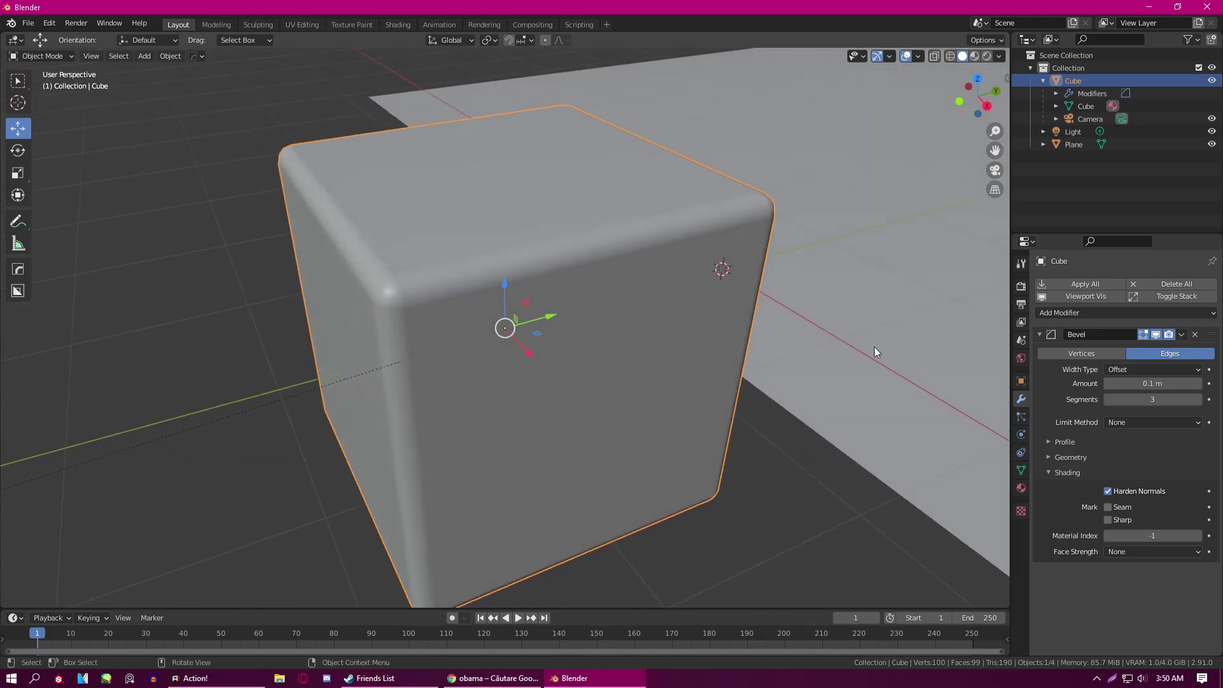
pyautogui.moveTo(1152, 383); pyautogui.dragTo(1106, 383)
pyautogui.click(1195, 334)
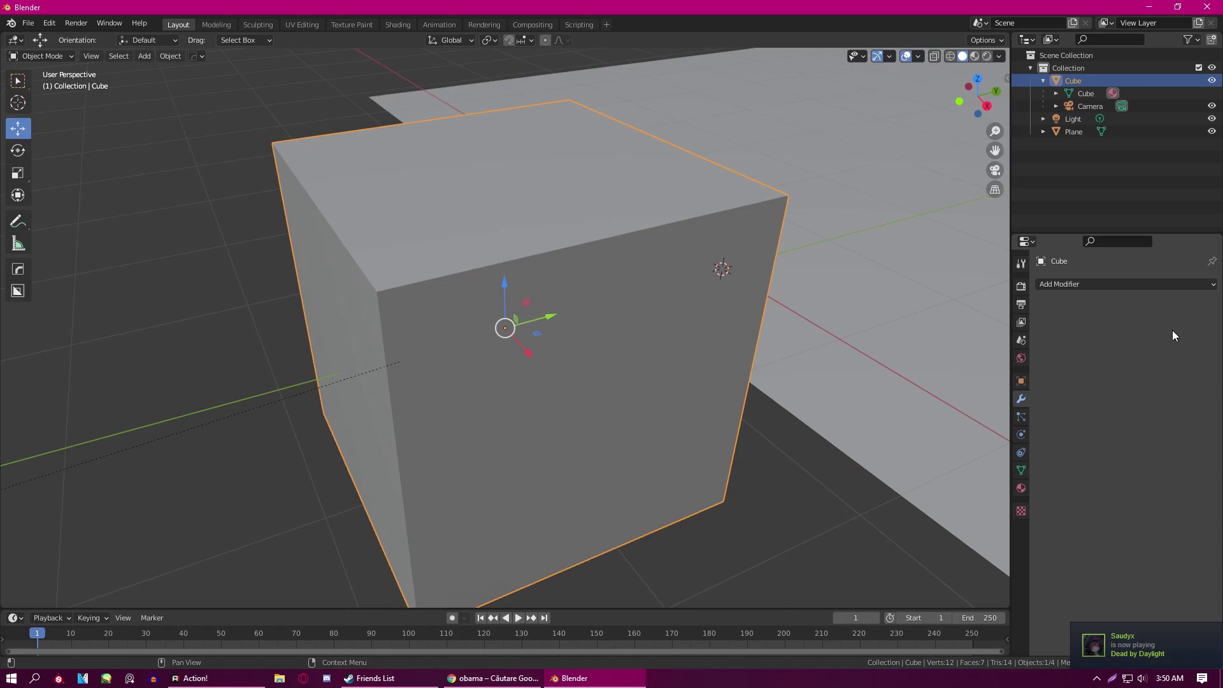
# - Add an Array modifier to the cube with a relative offset Factor X of 1.900 and a count of 5
pyautogui.click(1088, 283)
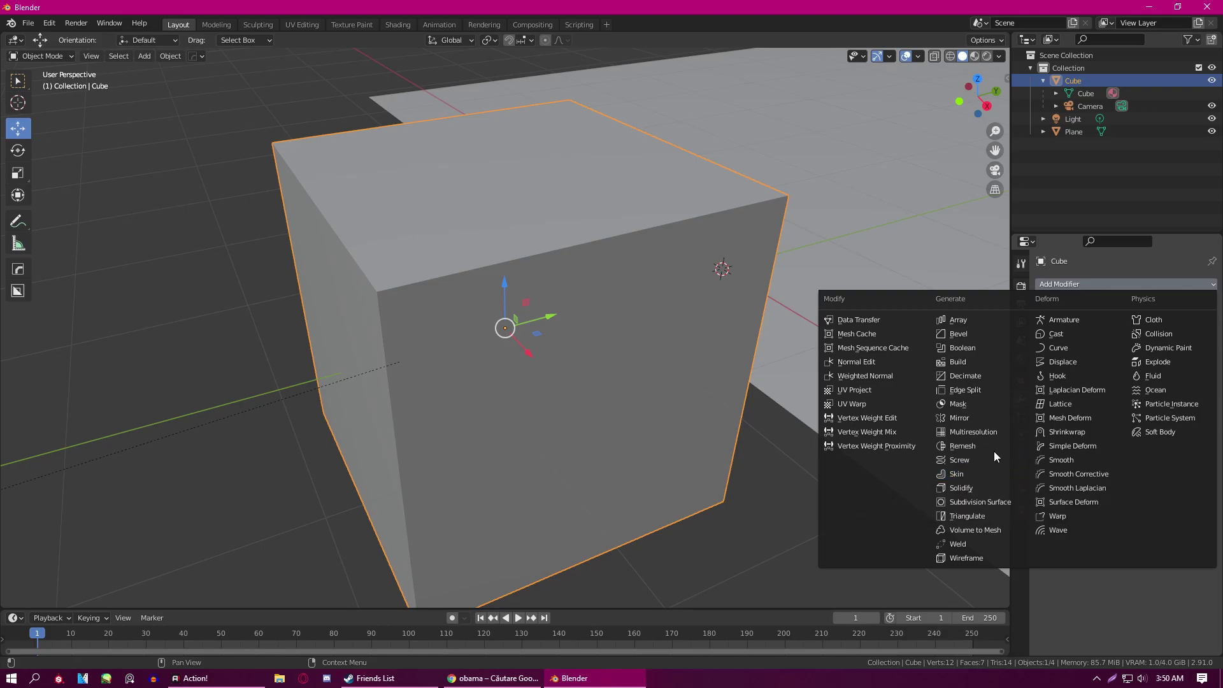
pyautogui.click(994, 312)
pyautogui.scroll(-4, 637, 387)
pyautogui.moveTo(637, 387); pyautogui.dragTo(736, 369, button='middle')
pyautogui.moveTo(1146, 407); pyautogui.dragTo(1186, 407)
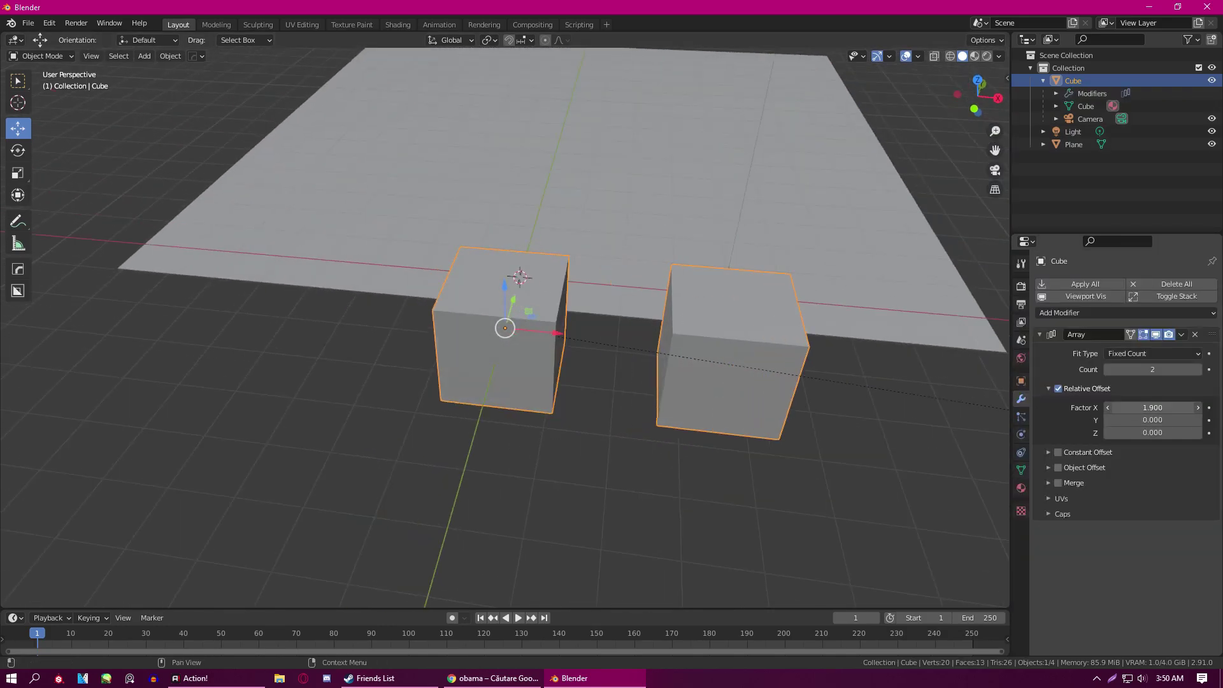
pyautogui.scroll(-4, 924, 363)
pyautogui.moveTo(1192, 365); pyautogui.dragTo(1217, 366)
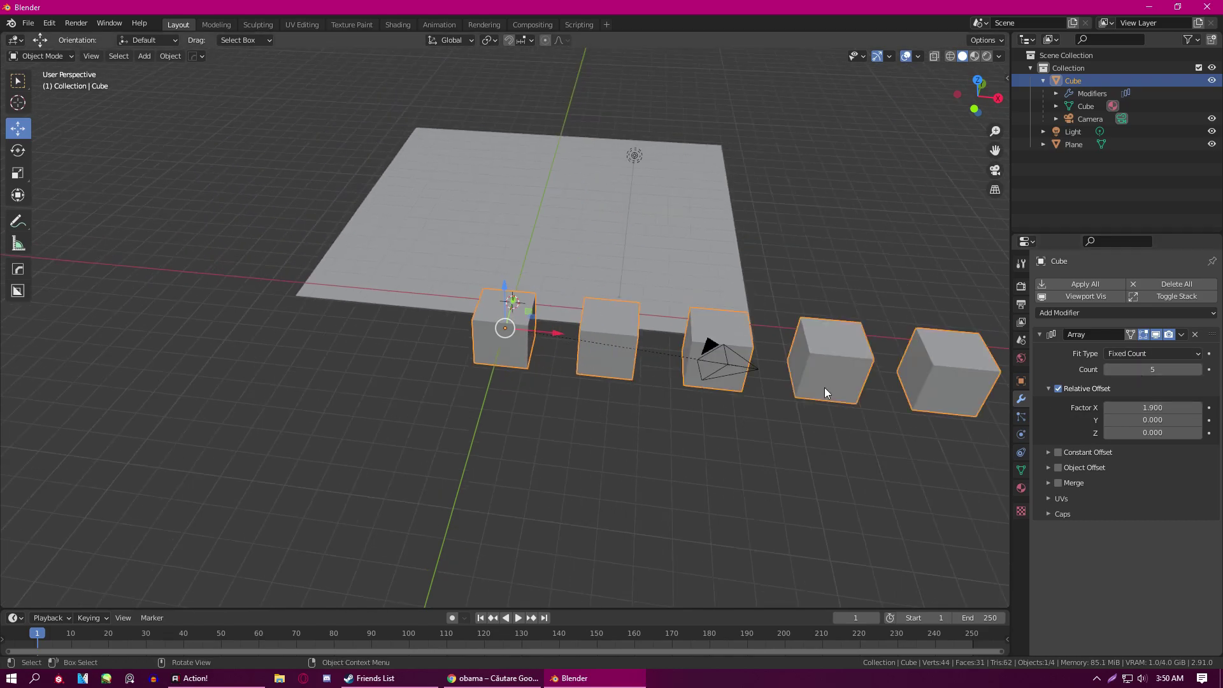
# - Raise the cube's array count to 11, inspect the row of copies and remove the Array modifier
pyautogui.scroll(-3, 890, 388)
pyautogui.moveTo(698, 342); pyautogui.dragTo(584, 382, button='middle')
pyautogui.scroll(4, 585, 377)
pyautogui.moveTo(1200, 368); pyautogui.dragTo(1220, 369)
pyautogui.scroll(-4, 733, 395)
pyautogui.moveTo(573, 325); pyautogui.dragTo(492, 363, button='middle')
pyautogui.scroll(3, 472, 363)
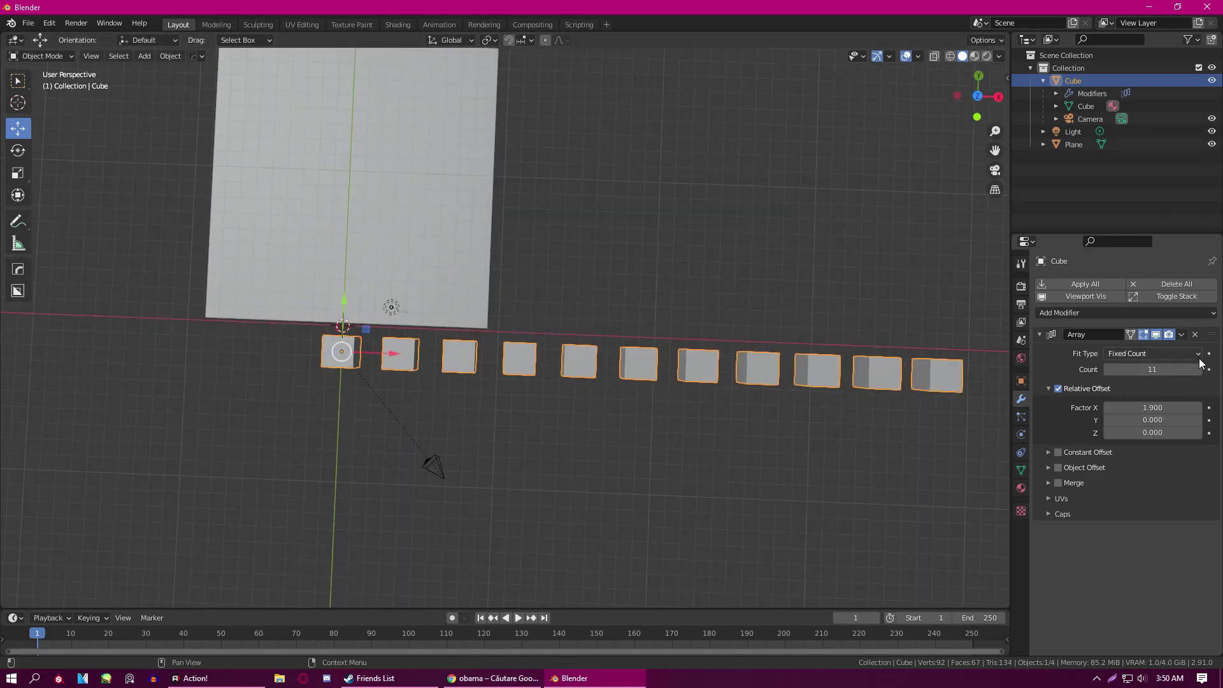
pyautogui.click(1195, 335)
pyautogui.moveTo(376, 357); pyautogui.dragTo(765, 334, button='middle')
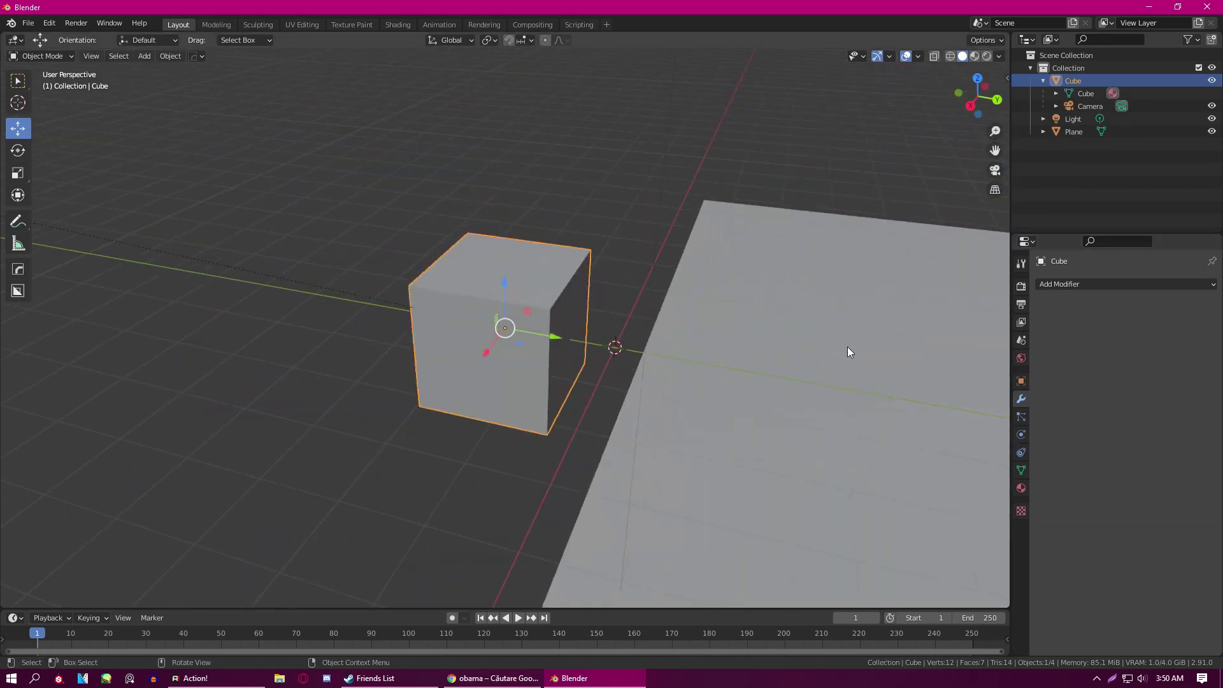
# - Look through the modifiers available for the cube without adding one
pyautogui.click(1103, 286)
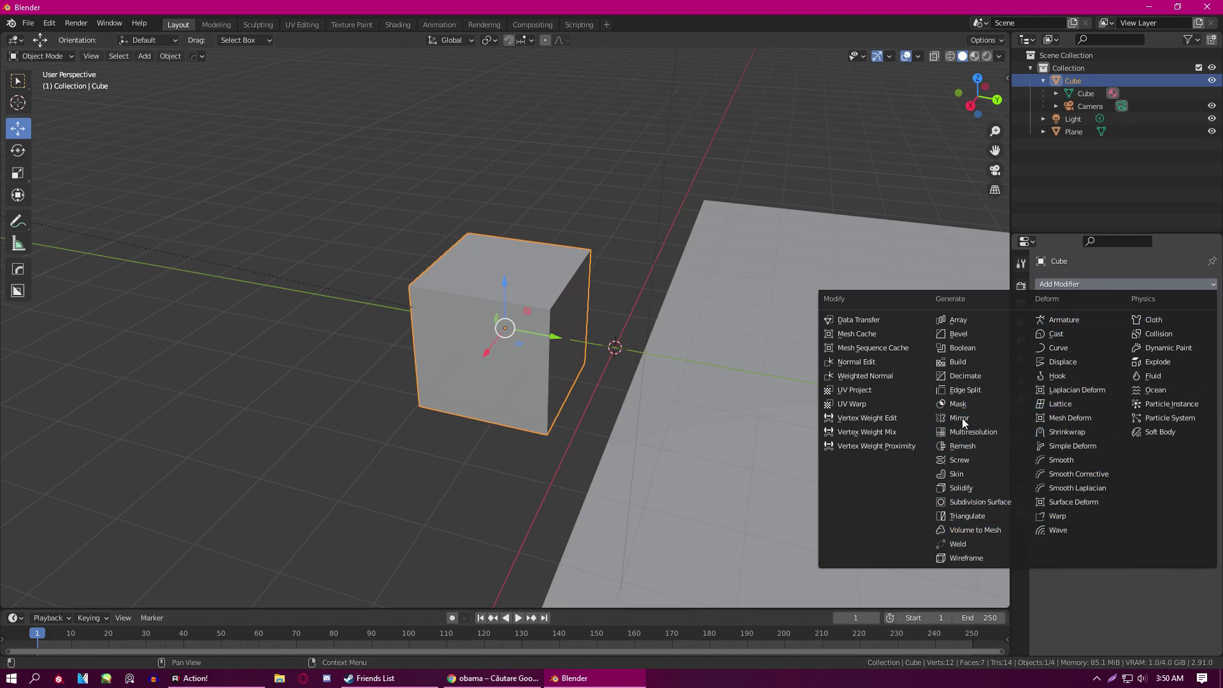
pyautogui.moveTo(603, 265); pyautogui.dragTo(622, 283, button='middle')
pyautogui.scroll(3, 622, 284)
pyautogui.scroll(-7, 621, 288)
pyautogui.scroll(5, 596, 334)
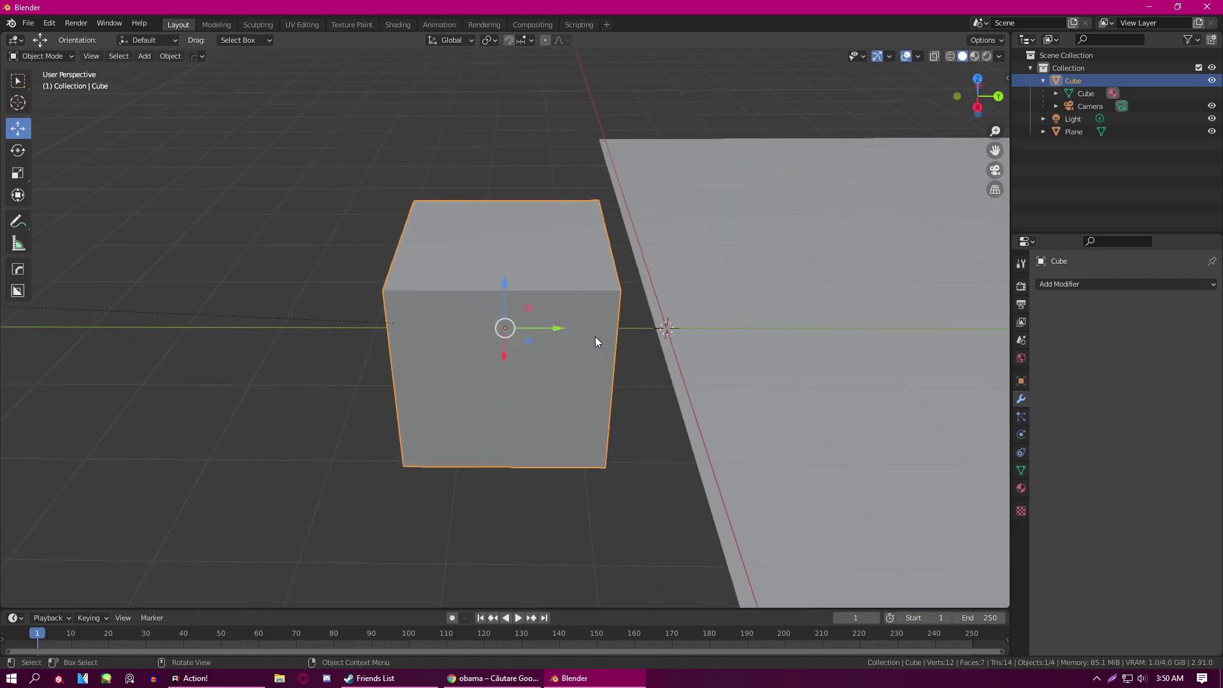
# - Examine the cube's particle settings and the physics types that can be enabled for it
pyautogui.click(1021, 416)
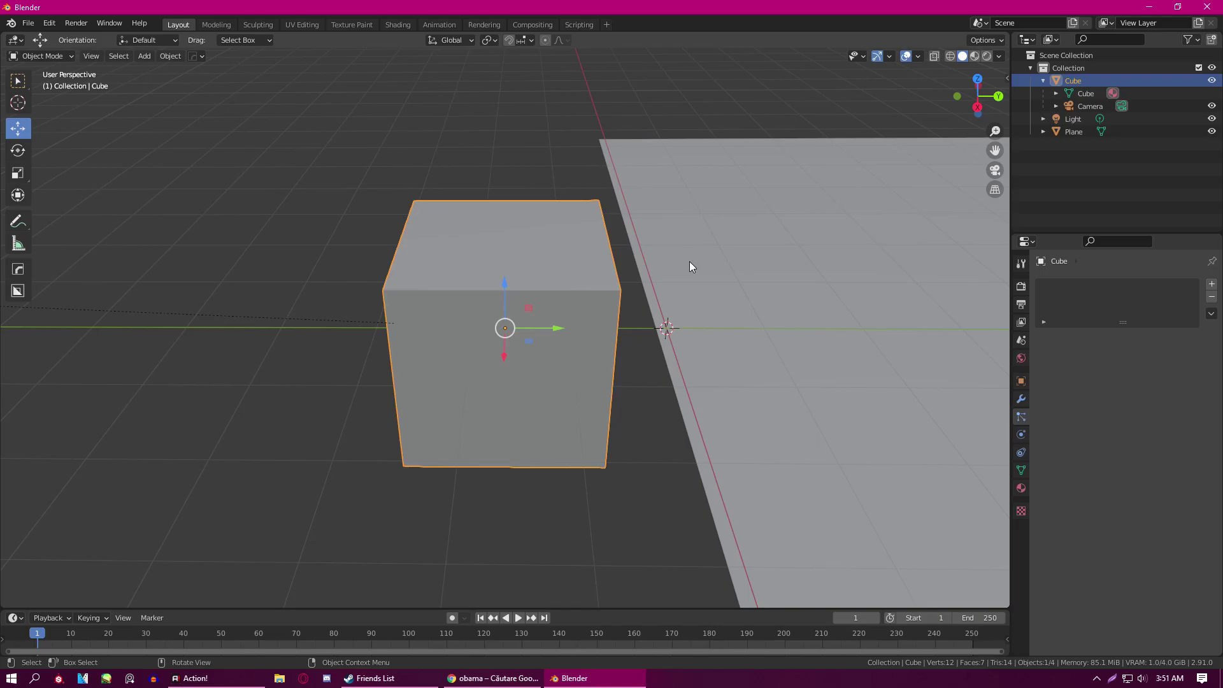
pyautogui.click(1020, 438)
pyautogui.scroll(-3, 618, 360)
pyautogui.scroll(3, 619, 361)
pyautogui.moveTo(605, 359); pyautogui.dragTo(680, 379, button='middle')
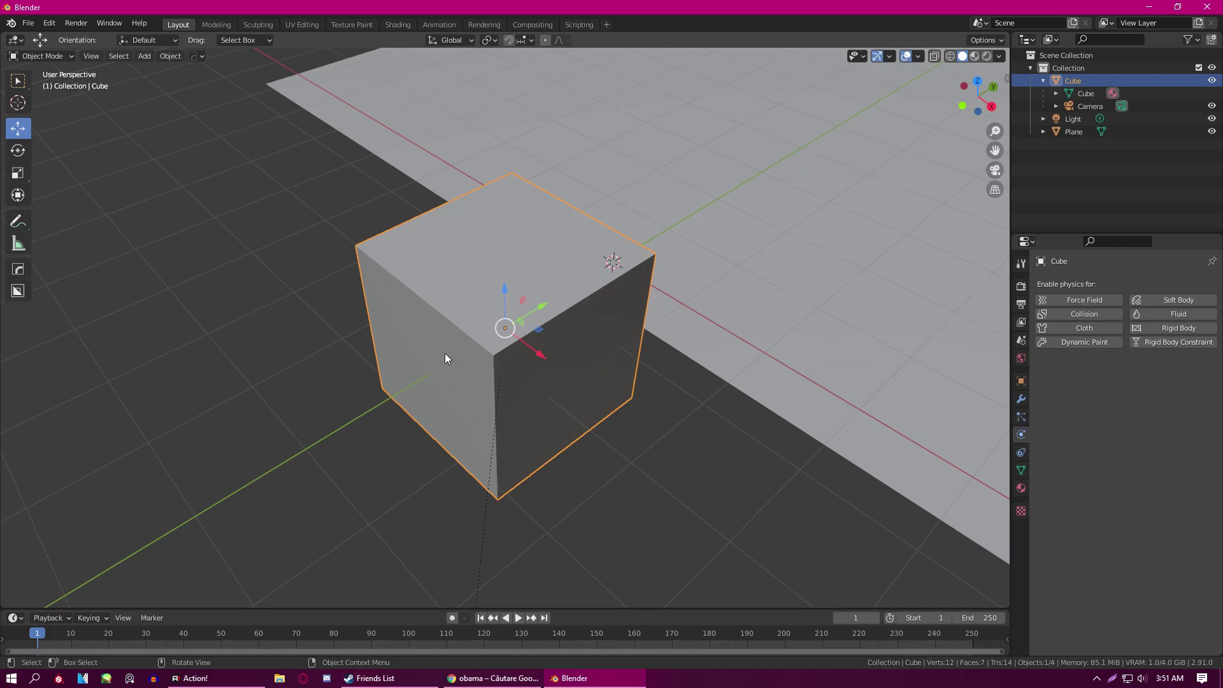
pyautogui.scroll(-3, 609, 406)
pyautogui.moveTo(609, 406); pyautogui.dragTo(530, 277, button='middle')
pyautogui.scroll(-4, 529, 279)
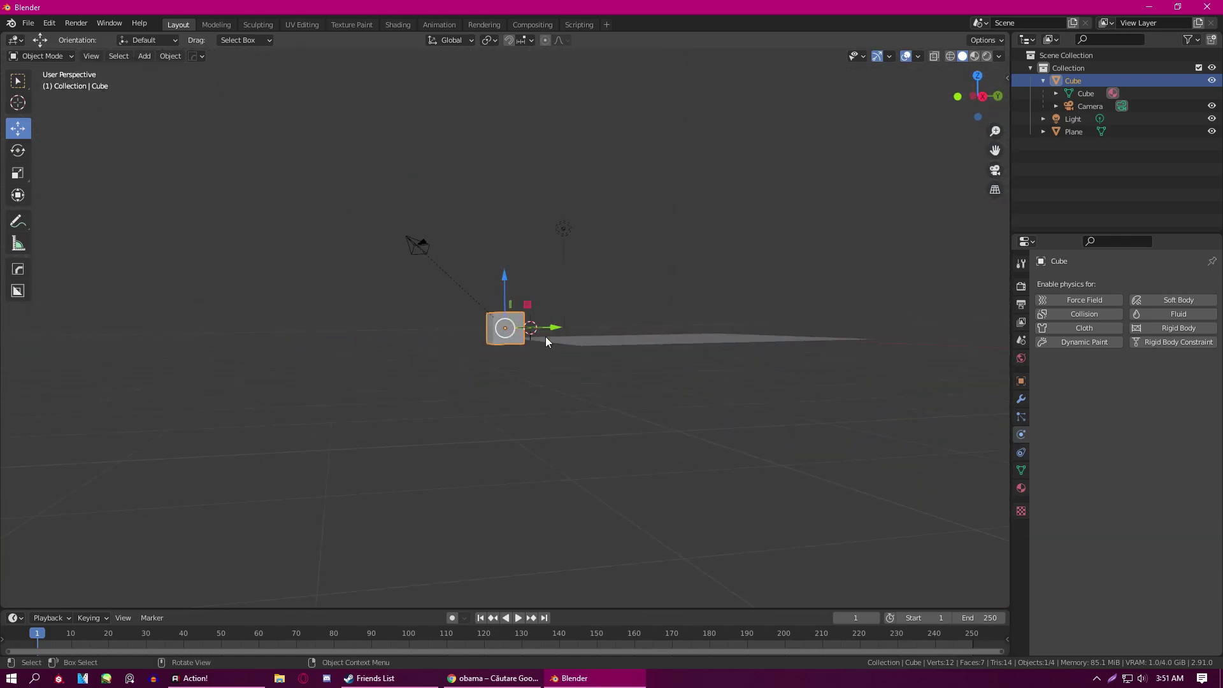
pyautogui.scroll(4, 502, 347)
pyautogui.moveTo(501, 347); pyautogui.dragTo(489, 345, button='middle')
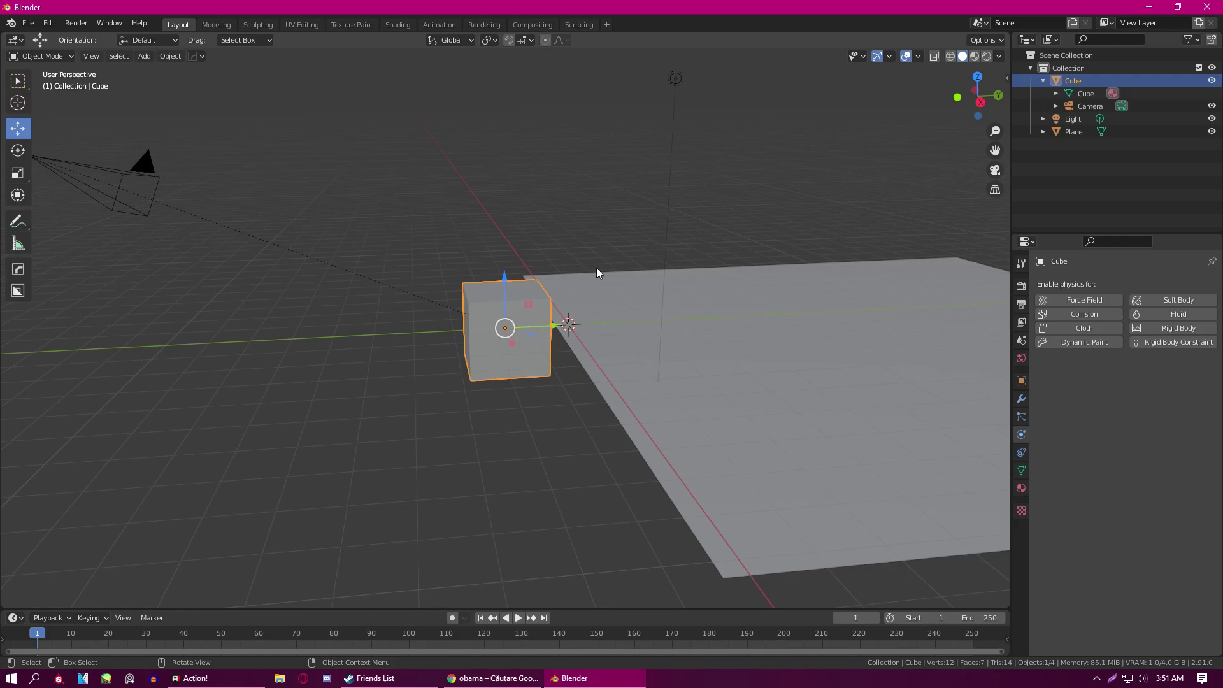
pyautogui.scroll(-5, 511, 346)
pyautogui.scroll(4, 513, 345)
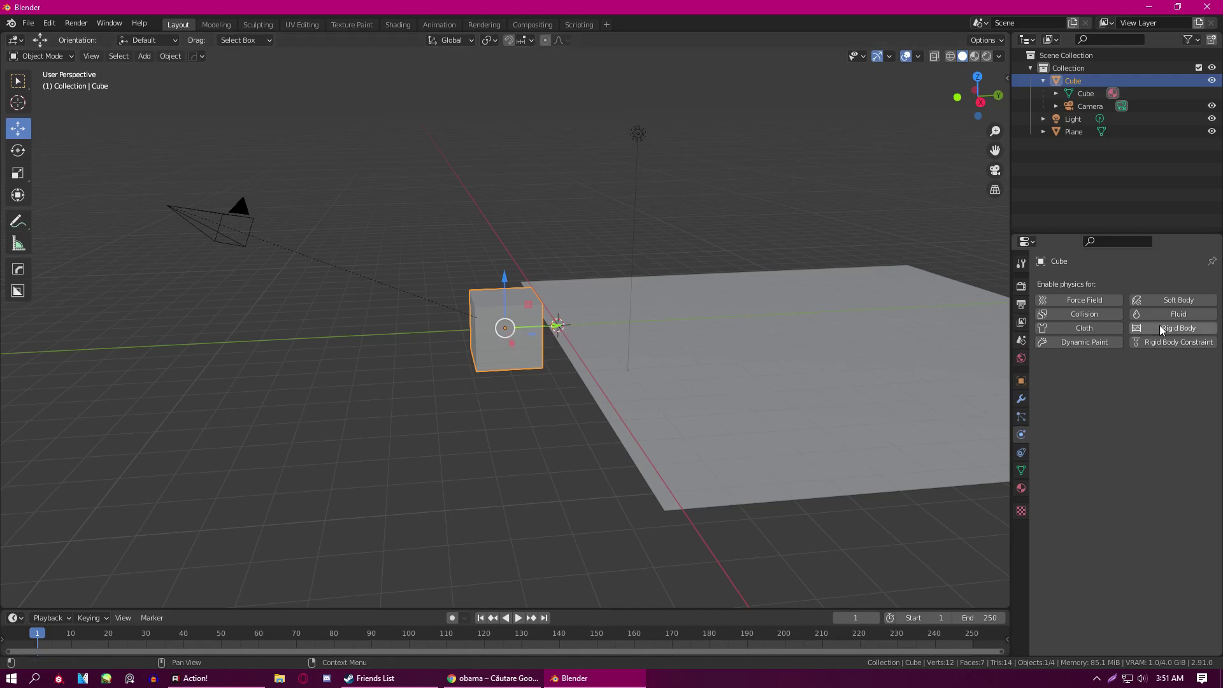
# - Examine the cube's object constraint settings and its mesh data properties, including the normals options
pyautogui.click(1021, 453)
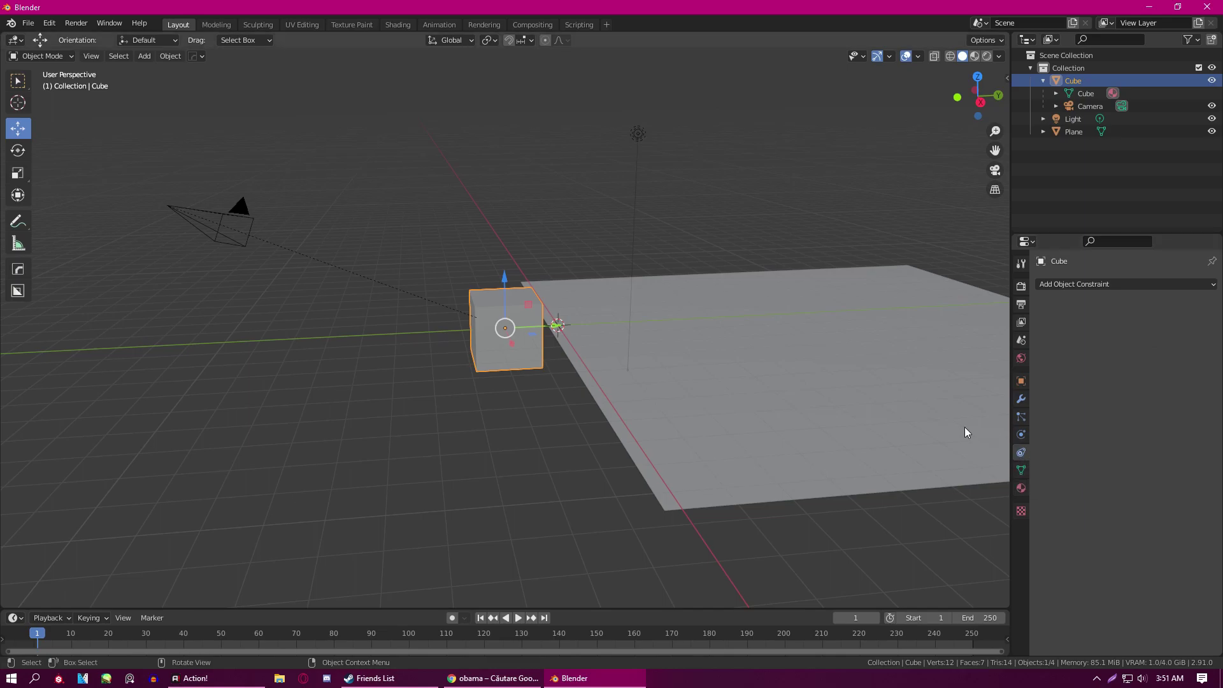
pyautogui.click(1021, 473)
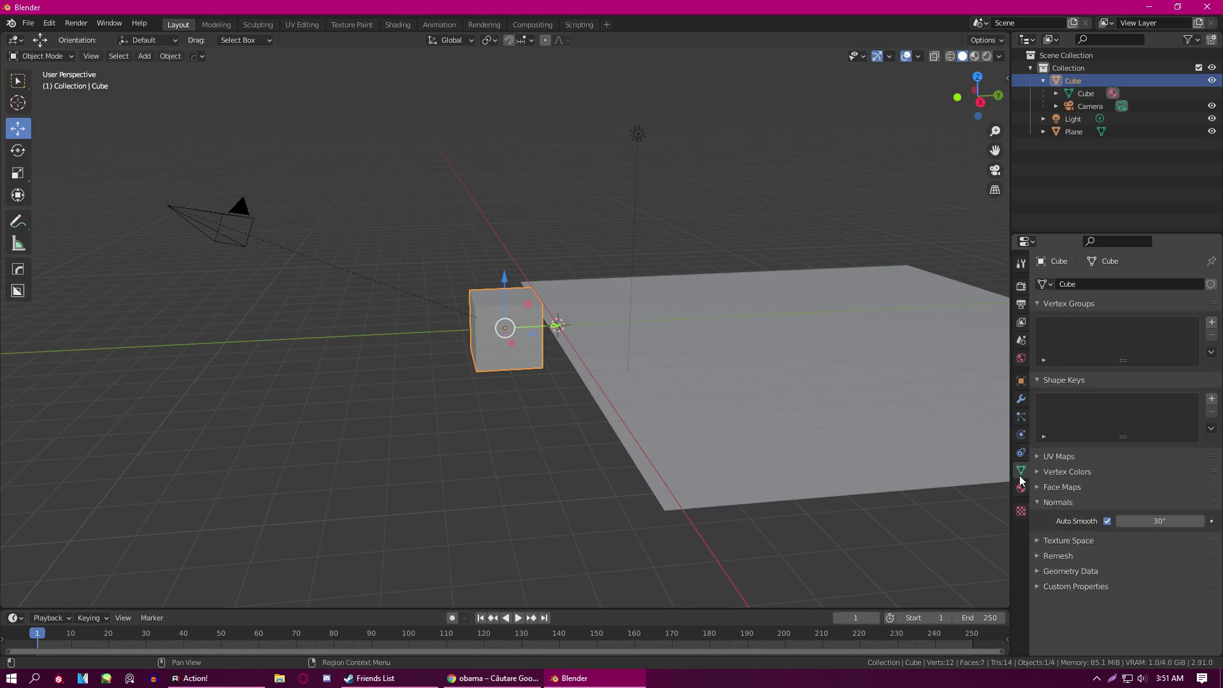
pyautogui.moveTo(500, 279); pyautogui.dragTo(576, 311, button='middle')
pyautogui.scroll(2, 573, 307)
pyautogui.scroll(3, 574, 307)
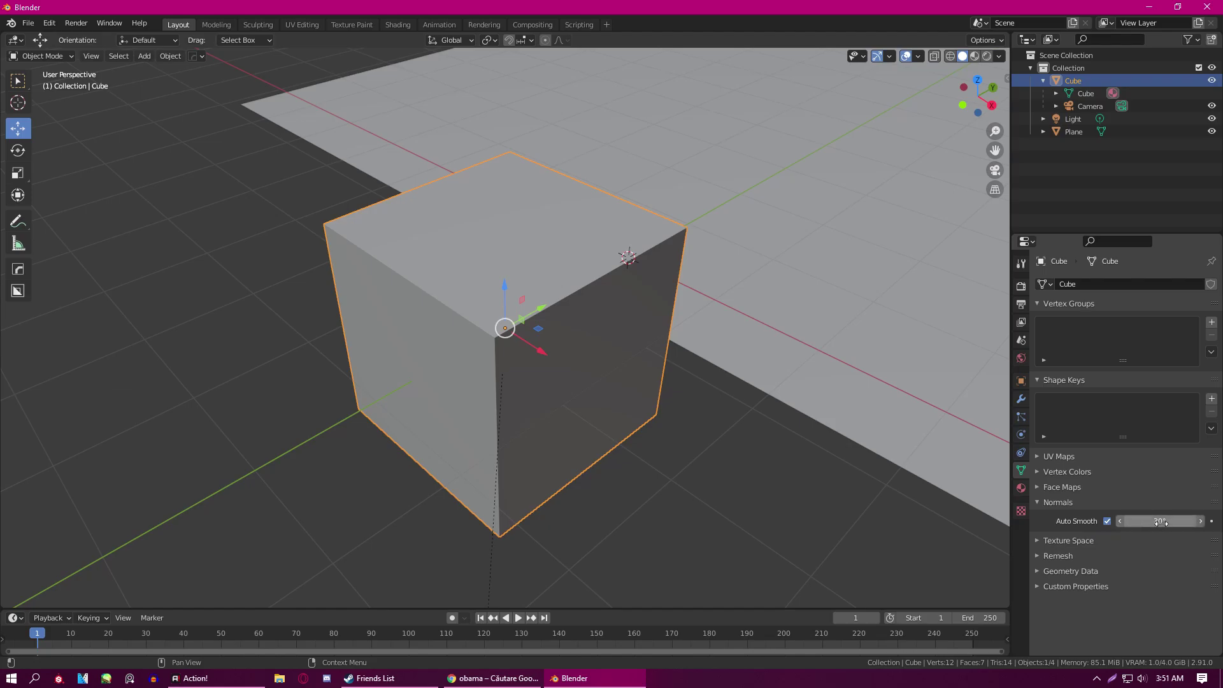
# - Open the cube's material settings and look over the Principled BSDF surface options
pyautogui.click(1020, 488)
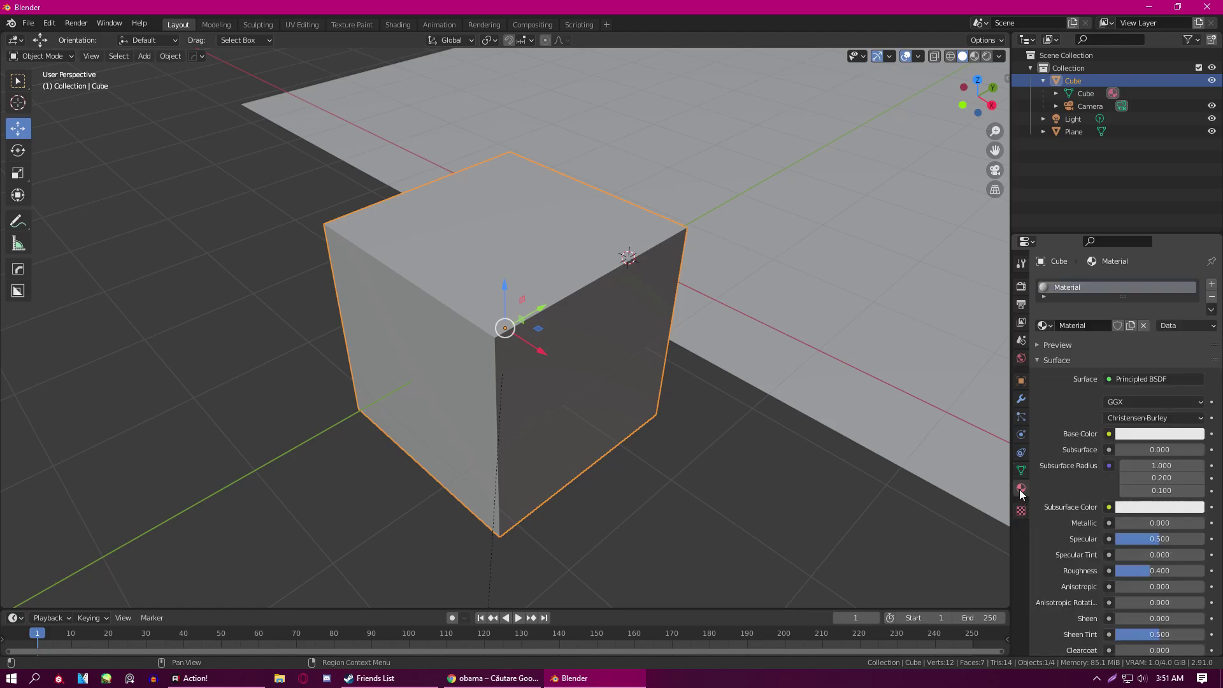
pyautogui.scroll(-5, 629, 380)
pyautogui.scroll(8, 618, 360)
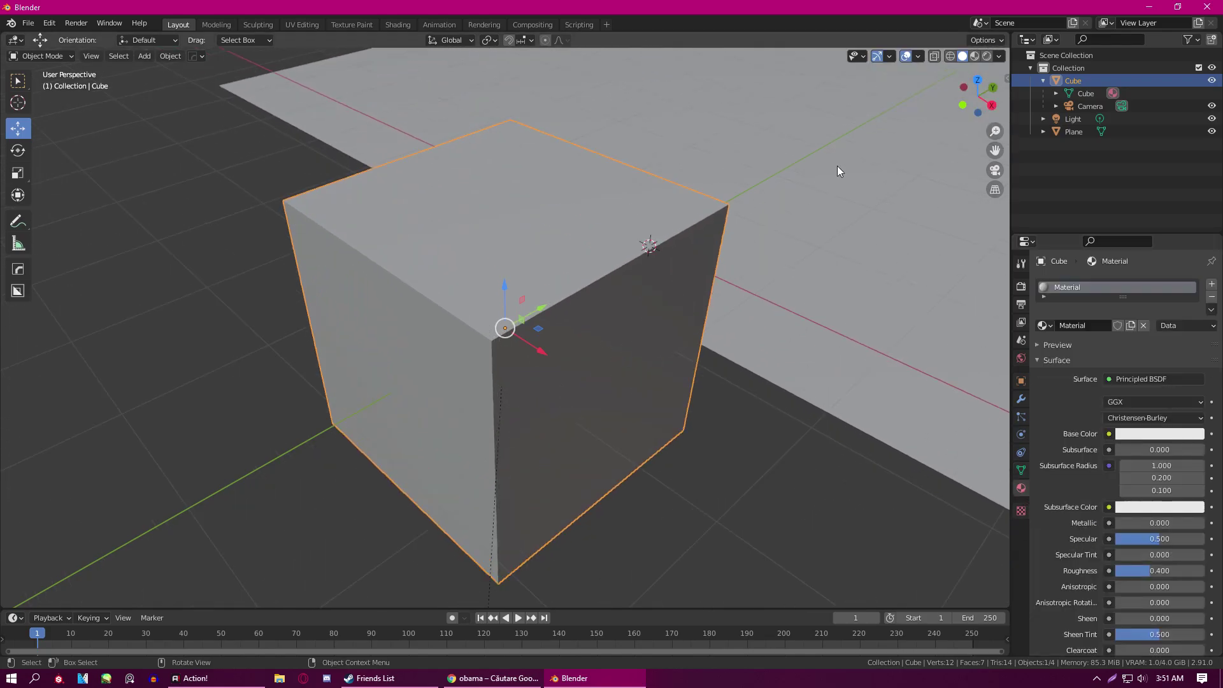
# - Compare the Wireframe, Solid and Material Preview viewport shading modes on the cube and plane
pyautogui.click(951, 56)
pyautogui.click(963, 56)
pyautogui.click(974, 56)
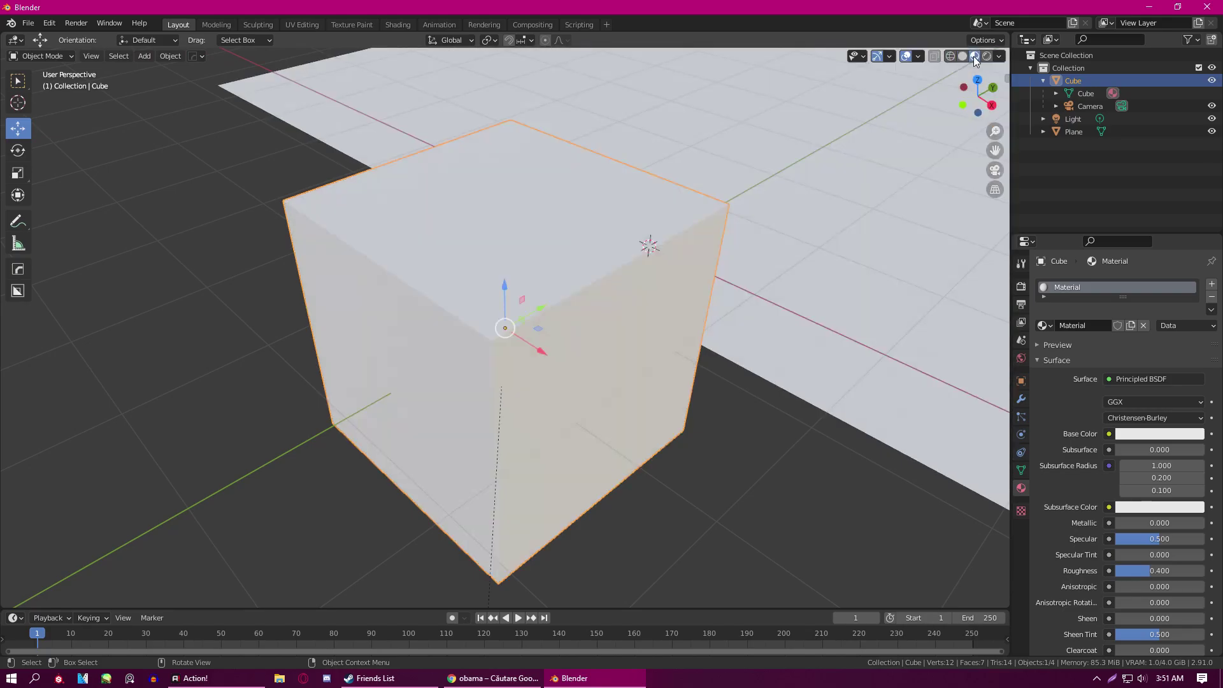
pyautogui.click(962, 56)
pyautogui.click(950, 56)
pyautogui.scroll(-6, 688, 229)
pyautogui.scroll(5, 687, 226)
pyautogui.click(962, 56)
pyautogui.scroll(-5, 704, 227)
pyautogui.moveTo(705, 227)
pyautogui.mouseDown(button='middle')
pyautogui.moveTo(586, 241)
pyautogui.moveTo(631, 252)
pyautogui.moveTo(705, 227)
pyautogui.moveTo(692, 217)
pyautogui.moveTo(690, 228)
pyautogui.mouseUp(button='middle')
pyautogui.scroll(5, 690, 228)
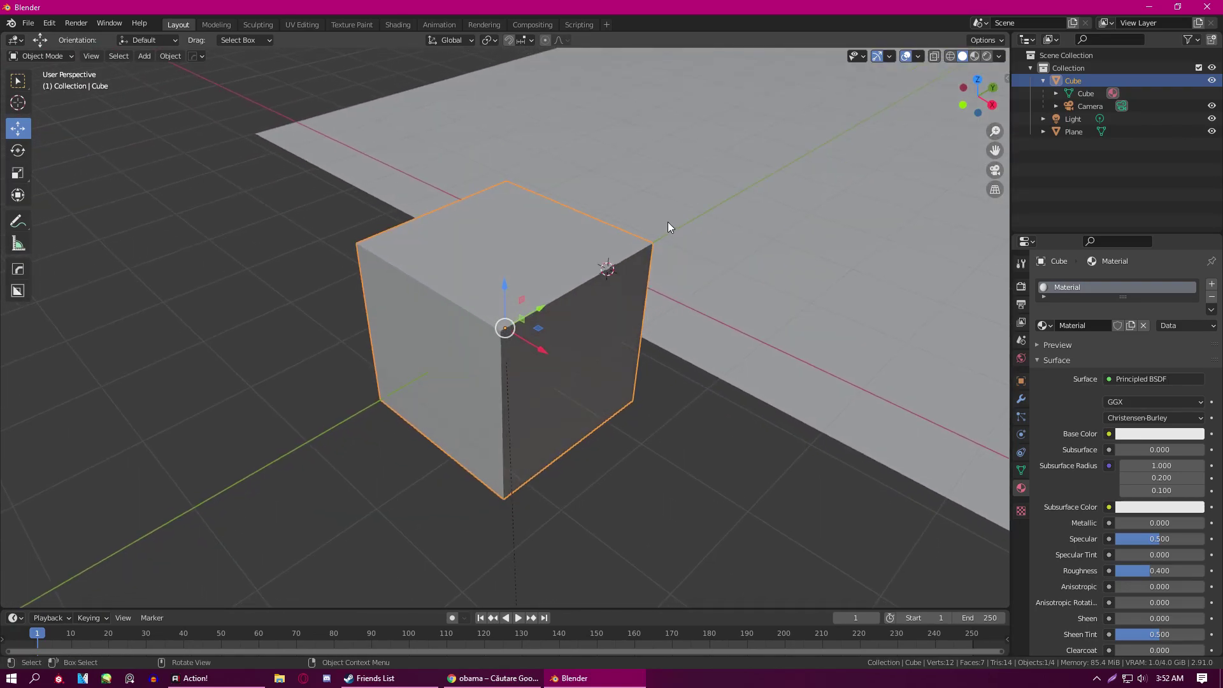
pyautogui.scroll(3, 667, 223)
# - Alternate between Material Preview and Rendered viewport shading, examining the scene's lighting from several angles
pyautogui.click(974, 56)
pyautogui.scroll(-5, 780, 195)
pyautogui.moveTo(781, 195)
pyautogui.mouseDown(button='middle')
pyautogui.moveTo(679, 228)
pyautogui.moveTo(656, 188)
pyautogui.mouseUp(button='middle')
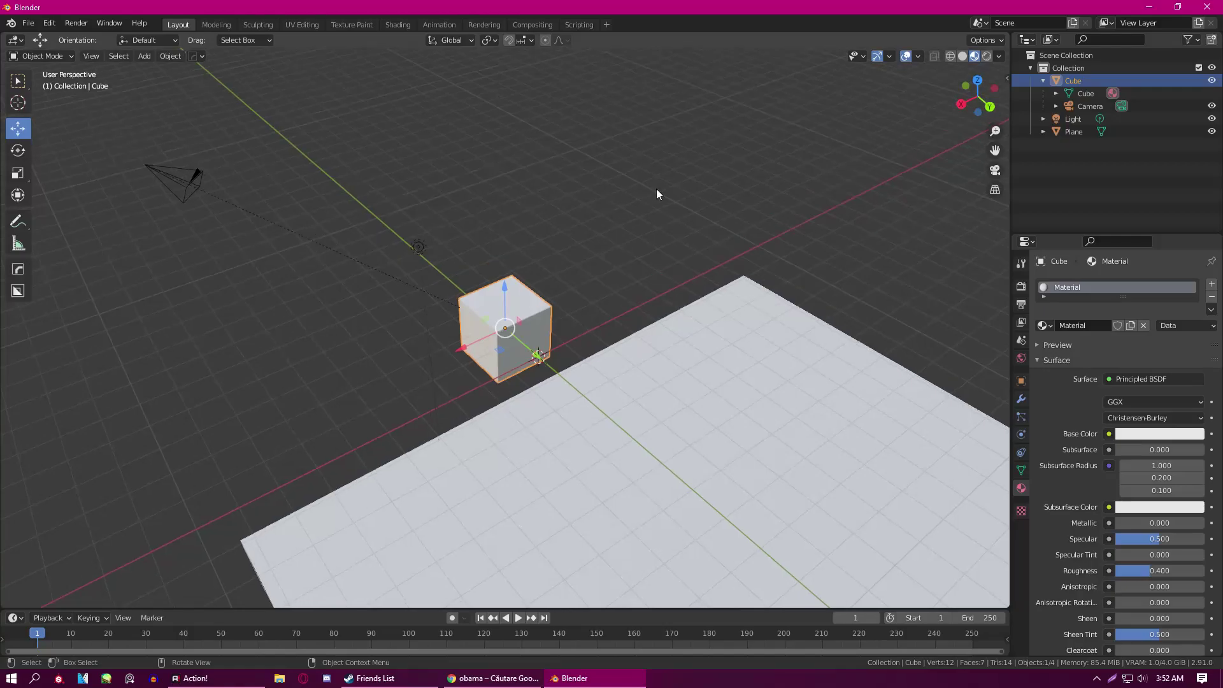
pyautogui.click(986, 56)
pyautogui.moveTo(531, 209)
pyautogui.mouseDown(button='middle')
pyautogui.moveTo(667, 202)
pyautogui.moveTo(644, 211)
pyautogui.moveTo(538, 213)
pyautogui.moveTo(593, 209)
pyautogui.moveTo(733, 146)
pyautogui.mouseUp(button='middle')
pyautogui.click(959, 56)
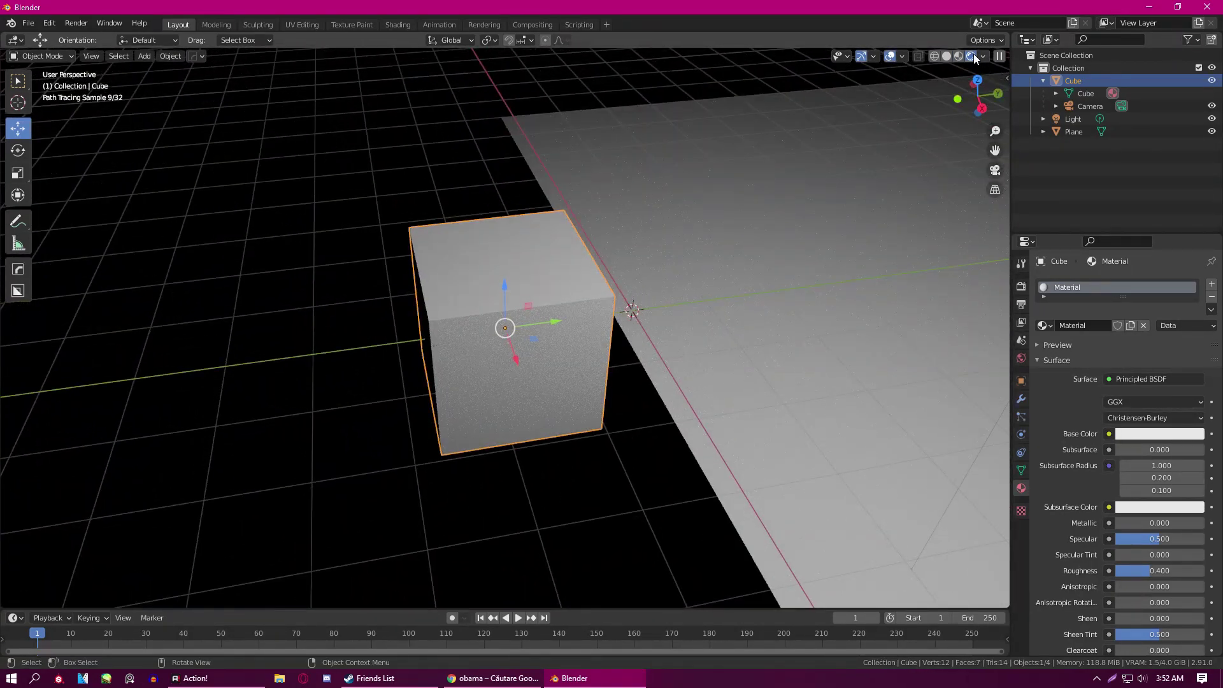
pyautogui.moveTo(745, 197)
pyautogui.mouseDown(button='middle')
pyautogui.moveTo(409, 383)
pyautogui.moveTo(483, 358)
pyautogui.moveTo(809, 186)
pyautogui.mouseUp(button='middle')
pyautogui.click(982, 58)
pyautogui.scroll(-5, 675, 227)
pyautogui.moveTo(675, 227); pyautogui.dragTo(816, 224, button='middle')
pyautogui.scroll(6, 712, 271)
pyautogui.scroll(-5, 712, 272)
pyautogui.moveTo(696, 265)
pyautogui.mouseDown(button='middle')
pyautogui.moveTo(497, 267)
pyautogui.moveTo(676, 194)
pyautogui.moveTo(639, 208)
pyautogui.mouseUp(button='middle')
pyautogui.scroll(6, 497, 266)
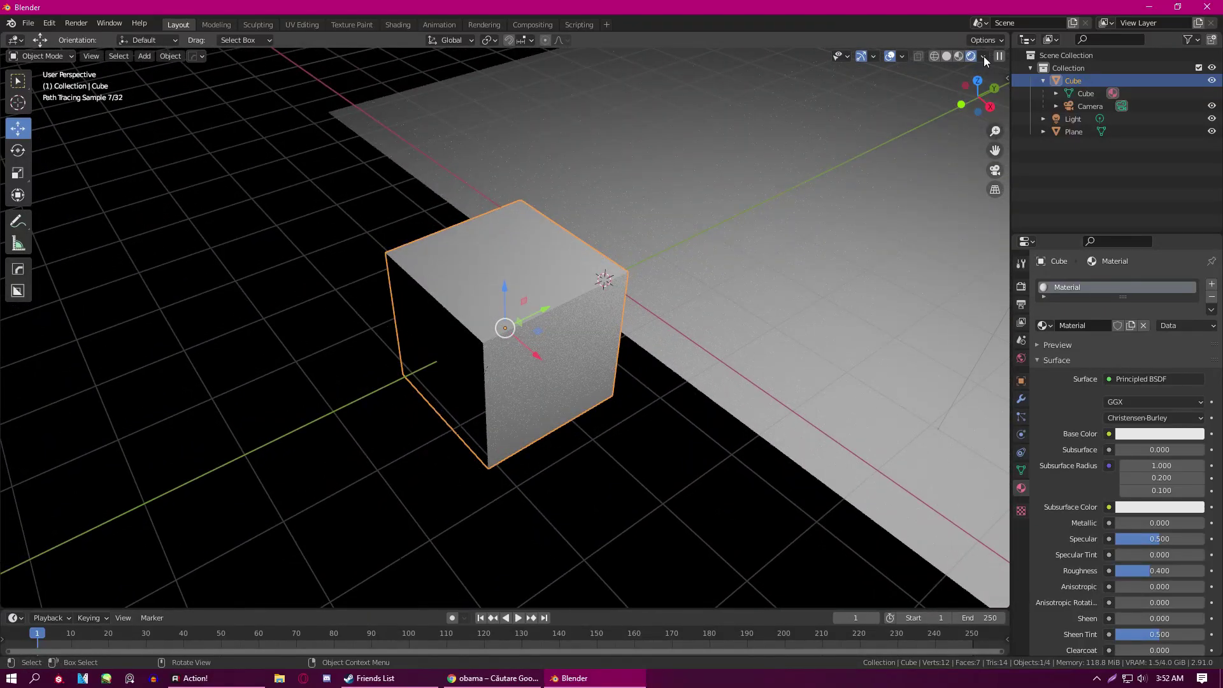
# - Switch the viewport to Material Preview shading and set the cube material's base color to mint green
pyautogui.click(960, 56)
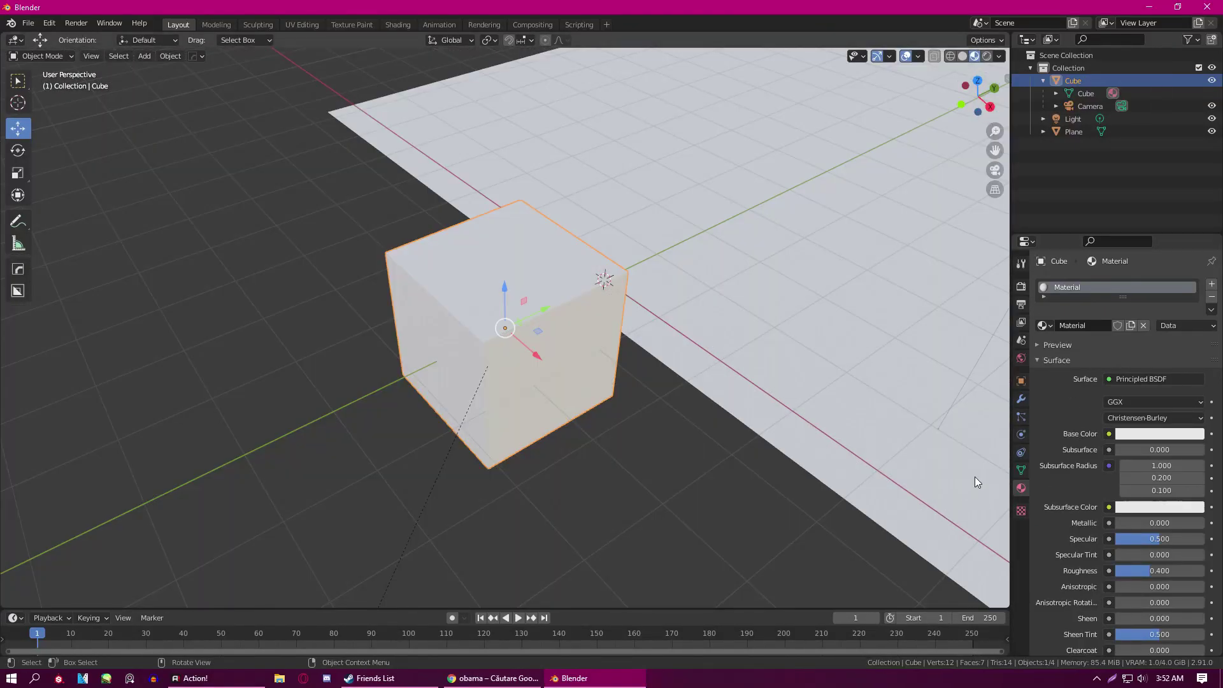
pyautogui.click(1153, 429)
pyautogui.moveTo(1140, 381); pyautogui.dragTo(1181, 380)
pyautogui.scroll(3, 513, 335)
# - In Edit Mode, add a second material slot to the cube with a new material and make its base color blue
pyautogui.press('Tab')
pyautogui.scroll(-2, 540, 334)
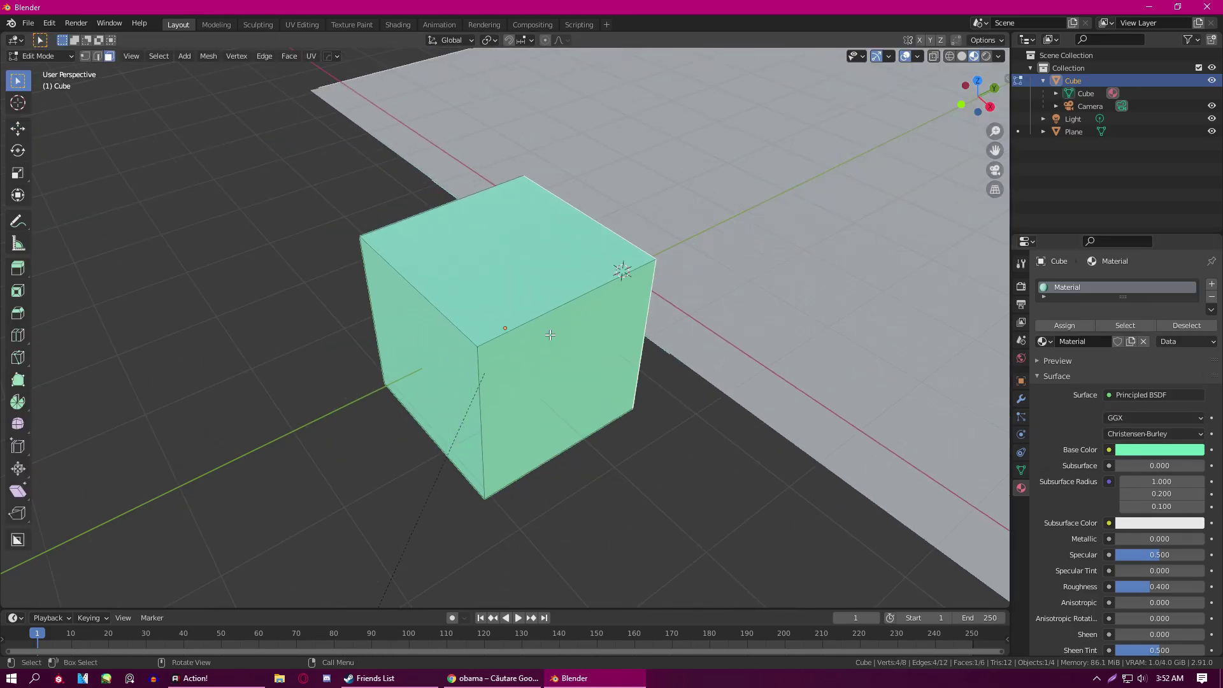
pyautogui.click(1210, 287)
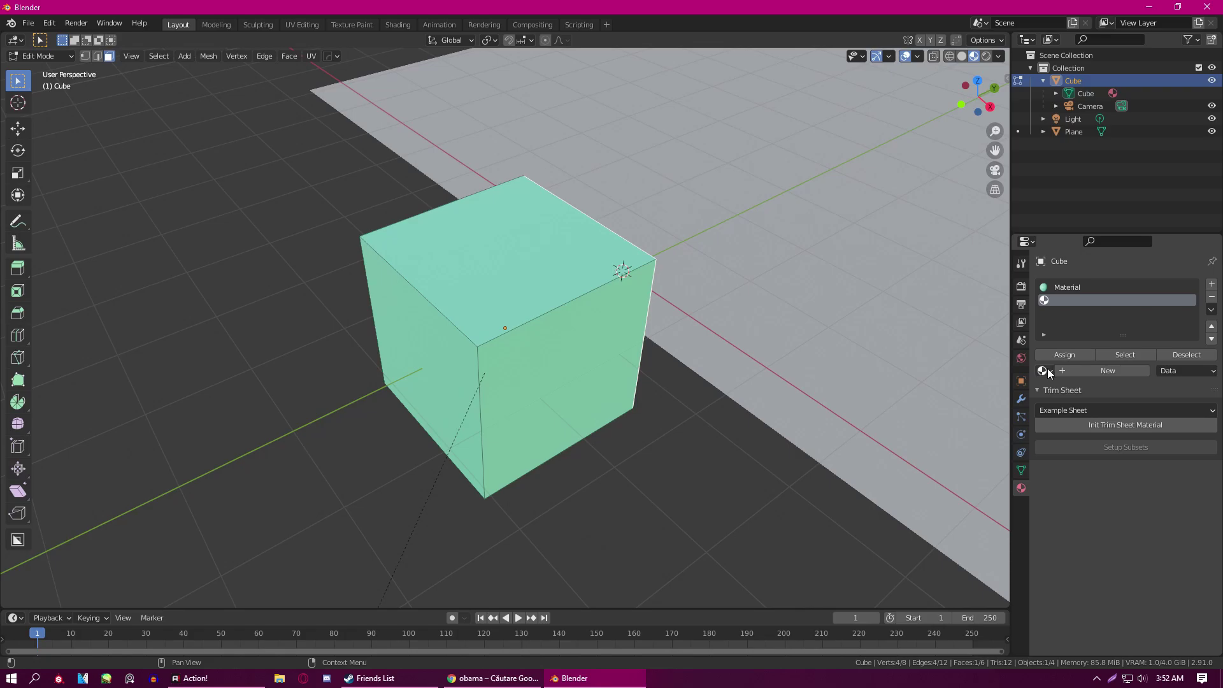
pyautogui.click(1099, 372)
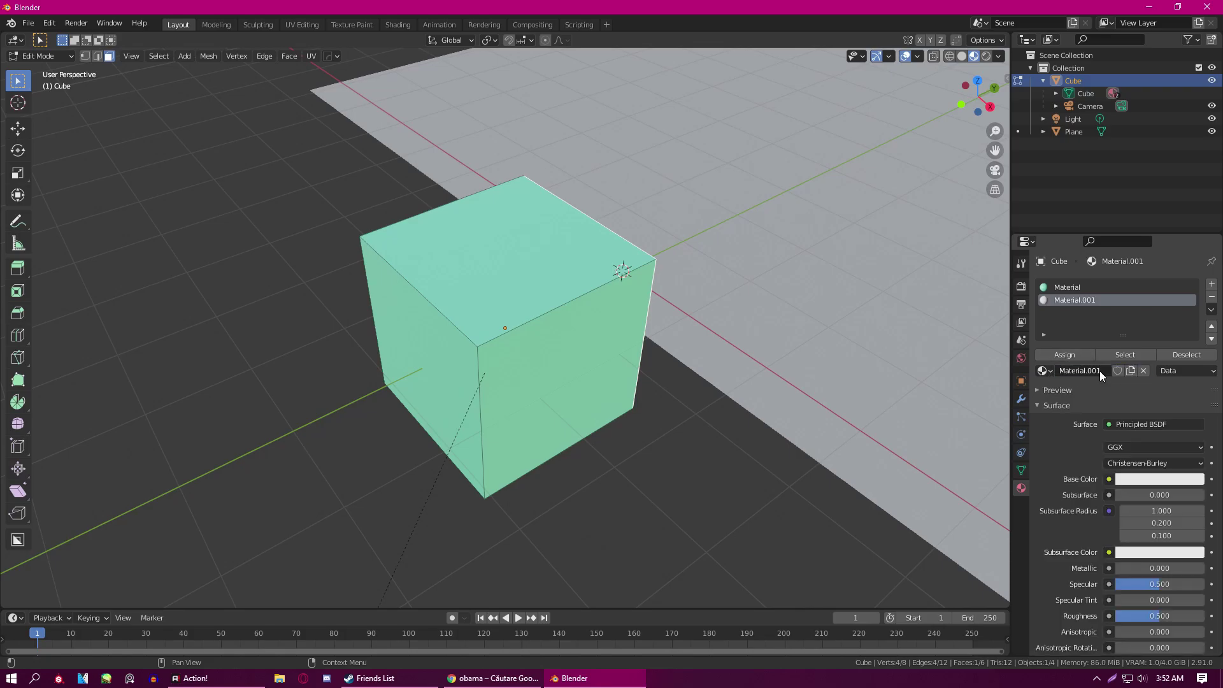
pyautogui.click(1148, 477)
pyautogui.moveTo(1150, 343); pyautogui.dragTo(1175, 318)
pyautogui.scroll(2, 605, 338)
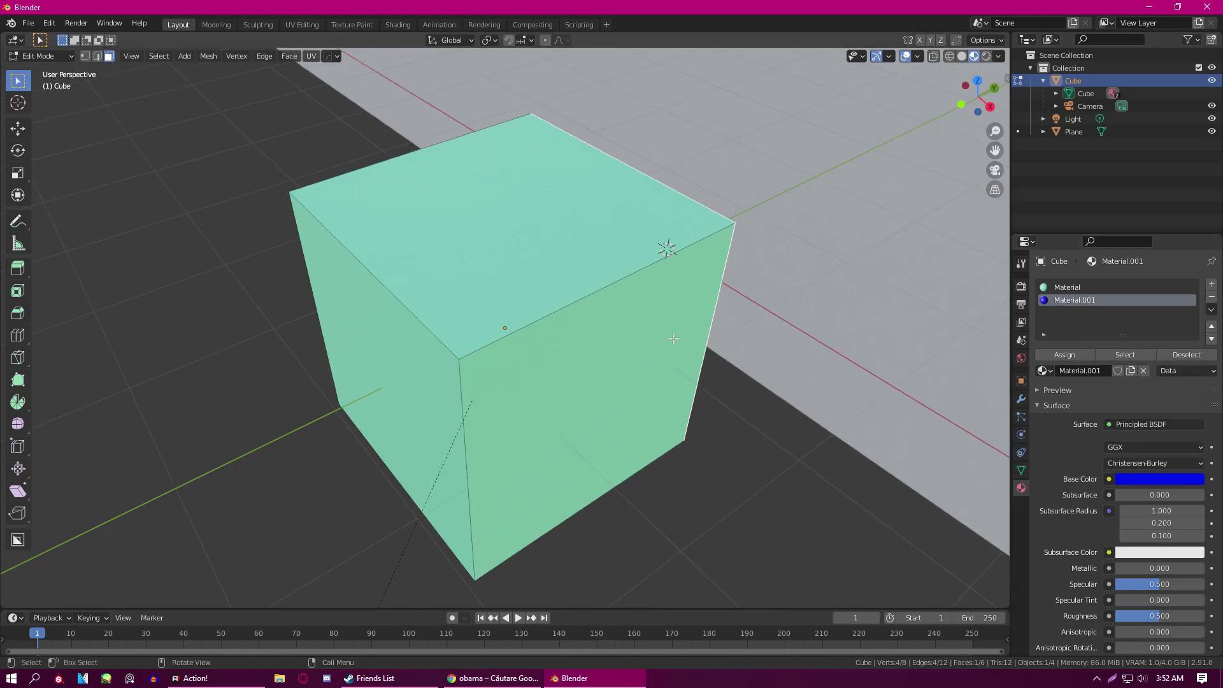
# - Select the cube's top face and the side face toward the plane's near corner, and assign the blue material to both
pyautogui.moveTo(787, 354); pyautogui.dragTo(625, 218, button='middle')
pyautogui.moveTo(605, 408); pyautogui.dragTo(603, 352, button='middle')
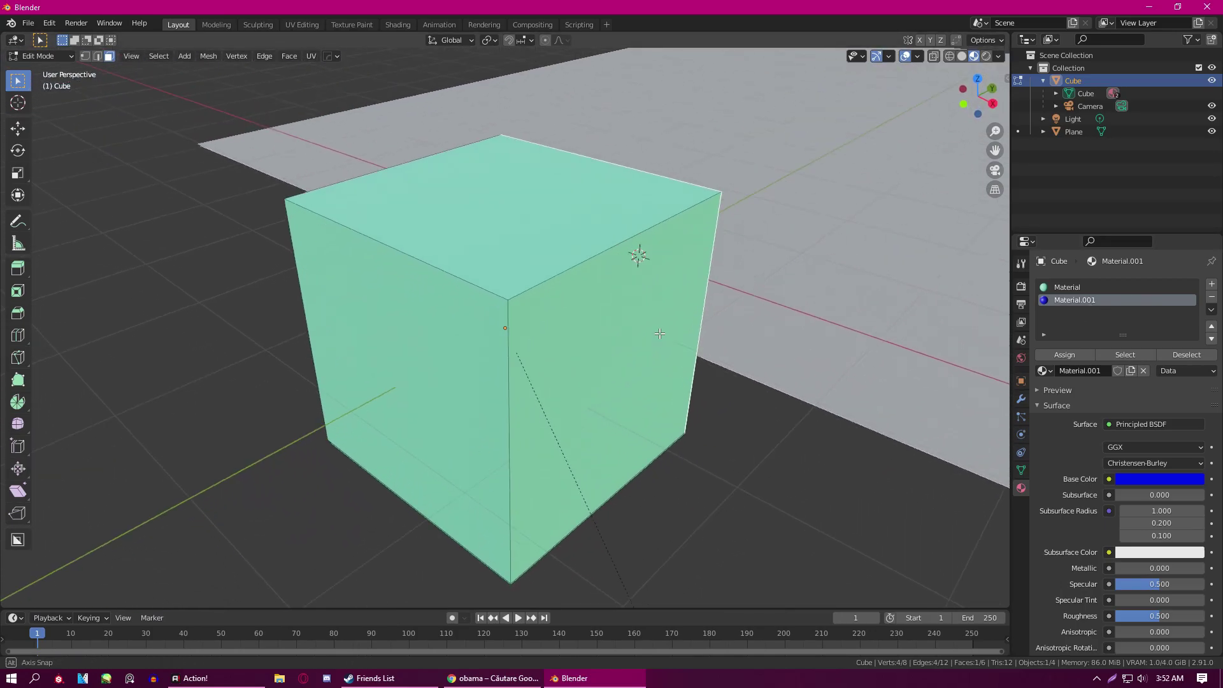
pyautogui.hotkey('ctrl', 'z')
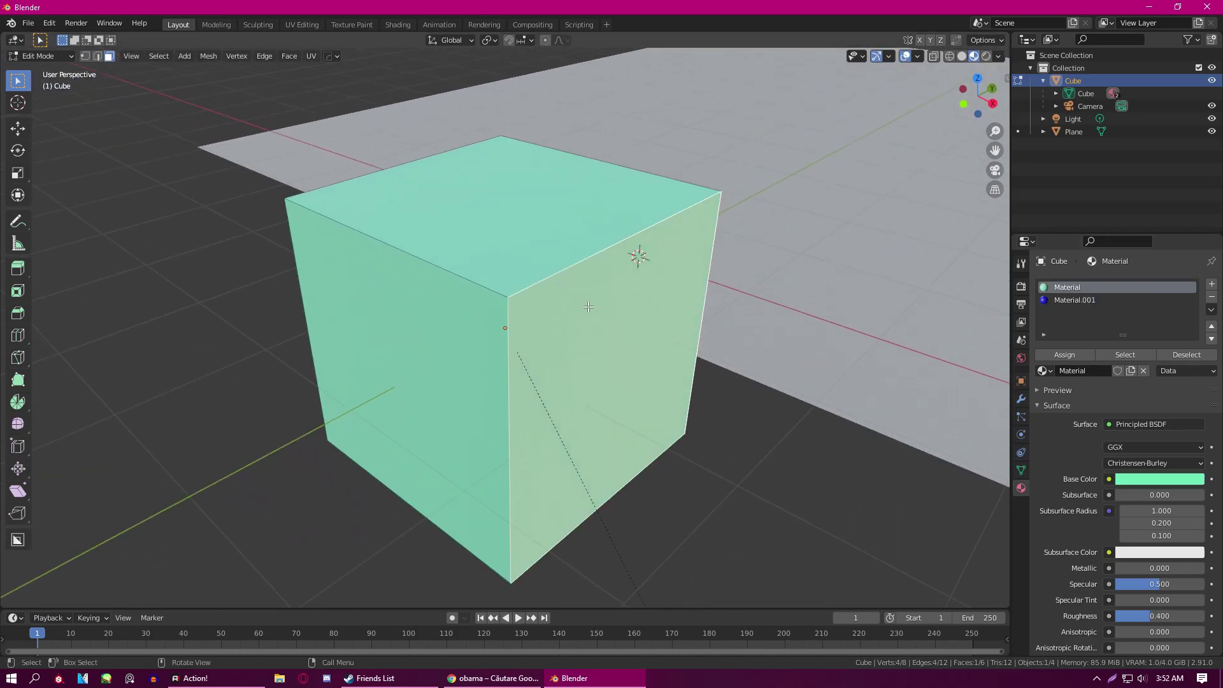
pyautogui.keyDown('shift'); pyautogui.click(520, 218); pyautogui.keyUp('shift')
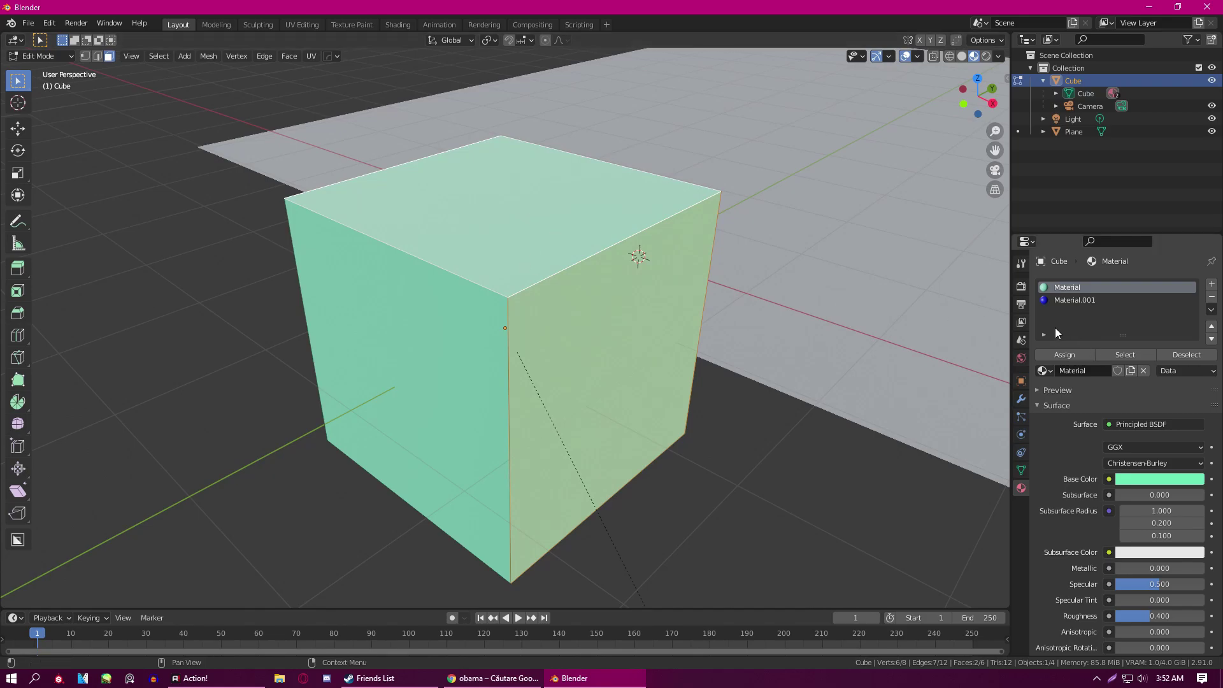
pyautogui.click(1062, 302)
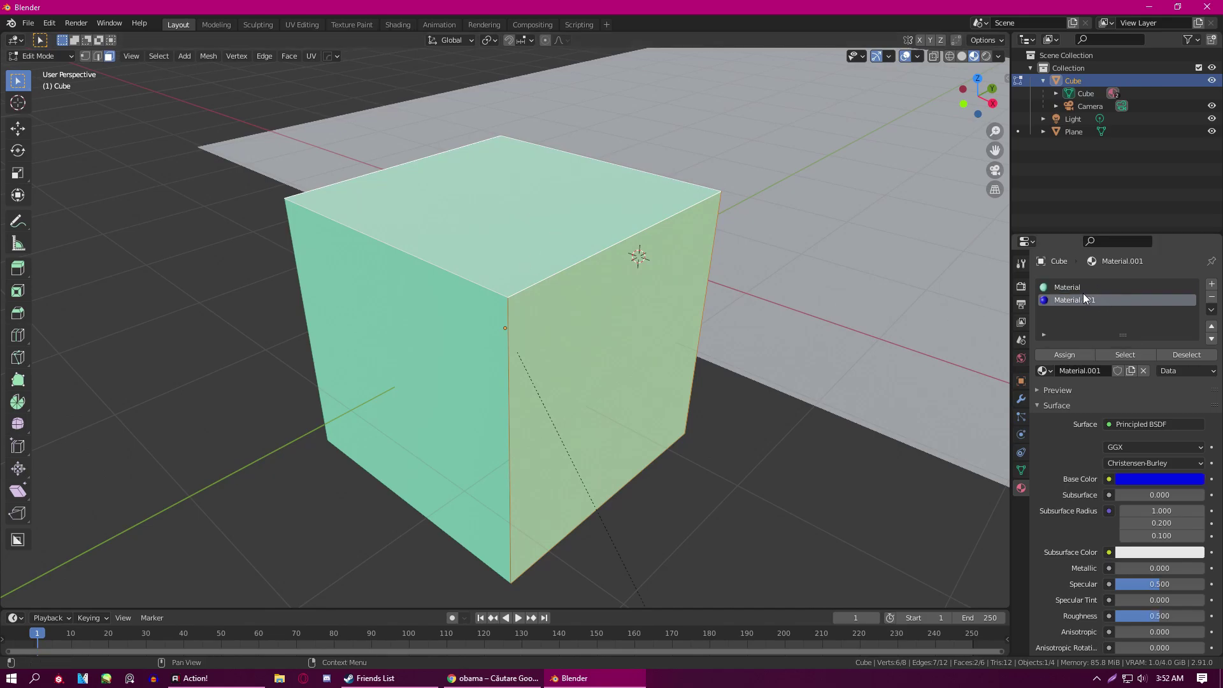
pyautogui.click(1077, 354)
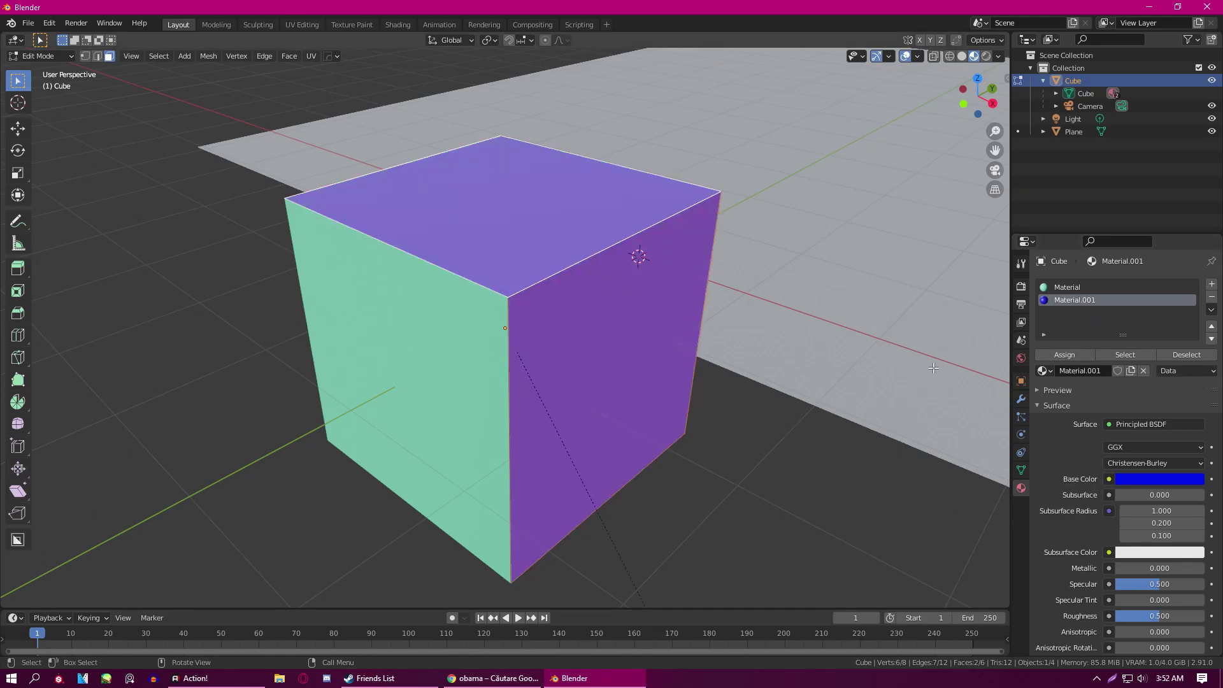
# - Clear the face selection and make the cube's mint green material slot active
pyautogui.click(775, 449)
pyautogui.scroll(-2, 770, 440)
pyautogui.click(1079, 288)
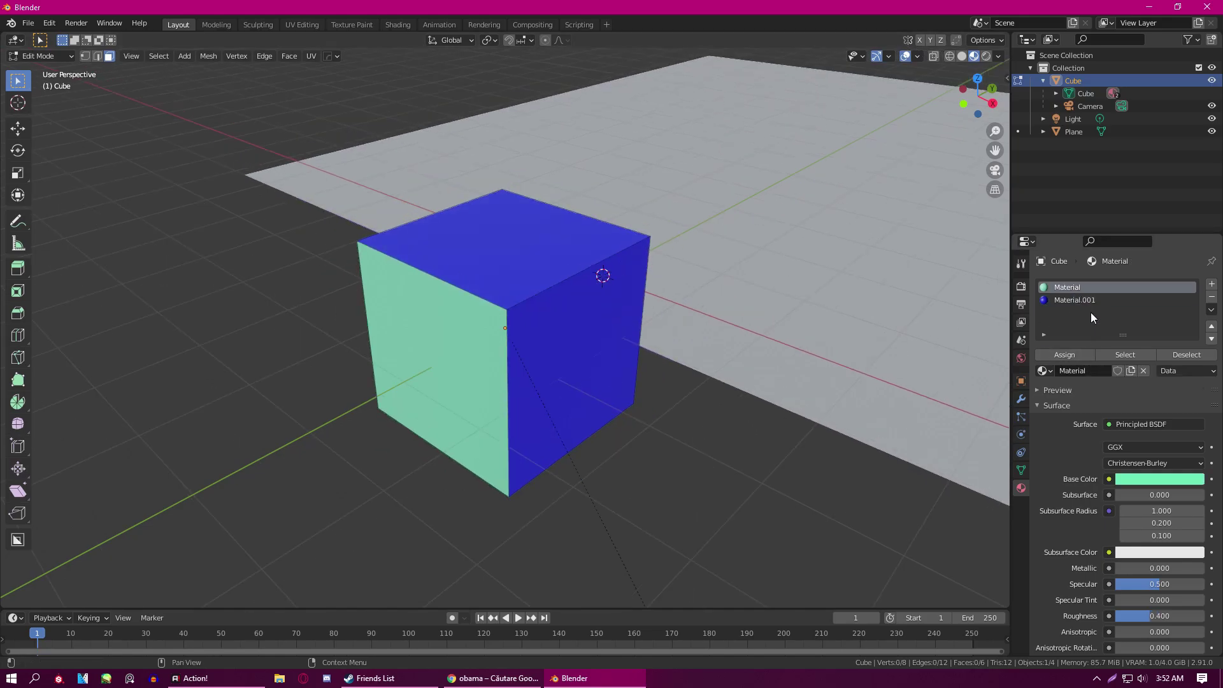
# - Select all faces that use the mint green material, add those using the blue material, and clear the selection
pyautogui.click(1123, 357)
pyautogui.moveTo(503, 284); pyautogui.dragTo(561, 290, button='middle')
pyautogui.click(1086, 300)
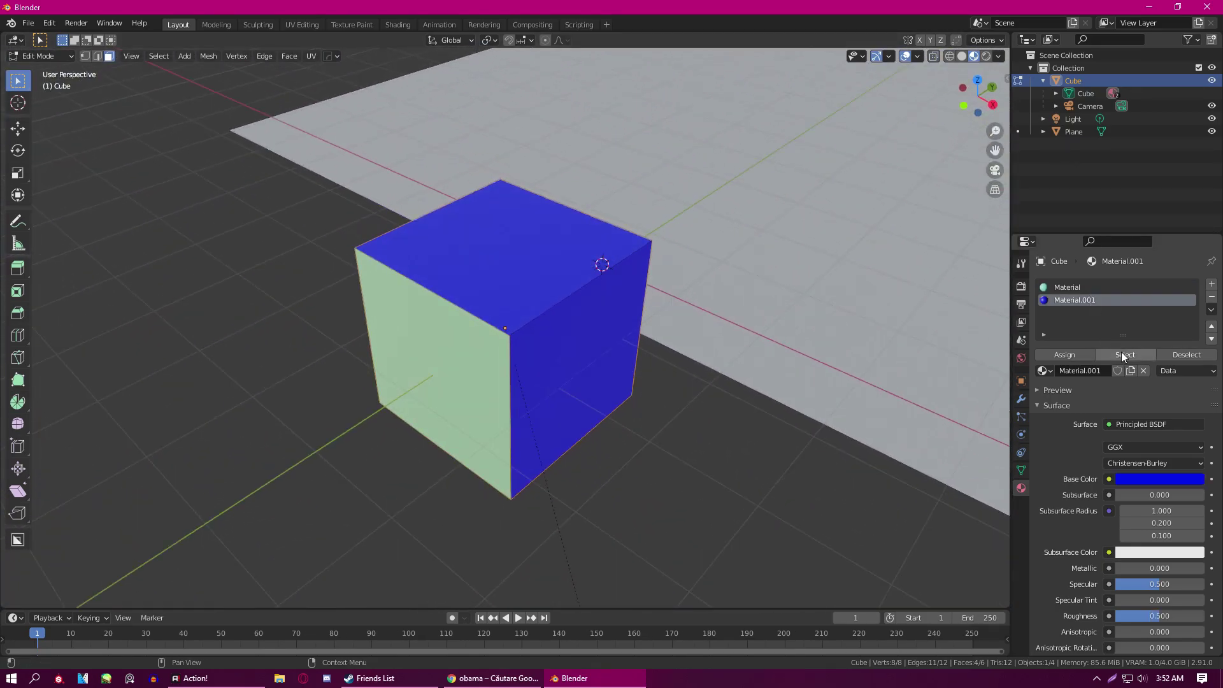
pyautogui.click(1123, 354)
pyautogui.moveTo(788, 411)
pyautogui.mouseDown(button='middle')
pyautogui.moveTo(752, 357)
pyautogui.moveTo(788, 411)
pyautogui.mouseUp(button='middle')
pyautogui.click(788, 411)
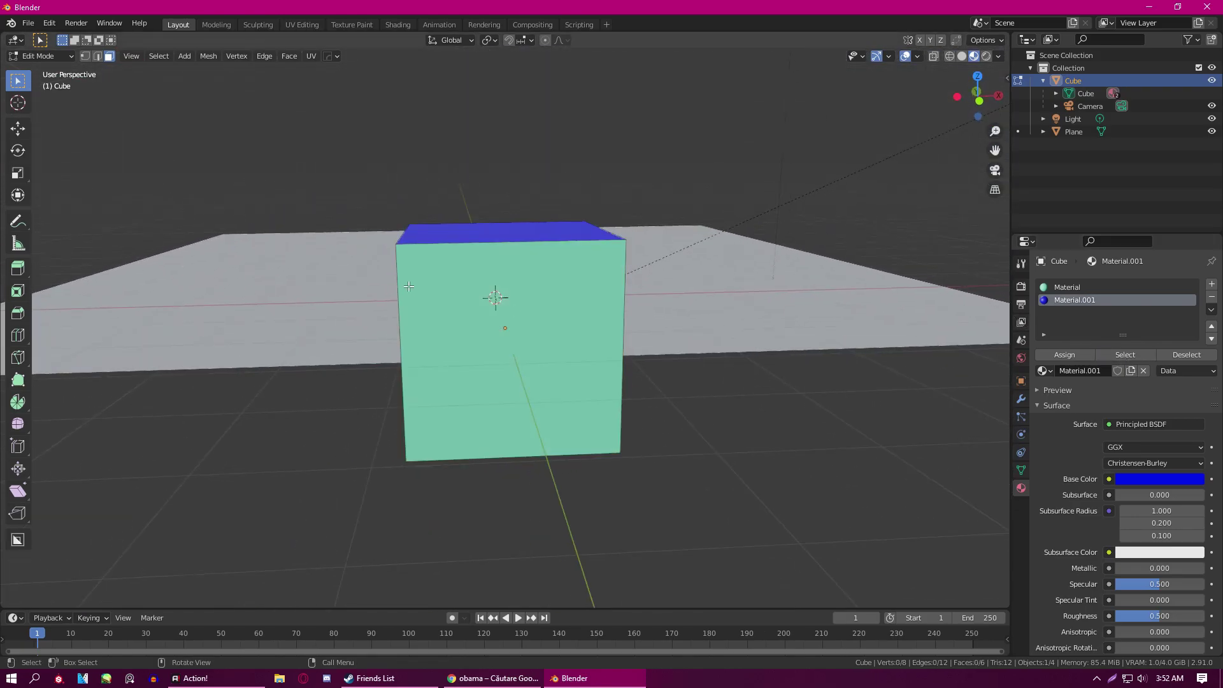
# - Select the cube's blue top face, add the adjacent blue side face to the selection, and deselect both
pyautogui.click(509, 231)
pyautogui.moveTo(510, 230); pyautogui.dragTo(649, 317, button='middle')
pyautogui.keyDown('shift'); pyautogui.click(663, 316); pyautogui.keyUp('shift')
pyautogui.click(775, 383)
pyautogui.scroll(4, 726, 344)
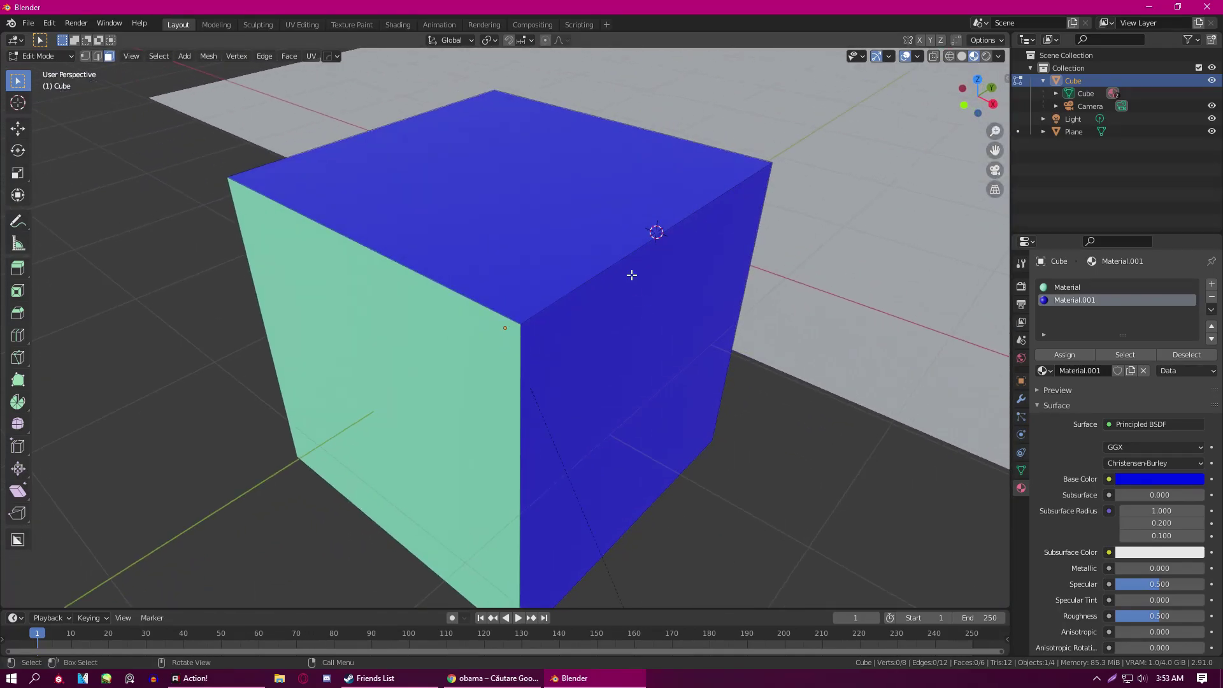
pyautogui.scroll(-10, 1128, 419)
pyautogui.scroll(10, 1047, 418)
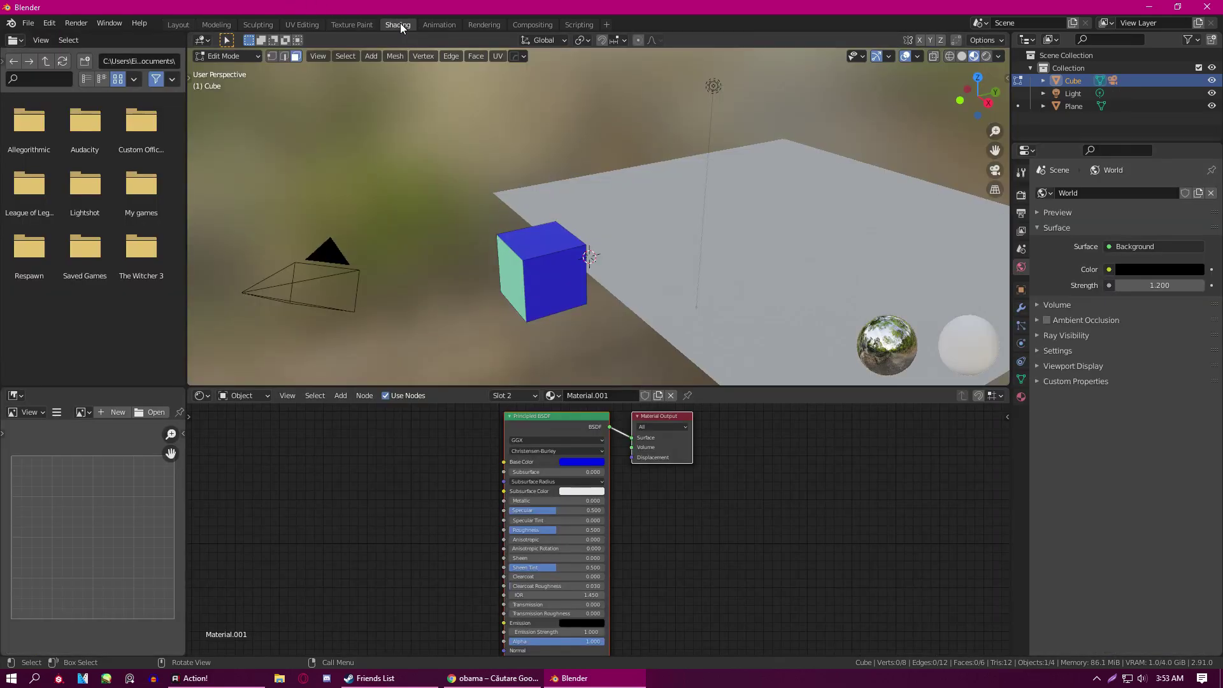
# - Switch to the Shading workspace and display the node tree of the cube's mint green material
pyautogui.click(398, 25)
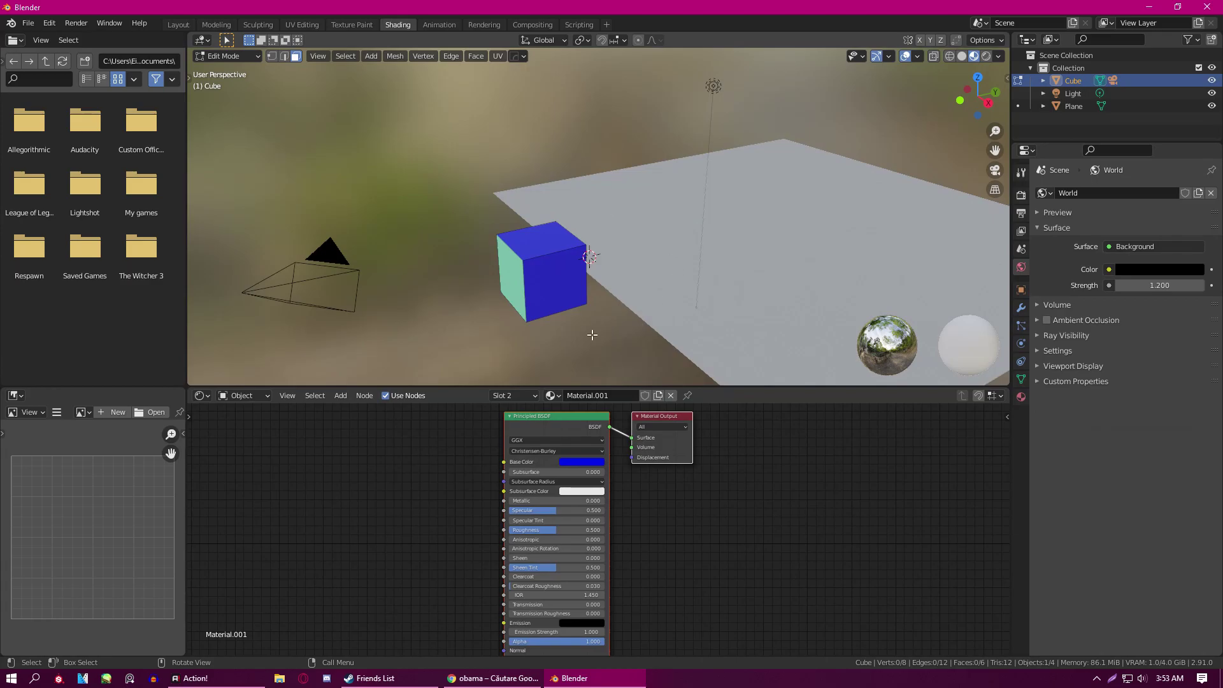
pyautogui.moveTo(558, 277); pyautogui.dragTo(500, 270, button='middle')
pyautogui.scroll(4, 501, 270)
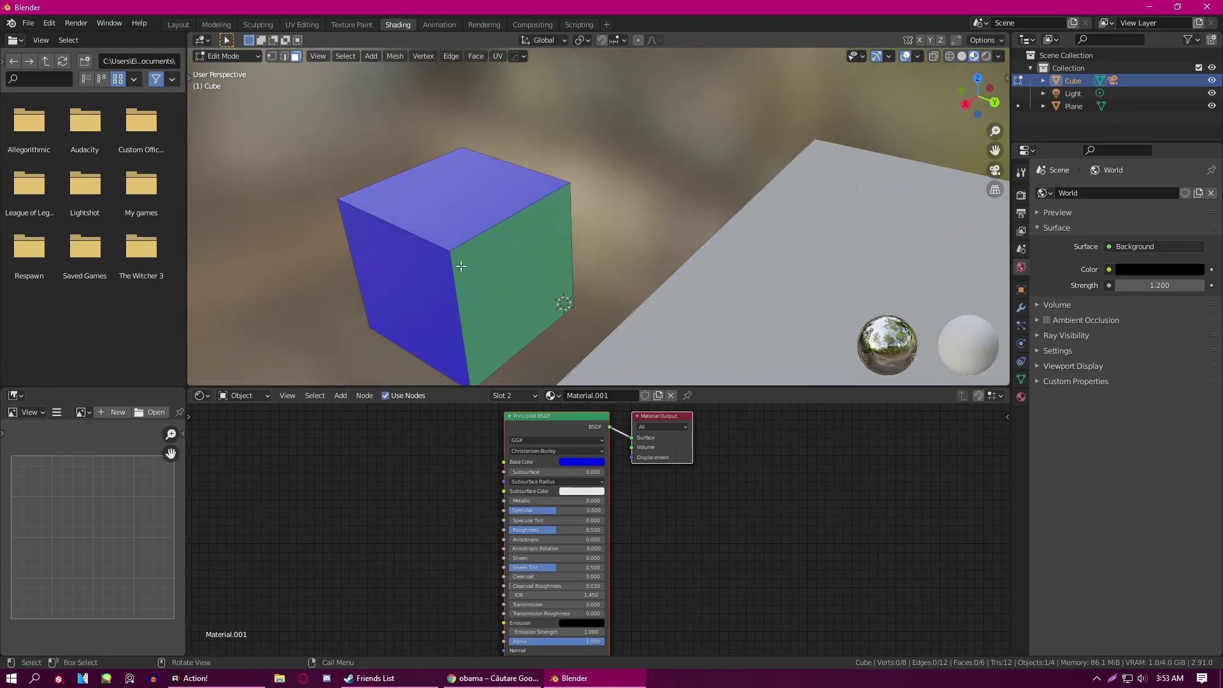
pyautogui.scroll(2, 559, 272)
pyautogui.scroll(-4, 655, 196)
pyautogui.scroll(-3, 635, 508)
pyautogui.scroll(5, 641, 512)
# - Add an Emission shader node to the mint green material's node tree
pyautogui.hotkey('shift', 'a')
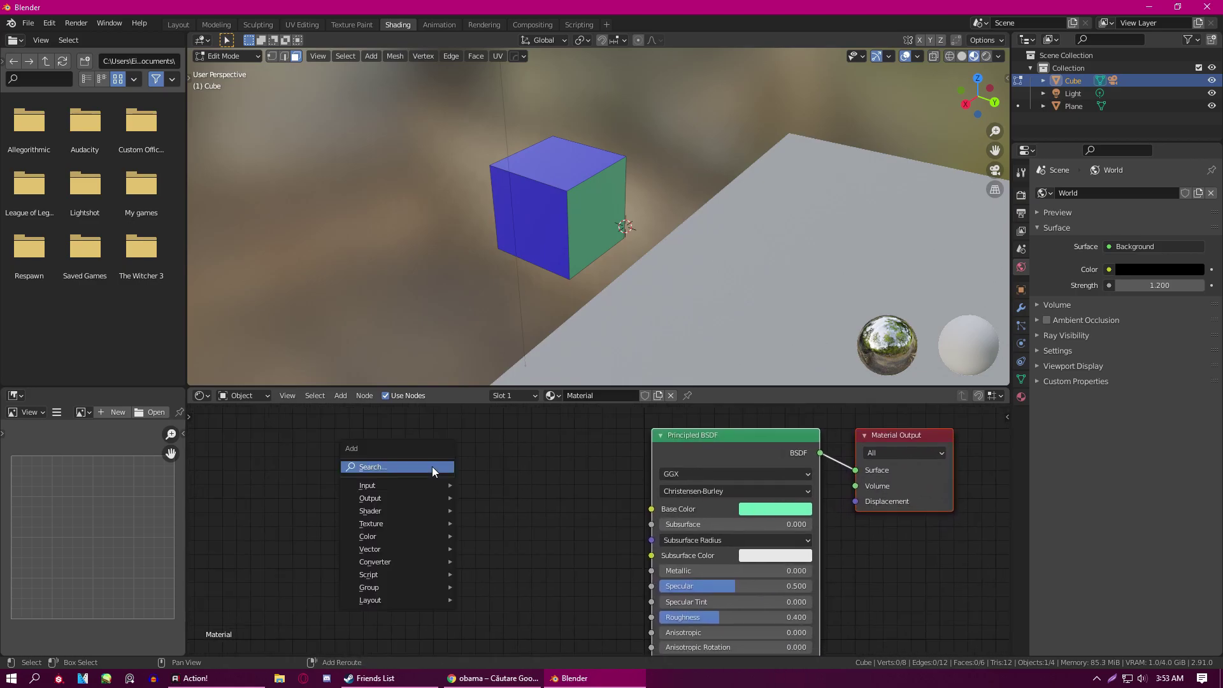
pyautogui.click(432, 467)
pyautogui.write('E')
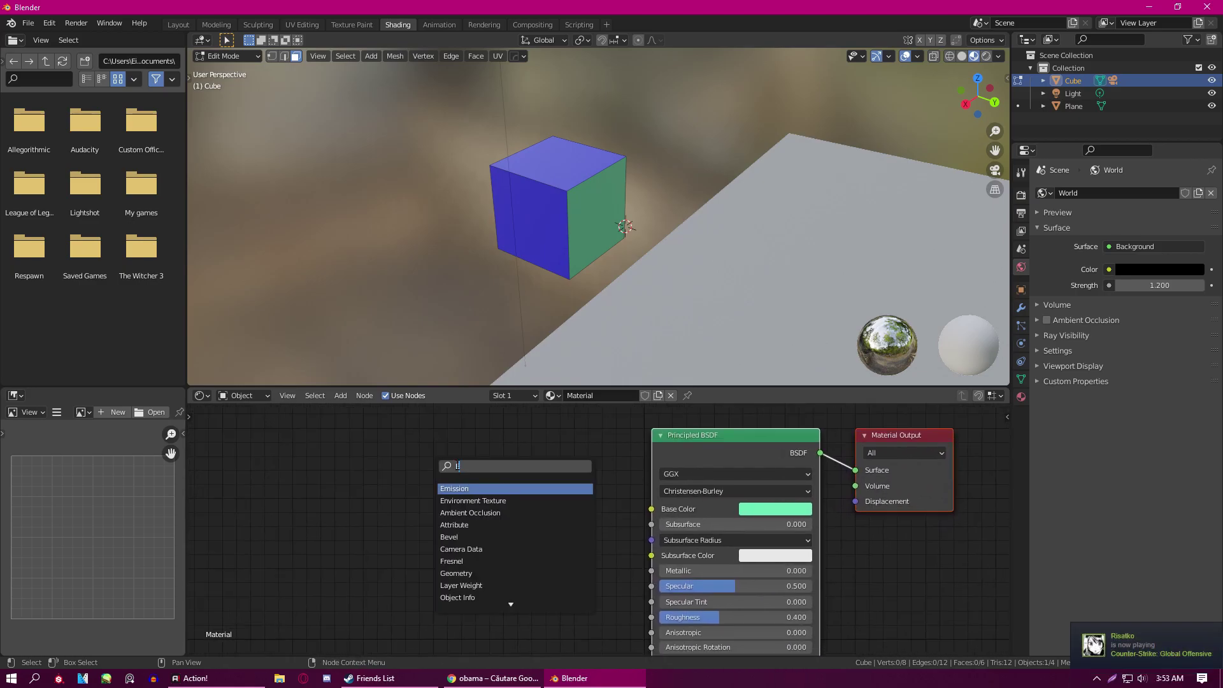
pyautogui.press('Return')
pyautogui.click(710, 448)
# - Delete the Principled BSDF node and connect the Emission output to the Material Output's Surface input
pyautogui.click(730, 443)
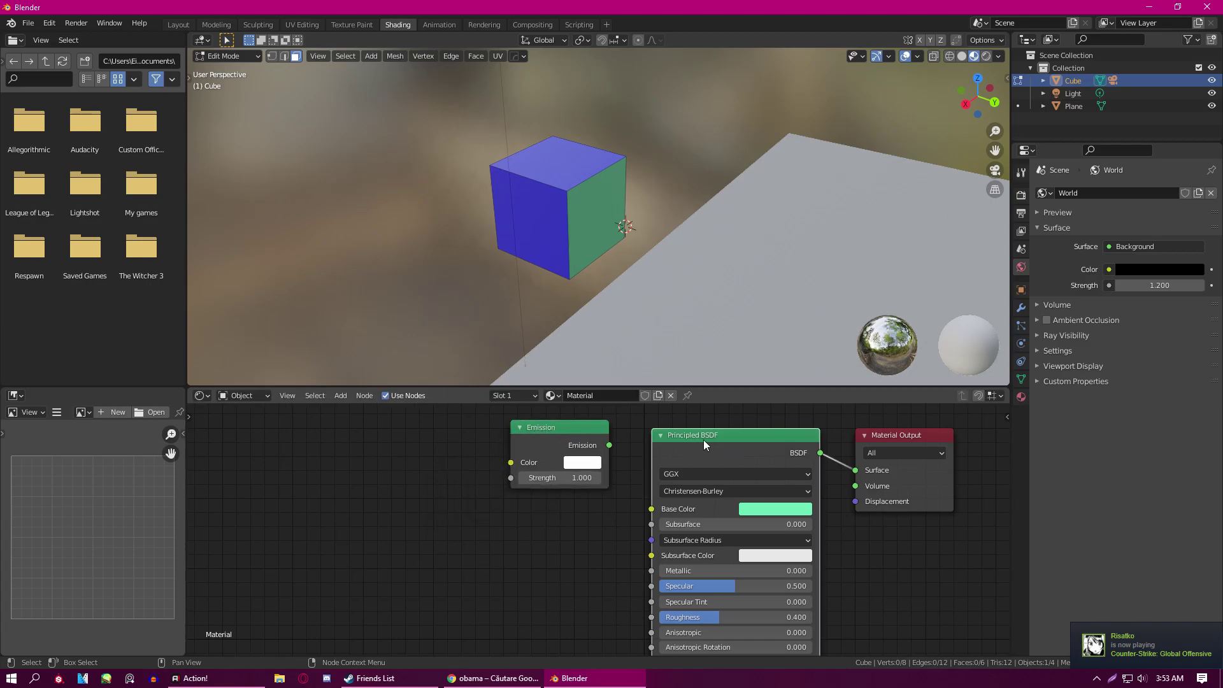
pyautogui.press('x')
pyautogui.moveTo(591, 432); pyautogui.dragTo(734, 434)
pyautogui.press('Home')
pyautogui.moveTo(533, 468); pyautogui.dragTo(644, 489)
# - Set the Emission node's color to magenta and its strength to 8.400
pyautogui.moveTo(649, 353); pyautogui.dragTo(573, 369, button='middle')
pyautogui.click(519, 488)
pyautogui.click(533, 352)
pyautogui.click(507, 354)
pyautogui.moveTo(484, 503); pyautogui.dragTo(524, 503)
pyautogui.click(504, 487)
pyautogui.moveTo(573, 349)
pyautogui.mouseDown()
pyautogui.moveTo(537, 339)
pyautogui.moveTo(596, 352)
pyautogui.mouseUp()
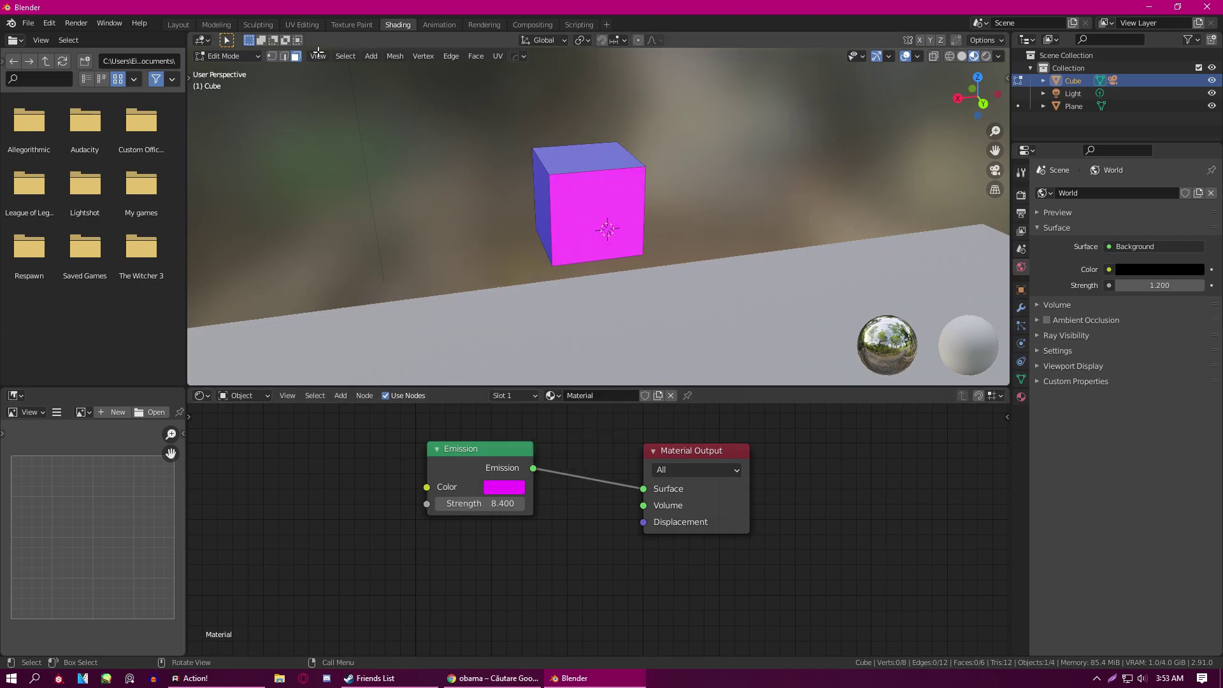
# - Return to the Layout workspace and switch the viewport to Rendered shading to examine the emissive face's light on the plane
pyautogui.click(178, 25)
pyautogui.scroll(-6, 532, 313)
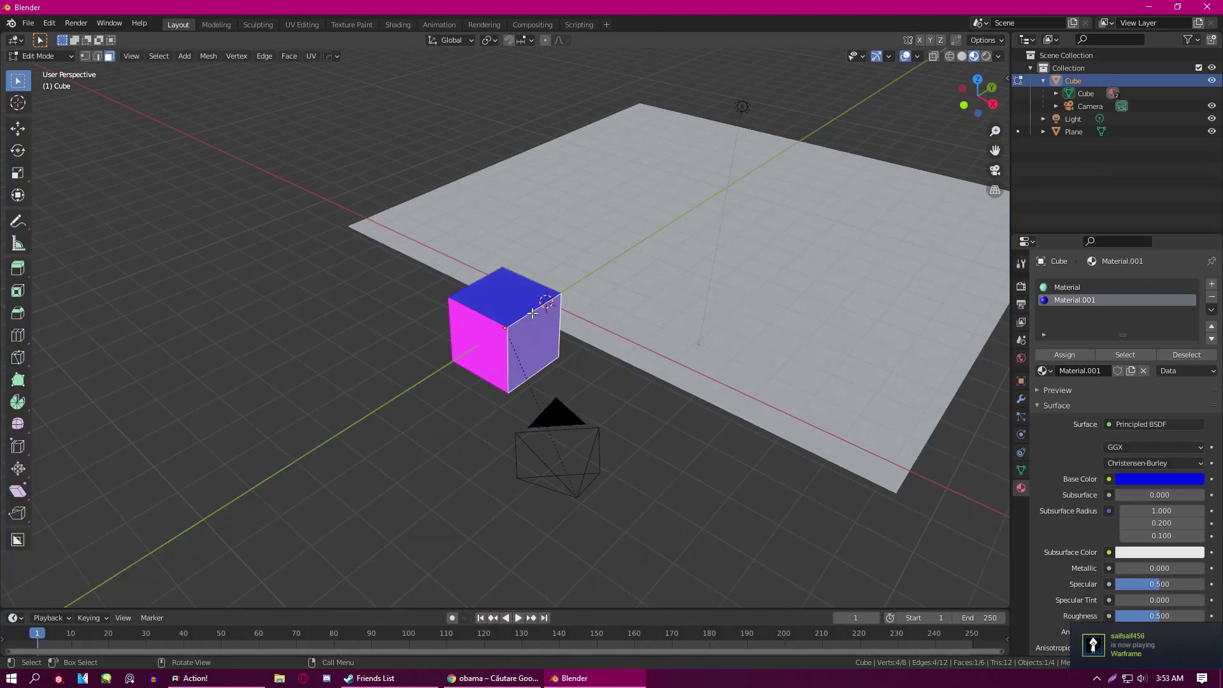
pyautogui.moveTo(577, 304); pyautogui.dragTo(577, 327, button='middle')
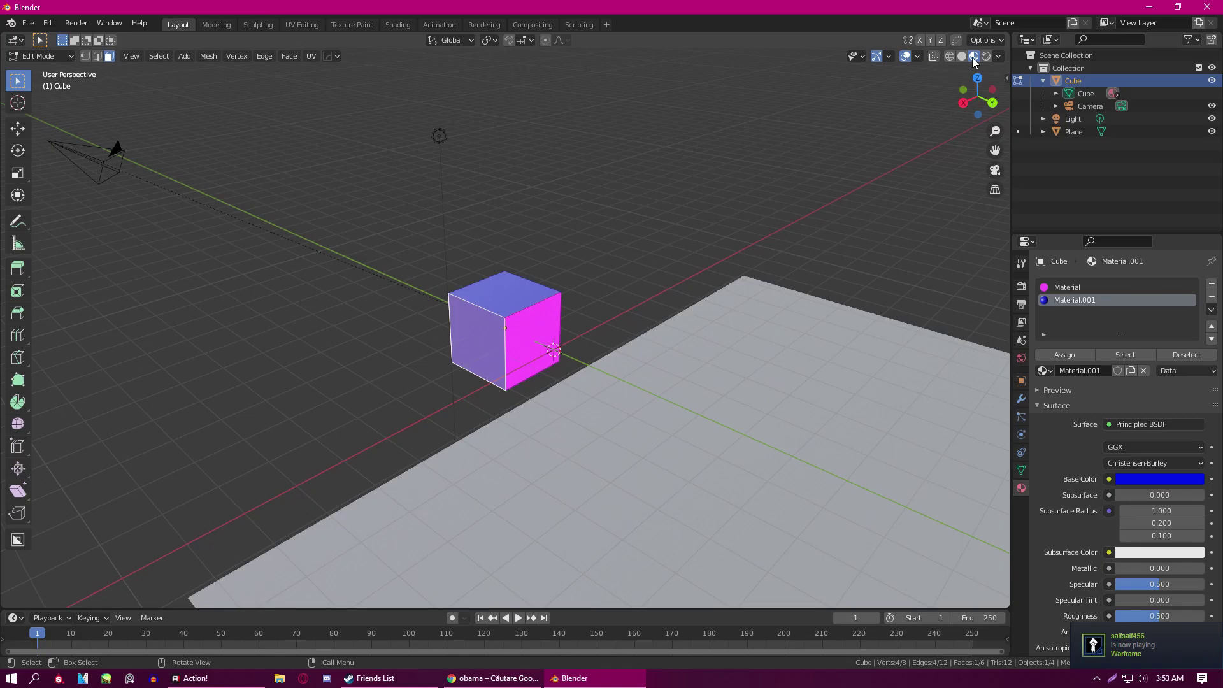
pyautogui.click(985, 55)
pyautogui.moveTo(552, 402); pyautogui.dragTo(552, 421, button='middle')
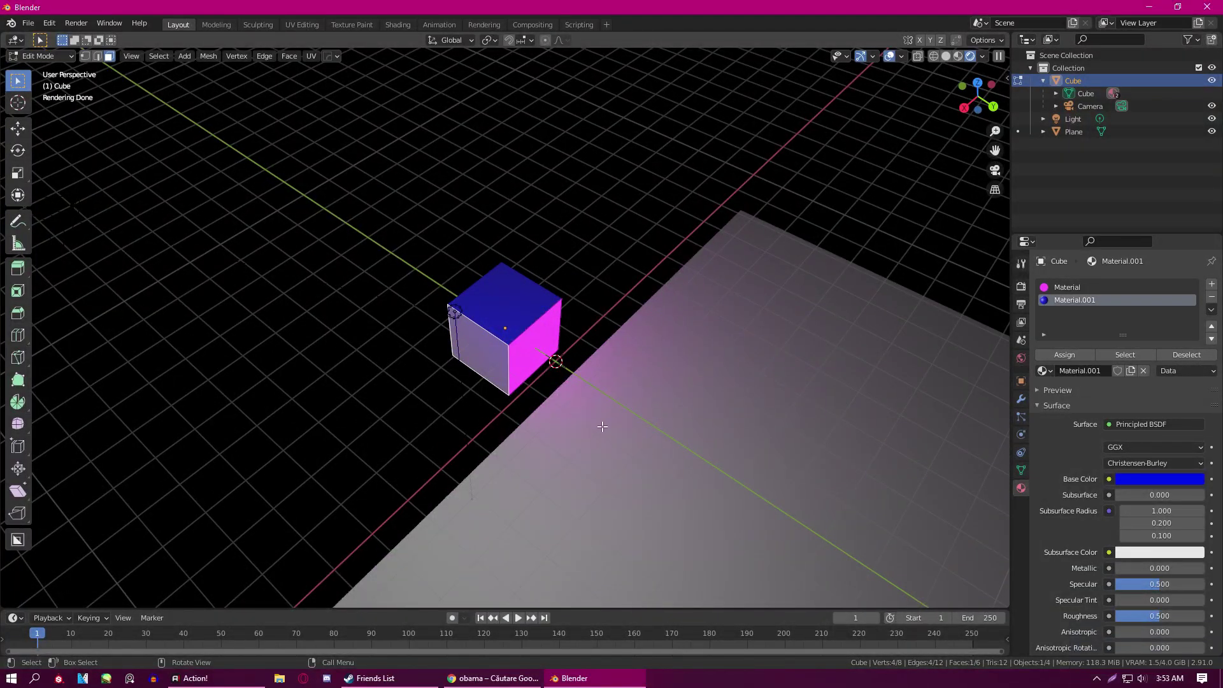
pyautogui.scroll(2, 597, 426)
pyautogui.scroll(-2, 701, 408)
pyautogui.scroll(2, 759, 396)
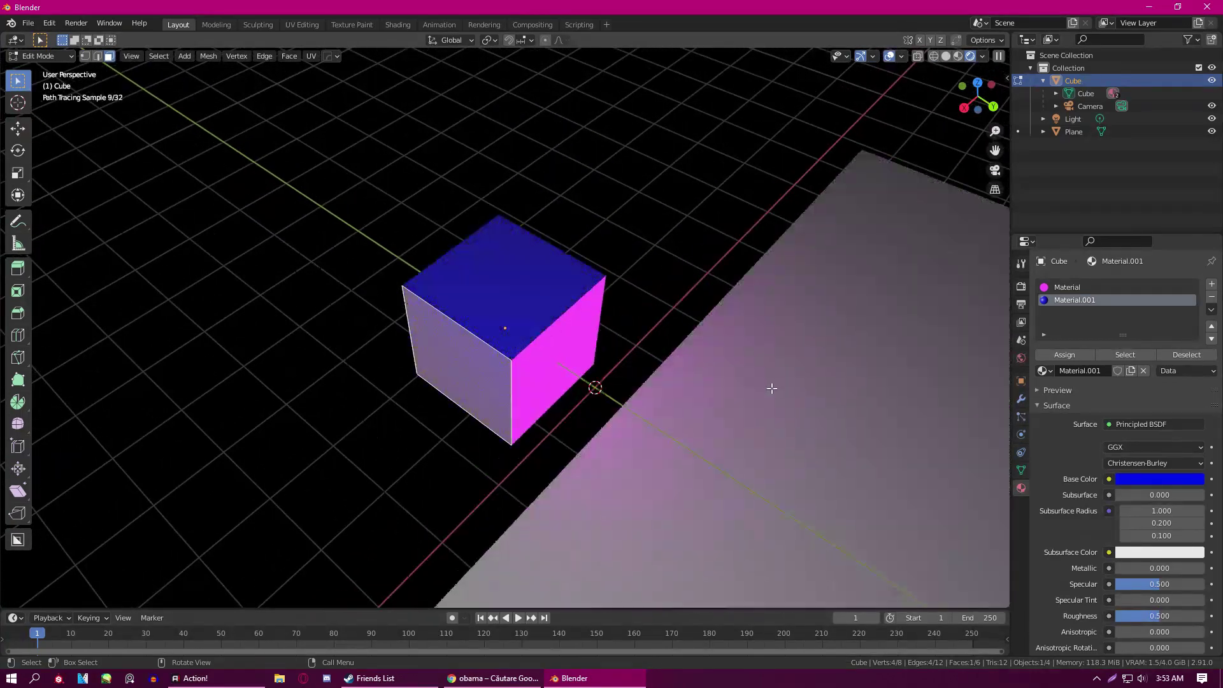
pyautogui.moveTo(770, 383); pyautogui.dragTo(757, 381, button='middle')
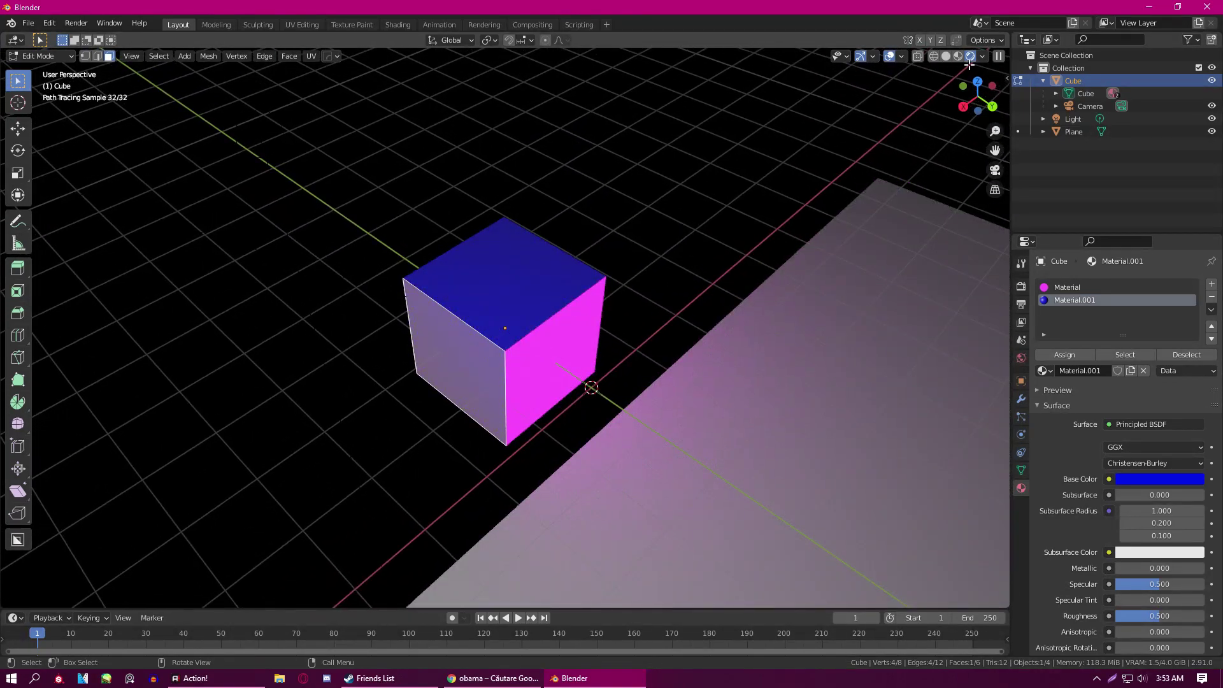
# - Switch the viewport back to Material Preview shading and return the cube to Object Mode
pyautogui.click(958, 56)
pyautogui.scroll(-2, 578, 396)
pyautogui.press('Tab')
# - Open the texture properties and look at the cube's magenta emissive side
pyautogui.moveTo(578, 397); pyautogui.dragTo(598, 358, button='middle')
pyautogui.scroll(3, 701, 382)
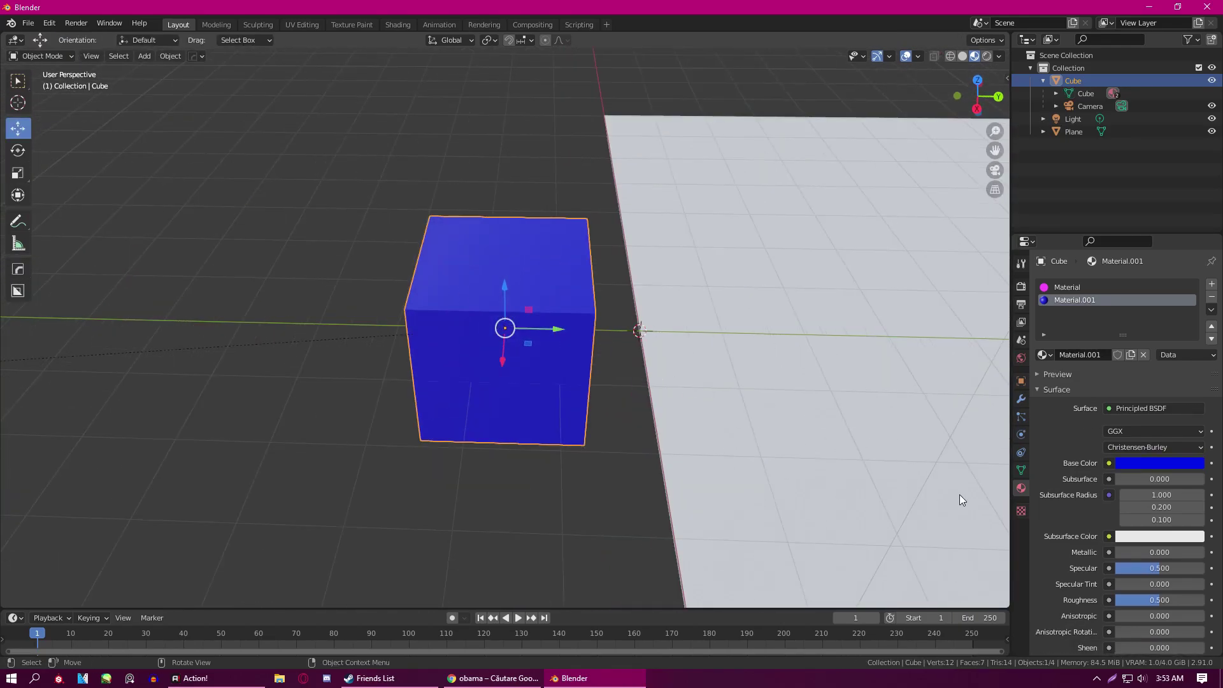
pyautogui.click(1021, 510)
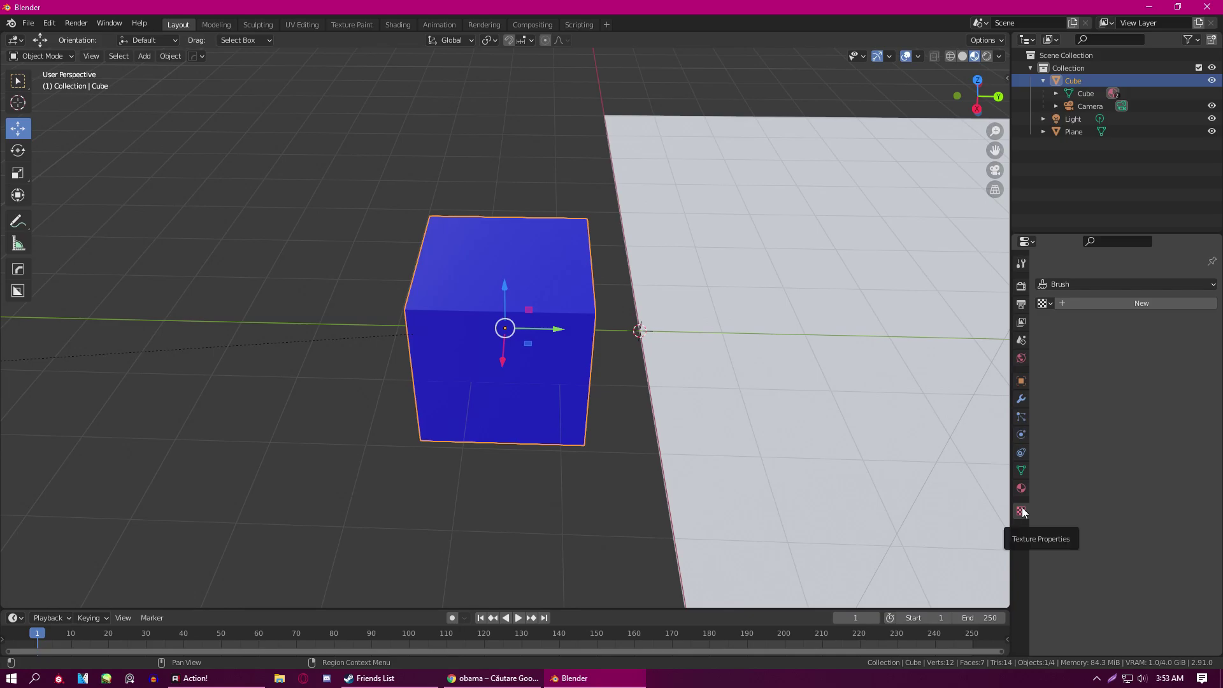
pyautogui.moveTo(505, 328); pyautogui.dragTo(1090, 460, button='middle')
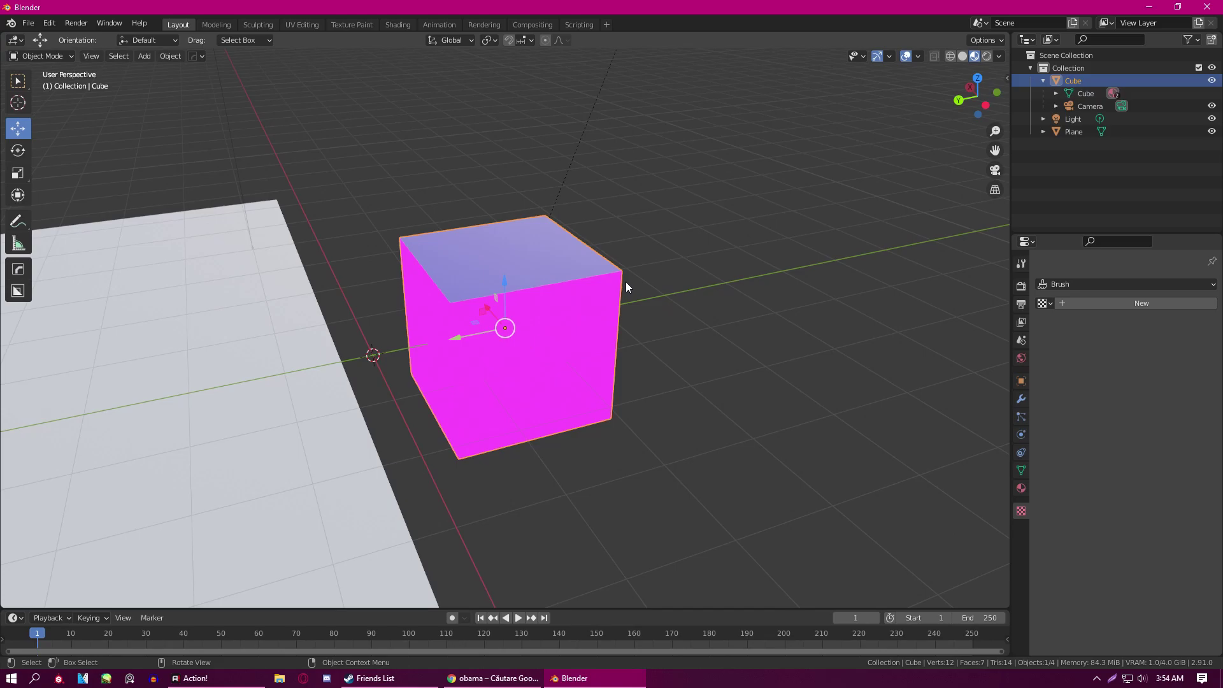